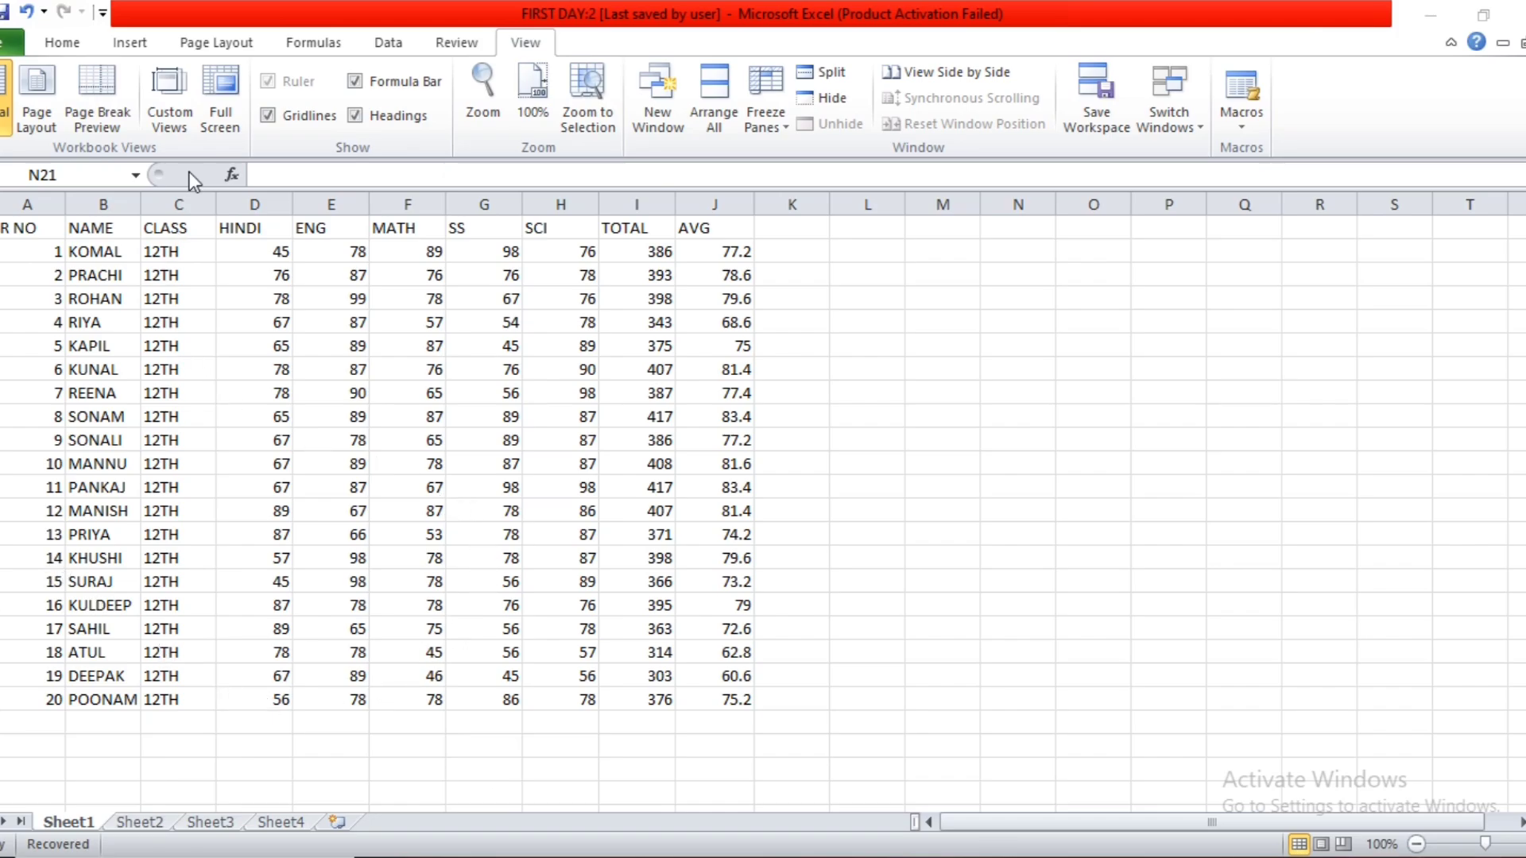
left_click(142, 46)
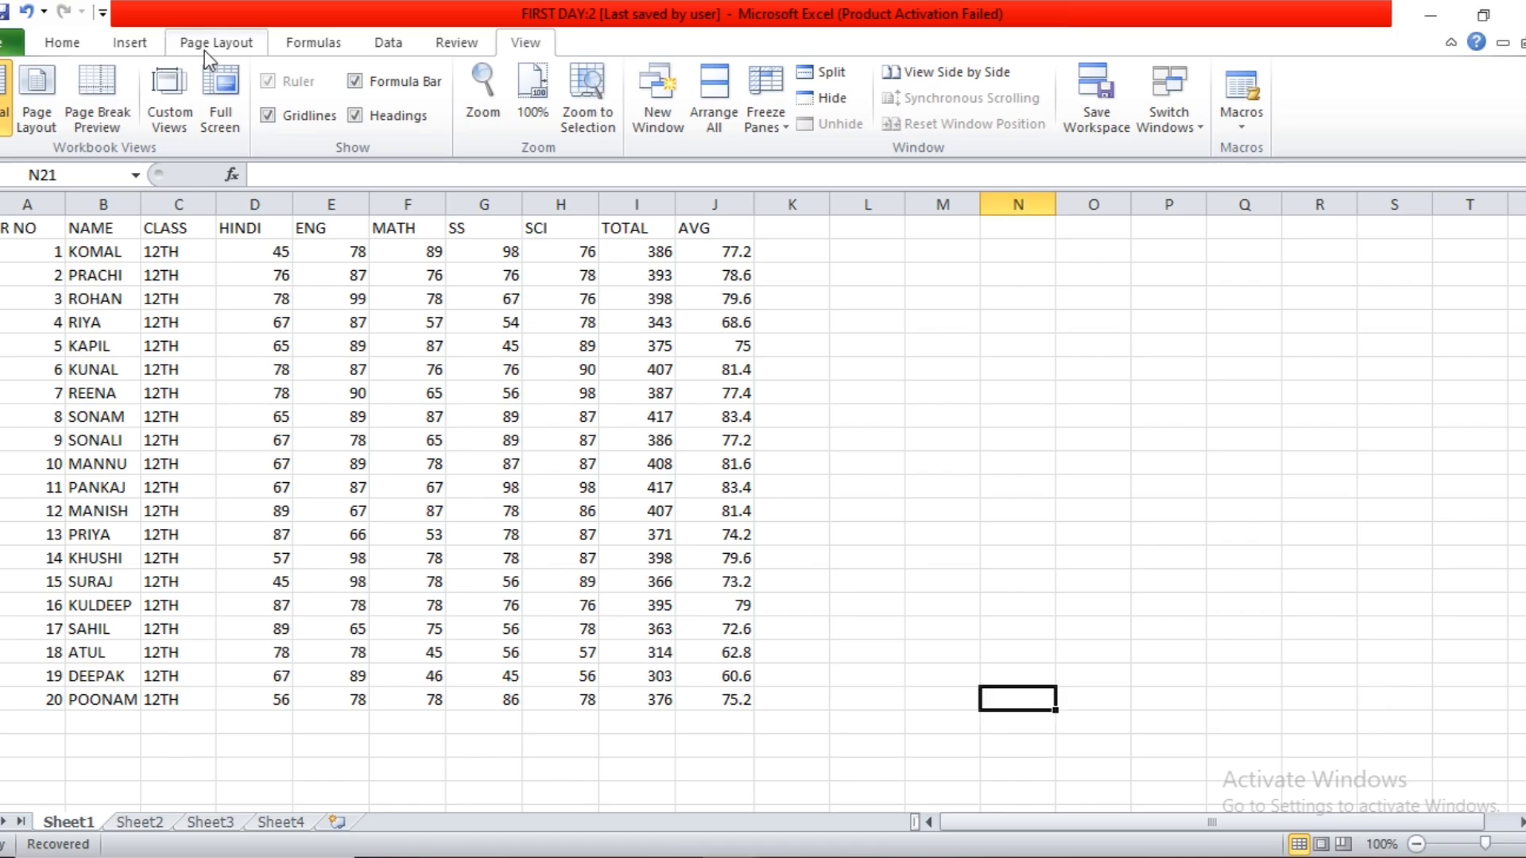
left_click(205, 42)
left_click(130, 42)
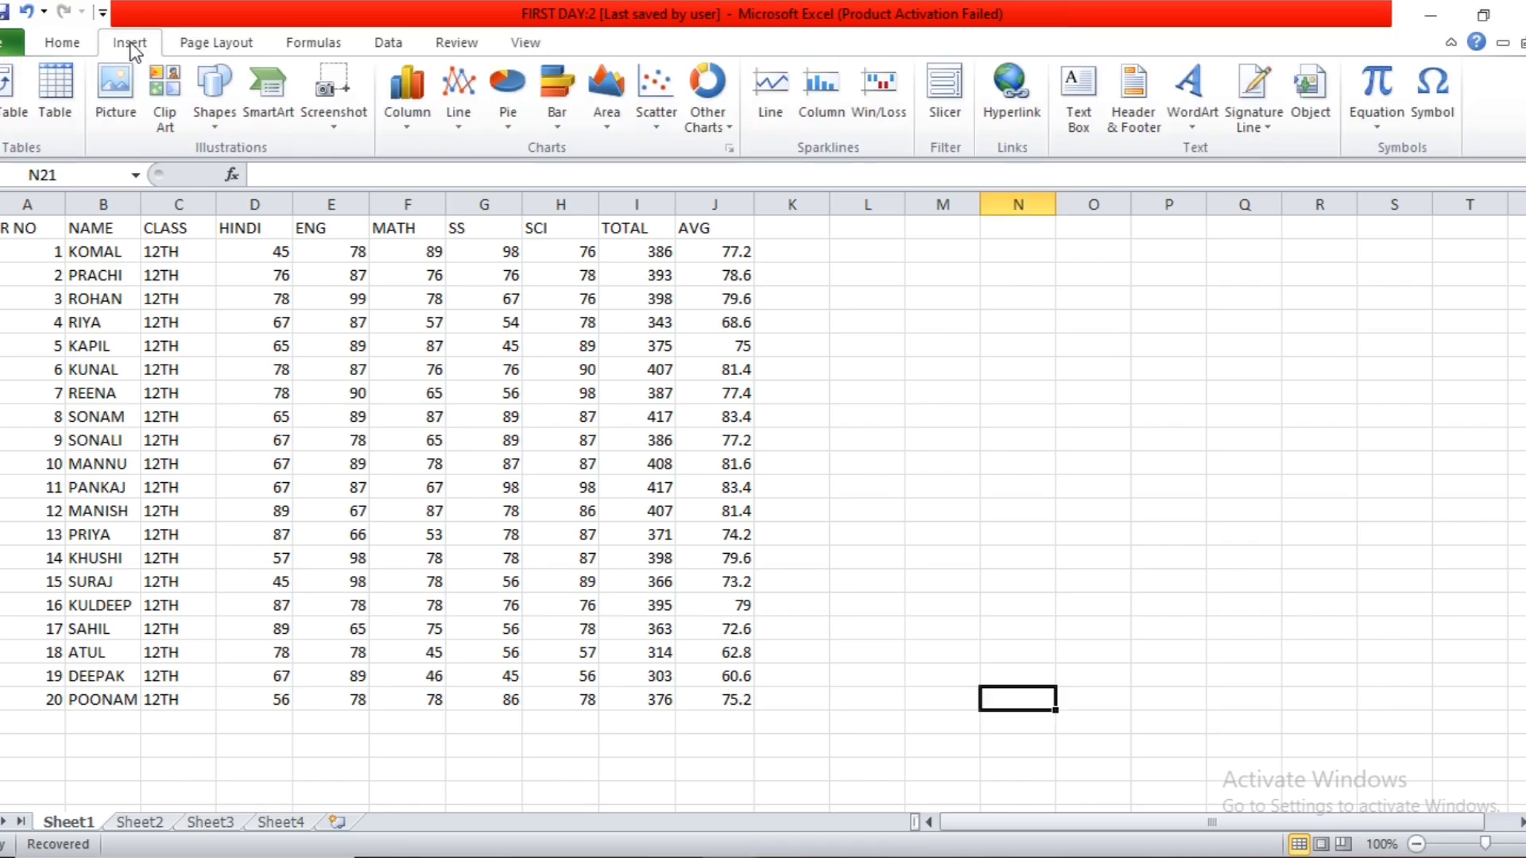
left_click(213, 44)
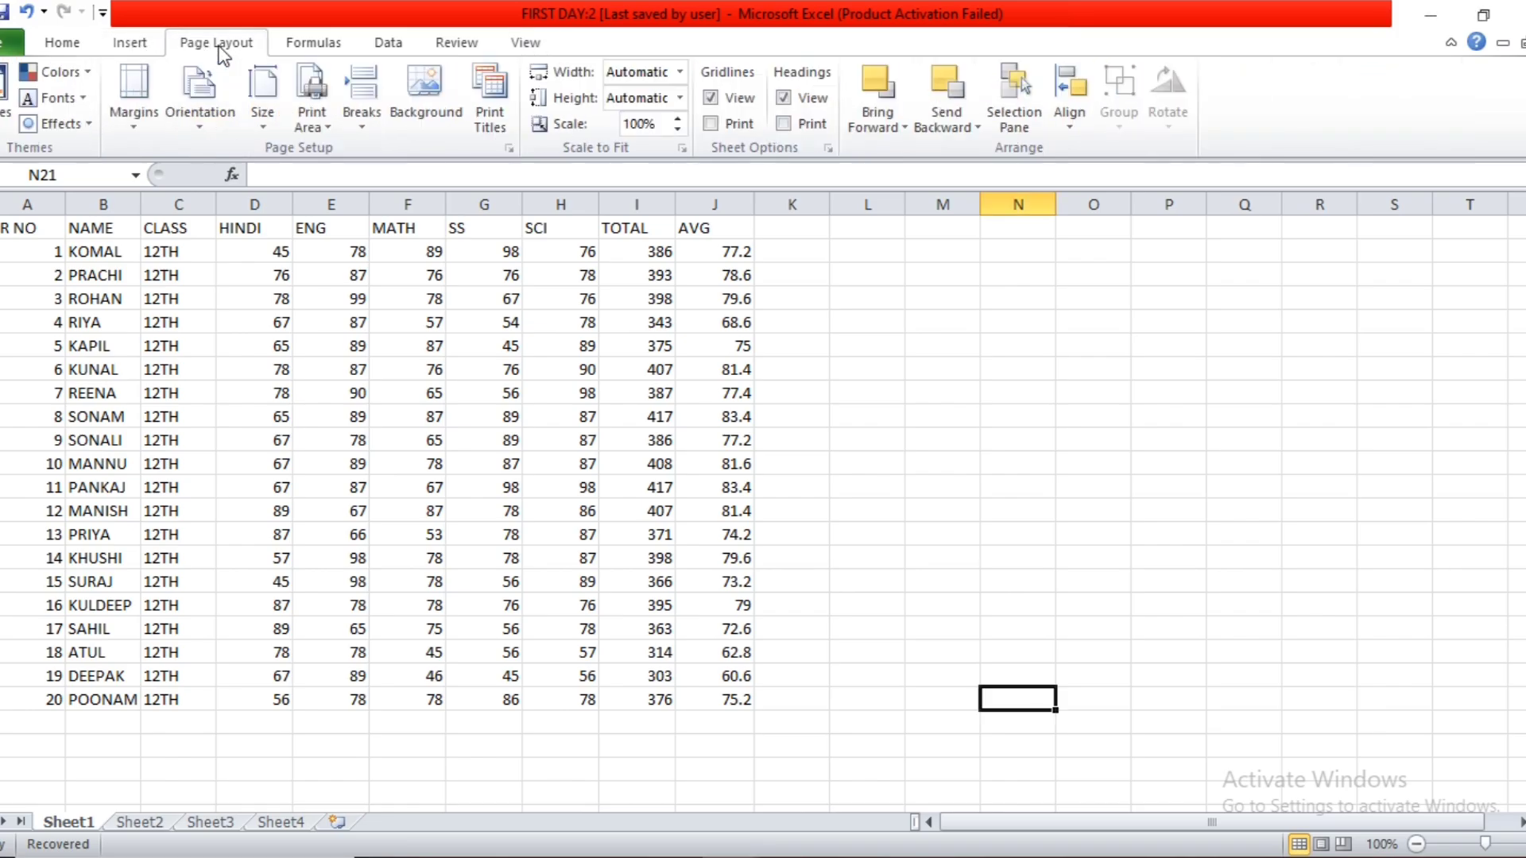
left_click(154, 46)
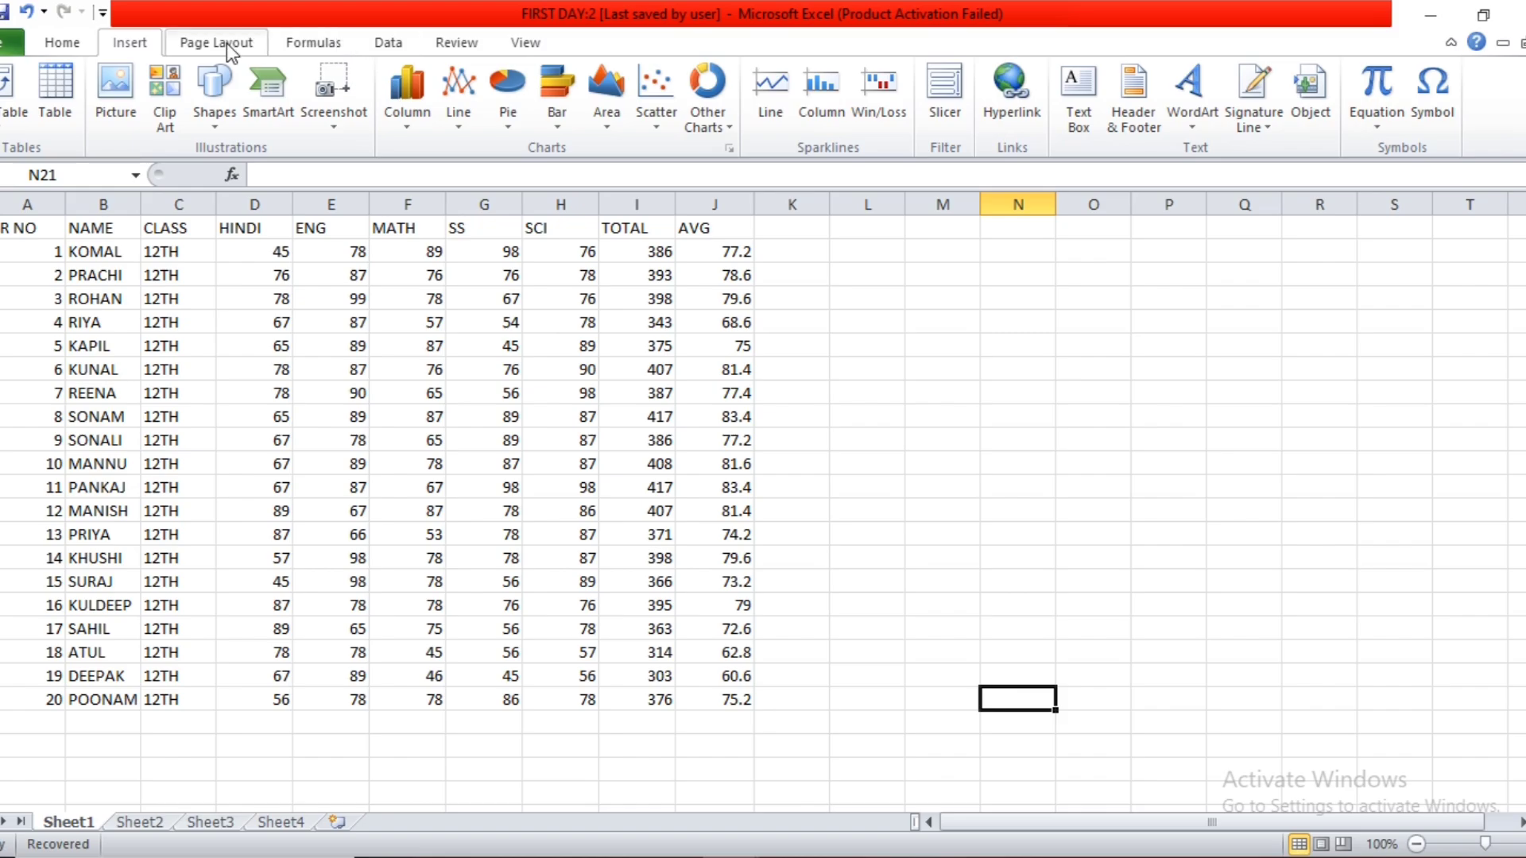
Display Sheet1 in Page Layout view and bring the beginning of the first page into view.
left_click(531, 47)
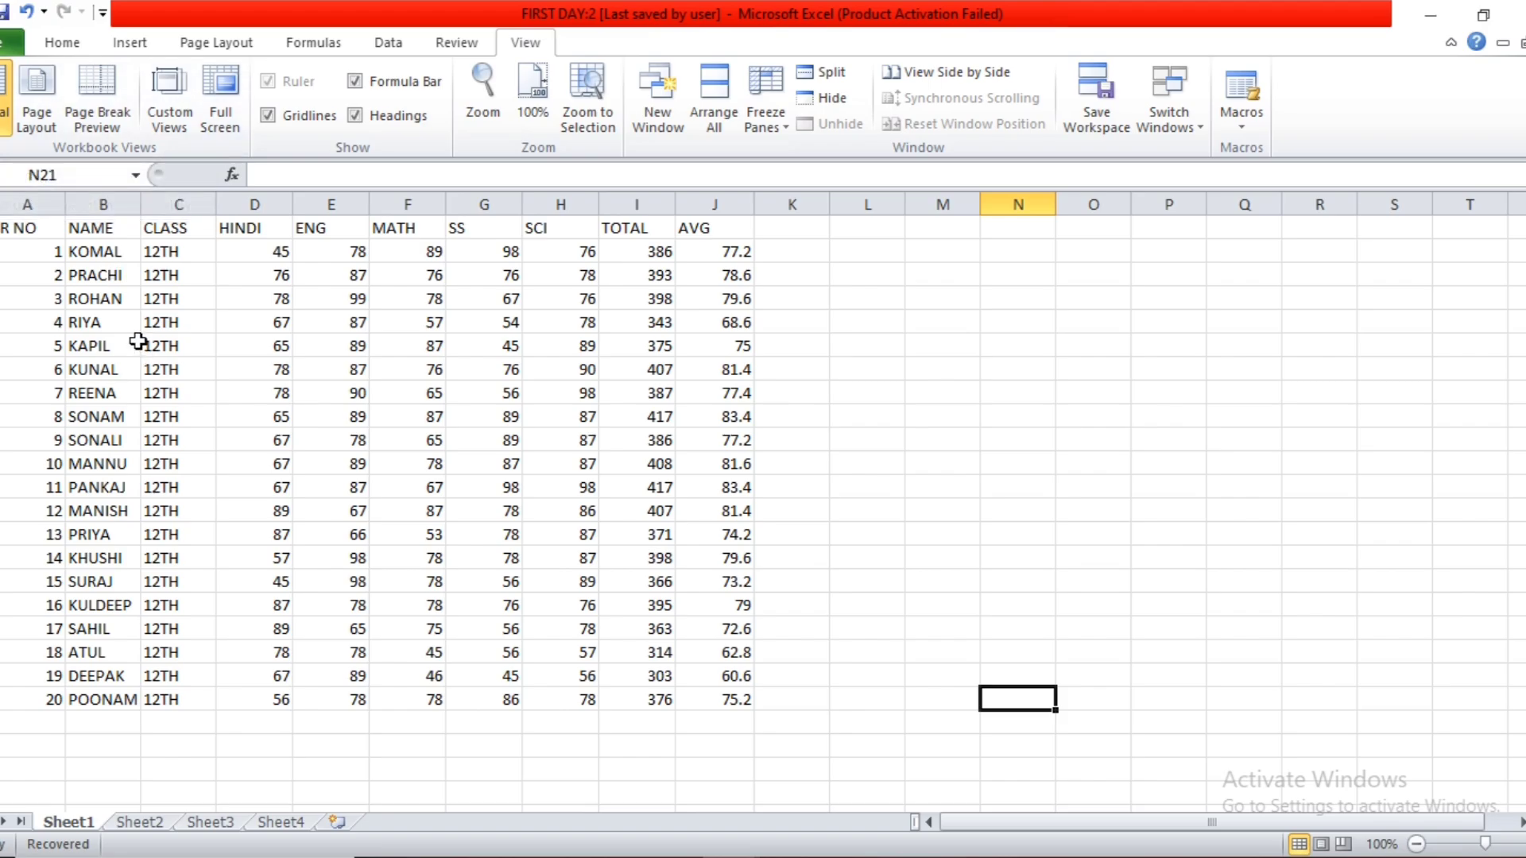
left_click(46, 106)
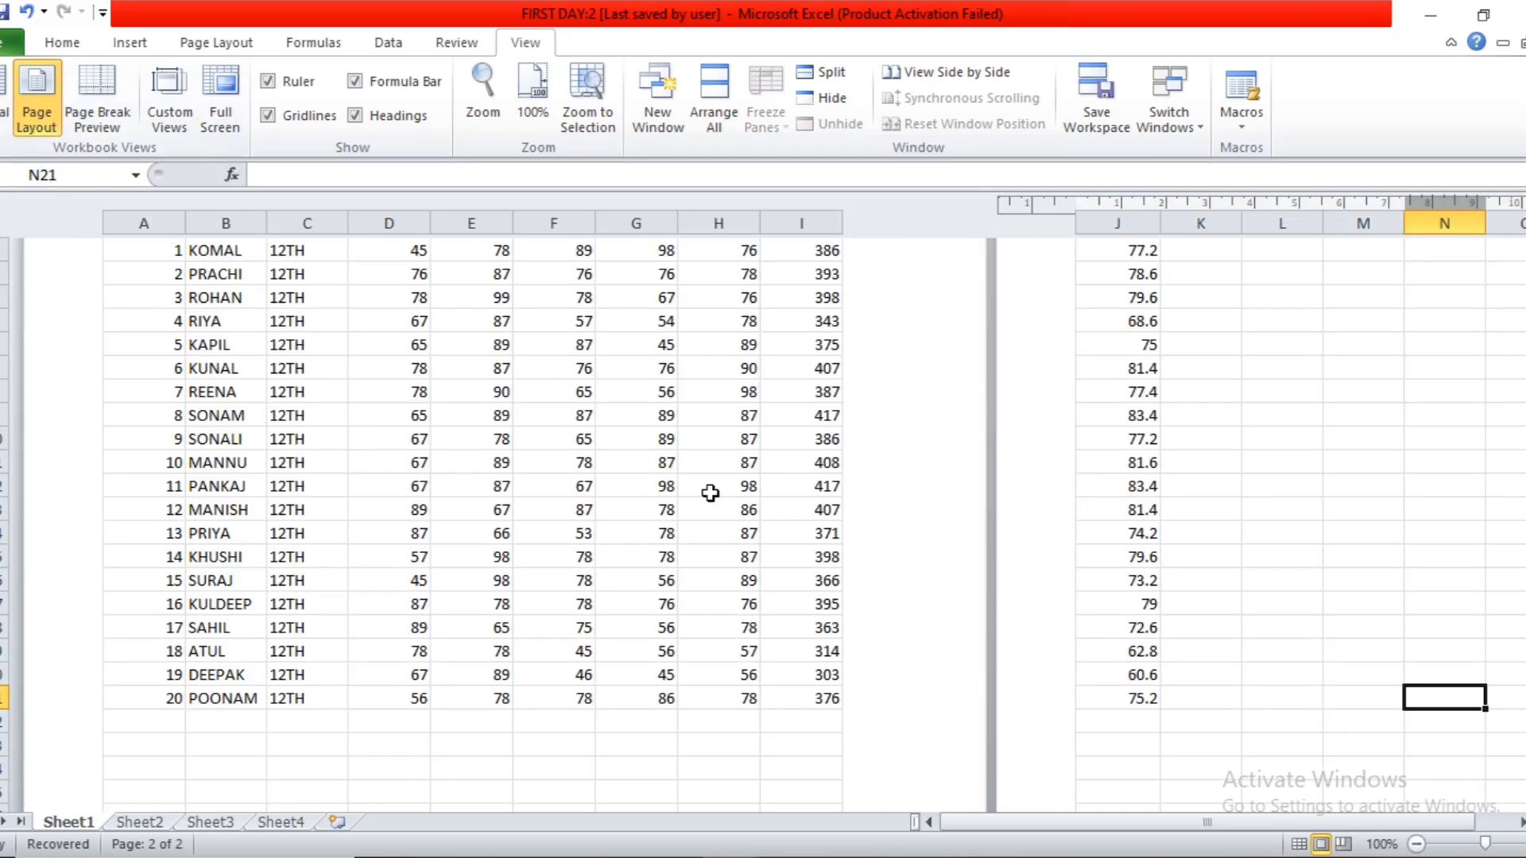
scroll(731, 454, "up", 2)
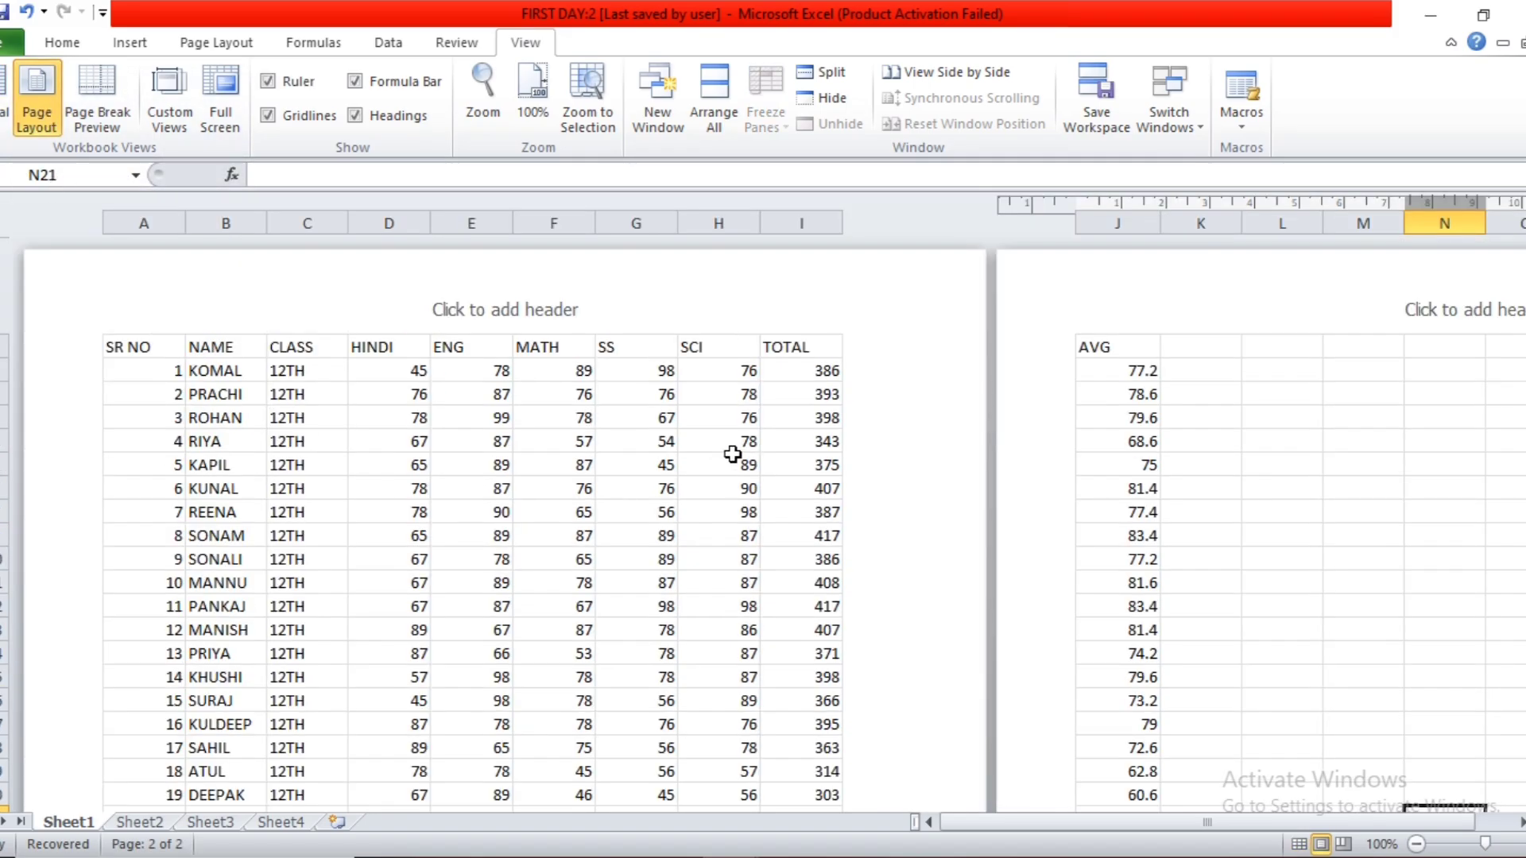
Activate the left, center and right header sections on the first page without entering text, and return to cell I2.
left_click(592, 397)
left_click(554, 311)
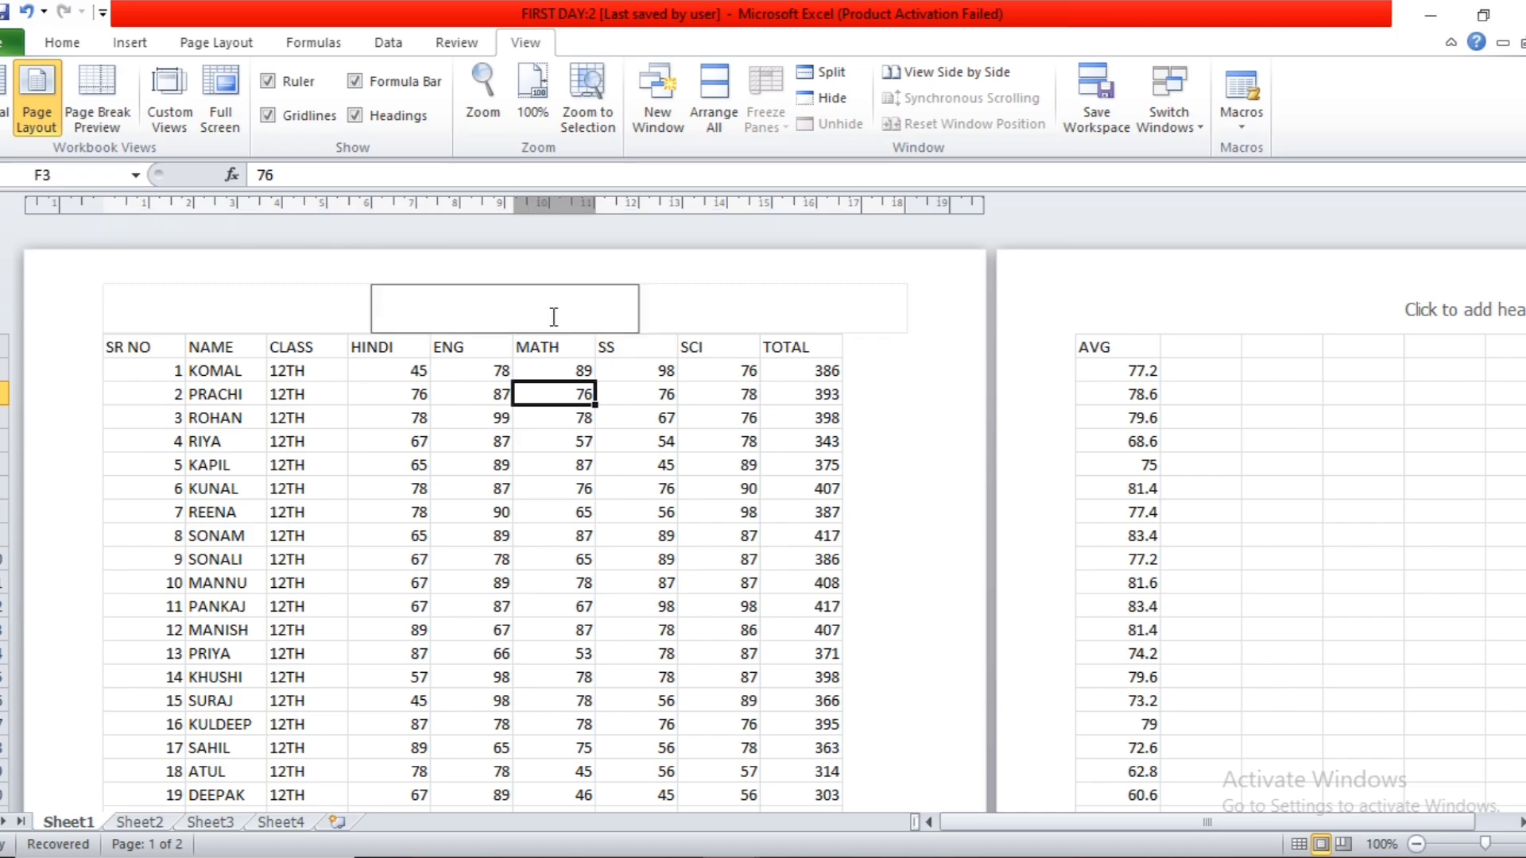
left_click(314, 305)
left_click(469, 310)
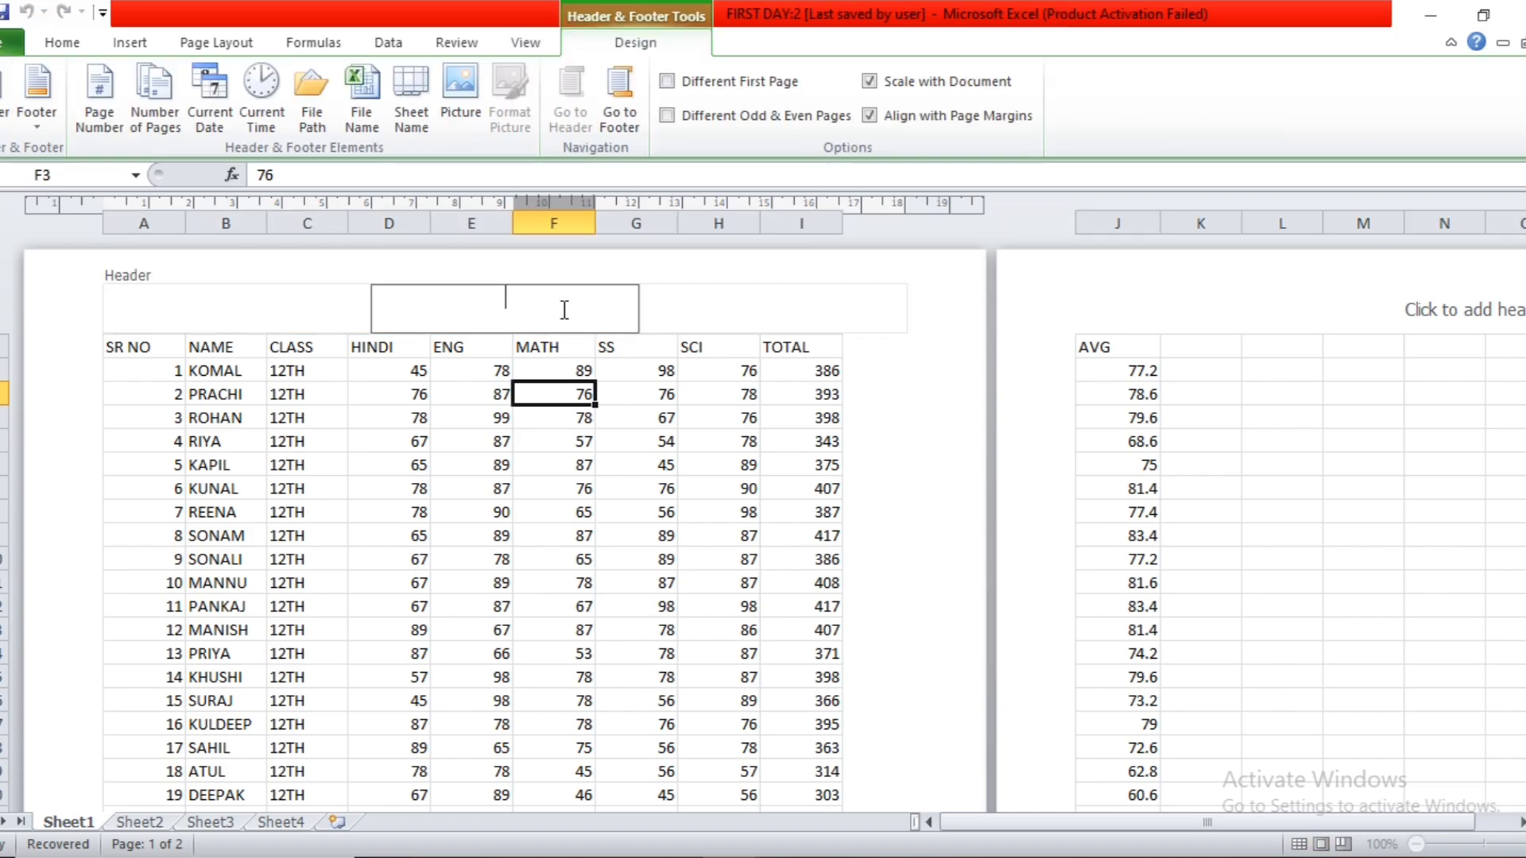
left_click(806, 291)
left_click(797, 370)
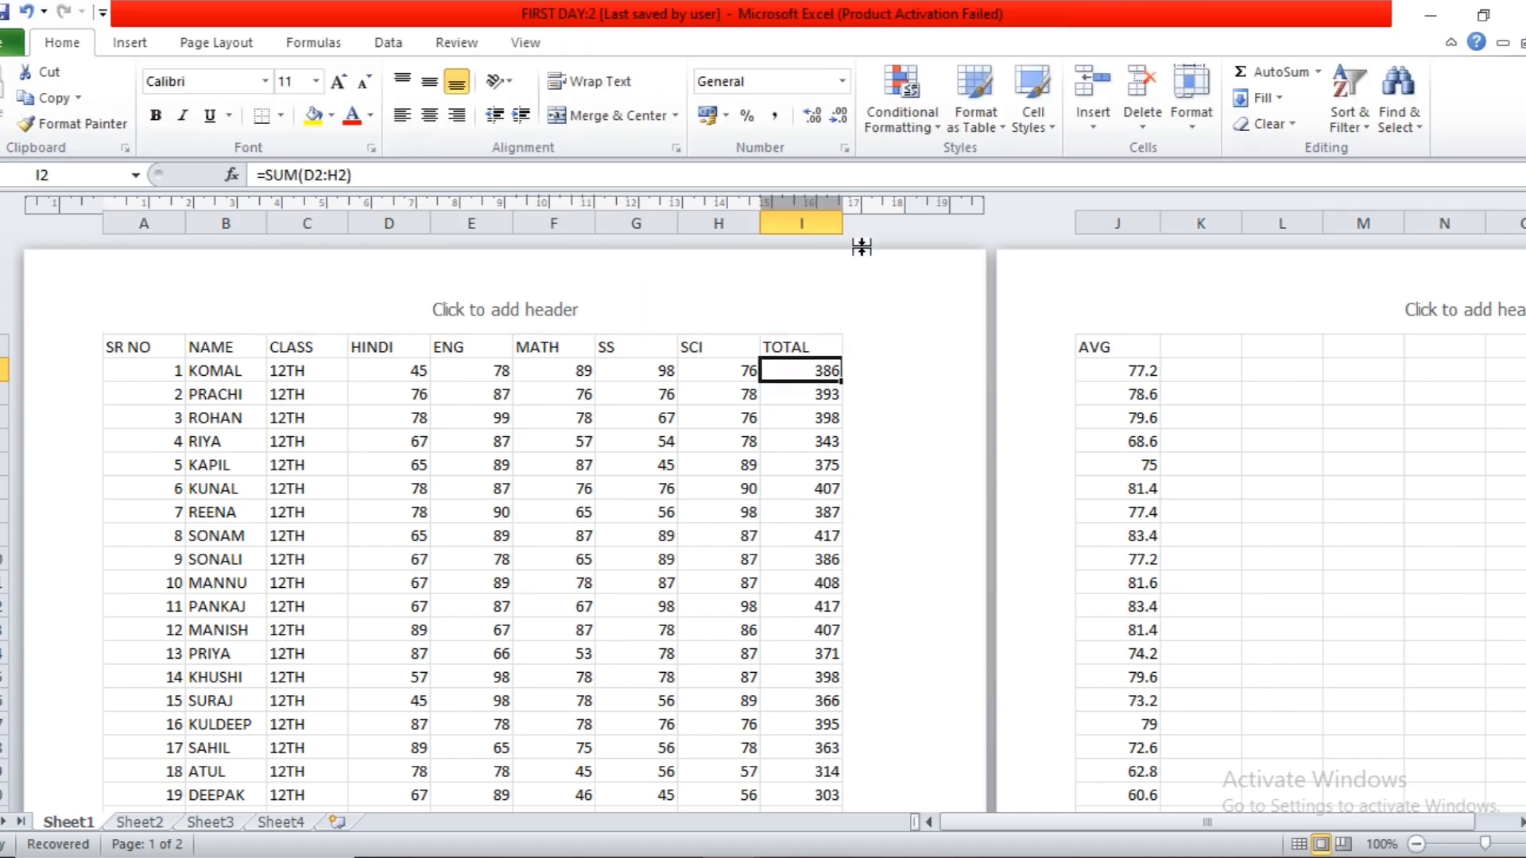
Narrow the TOTAL, AVG and SS columns slightly to fit all columns on one page, and return to Normal view.
left_click_drag(842, 223, 837, 227)
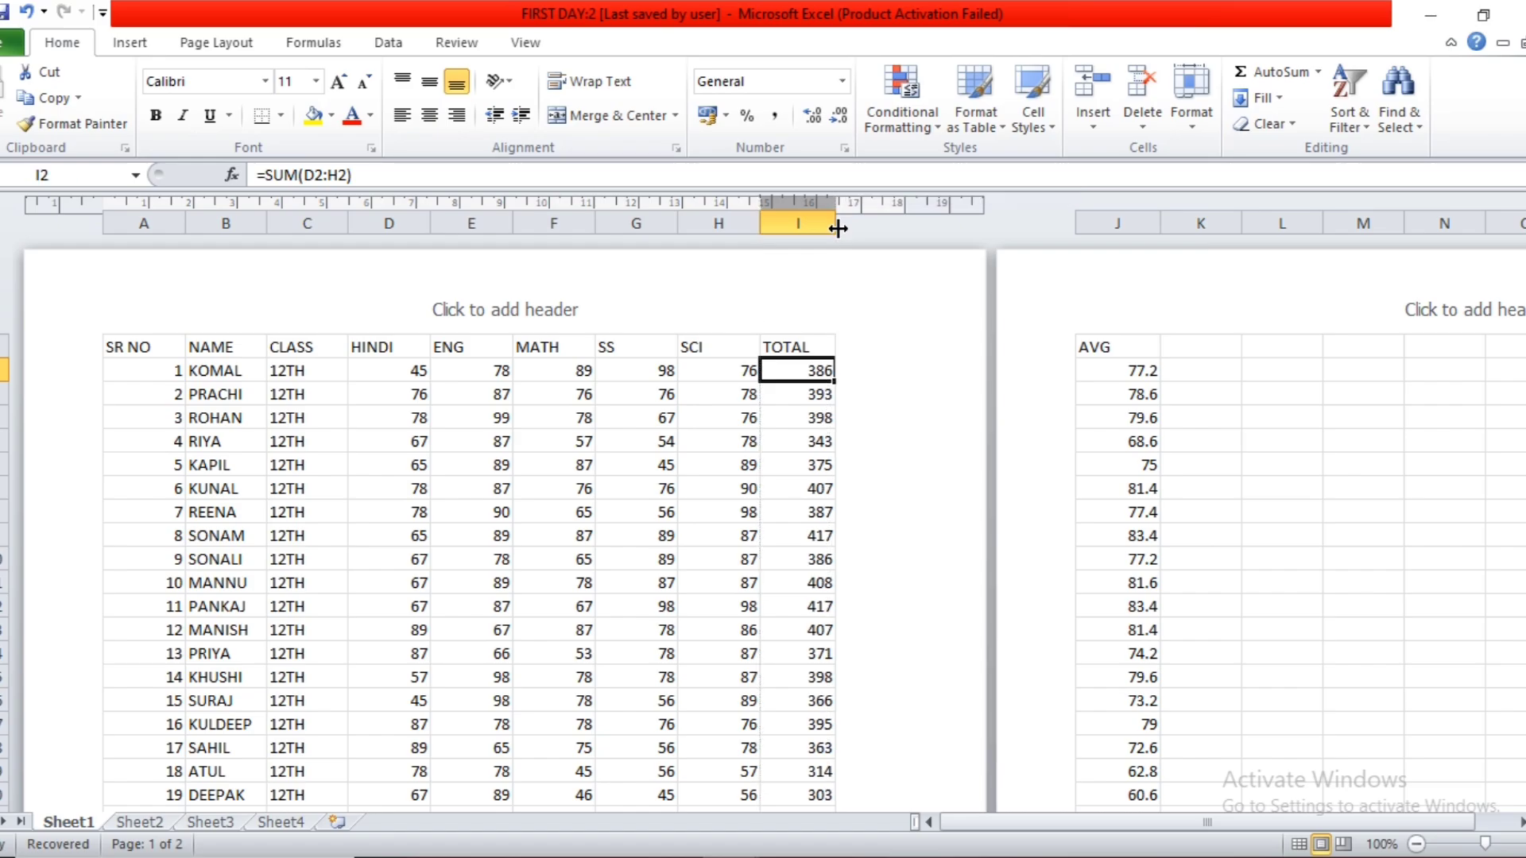
left_click_drag(1160, 225, 1154, 225)
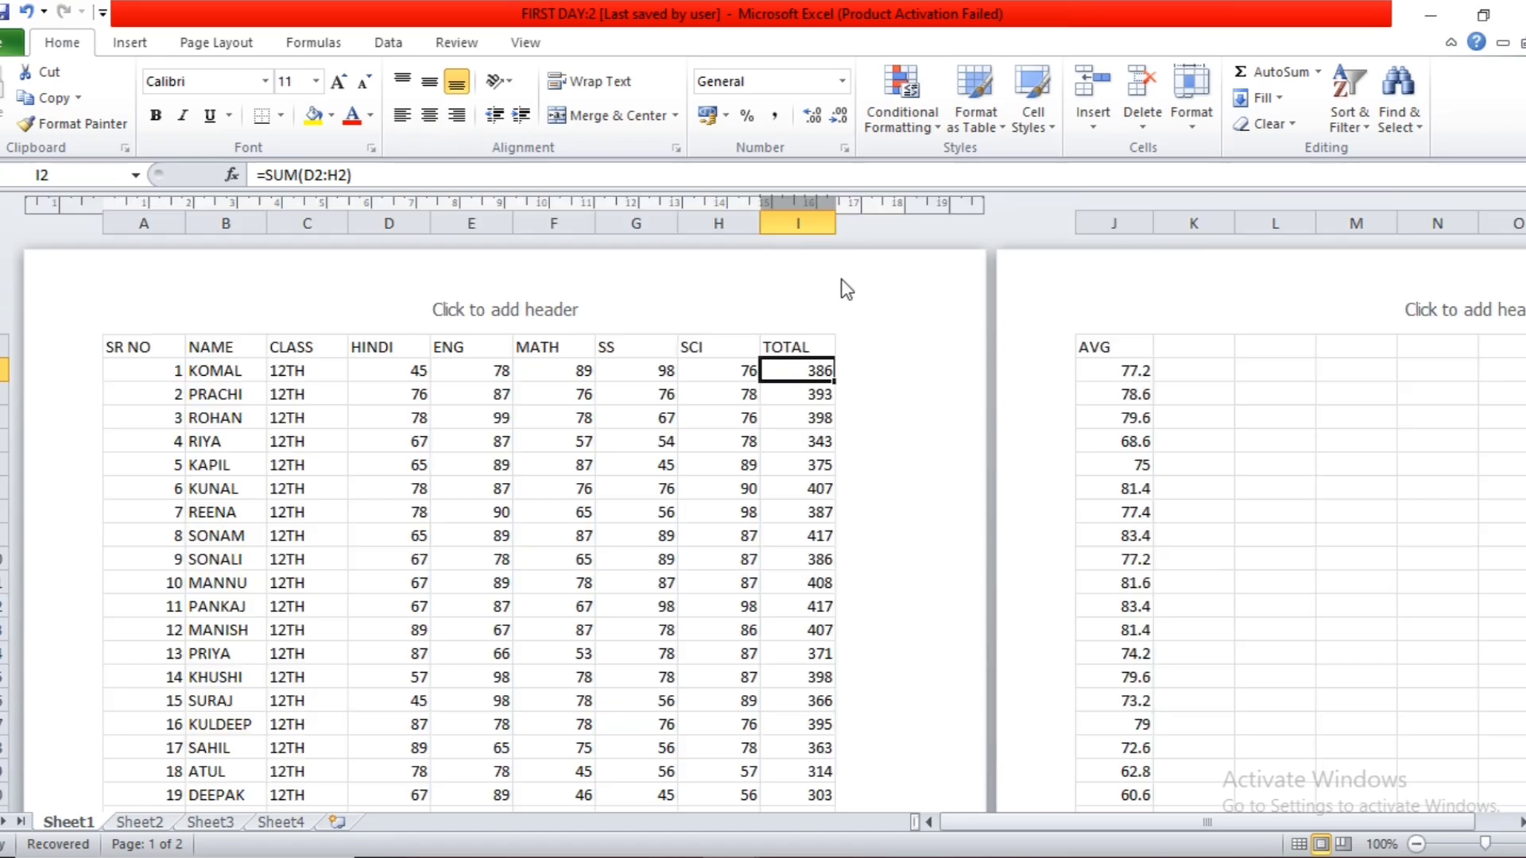
left_click_drag(678, 226, 671, 248)
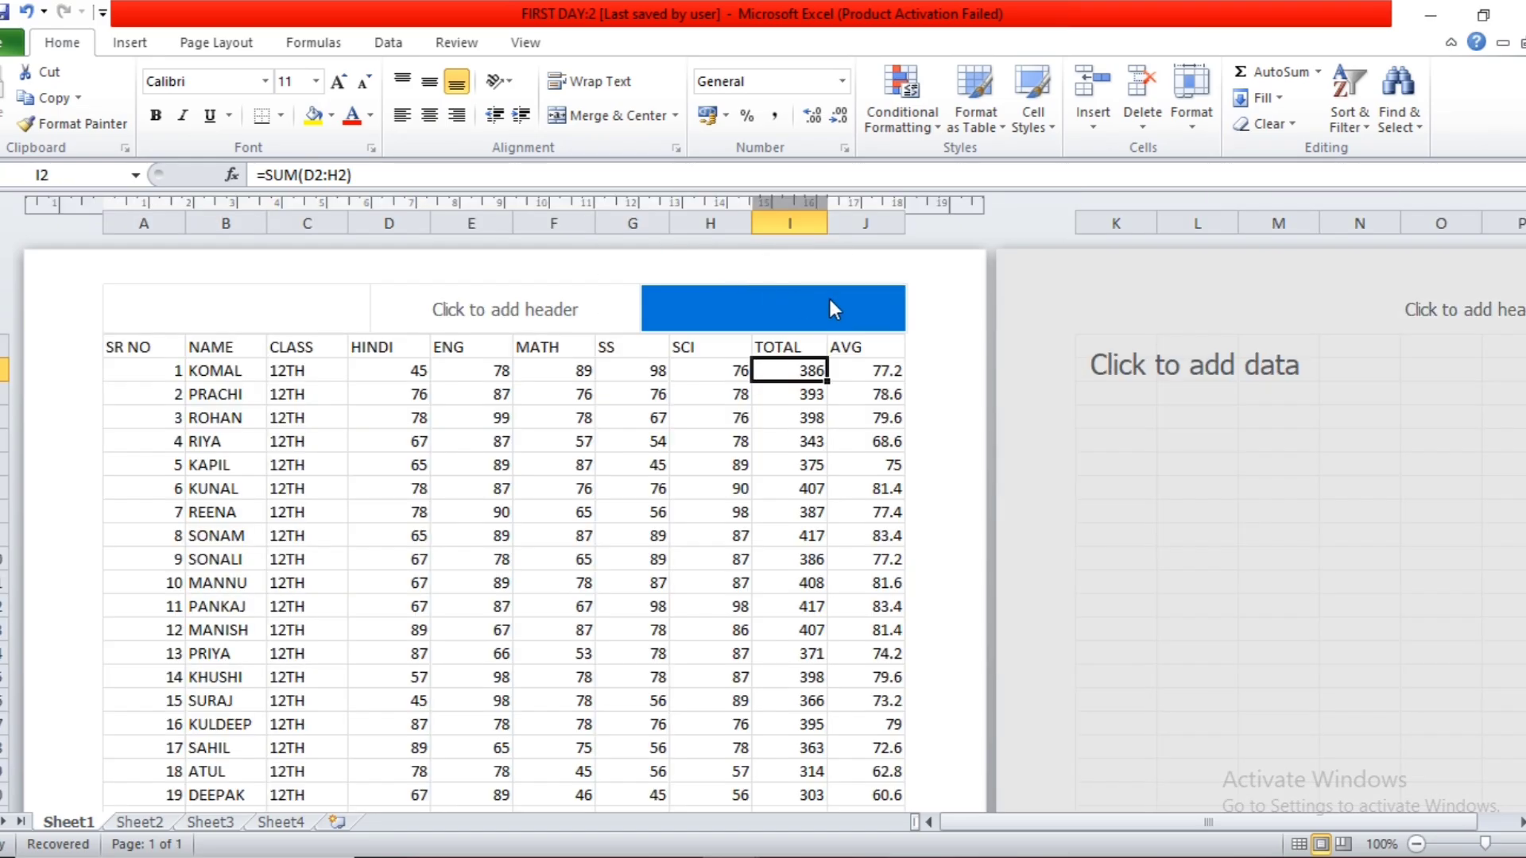
left_click(874, 439)
left_click(652, 580)
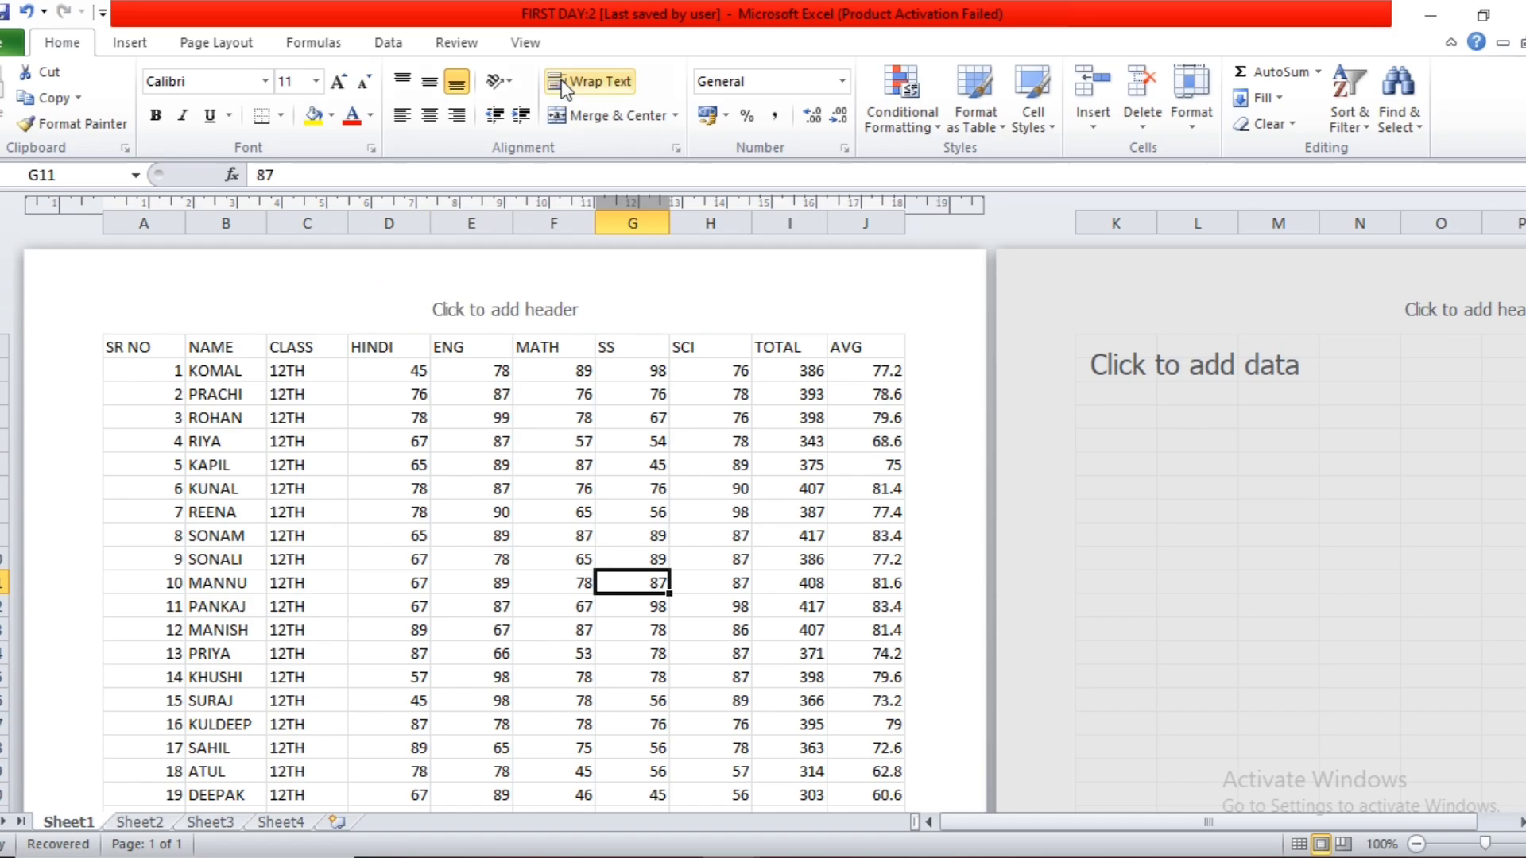
left_click(524, 43)
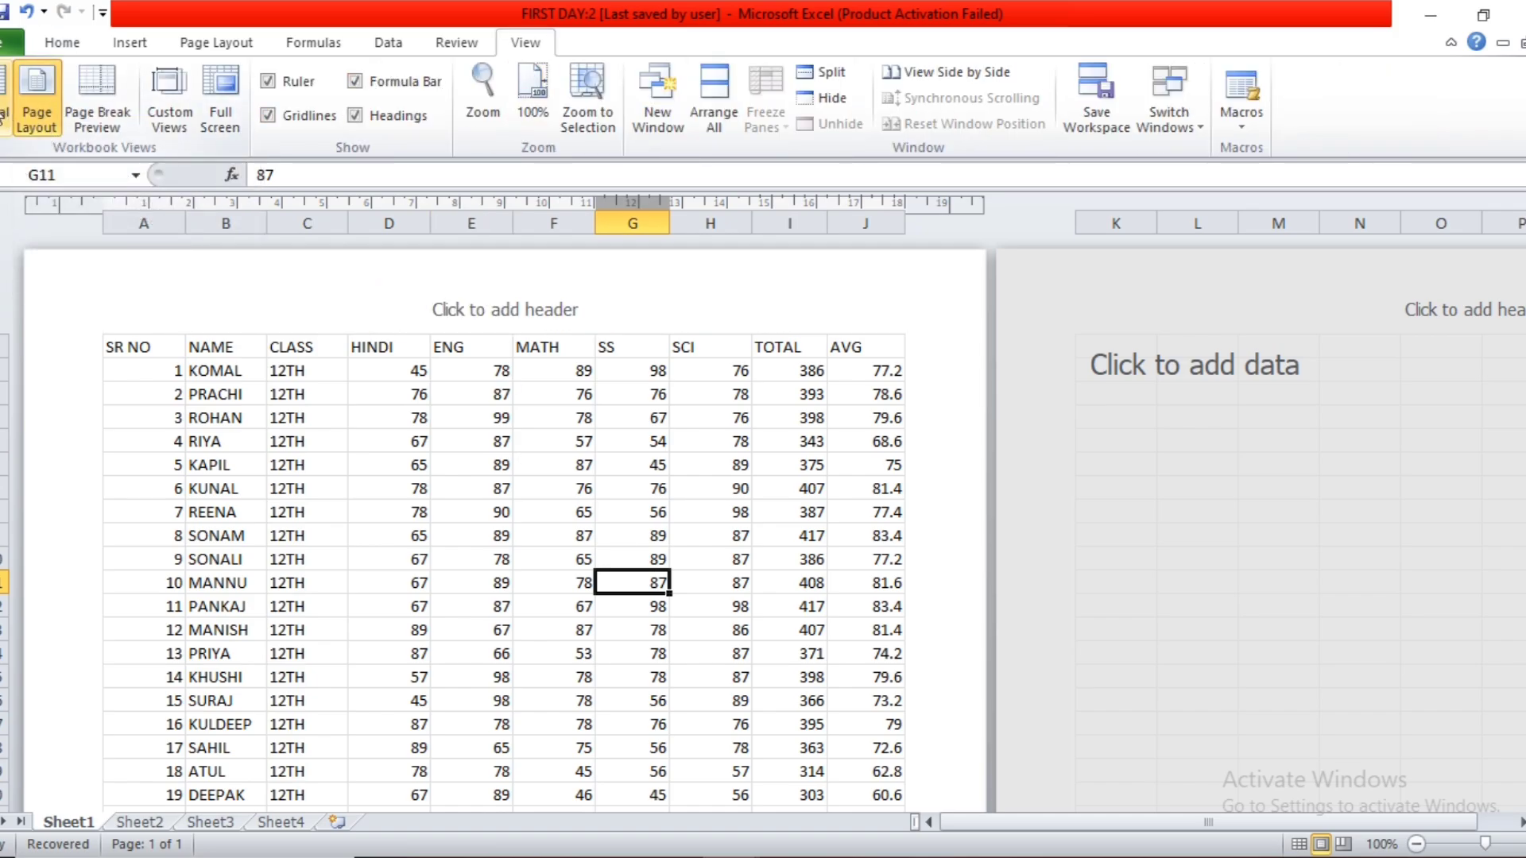
left_click(3, 112)
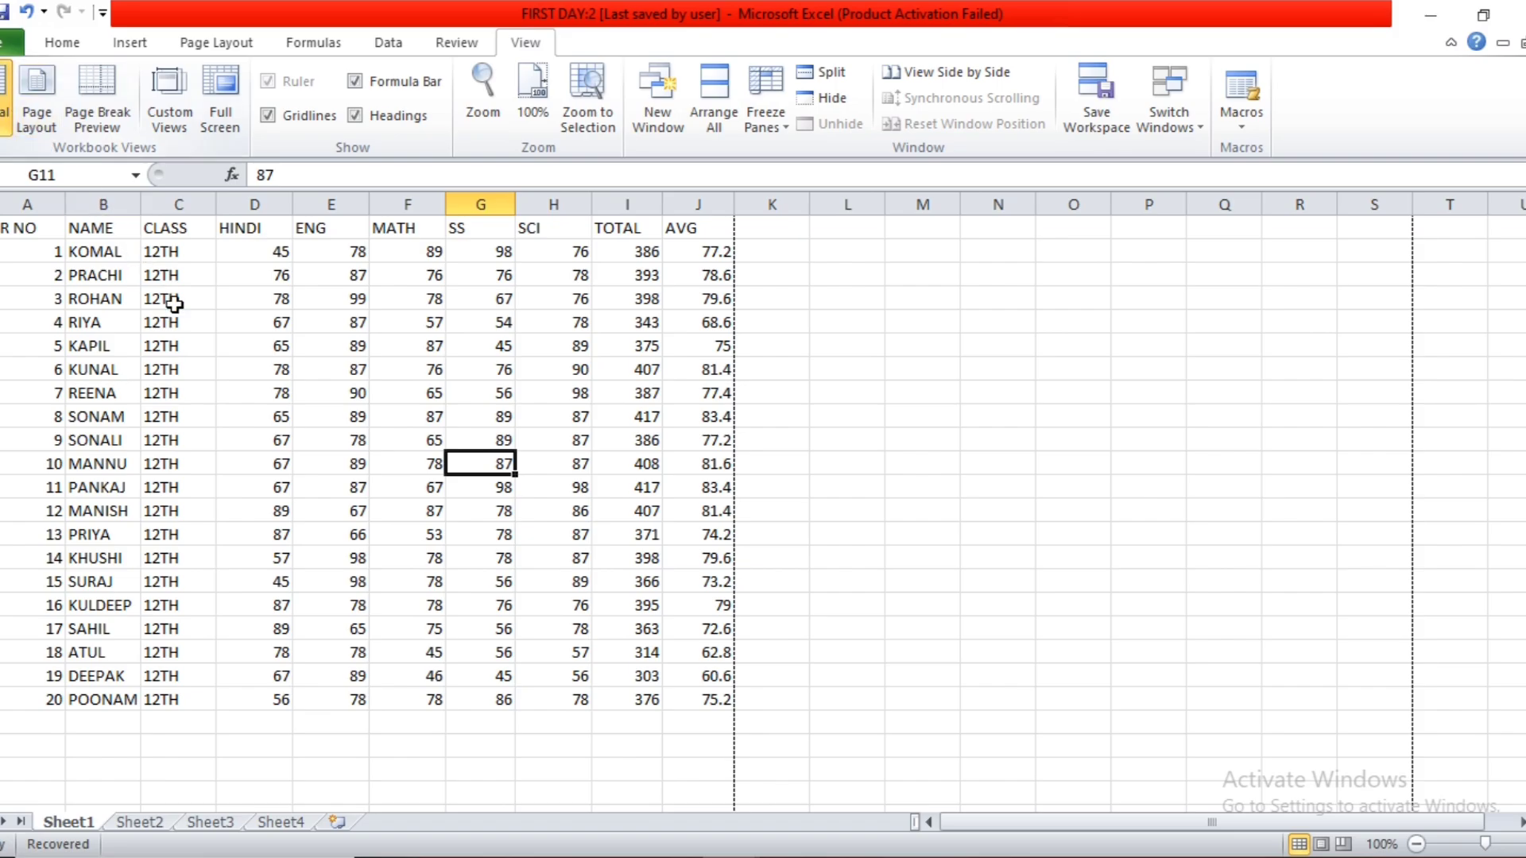
Extend the print area in Page Break Preview through column M and well below the data, and return to Normal view.
left_click(117, 117)
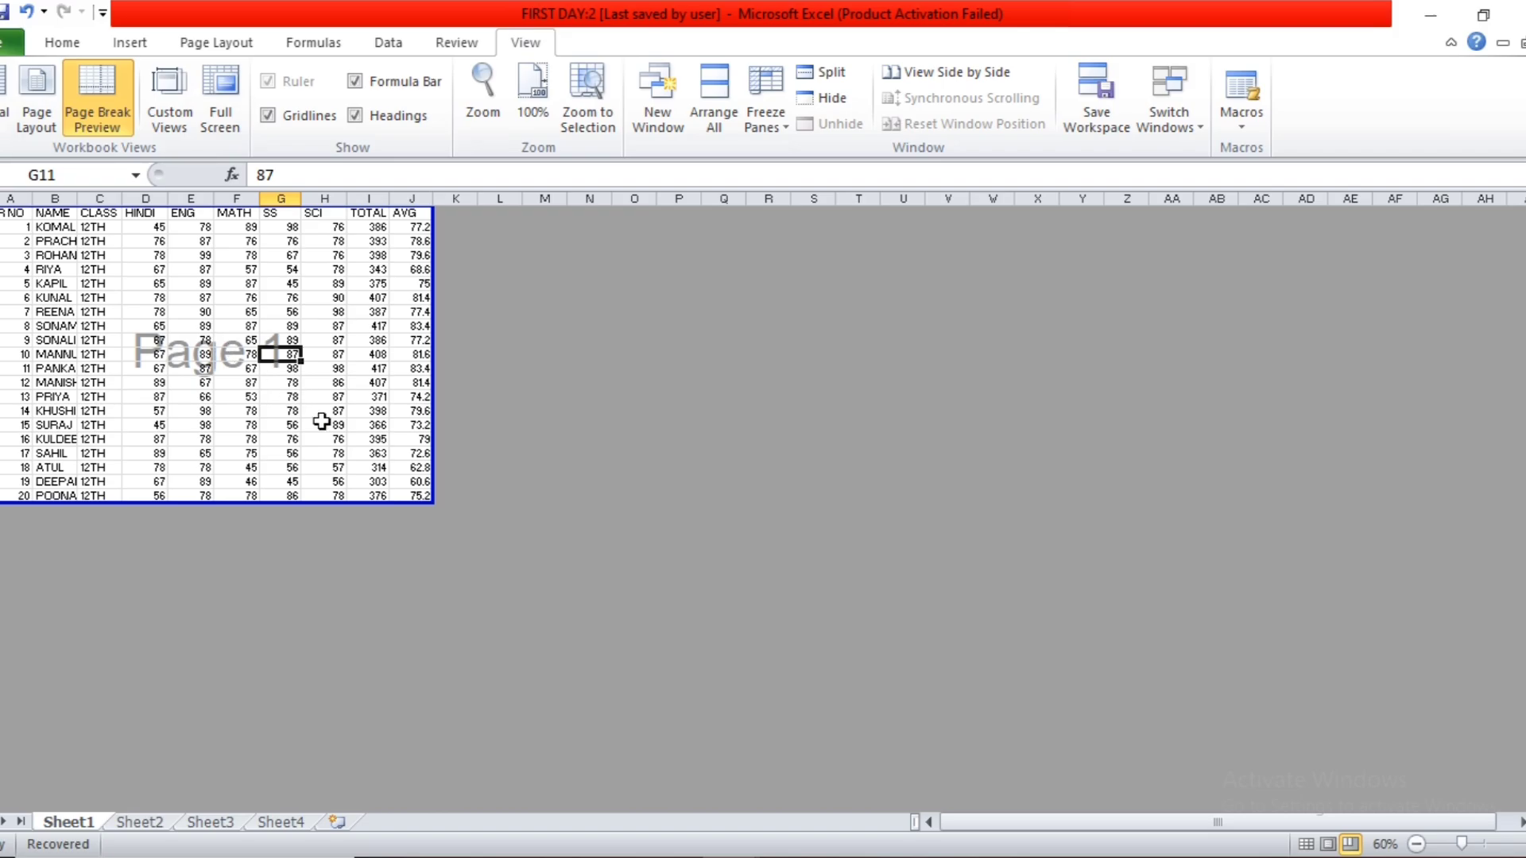
left_click_drag(432, 502, 573, 738)
scroll(316, 341, "up", 2)
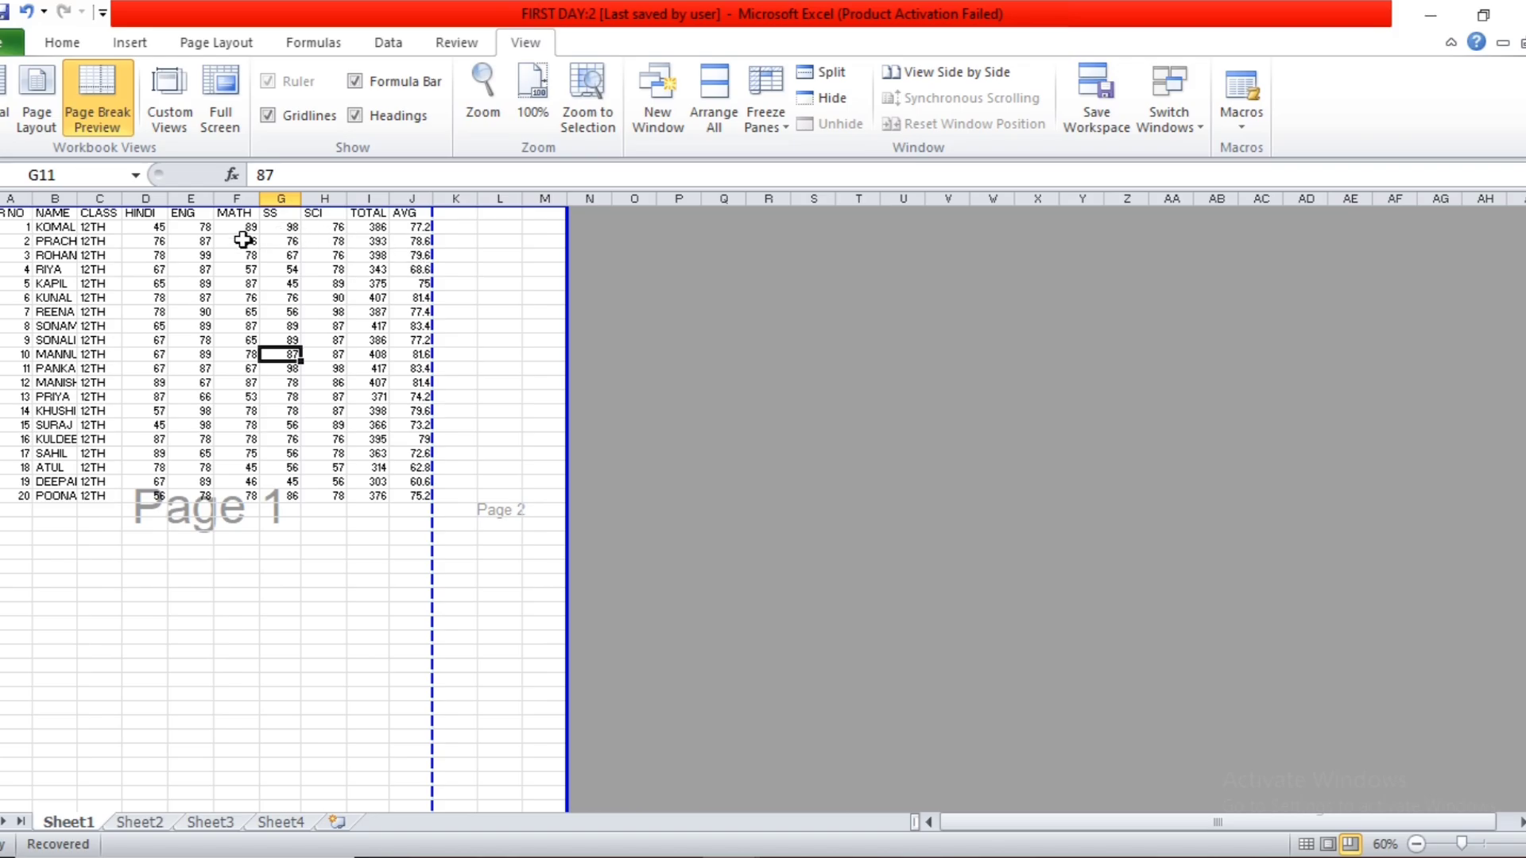
scroll(318, 508, "down", 1)
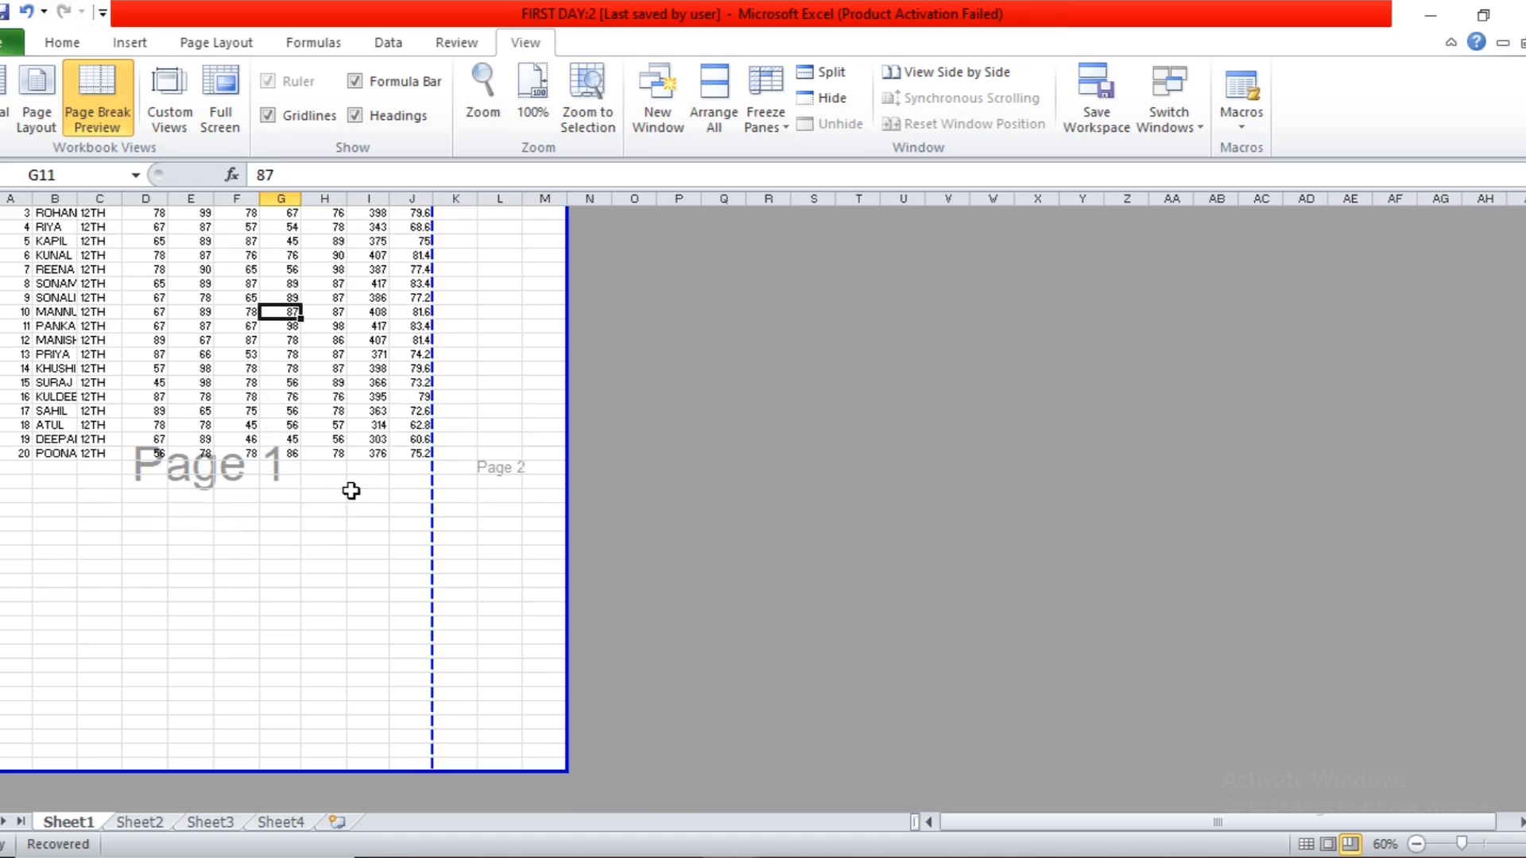
scroll(351, 488, "up", 1)
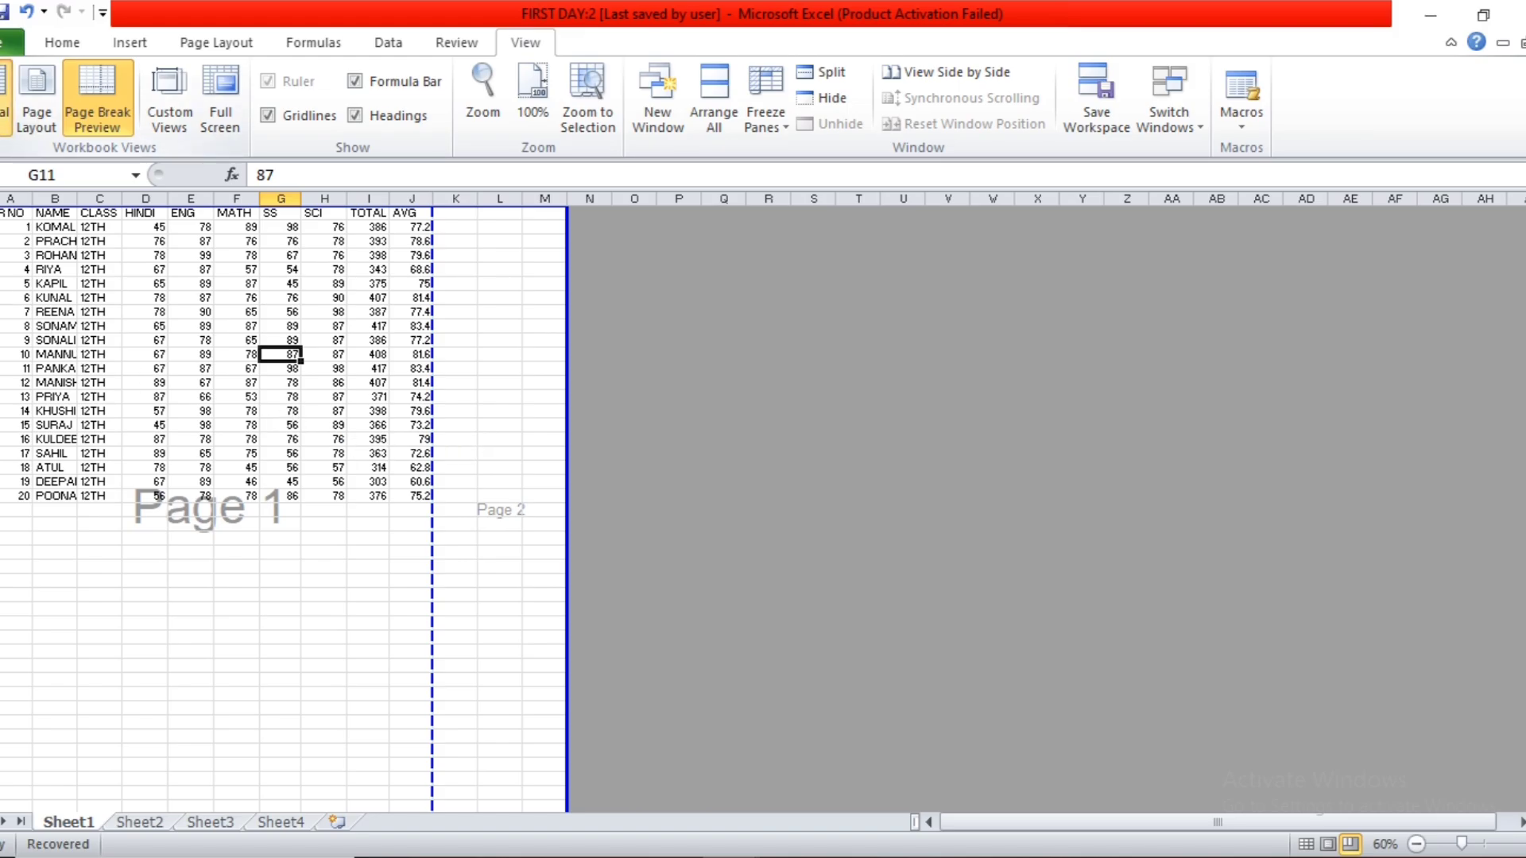
left_click(5, 96)
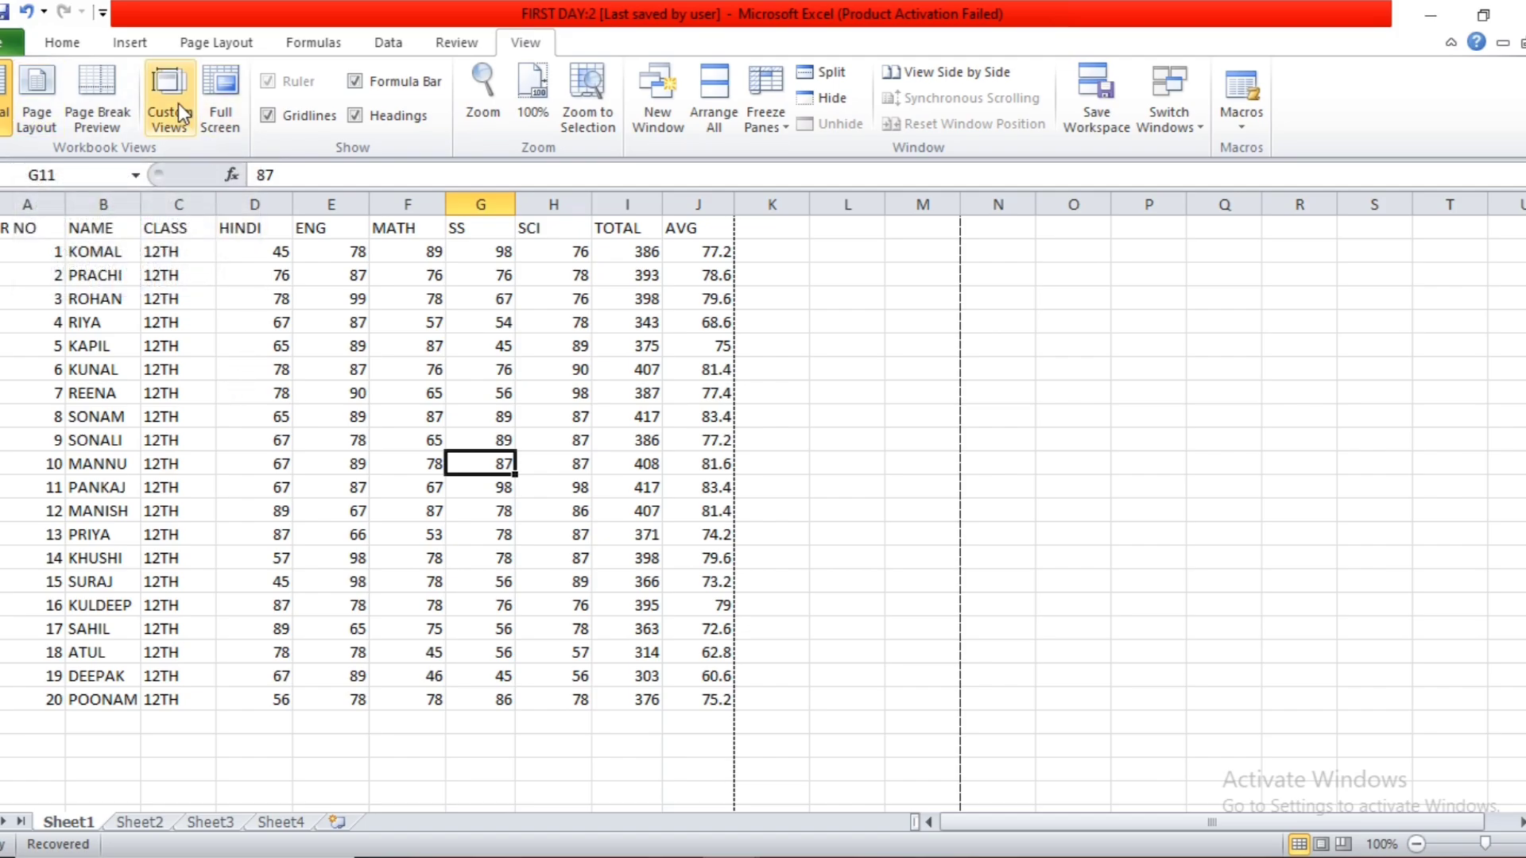
Select cell B10 and delete the custom view "USER - Personal View".
left_click(280, 389)
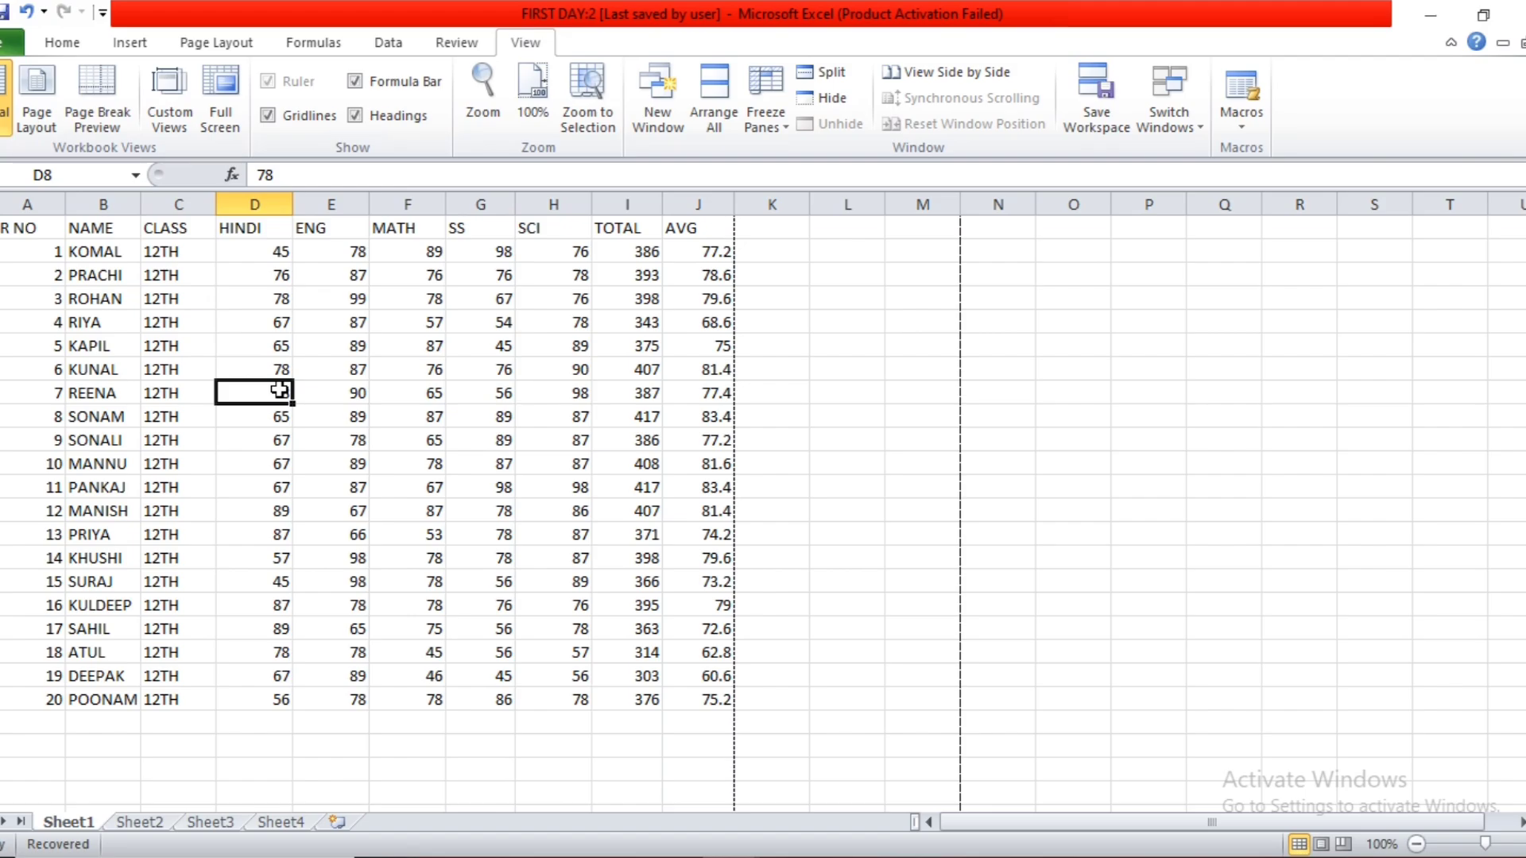
left_click(96, 439)
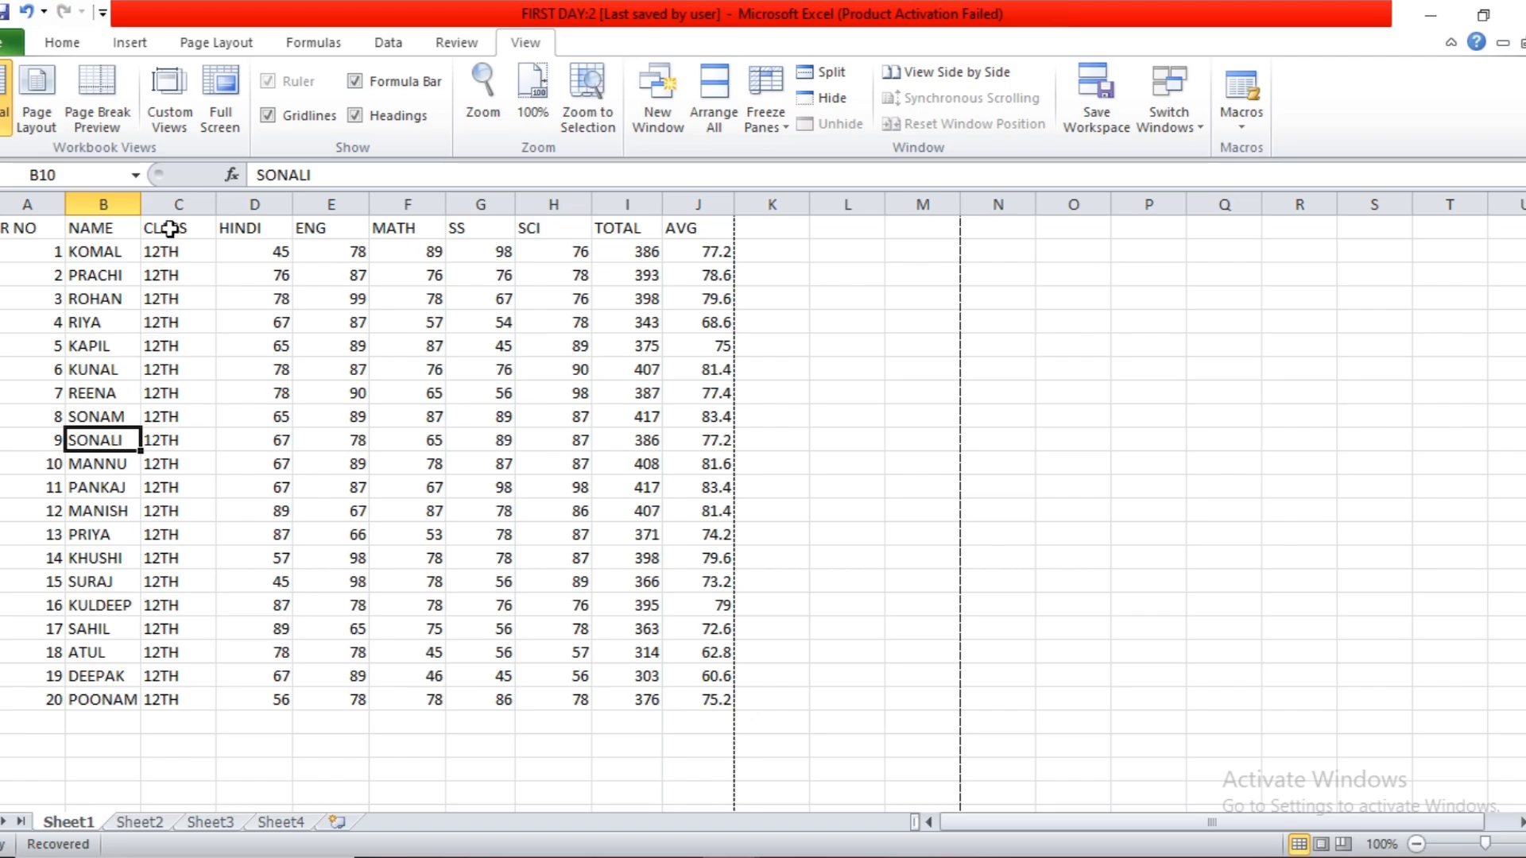
left_click(176, 119)
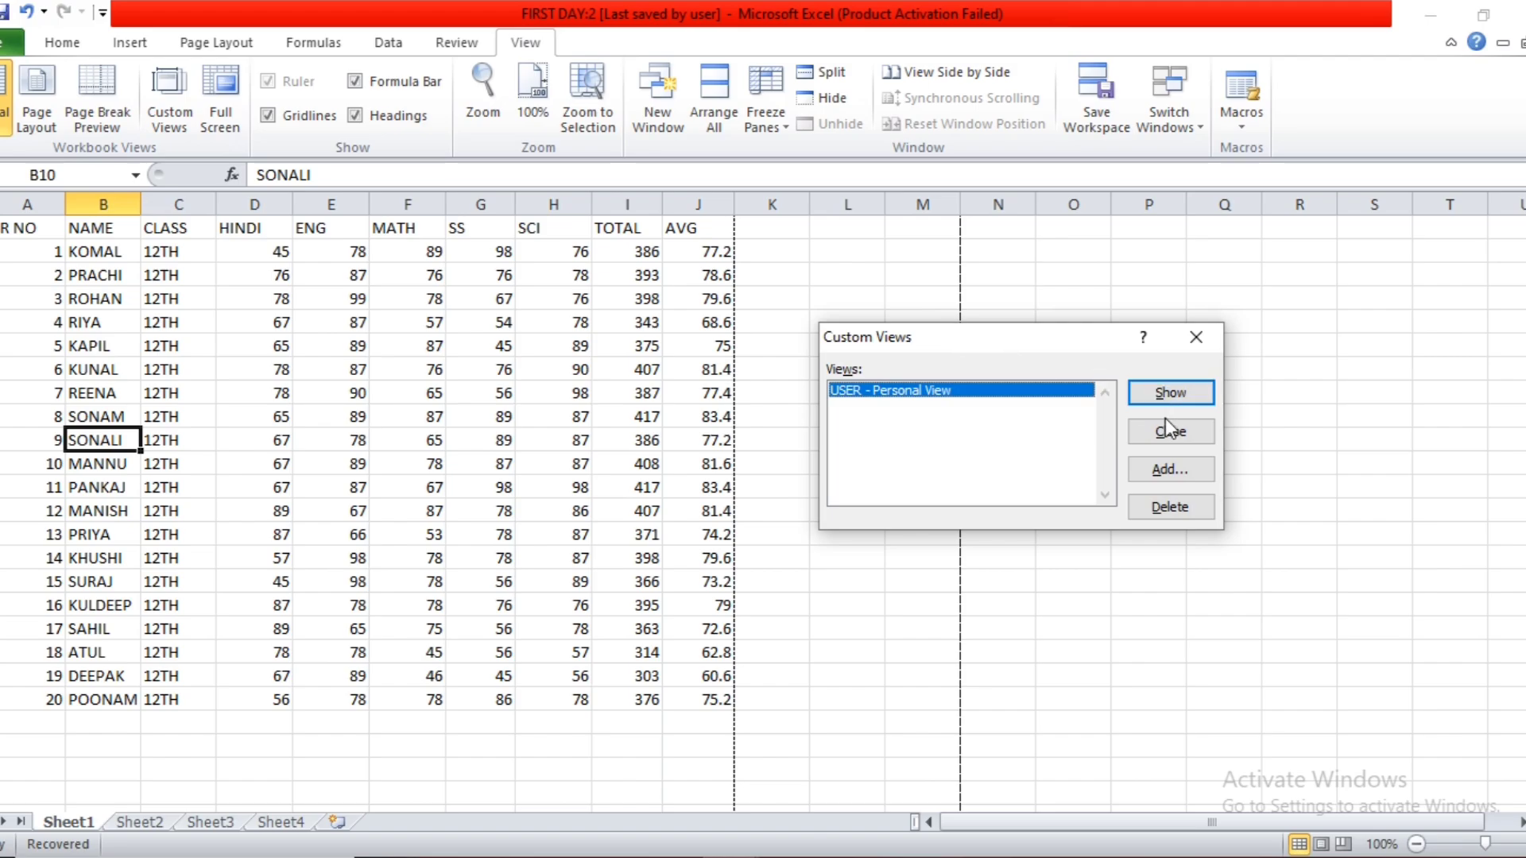
left_click(1152, 488)
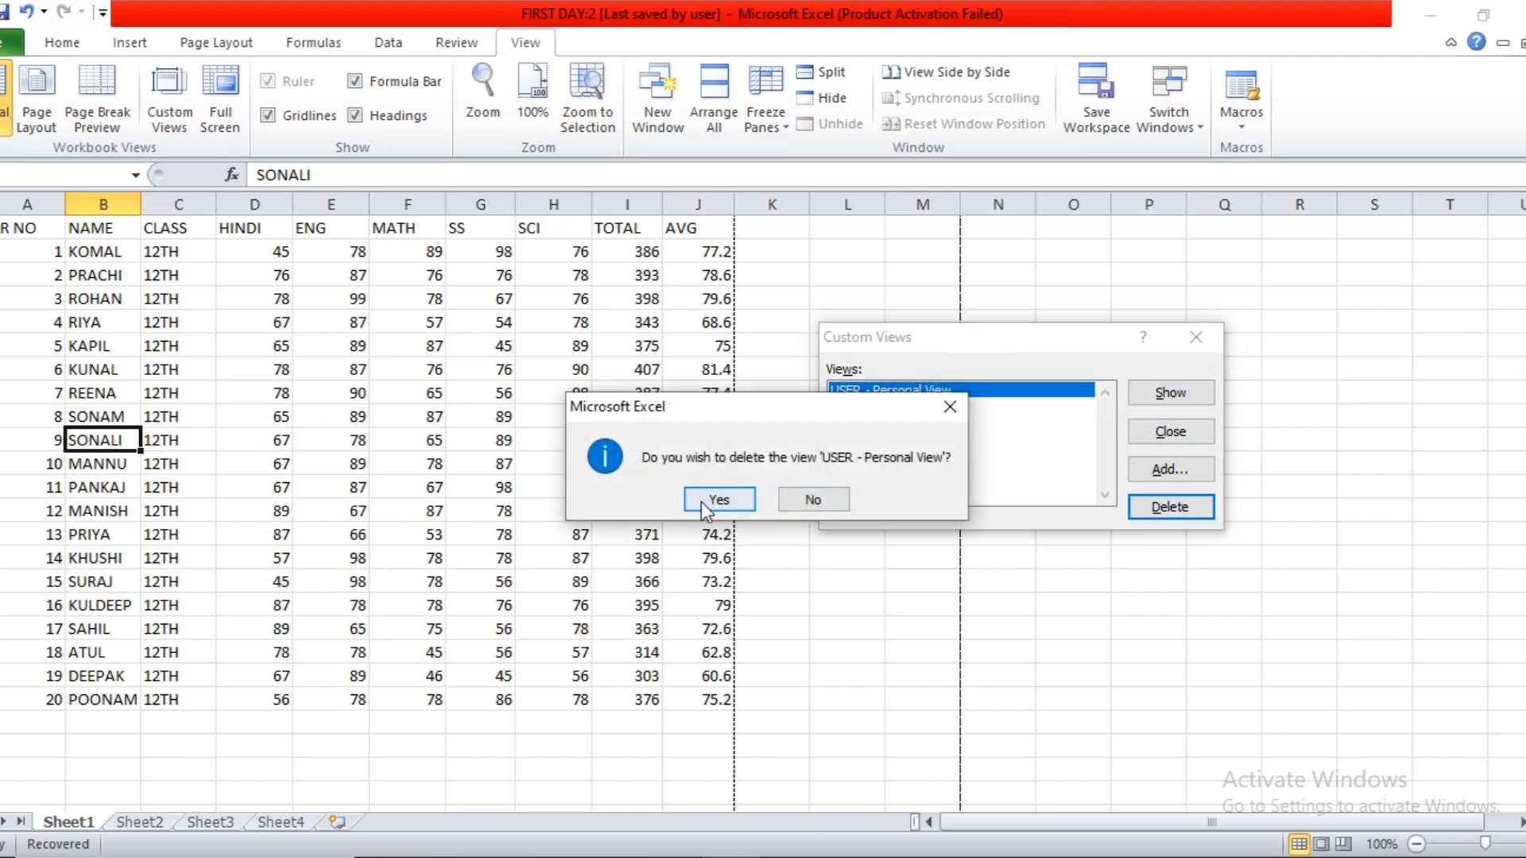
left_click(718, 499)
Add a custom view named "friday" that includes print settings and hidden rows, columns and filter settings.
left_click(1166, 476)
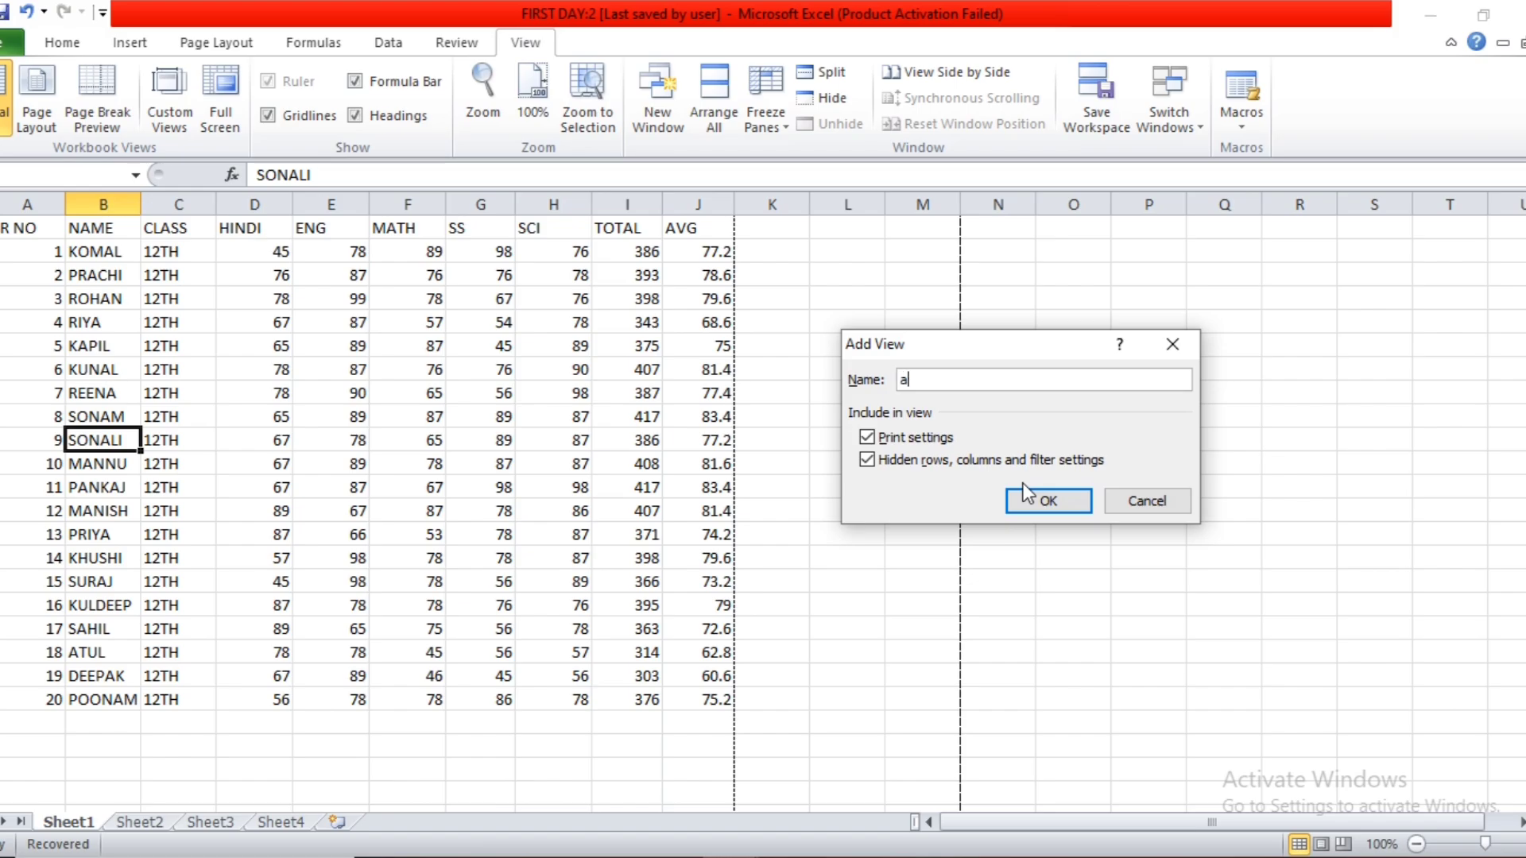
type("a")
key("BackSpace")
type("friday")
left_click(1048, 502)
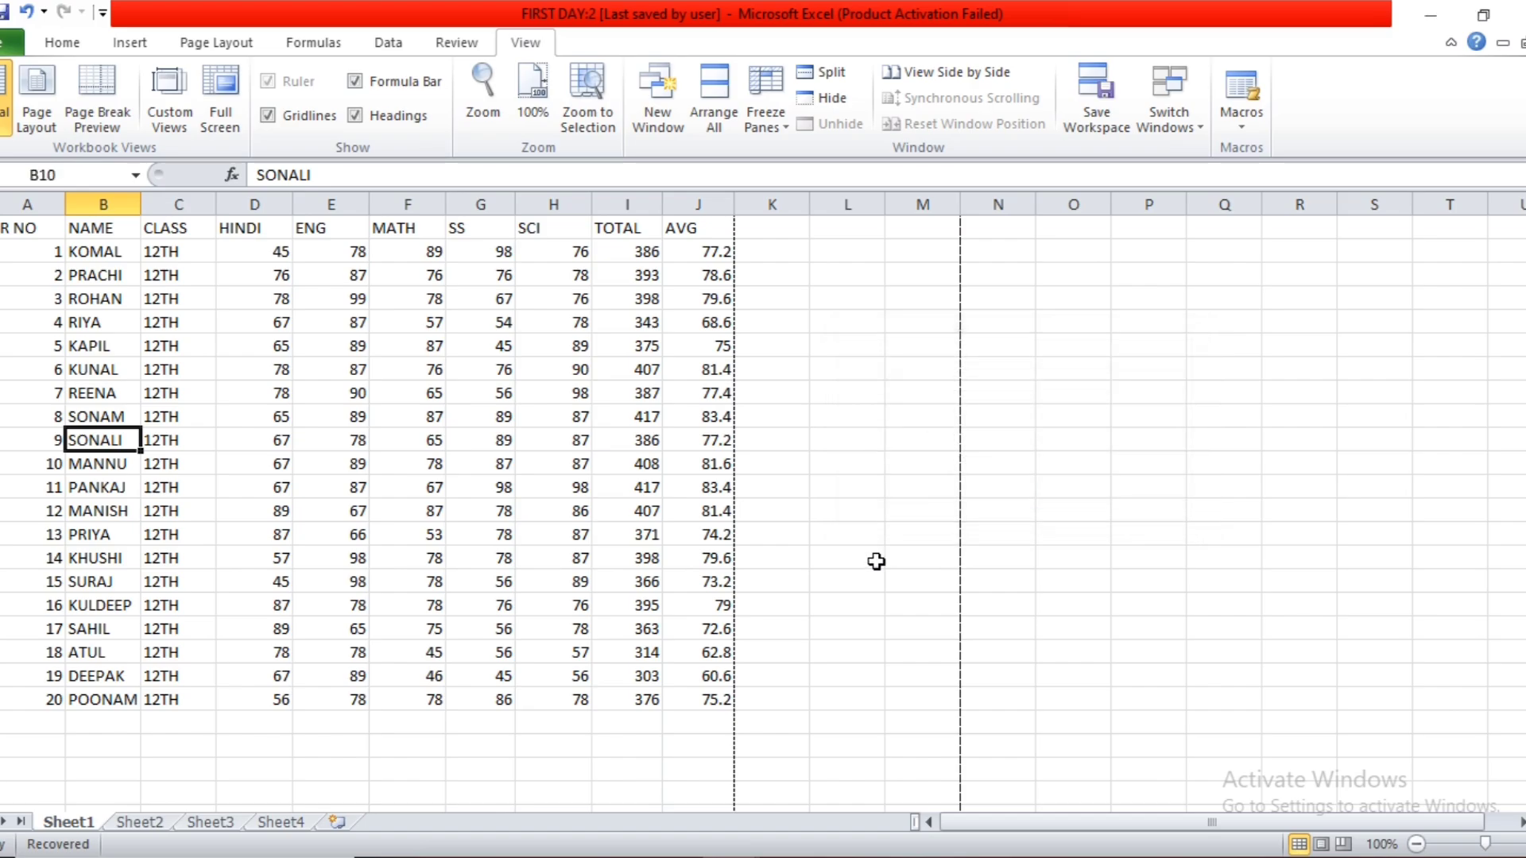
Move the selection away to cell P12 and show the "friday" custom view.
left_click(775, 579)
left_click(719, 719)
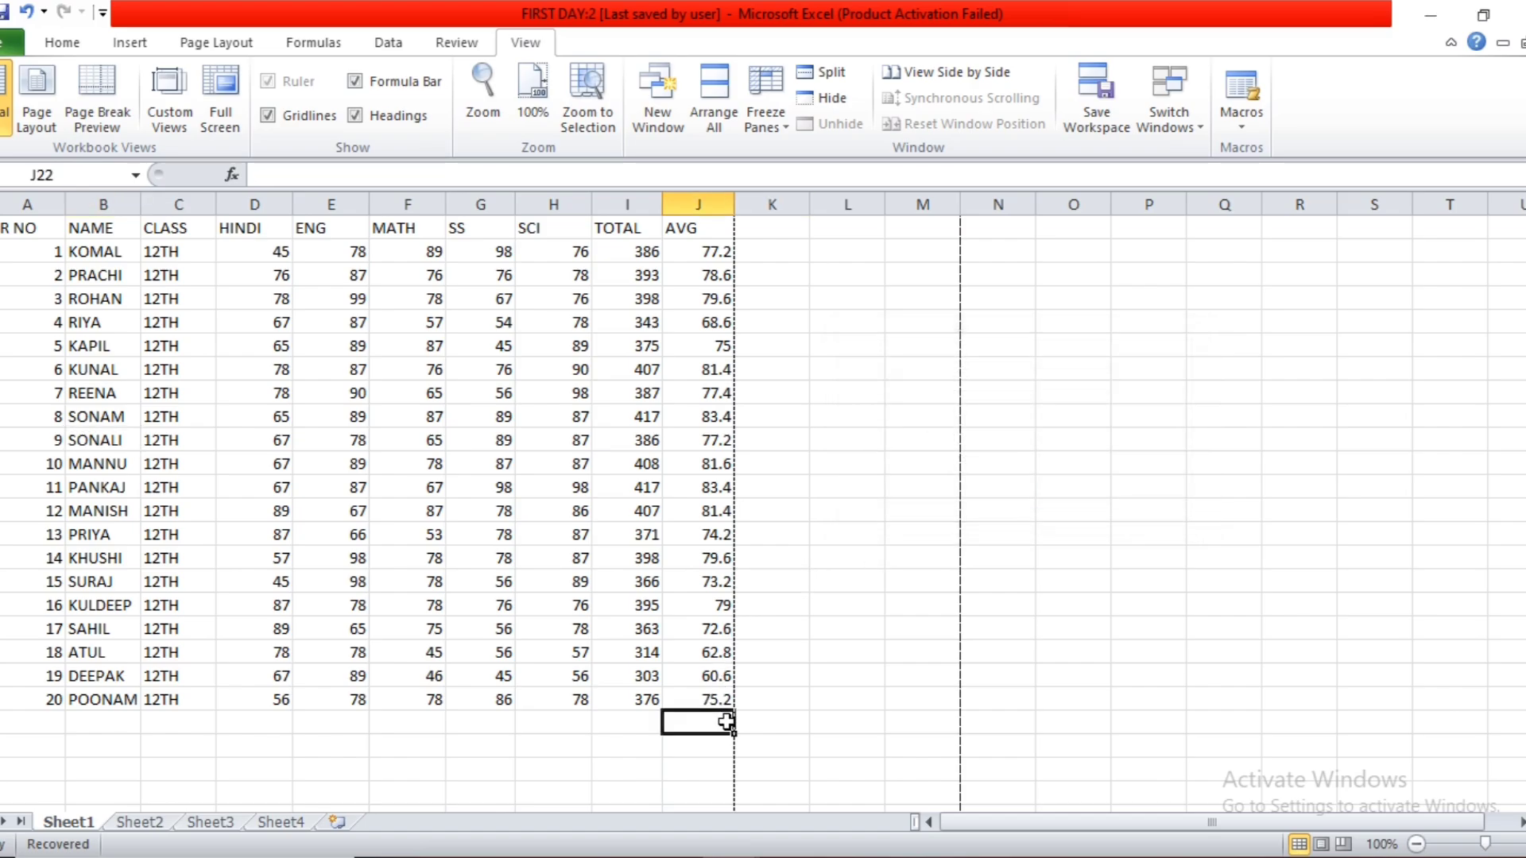
left_click(904, 669)
left_click(1079, 569)
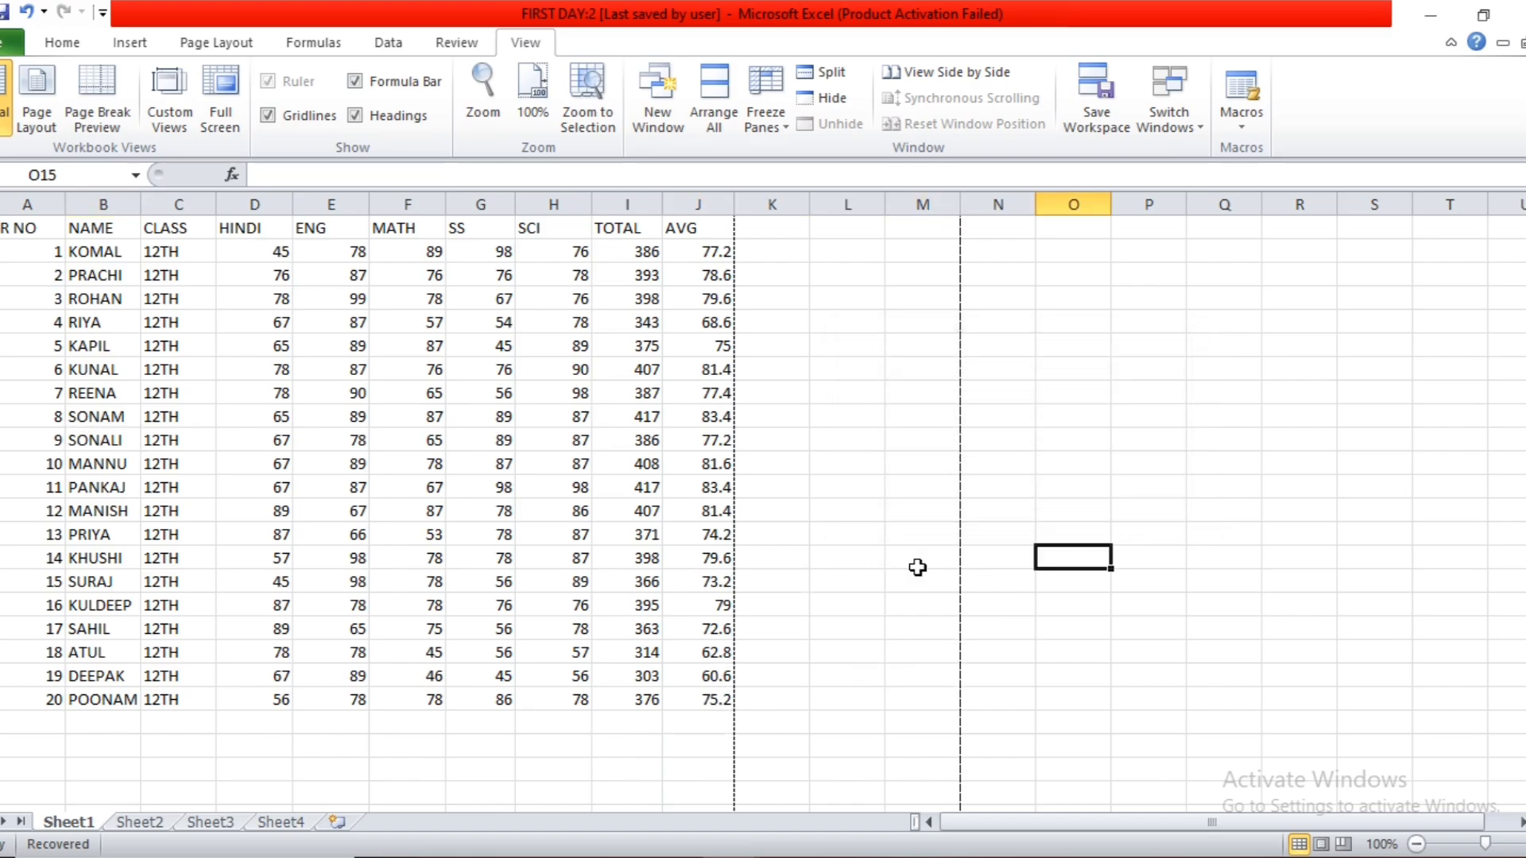
left_click(1115, 487)
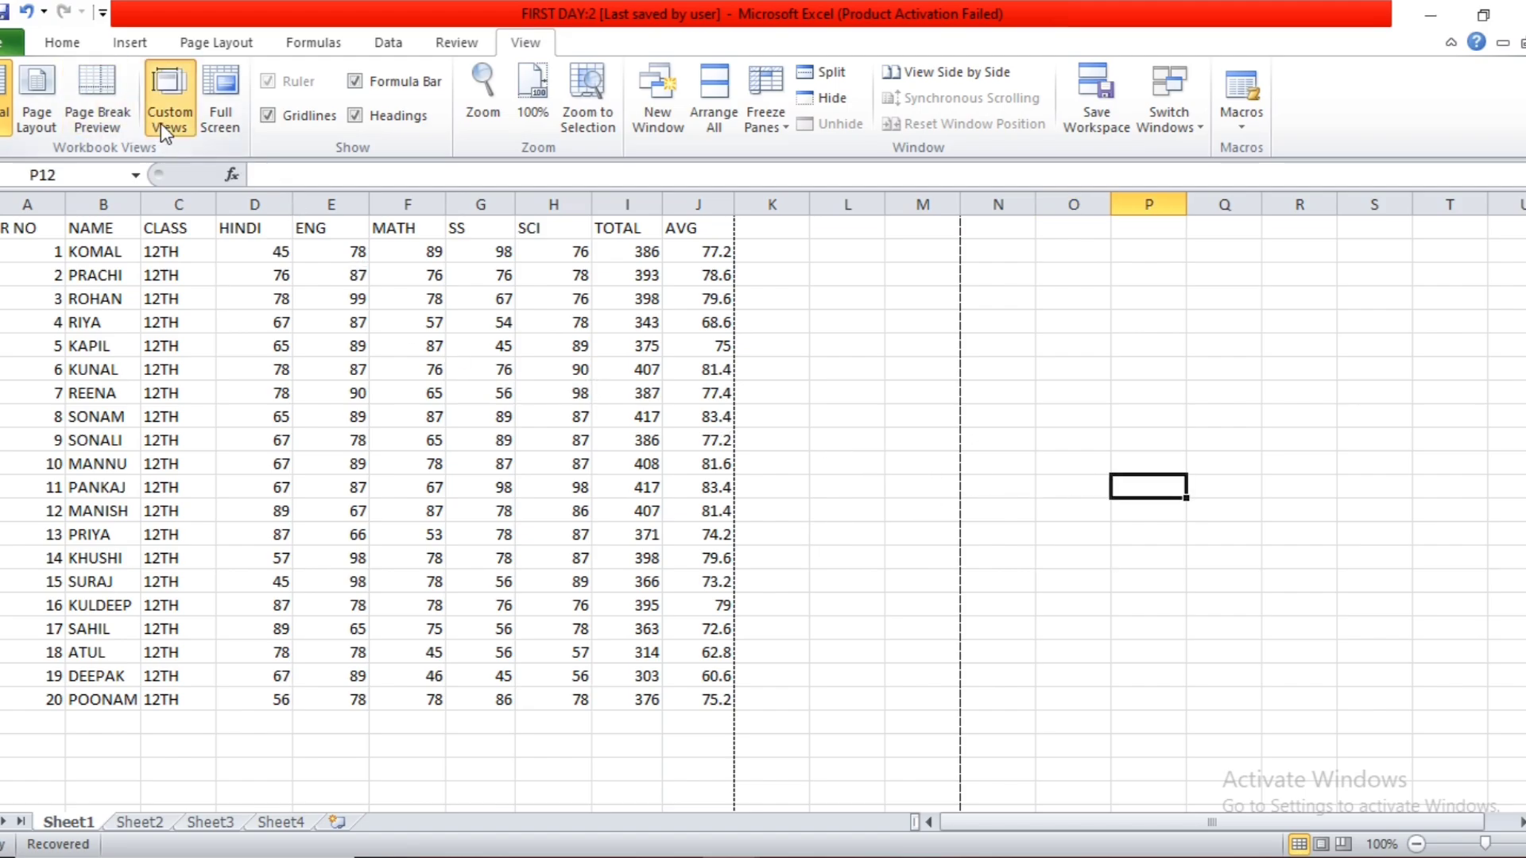
left_click(169, 94)
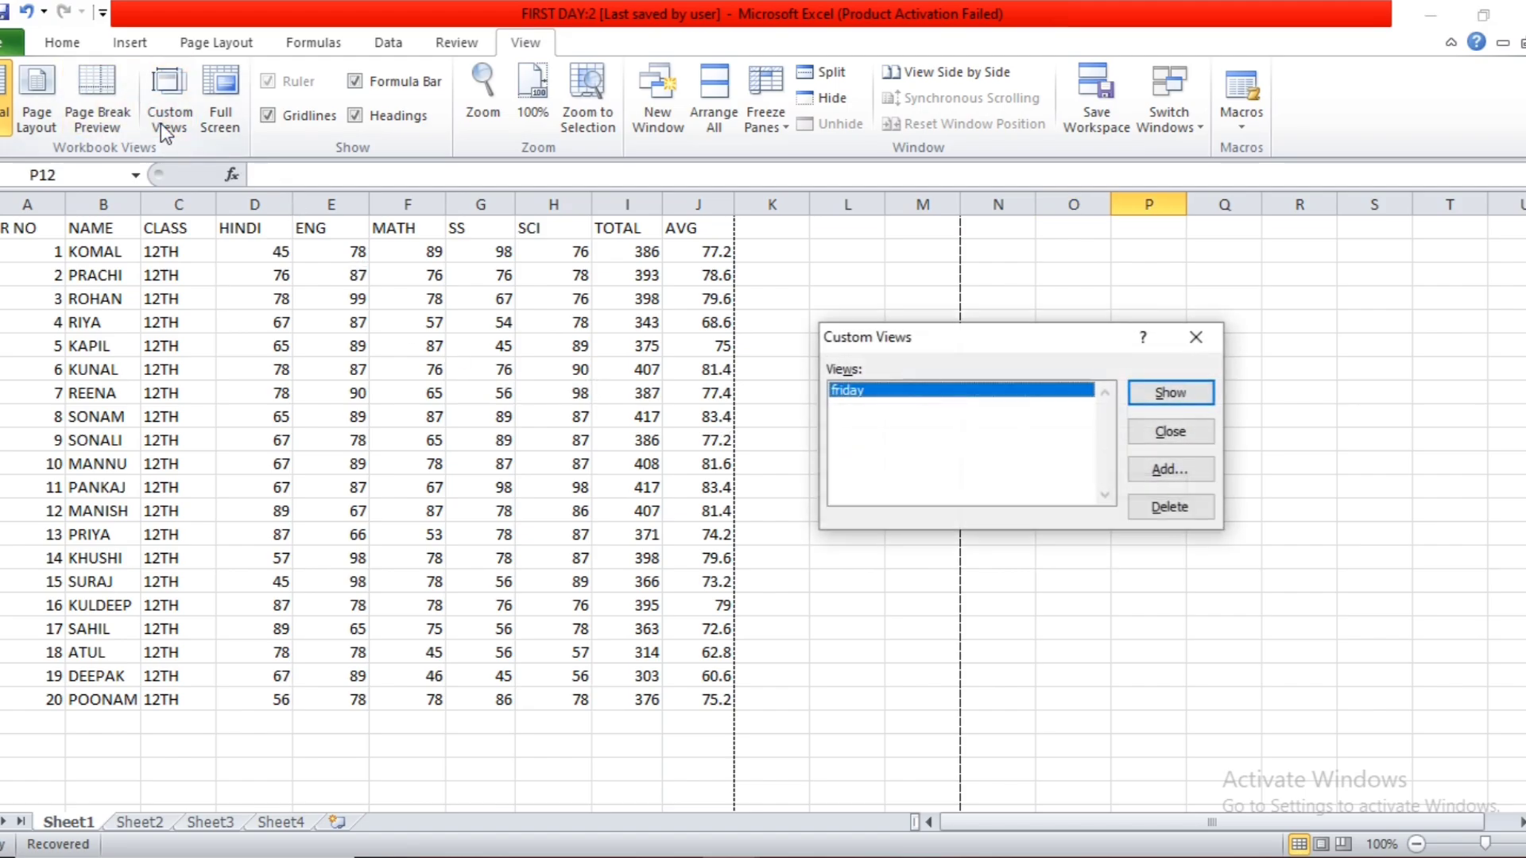
left_click(1150, 397)
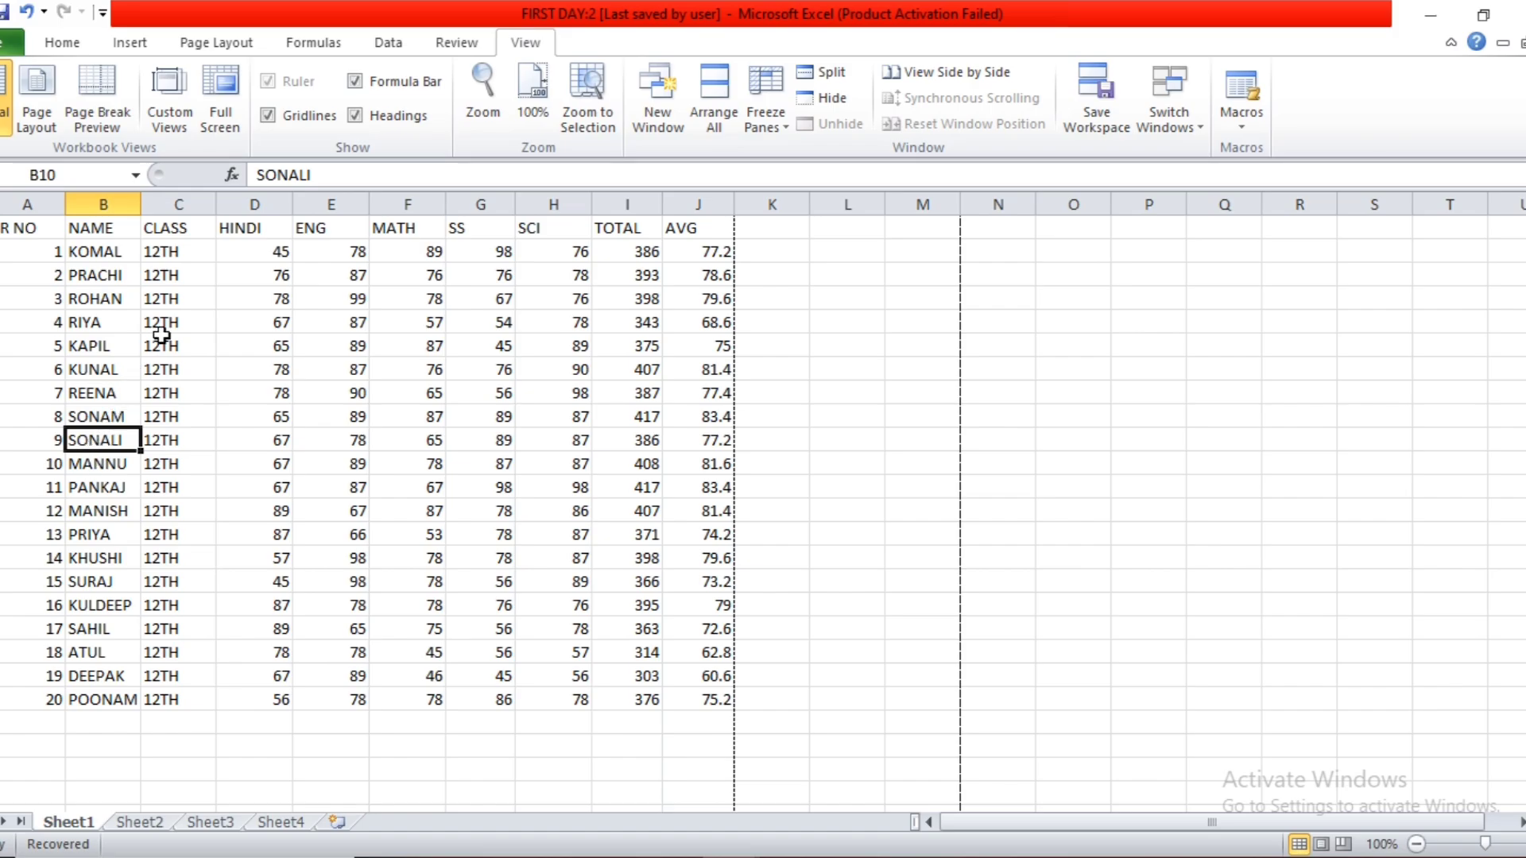
Delete the "friday" custom view and confirm the deletion.
left_click(170, 119)
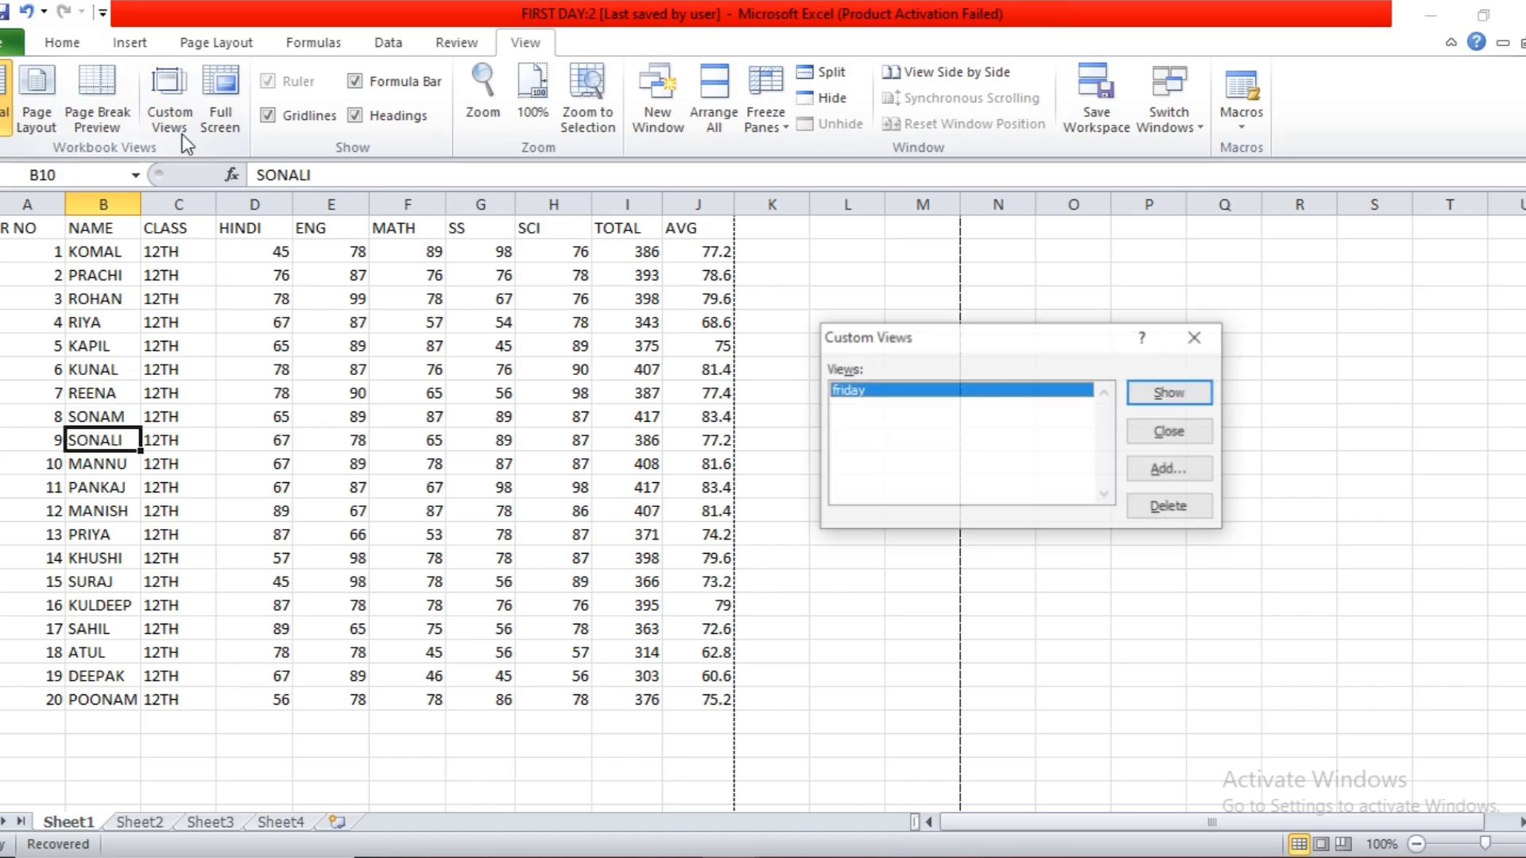
left_click(1138, 512)
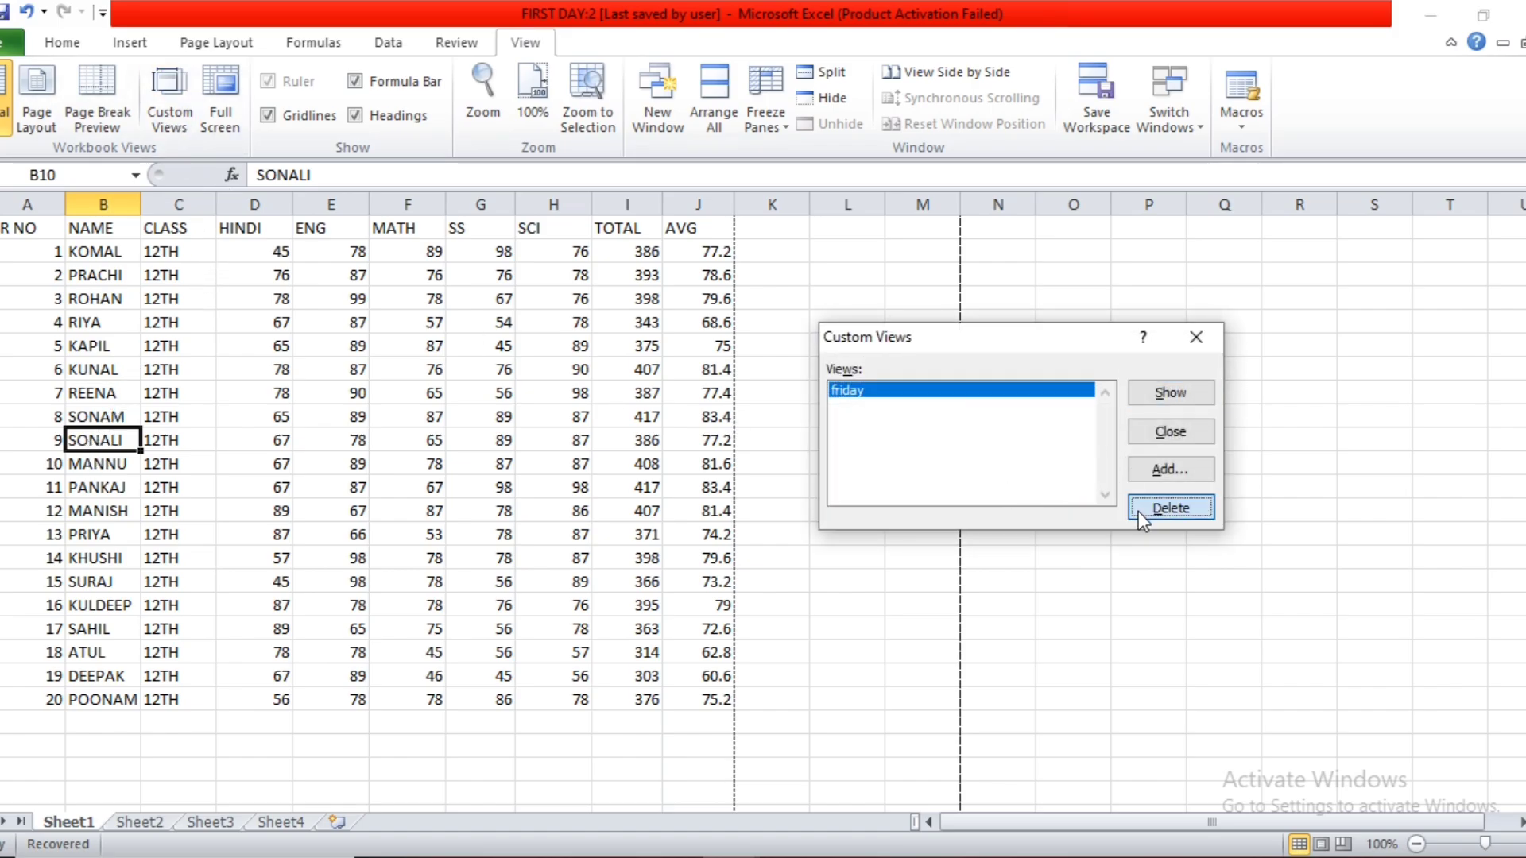
left_click(720, 499)
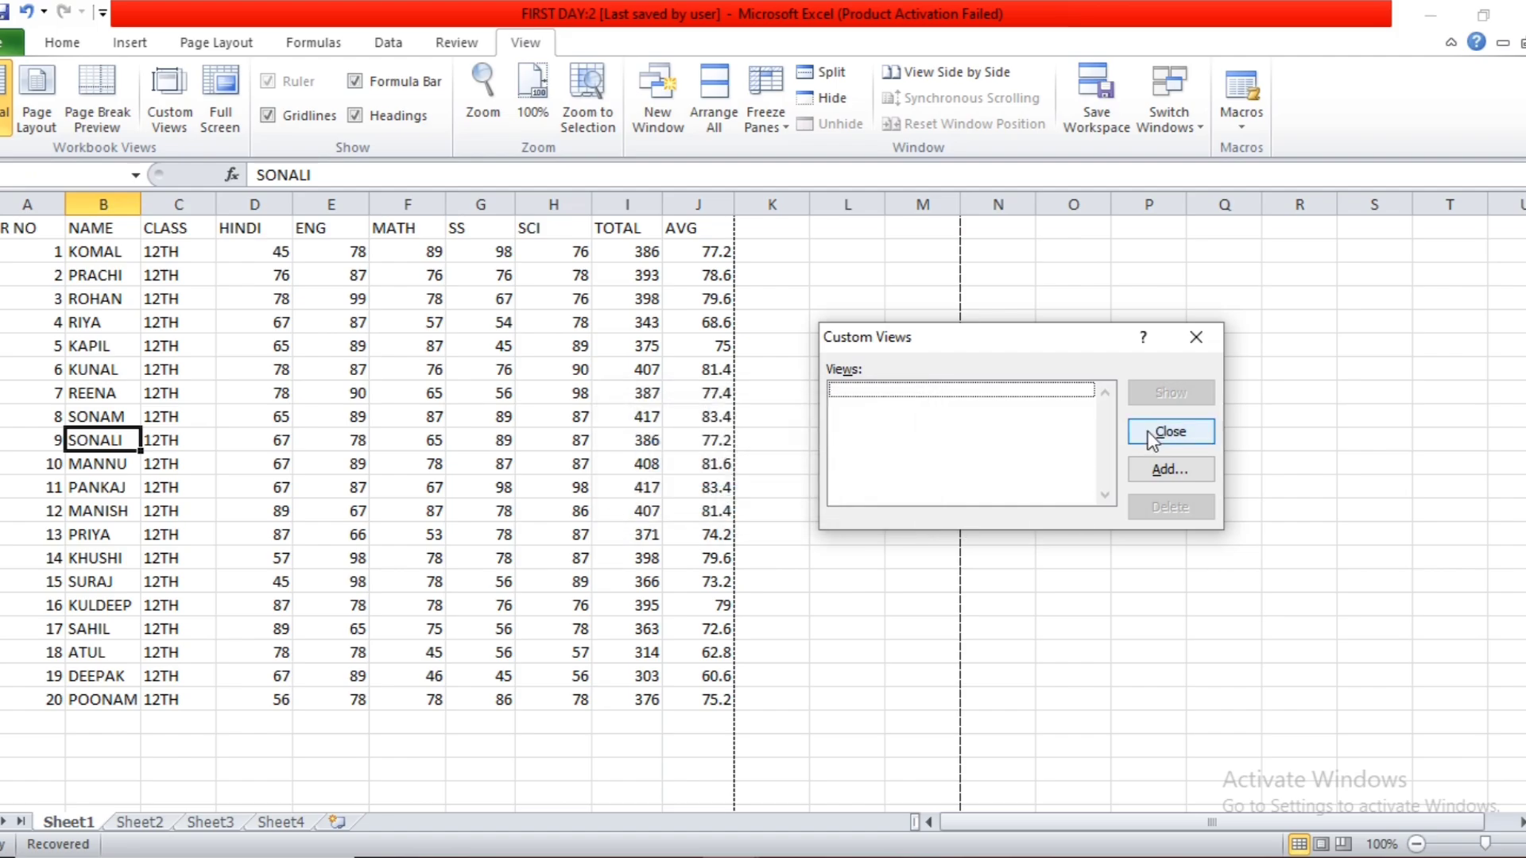
Close the Custom Views dialog, select an empty cell beside the table, and display the sheet in full screen before closing full screen.
left_click(1170, 431)
left_click(846, 510)
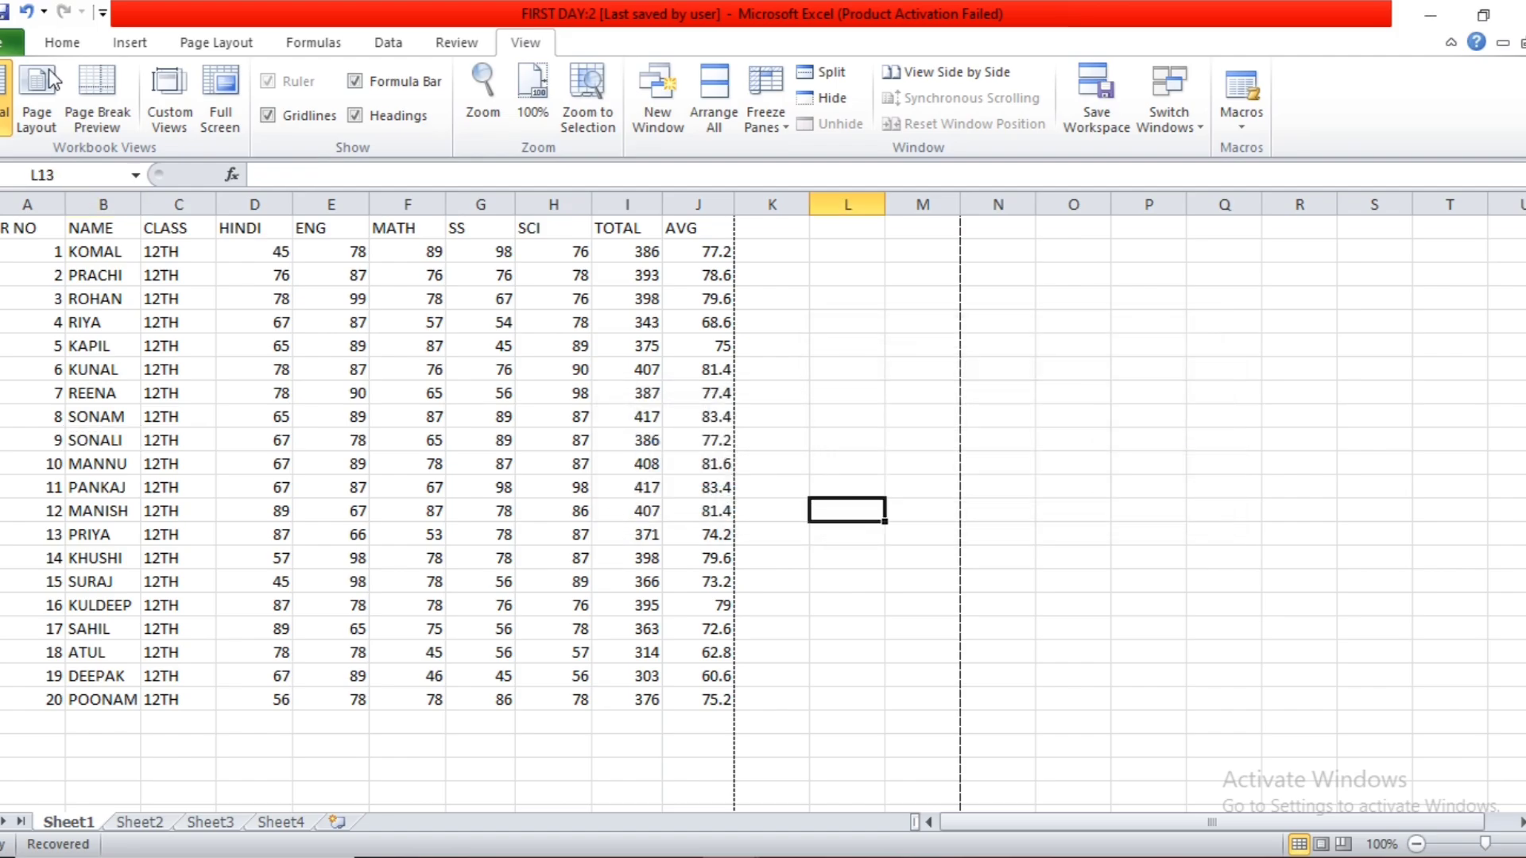
left_click(221, 96)
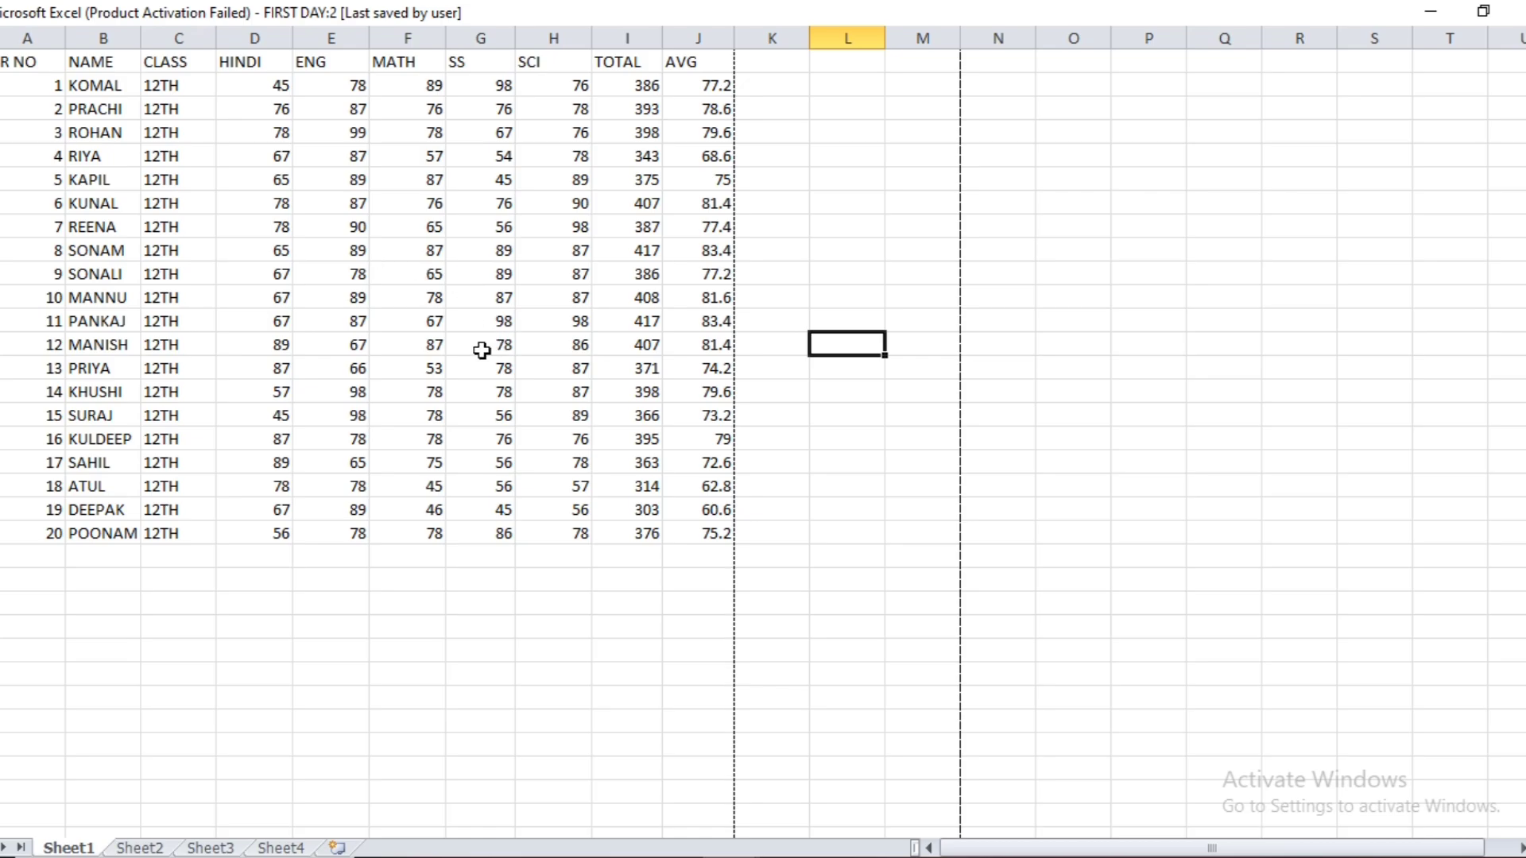
right_click(840, 251)
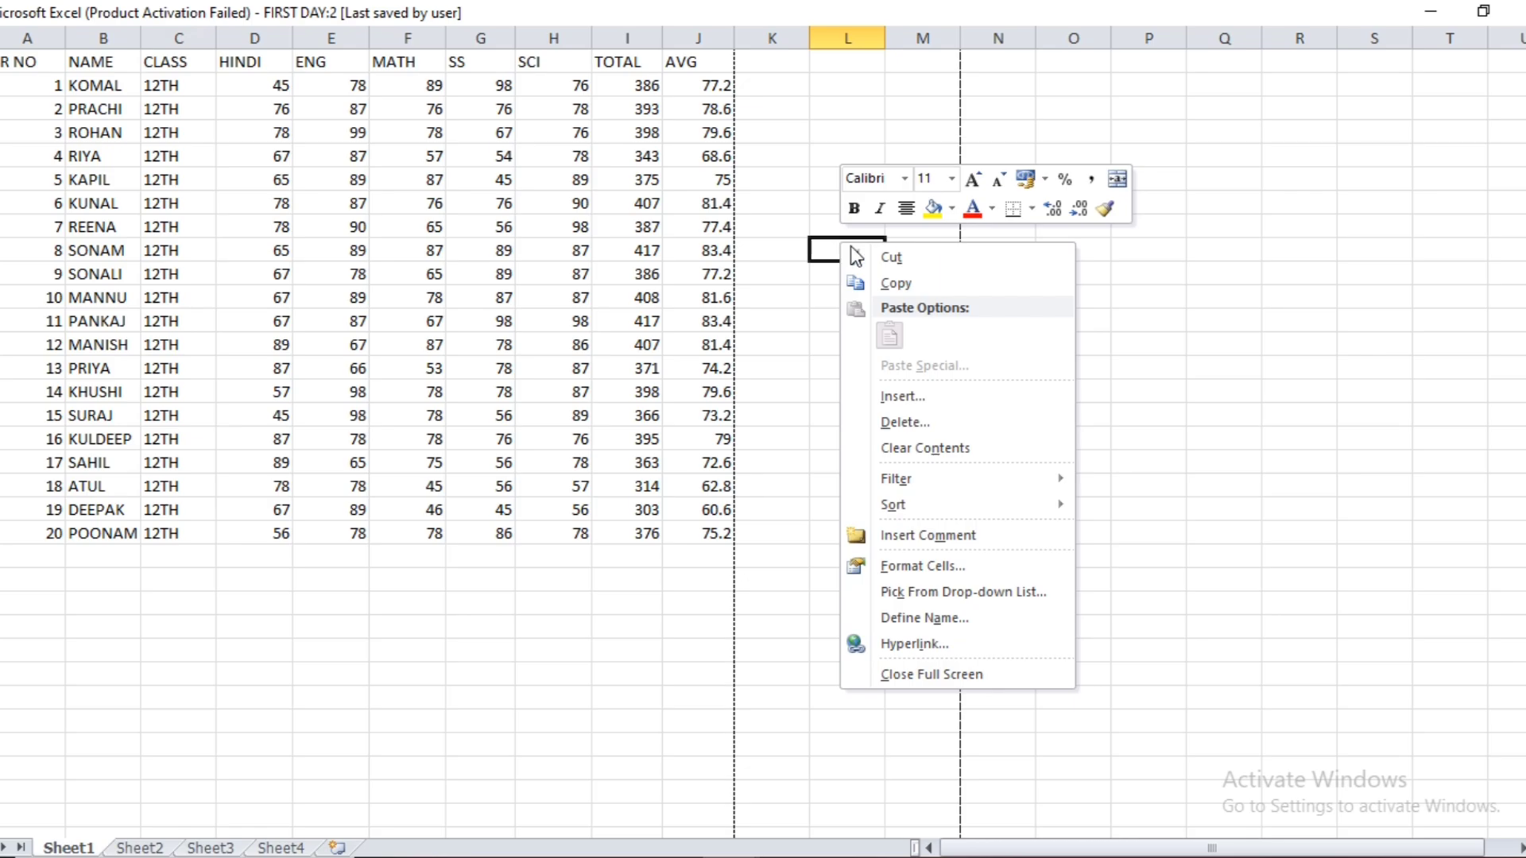
left_click(920, 676)
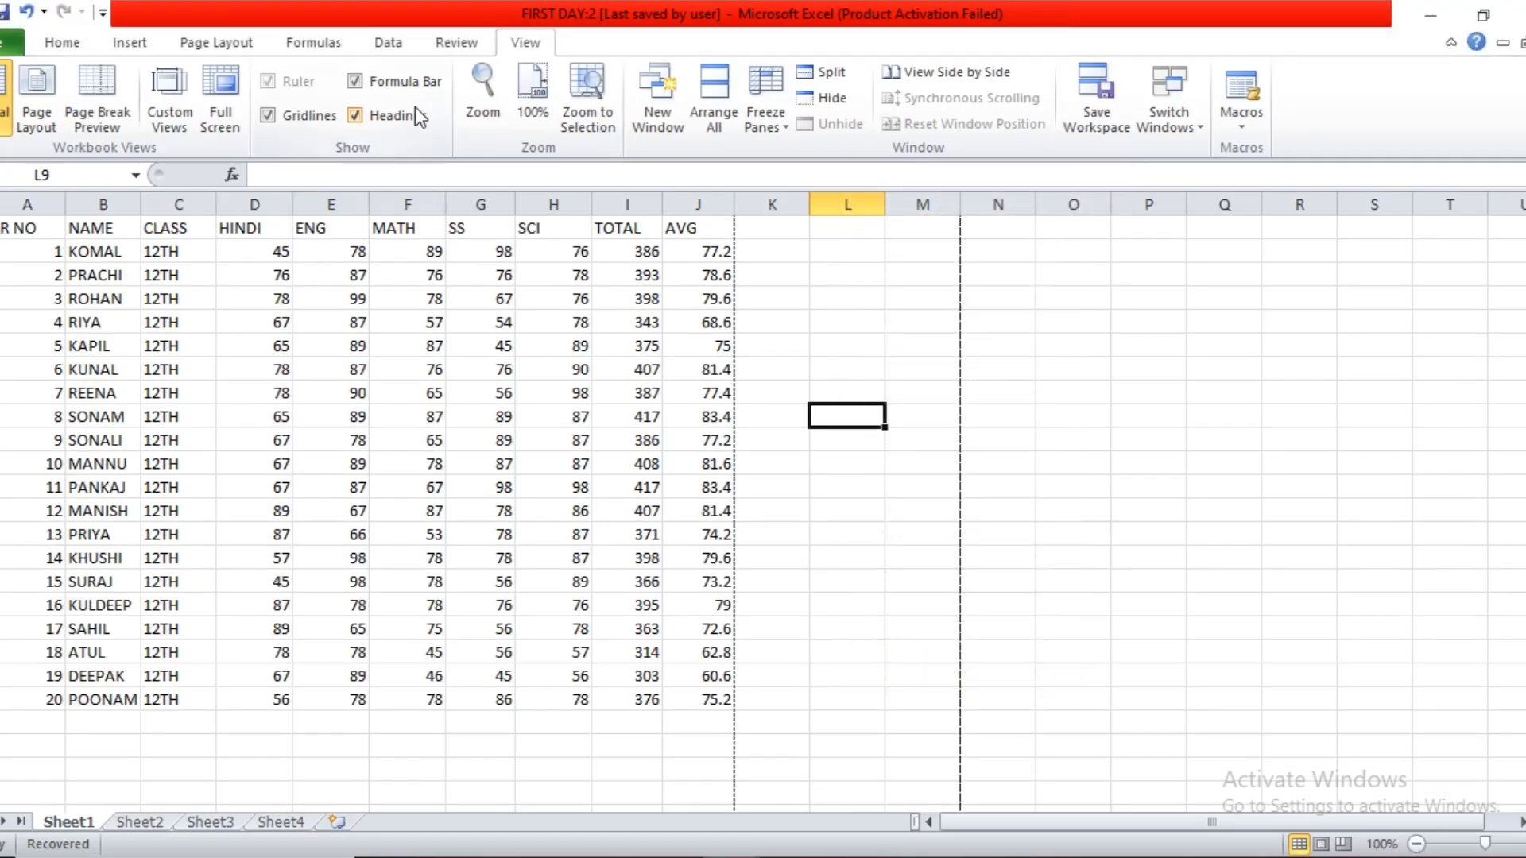
Show the sheet in full screen once more, return to the regular window and select cell F6.
left_click(219, 104)
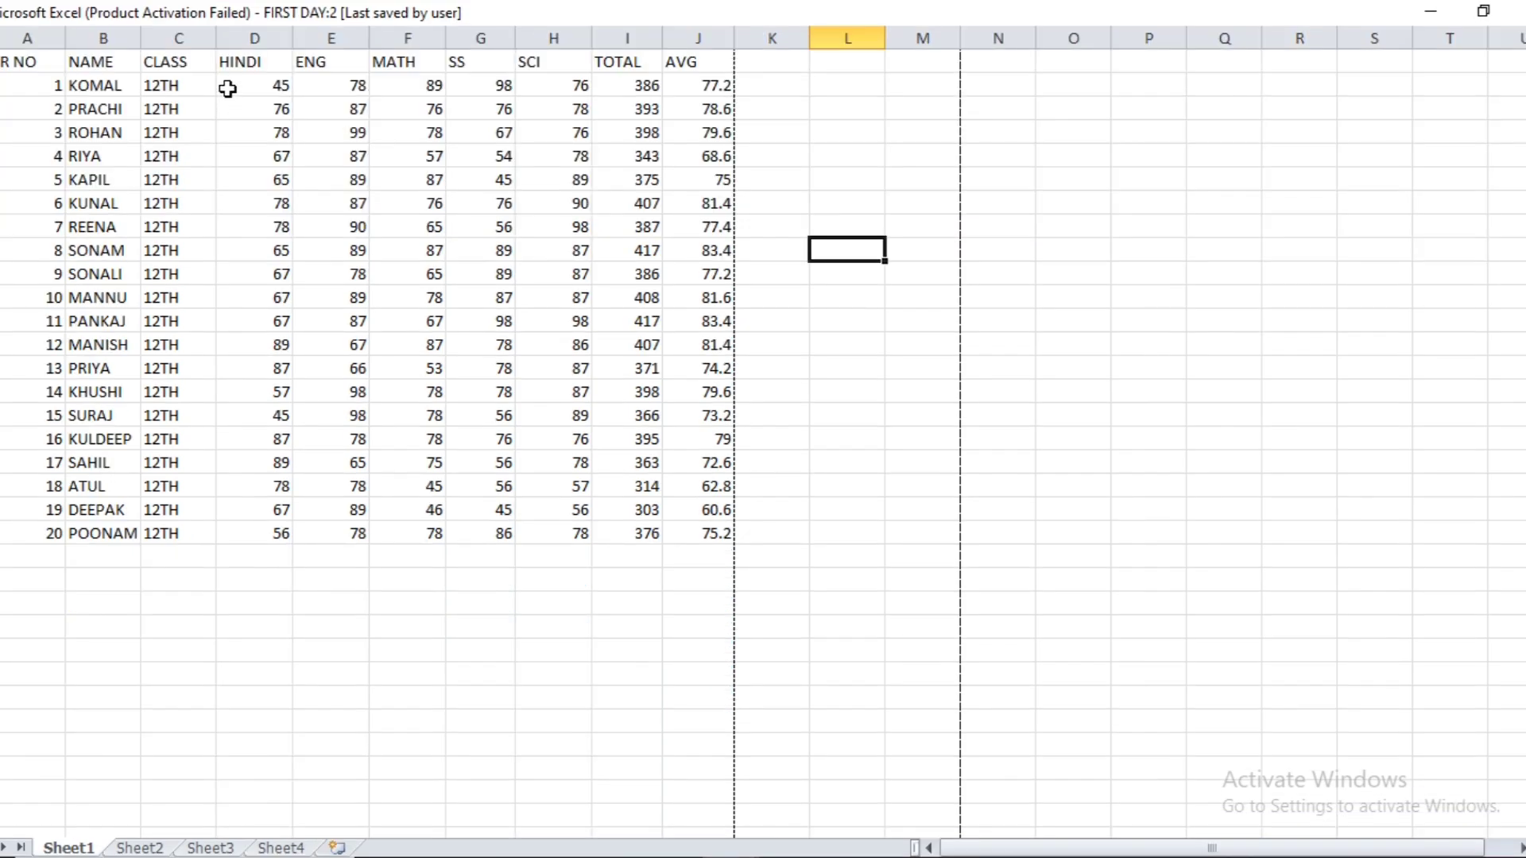
key("Escape")
left_click(382, 339)
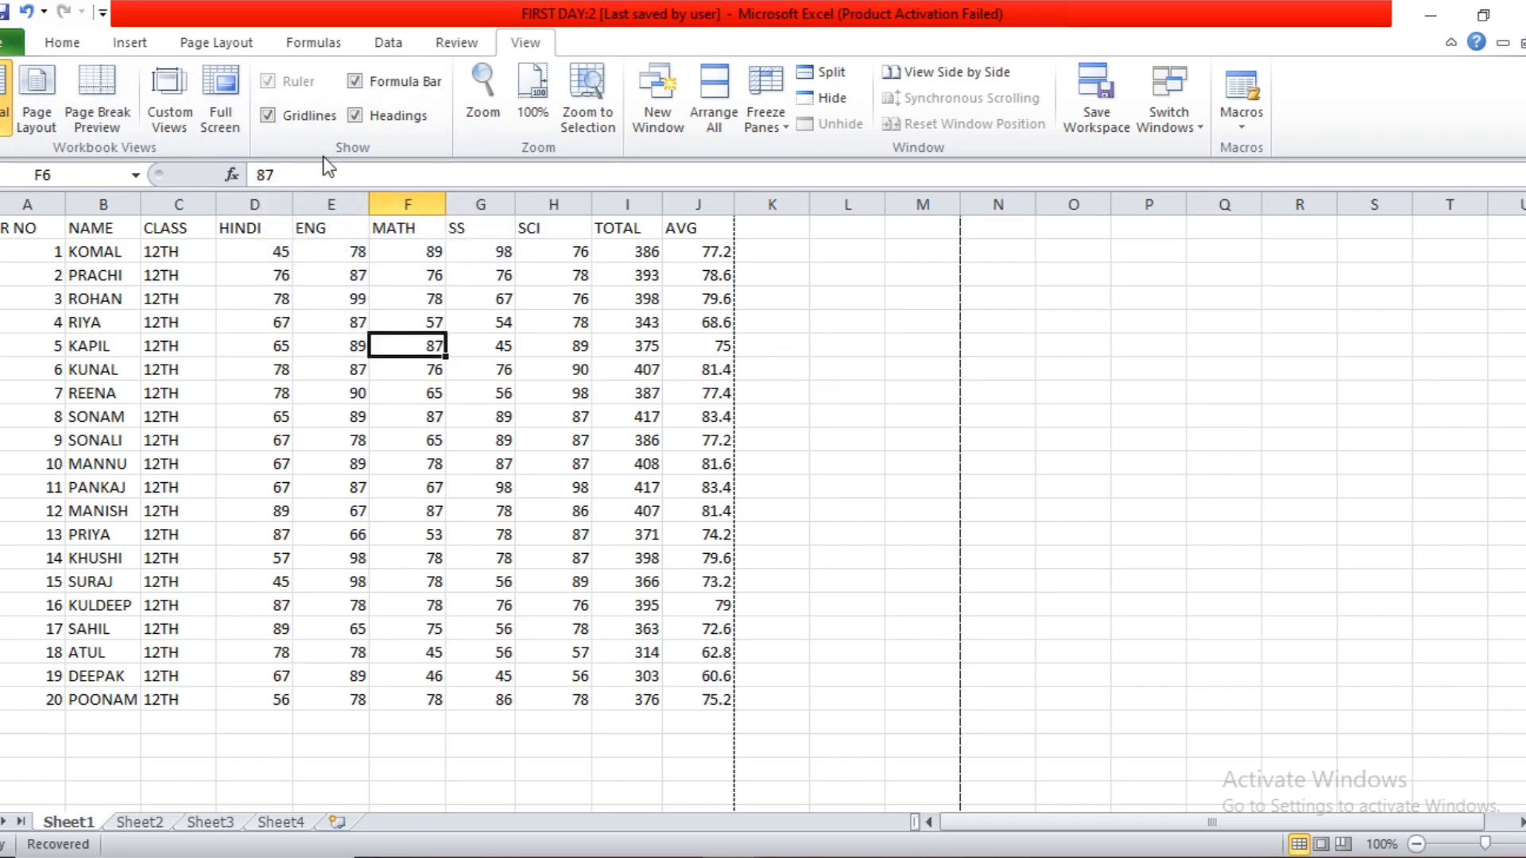
Hide and restore the sheet's gridlines, and do the same with the row and column headings.
left_click(298, 118)
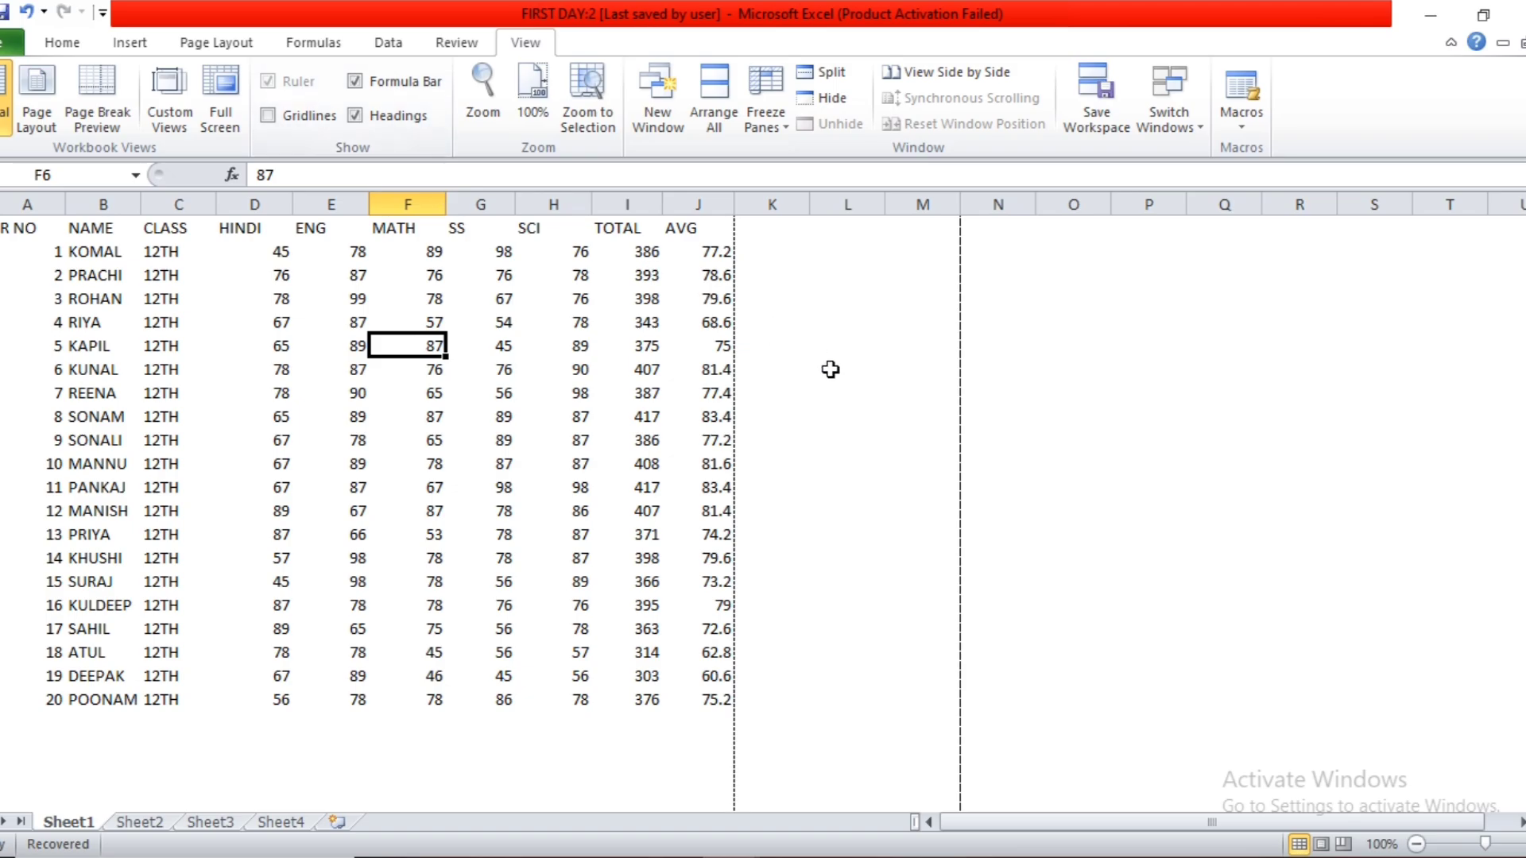
left_click(321, 118)
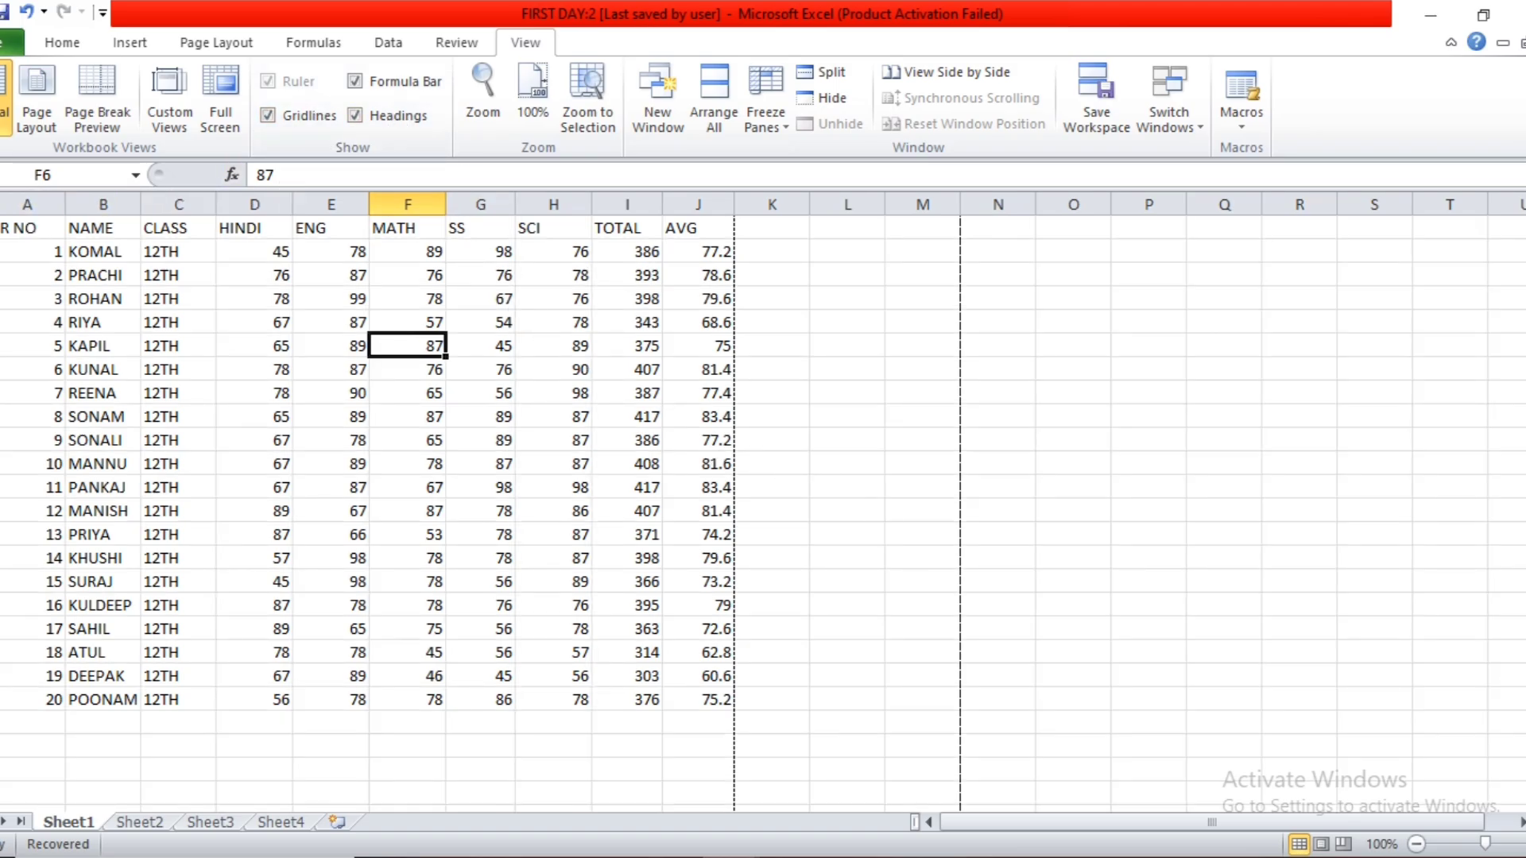
left_click(356, 116)
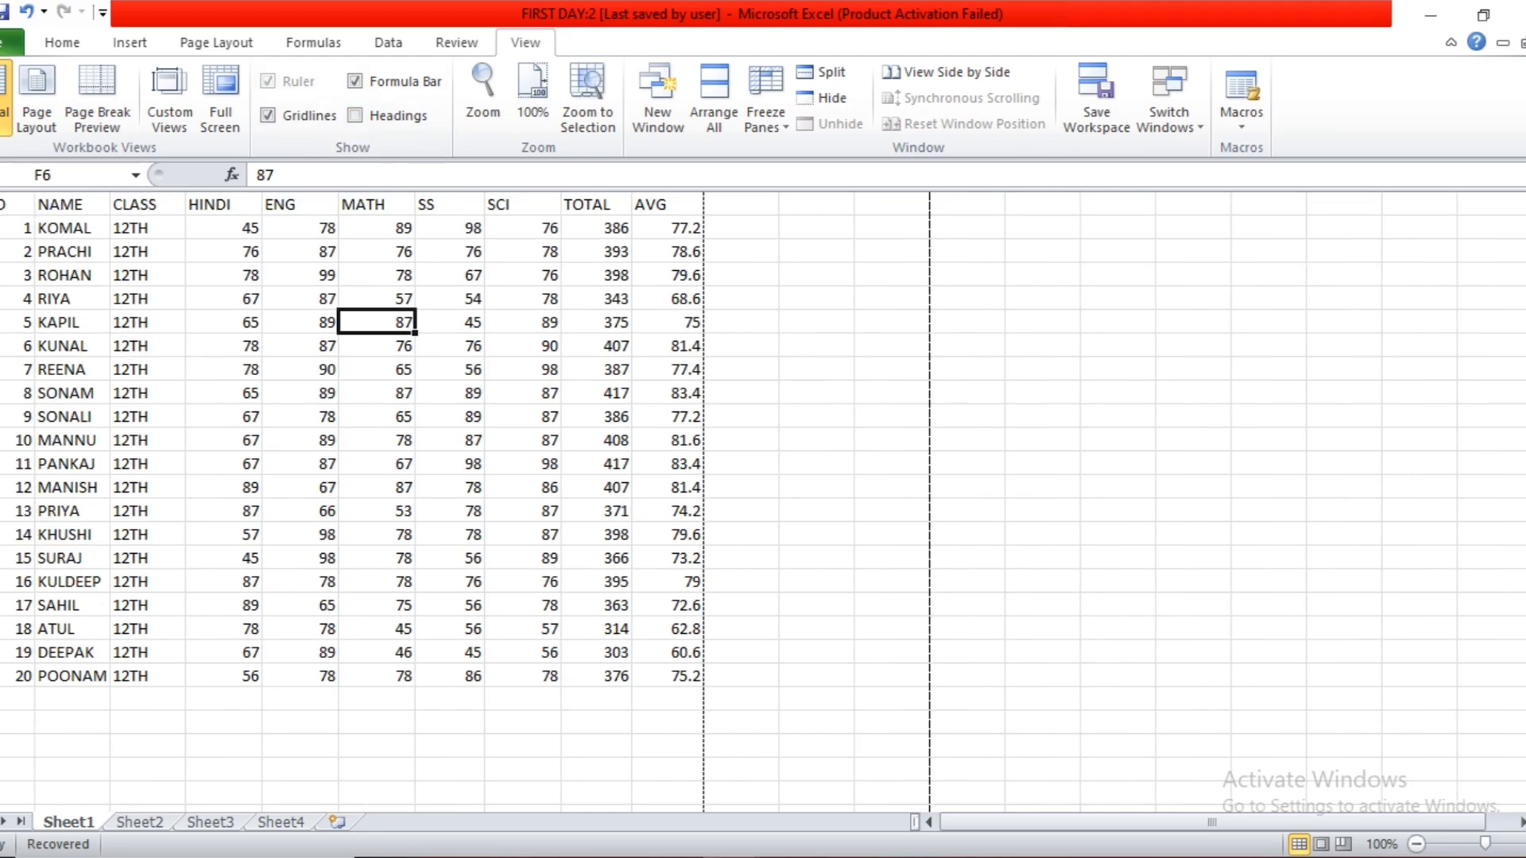
left_click(402, 121)
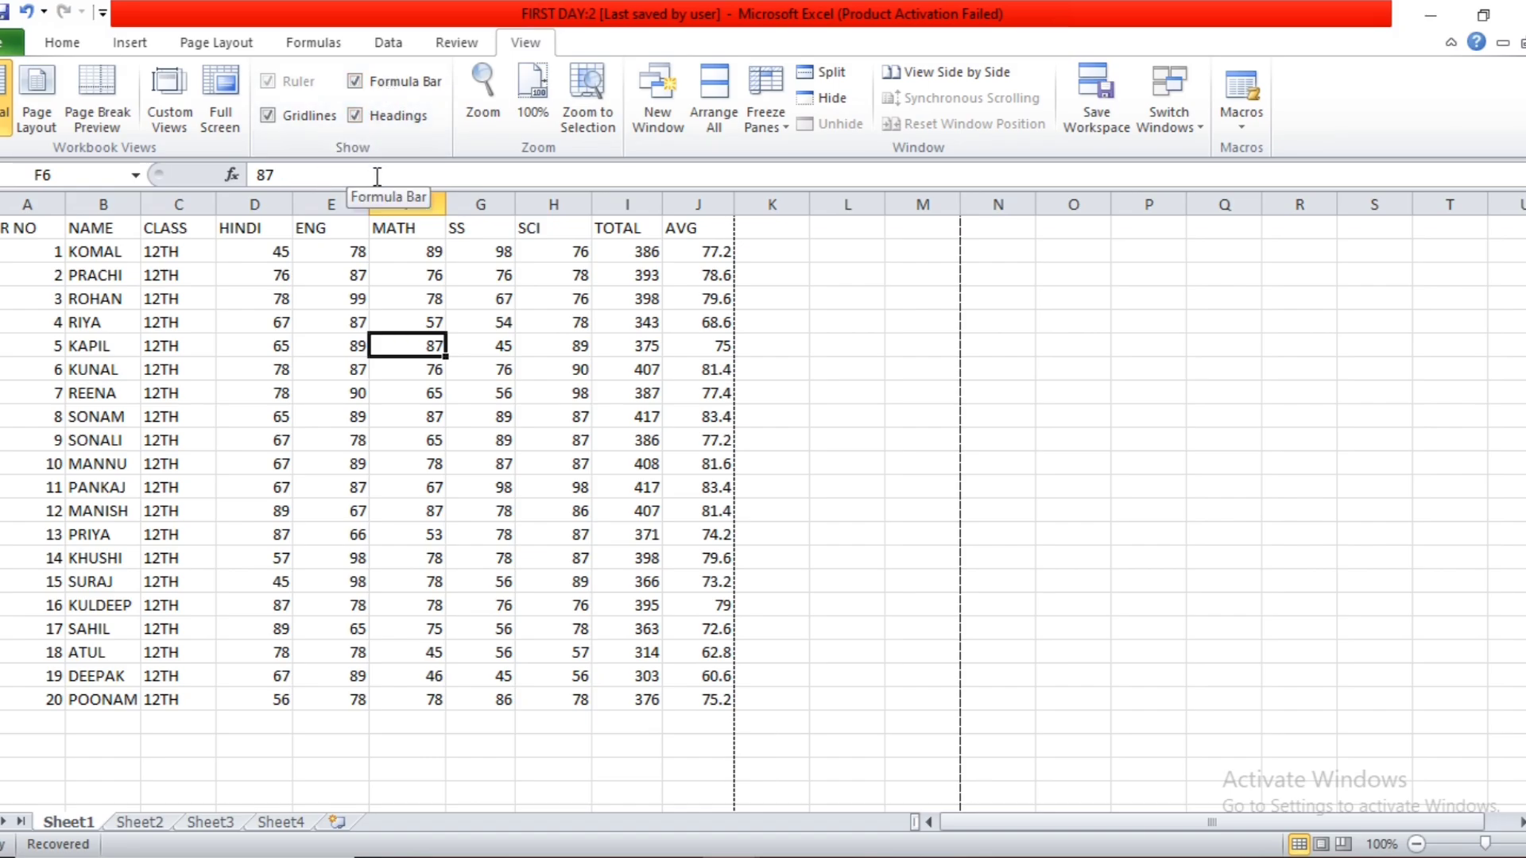
left_click(359, 91)
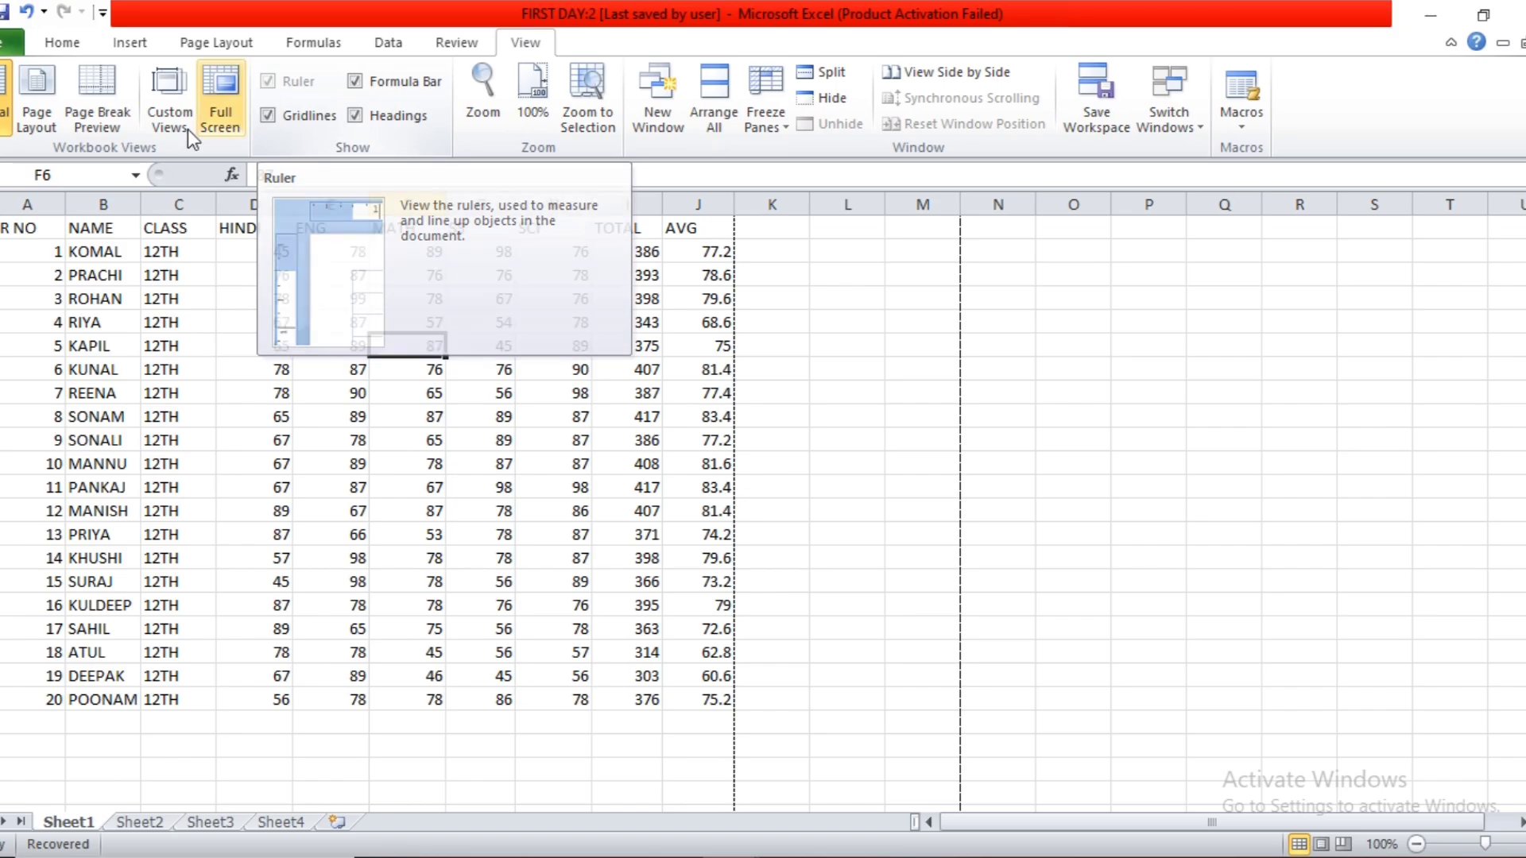
Toggle the ruler in Page Layout view and return the sheet to Normal view.
left_click(31, 105)
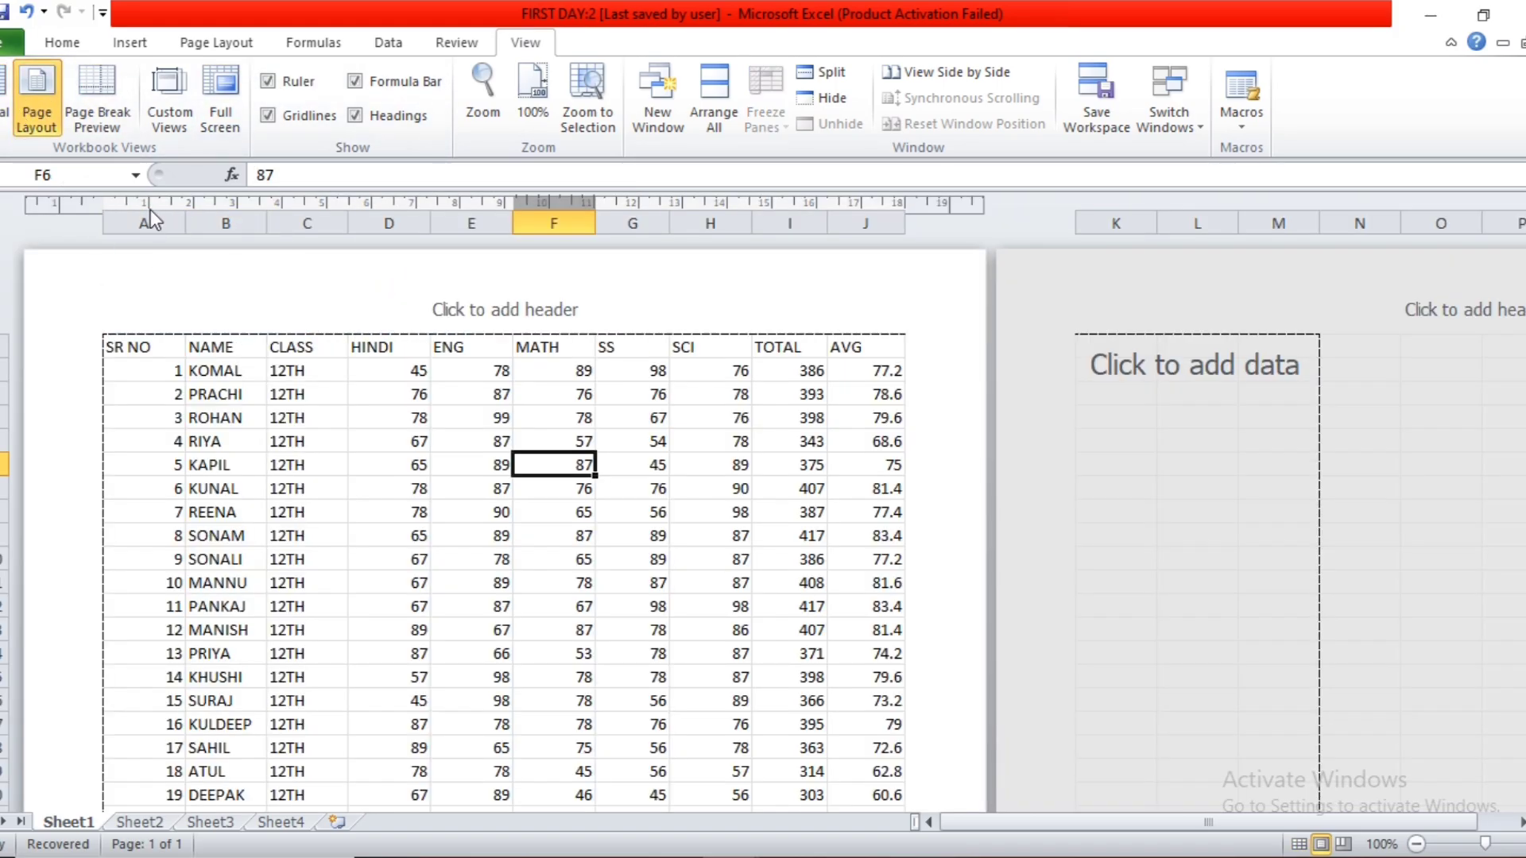
left_click(268, 81)
left_click(4, 101)
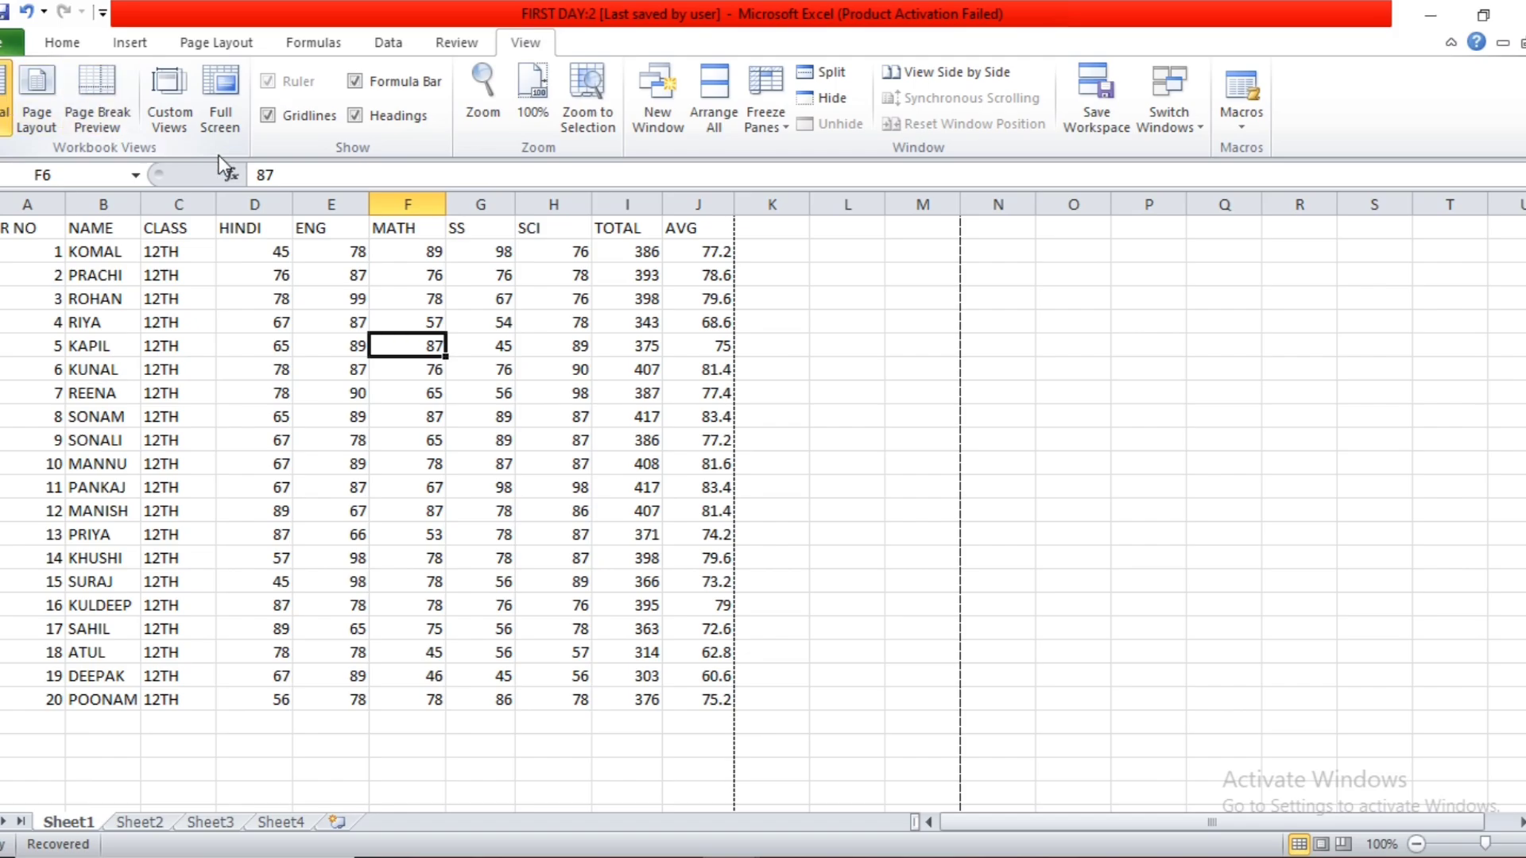
Set the sheet's zoom magnification to 200%.
left_click(486, 99)
left_click_drag(943, 306, 760, 148)
left_click(756, 210)
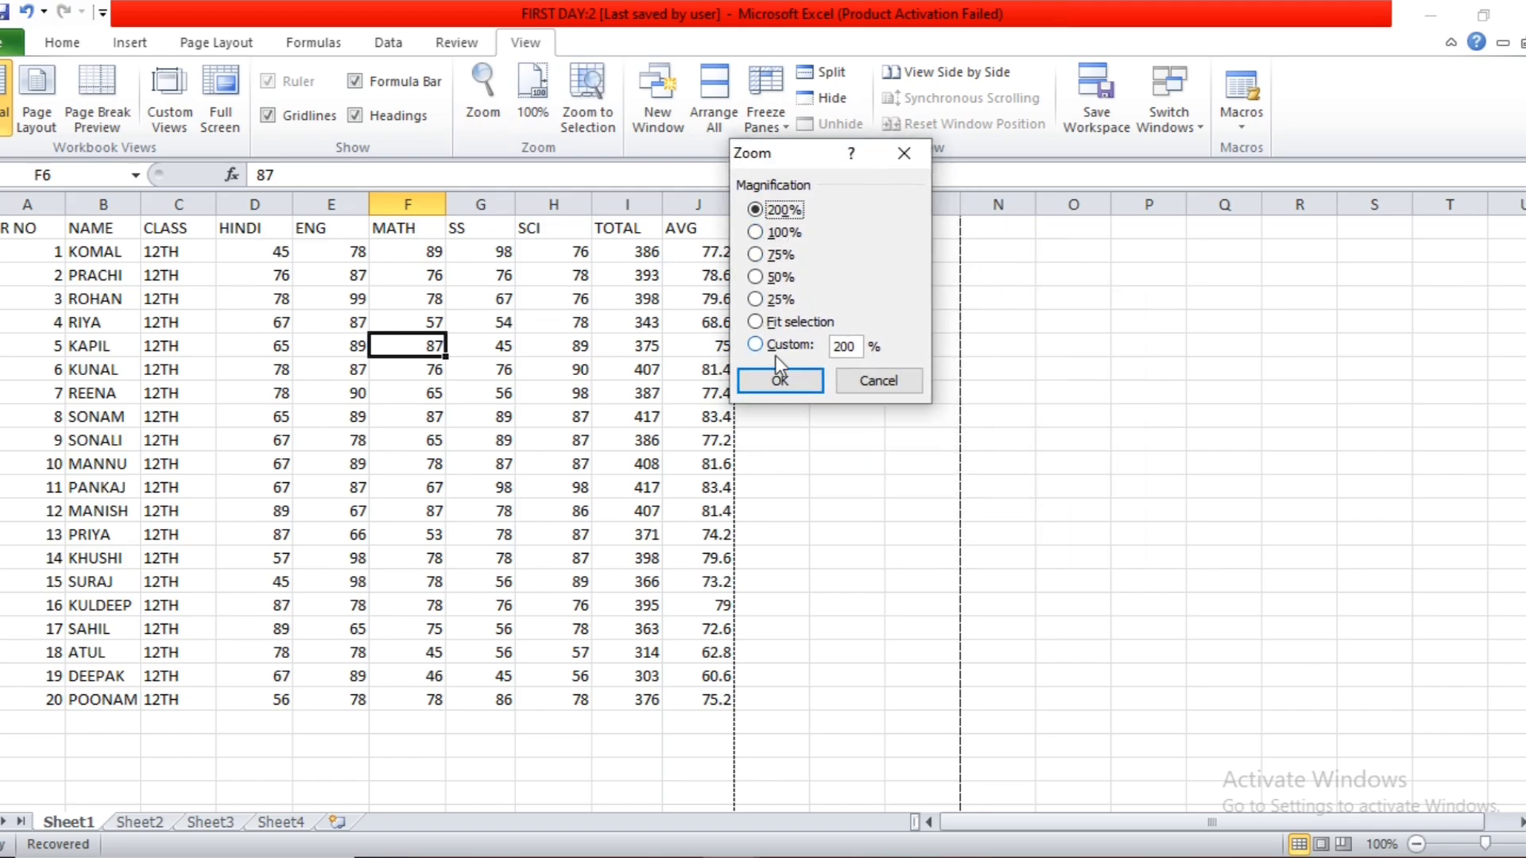
left_click(780, 382)
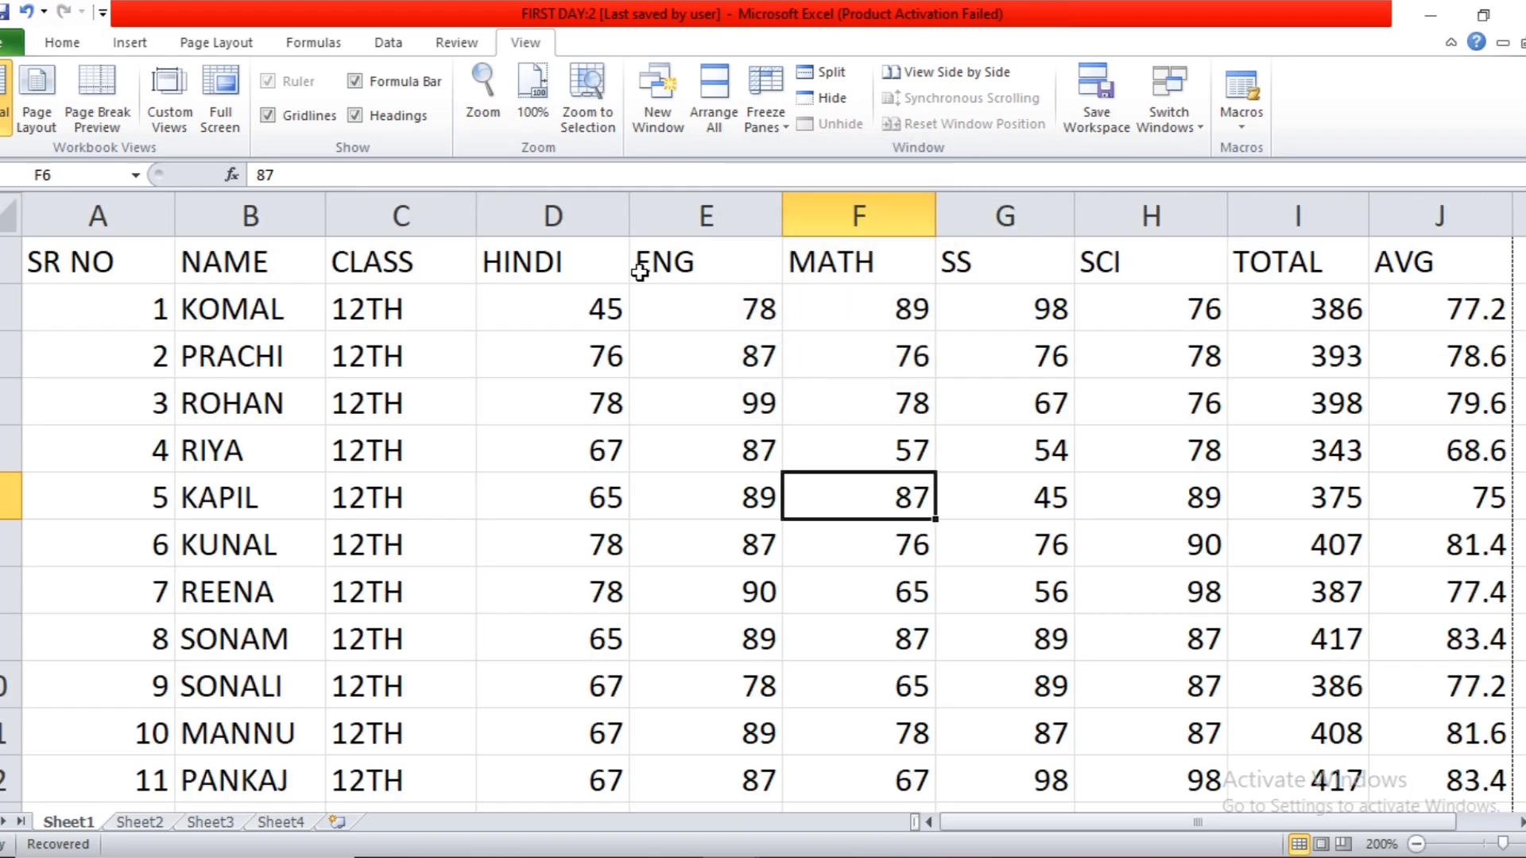
Apply a custom zoom of 250% to the sheet and reset the magnification to 100%.
left_click(485, 98)
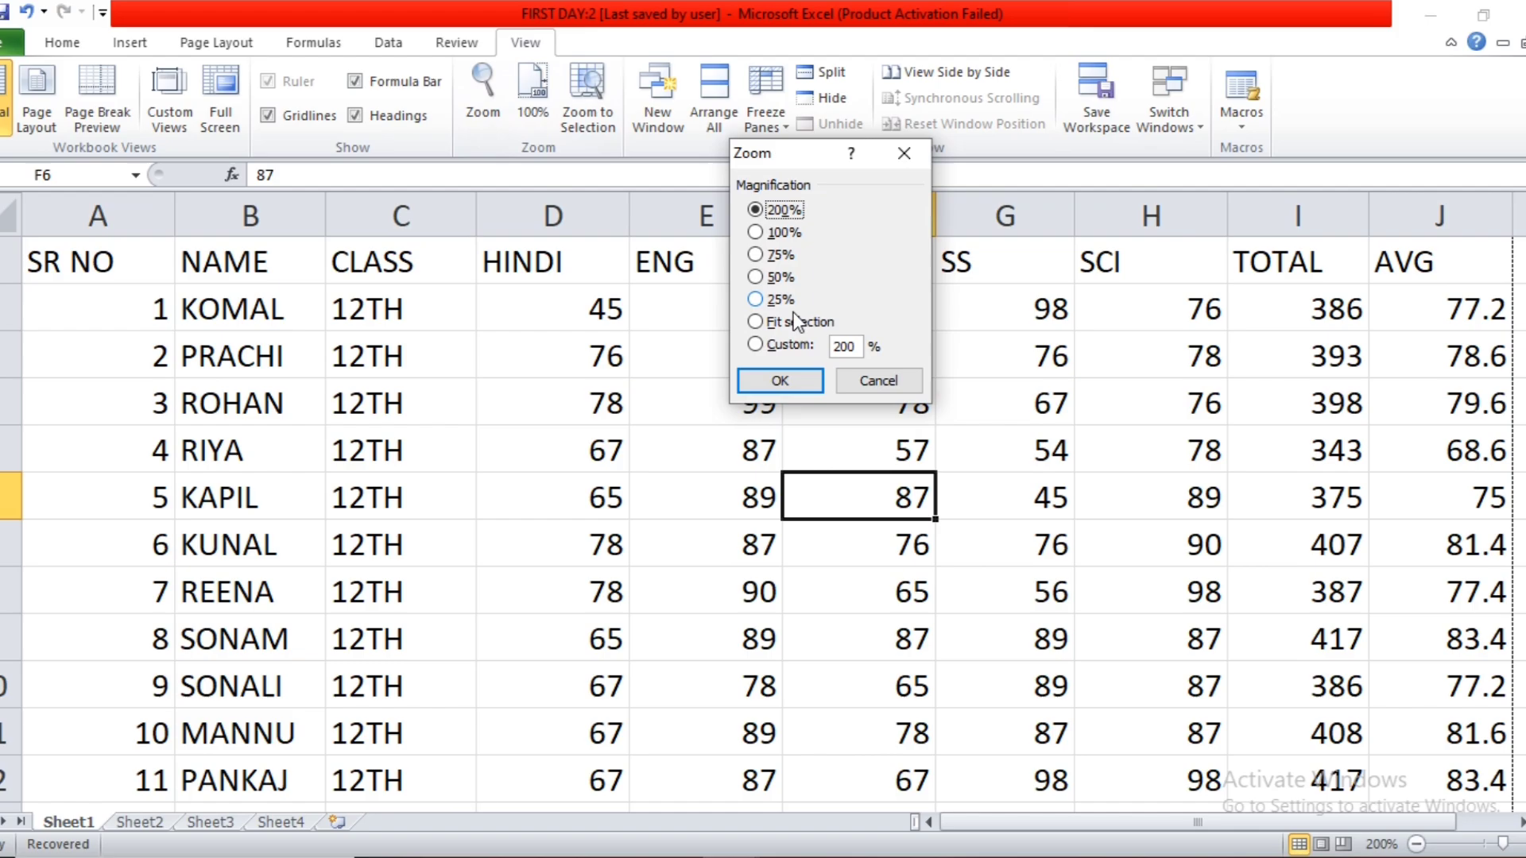
left_click(858, 346)
key("BackSpace")
key("BackSpace")
left_click(794, 381)
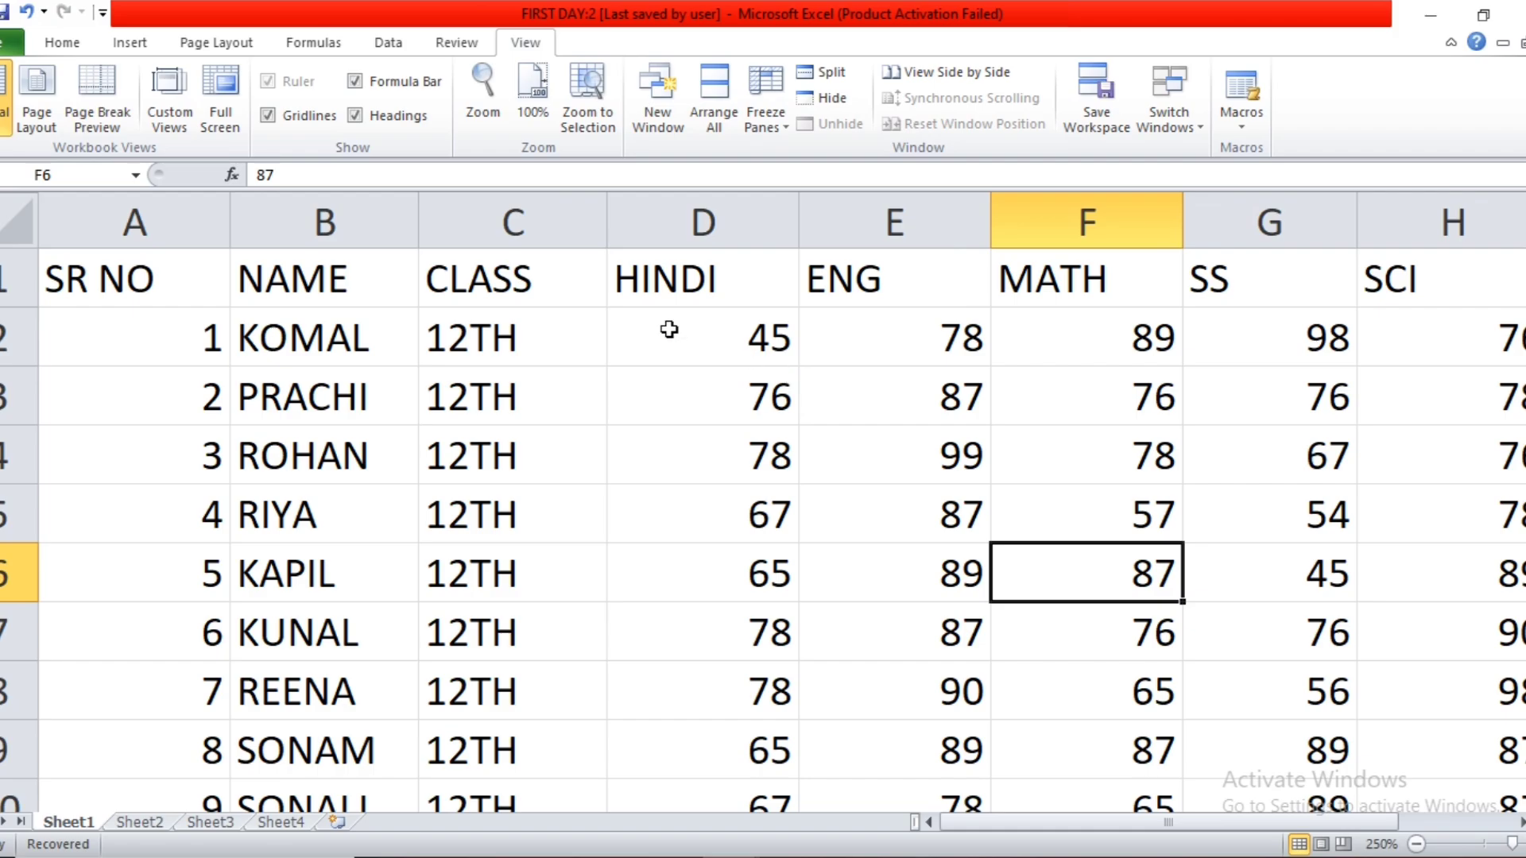
left_click(529, 112)
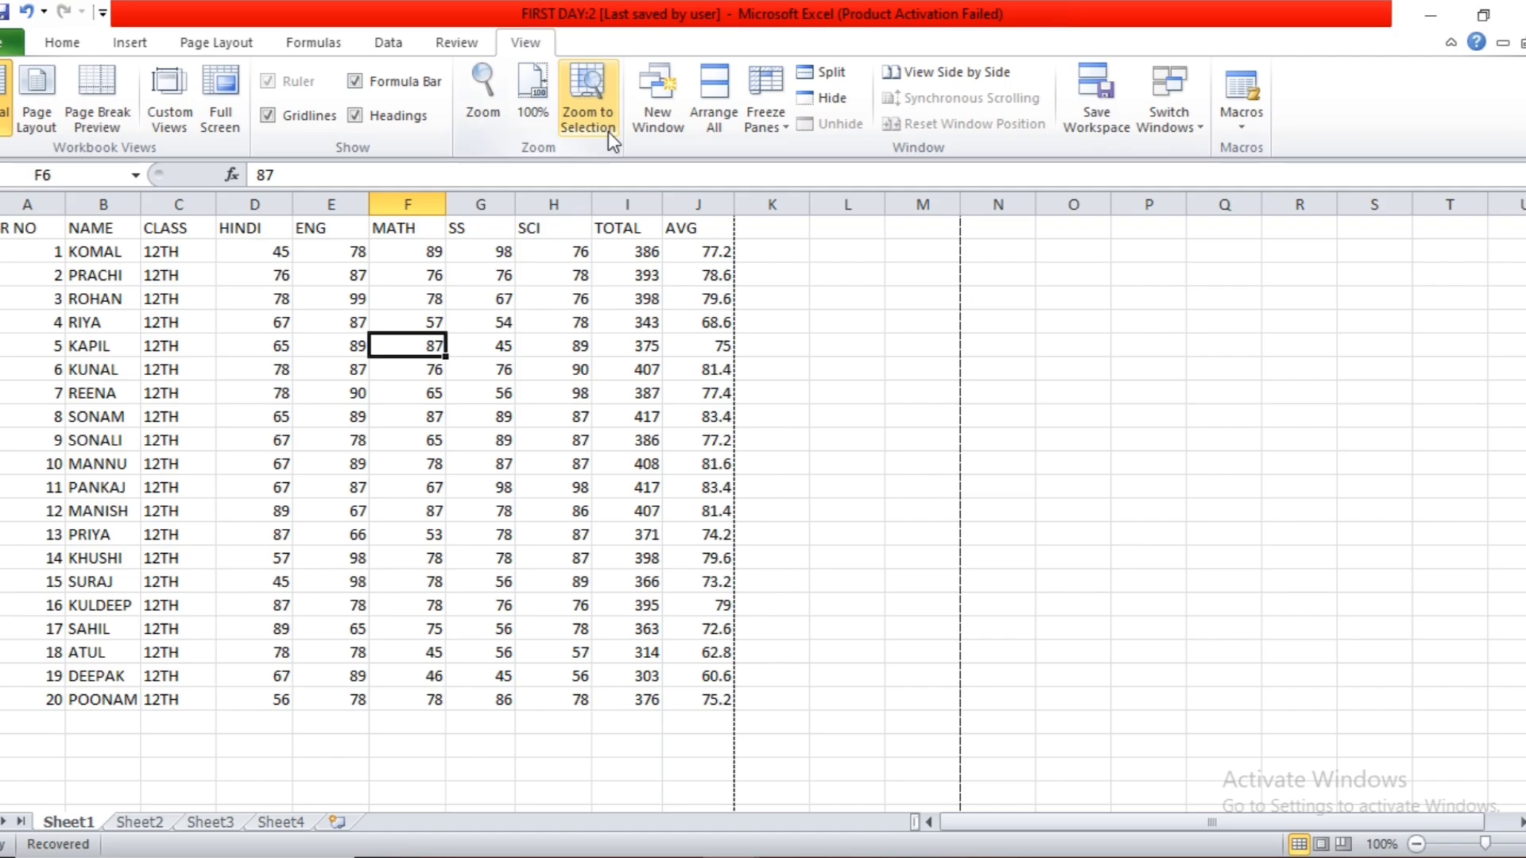
Select the range A1:D7, zoom to the selection, and reset the magnification to 100%.
left_click_drag(22, 229, 277, 382)
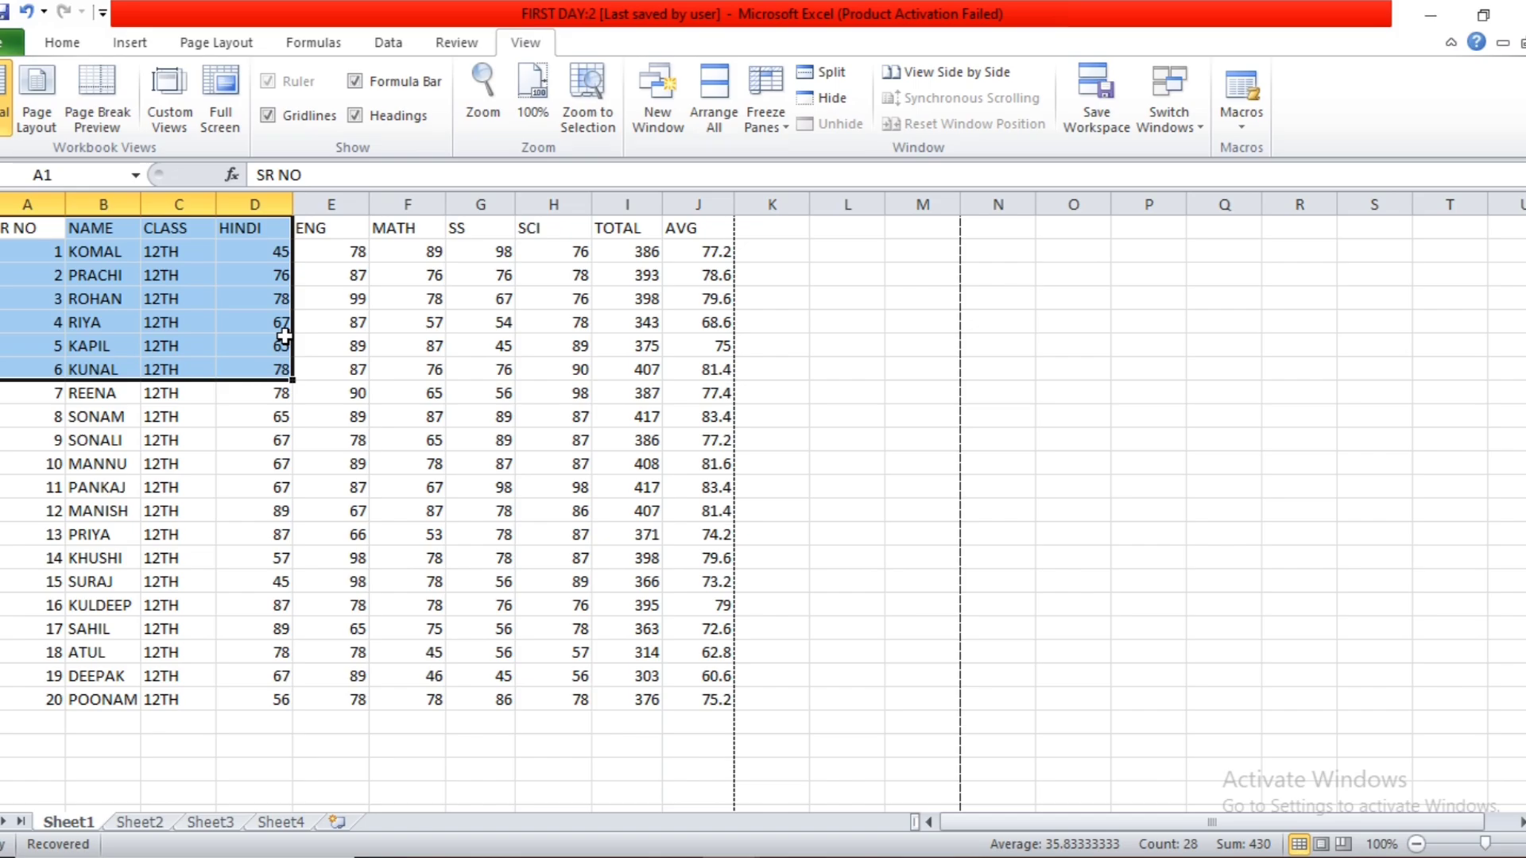
left_click(582, 121)
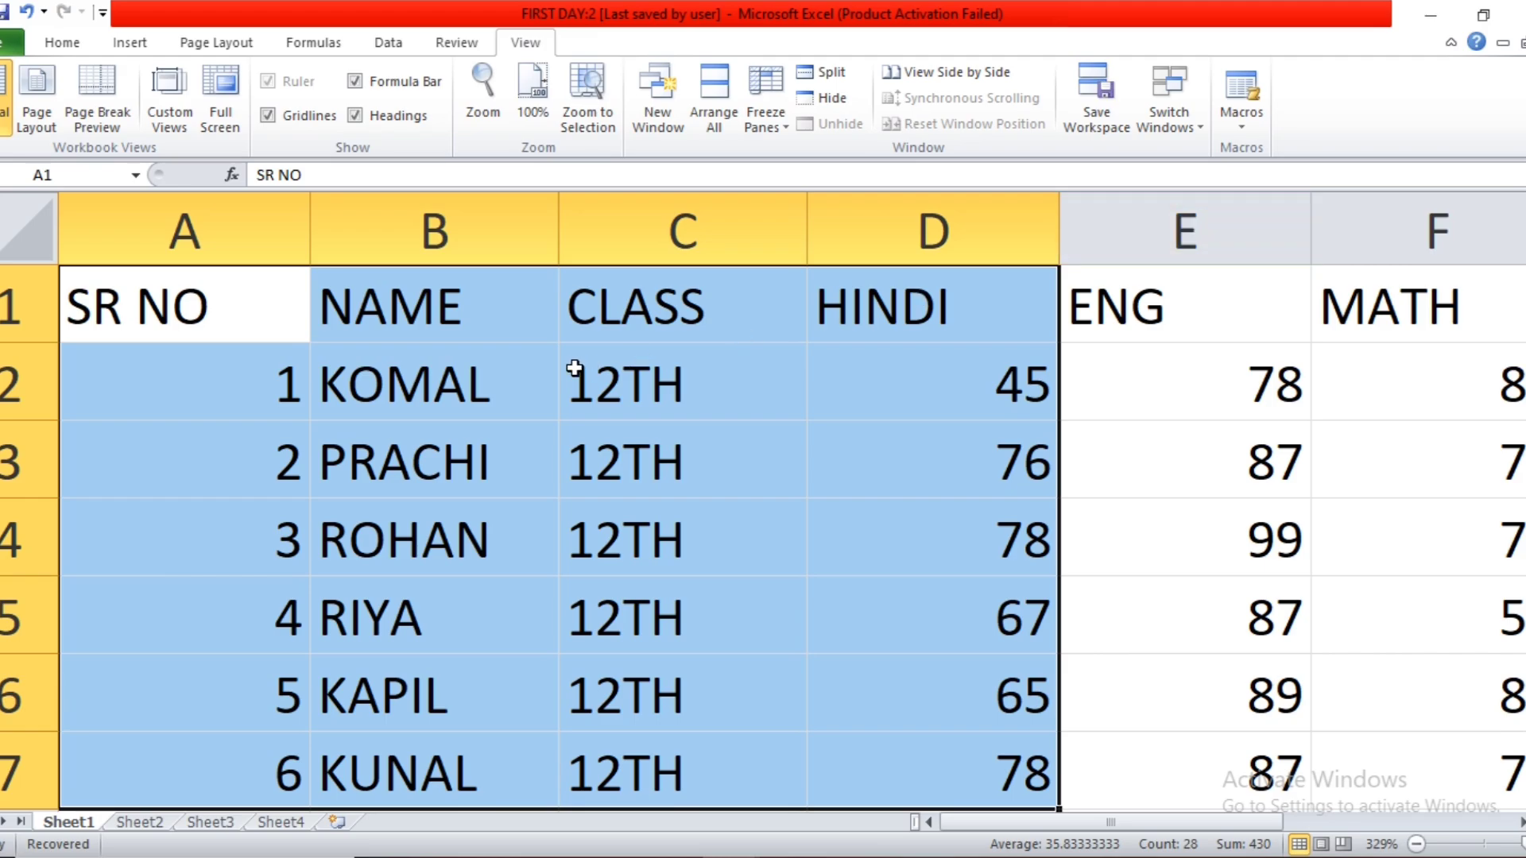
left_click(533, 94)
Zoom to the smaller range A1:D4, reset the magnification to 100%, and move the selection to cell H8.
left_click_drag(35, 230, 217, 299)
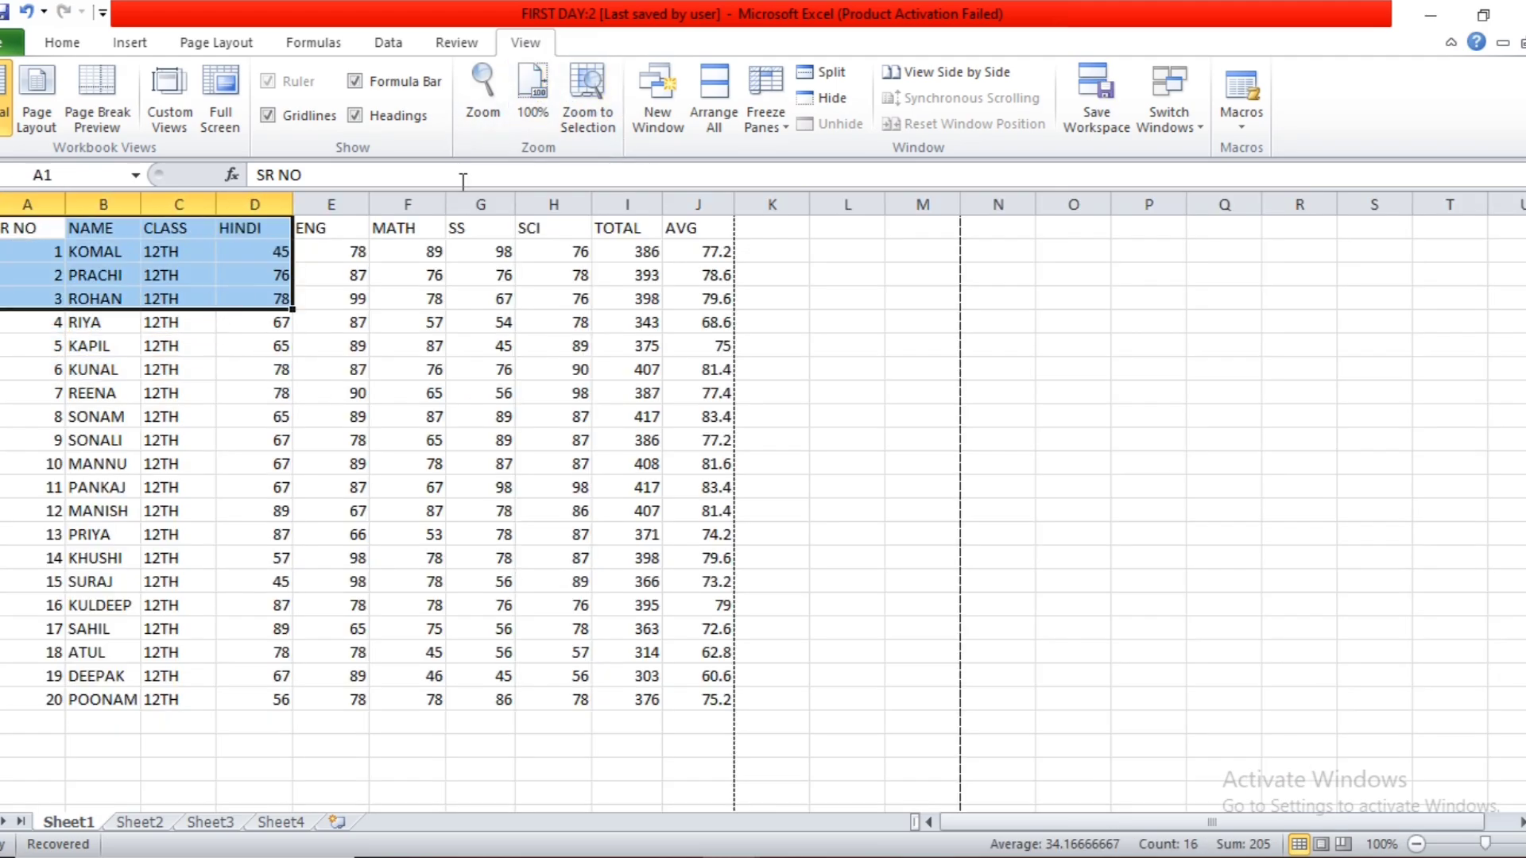
left_click(584, 103)
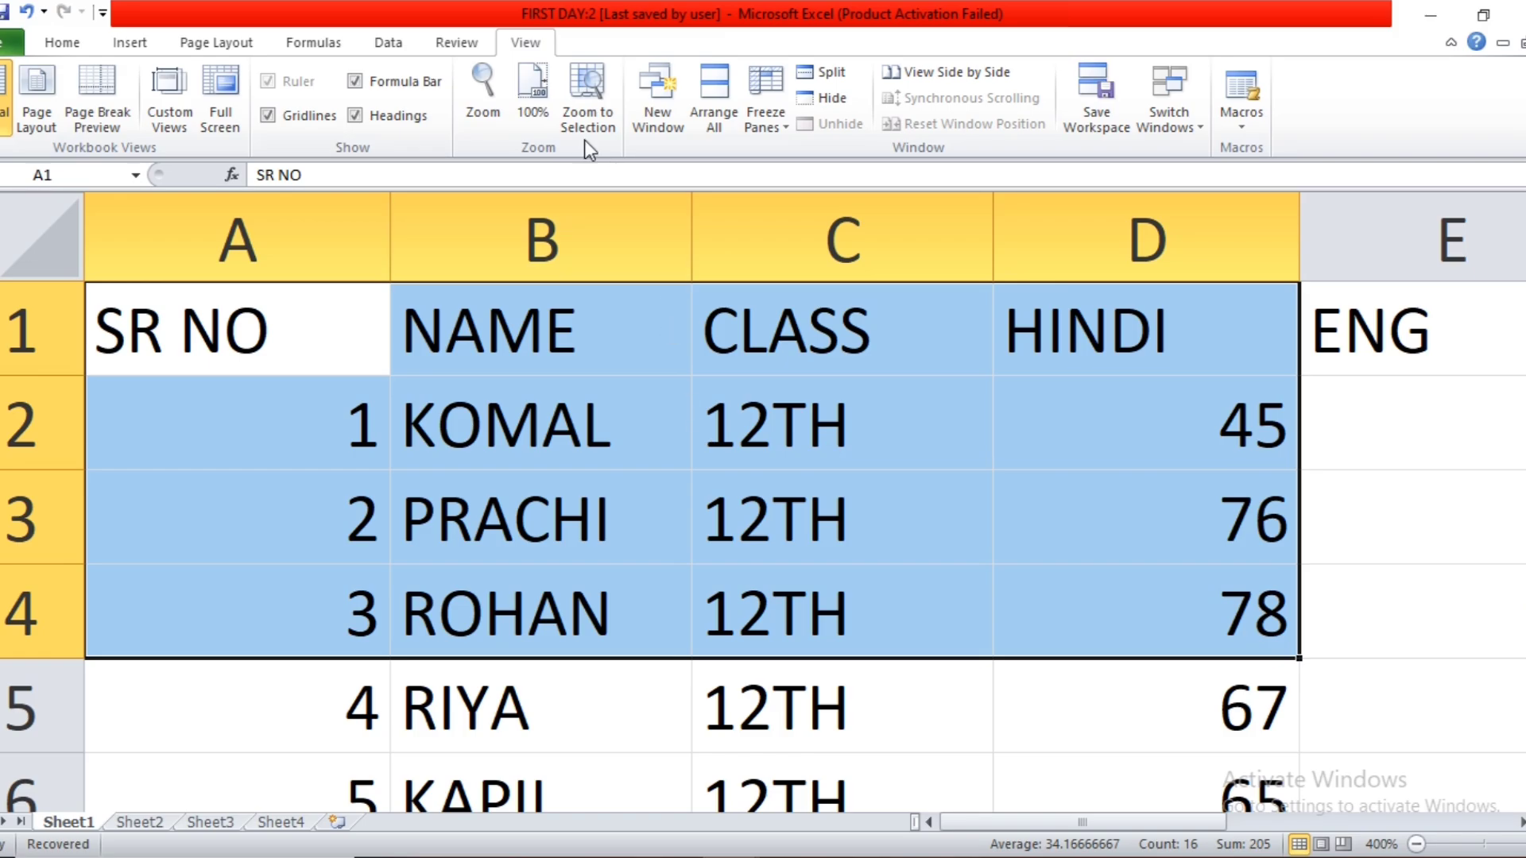
left_click(517, 111)
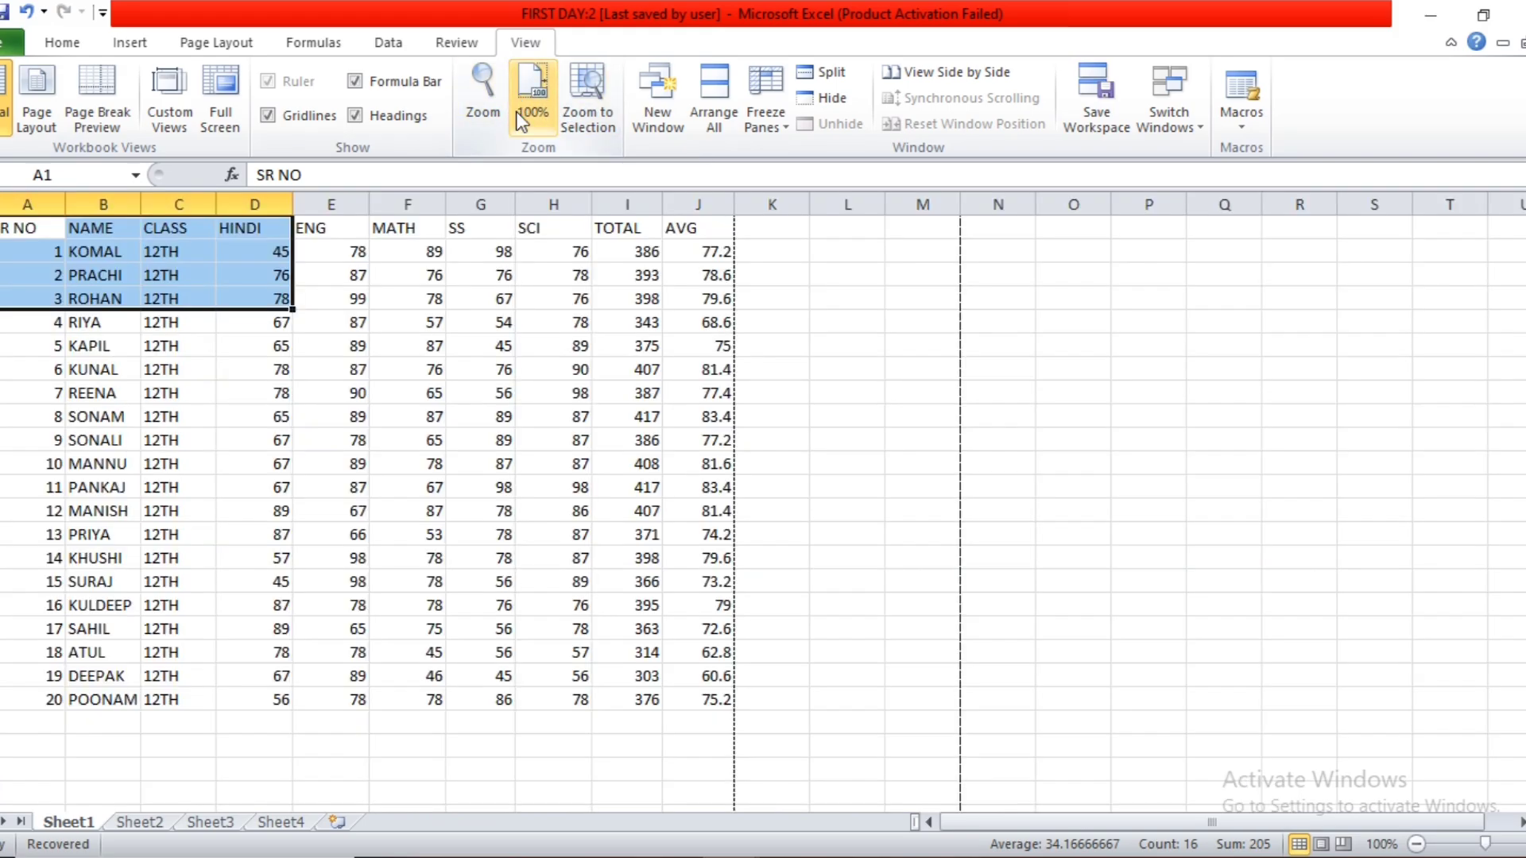
left_click(534, 390)
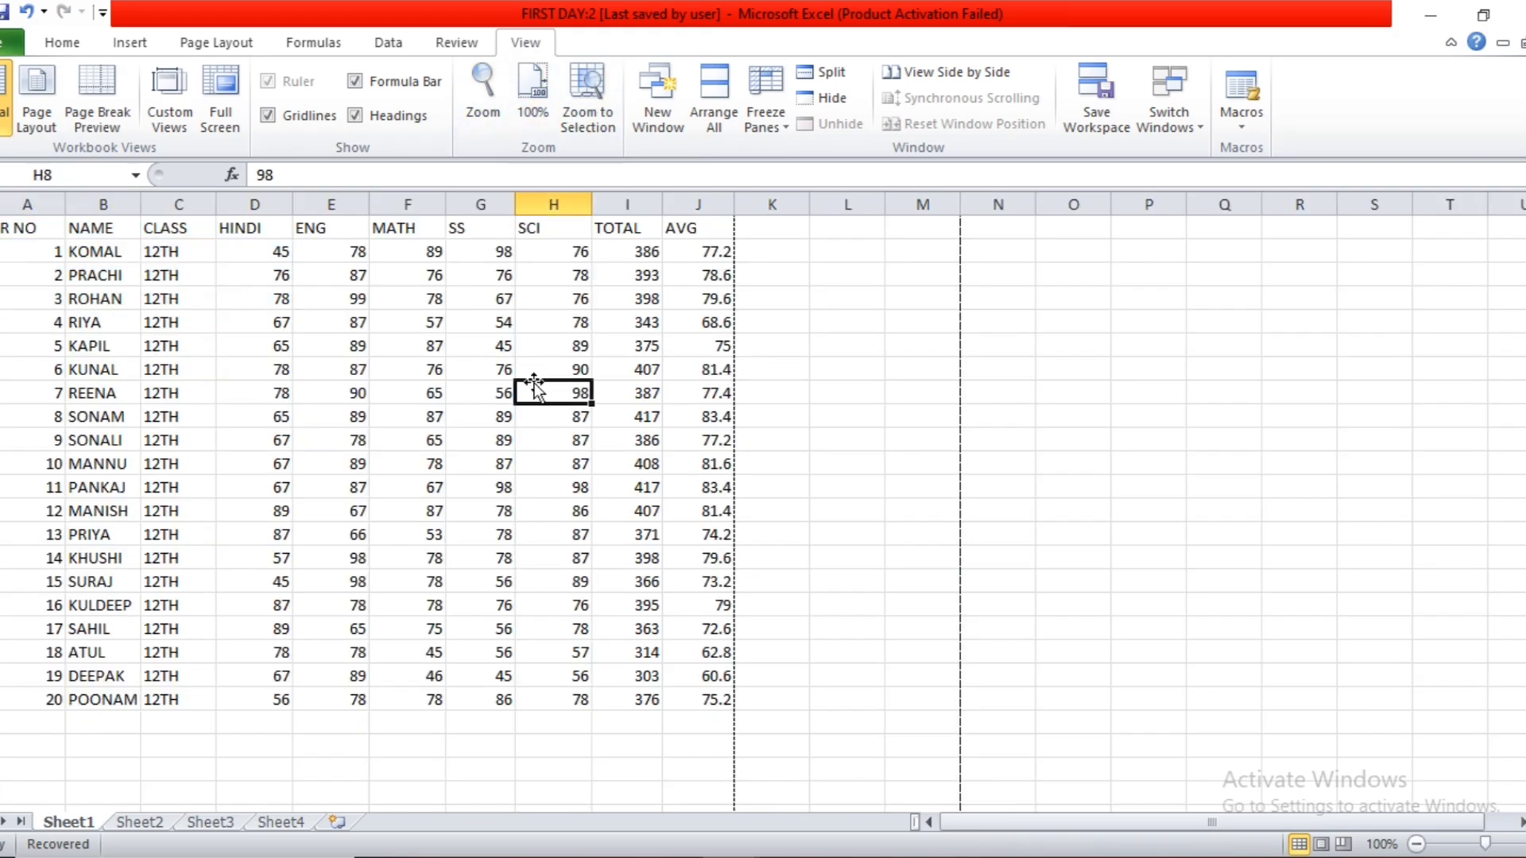
Open two more windows of the FIRST DAY workbook and check the list of open windows without switching.
left_click(669, 97)
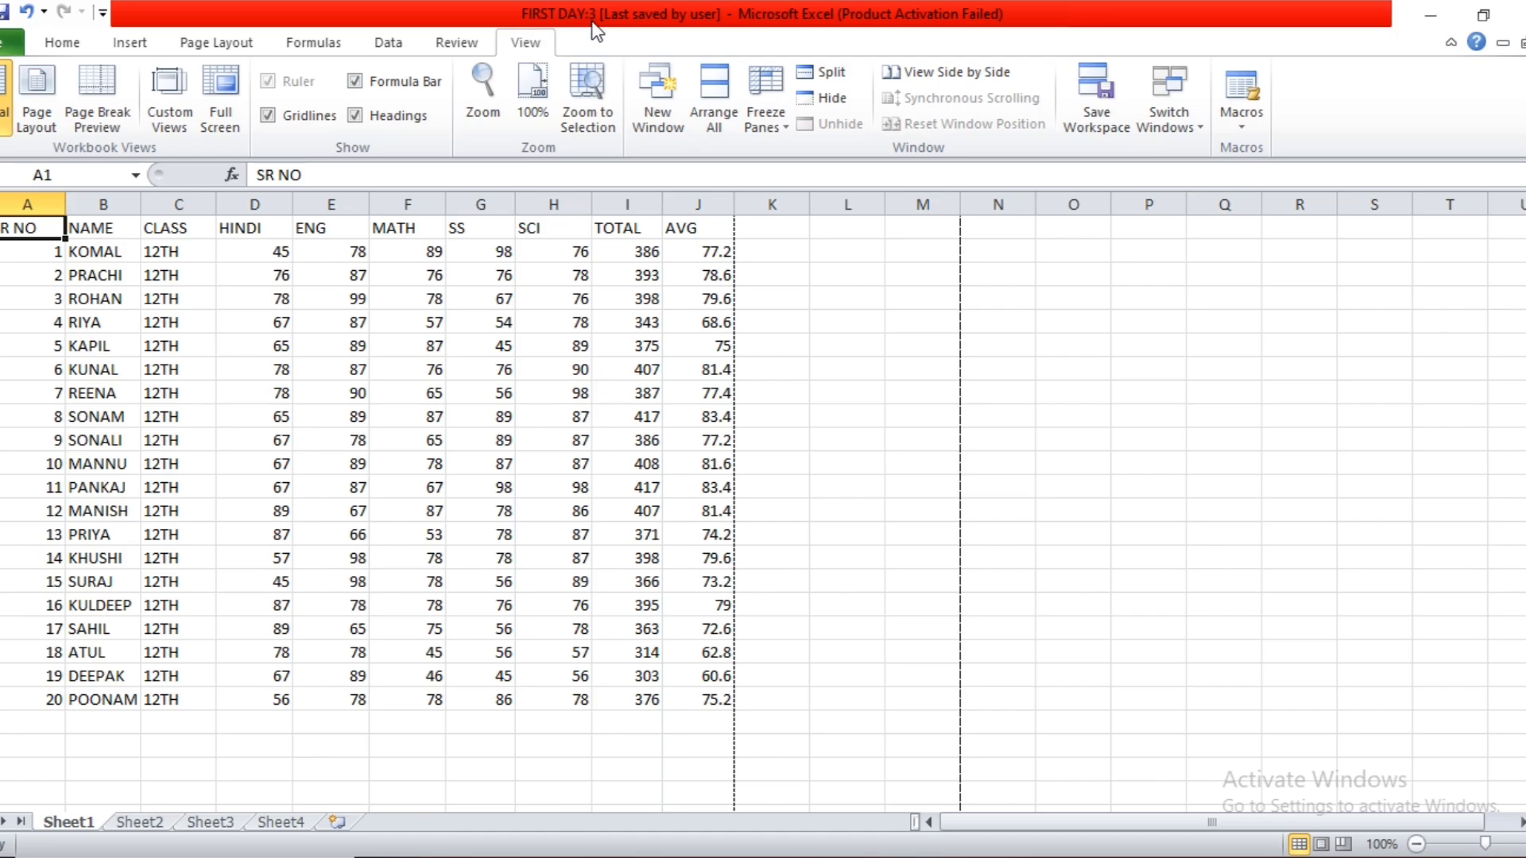
left_click(647, 97)
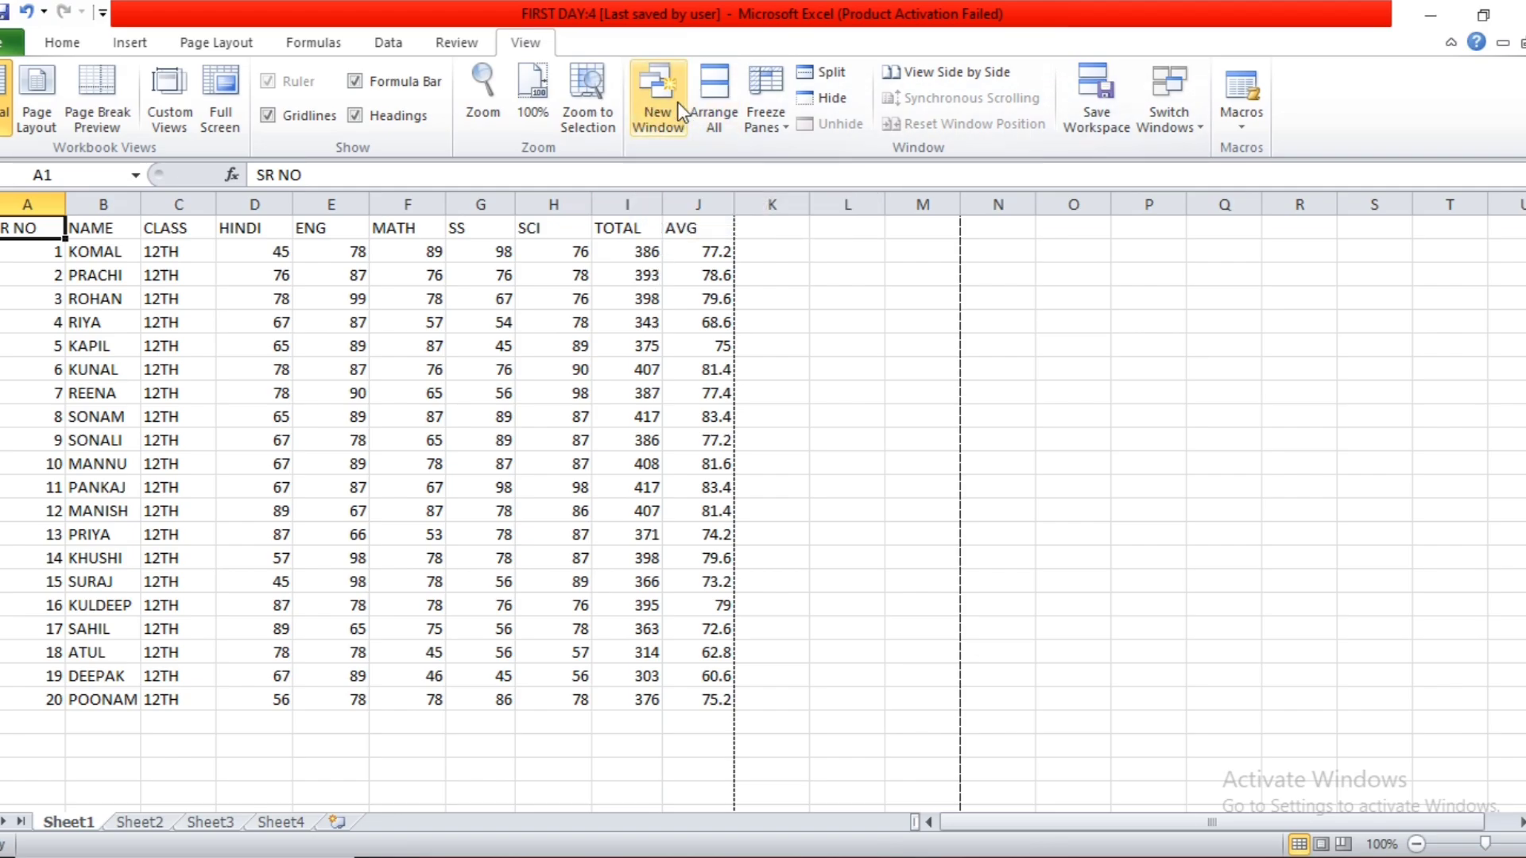
left_click(1189, 111)
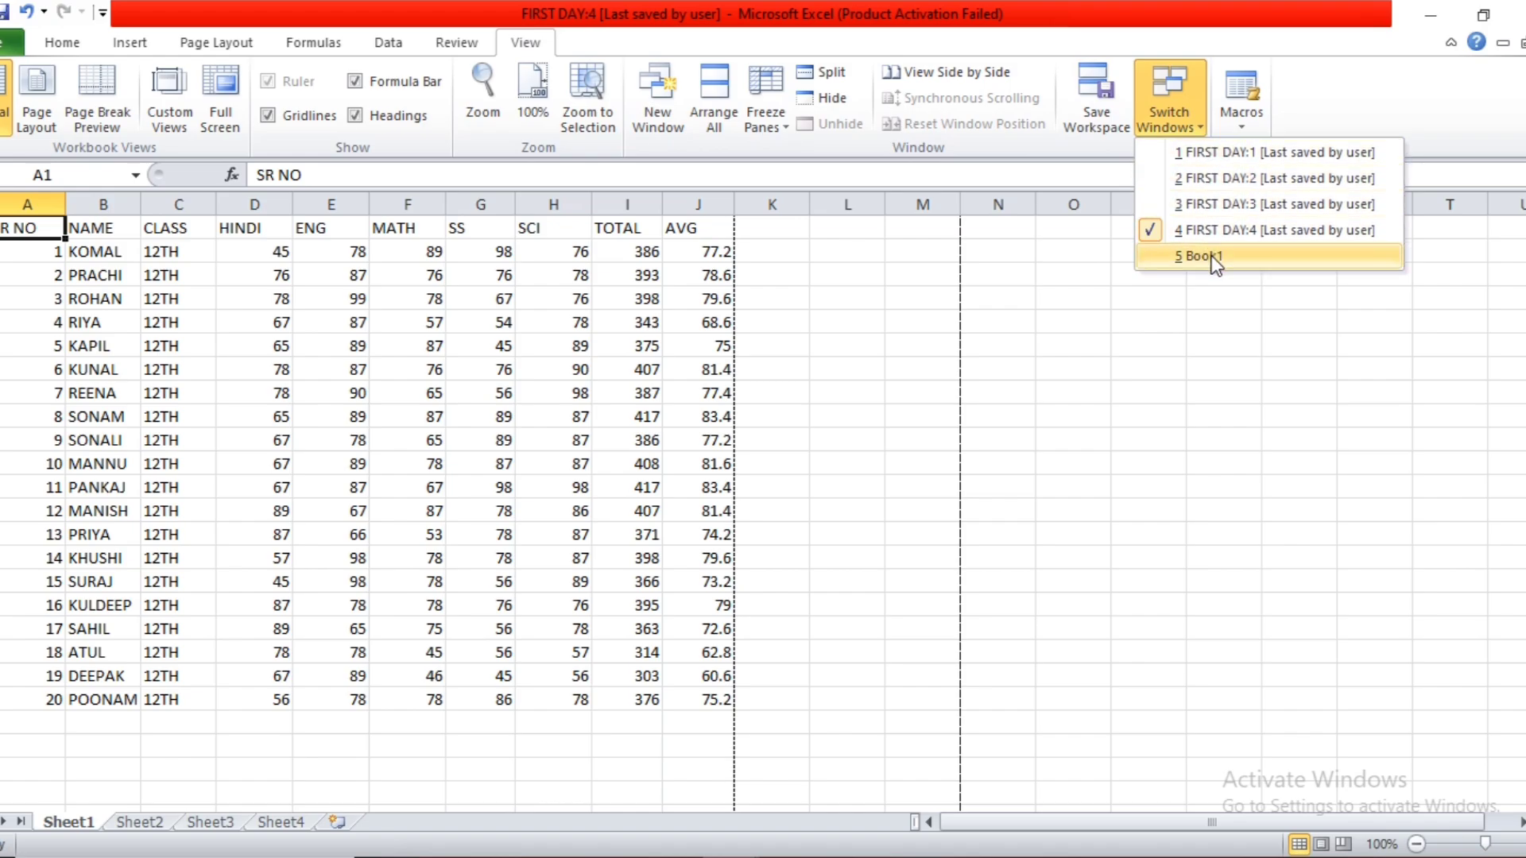
left_click(1076, 331)
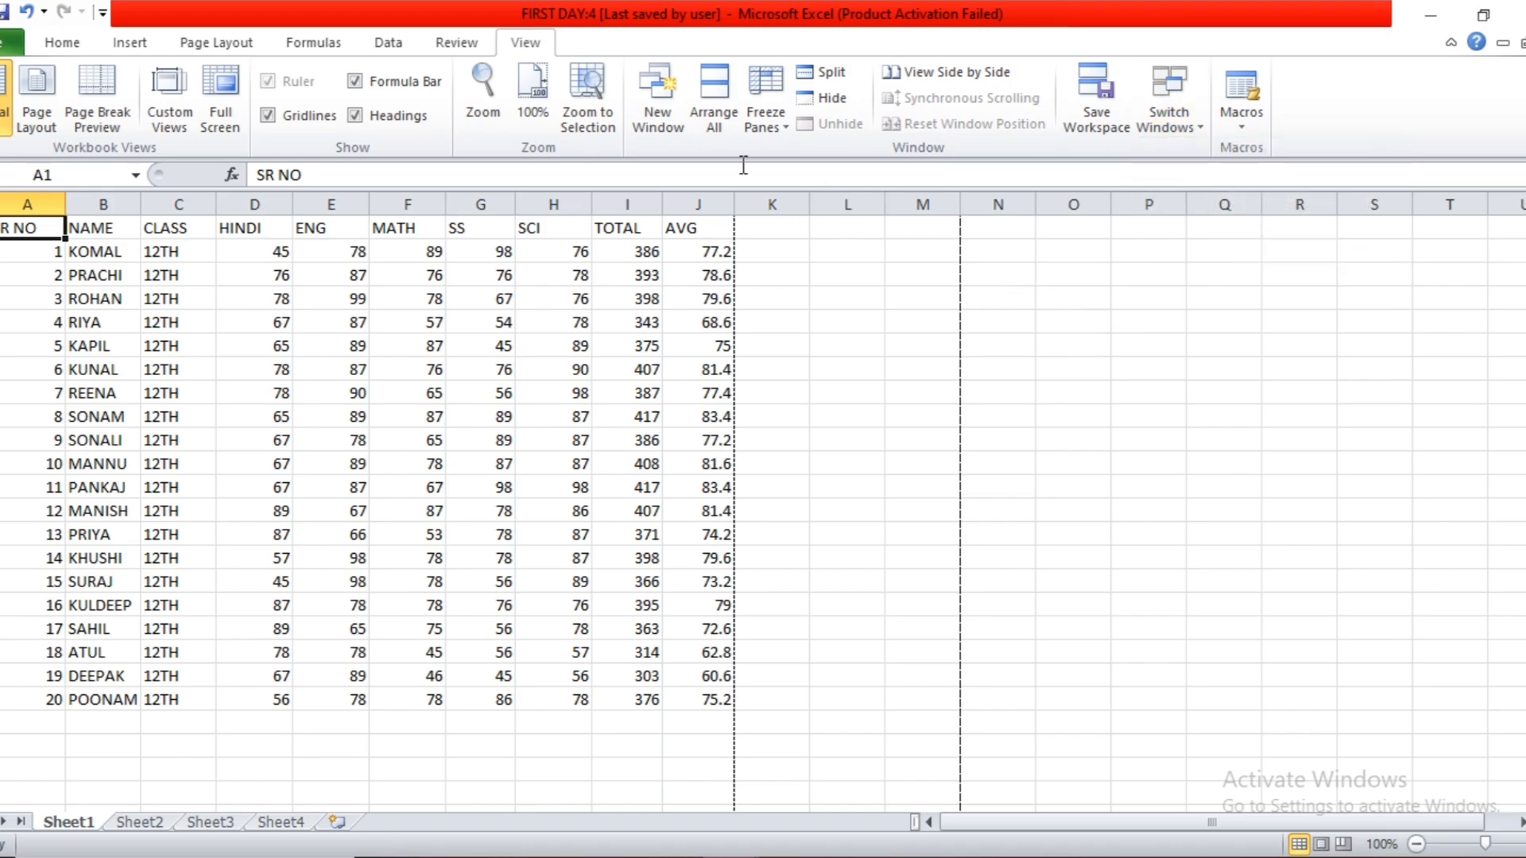
left_click(1170, 99)
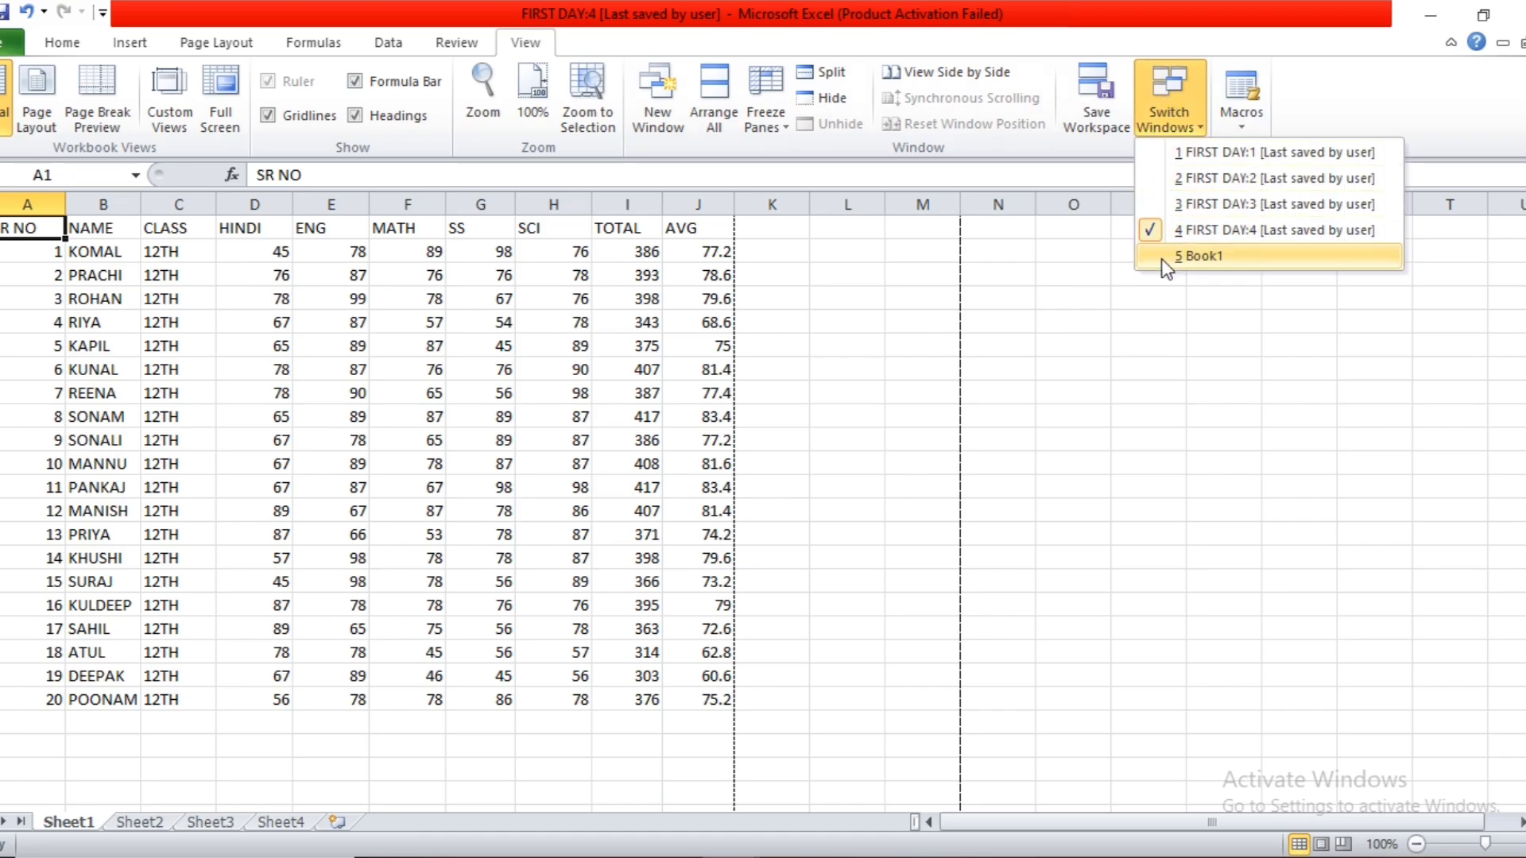
left_click(986, 318)
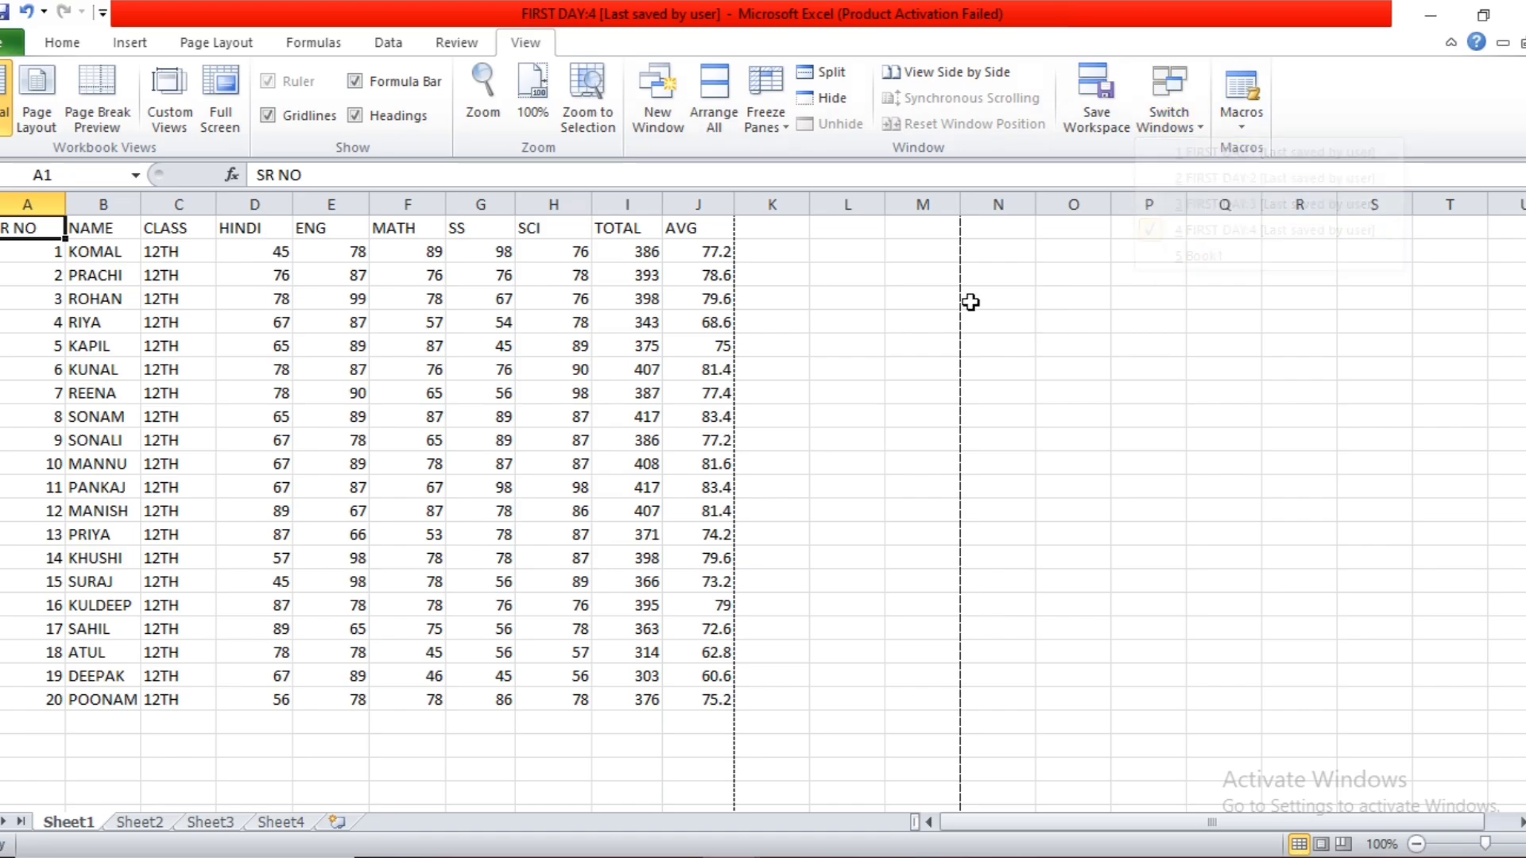
Arrange all open windows as Tiled and activate each one in turn, ending with FIRST DAY:4.
left_click(718, 119)
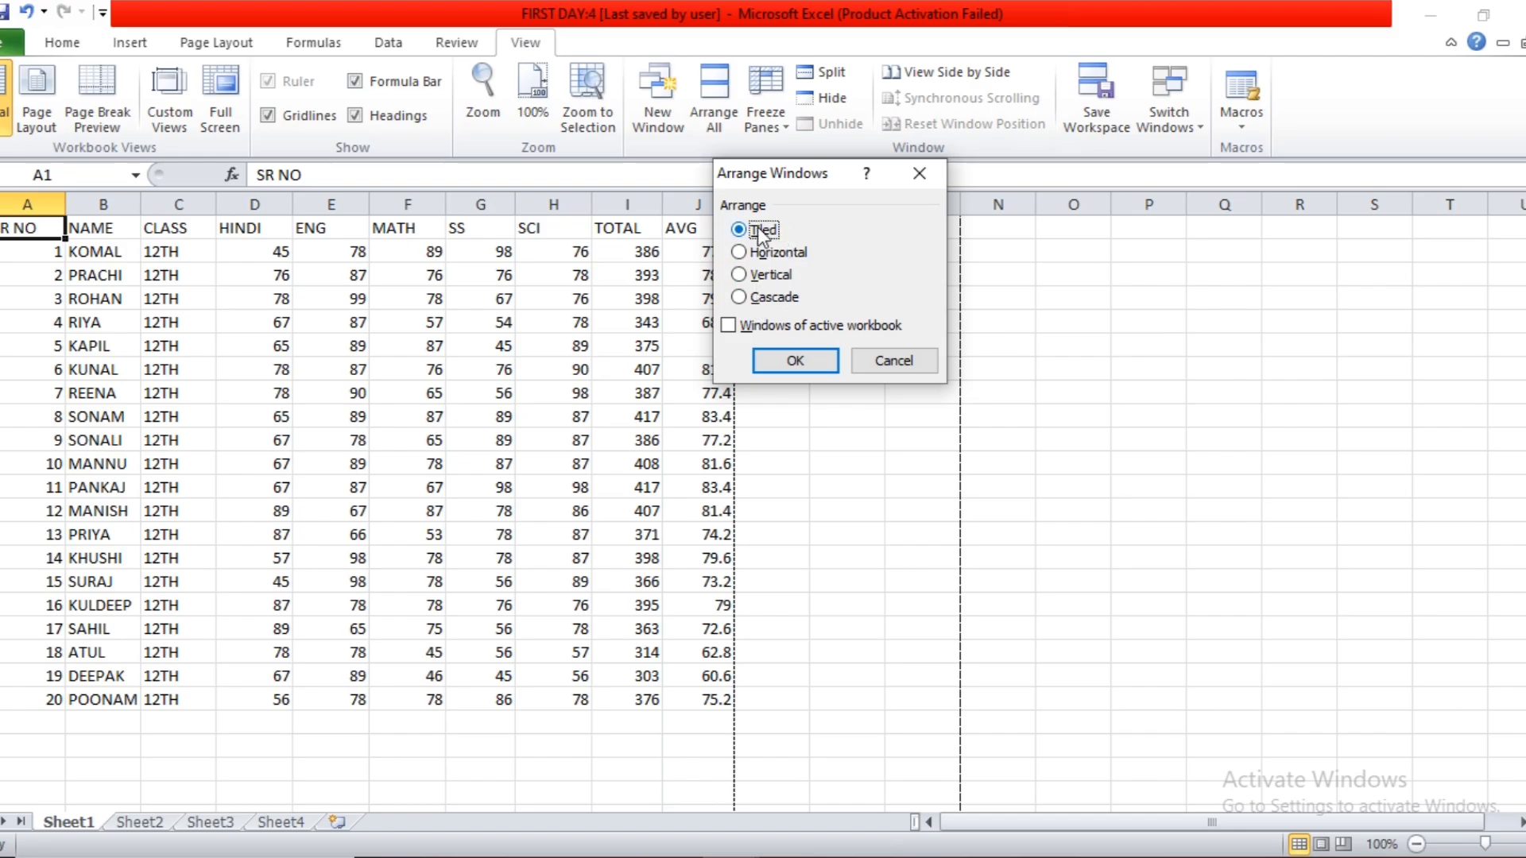
left_click(785, 363)
left_click(1257, 366)
left_click(1089, 647)
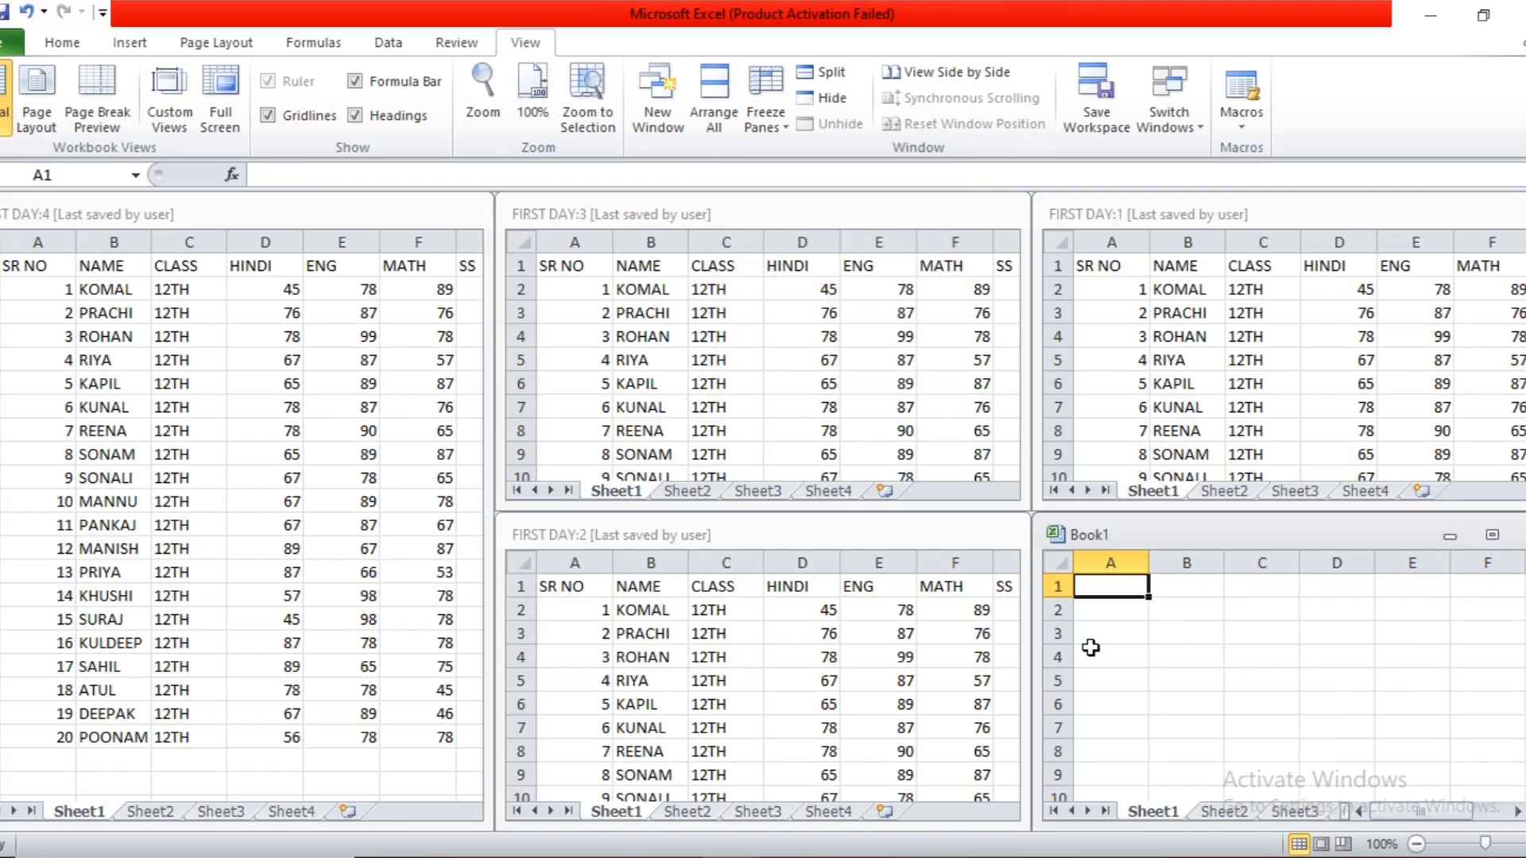
left_click(796, 672)
left_click(763, 423)
left_click(351, 429)
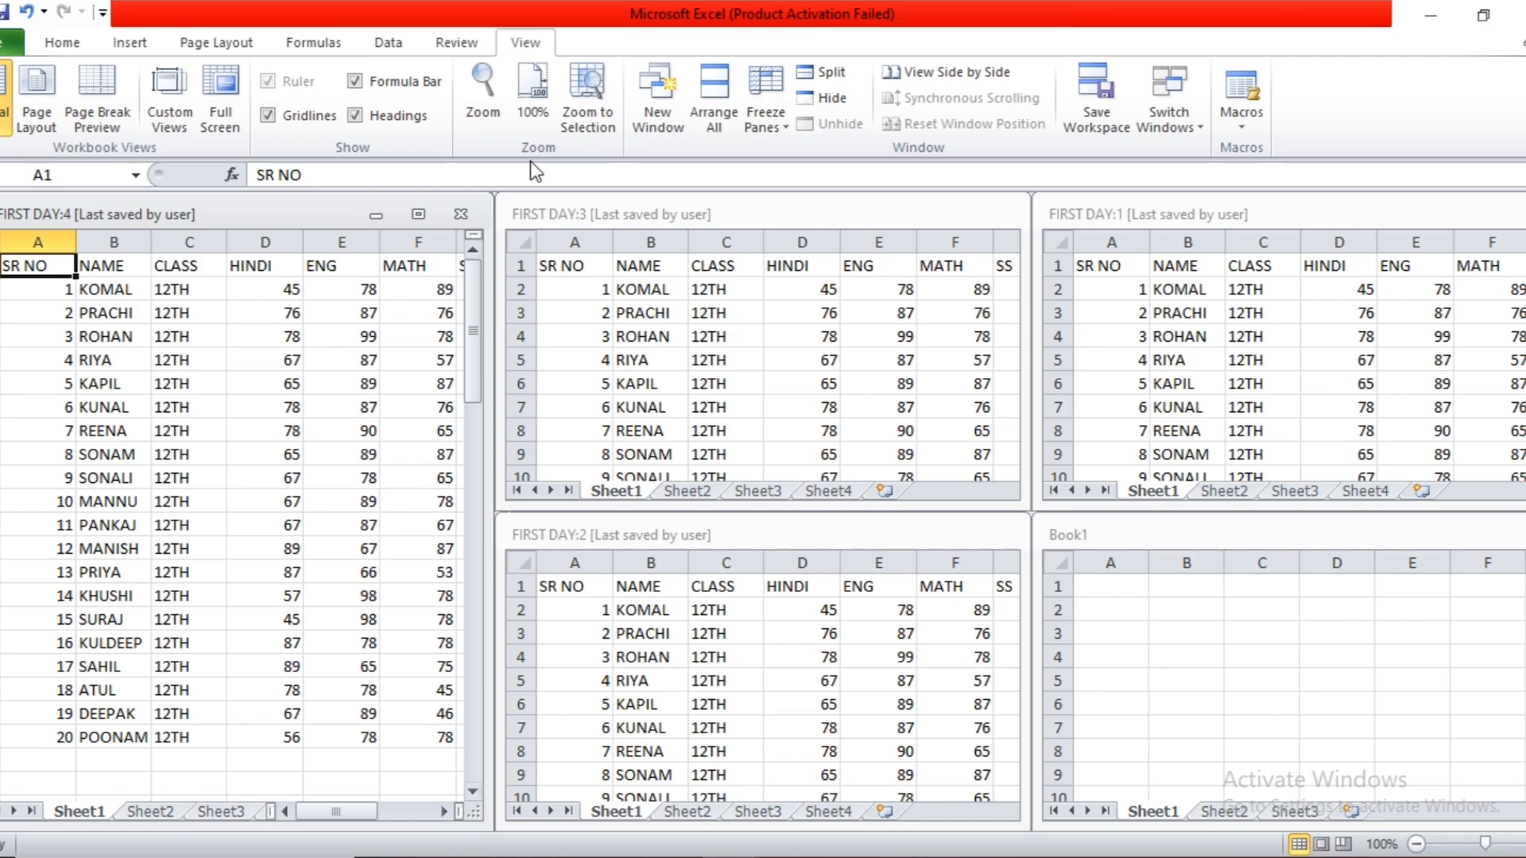
Rearrange all open windows with the Horizontal arrangement.
left_click(713, 107)
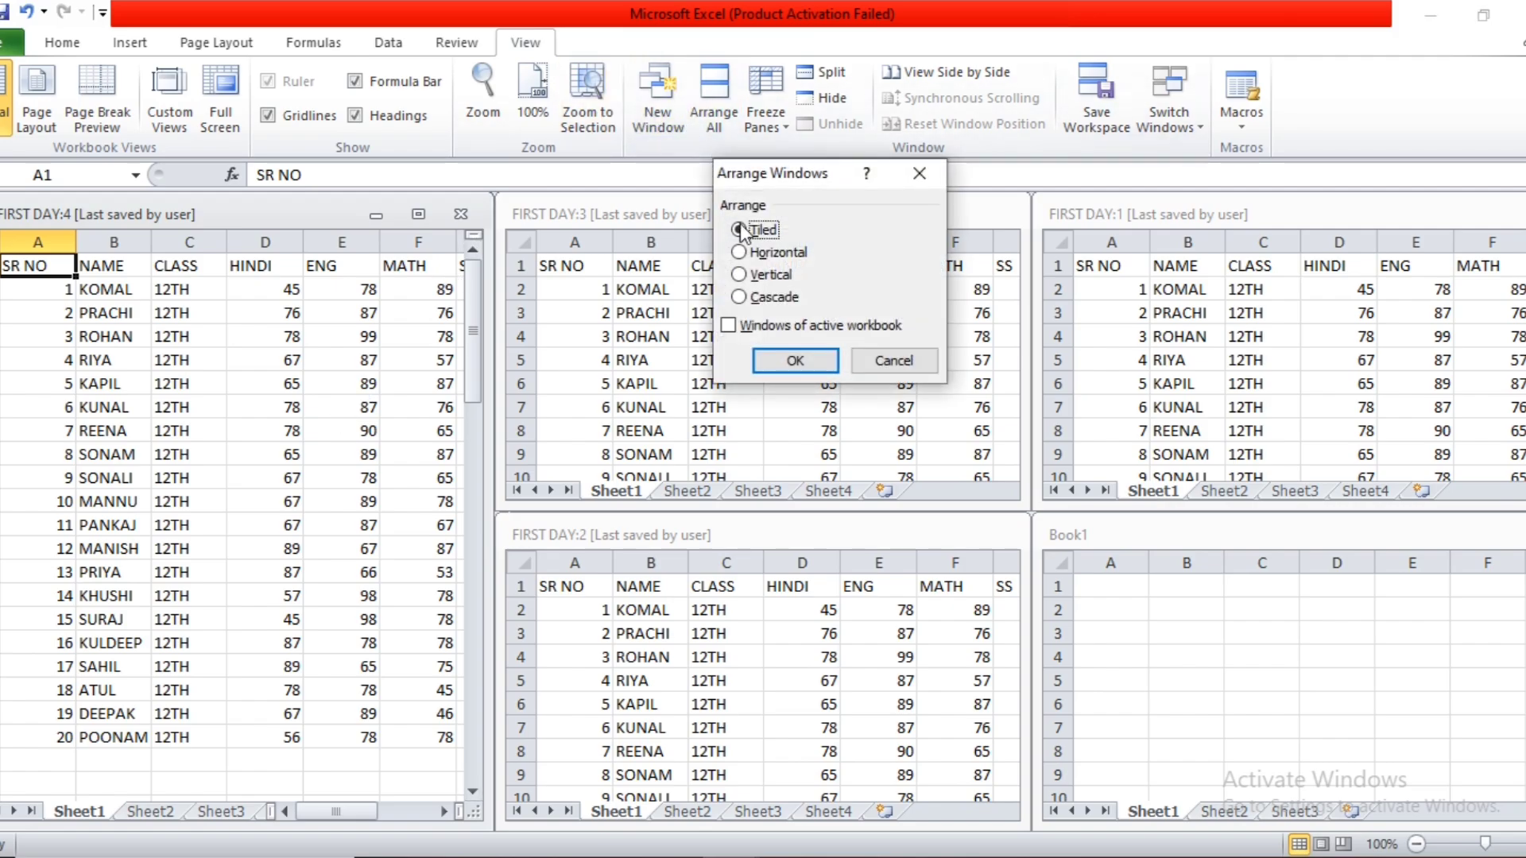
left_click(761, 253)
left_click(795, 360)
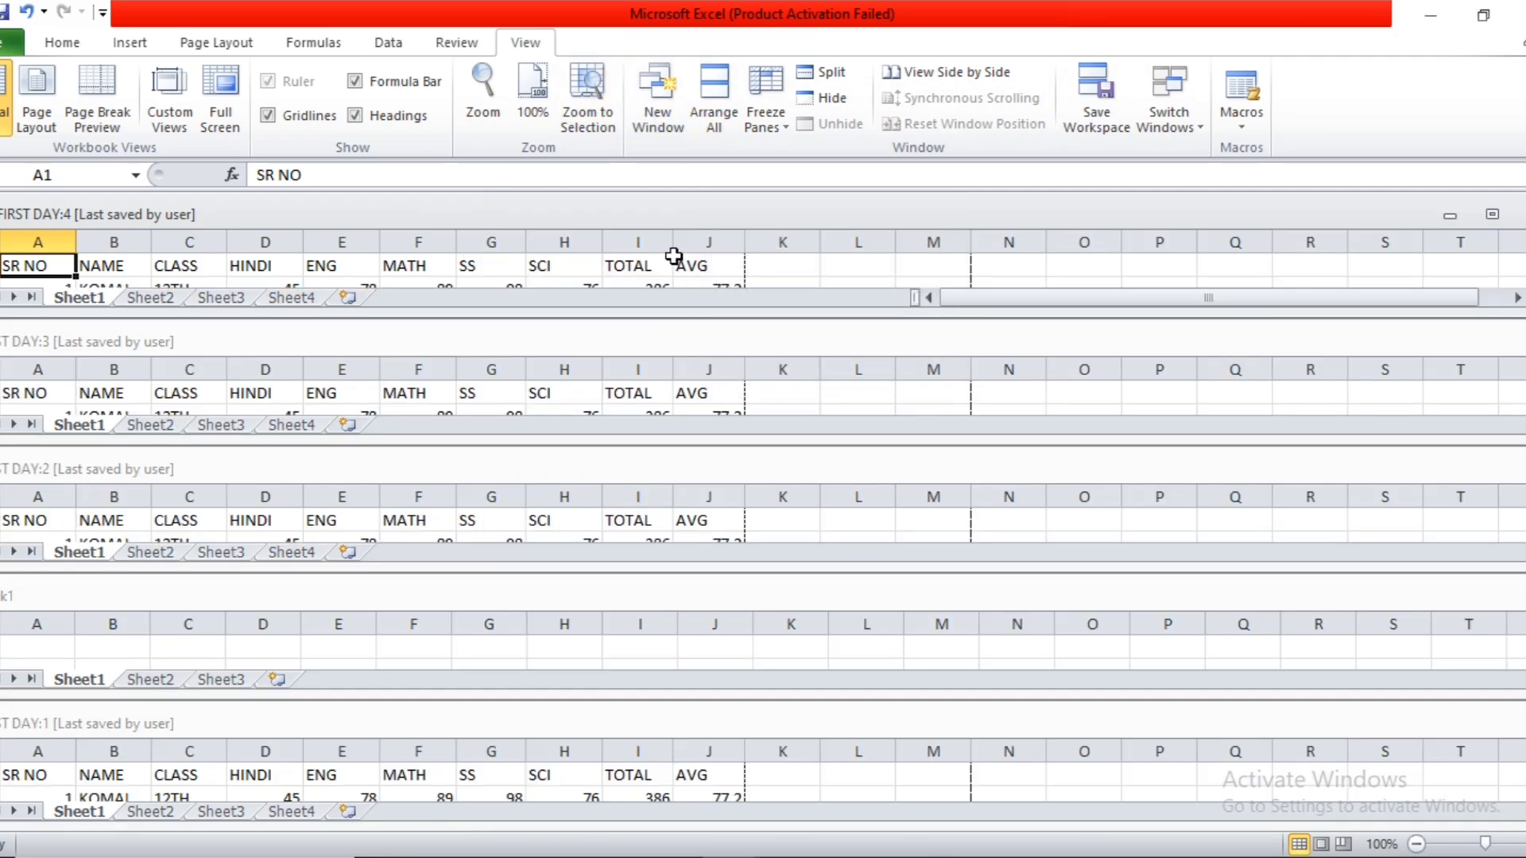
Activate each horizontally arranged window in turn, from FIRST DAY:4 through Book1 to FIRST DAY:1.
left_click(682, 262)
left_click(679, 388)
left_click(693, 513)
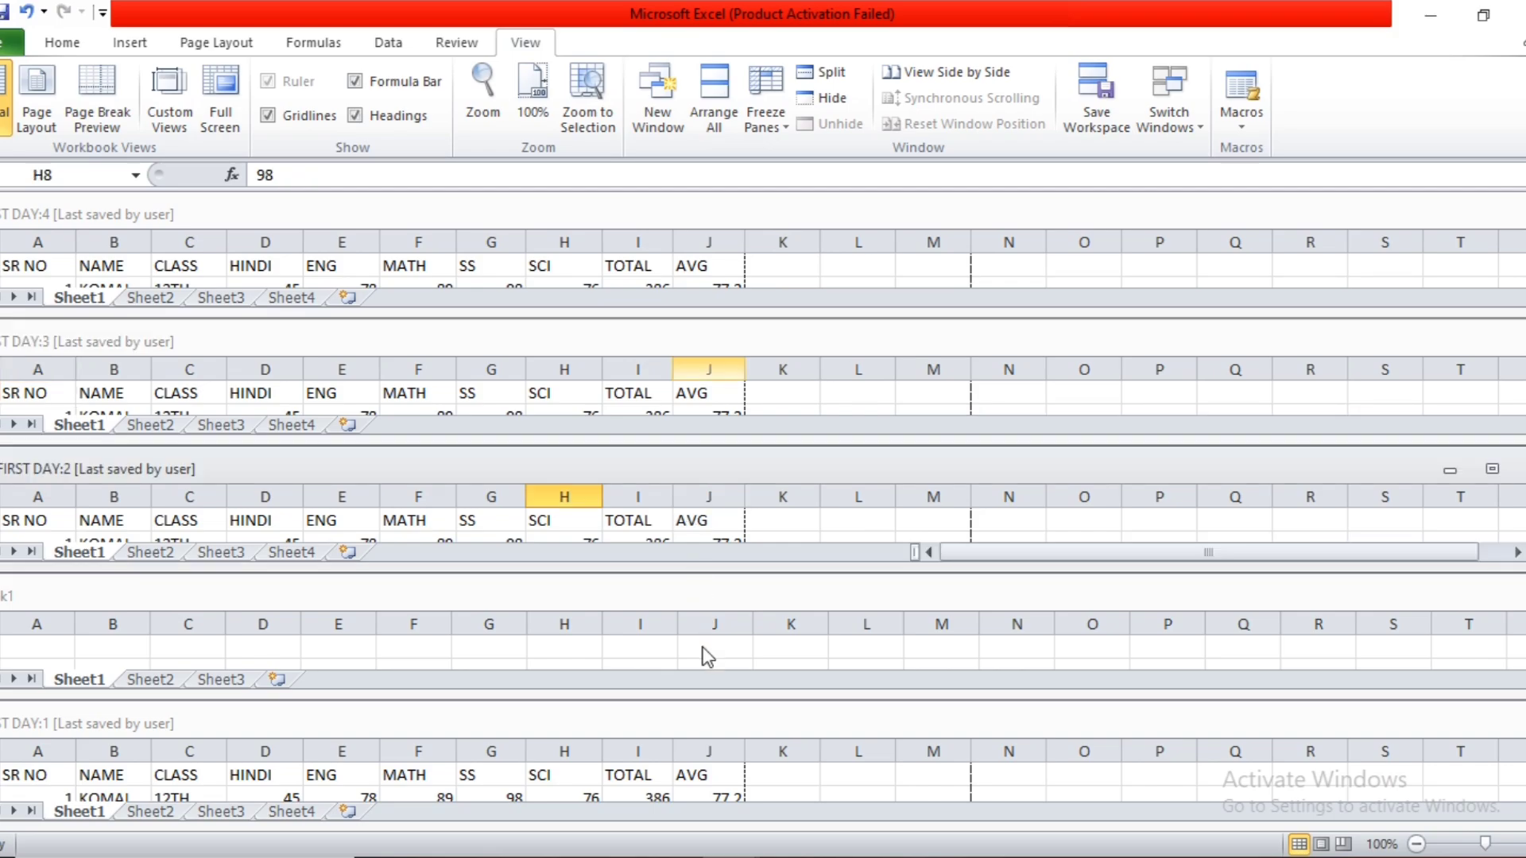
left_click(706, 656)
left_click(672, 764)
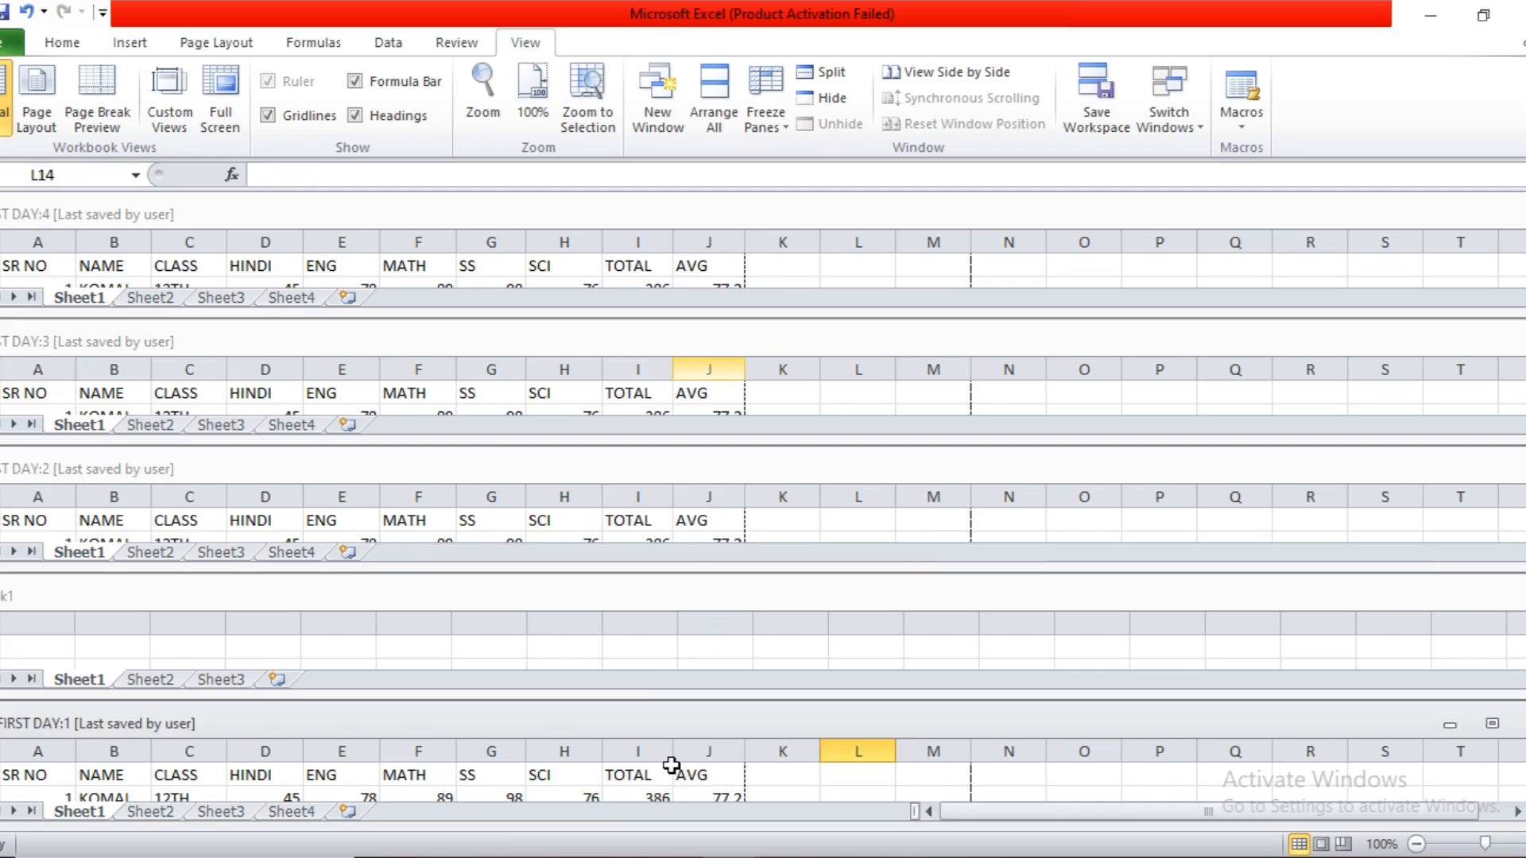
Rearrange all open windows with the Vertical arrangement and activate each one in turn, ending with FIRST DAY:4.
left_click(732, 118)
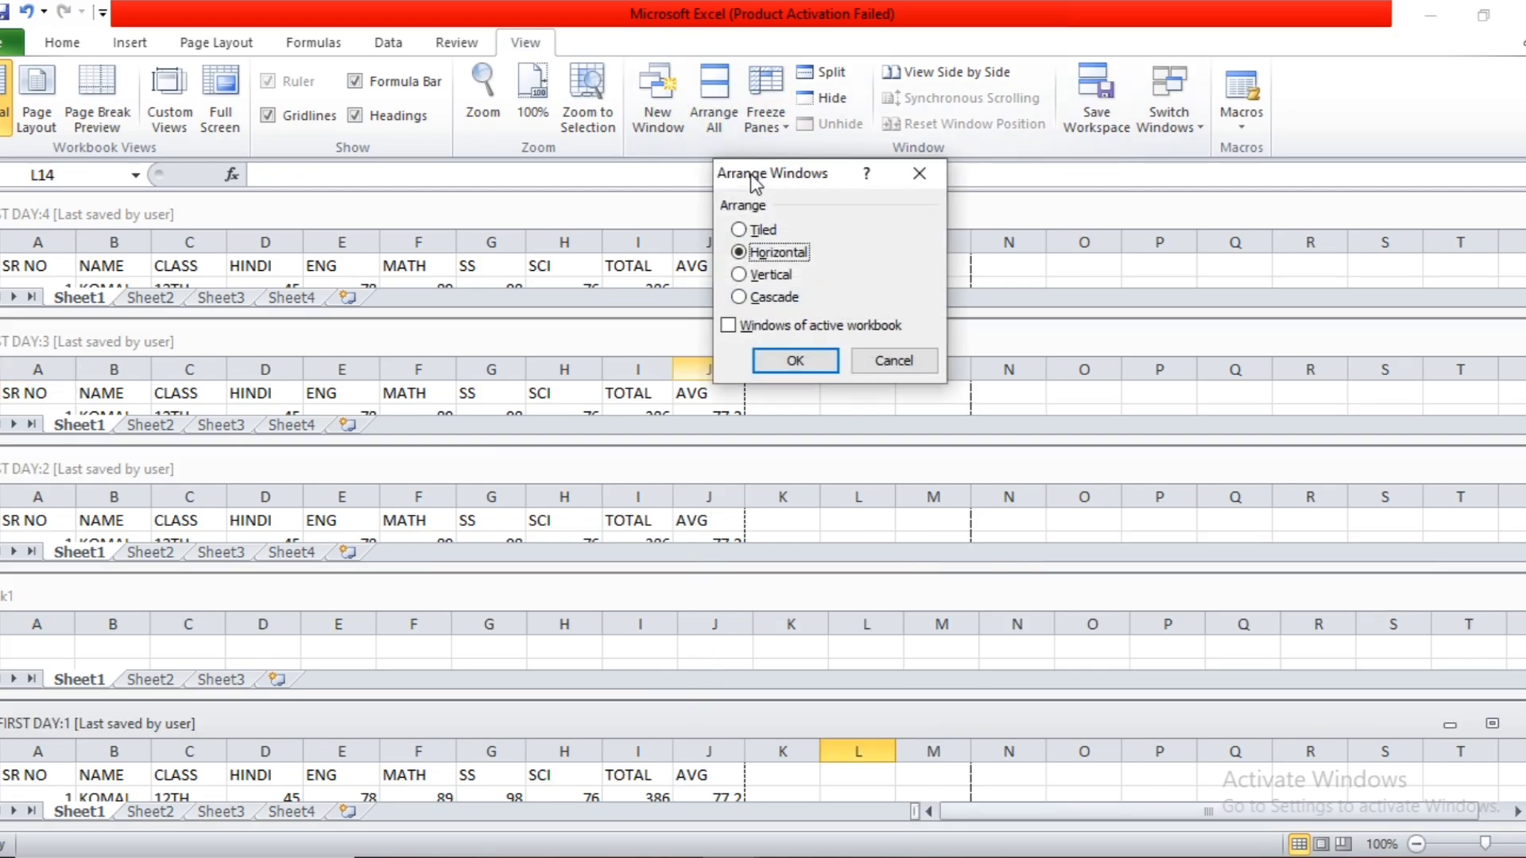
left_click(773, 278)
left_click(793, 358)
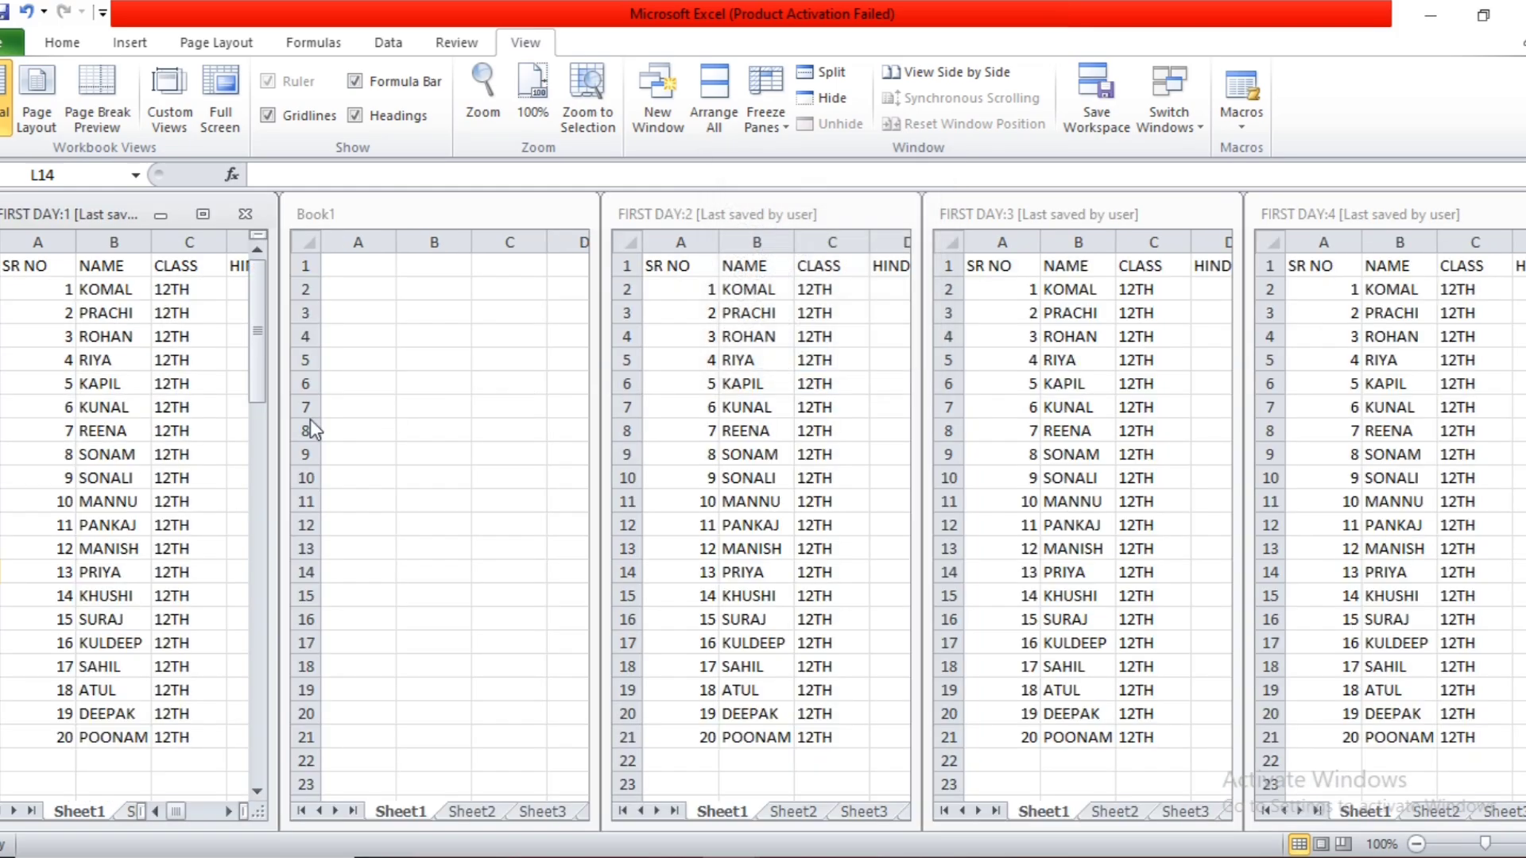
left_click(147, 414)
left_click(464, 427)
left_click(731, 429)
left_click(1111, 429)
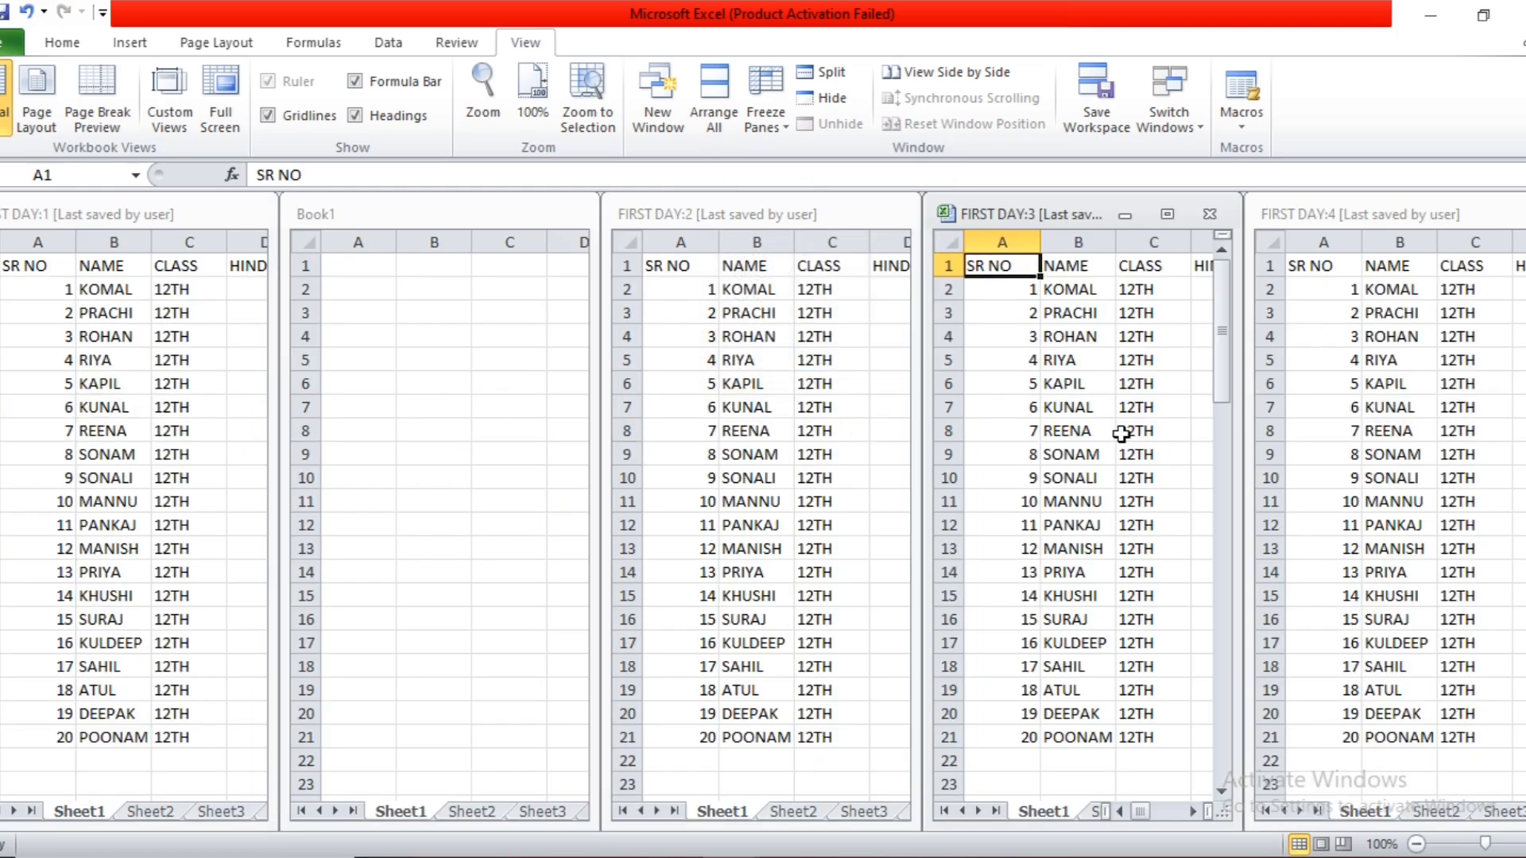
left_click(1333, 435)
Rearrange all open windows with the Cascade arrangement.
left_click(709, 113)
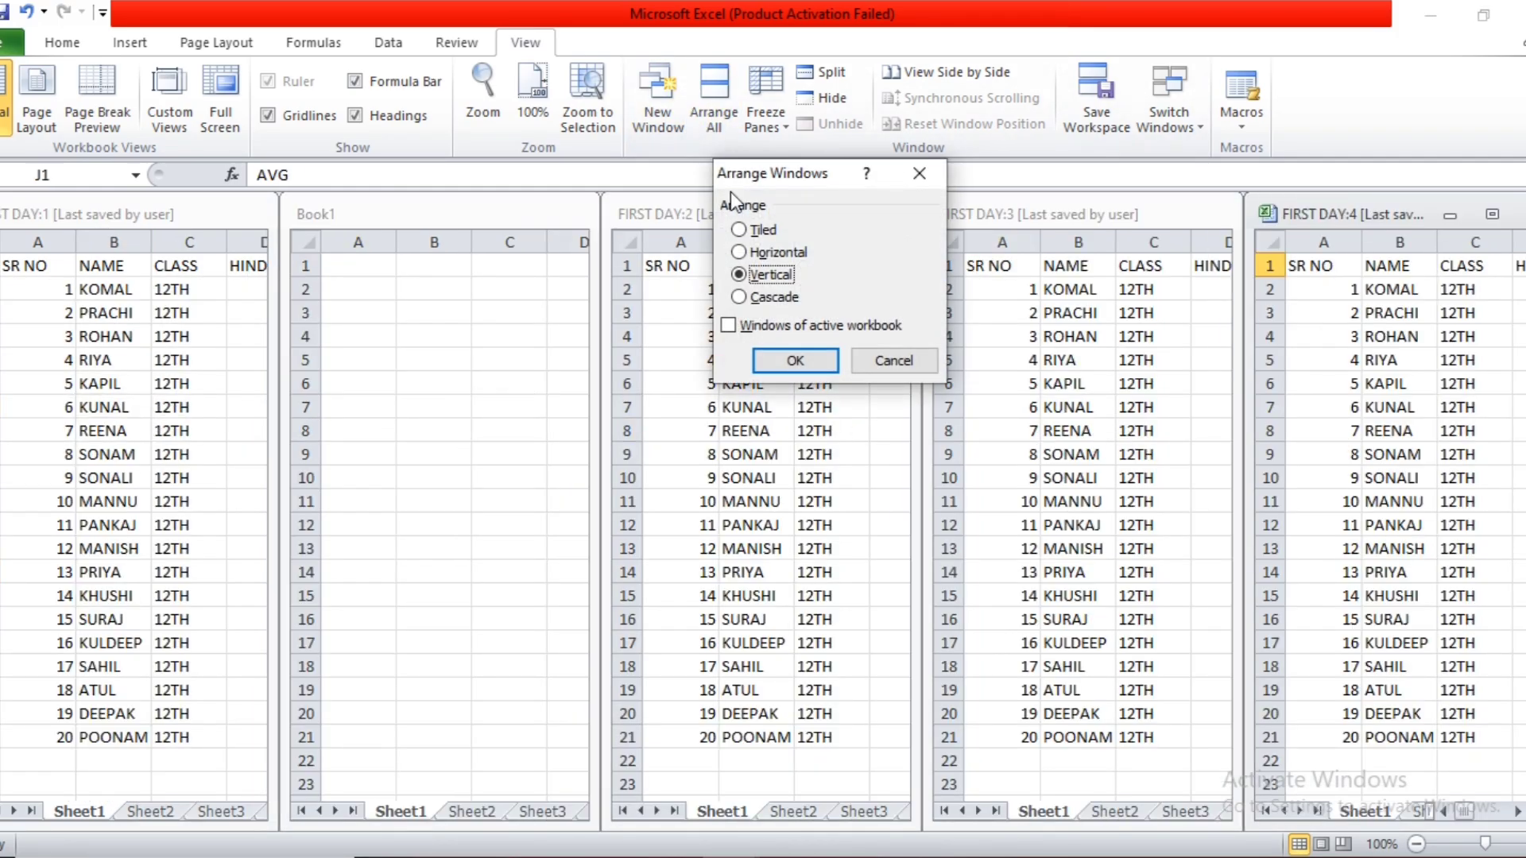
left_click(755, 299)
left_click(773, 354)
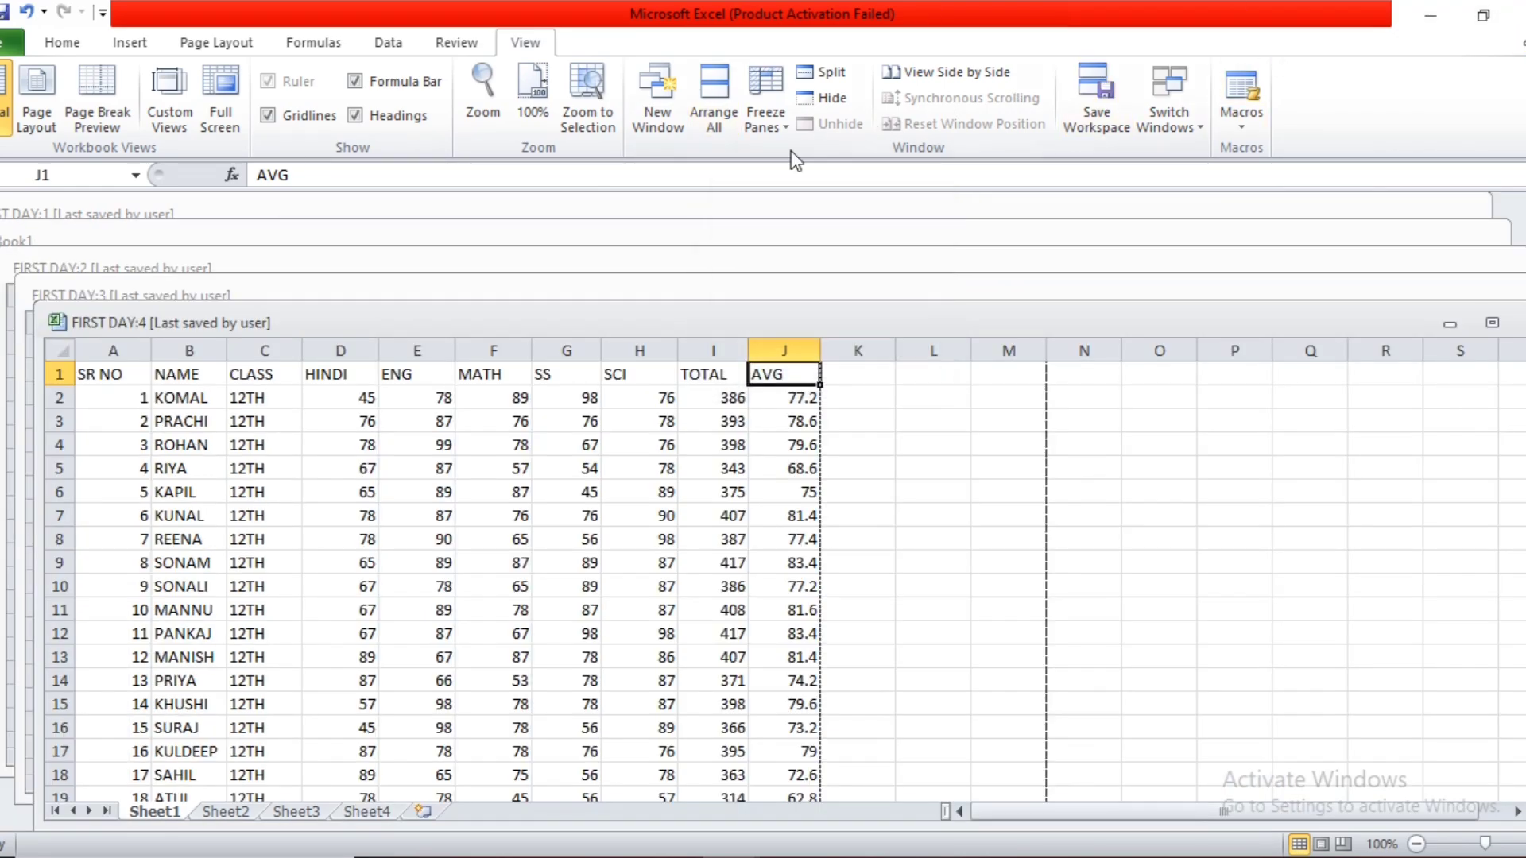
Bring the cascaded windows behind FIRST DAY:4 forward in turn and maximize FIRST DAY:1.
left_click(809, 278)
left_click(796, 260)
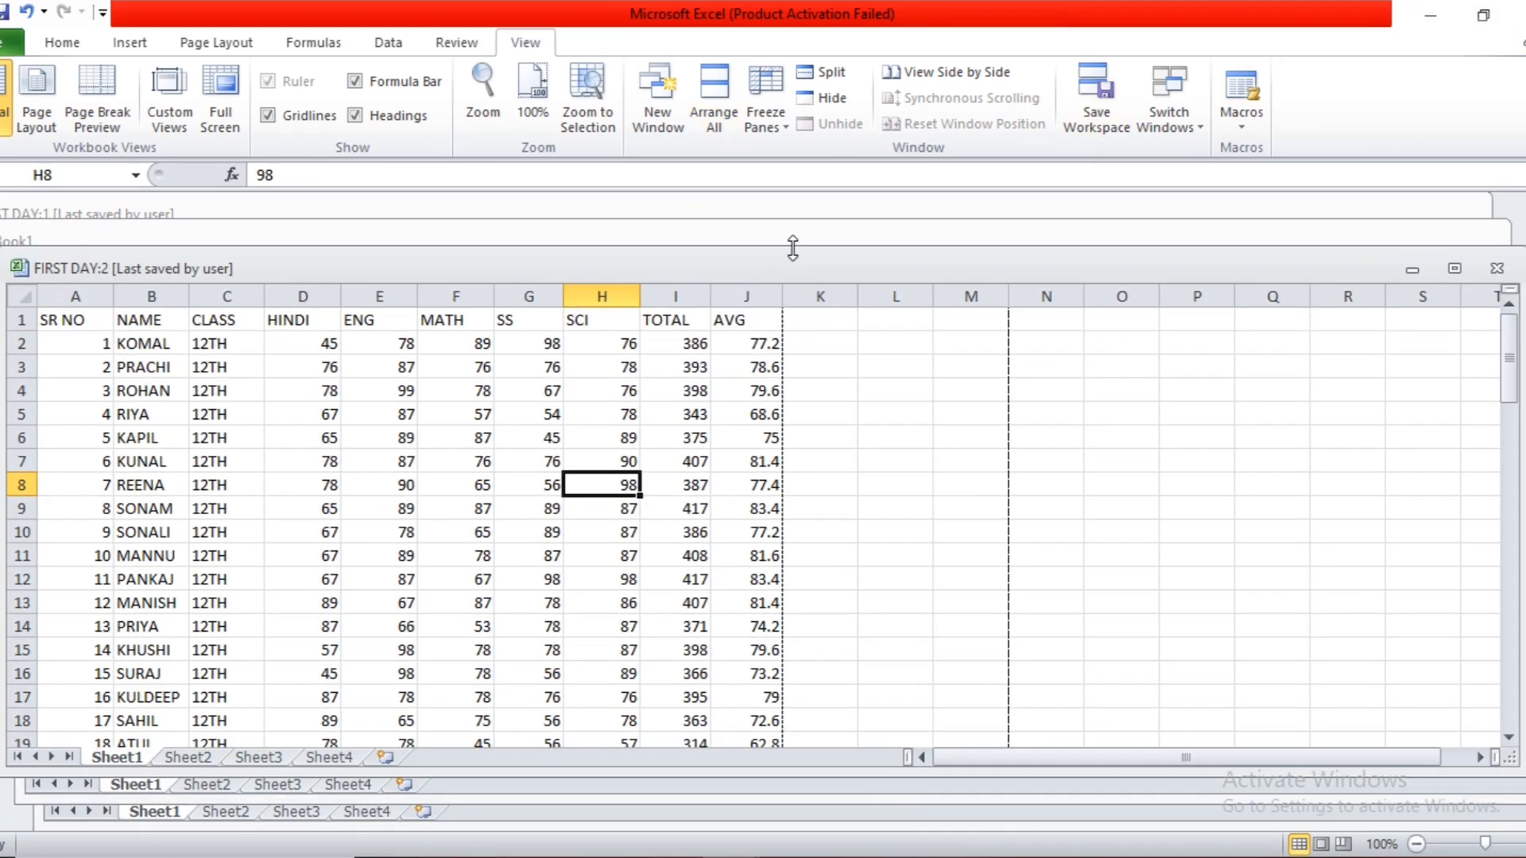
left_click(800, 240)
left_click(806, 210)
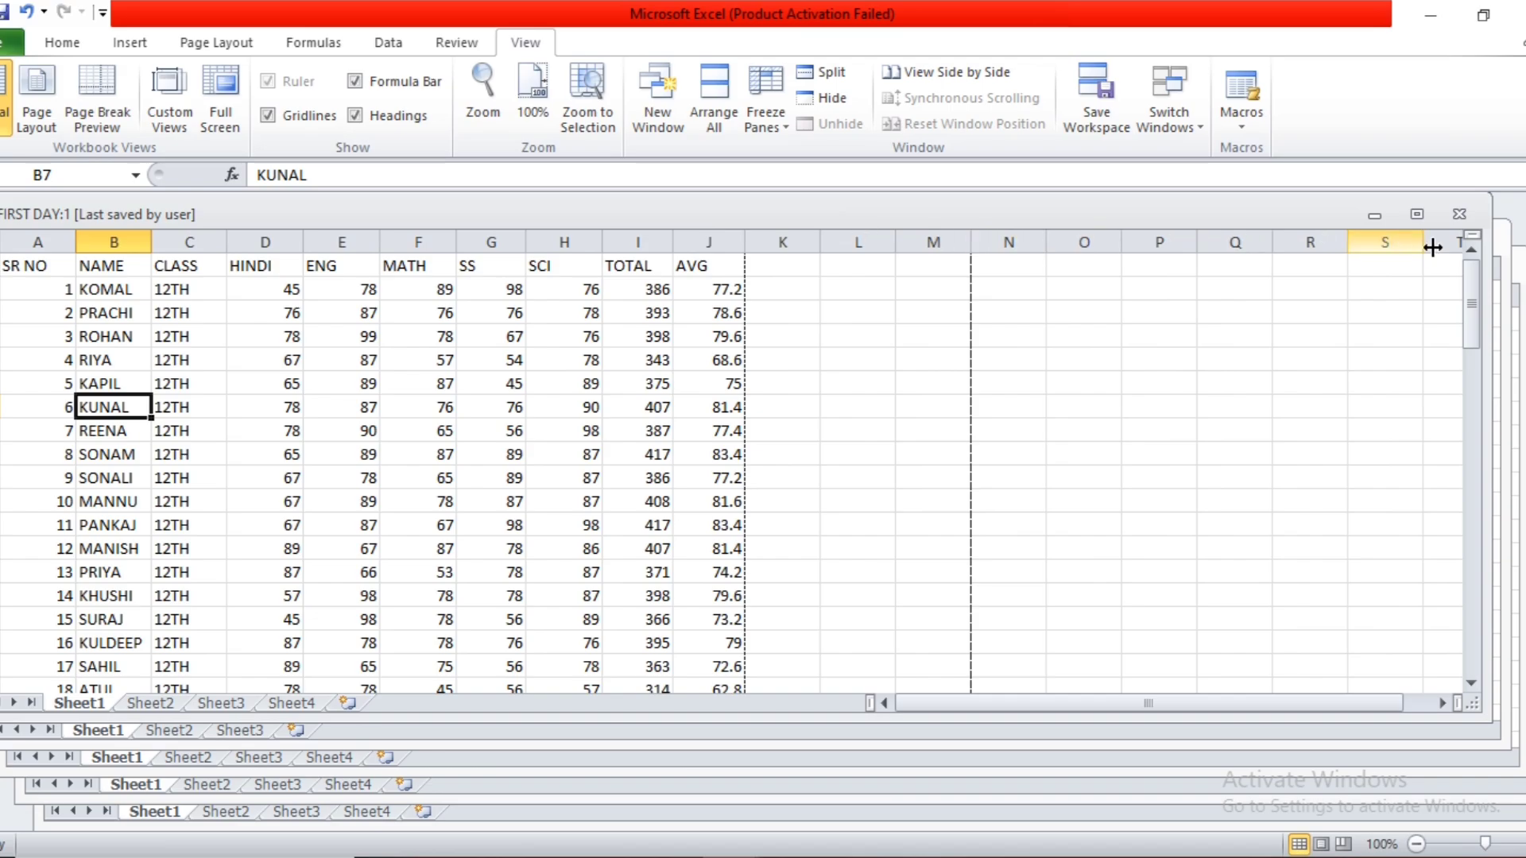
left_click(1416, 214)
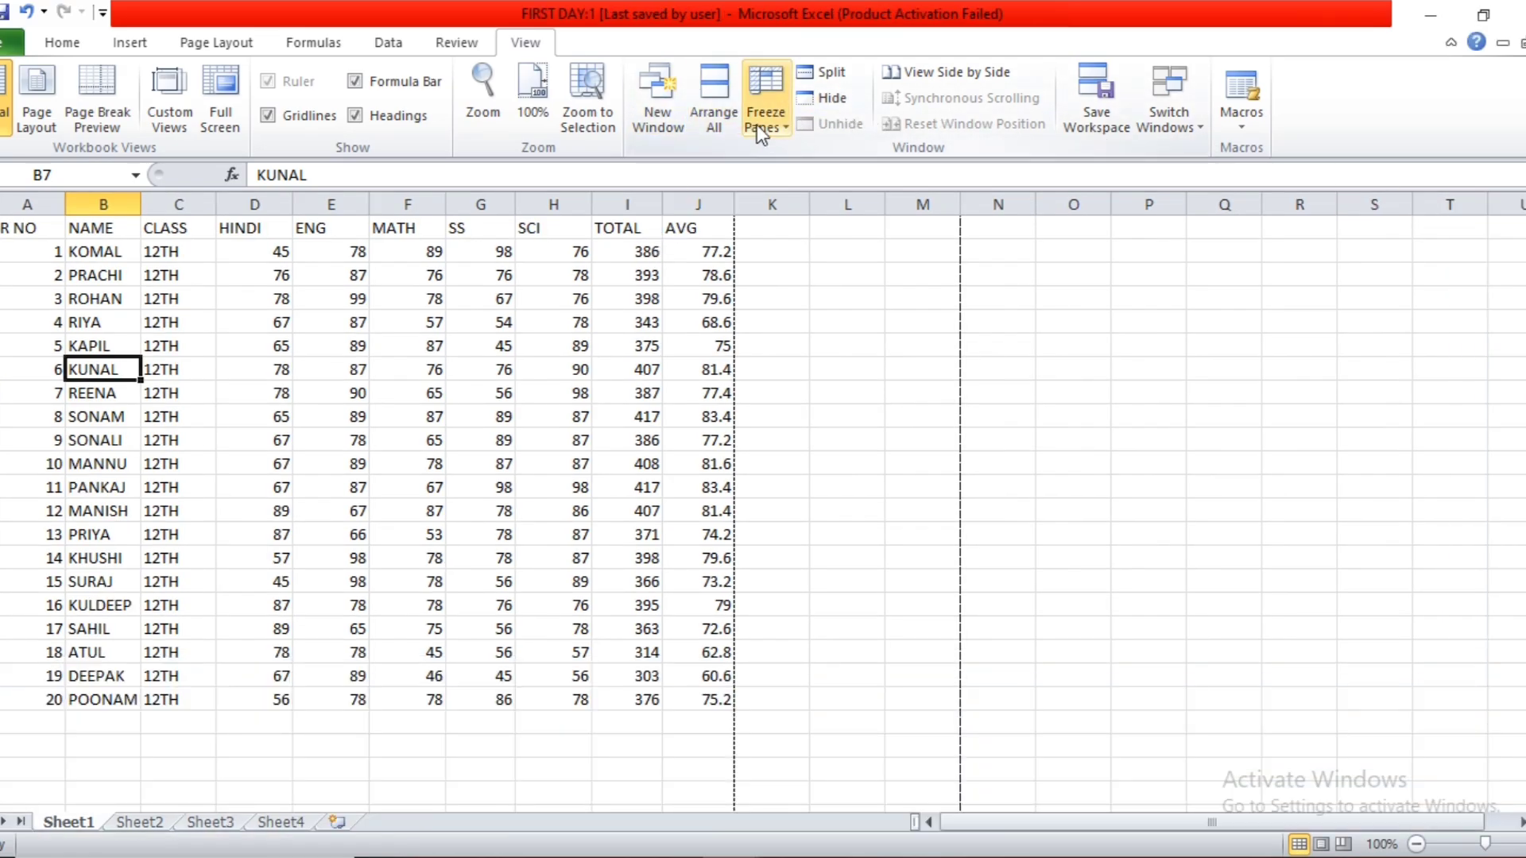
left_click(610, 342)
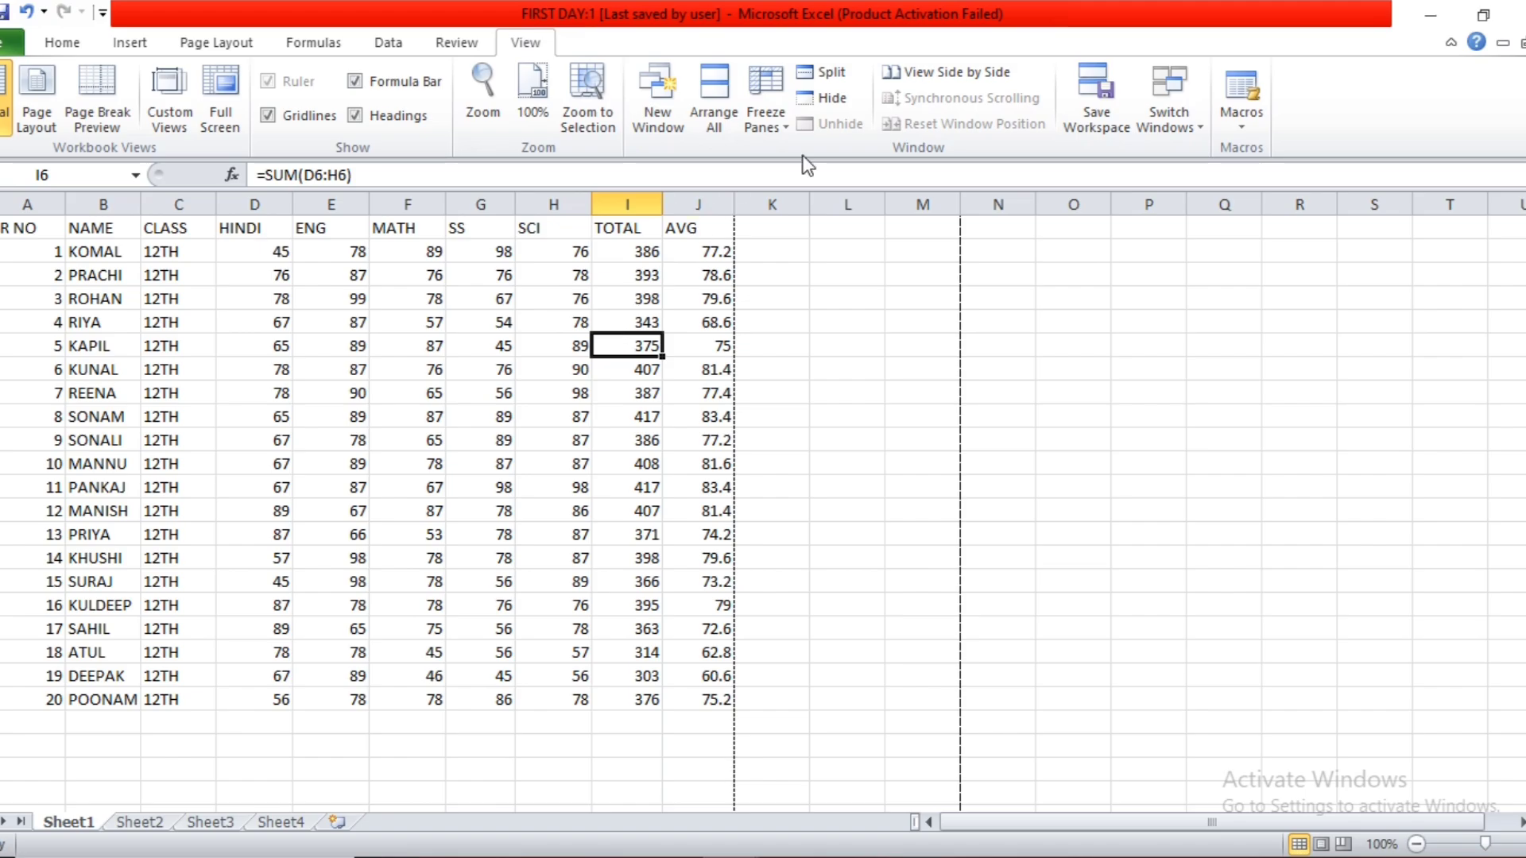
left_click(780, 112)
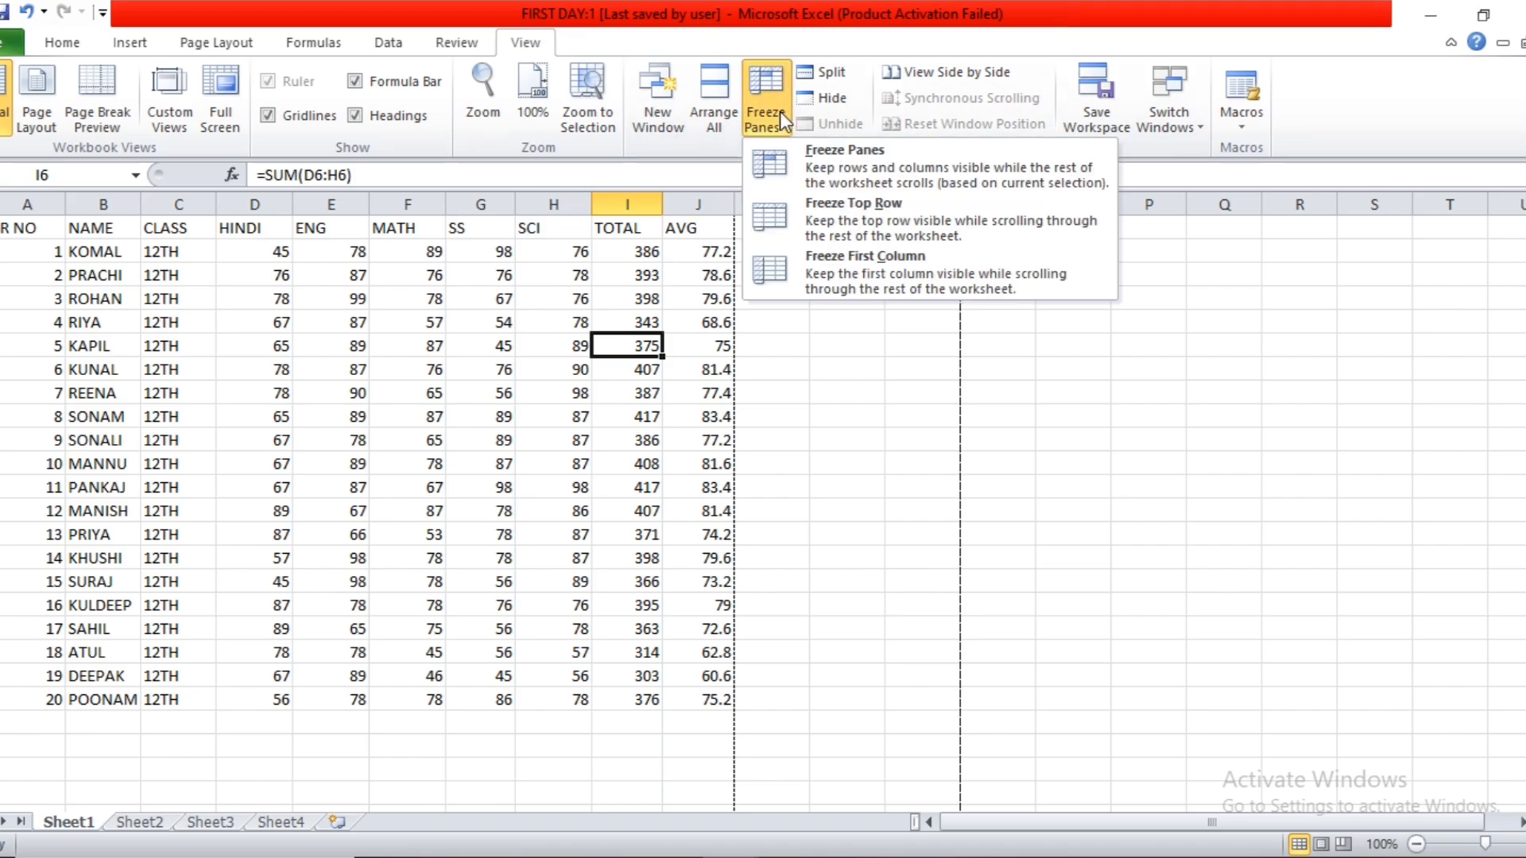
left_click(647, 270)
left_click(57, 323)
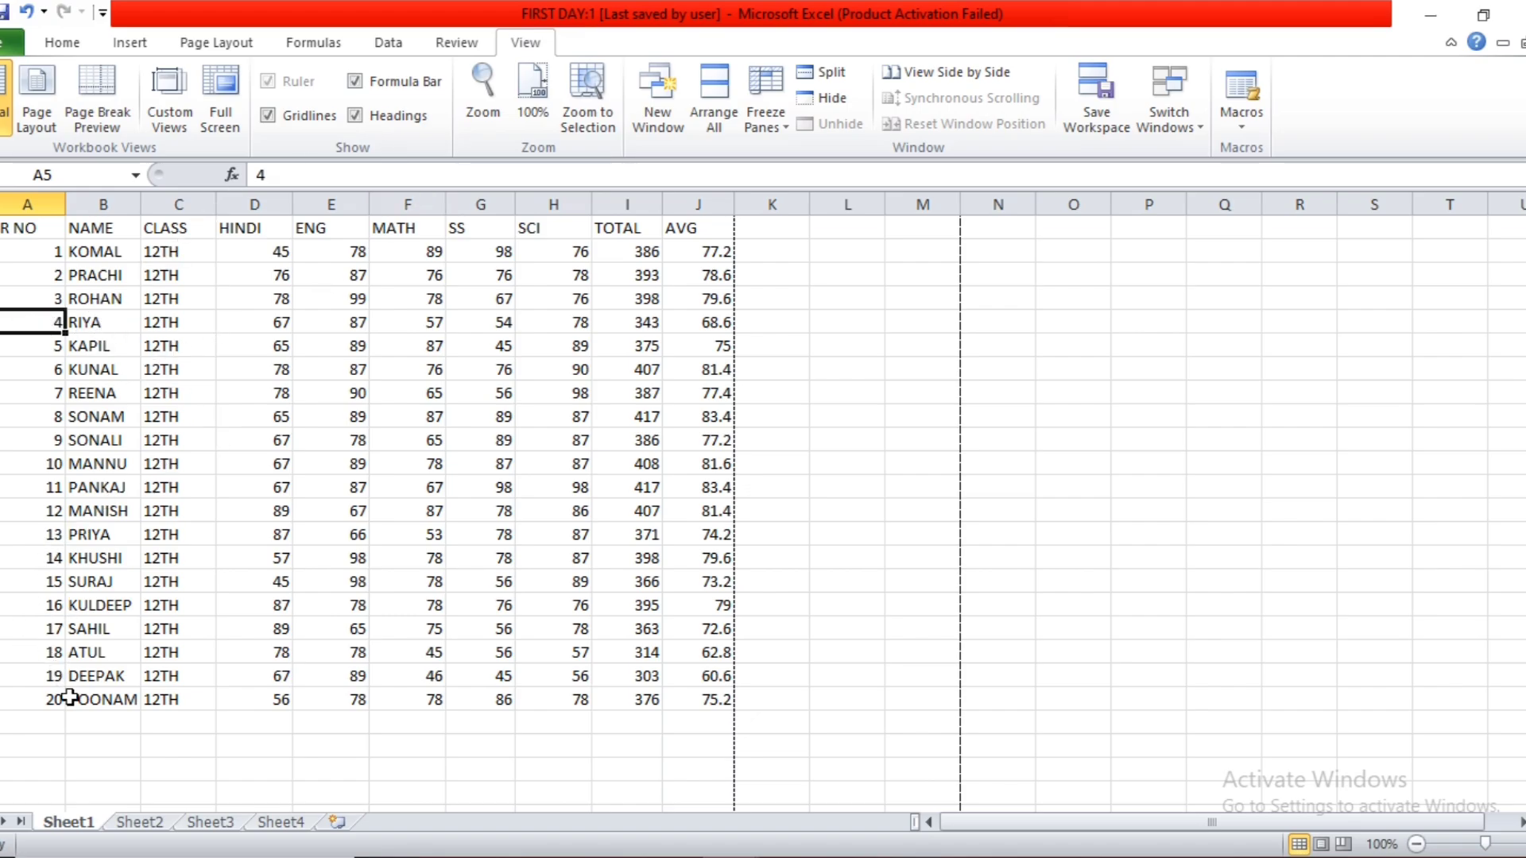
Enter serial number 21 in cell A22 below the list and extend the series down to 24 in A25.
left_click(54, 720)
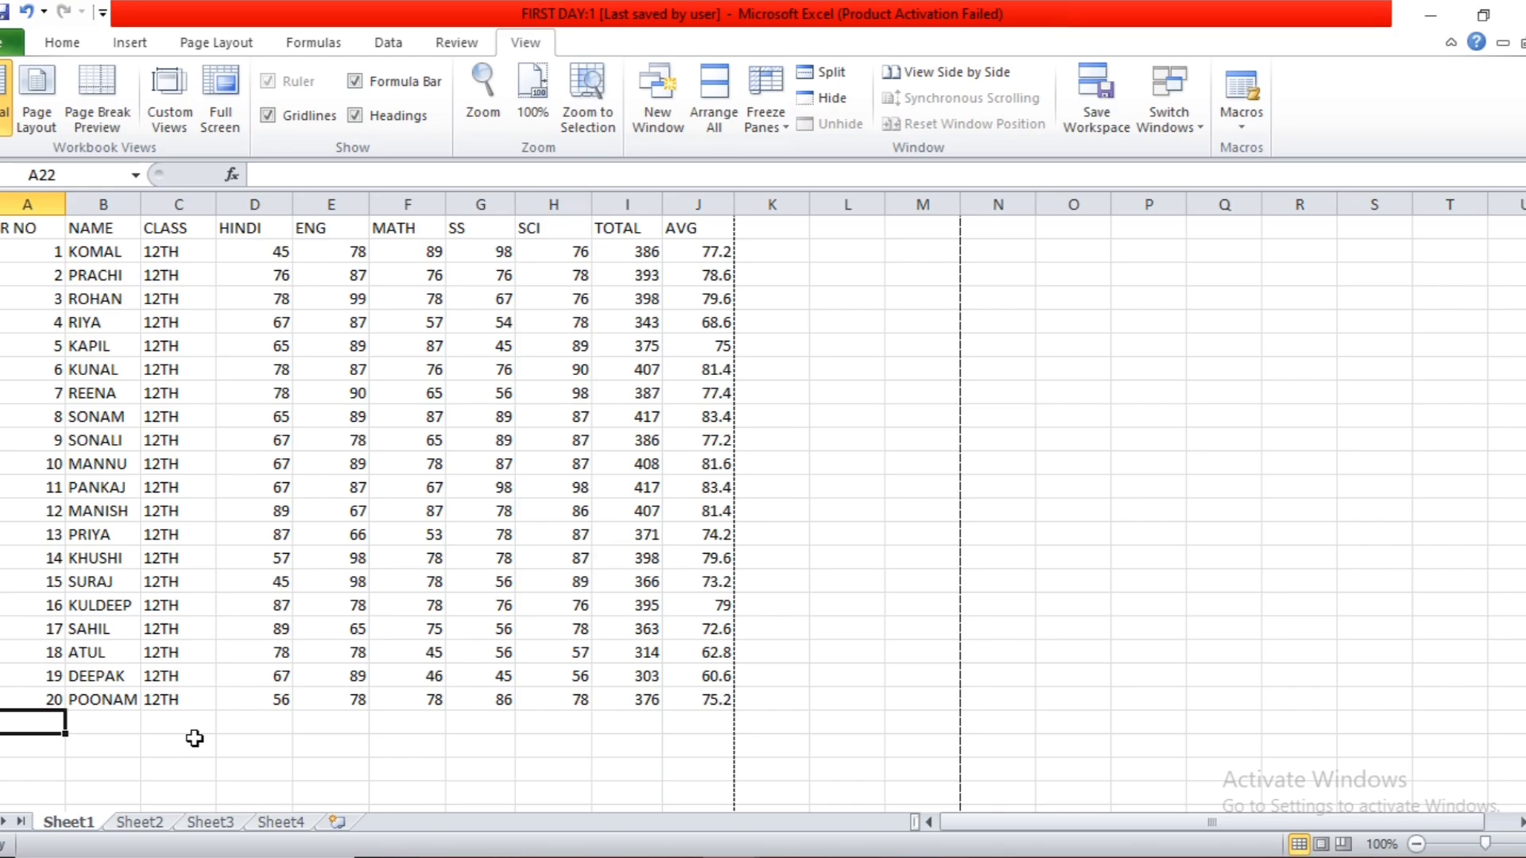
type("21")
key("Tab")
left_click(36, 699)
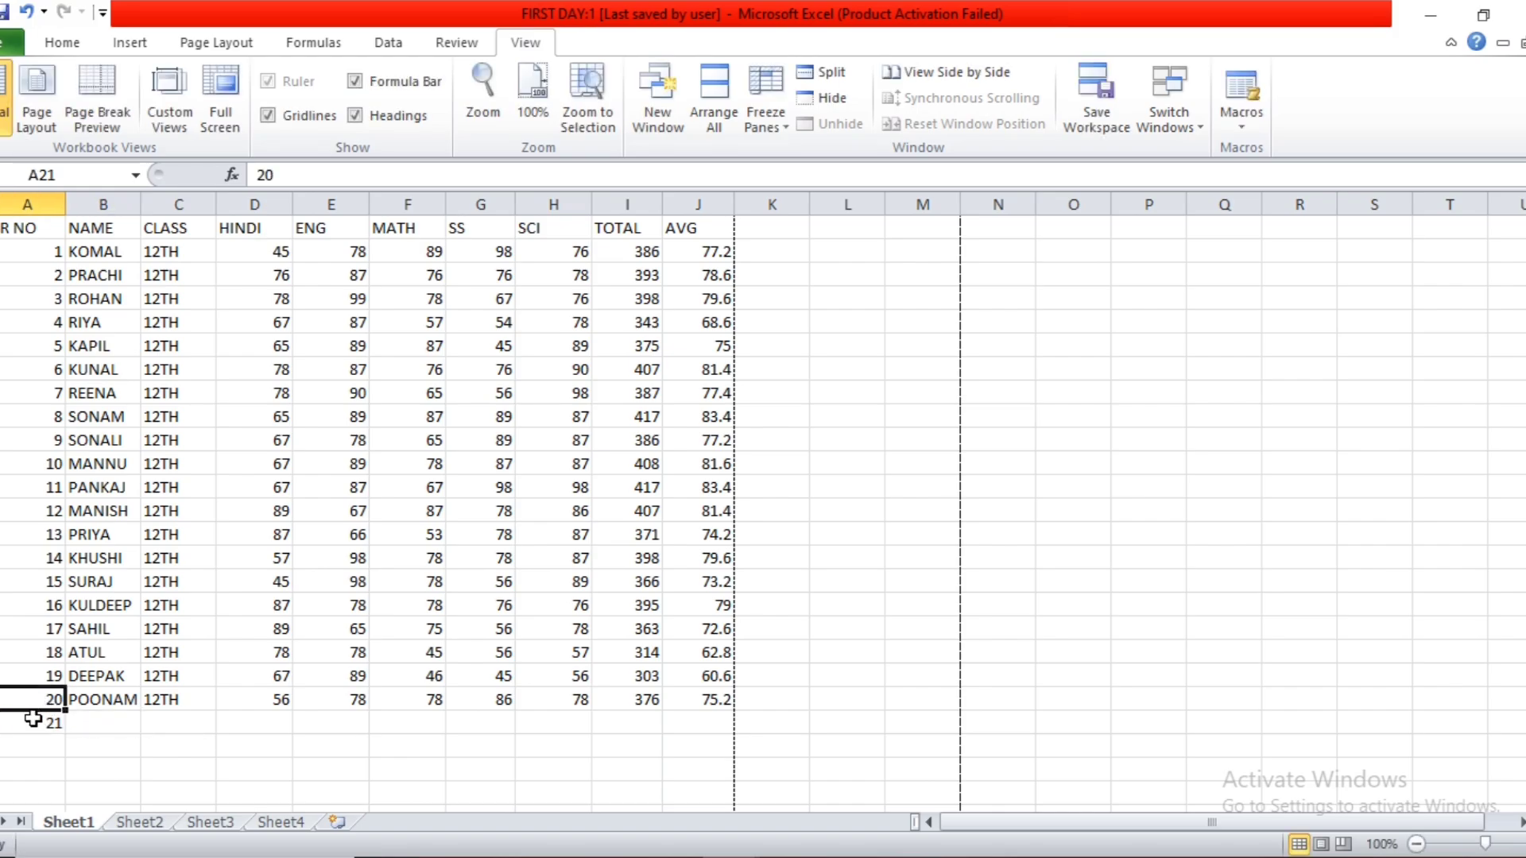
left_click(32, 717)
left_click_drag(64, 733, 65, 793)
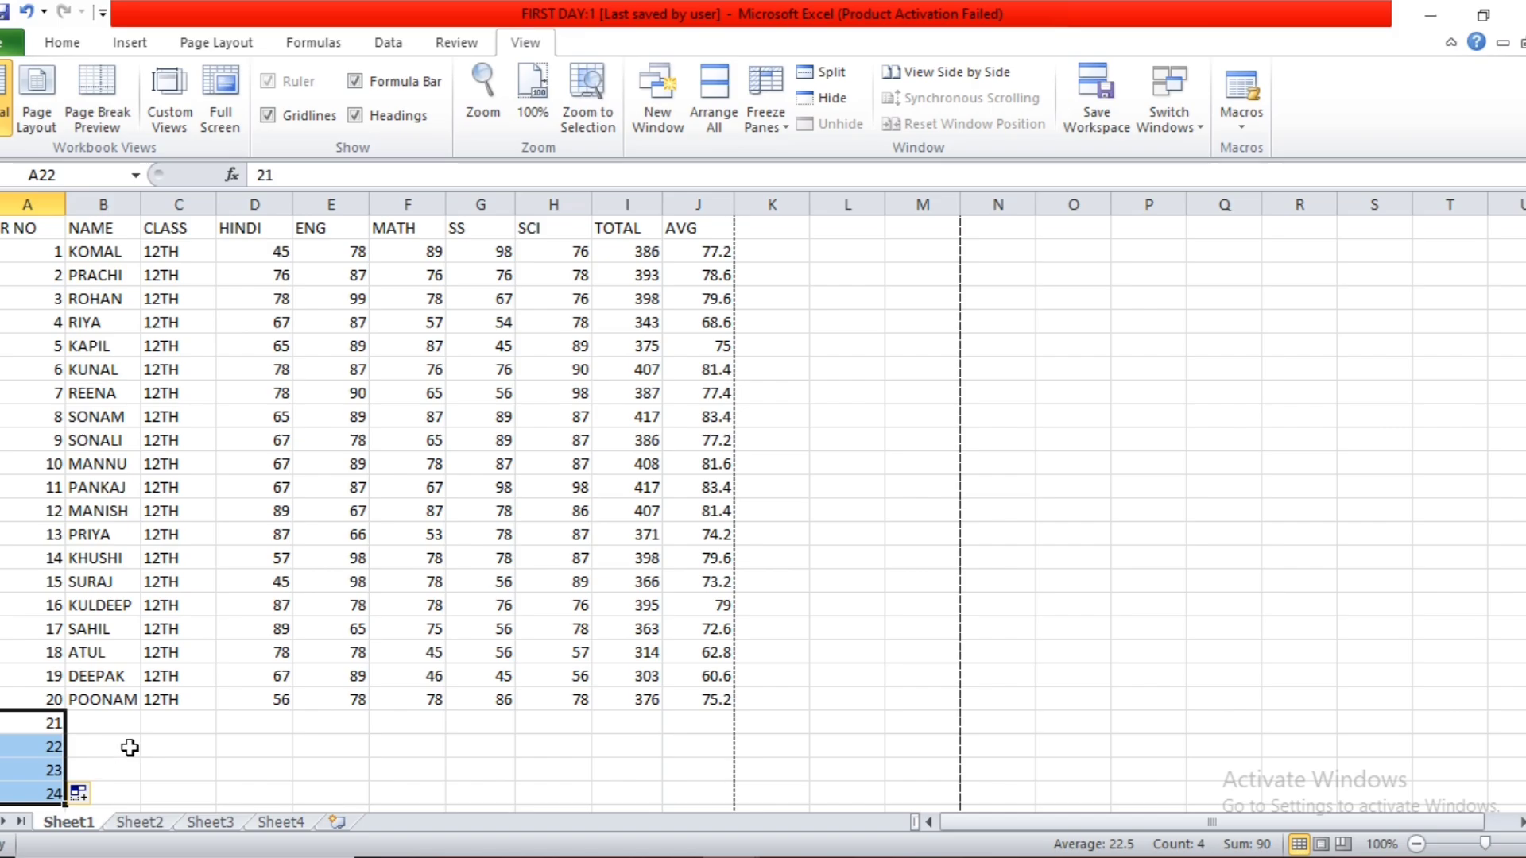
Freeze the panes at cell A5 so the rows above it stay fixed, and check the effect by scrolling the marks list.
scroll(129, 748, "down", 1)
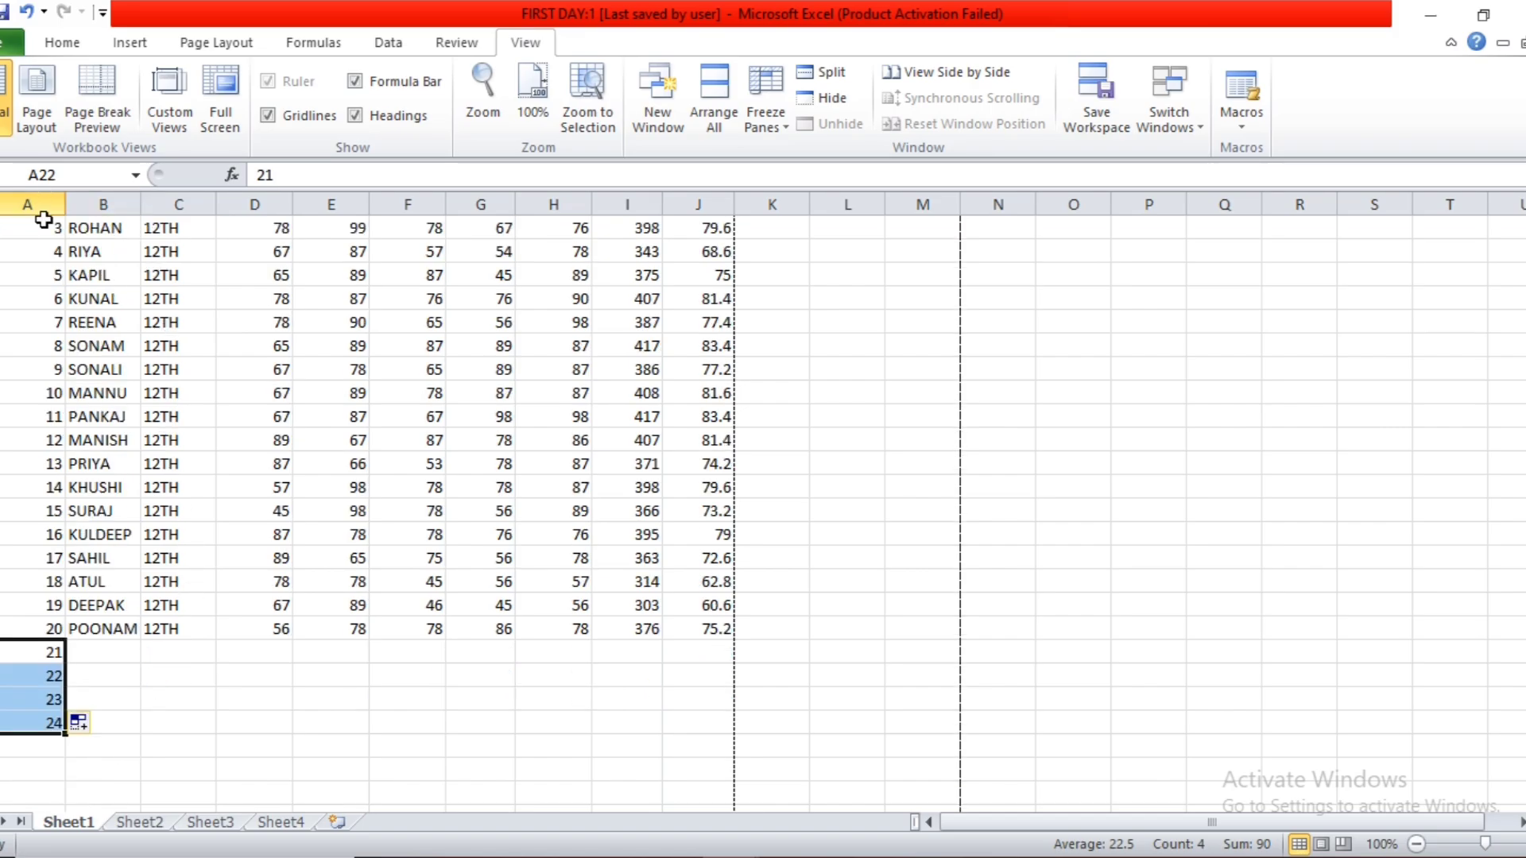
scroll(545, 364, "up", 1)
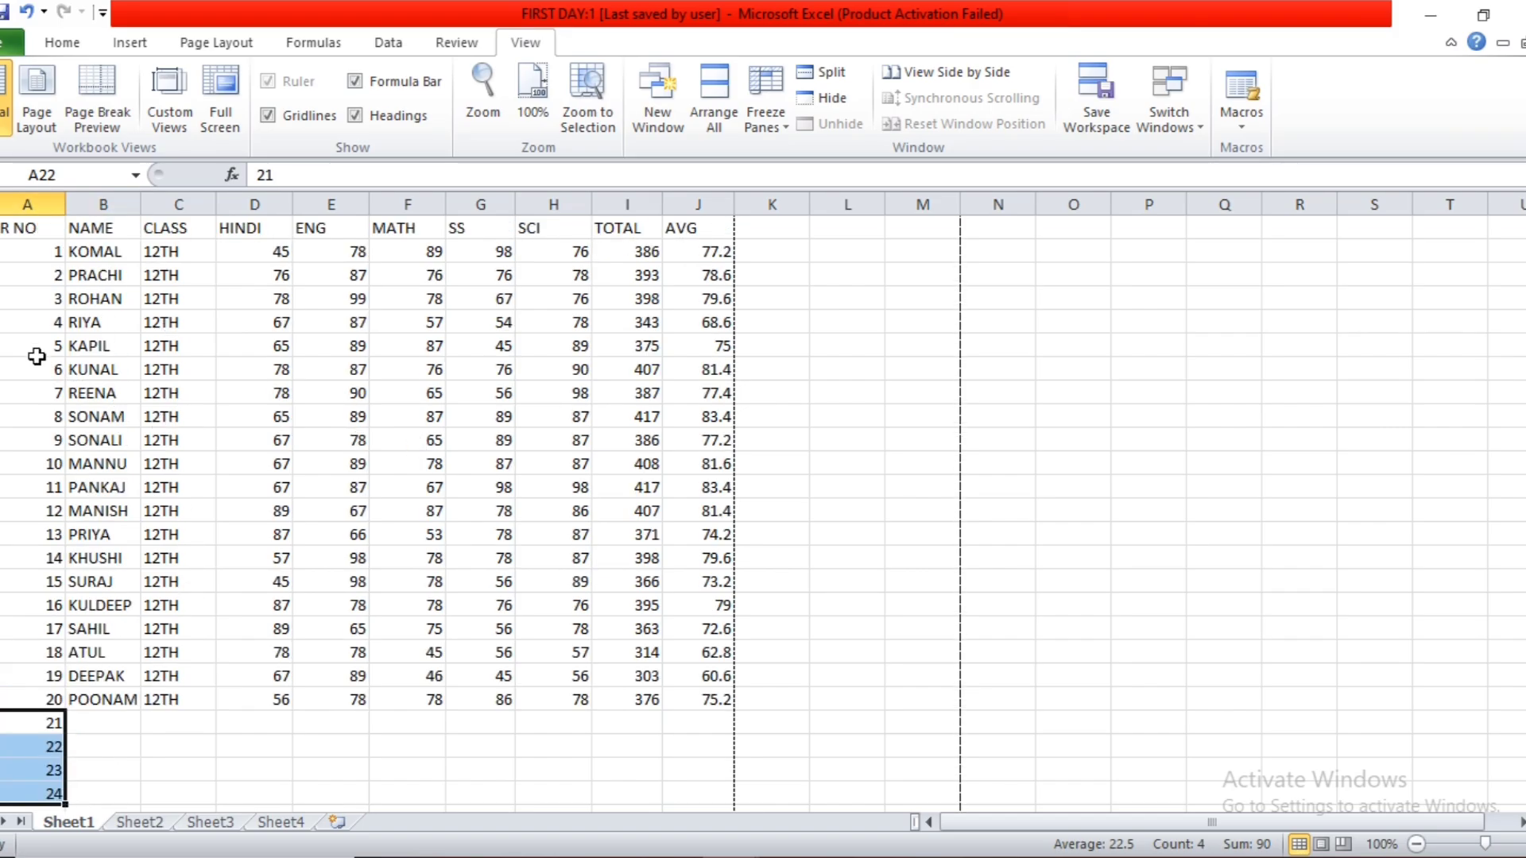
left_click(39, 328)
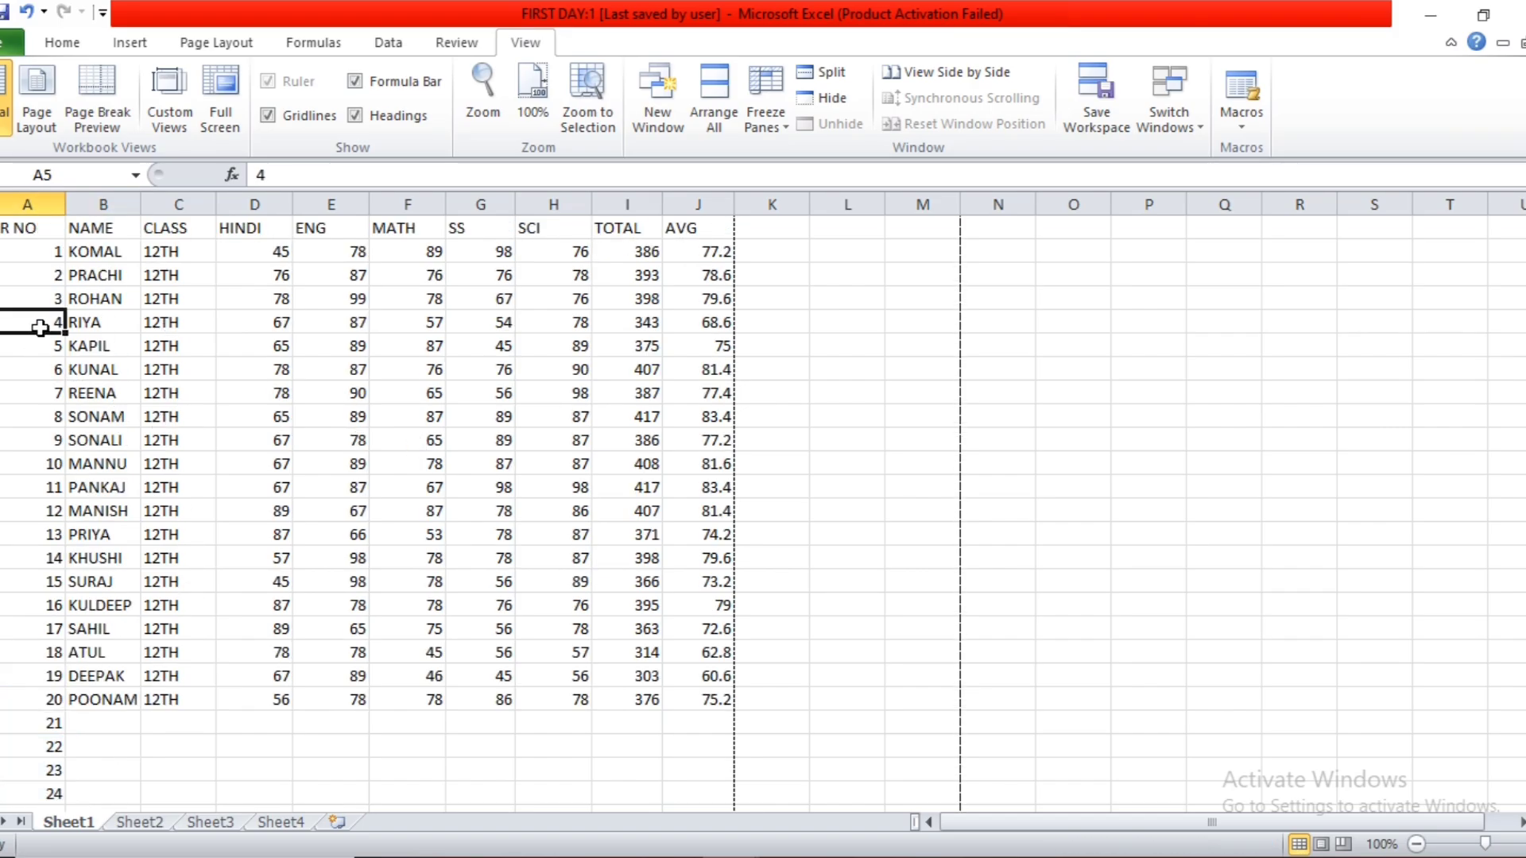
left_click(777, 127)
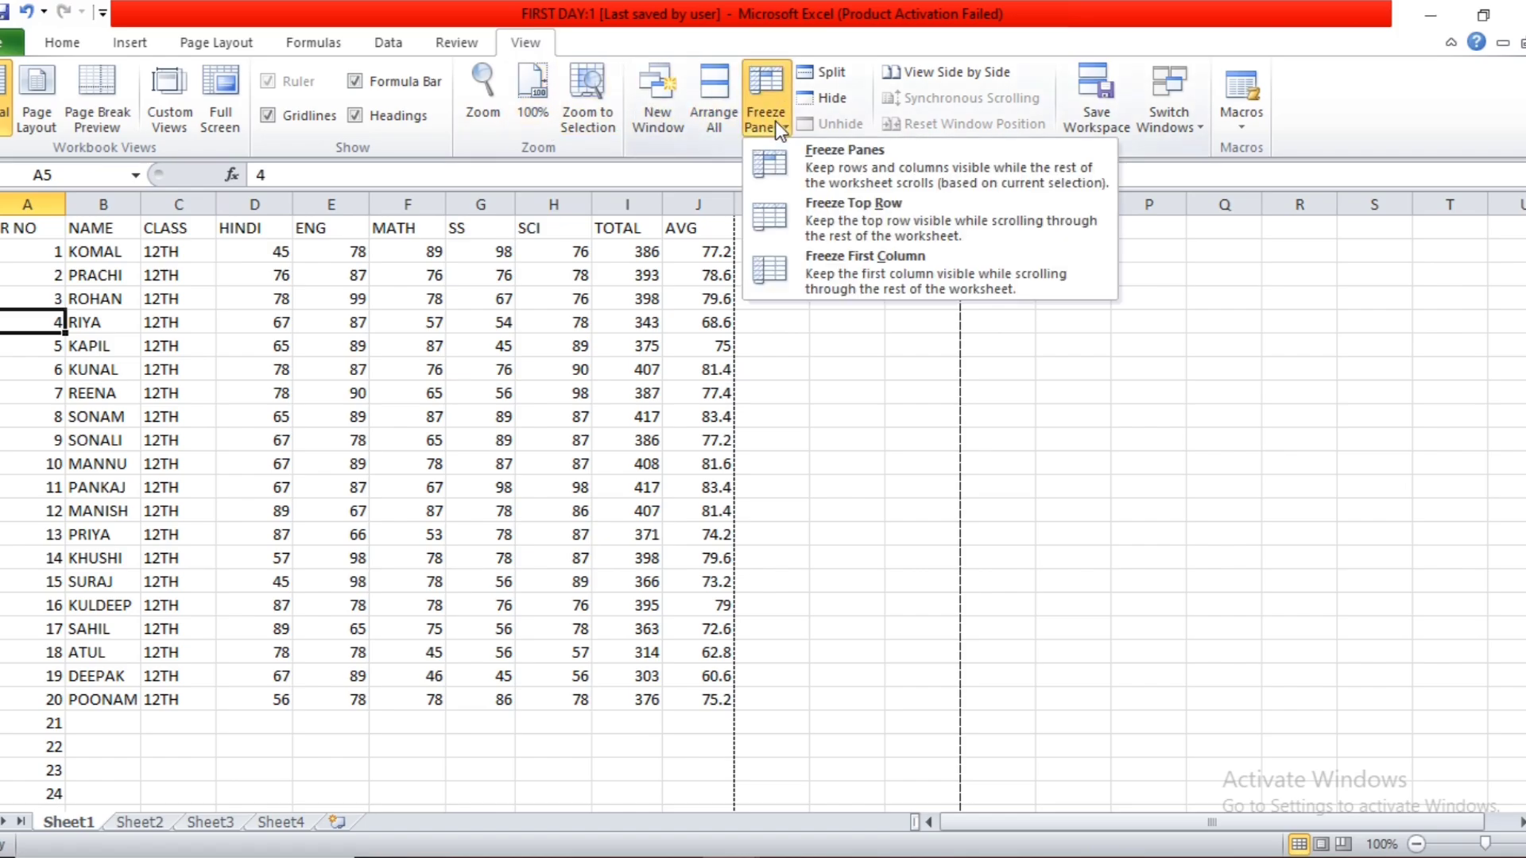
left_click(793, 165)
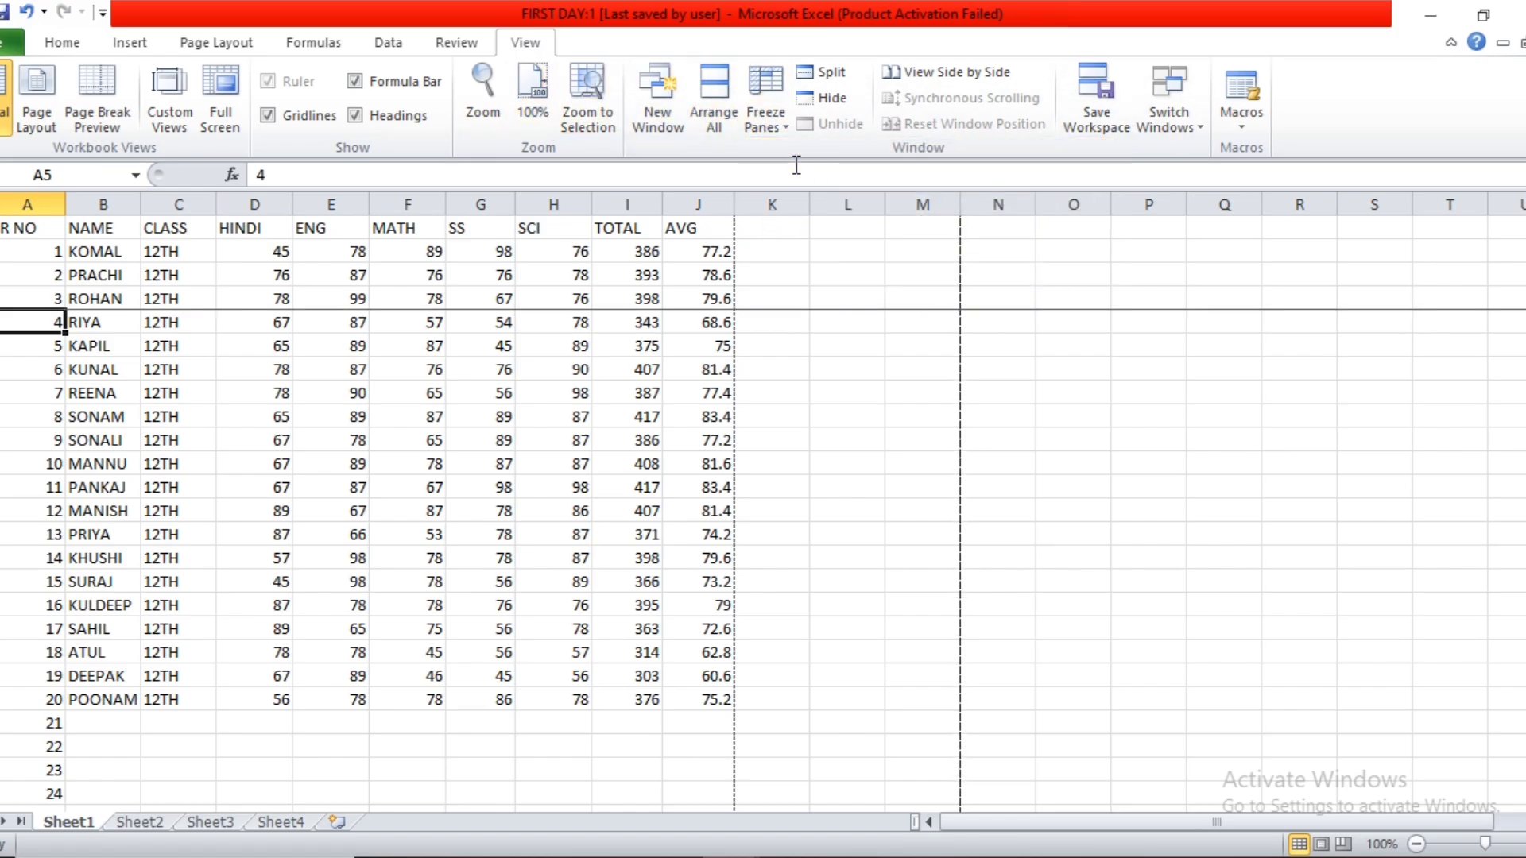
left_click(721, 343)
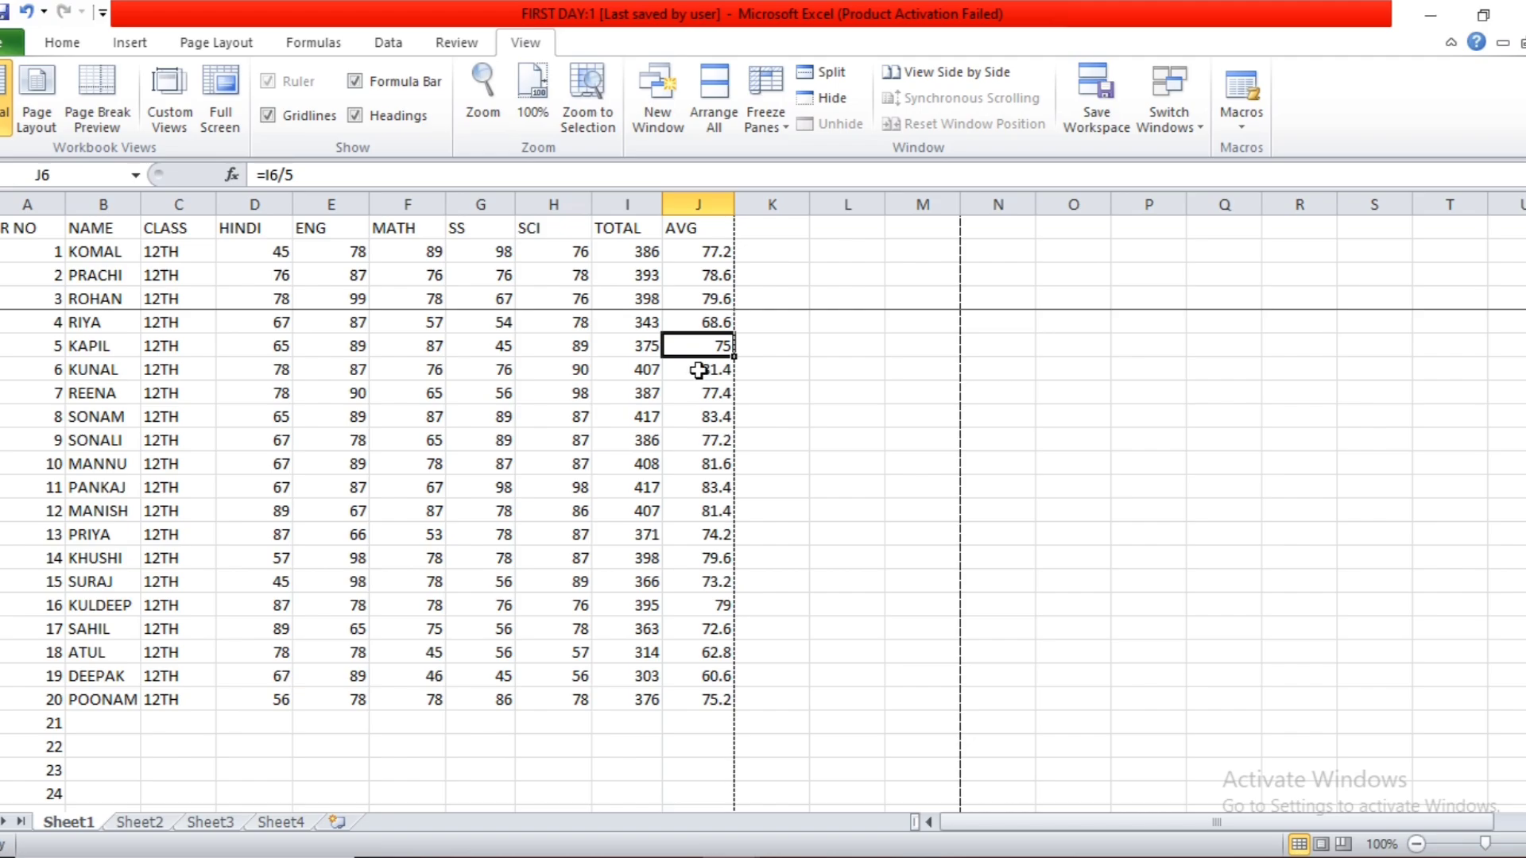
scroll(557, 488, "down", 5)
scroll(556, 487, "up", 5)
scroll(554, 488, "down", 4)
scroll(554, 488, "up", 5)
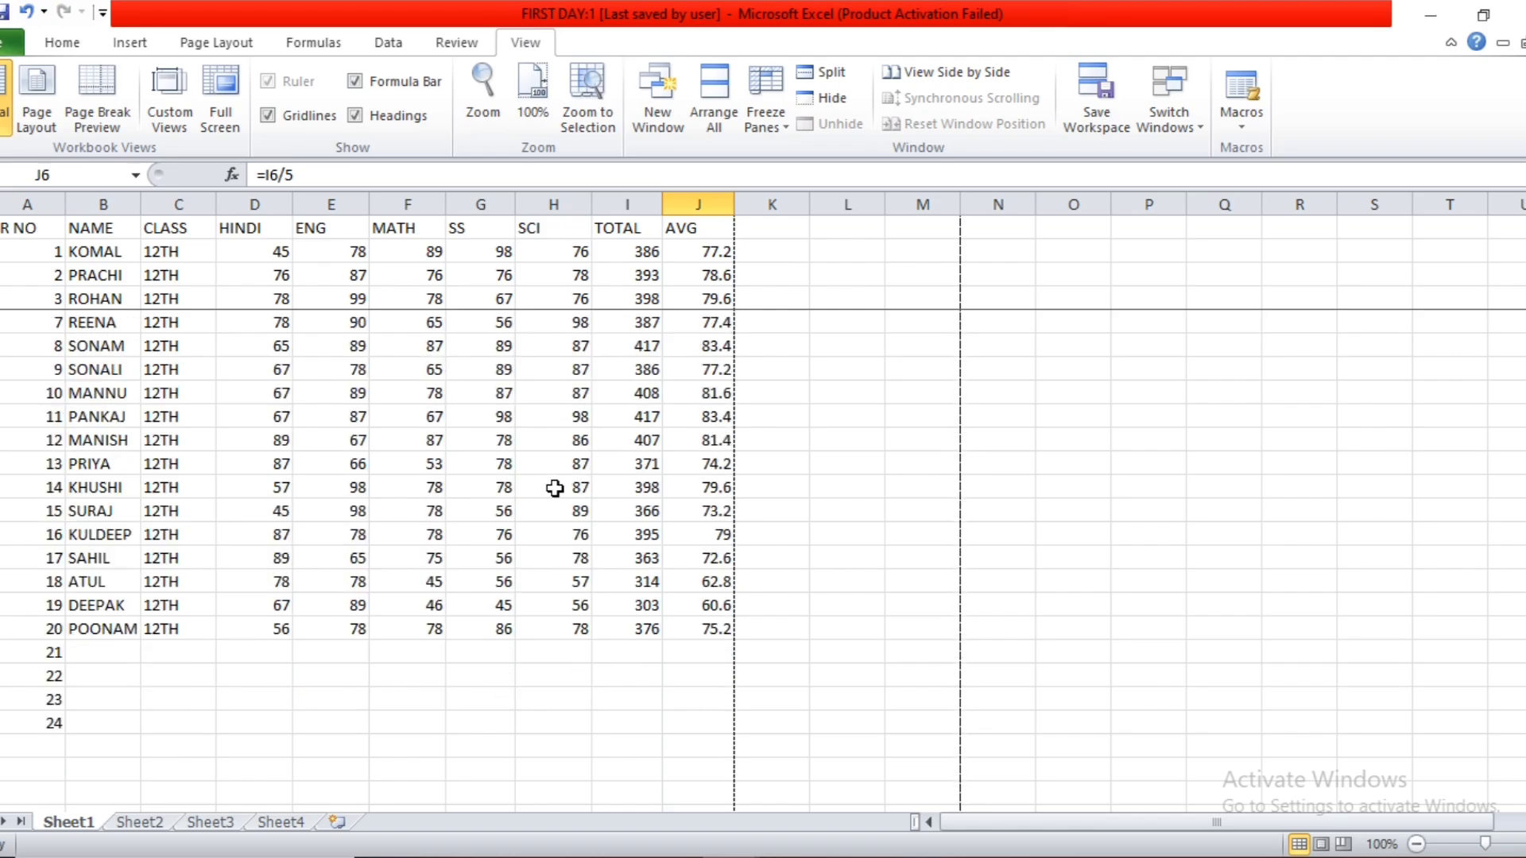
Unfreeze the panes and check that the whole marks list scrolls.
left_click(774, 116)
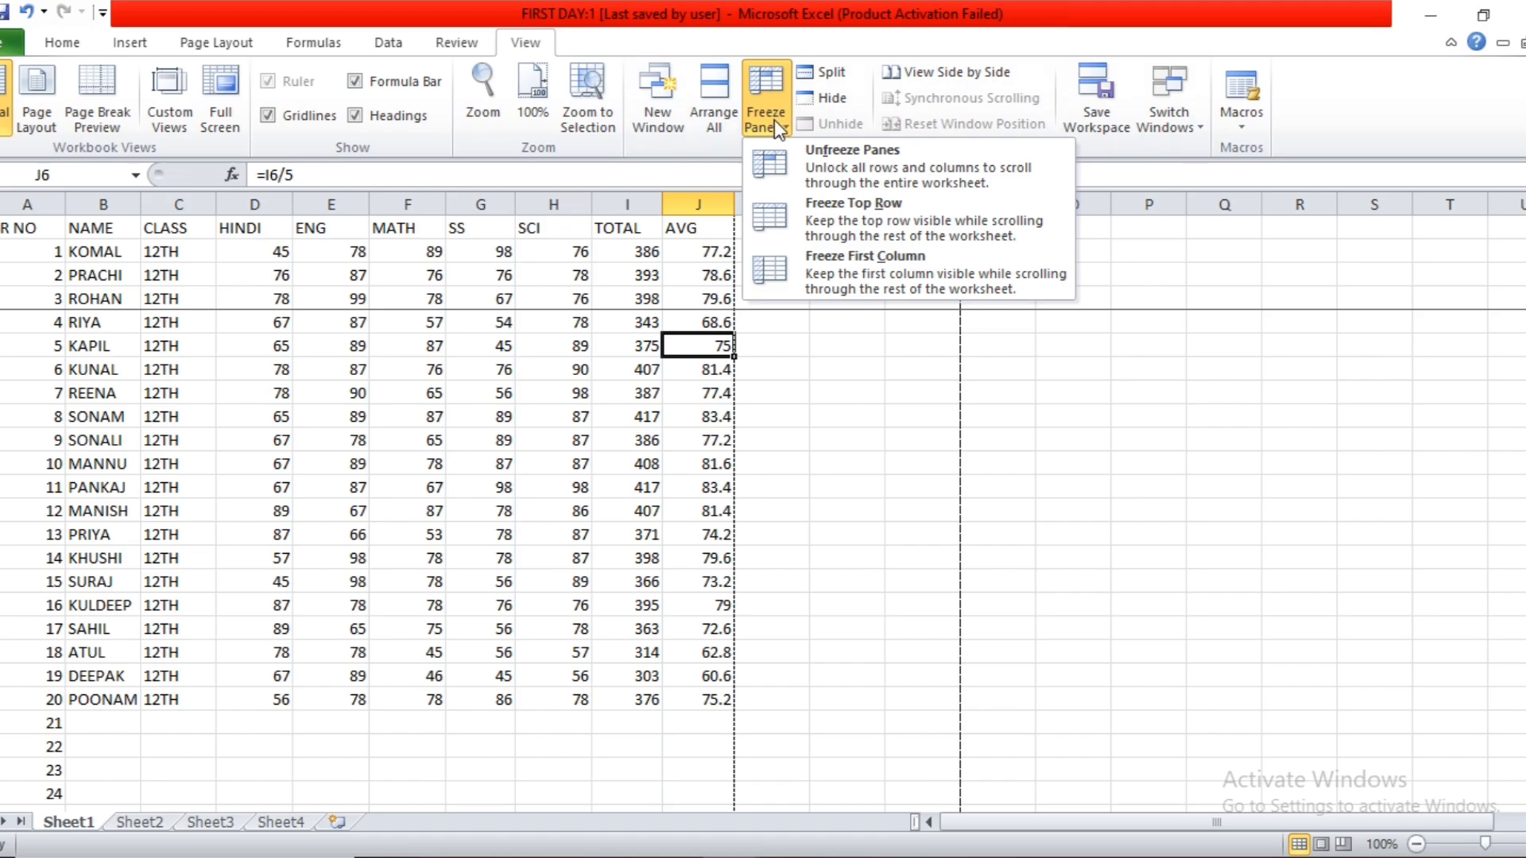
left_click(845, 190)
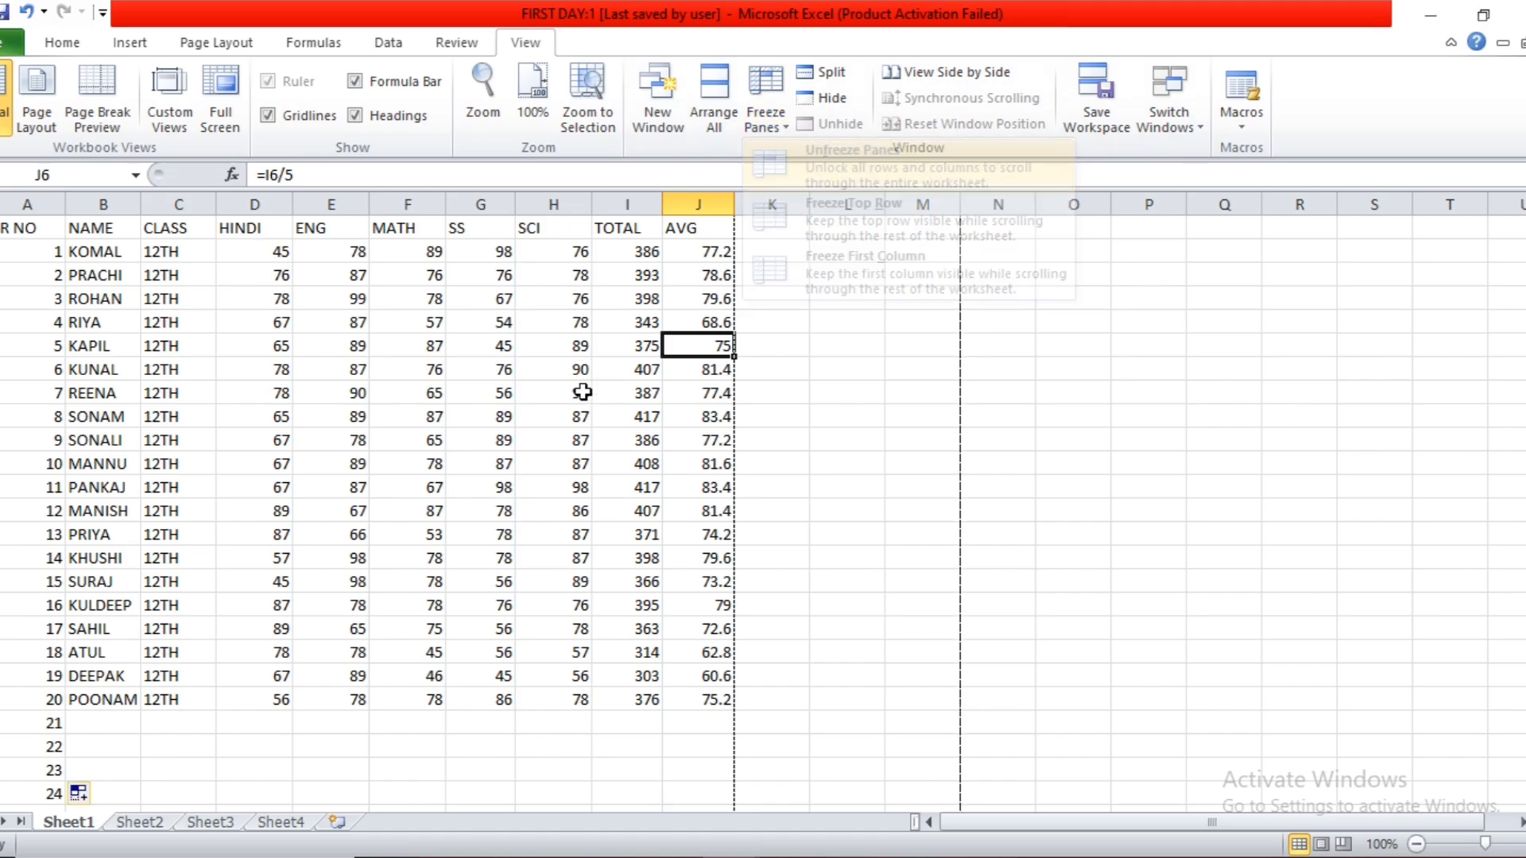
scroll(571, 400, "down", 3)
scroll(571, 399, "up", 3)
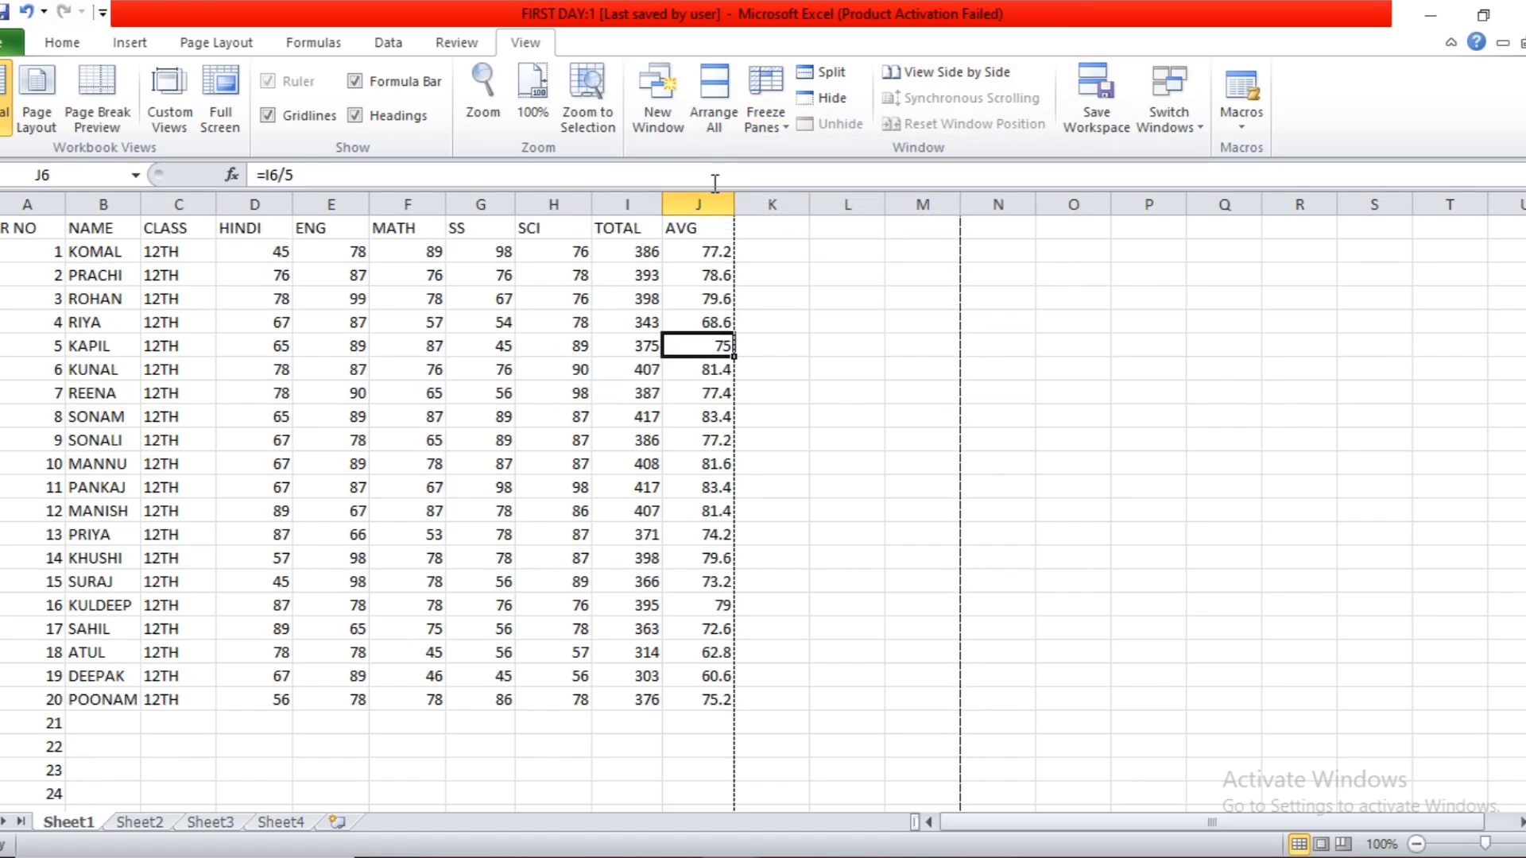
Freeze the top row and check the heading row while scrolling through the marks list.
left_click(779, 121)
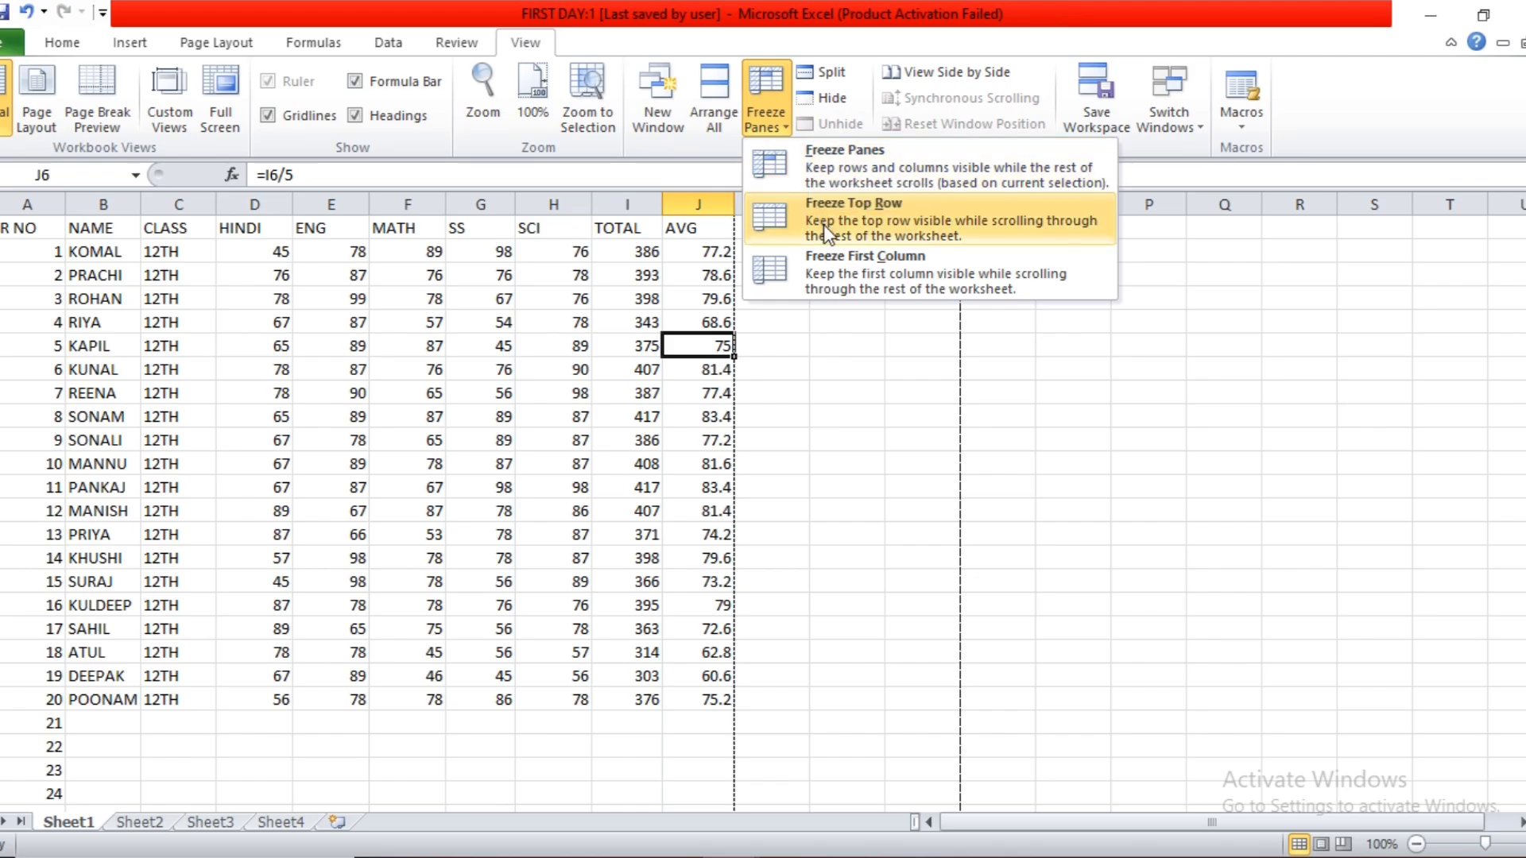
left_click(804, 484)
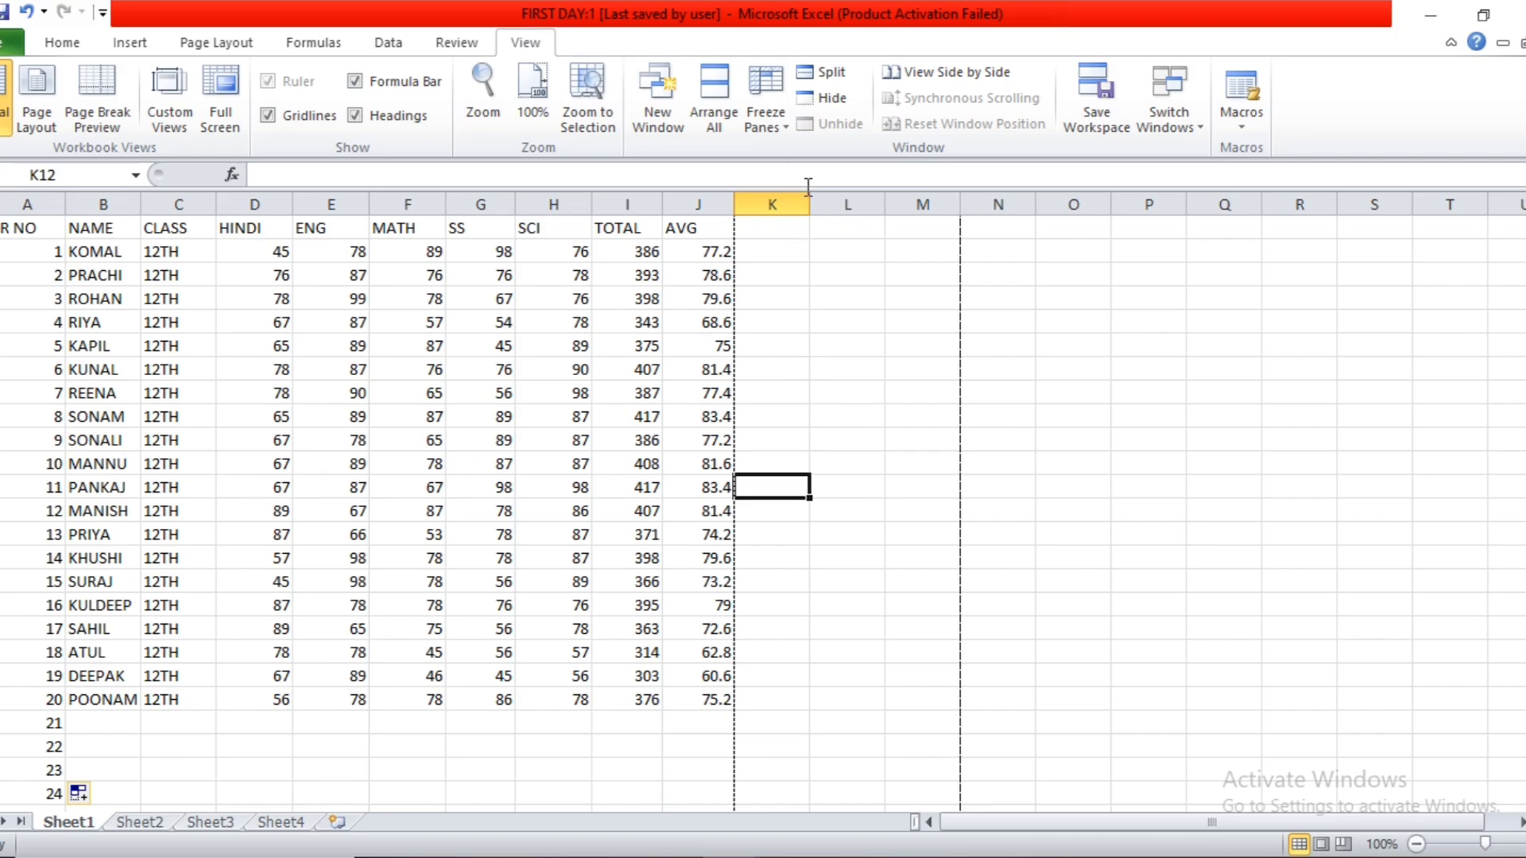
left_click(773, 119)
left_click(812, 218)
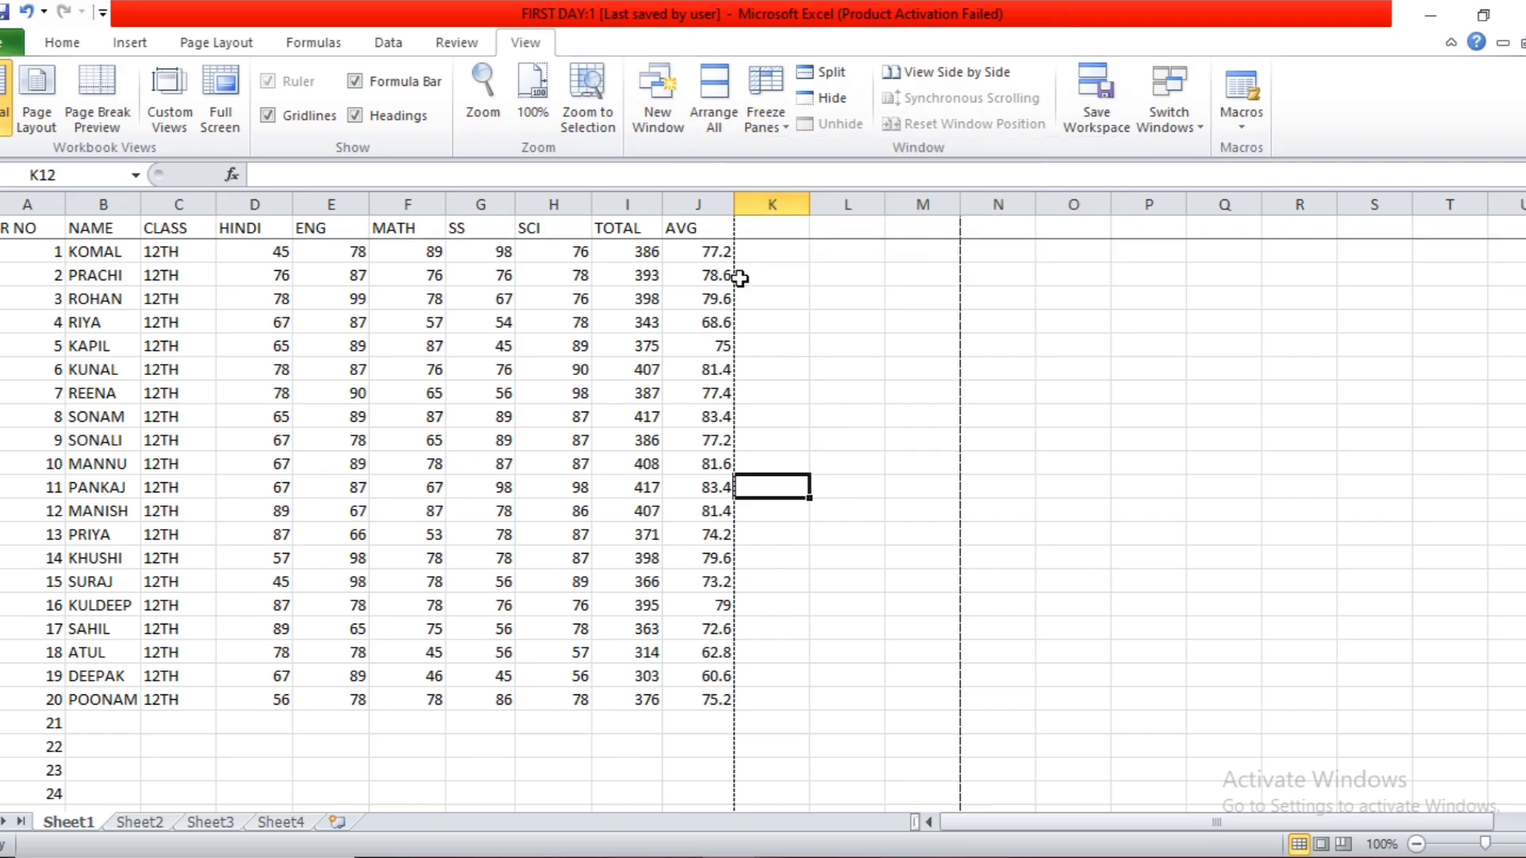
left_click(698, 299)
scroll(693, 310, "down", 3)
scroll(693, 310, "down", 3)
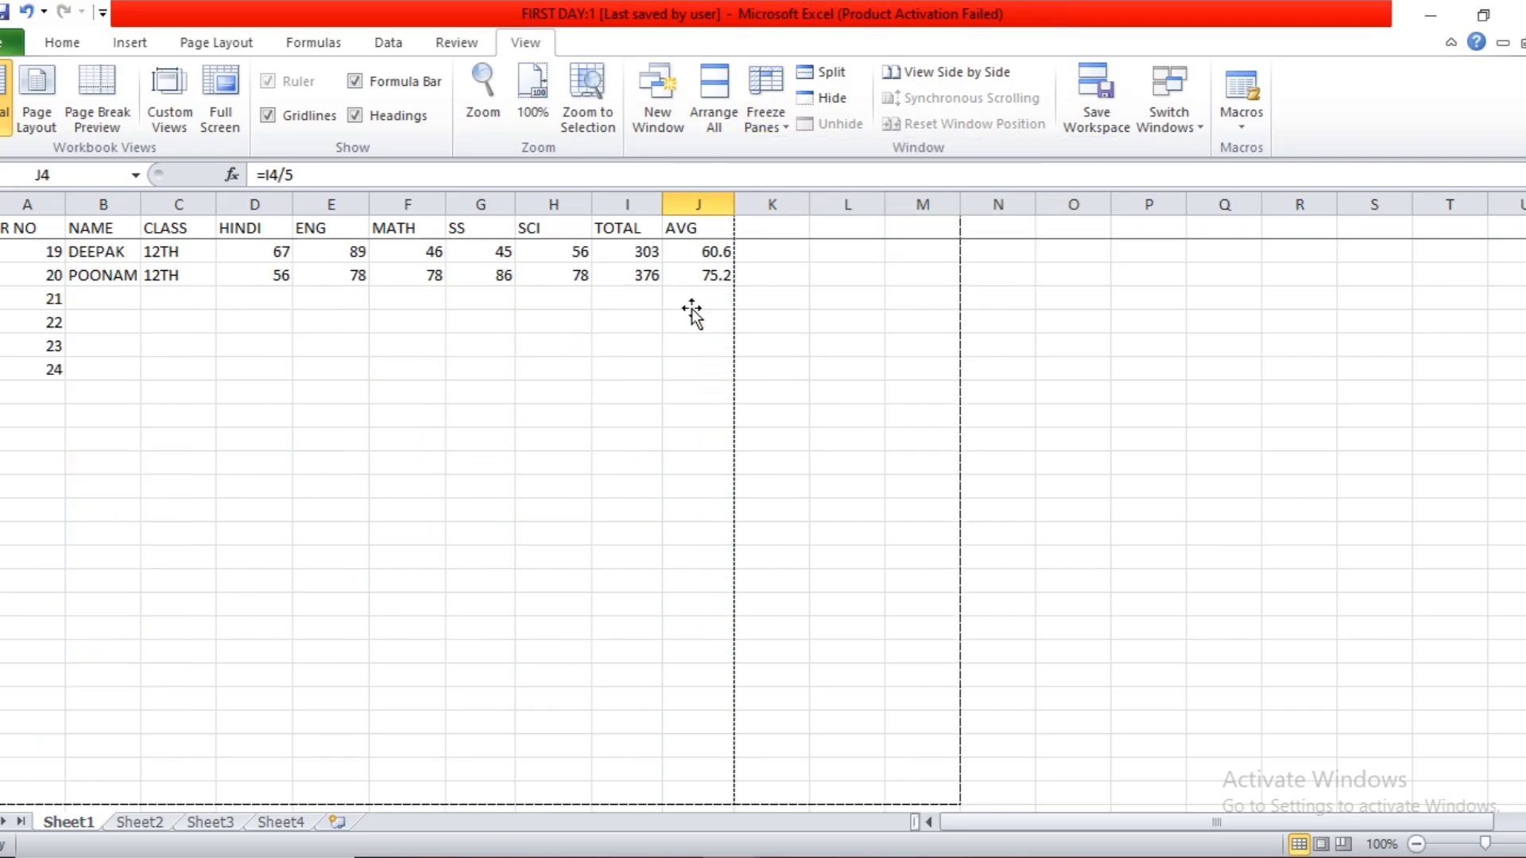
scroll(693, 310, "up", 6)
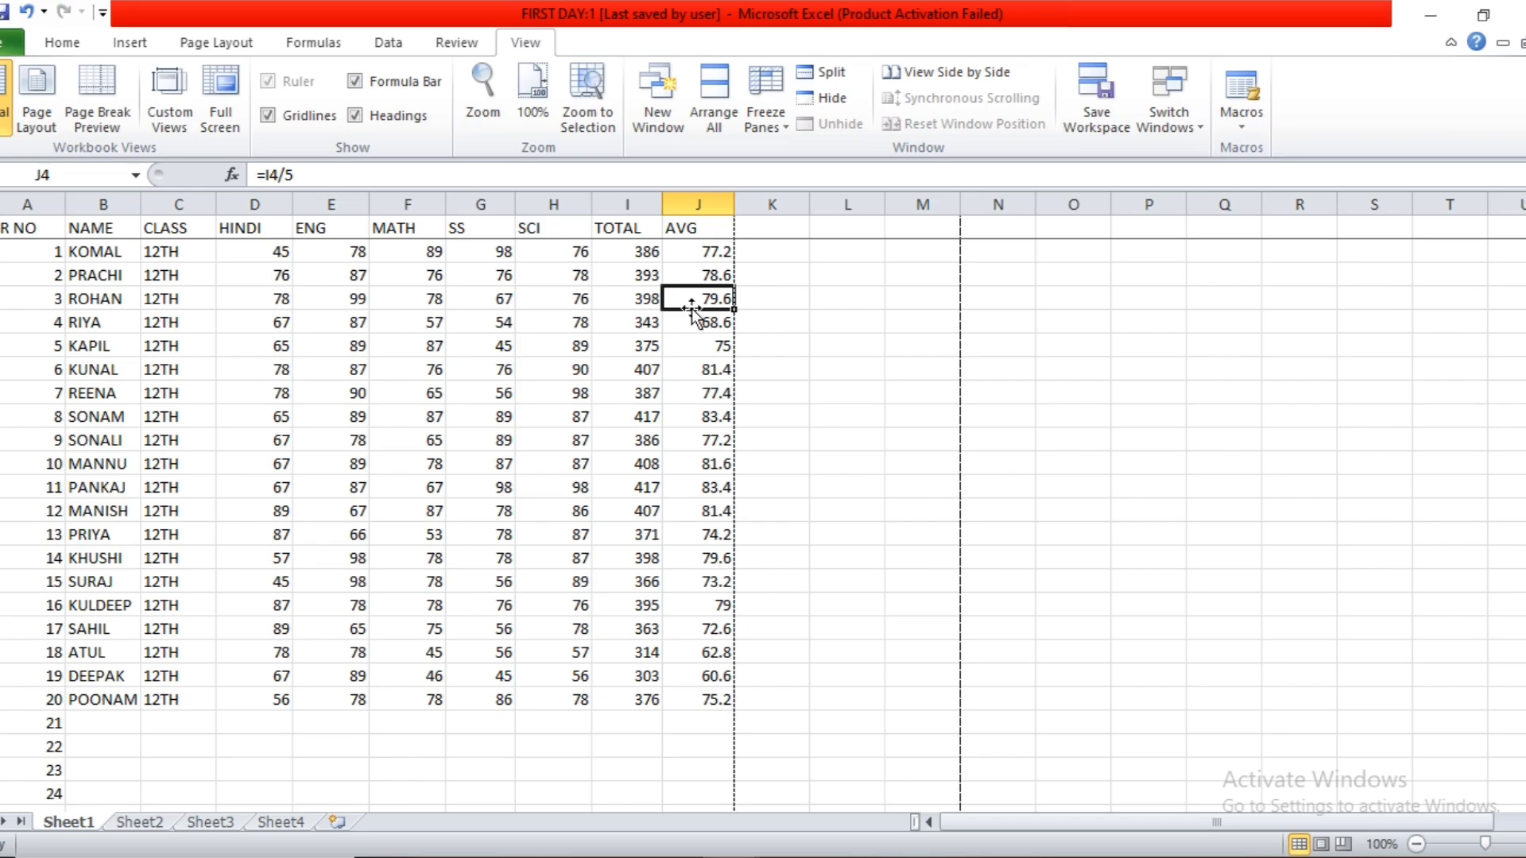
Unfreeze the top row and freeze the first column of the marks sheet instead.
left_click(766, 129)
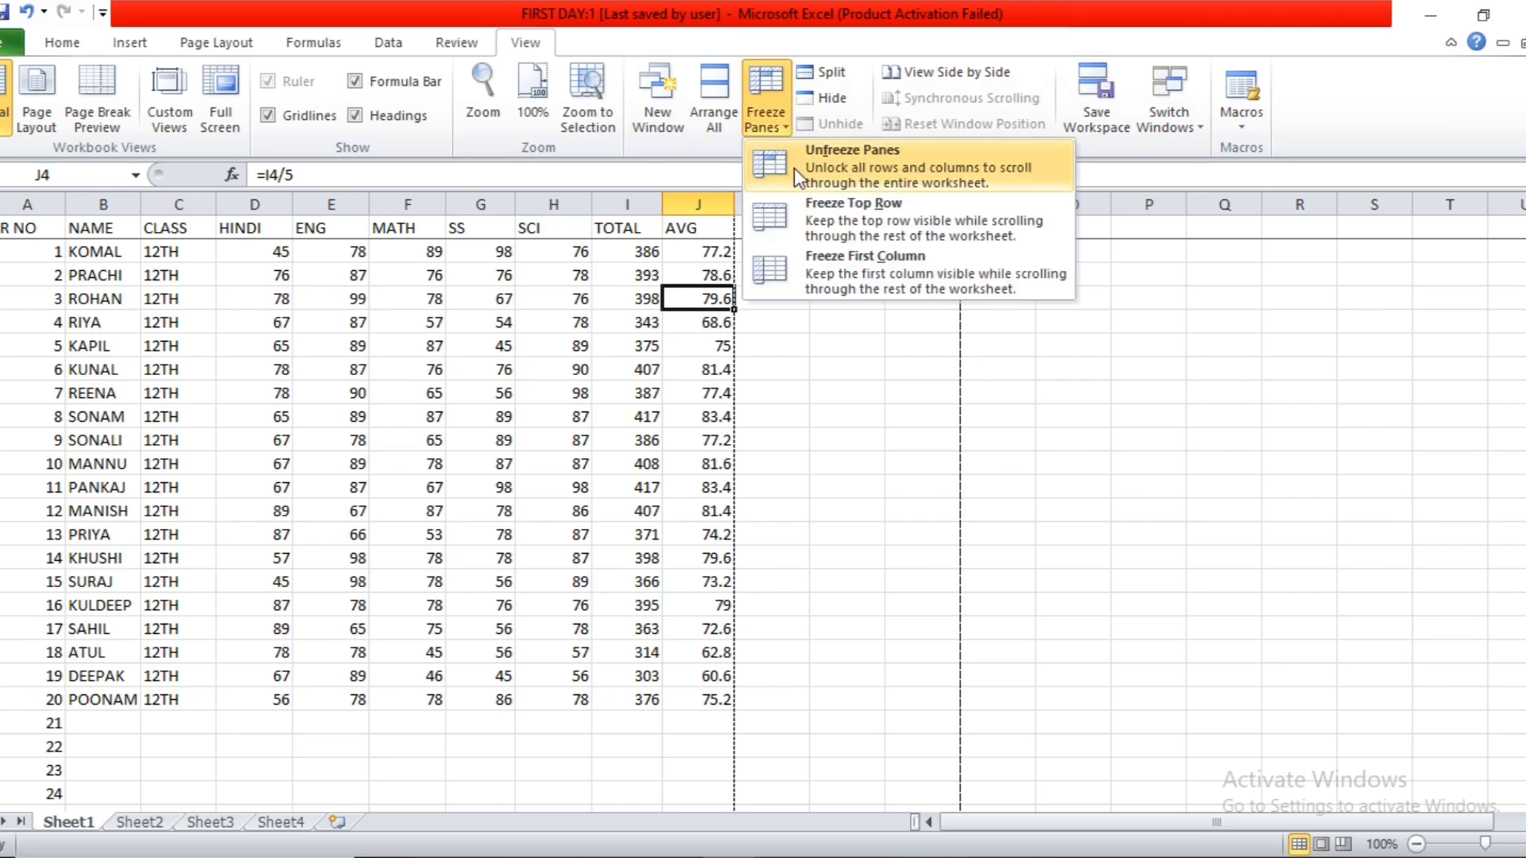
left_click(796, 168)
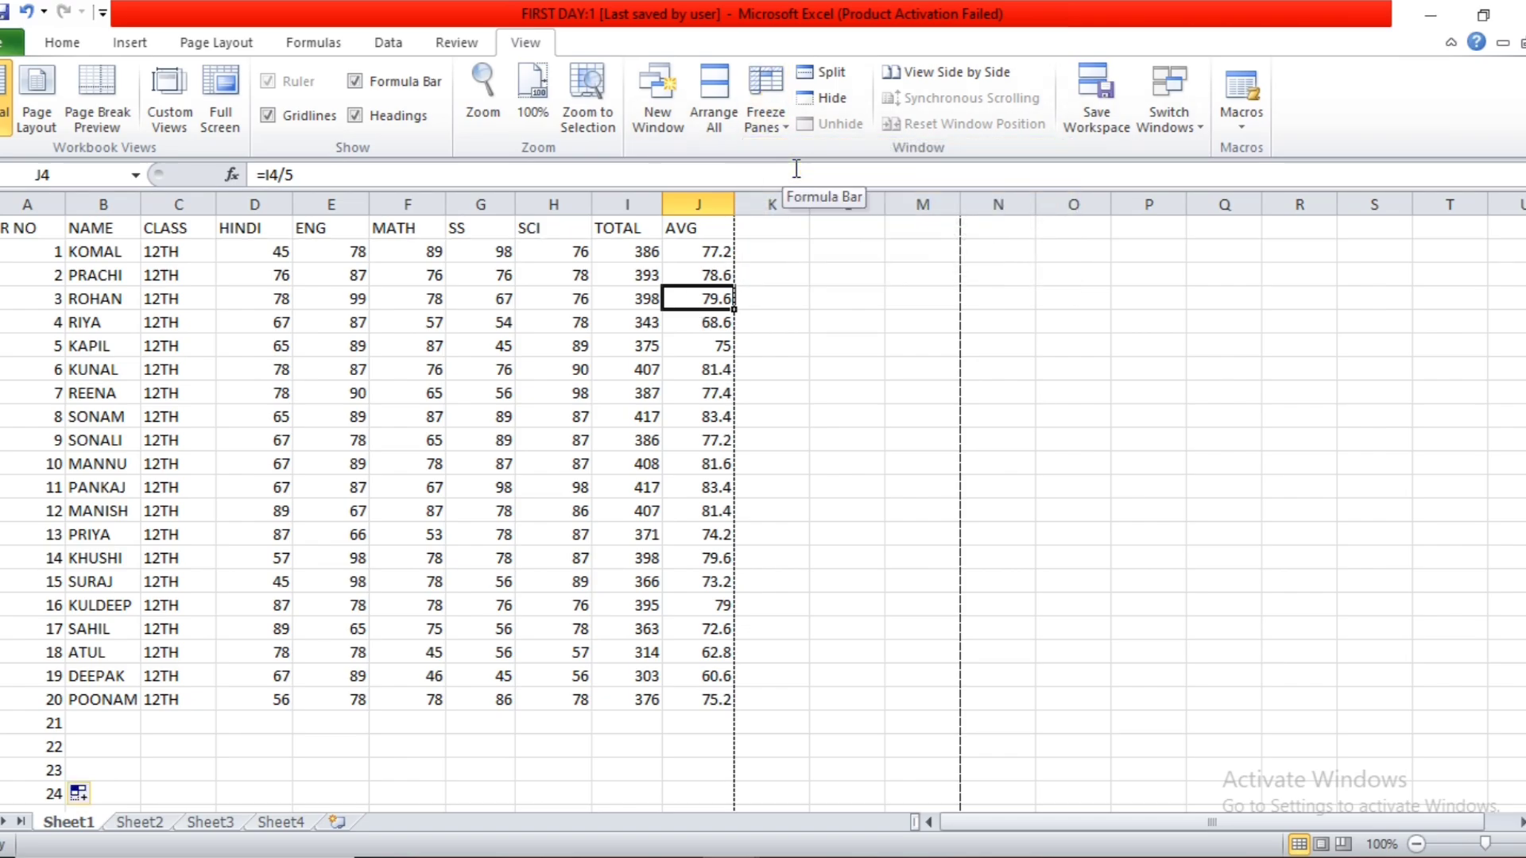
left_click(765, 120)
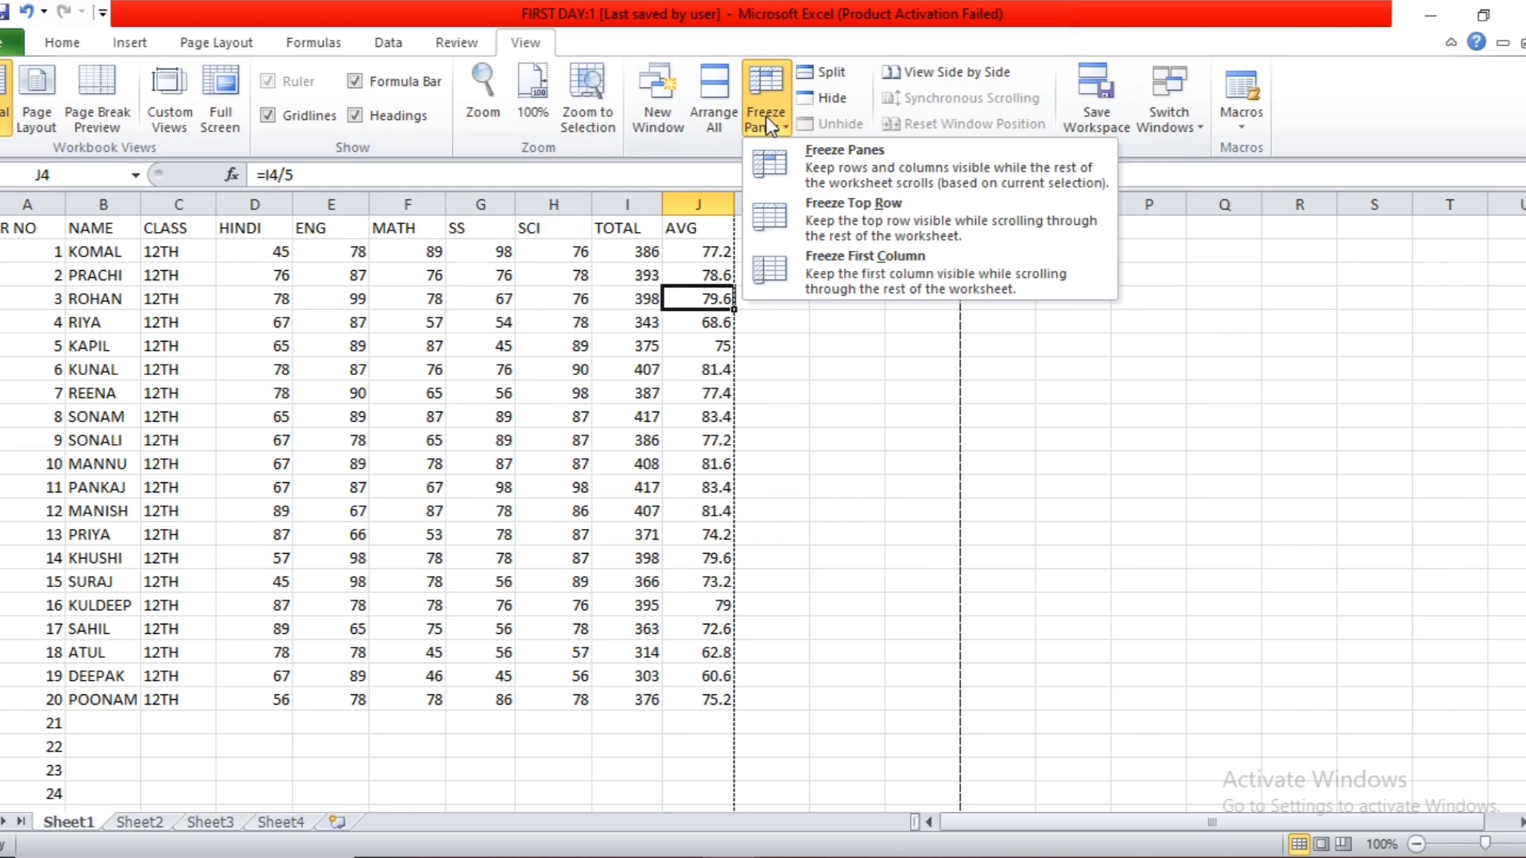
left_click(825, 264)
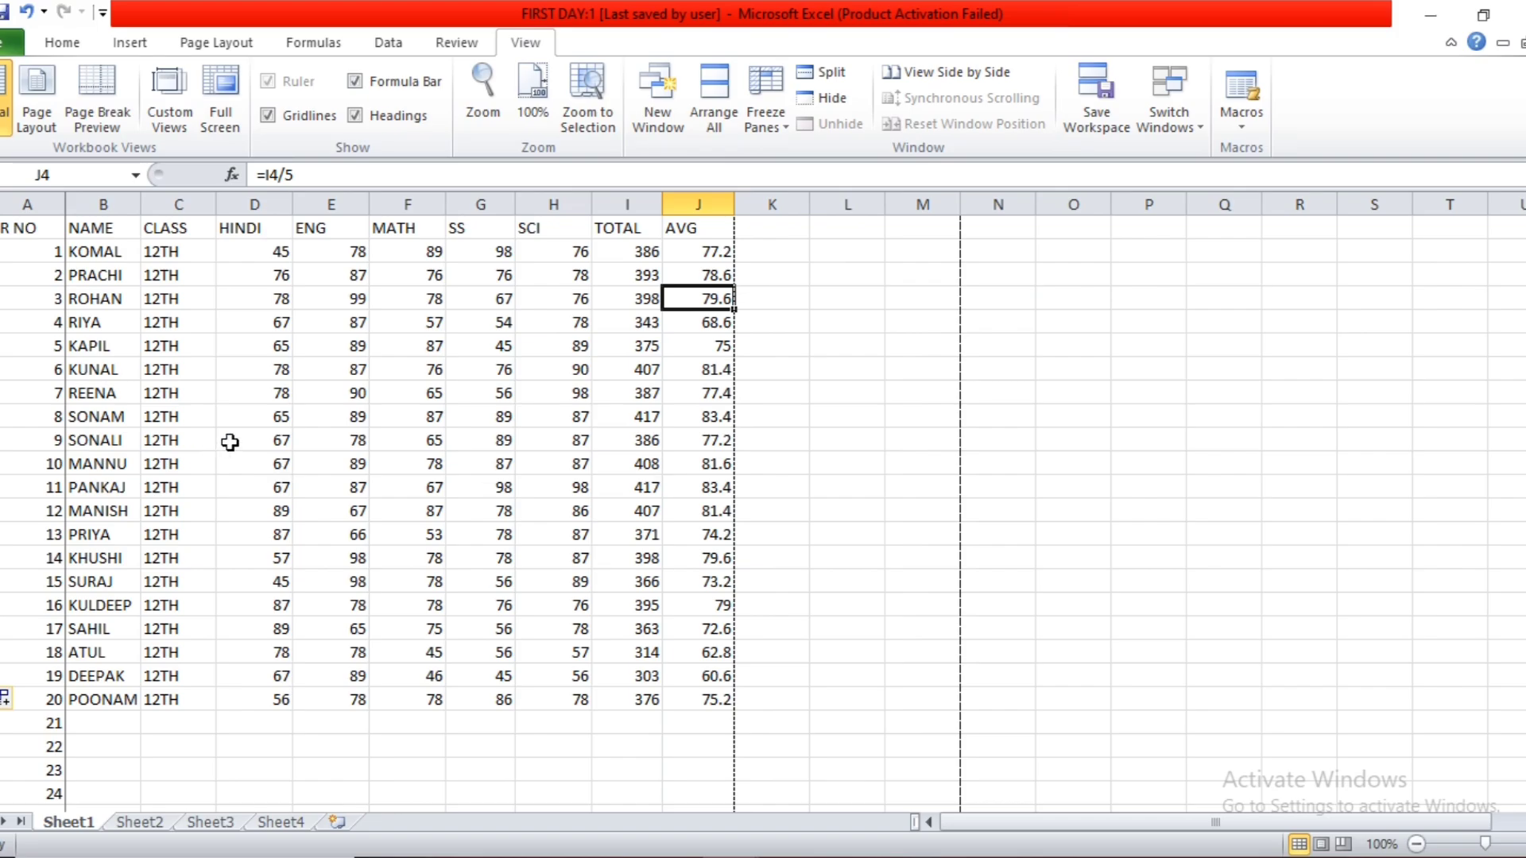
Check the frozen first column by scrolling the marks sheet sideways to the empty columns and back.
scroll(230, 442, "down", 4)
scroll(229, 442, "up", 4)
scroll(789, 501, "right", 7)
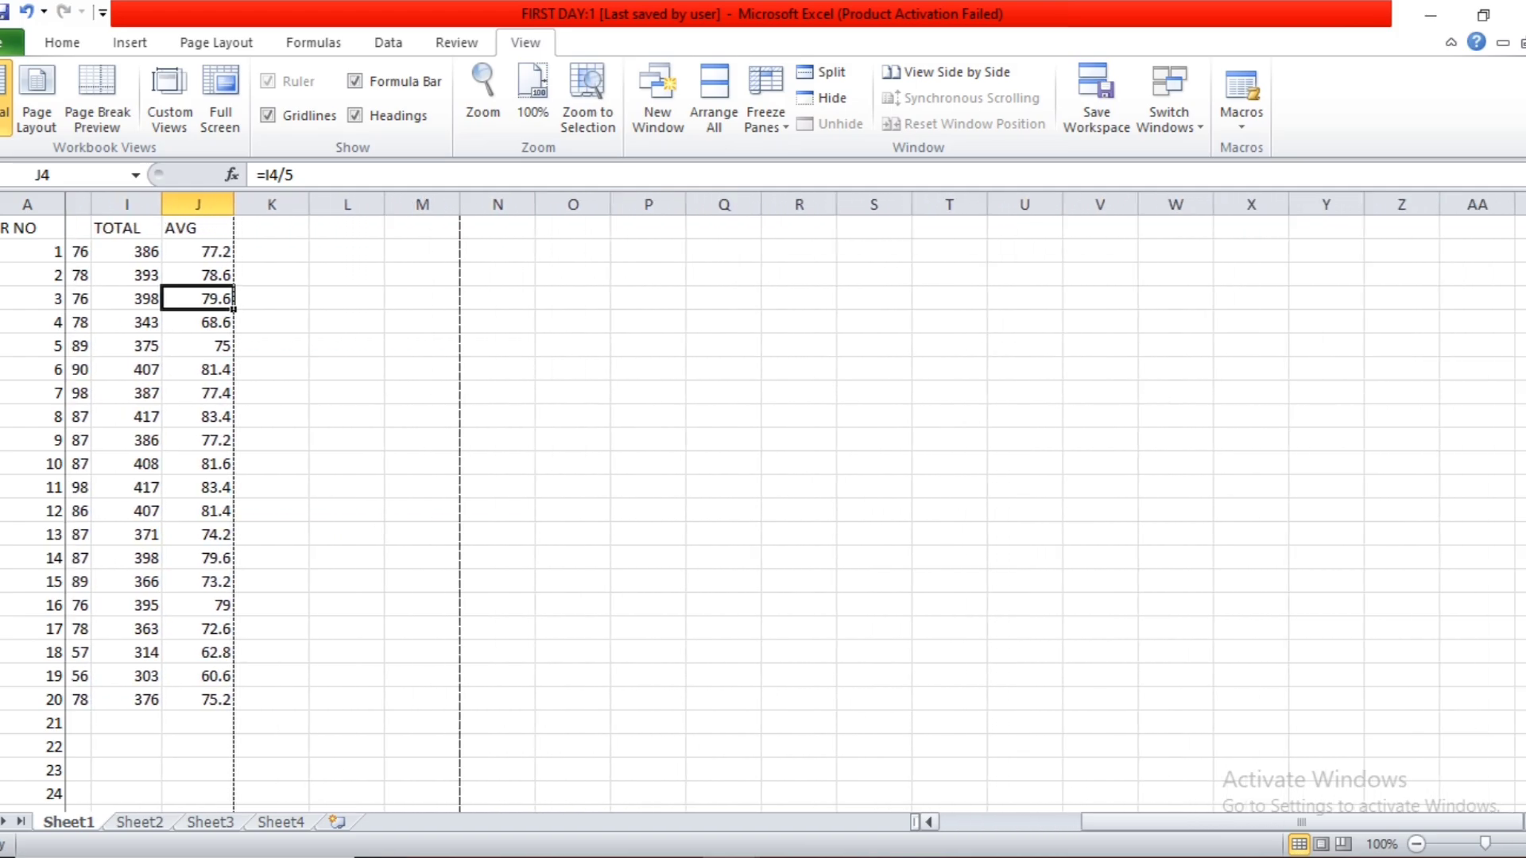
scroll(789, 502, "right", 5)
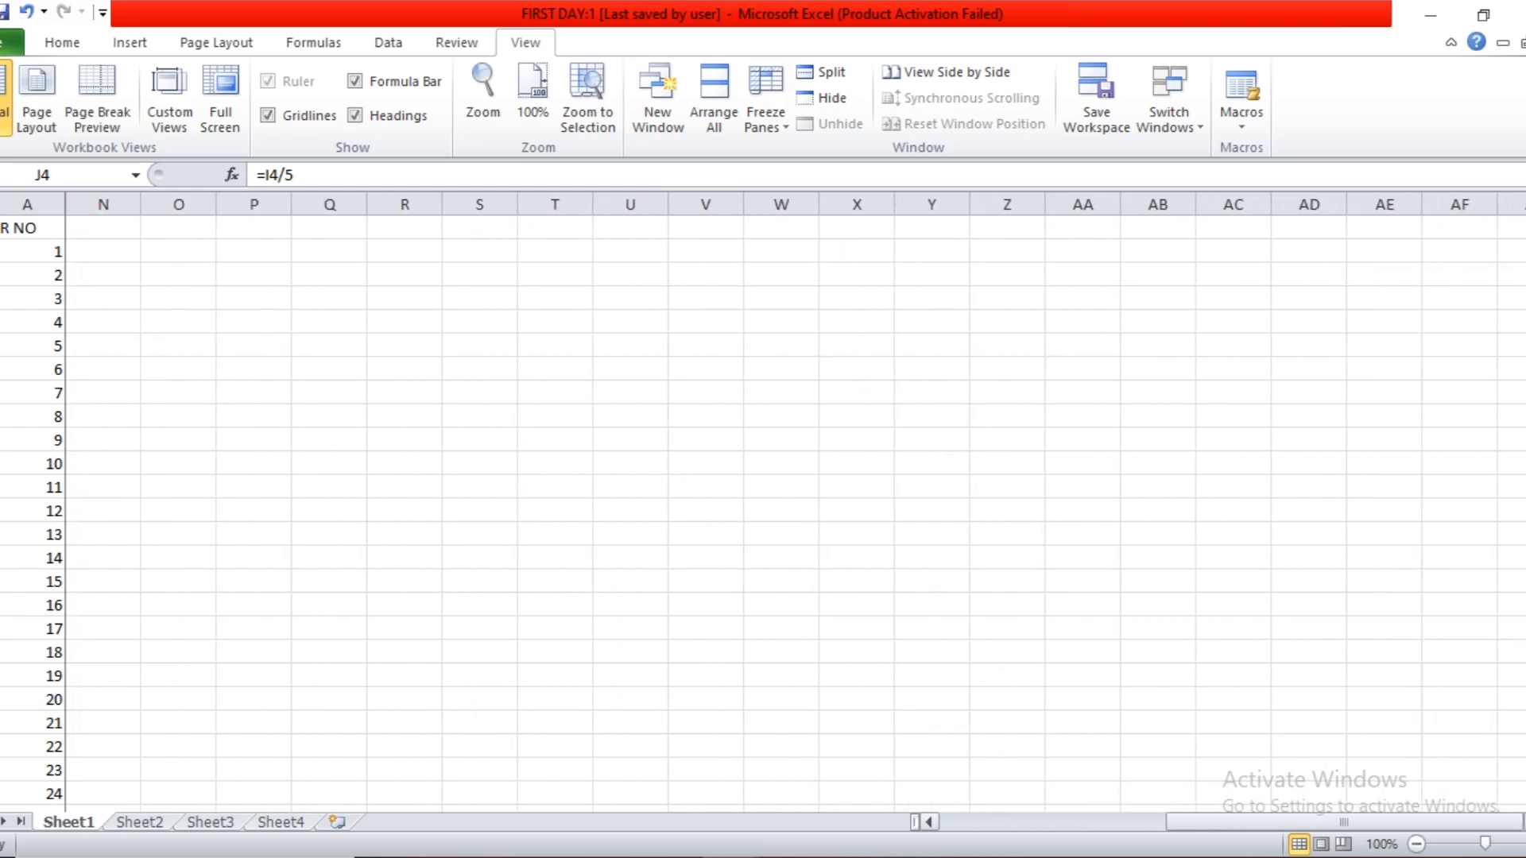
left_click_drag(1343, 822, 1214, 822)
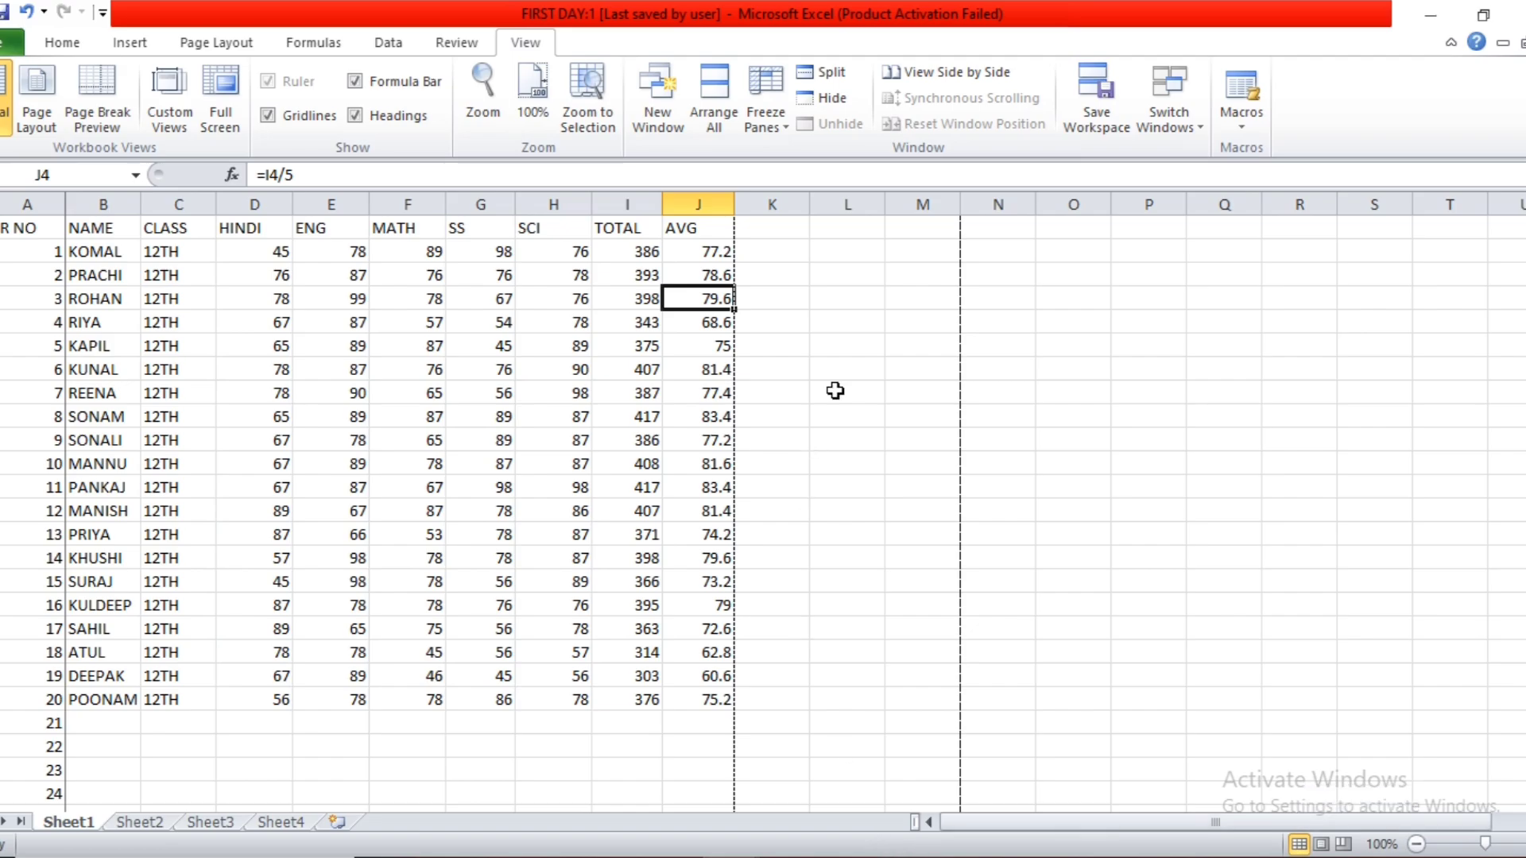
Unfreeze the first column and check that all columns of the marks sheet scroll sideways together.
left_click(765, 123)
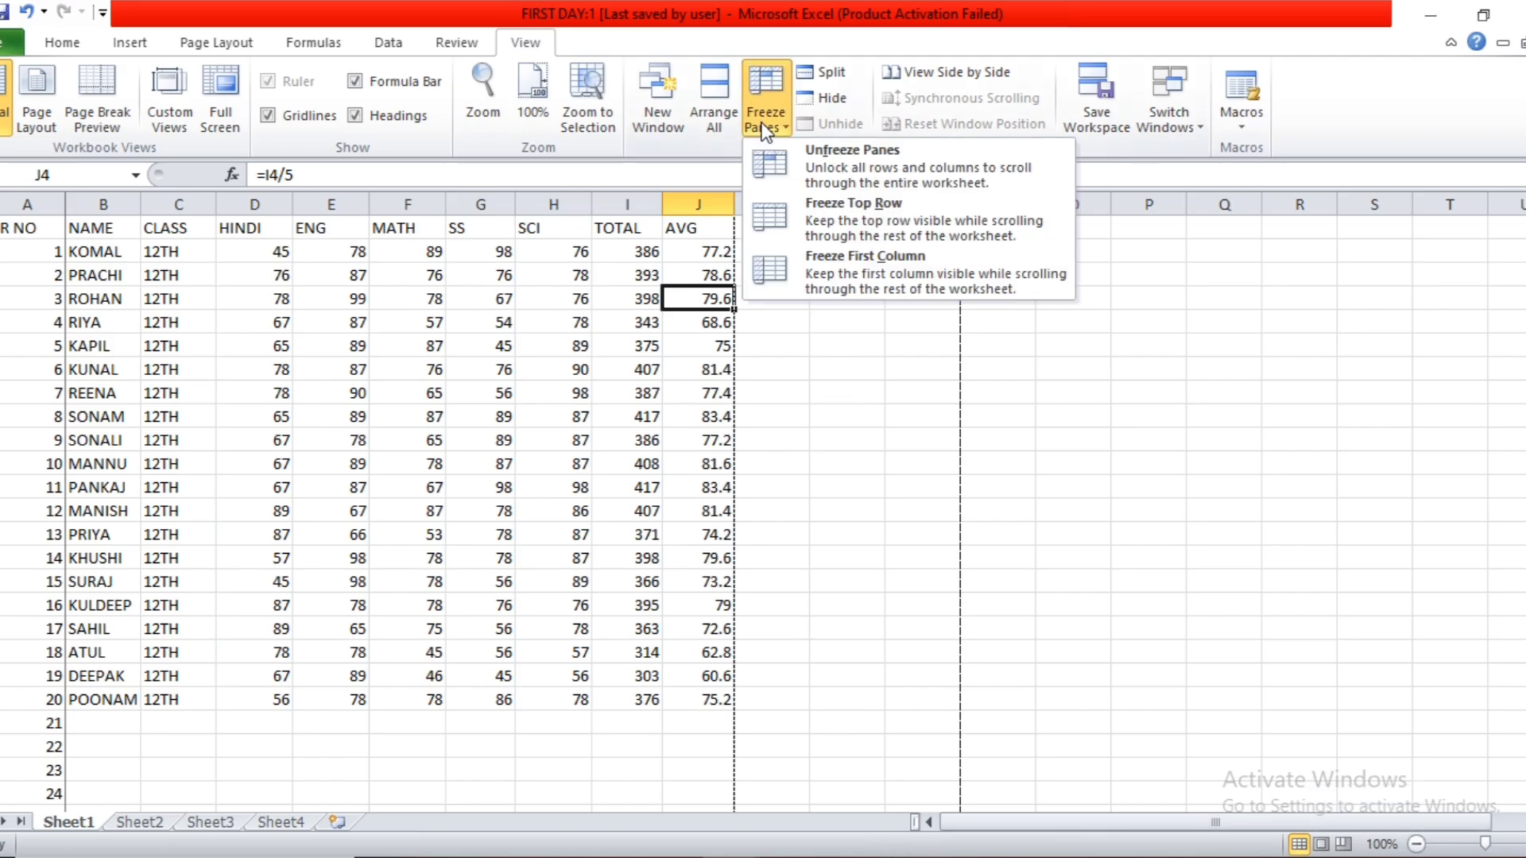
left_click(783, 170)
left_click(767, 416)
left_click(1519, 823)
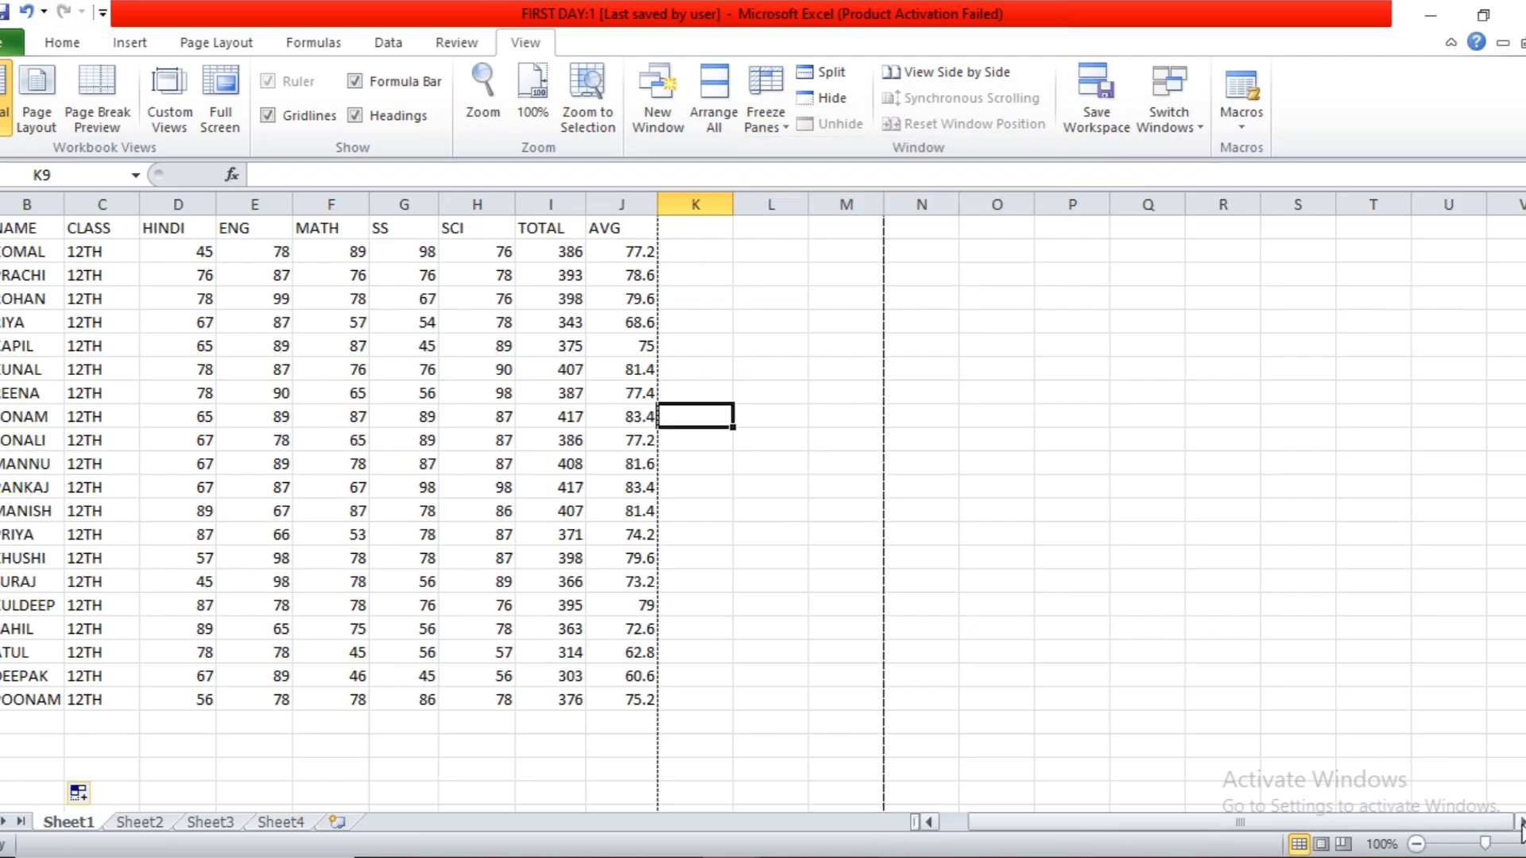
left_click(1520, 822)
left_click(1519, 822)
left_click(1519, 823)
left_click_drag(1375, 822, 1055, 821)
left_click(840, 513)
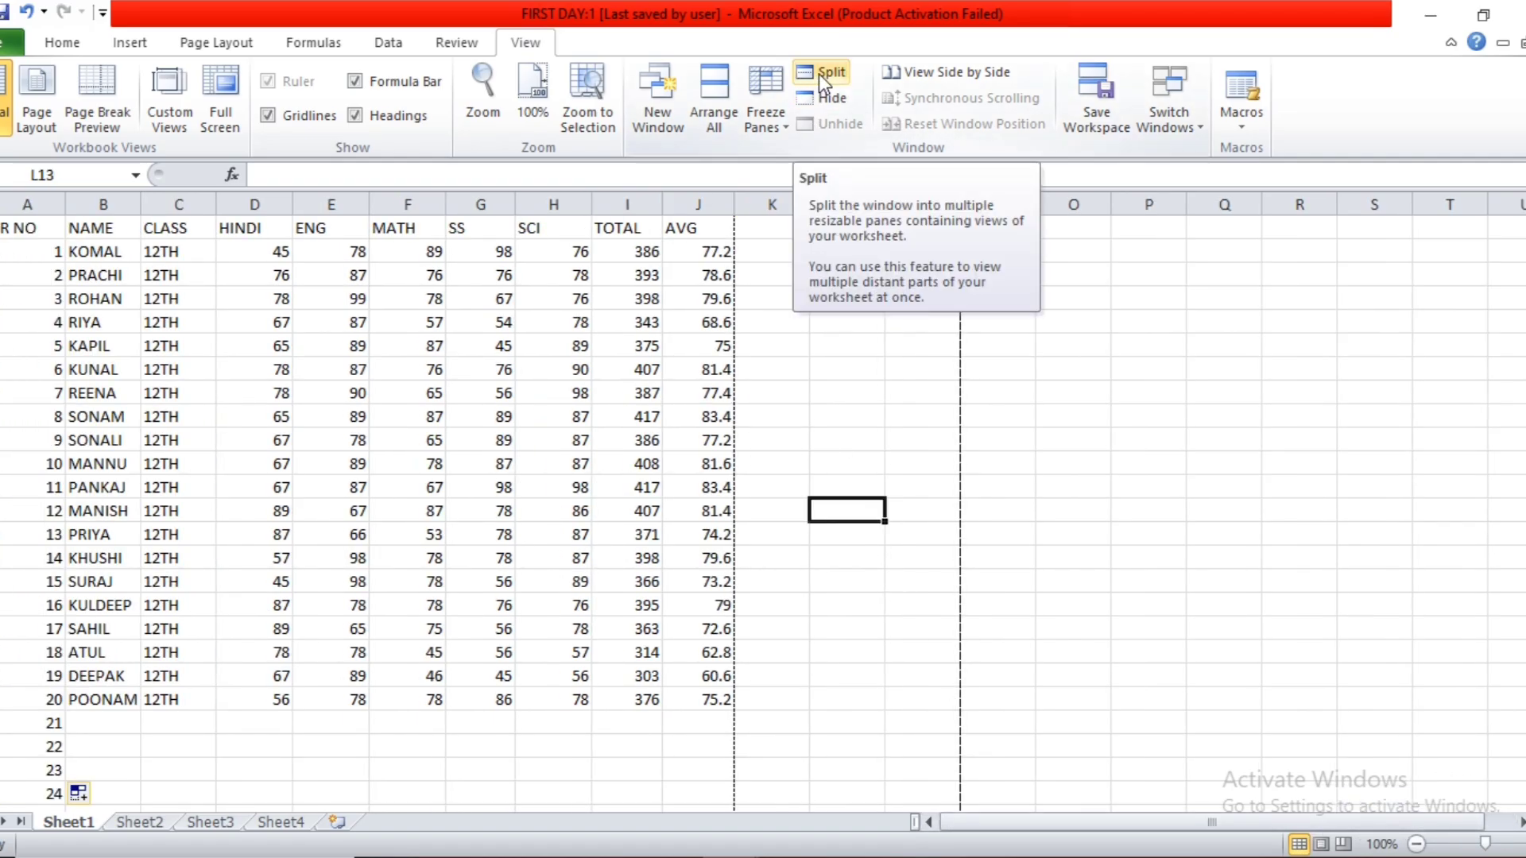
Look through the marks list from the first student row to the last and back.
left_click(151, 507)
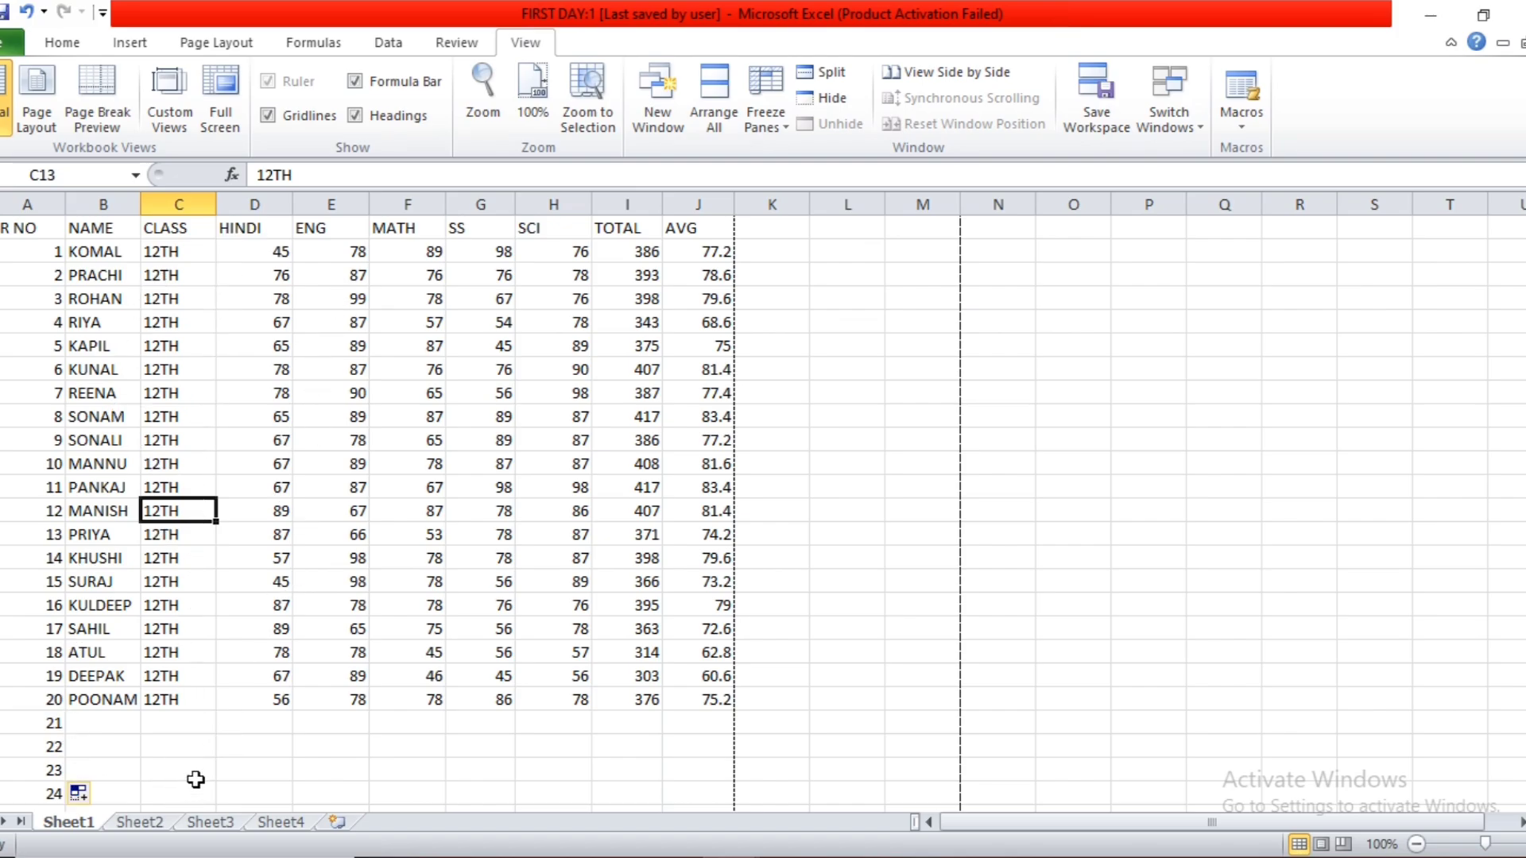
scroll(215, 688, "down", 2)
scroll(215, 688, "up", 2)
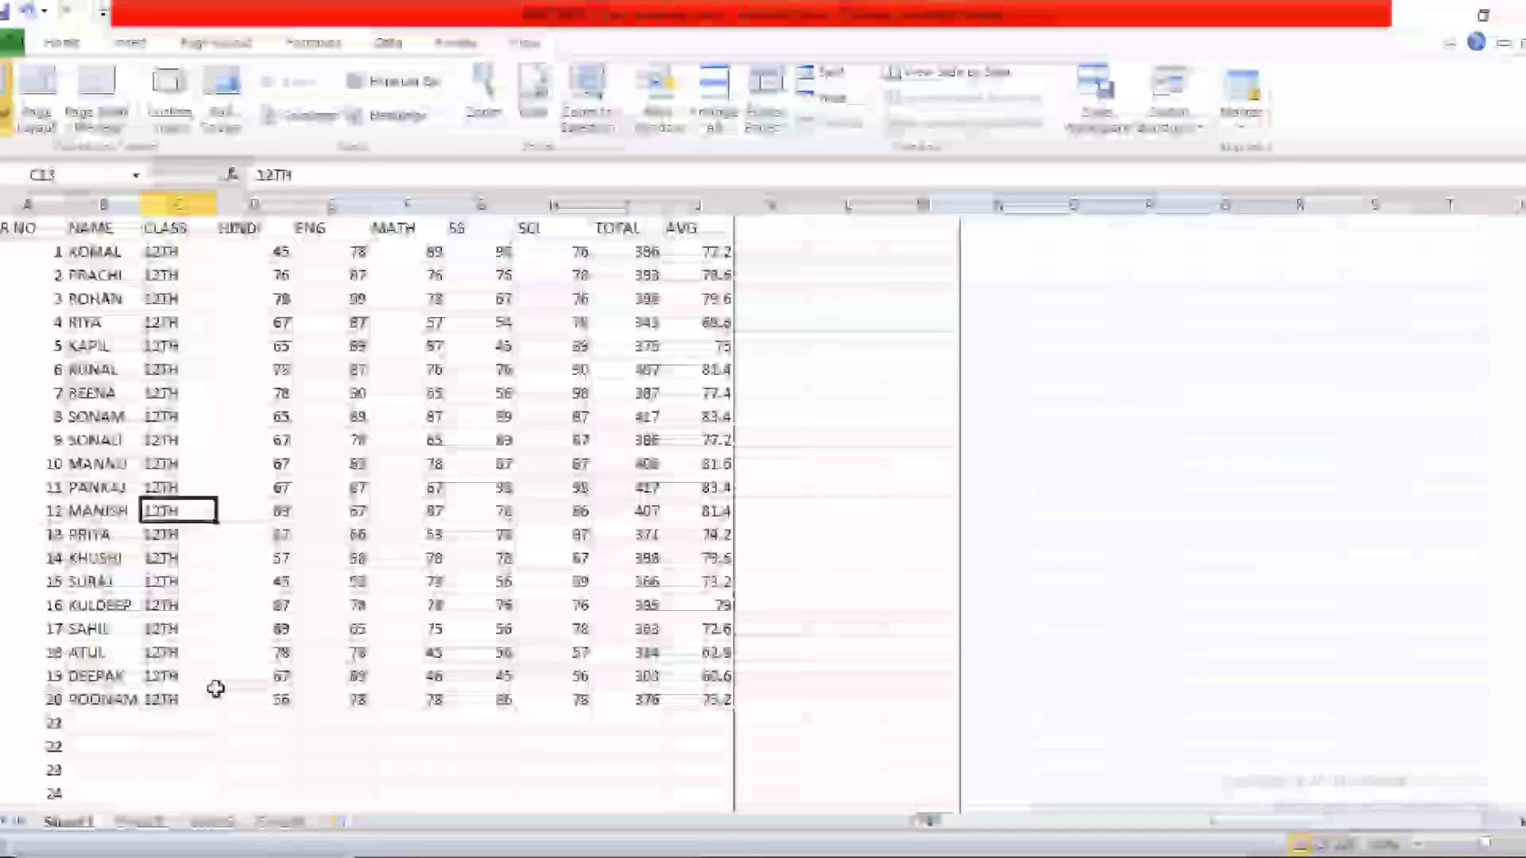
left_click(246, 256)
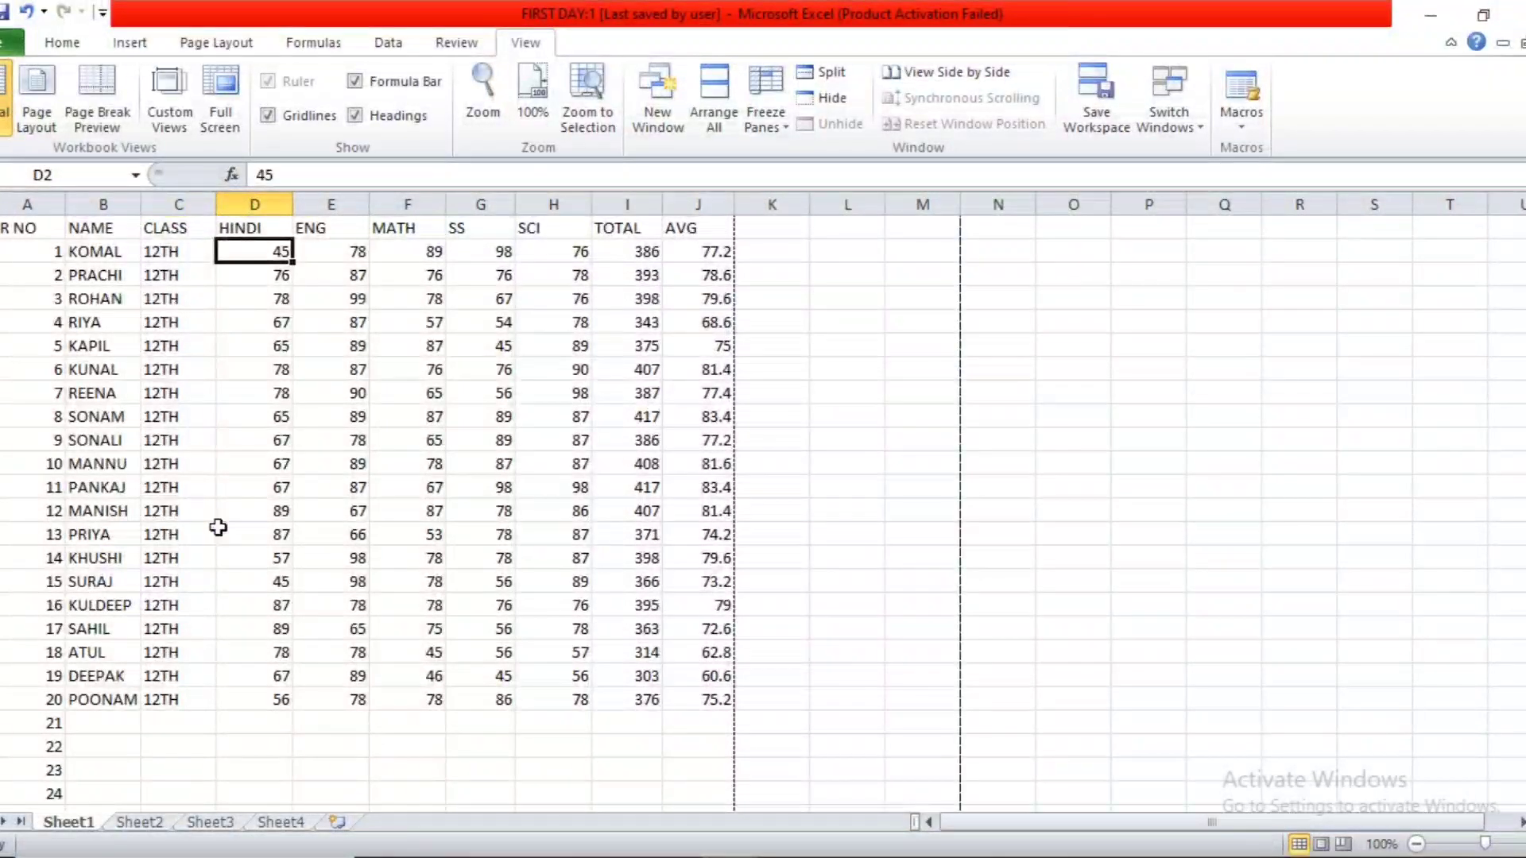
scroll(177, 692, "down", 2)
scroll(262, 654, "up", 2)
scroll(700, 442, "down", 3)
scroll(700, 441, "up", 3)
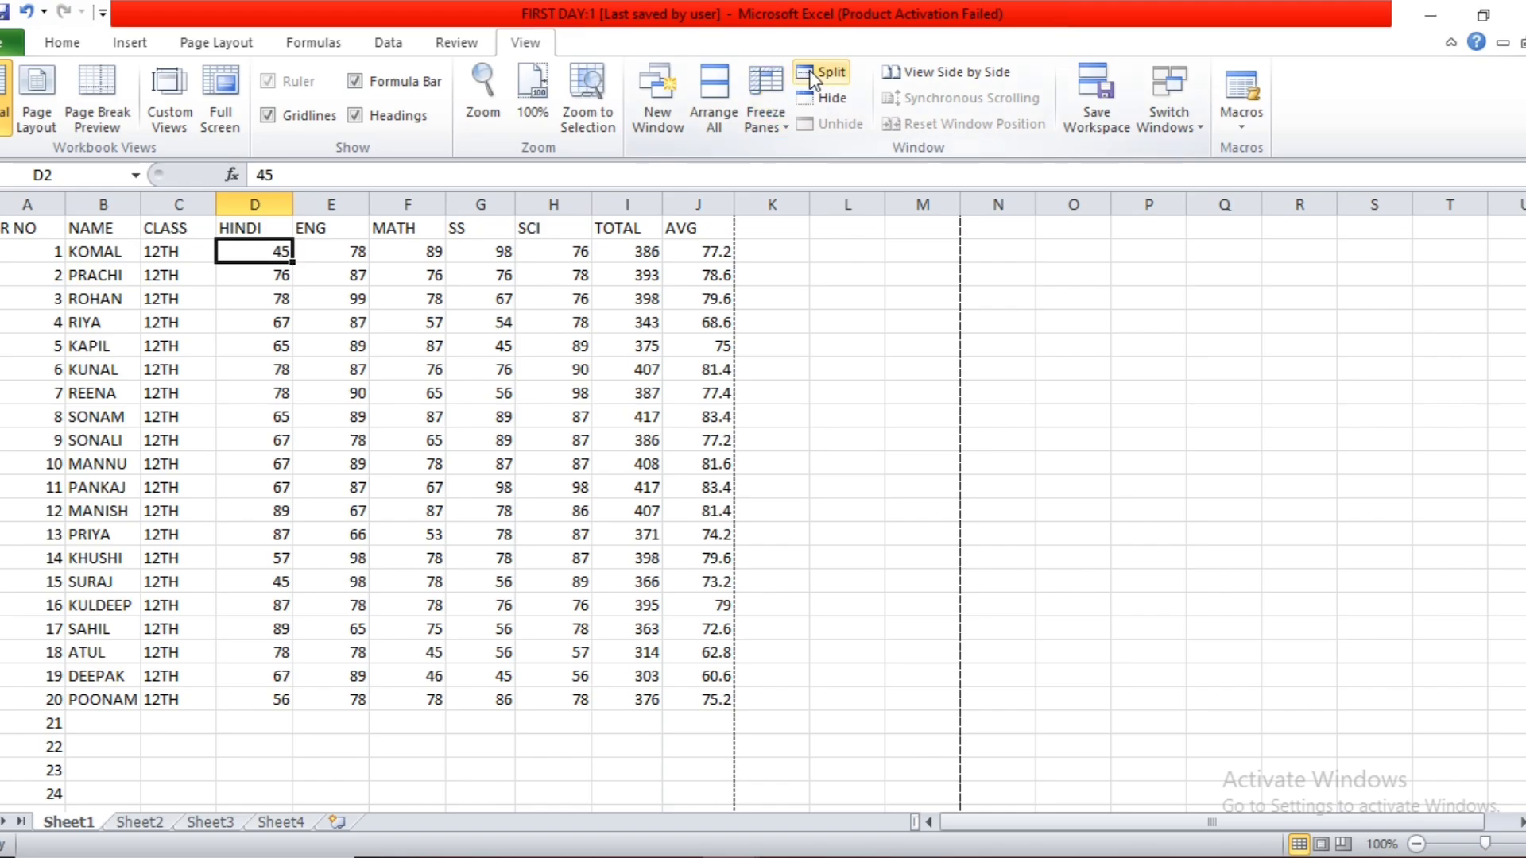
Split the window horizontally at cell A12, compare rows by scrolling the lower pane, and remove the split again.
left_click(40, 488)
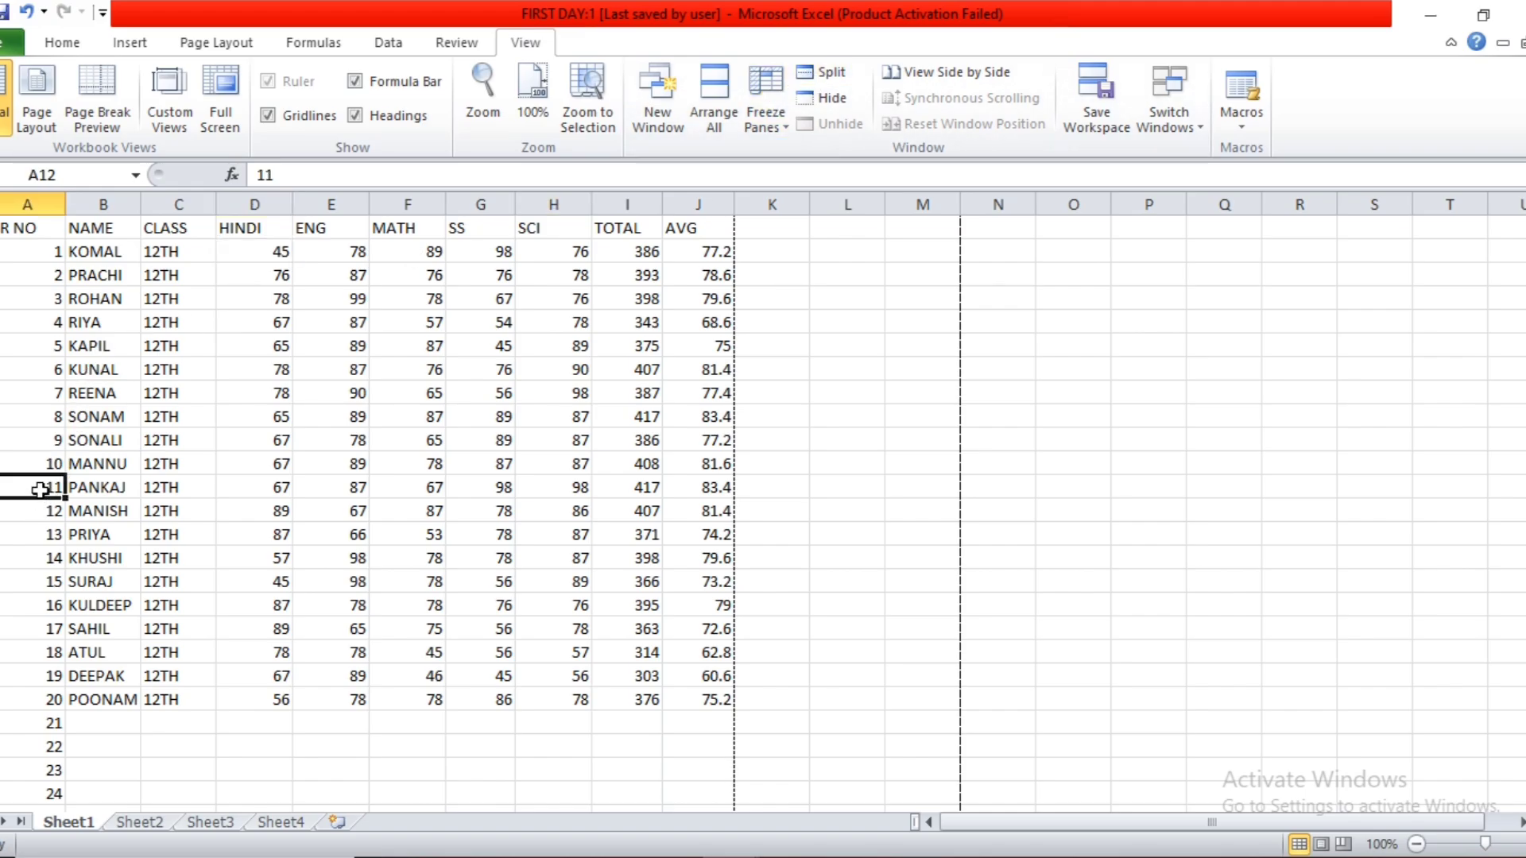
left_click(835, 83)
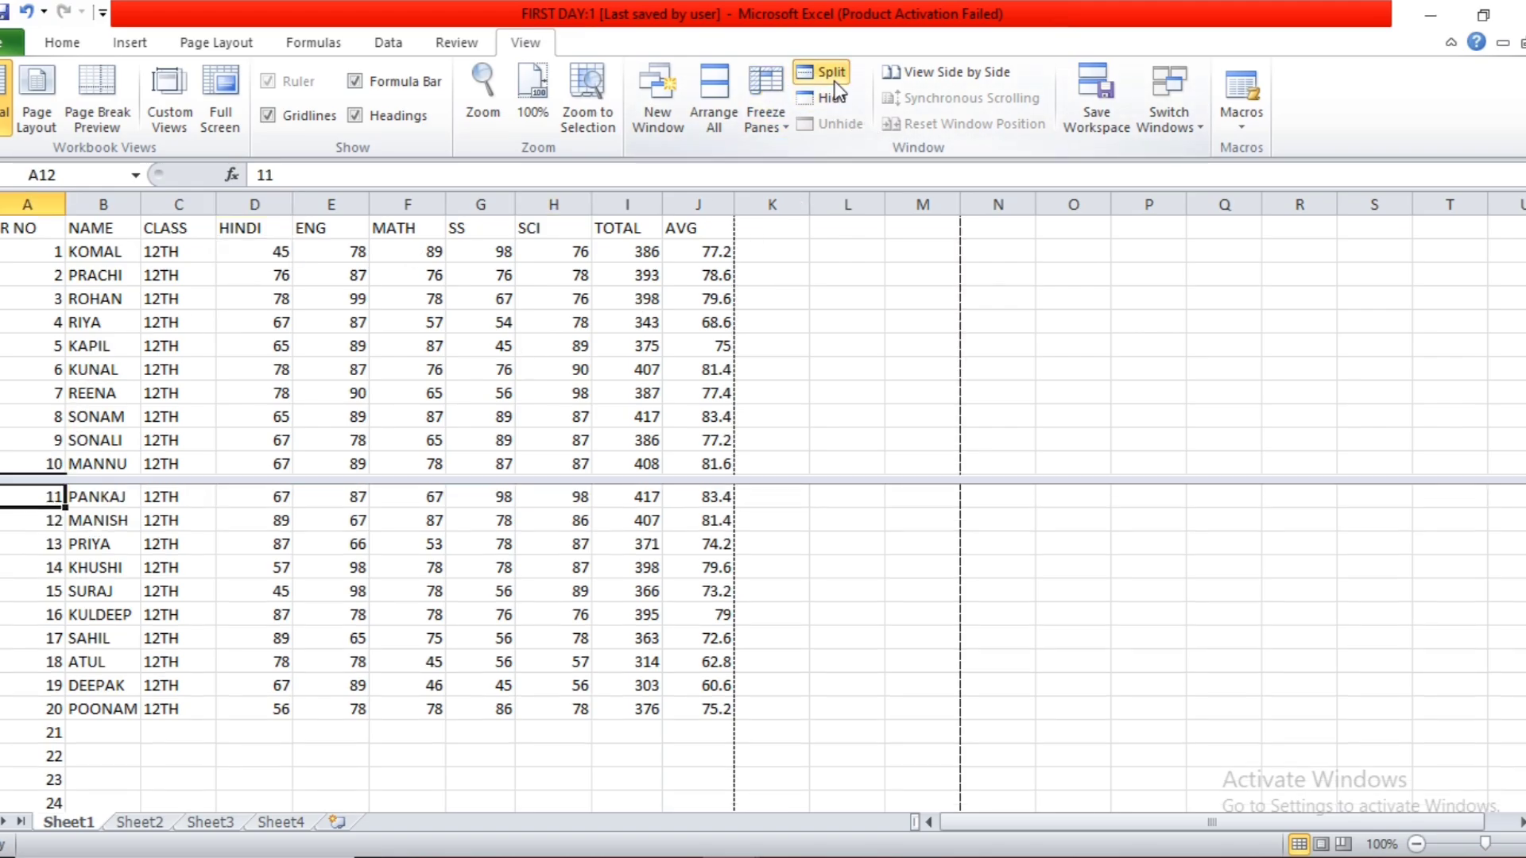
left_click(603, 562)
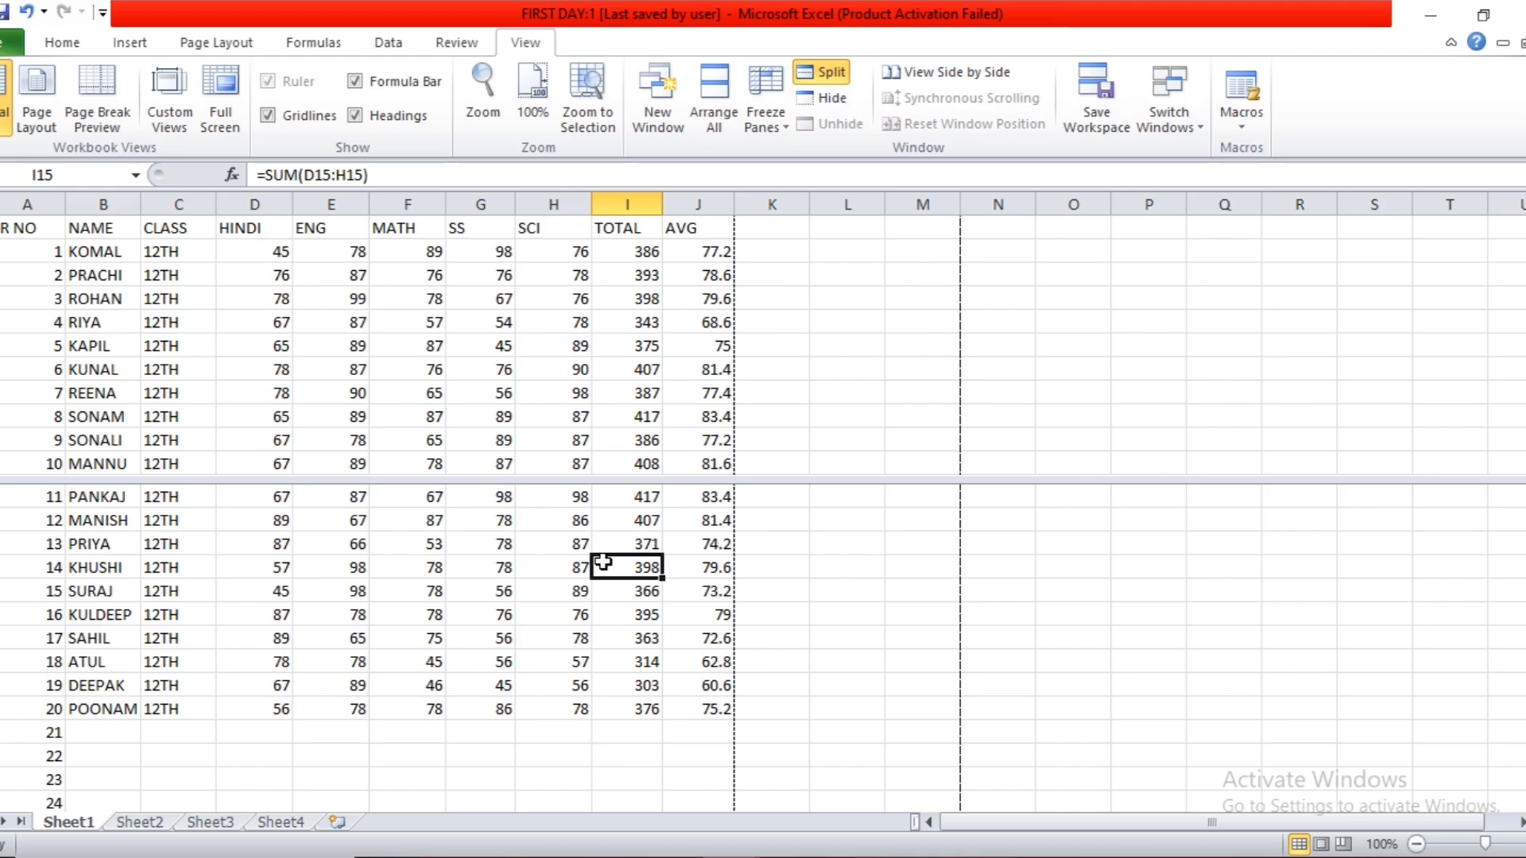
scroll(628, 674, "up", 4)
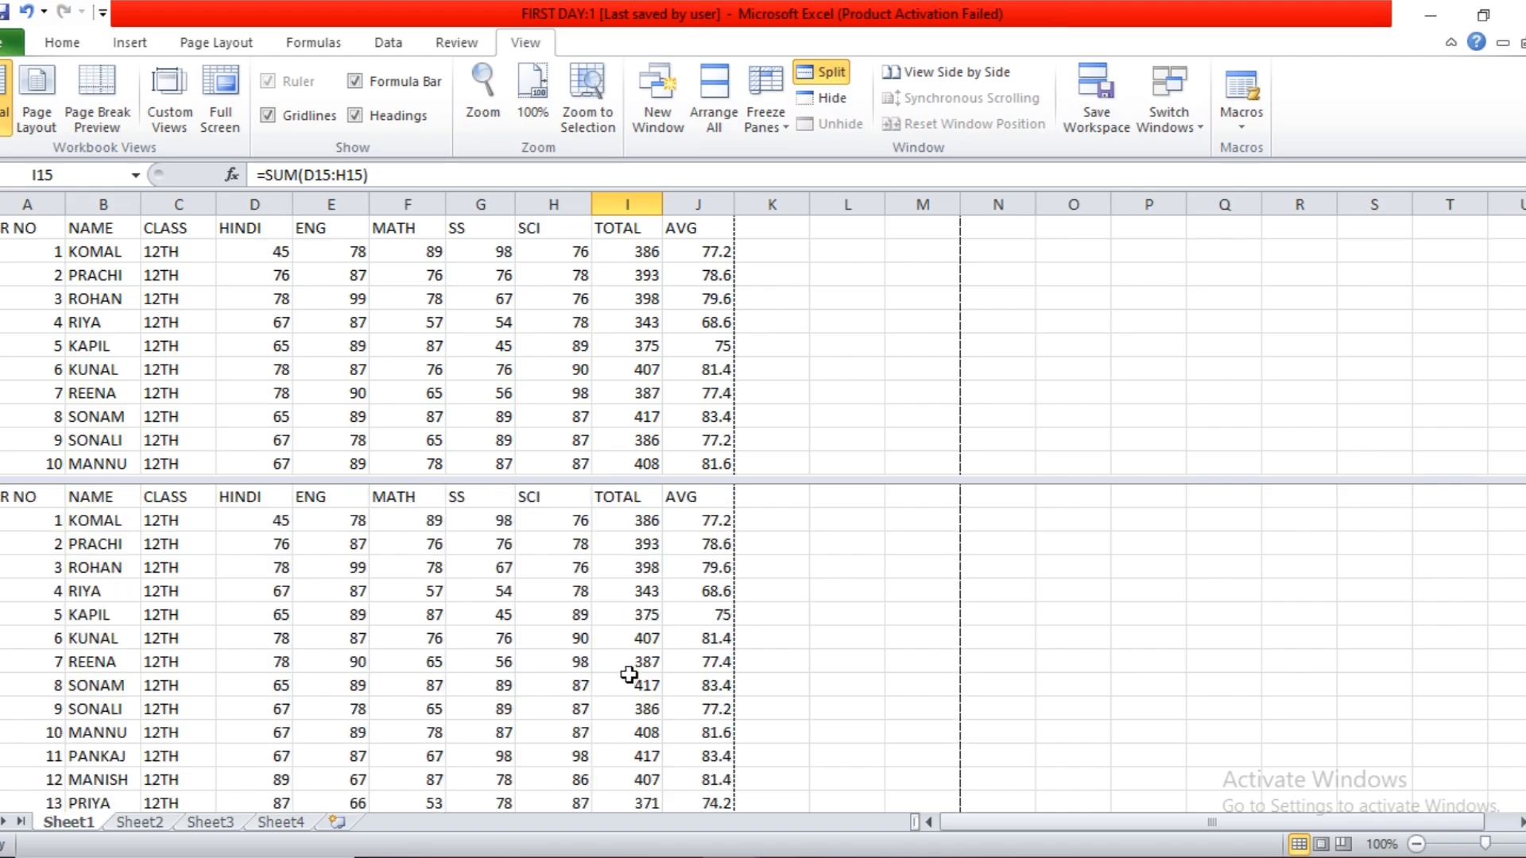
scroll(629, 674, "down", 5)
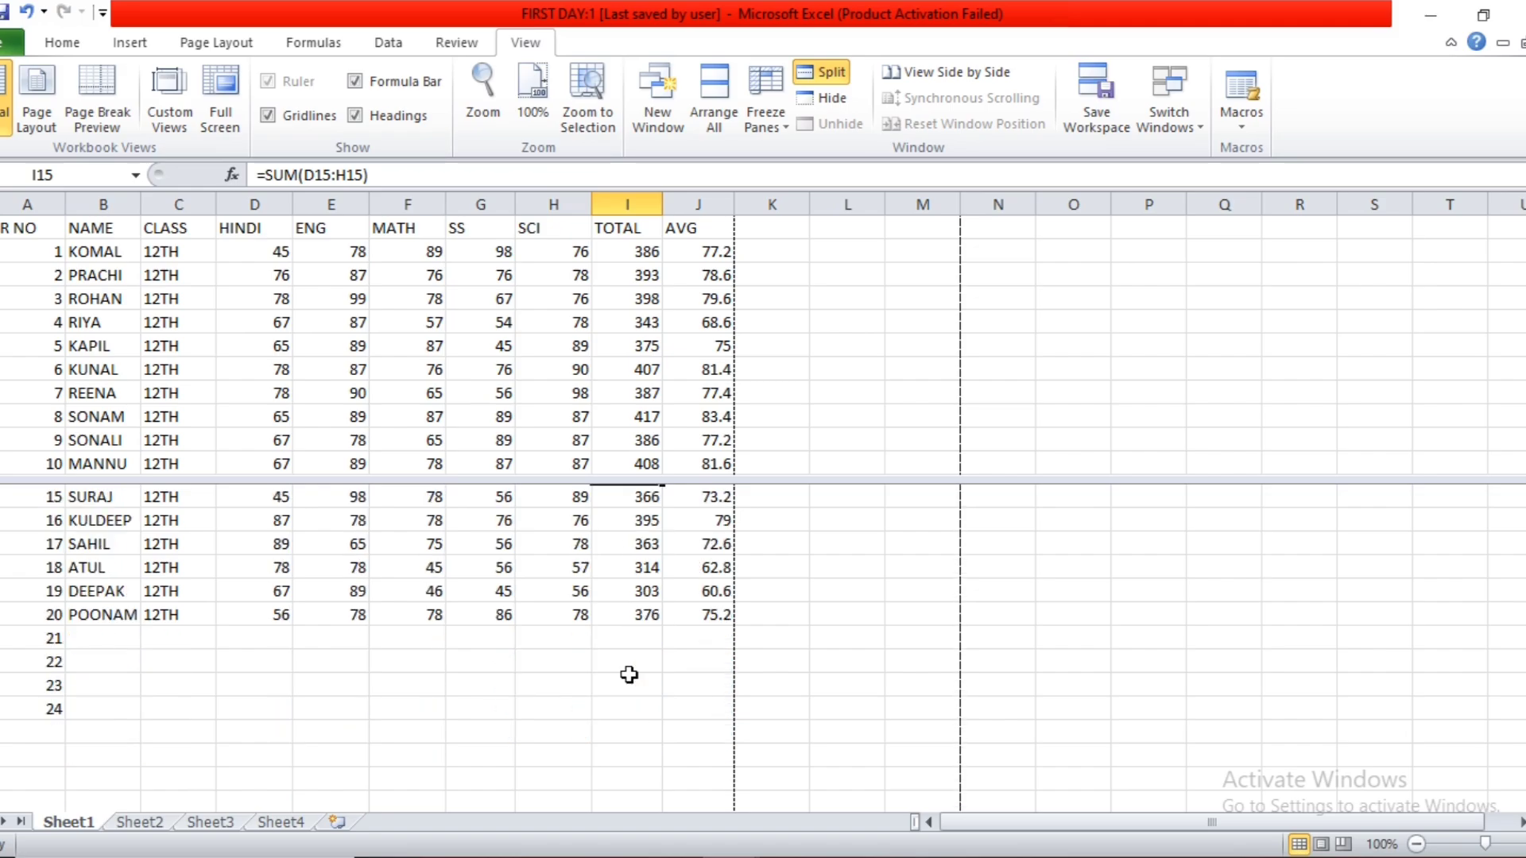
scroll(76, 750, "down", 2)
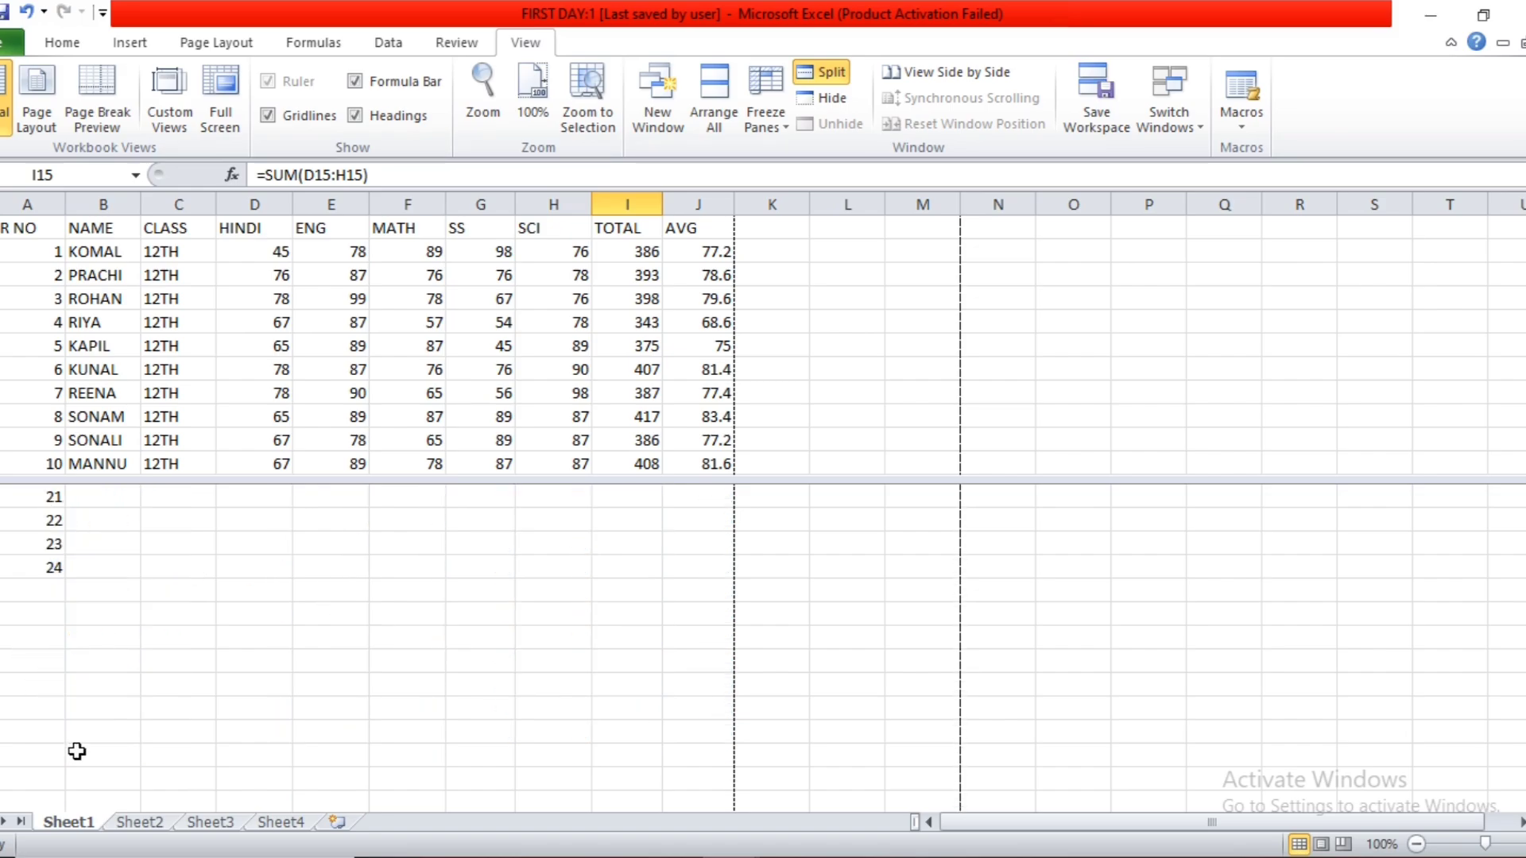
scroll(76, 750, "up", 2)
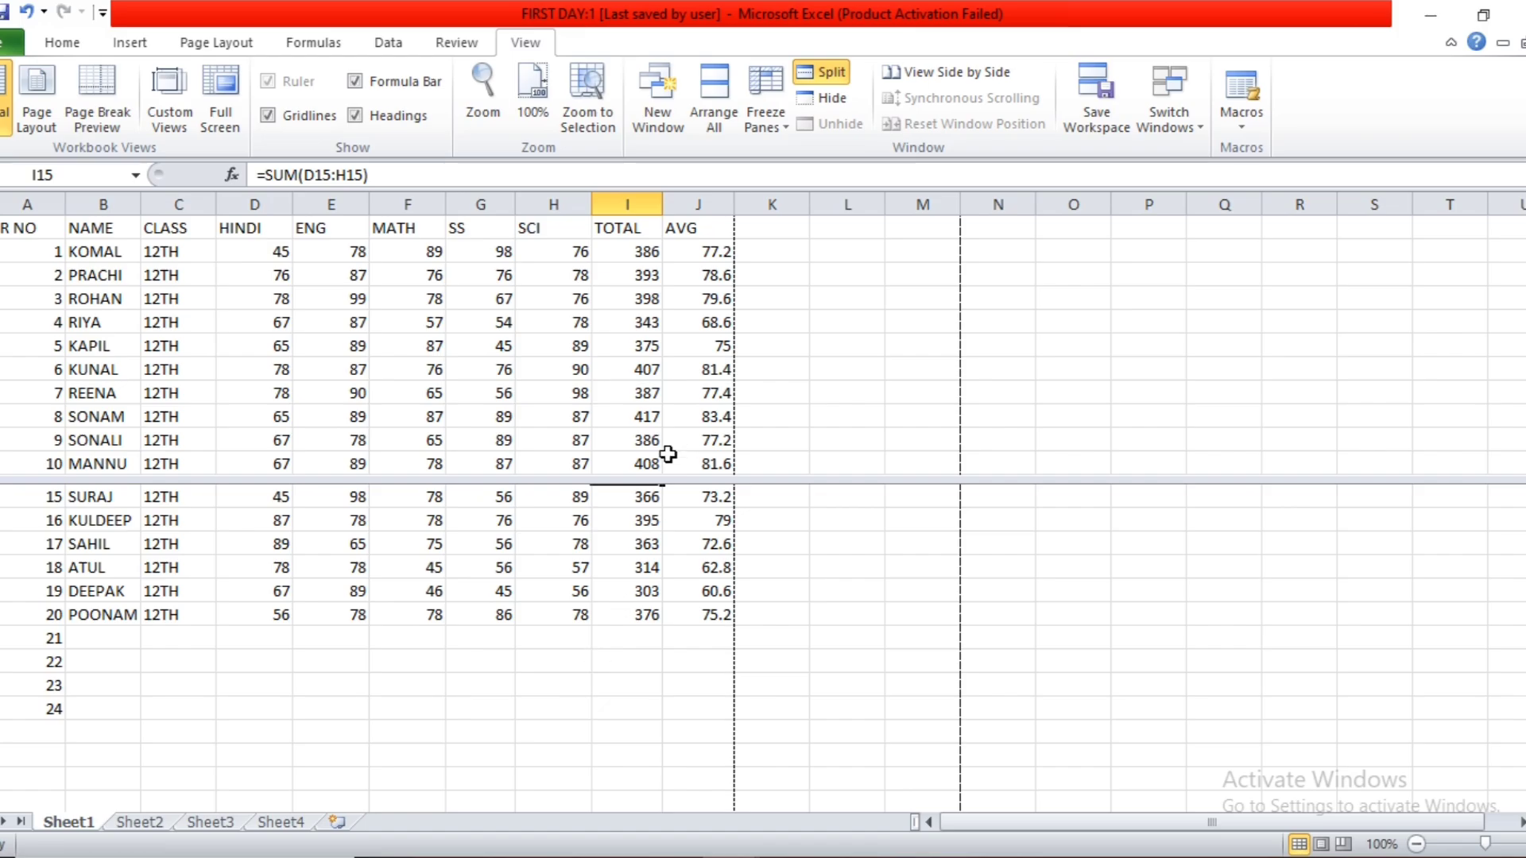
left_click(462, 389)
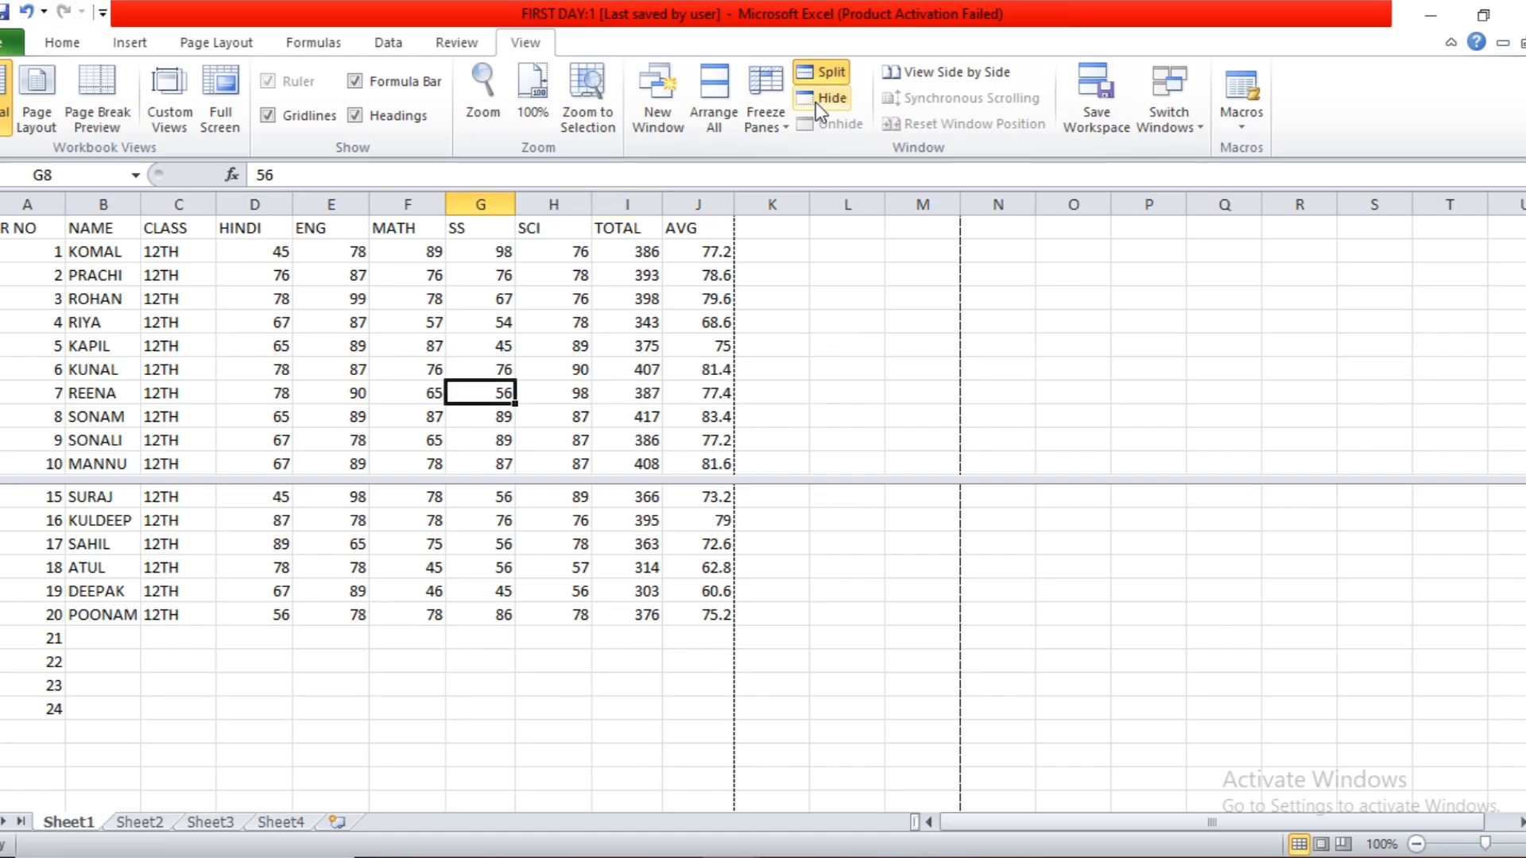
left_click(820, 75)
Split the window into four panes at cell L13 with the marks list shown in each, and remove the split again.
left_click(818, 512)
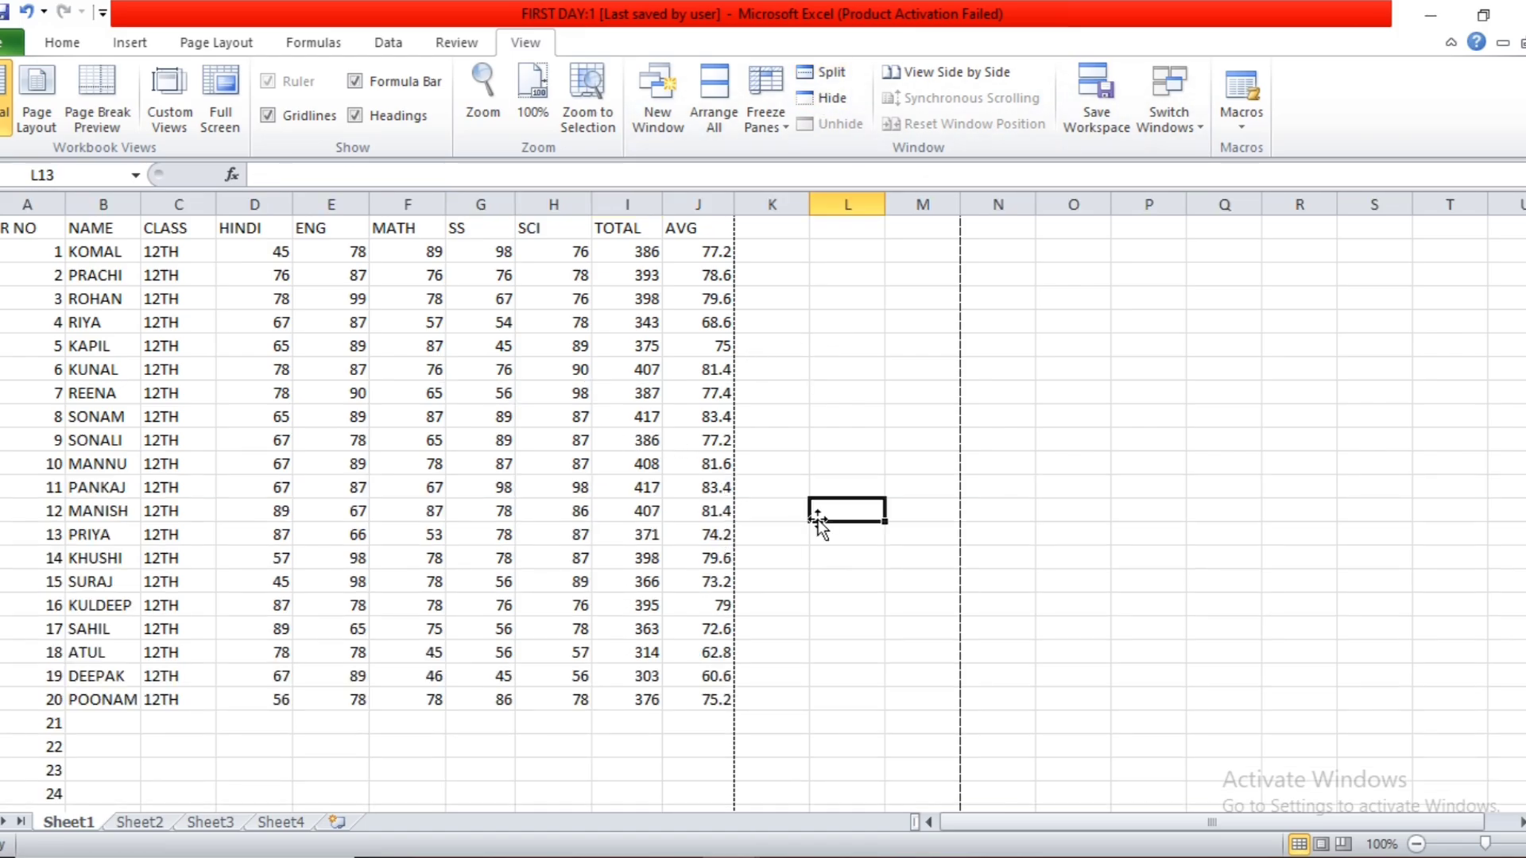
left_click(827, 74)
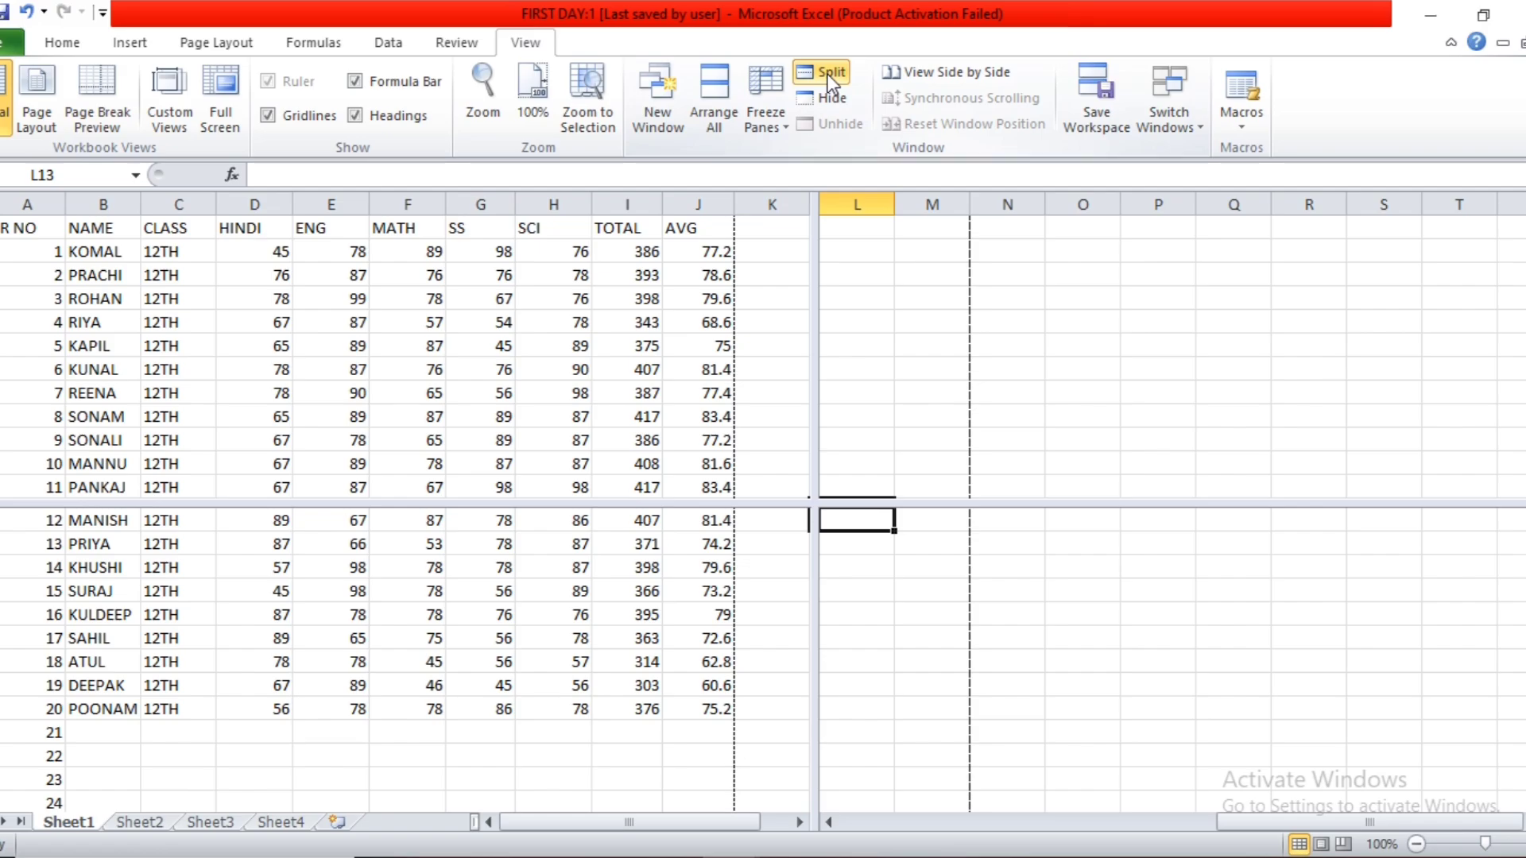
left_click_drag(1243, 824, 651, 726)
scroll(640, 640, "up", 4)
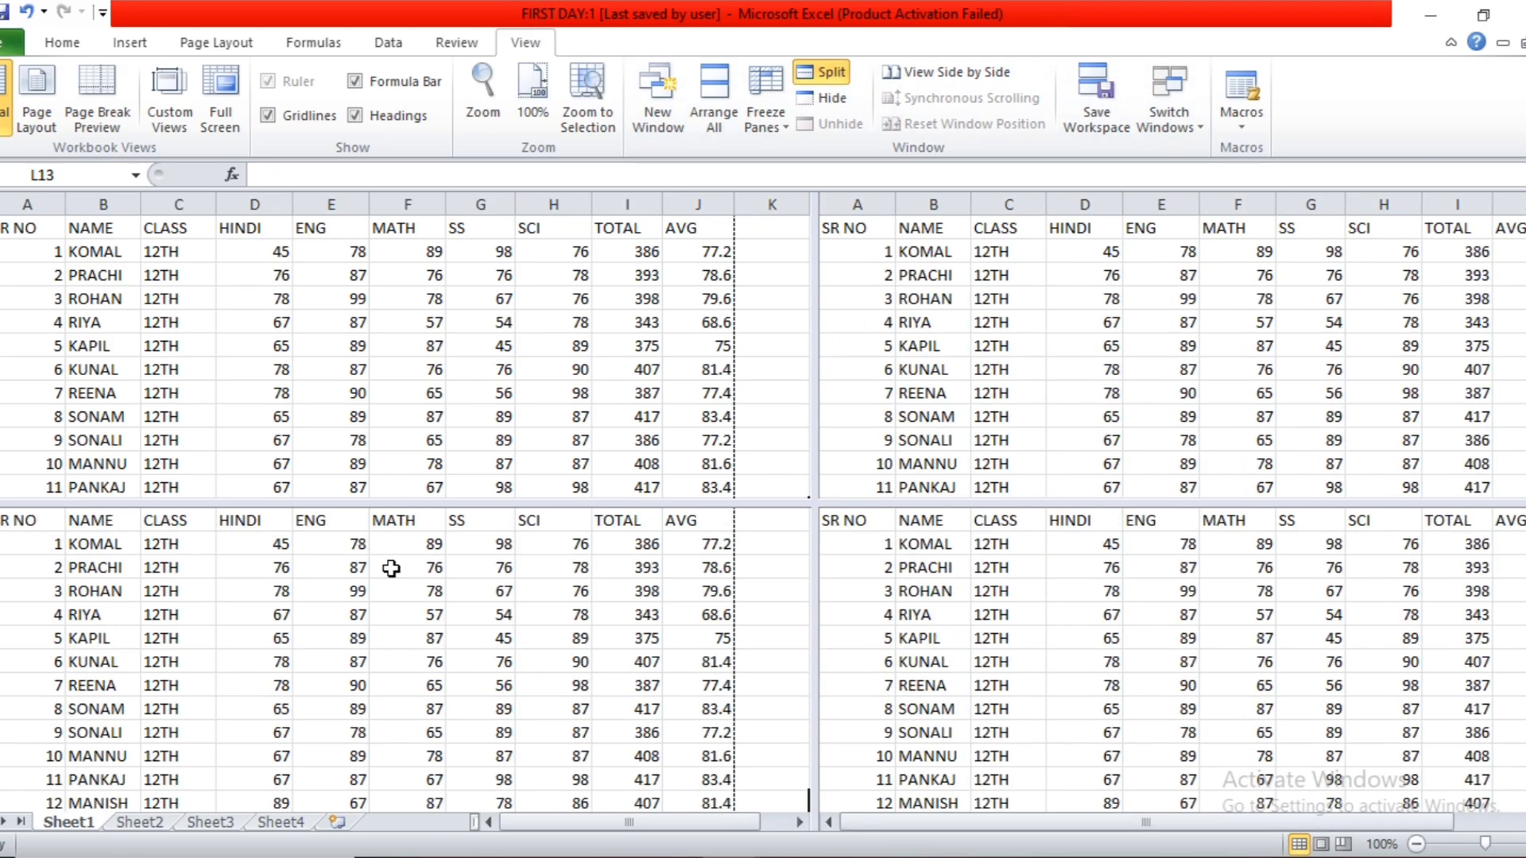
left_click(811, 78)
left_click(793, 392)
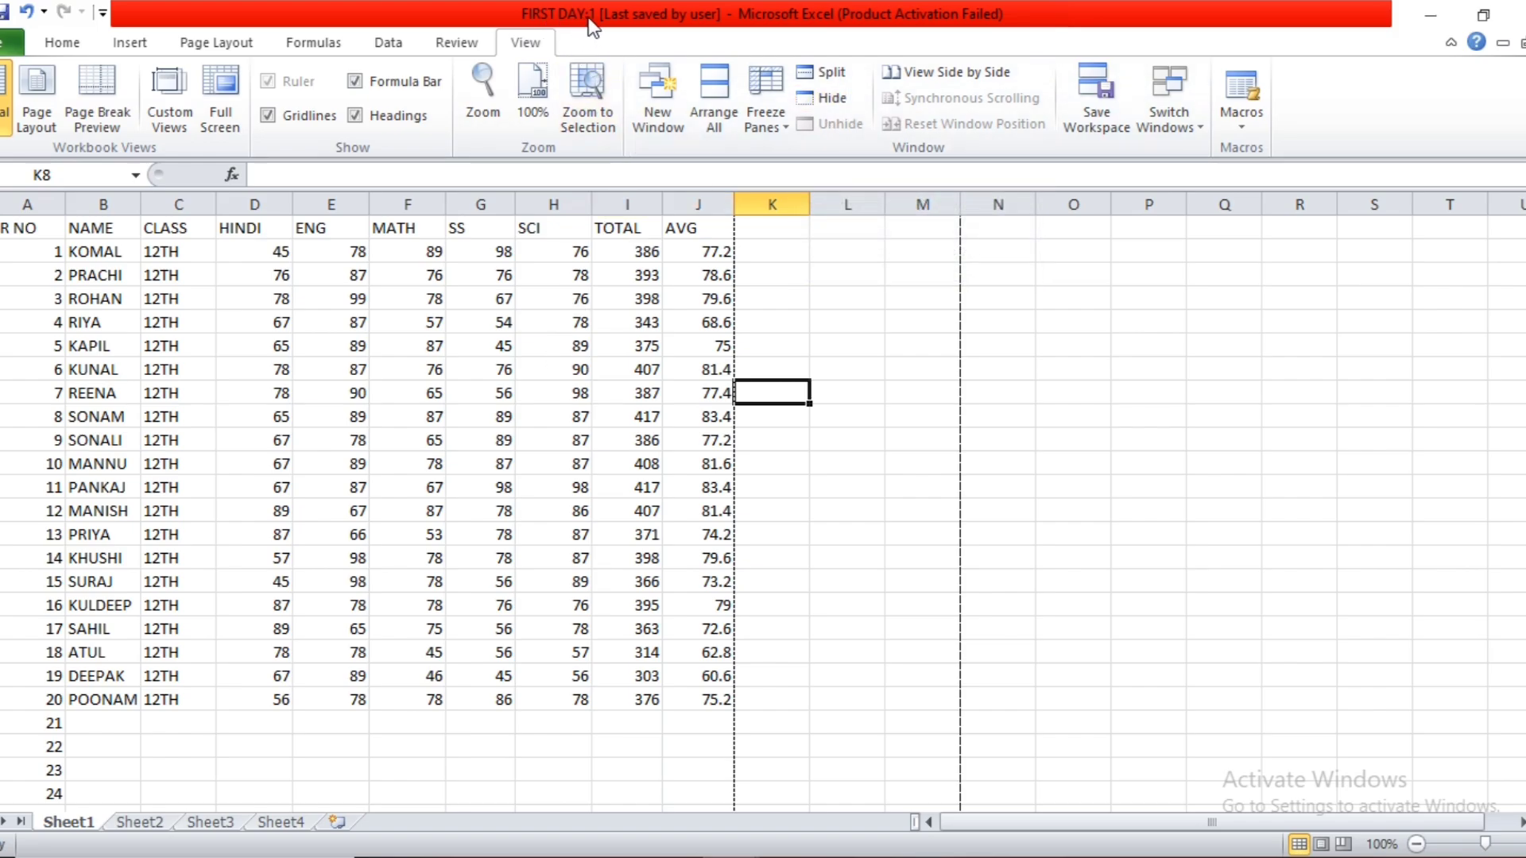
Hide the FIRST DAY:1 workbook window and unhide it again.
left_click(833, 100)
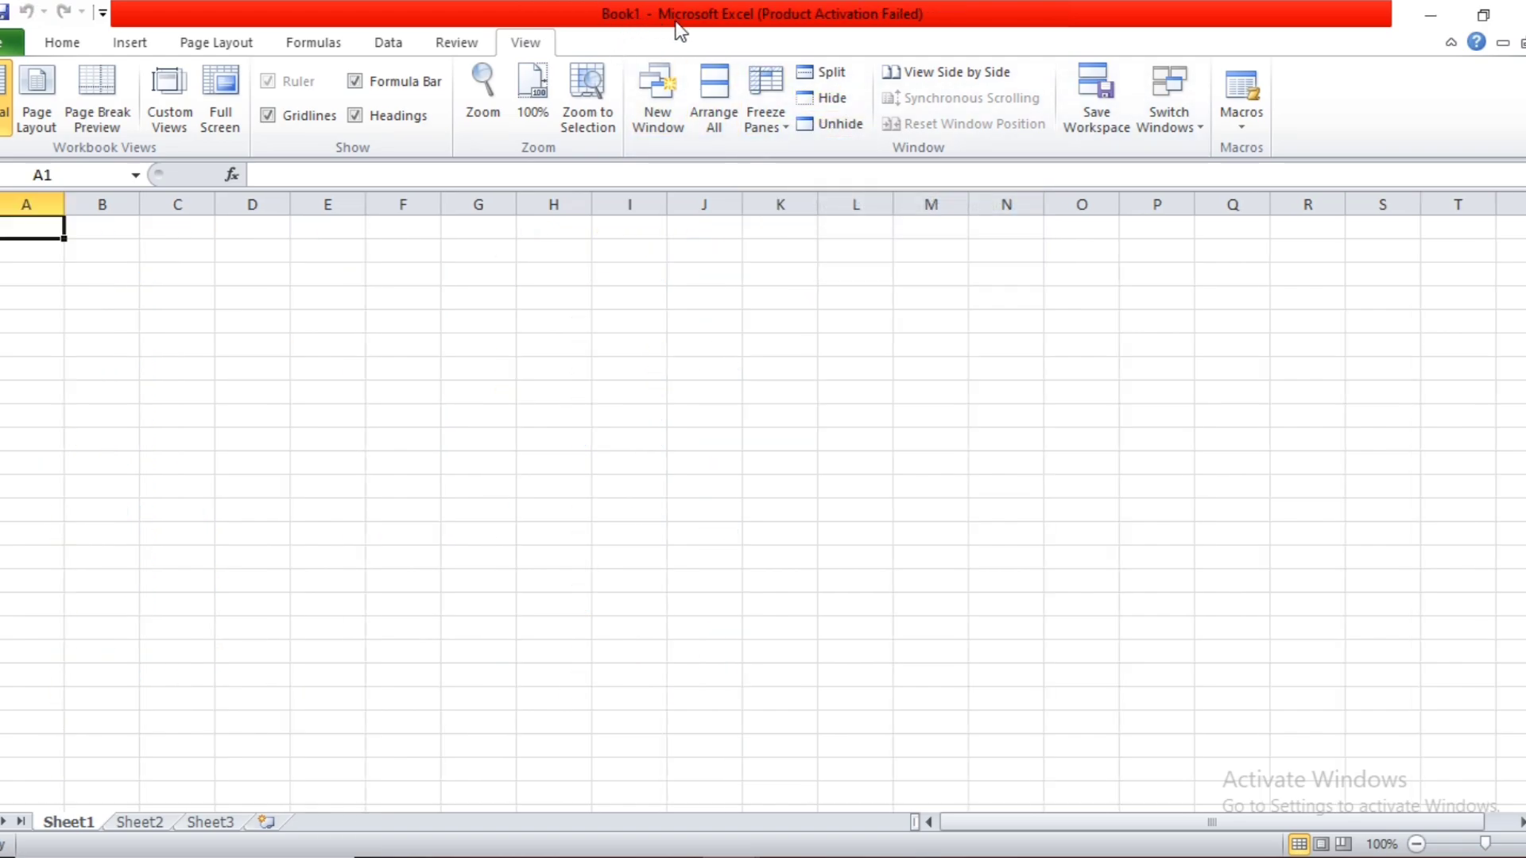
left_click(838, 127)
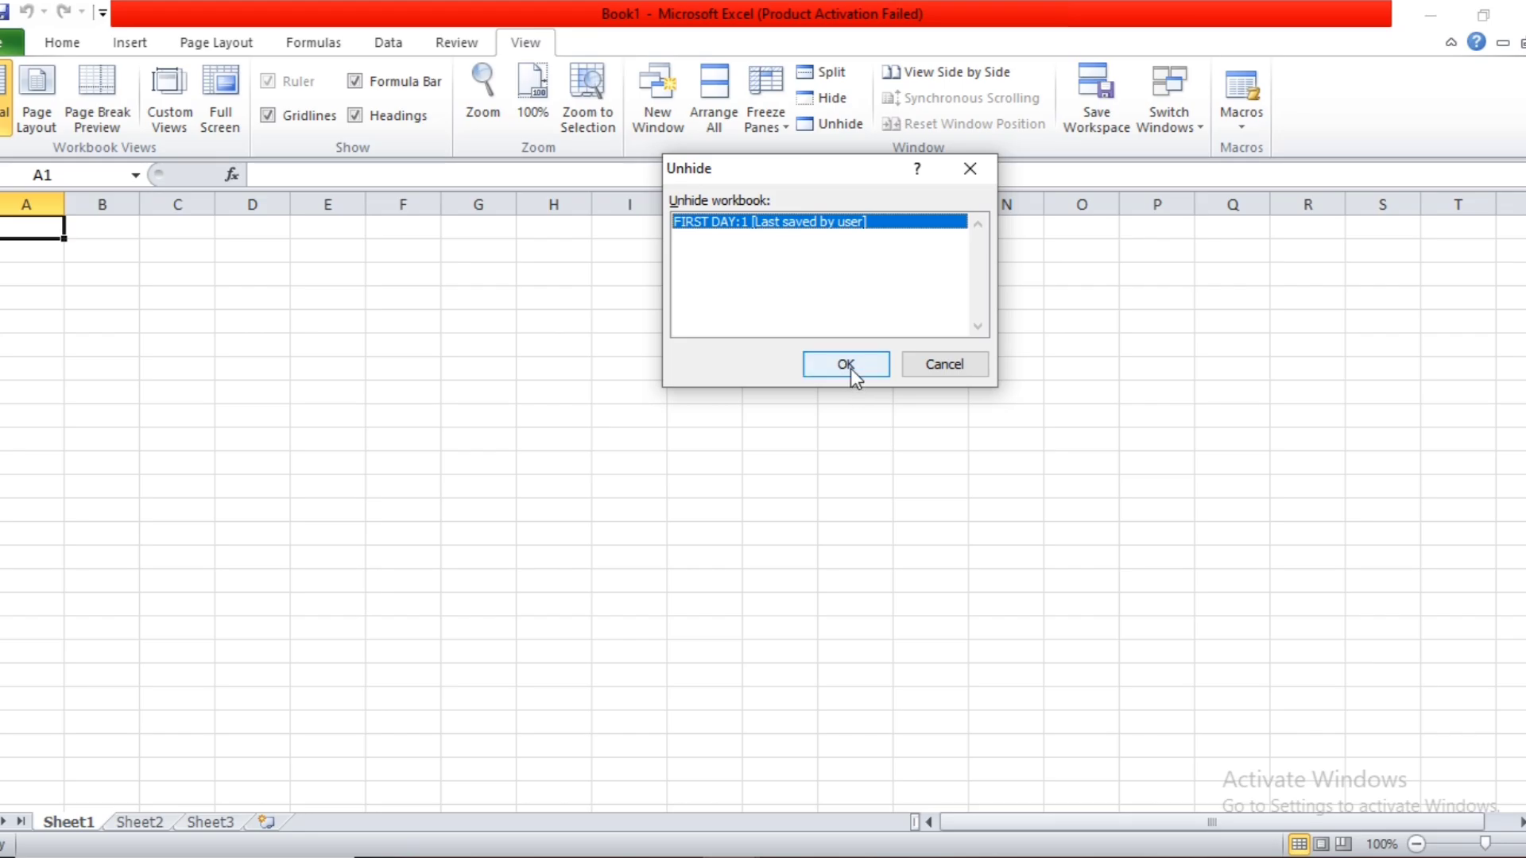
left_click(847, 365)
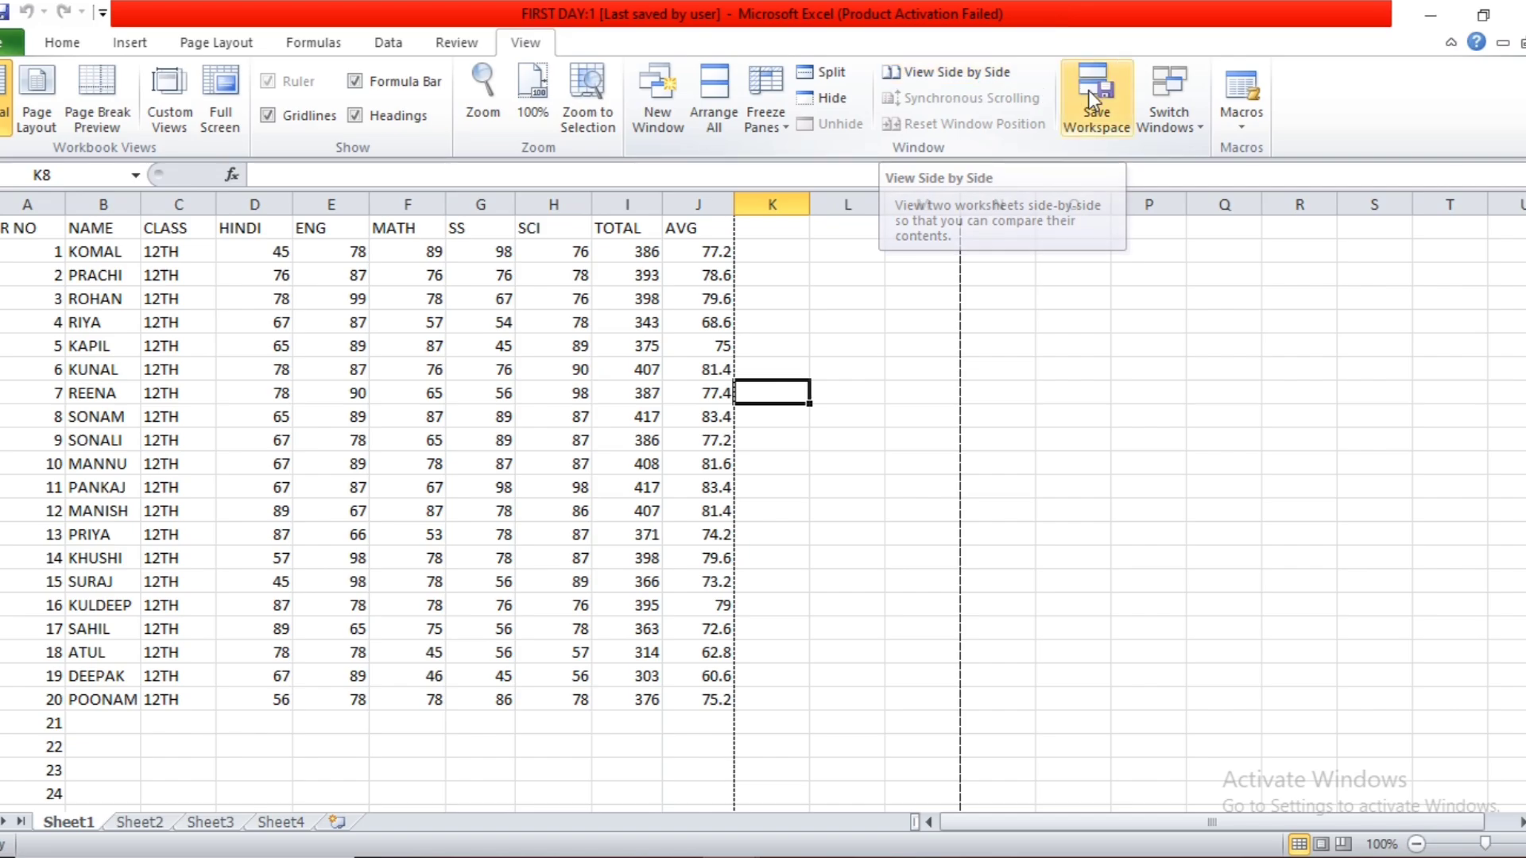
Compare the FIRST DAY:1 window side by side with Book1 and reset the window positions so both share the screen equally.
left_click(1184, 120)
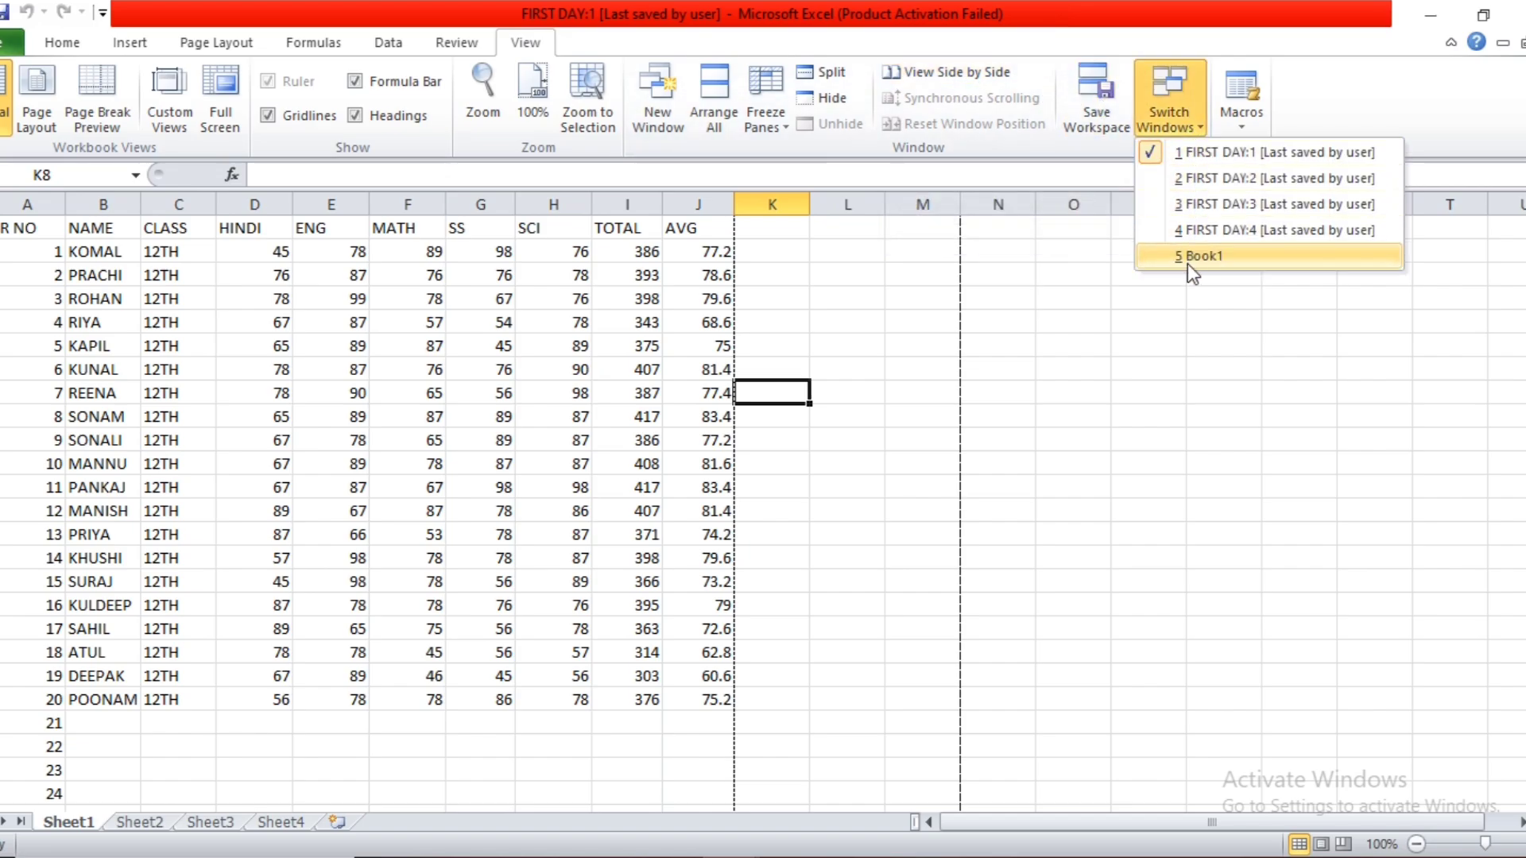
left_click(1039, 251)
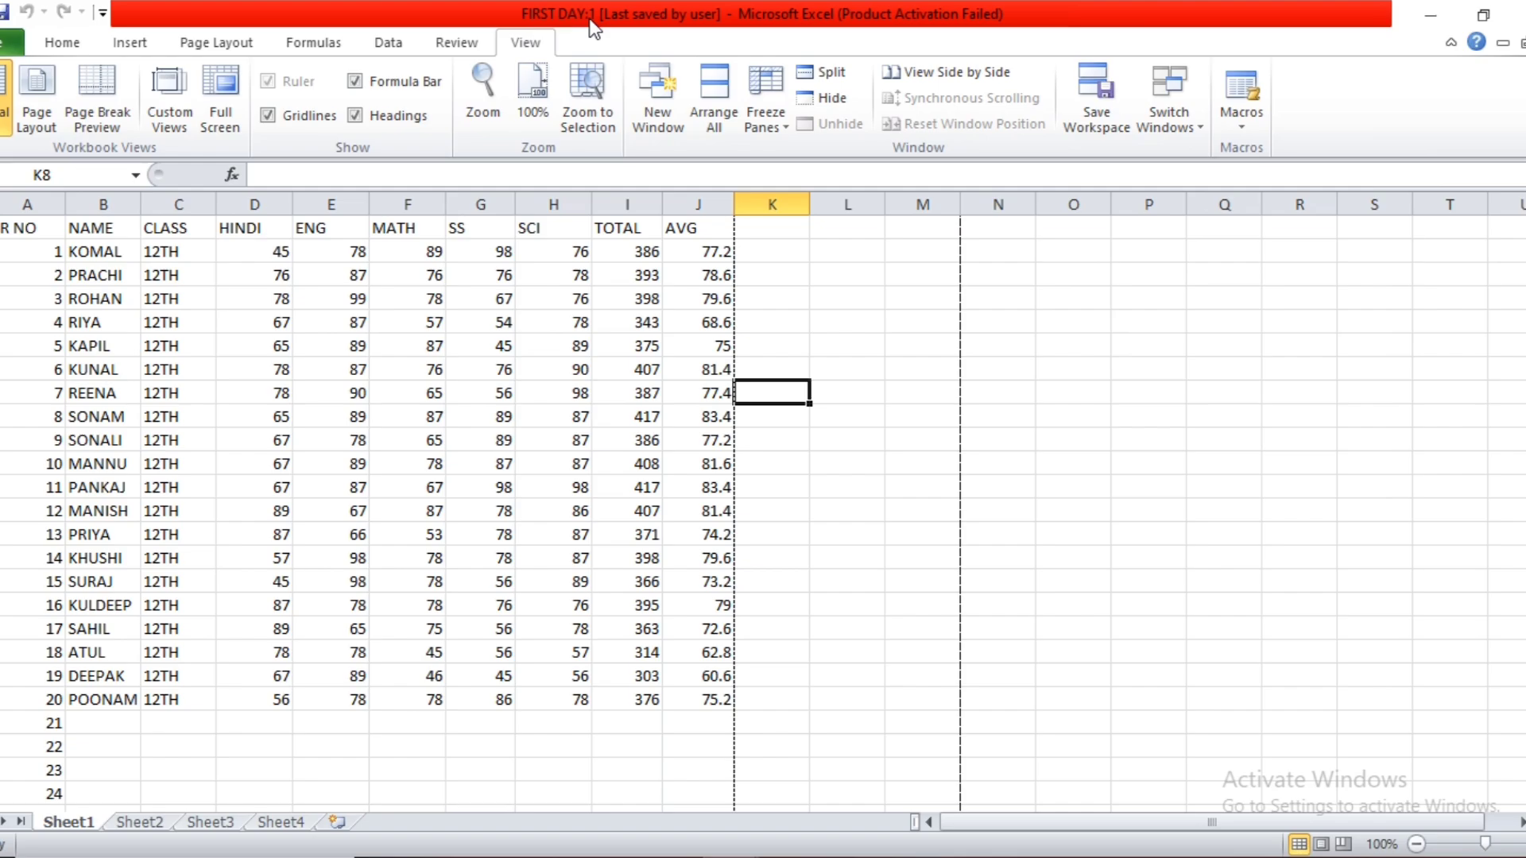
left_click(951, 75)
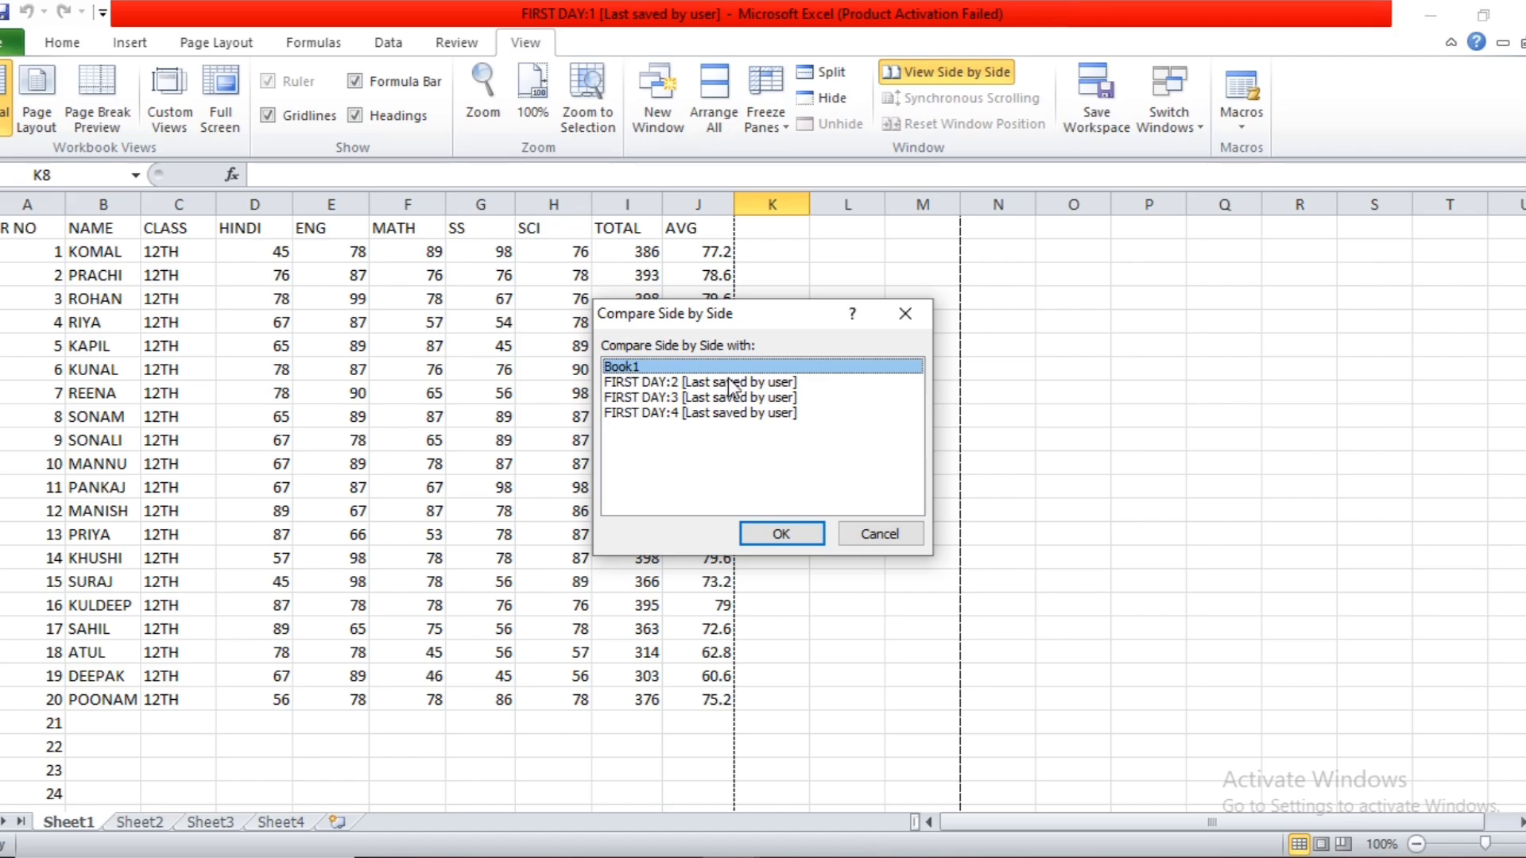
left_click(781, 534)
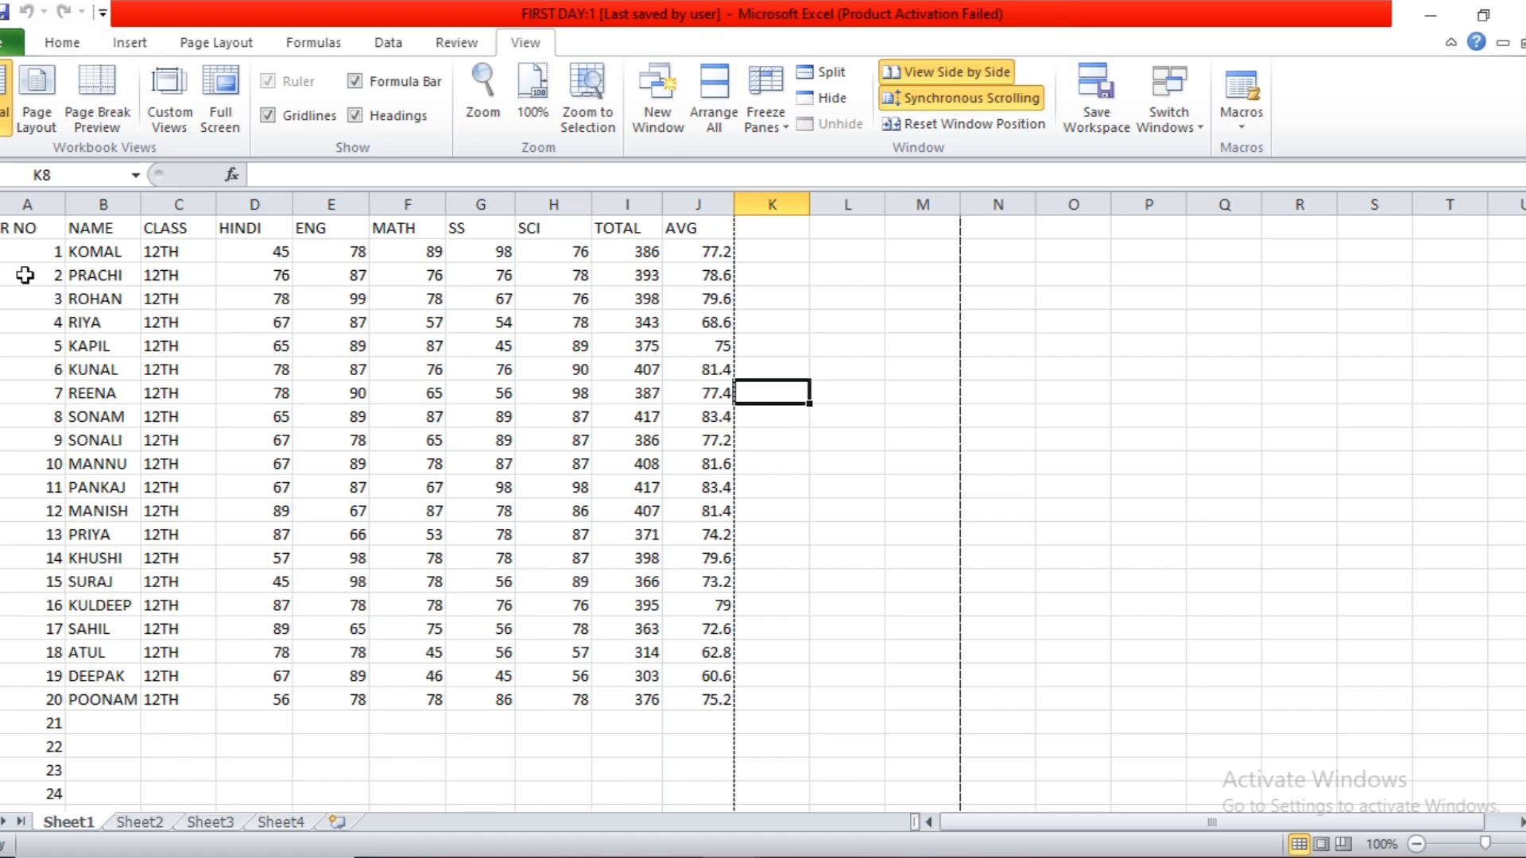
left_click(906, 127)
Check synchronous scrolling by scrolling the FIRST DAY:1 marks list down and back up beside Book1.
left_click(809, 357)
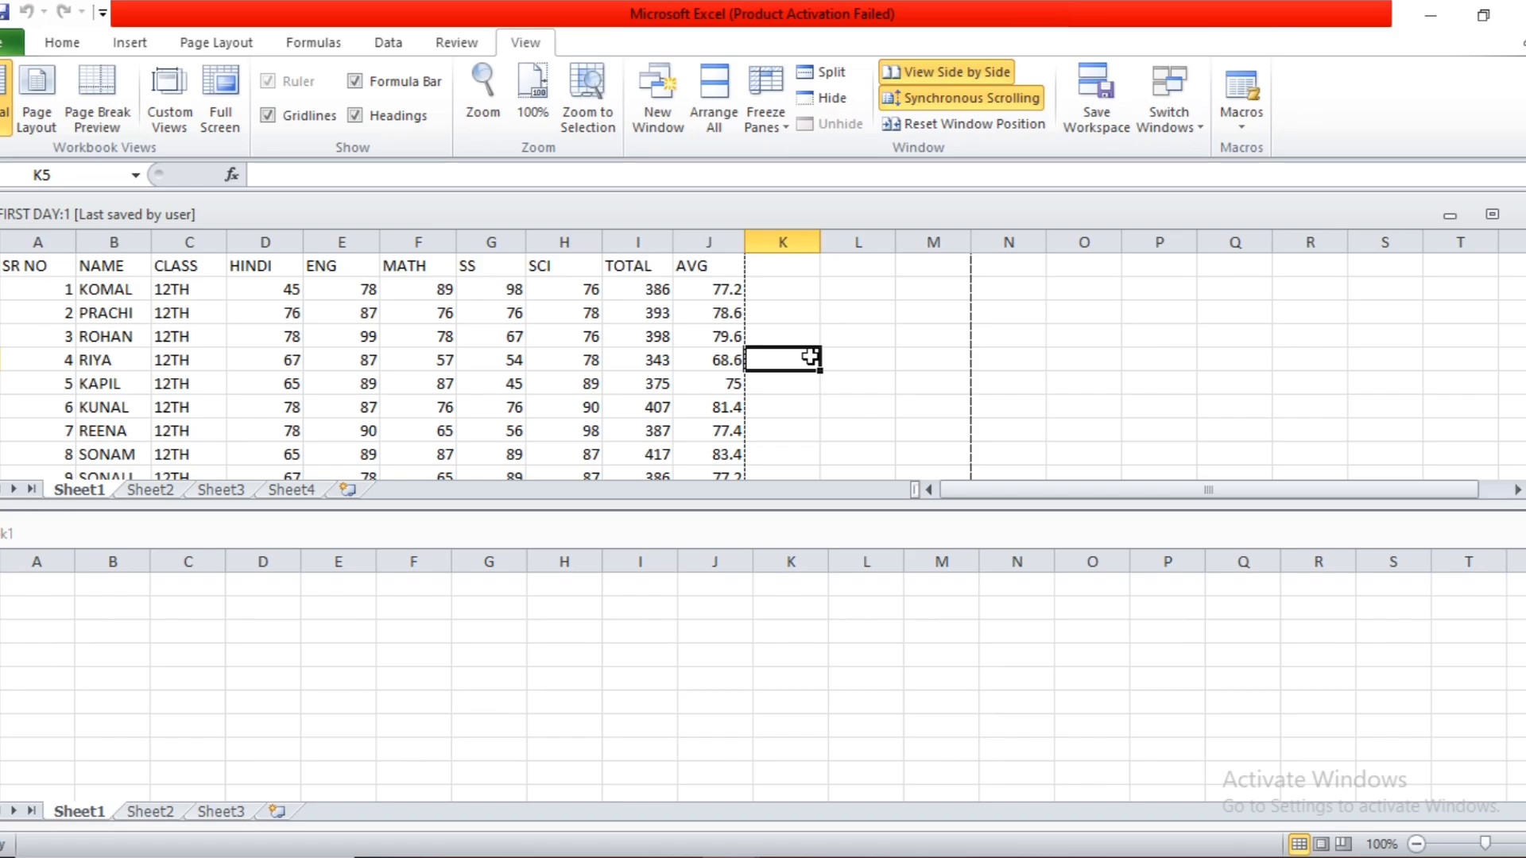
scroll(810, 356, "down", 4)
scroll(811, 356, "up", 4)
scroll(794, 366, "down", 1)
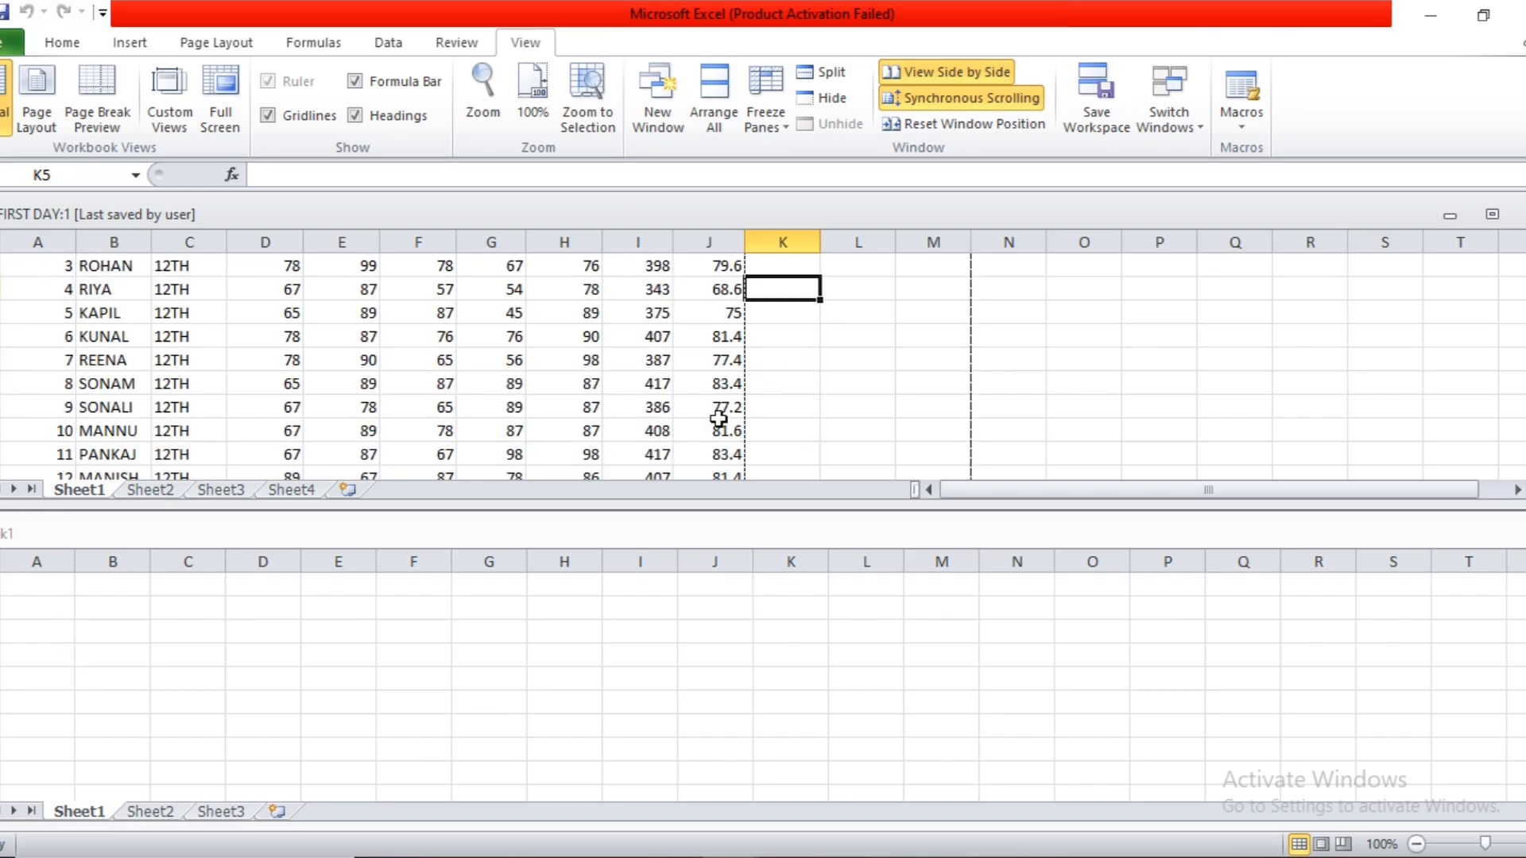
scroll(826, 355, "down", 3)
scroll(827, 355, "up", 4)
scroll(826, 355, "down", 5)
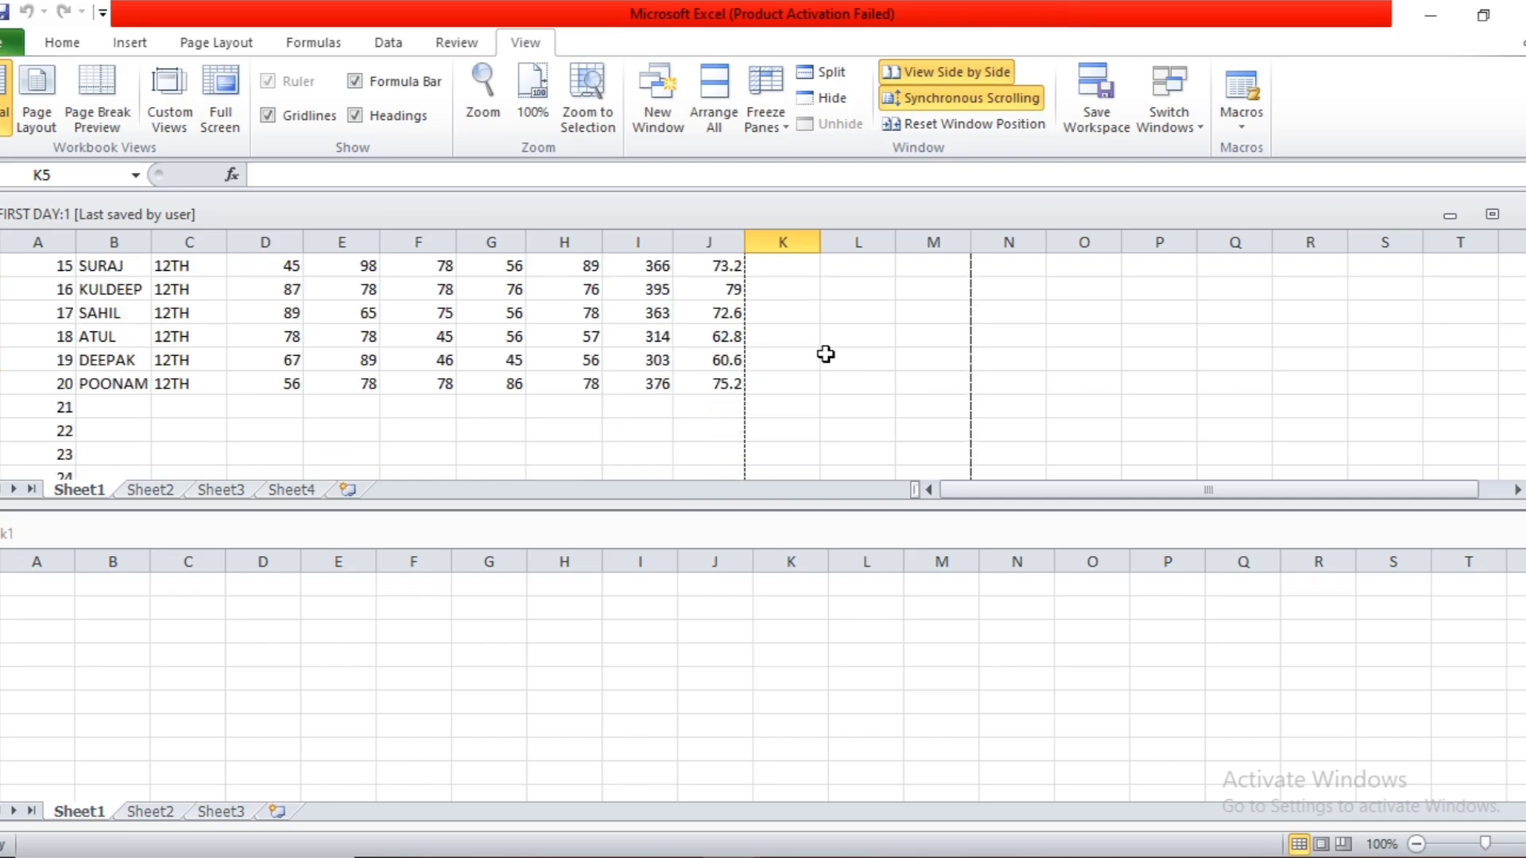
scroll(827, 355, "up", 5)
left_click(742, 315)
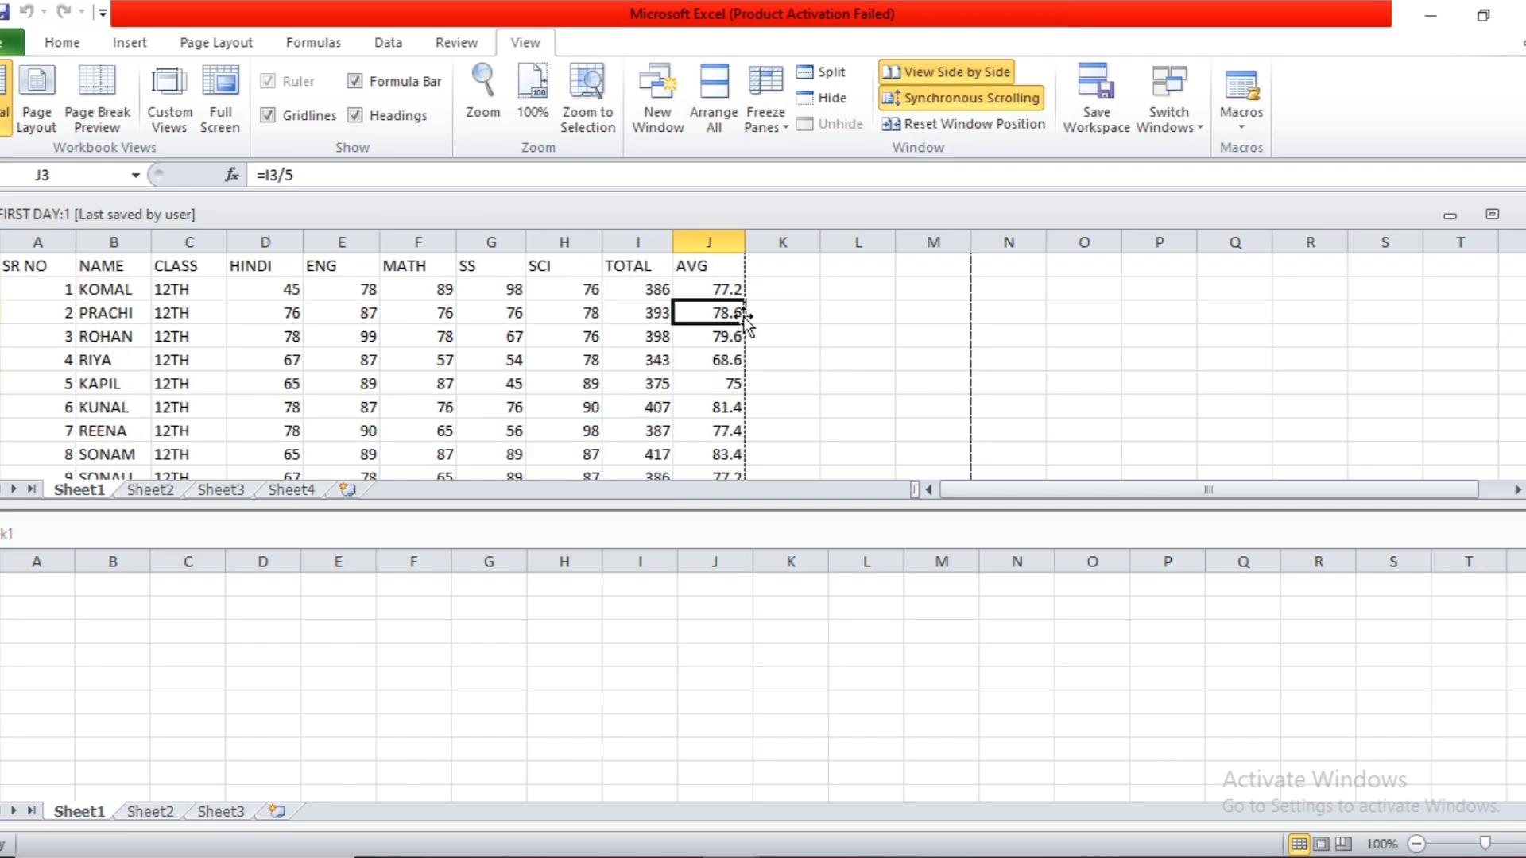
Turn off synchronous scrolling and check the effect by scrolling only the FIRST DAY:1 marks list.
left_click(919, 97)
left_click(848, 291)
scroll(847, 295, "down", 4)
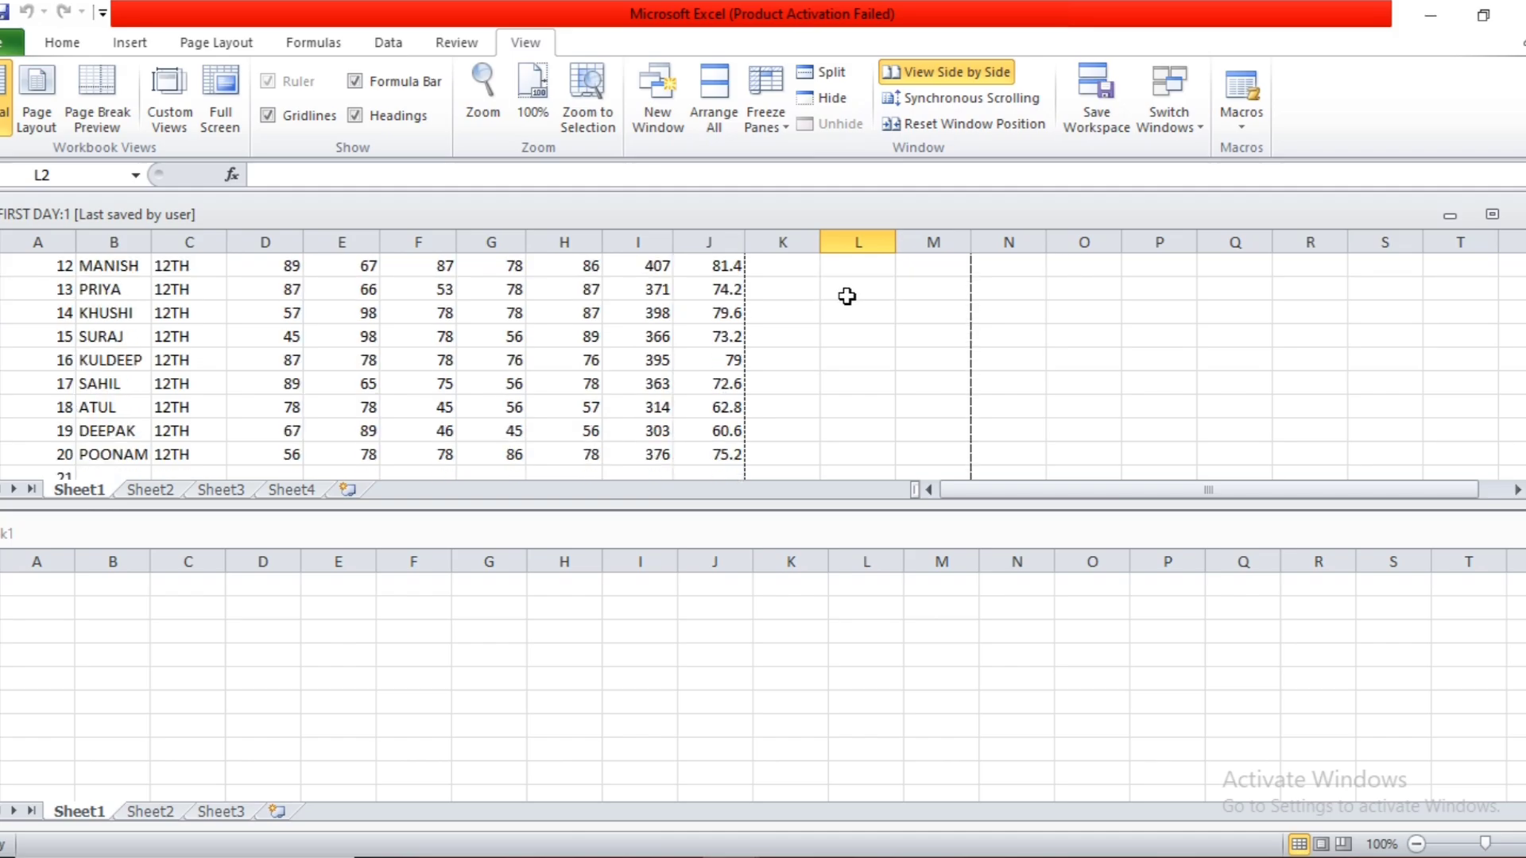
scroll(847, 296, "down", 4)
scroll(847, 295, "up", 4)
scroll(846, 297, "up", 4)
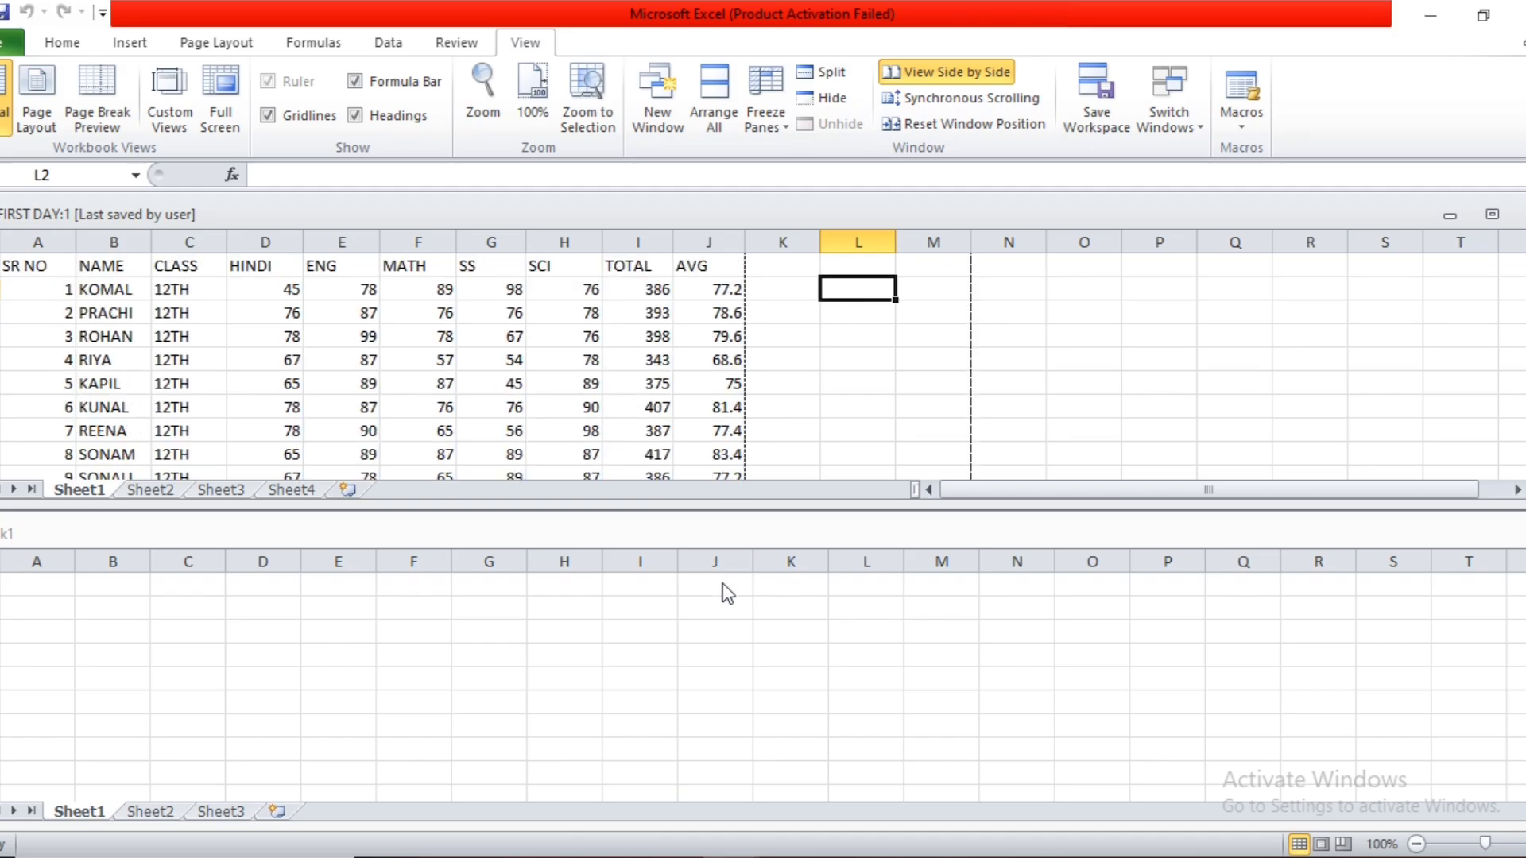
Turn on synchronous scrolling, check it by scrolling Book1 down and up beside FIRST DAY:1, and turn it off again.
left_click(721, 588)
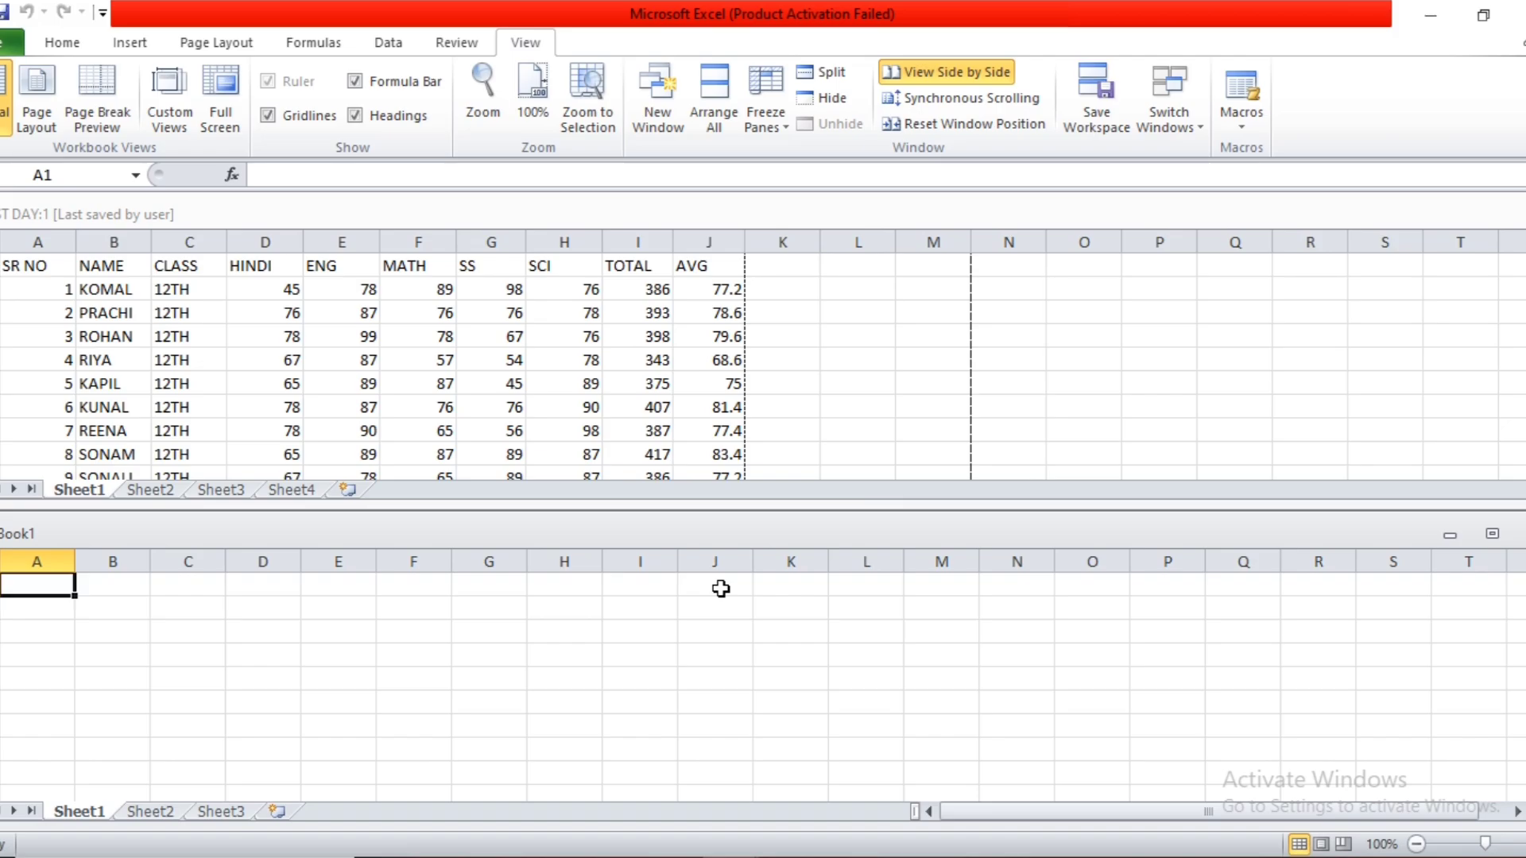
left_click(819, 385)
left_click(969, 98)
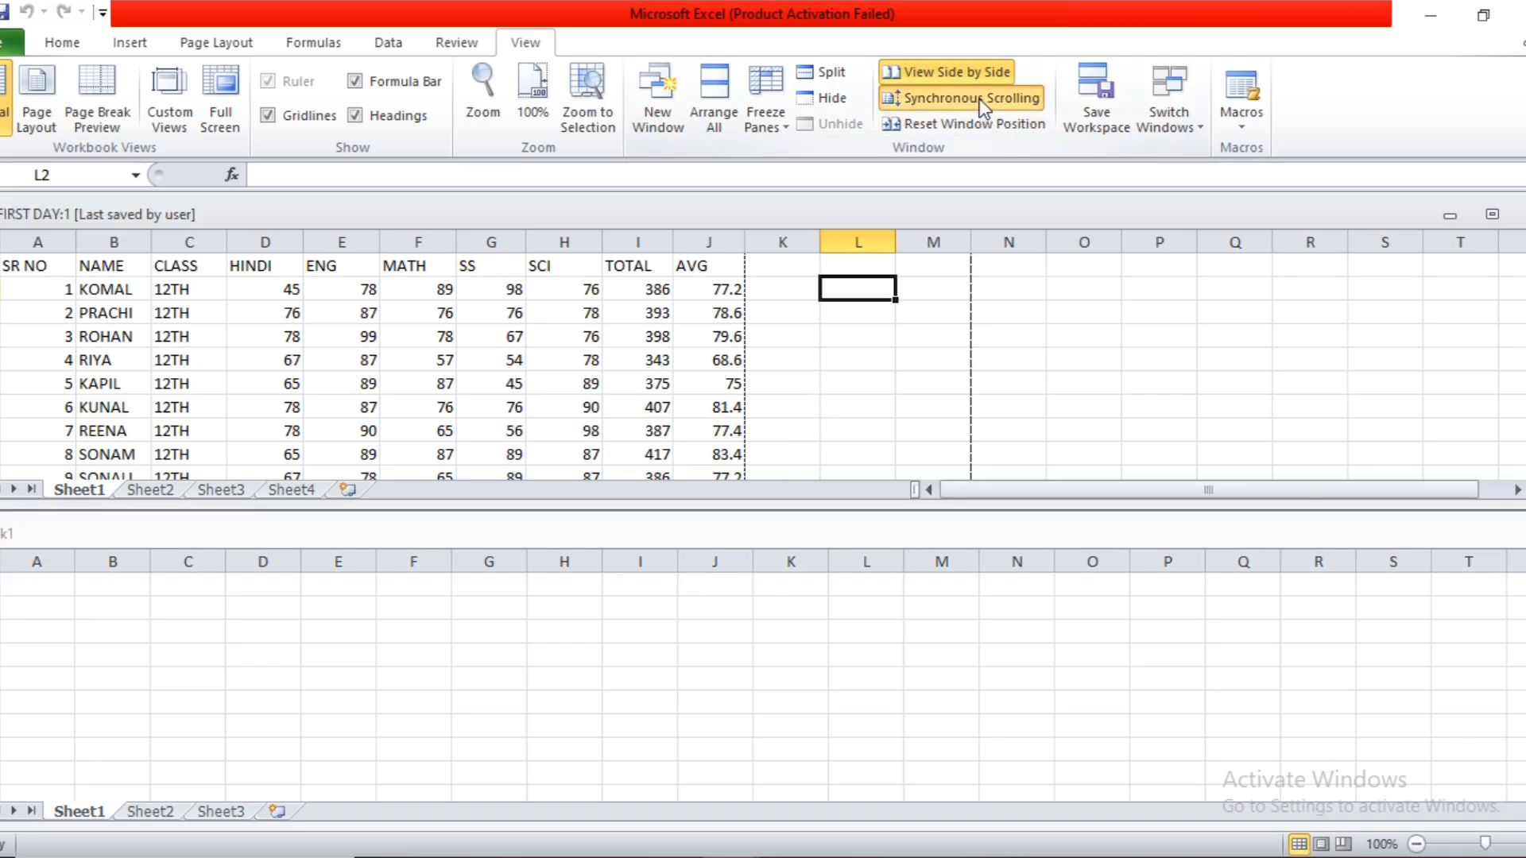
left_click(827, 619)
scroll(826, 619, "down", 5)
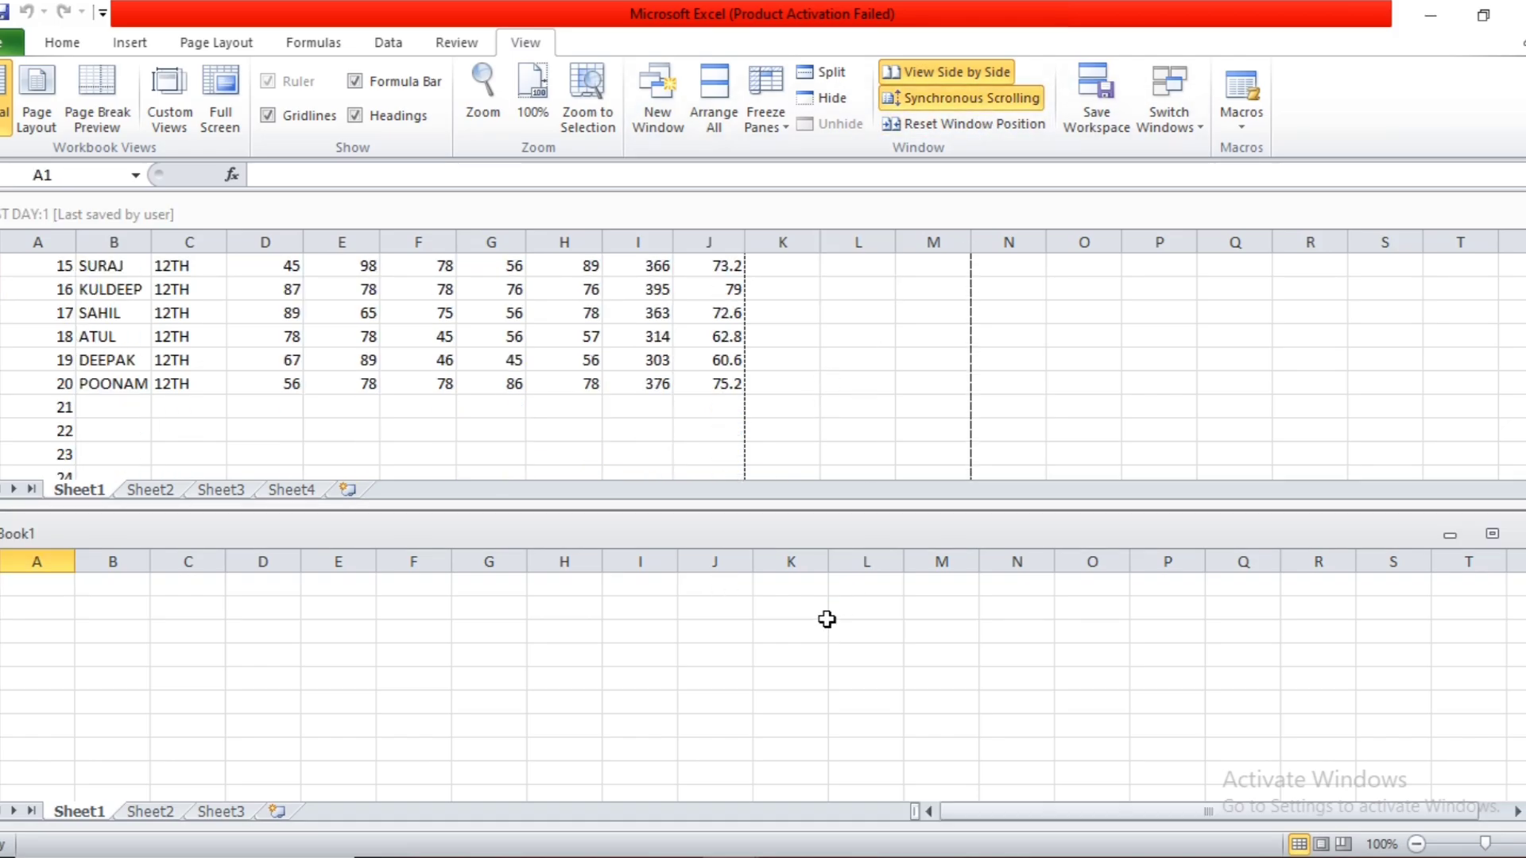
scroll(827, 619, "up", 5)
scroll(826, 619, "down", 3)
scroll(827, 618, "up", 5)
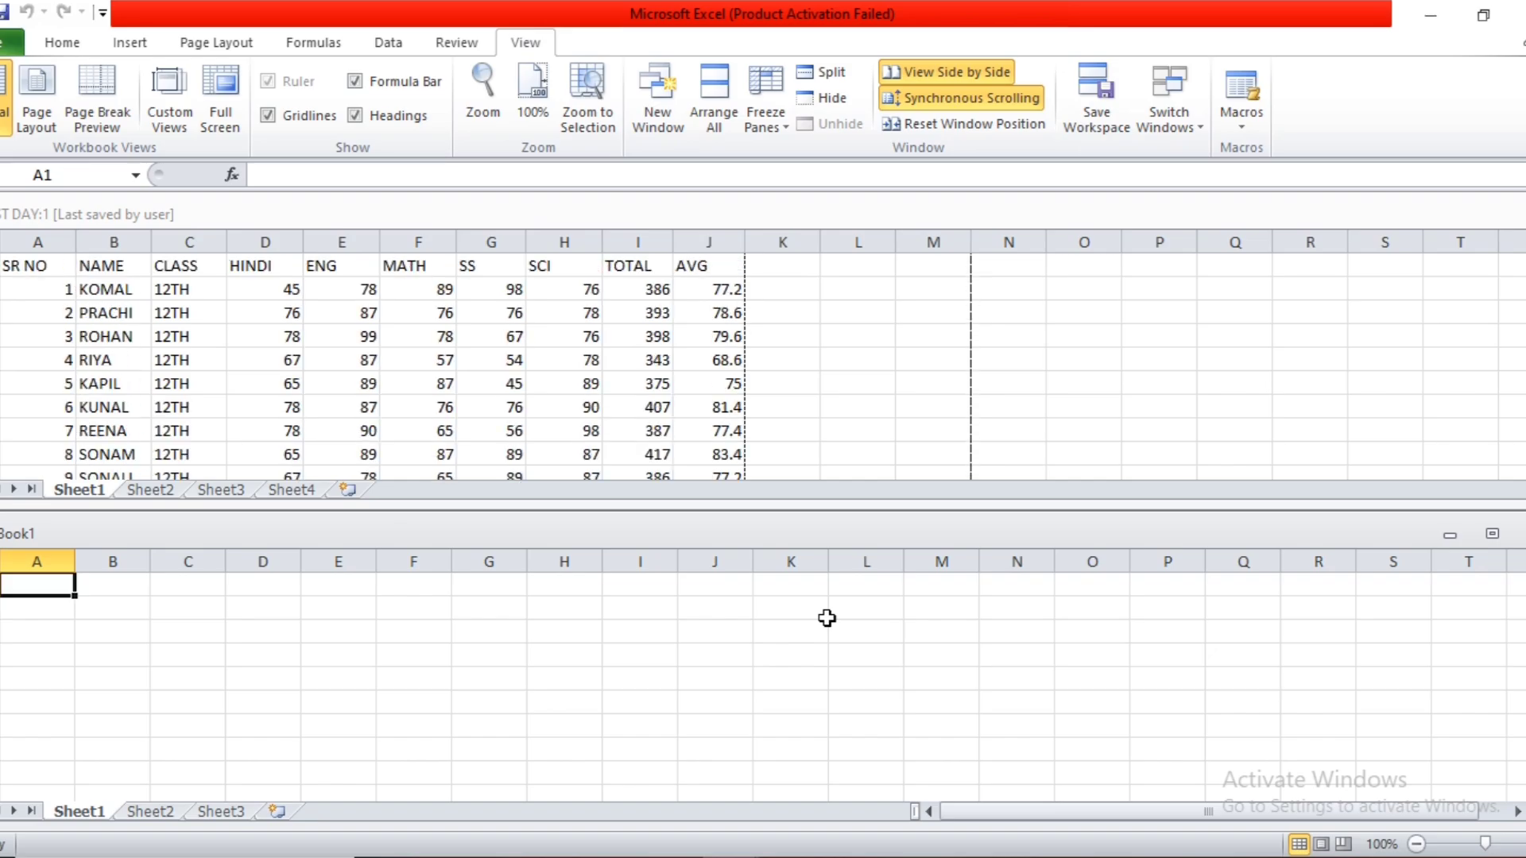
left_click(882, 387)
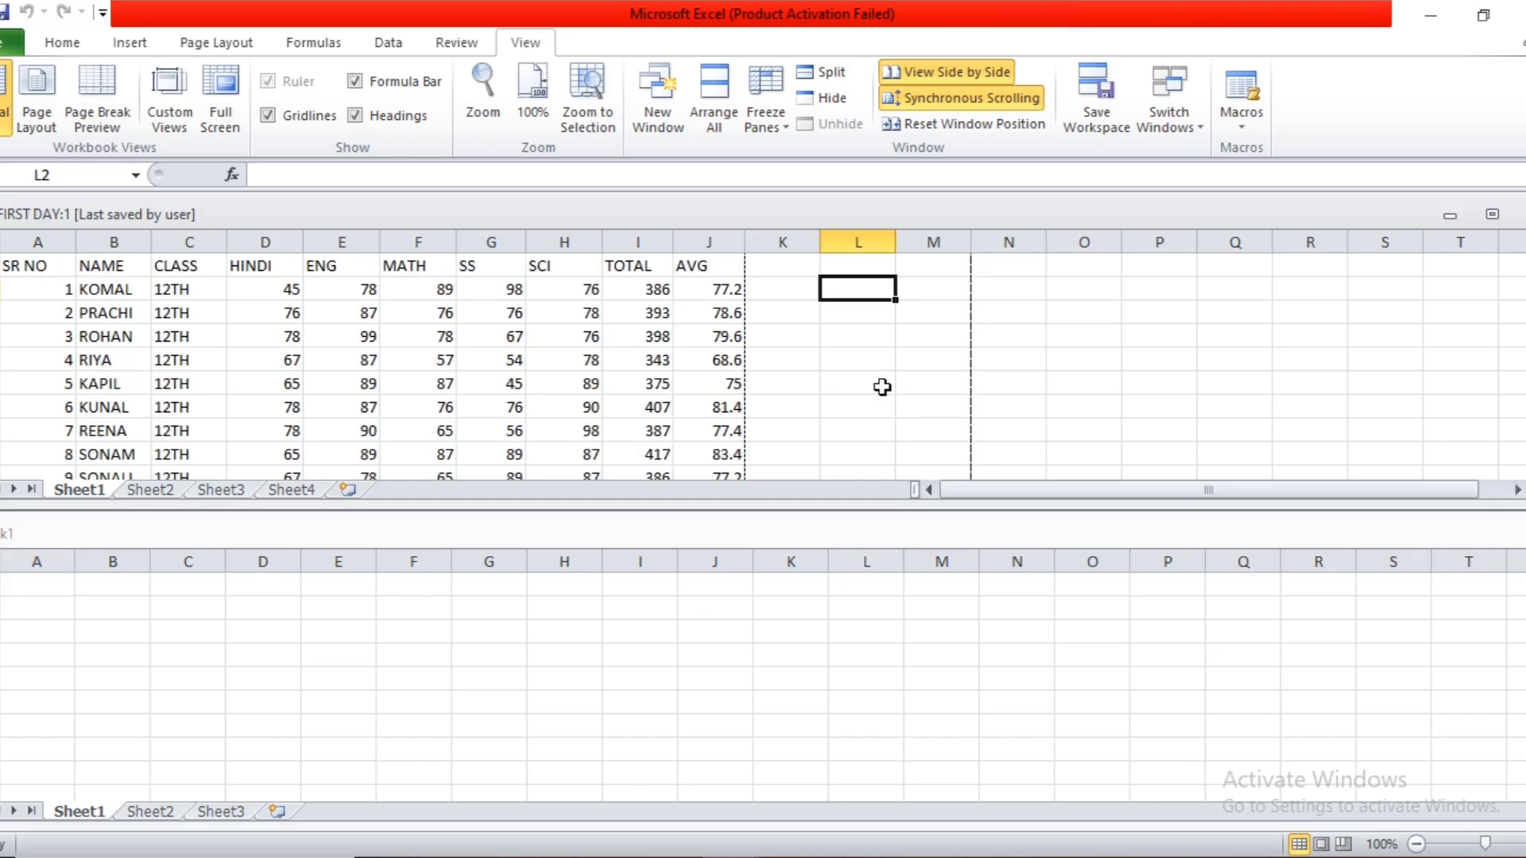
left_click(973, 95)
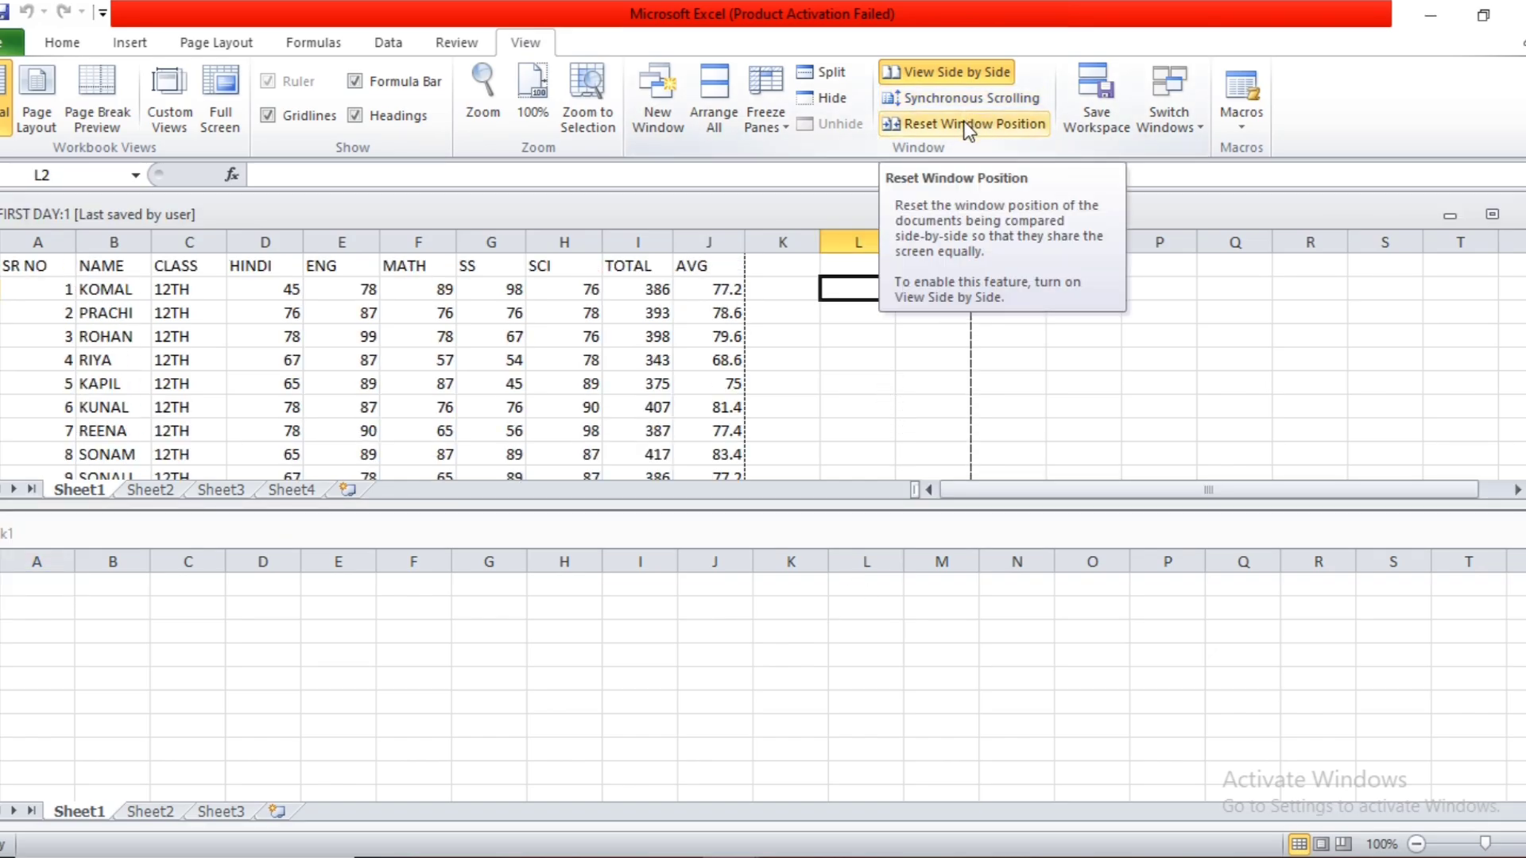
Enlarge the FIRST DAY:1 window by lowering its boundary with Book1, and reset the window positions to equal shares.
left_click(915, 540)
left_click_drag(915, 511, 912, 565)
left_click(913, 443)
left_click_drag(911, 505, 909, 567)
left_click(890, 505)
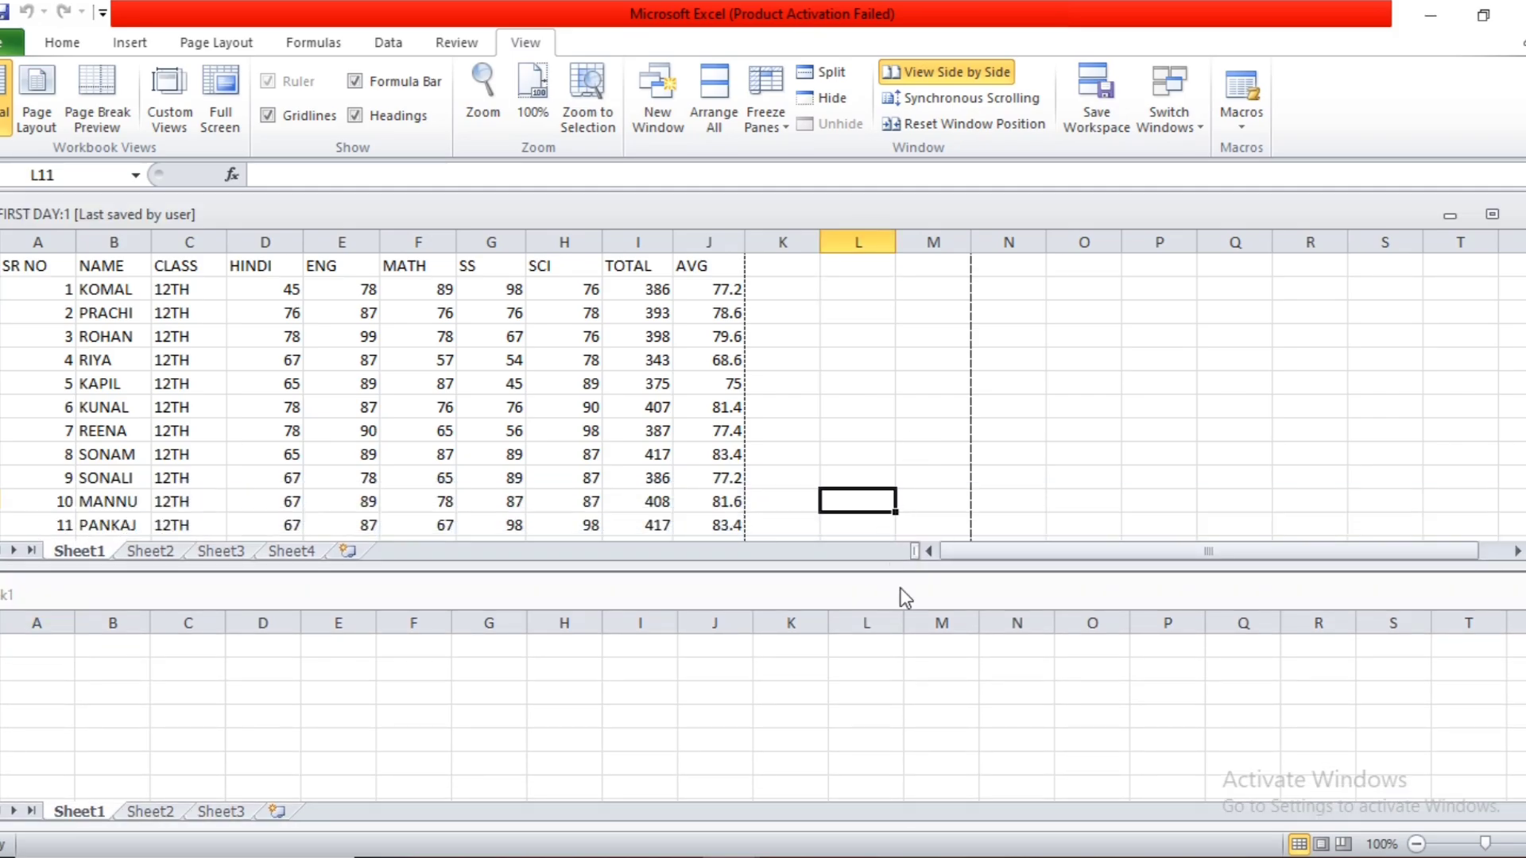
left_click(899, 595)
left_click(884, 643)
left_click(872, 497)
left_click(933, 126)
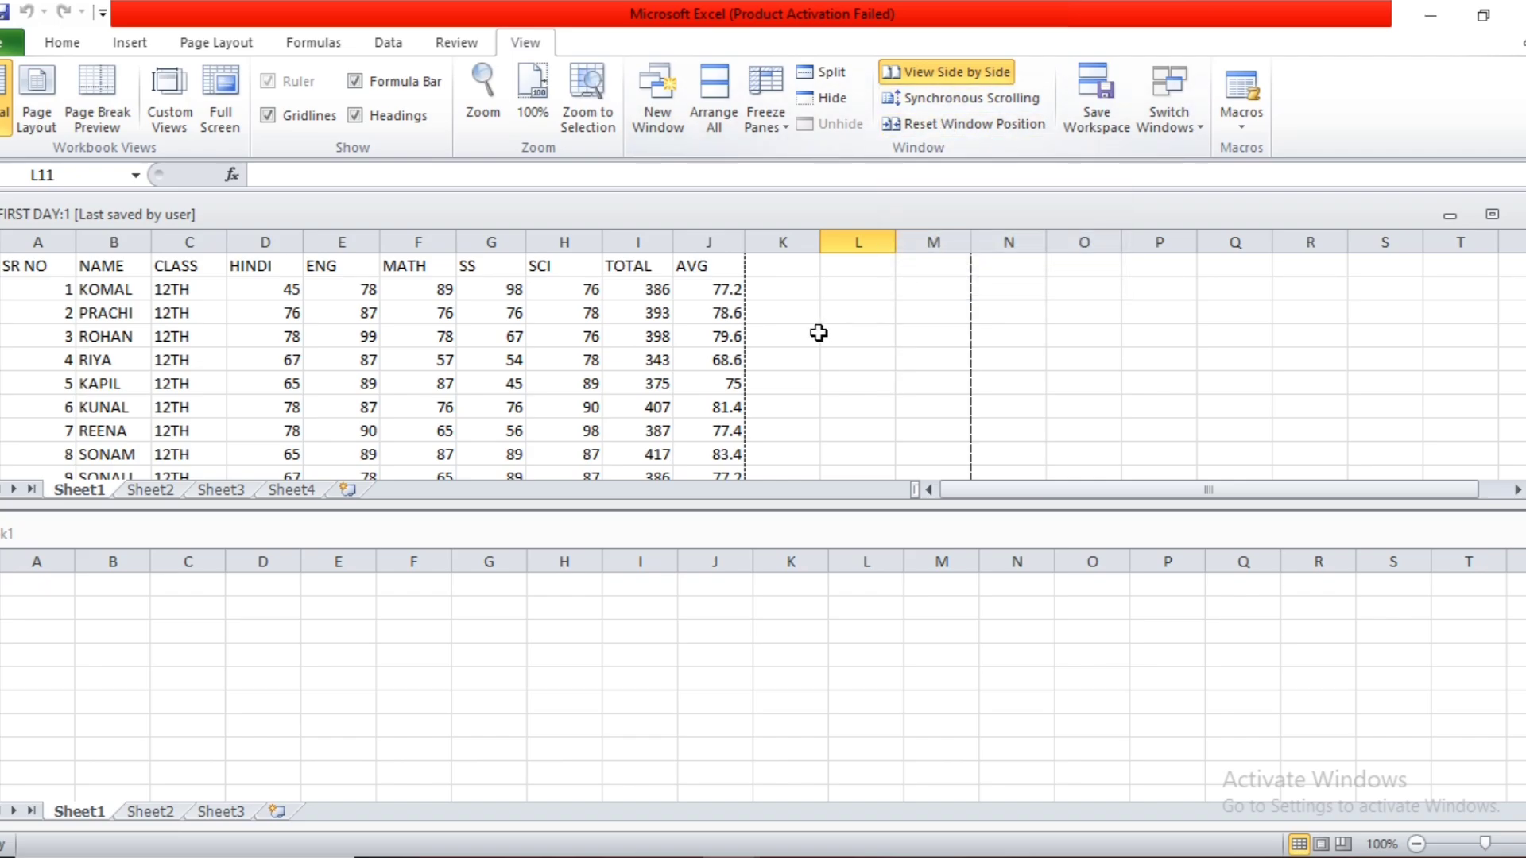
Check which open workbook windows are available for switching, leaving FIRST DAY:1 active.
left_click(1184, 98)
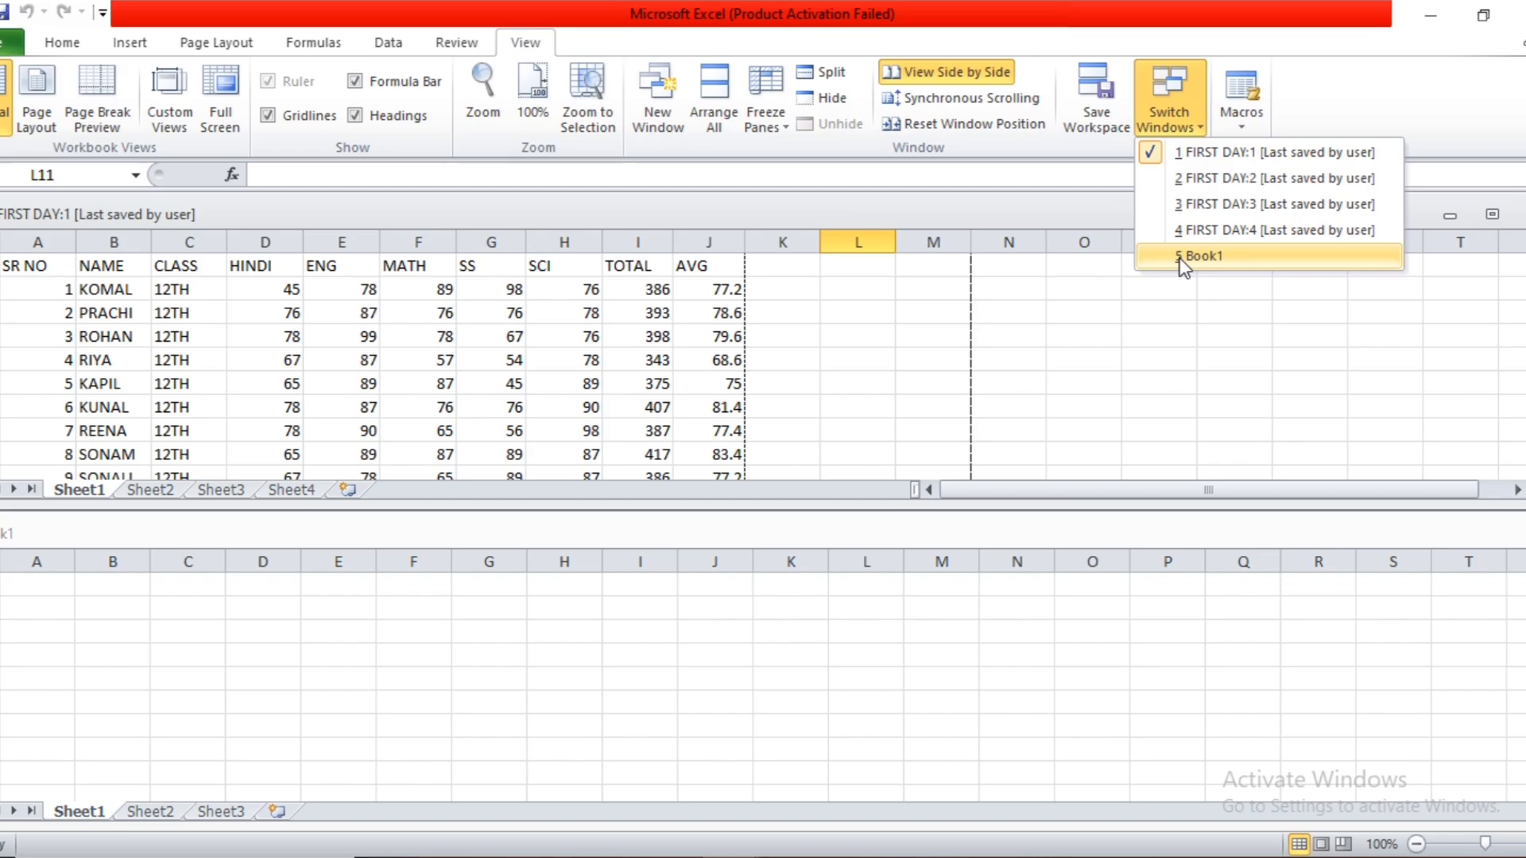
left_click(1142, 360)
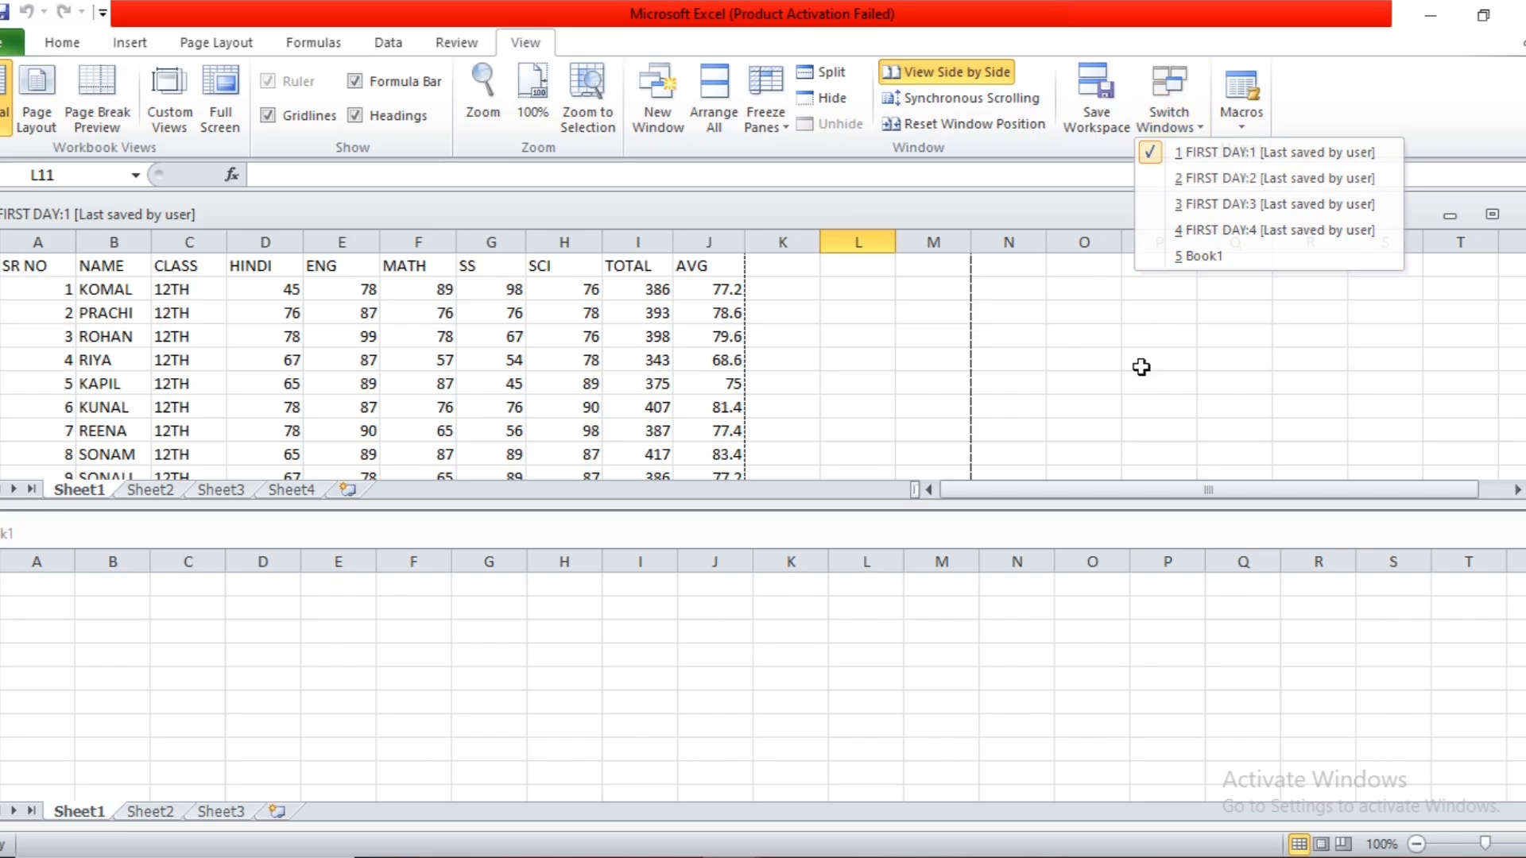
Save the current window arrangement as a workspace named abcd in Documents, and save the changes to FIRST DAY.xlsx.
left_click(1091, 103)
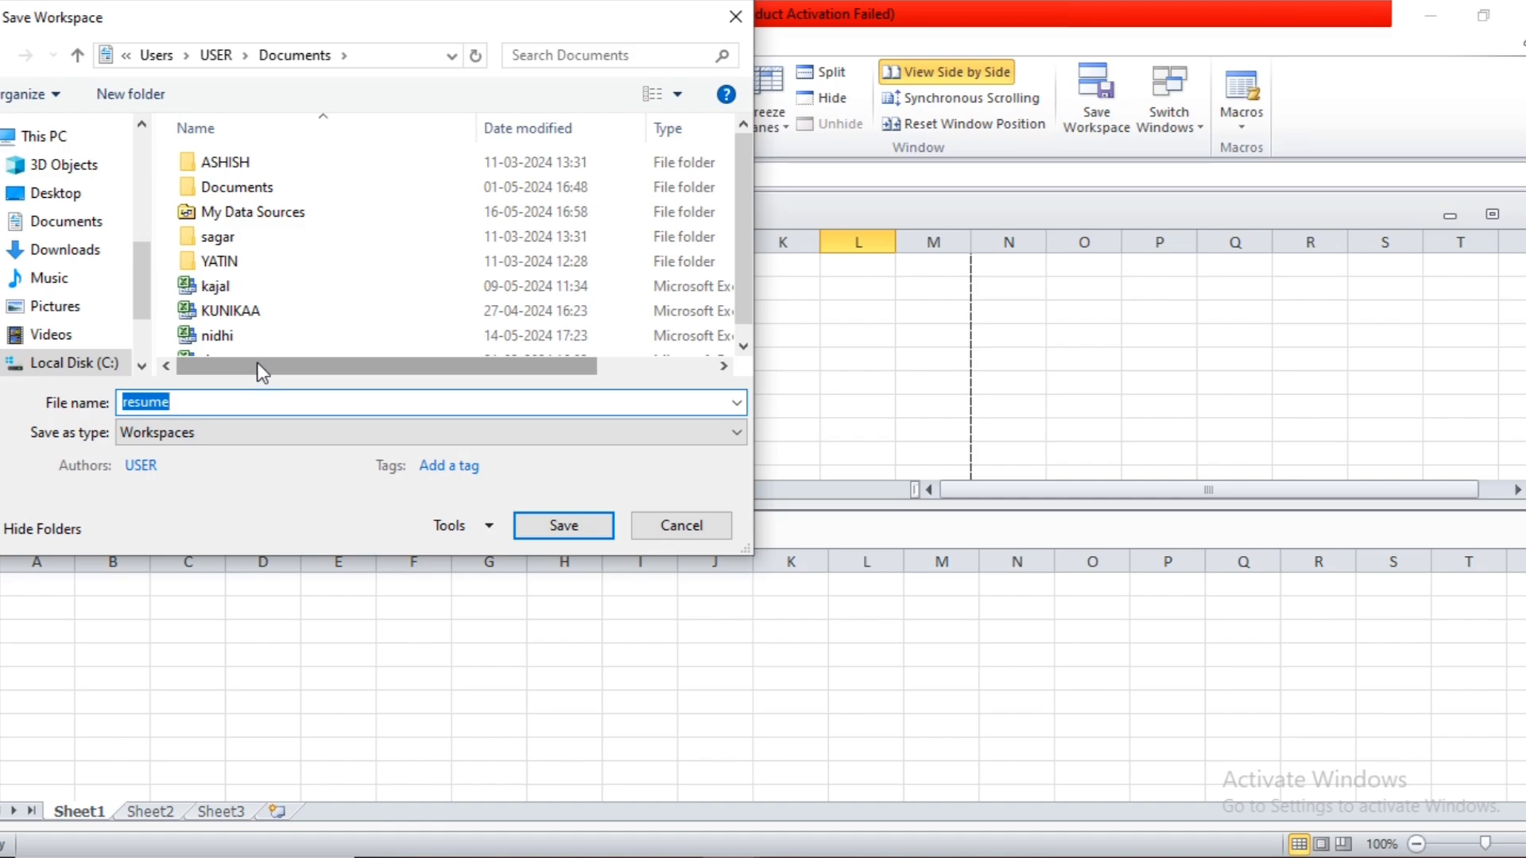
type("a")
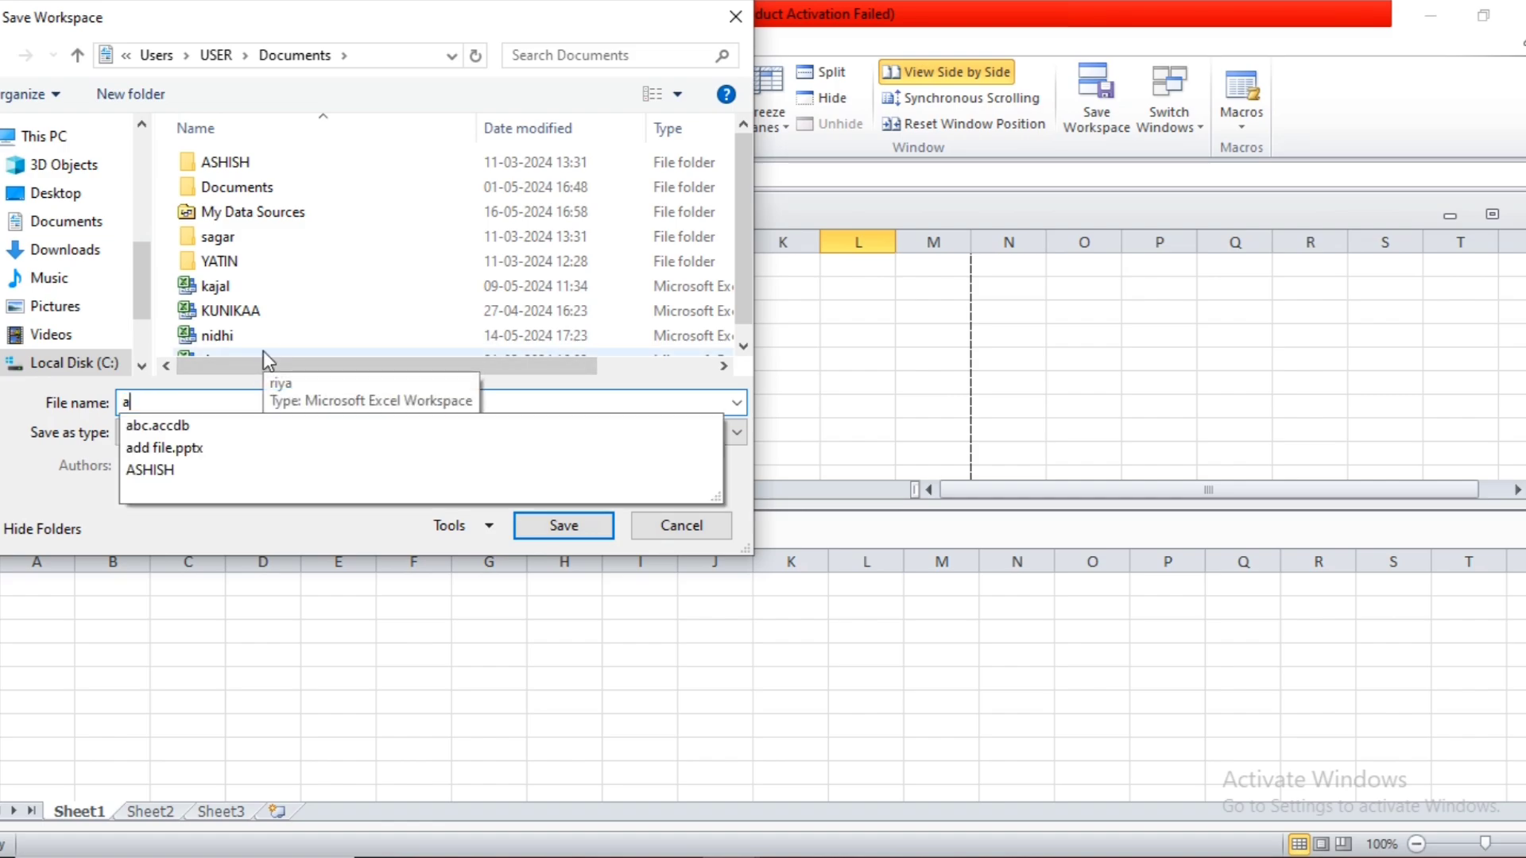
type("b")
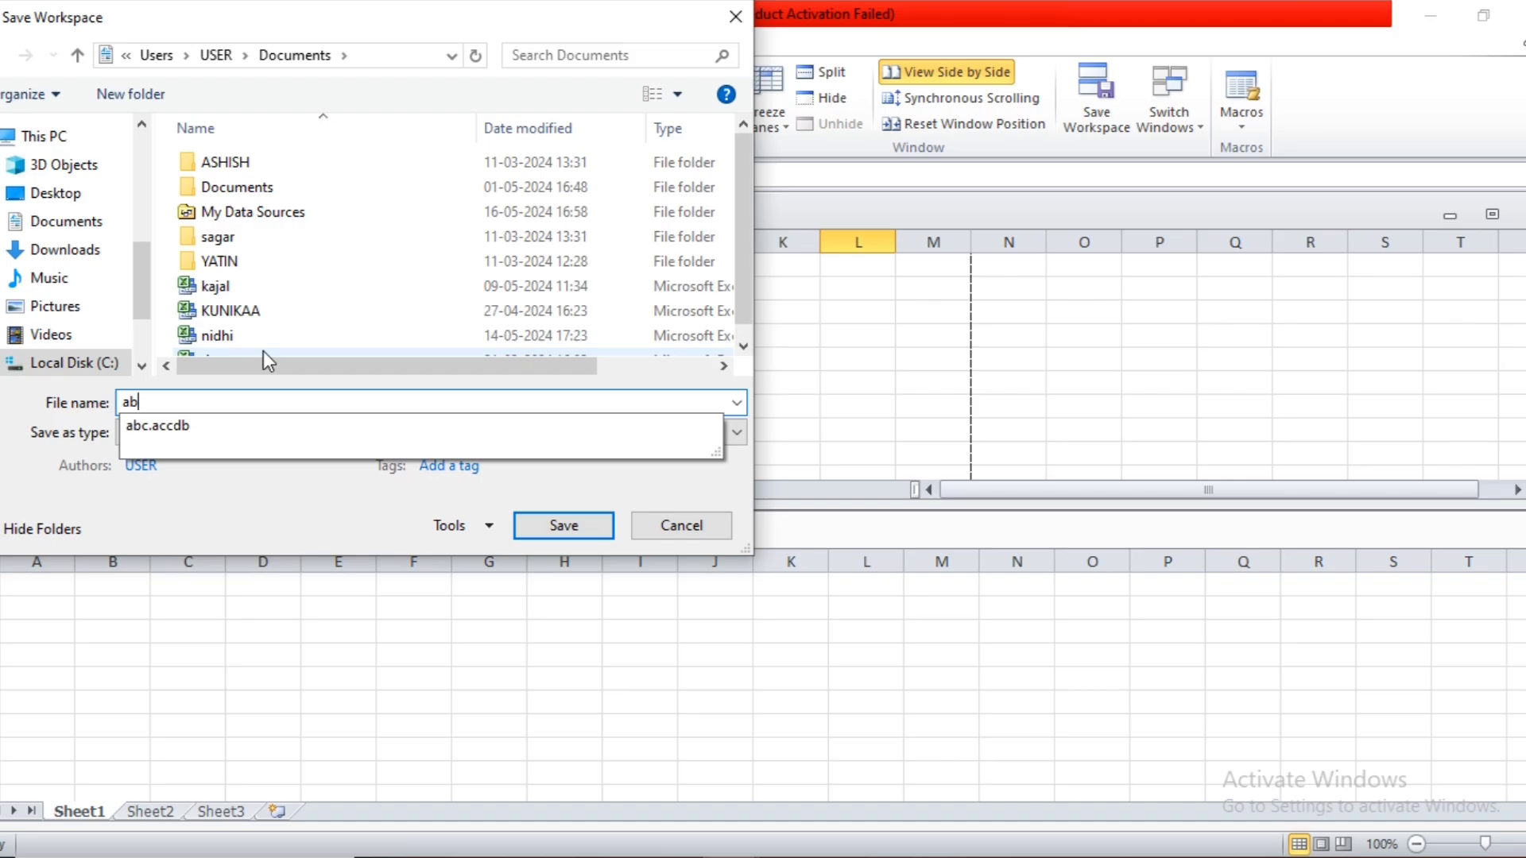
type("cd")
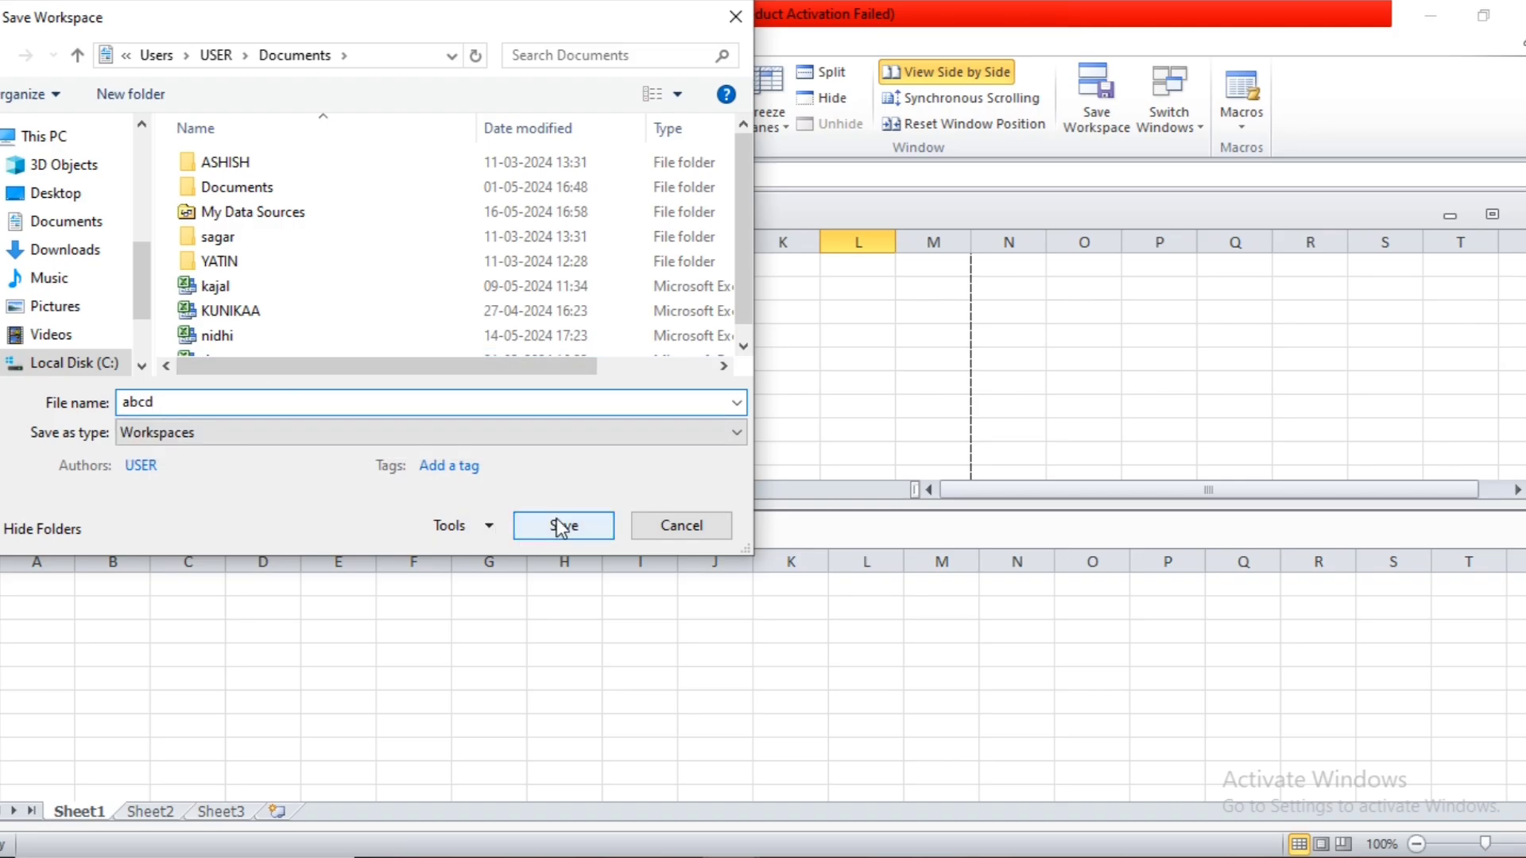
left_click(561, 525)
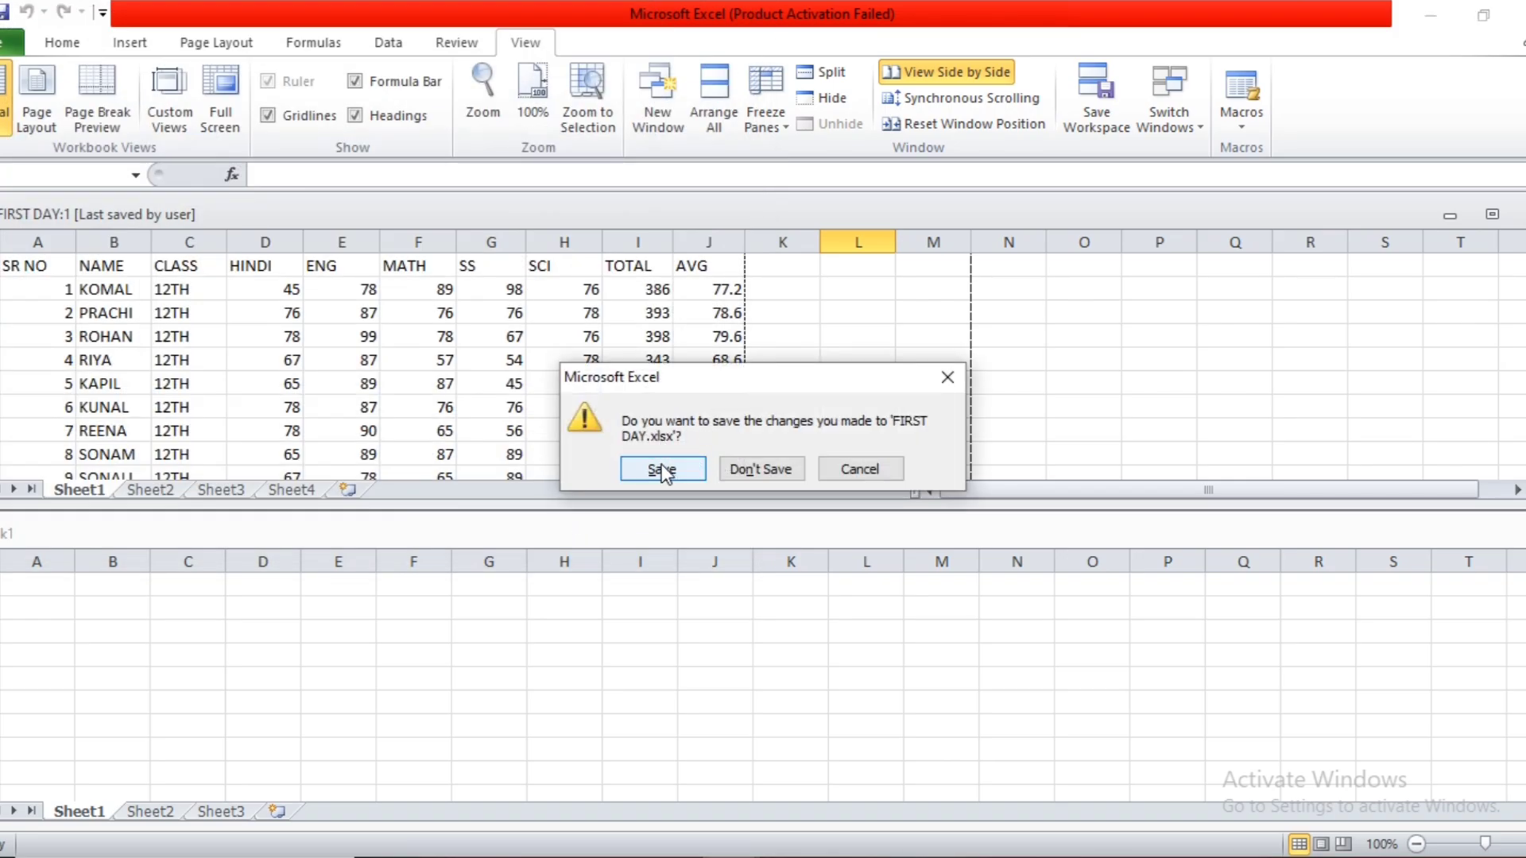
left_click(662, 470)
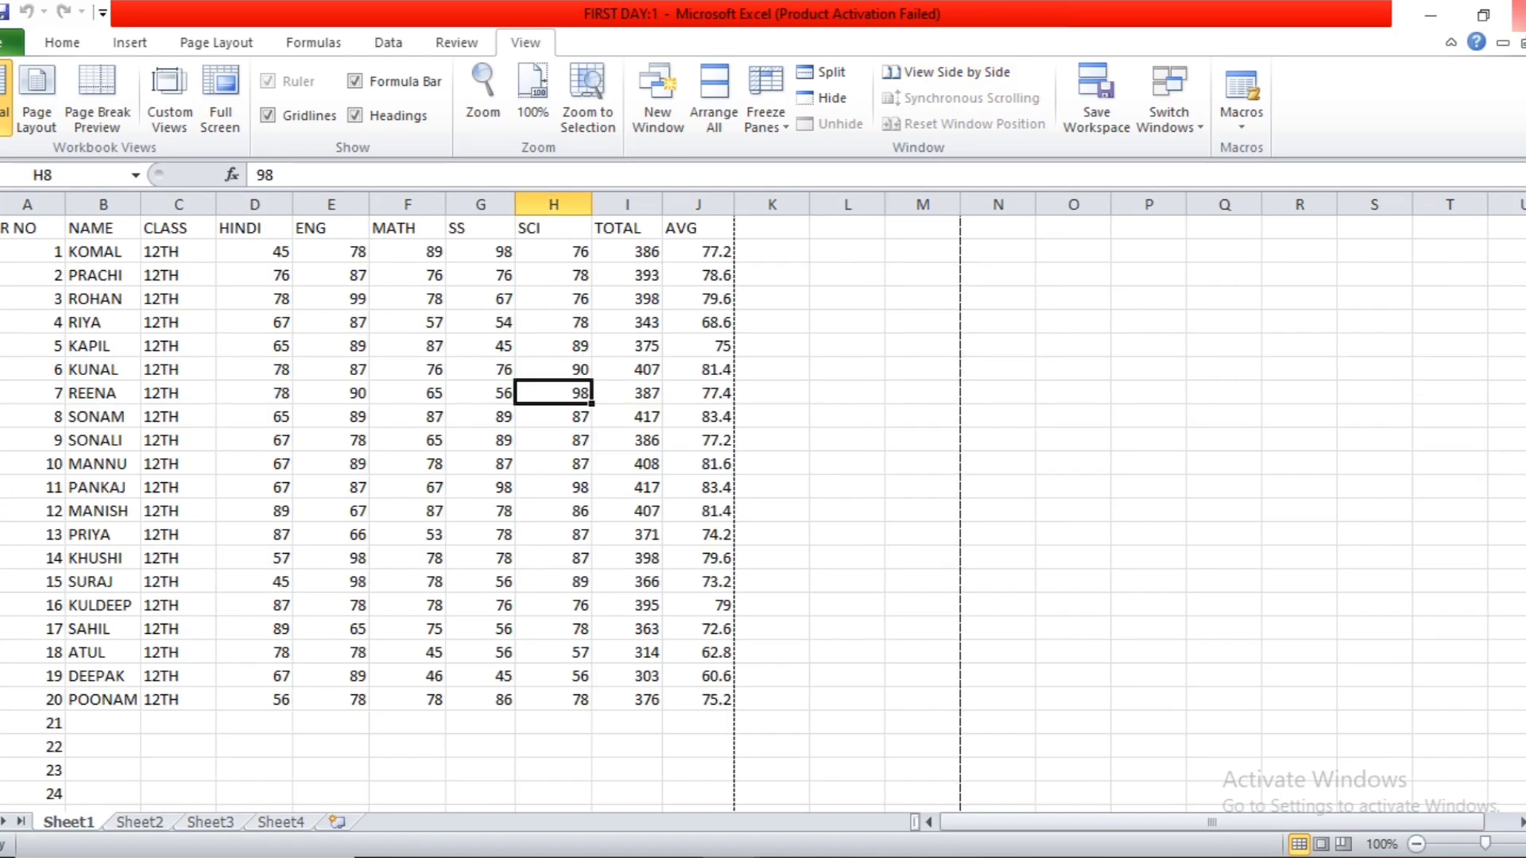
Close Excel completely and start Microsoft Excel 2010 again from the Windows search.
key("ctrl+Home")
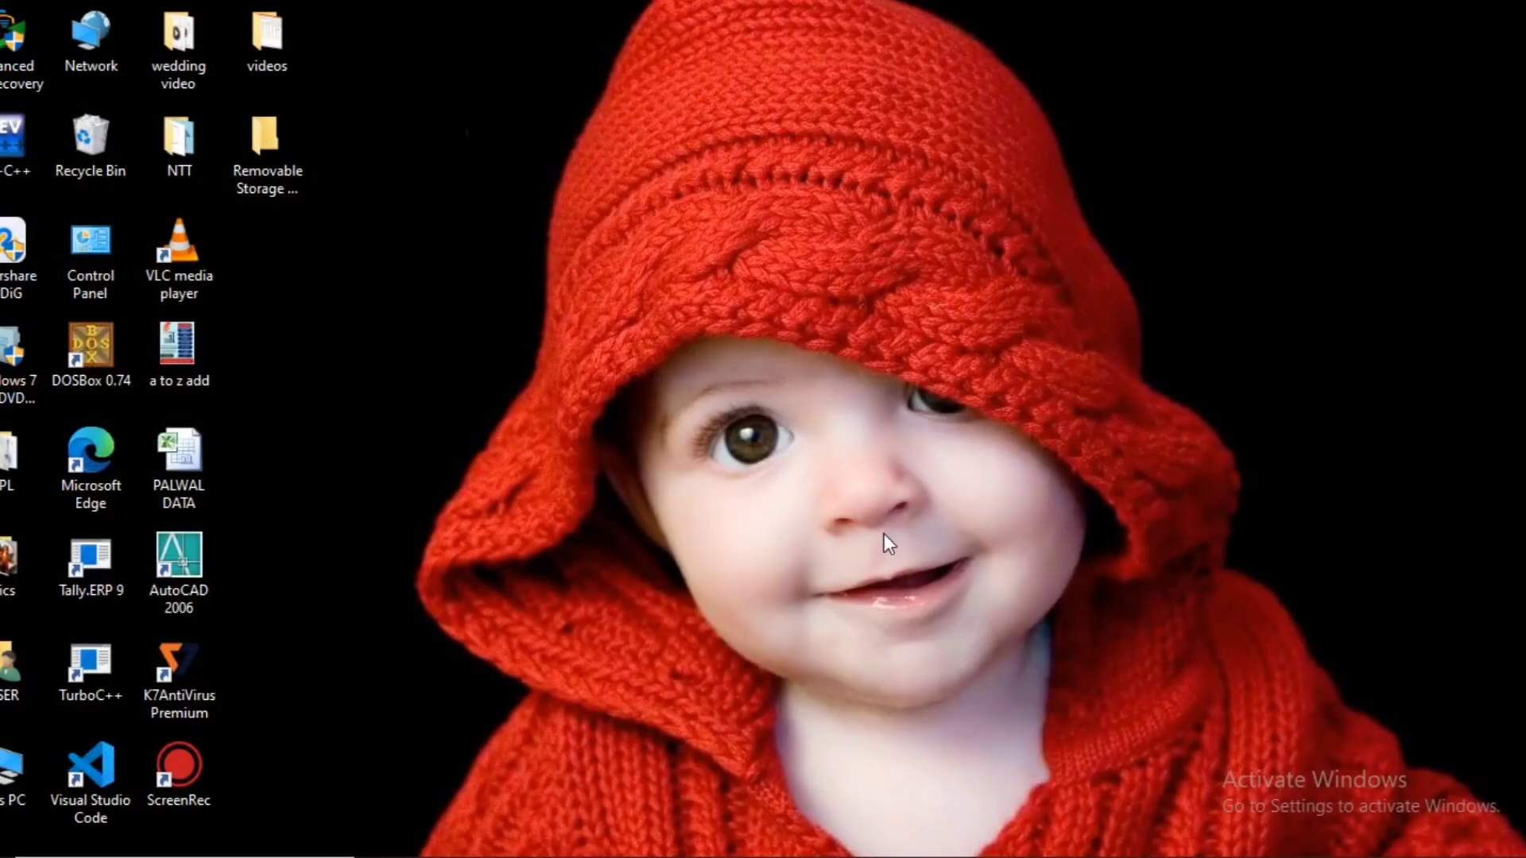
left_click(298, 856)
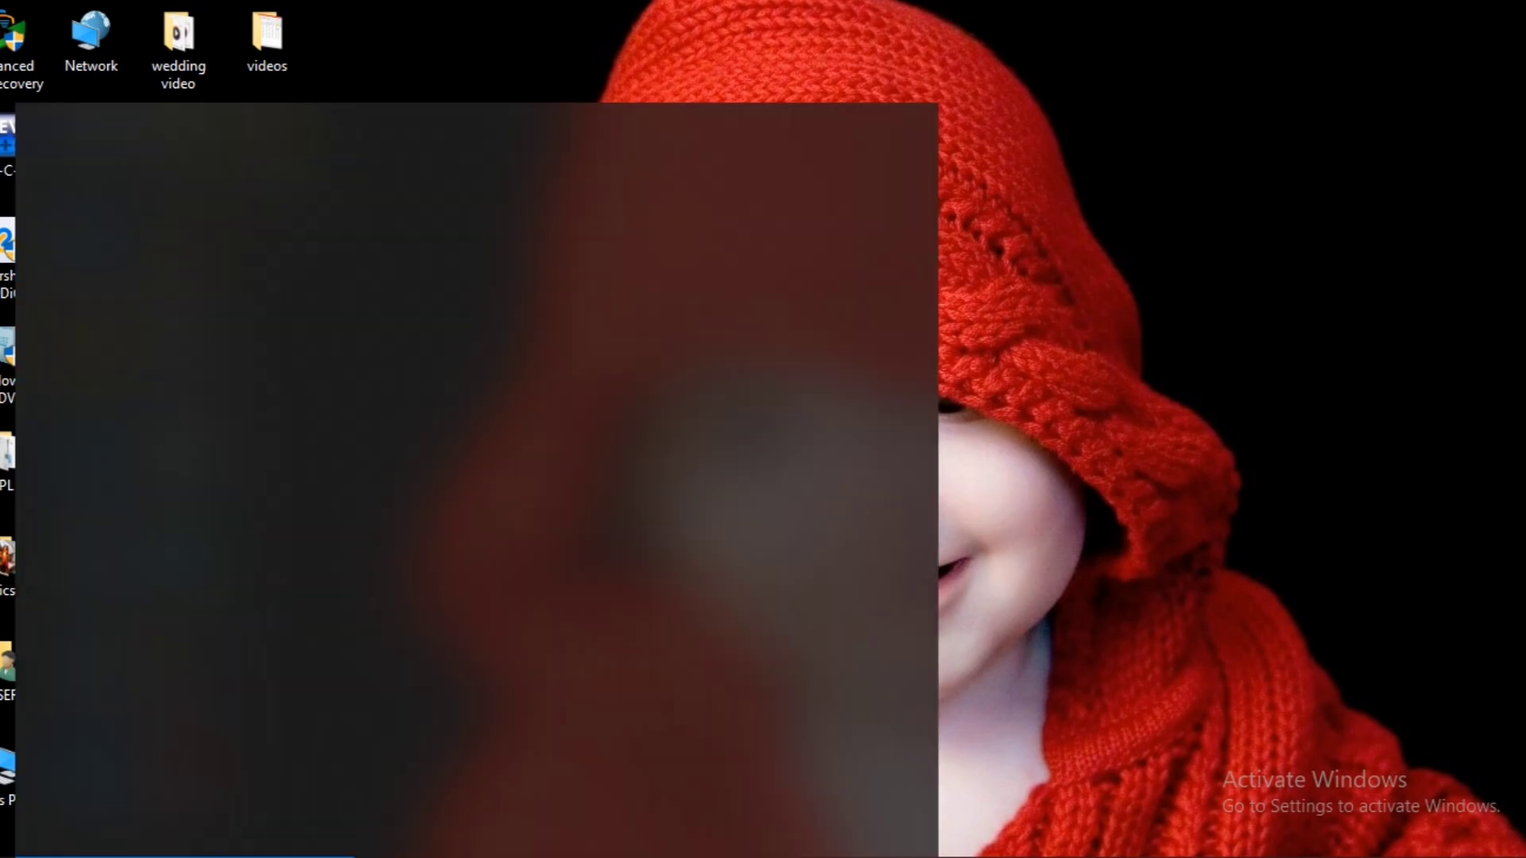
type("exce")
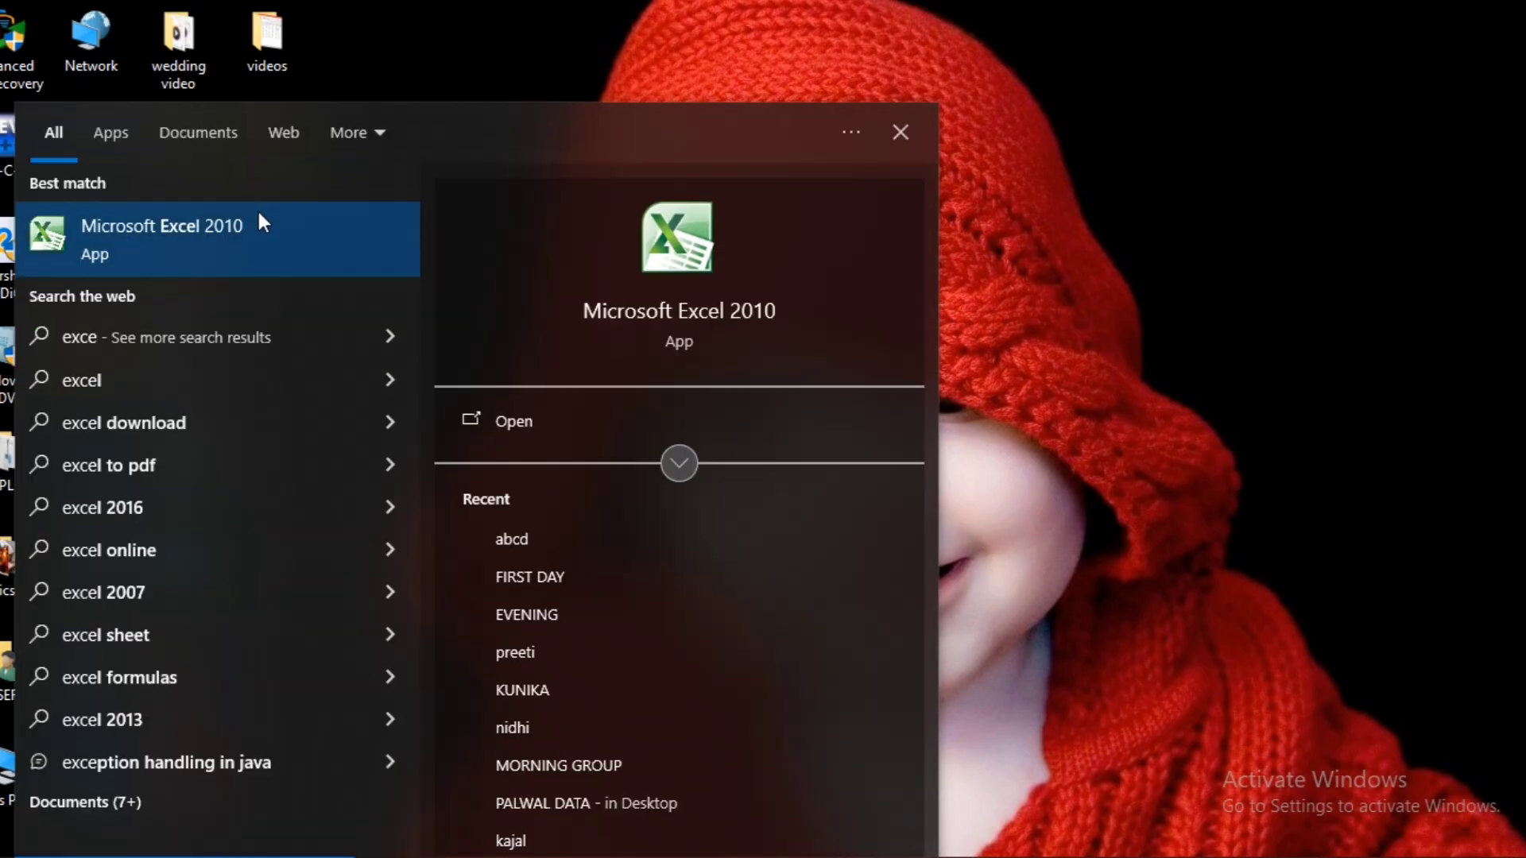
left_click(254, 219)
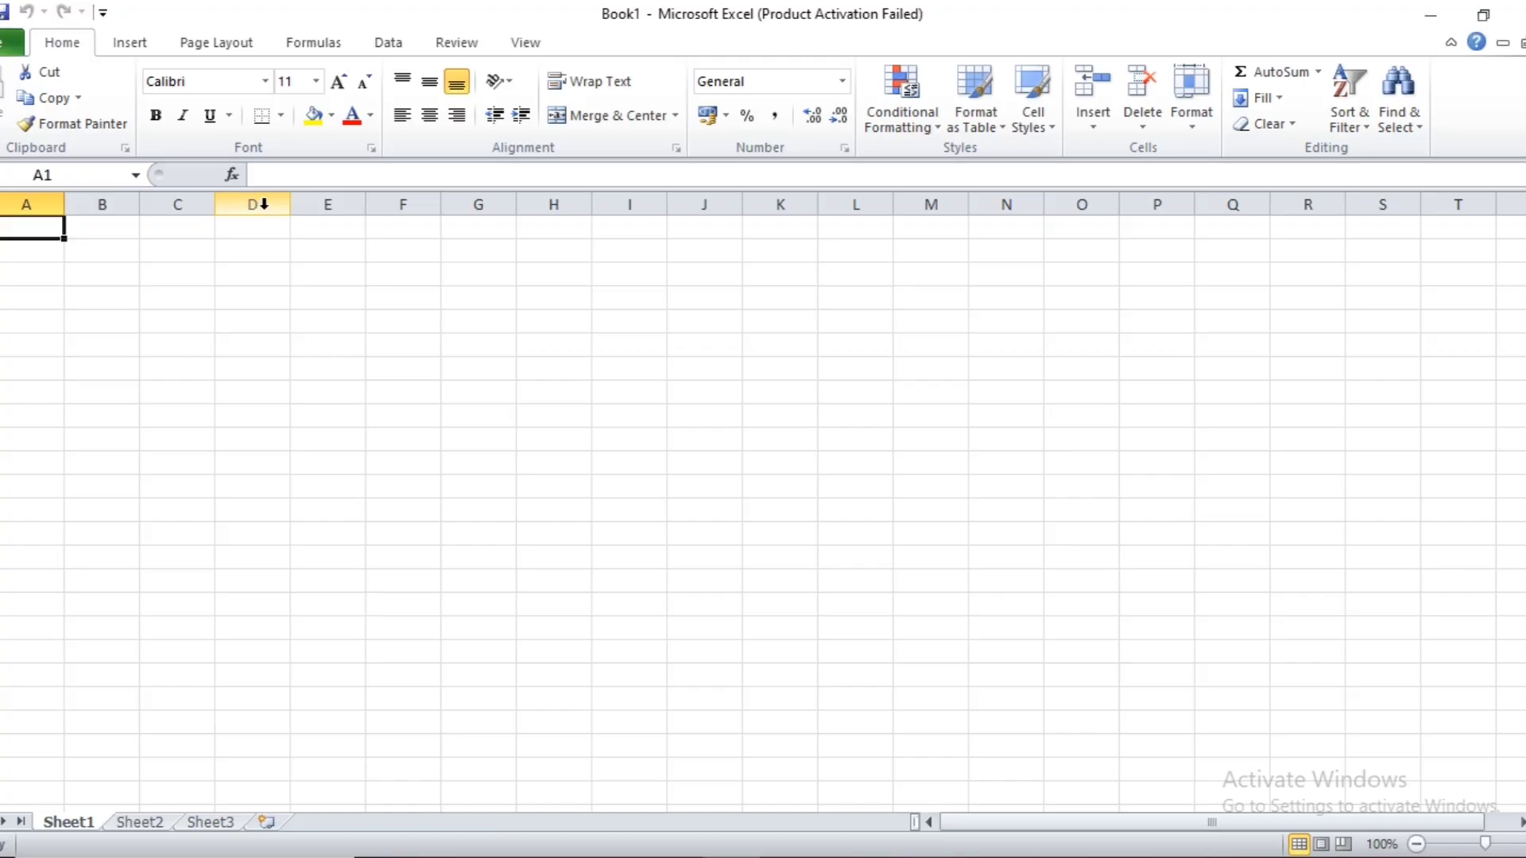
Open the abcd workspace from the recent workbooks and maximize the FIRST DAY:4 window.
left_click(12, 49)
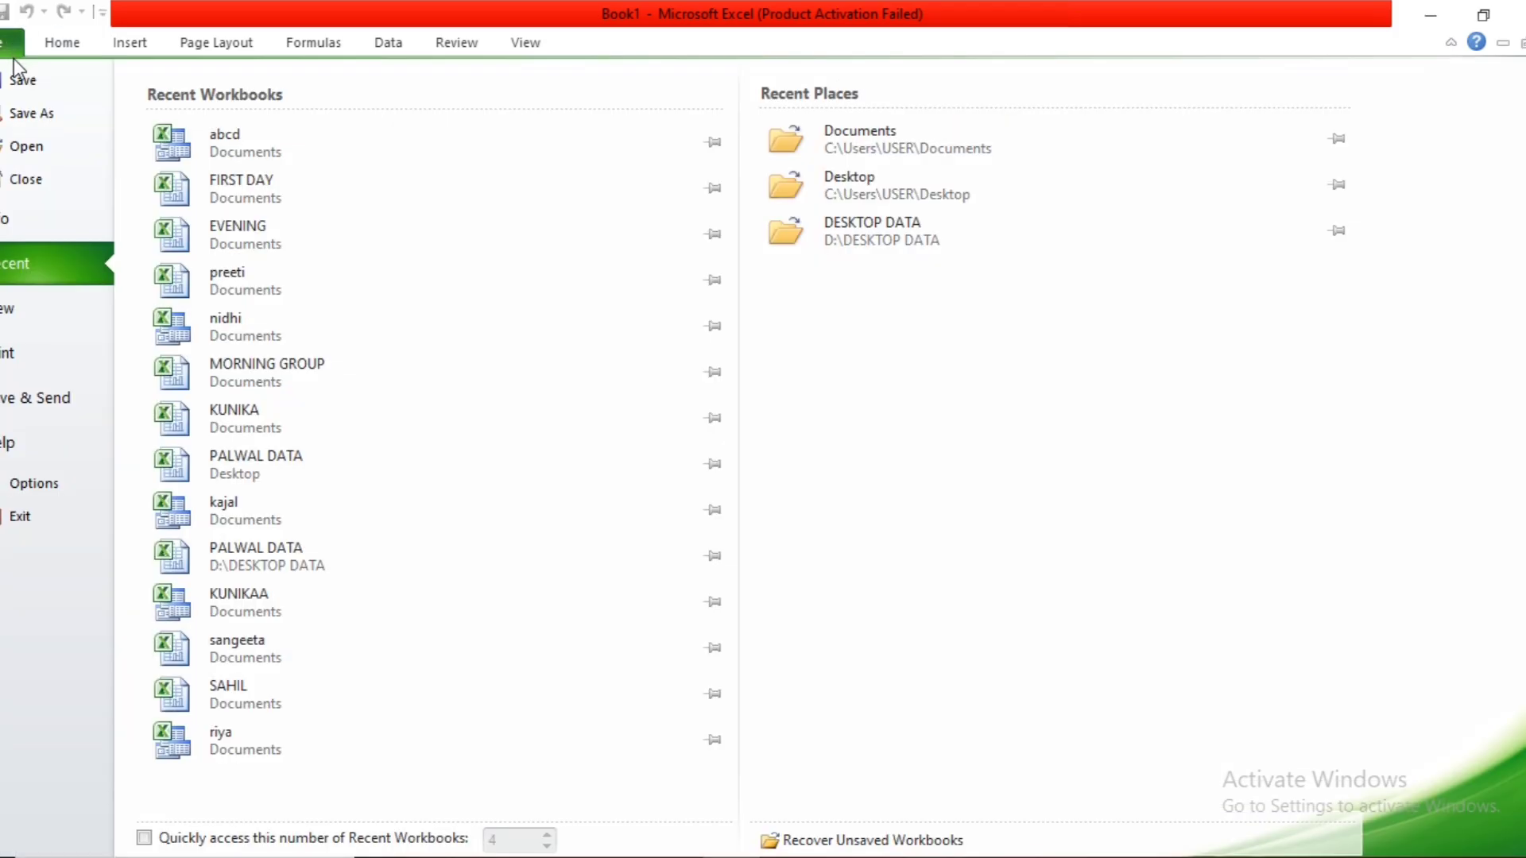
left_click(173, 143)
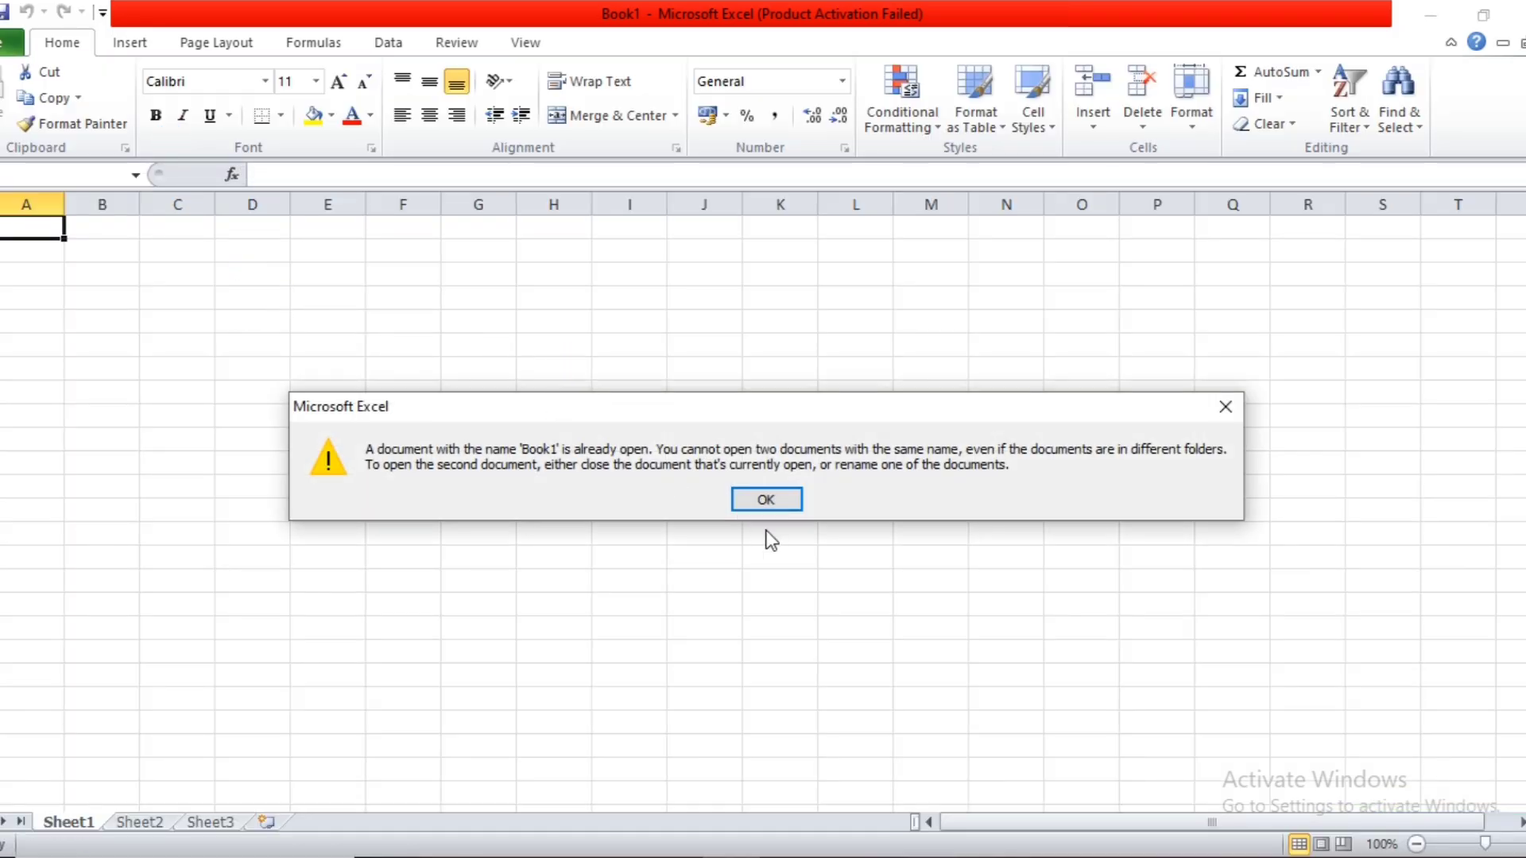
left_click(768, 502)
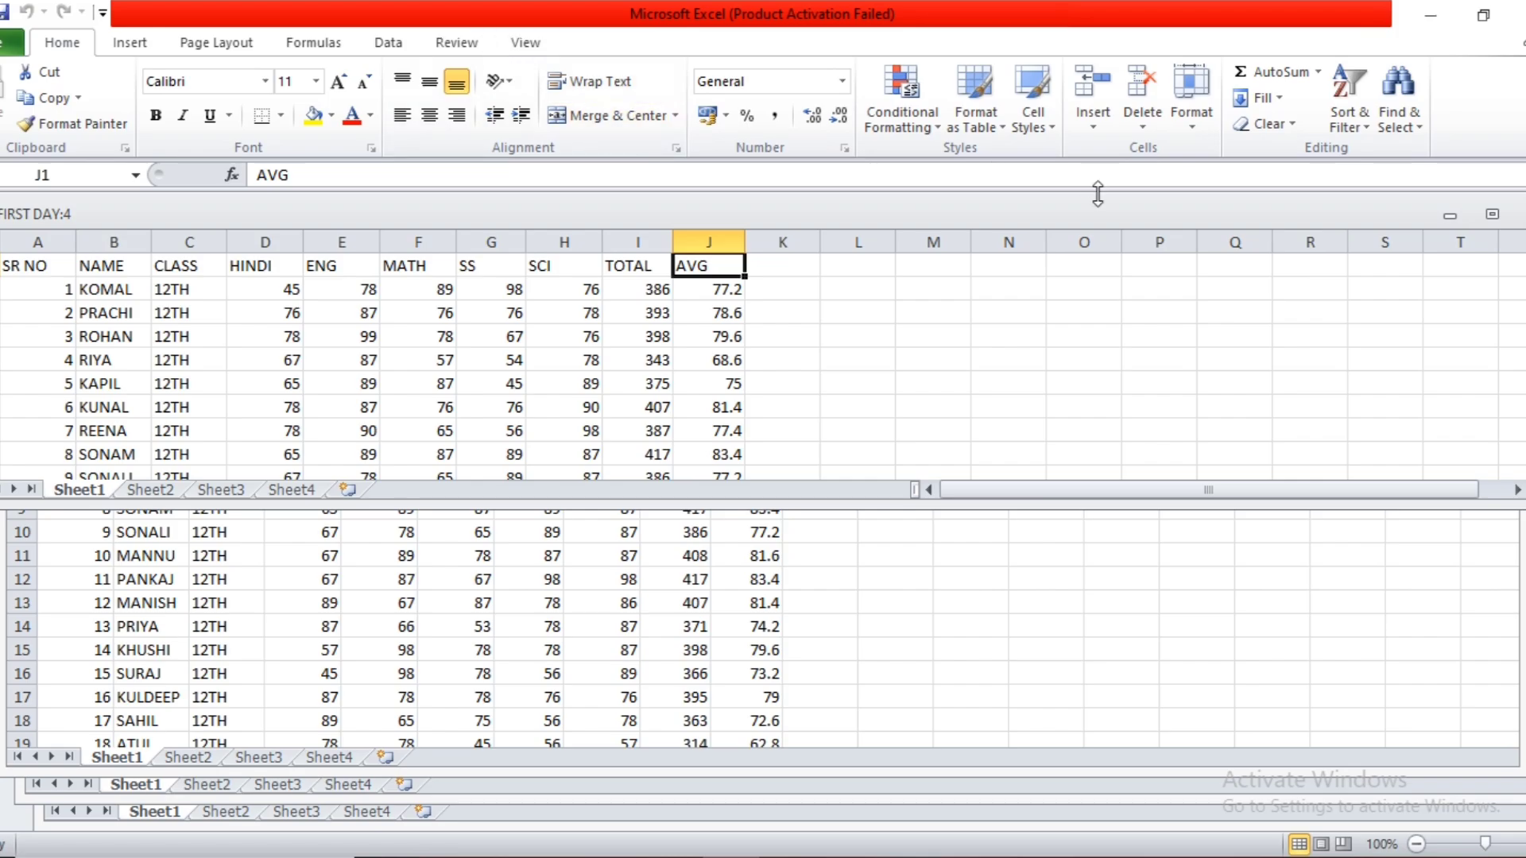
left_click(1215, 314)
left_click(1491, 213)
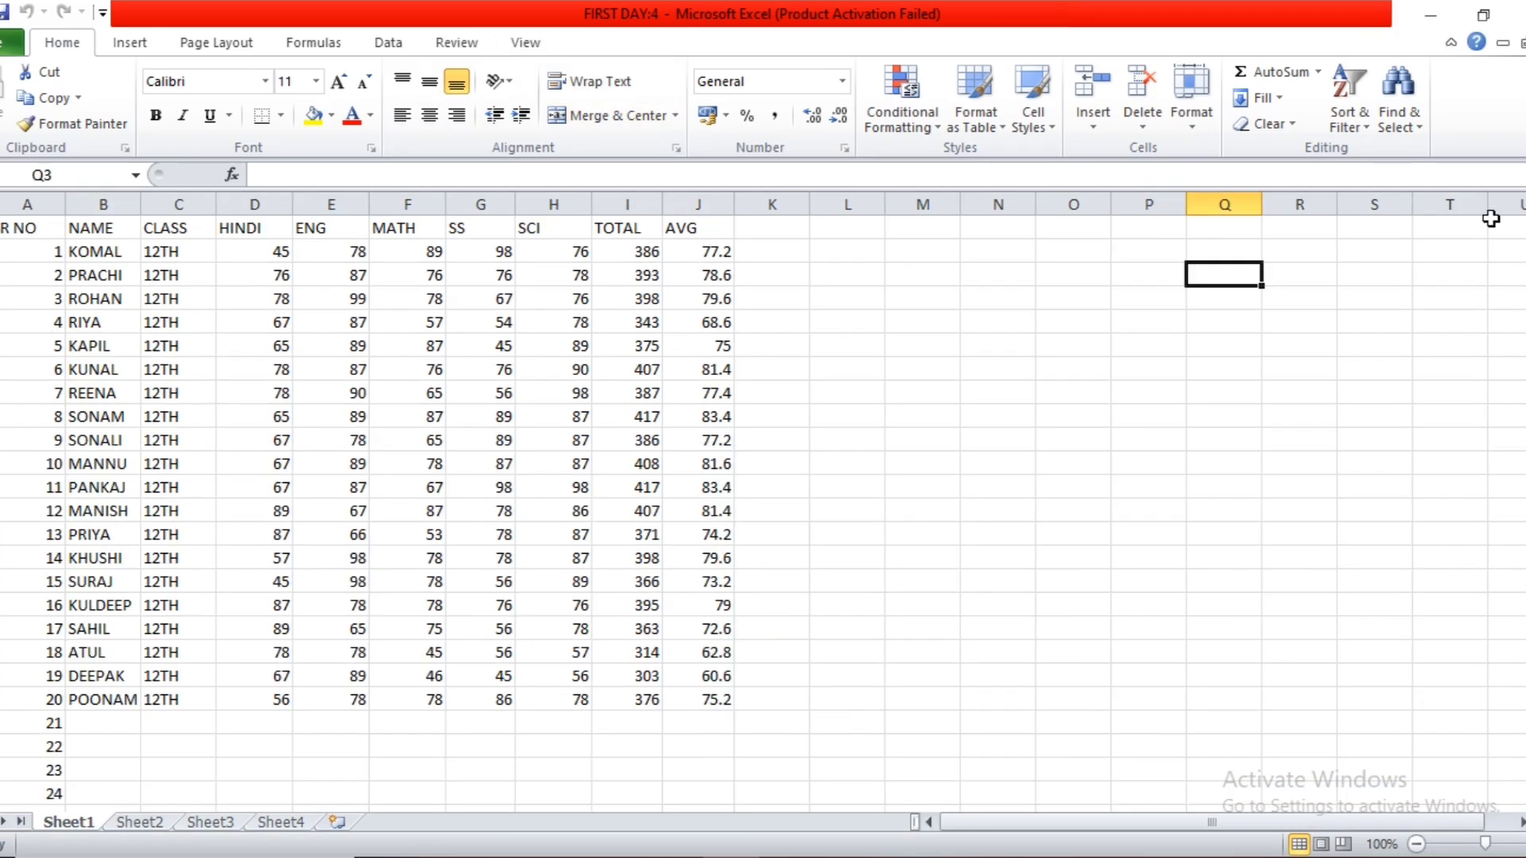
Examine the list of windows reopened by the abcd workspace, keeping FIRST DAY:4 active.
left_click(804, 300)
left_click(474, 42)
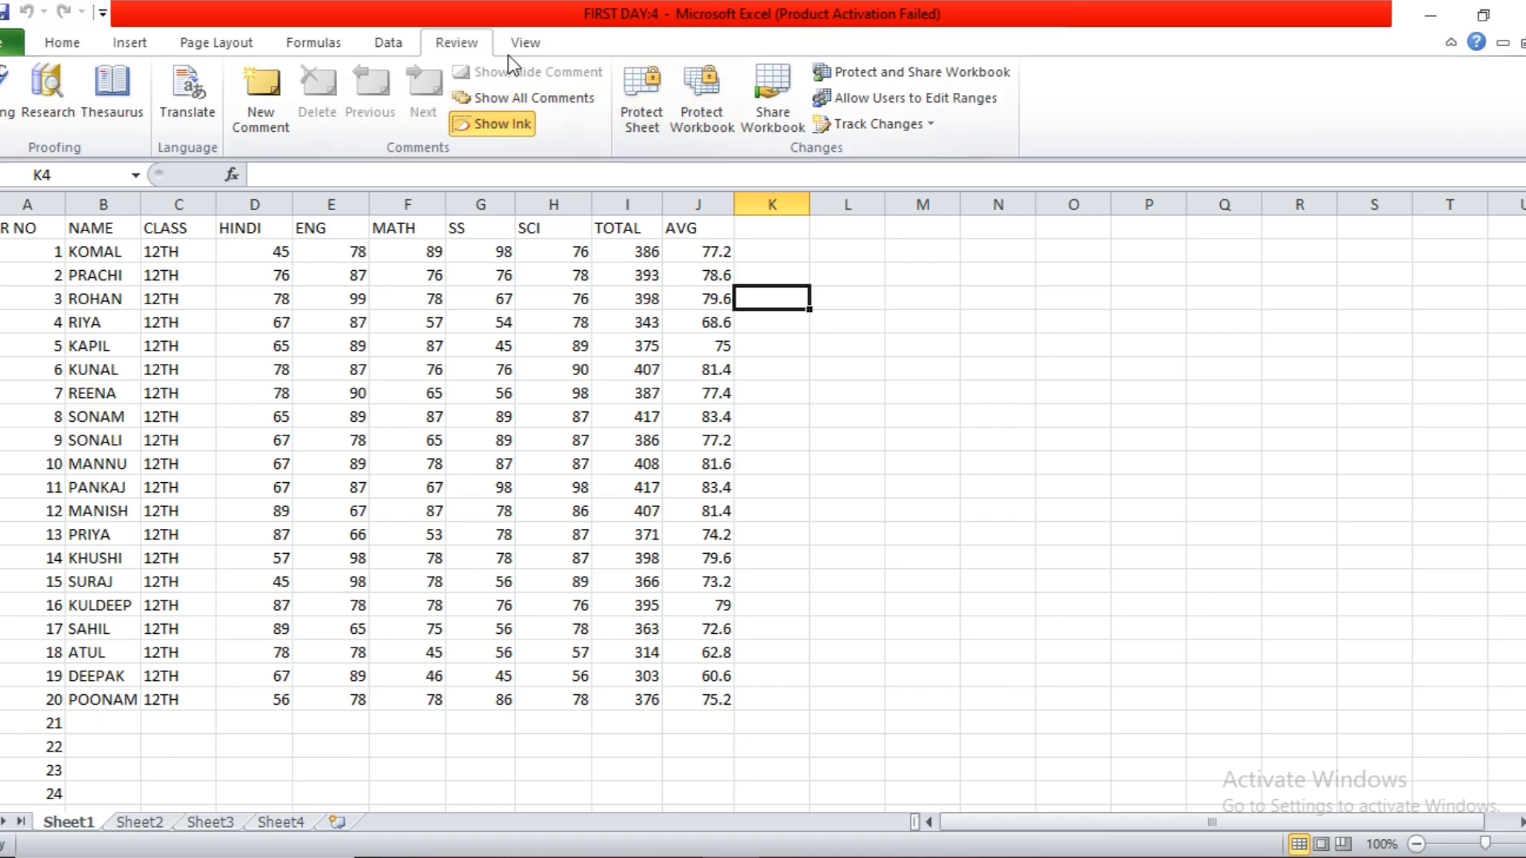
left_click(526, 42)
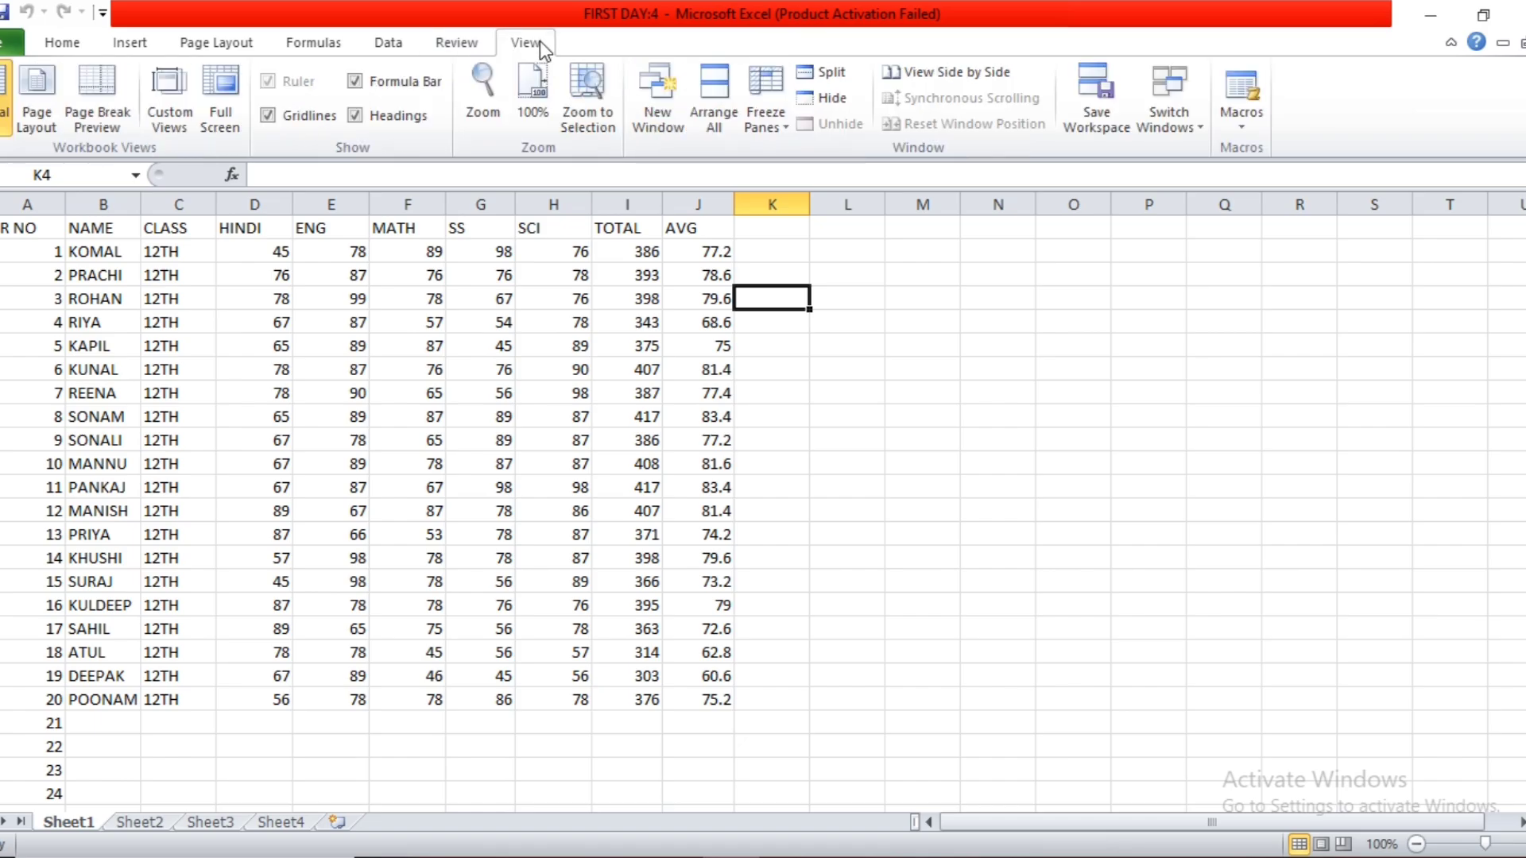
left_click(1181, 130)
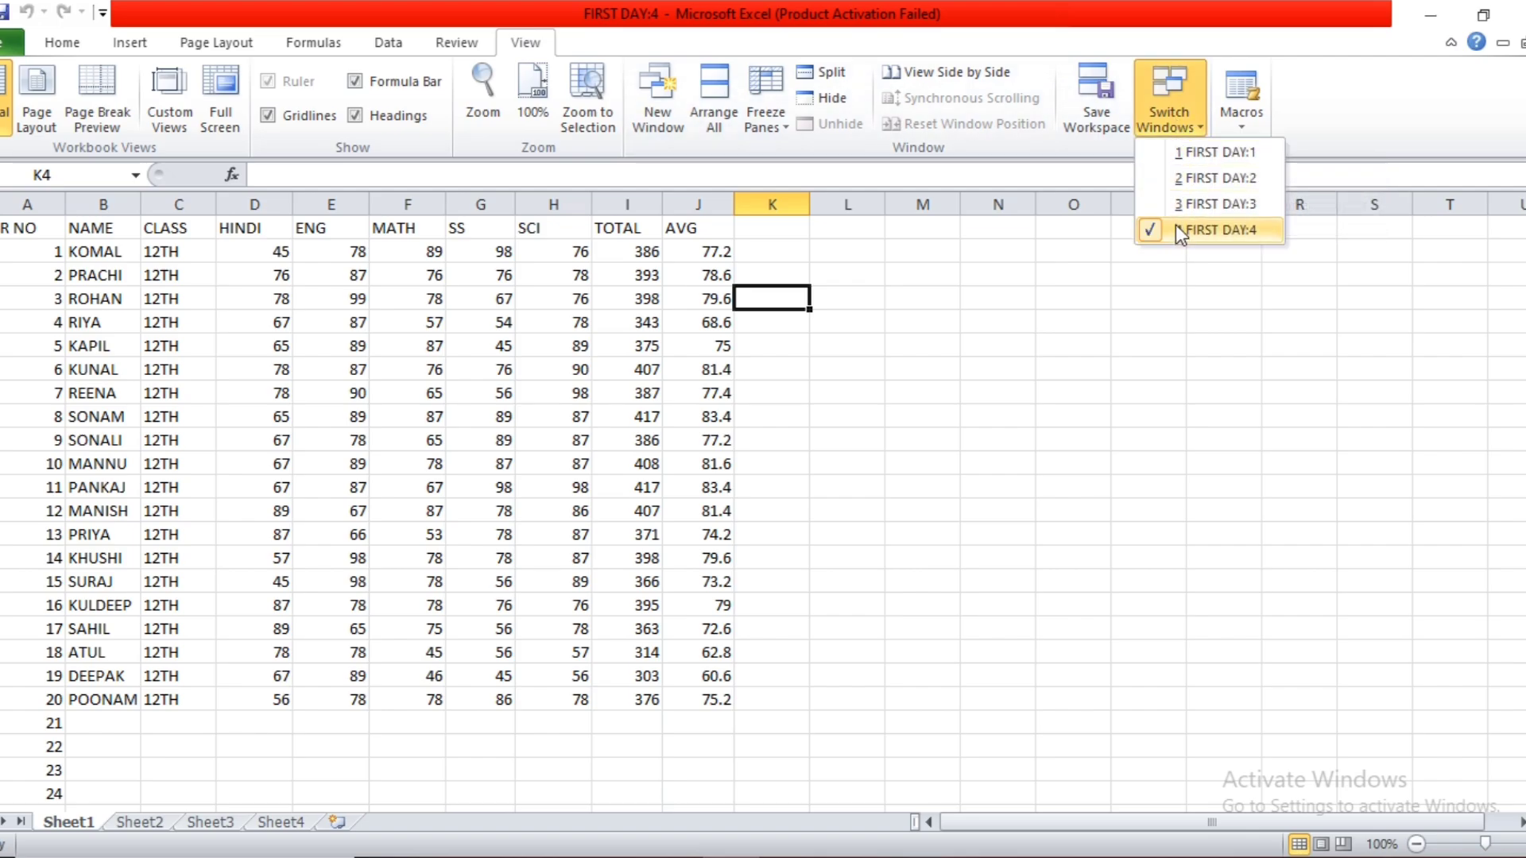
left_click(1125, 357)
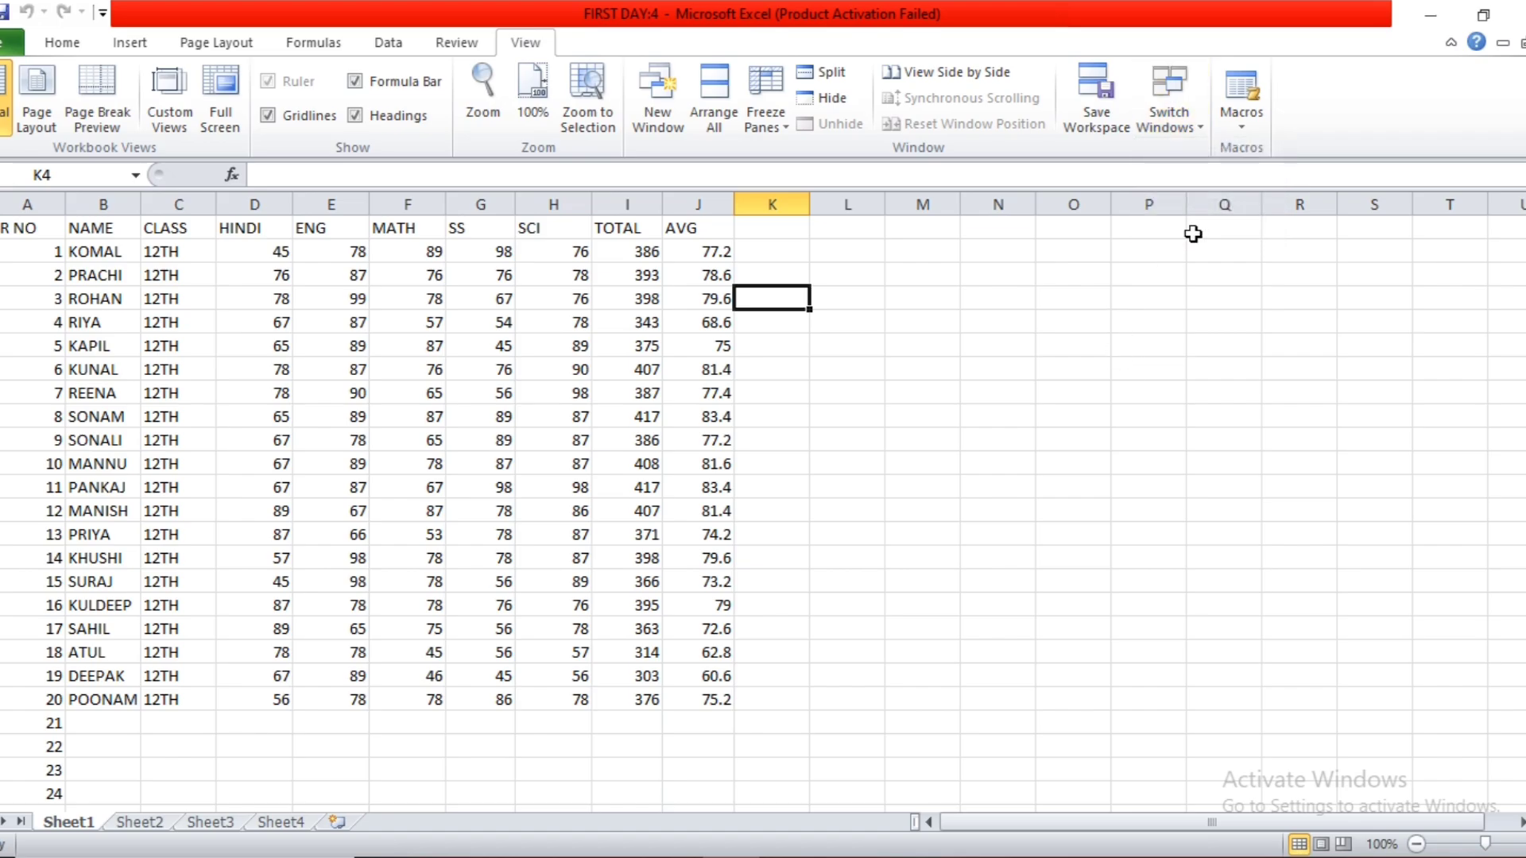
Select cell E25 below the ENG marks and start recording a macro named friday, stored in This Workbook.
left_click(979, 416)
scroll(961, 443, "down", 4)
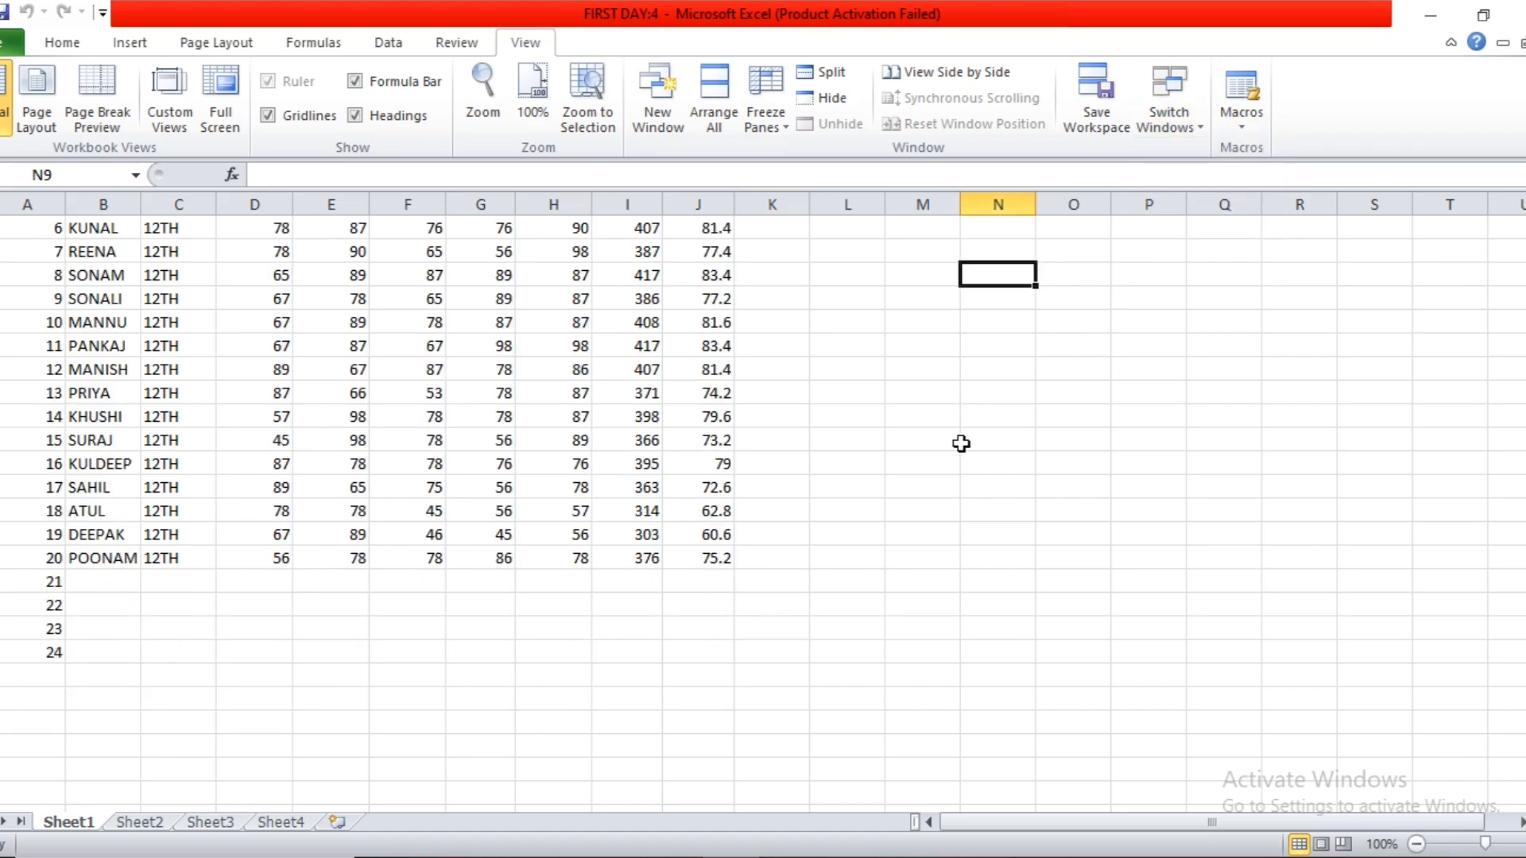
scroll(867, 504, "down", 1)
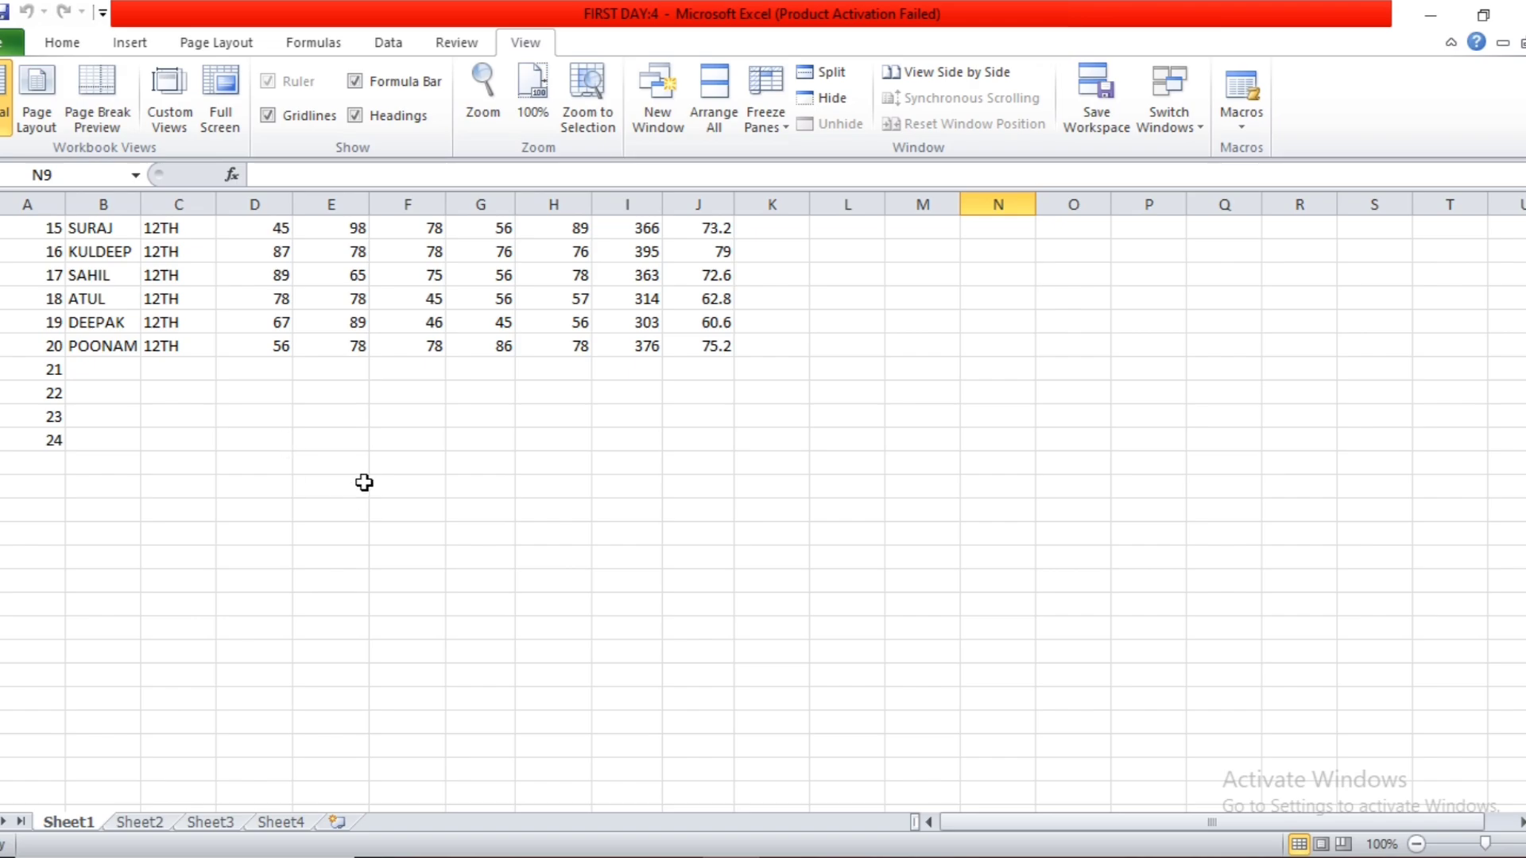
left_click(352, 457)
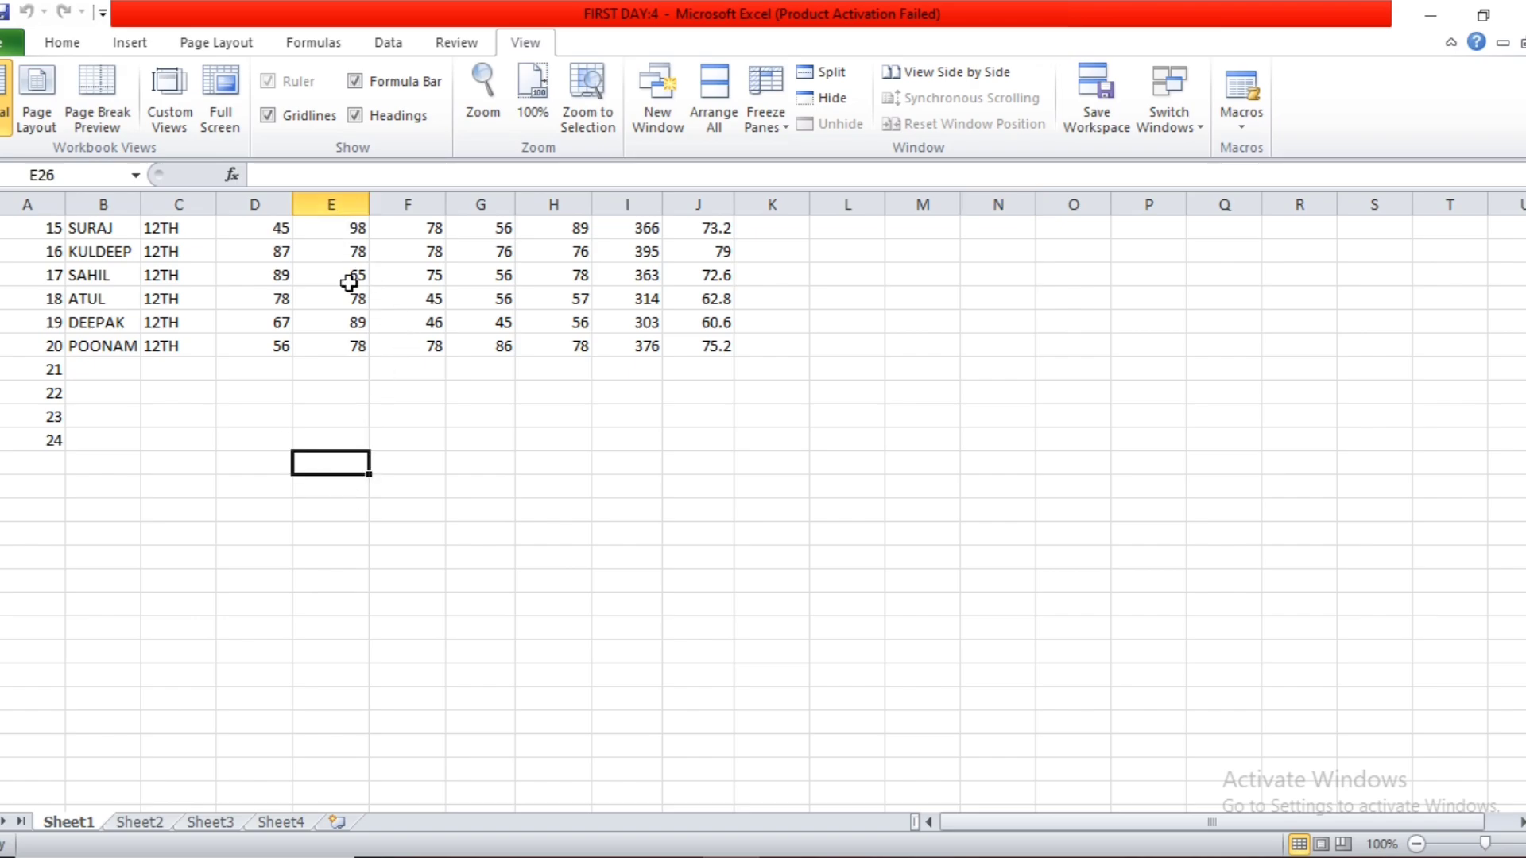
left_click(343, 442)
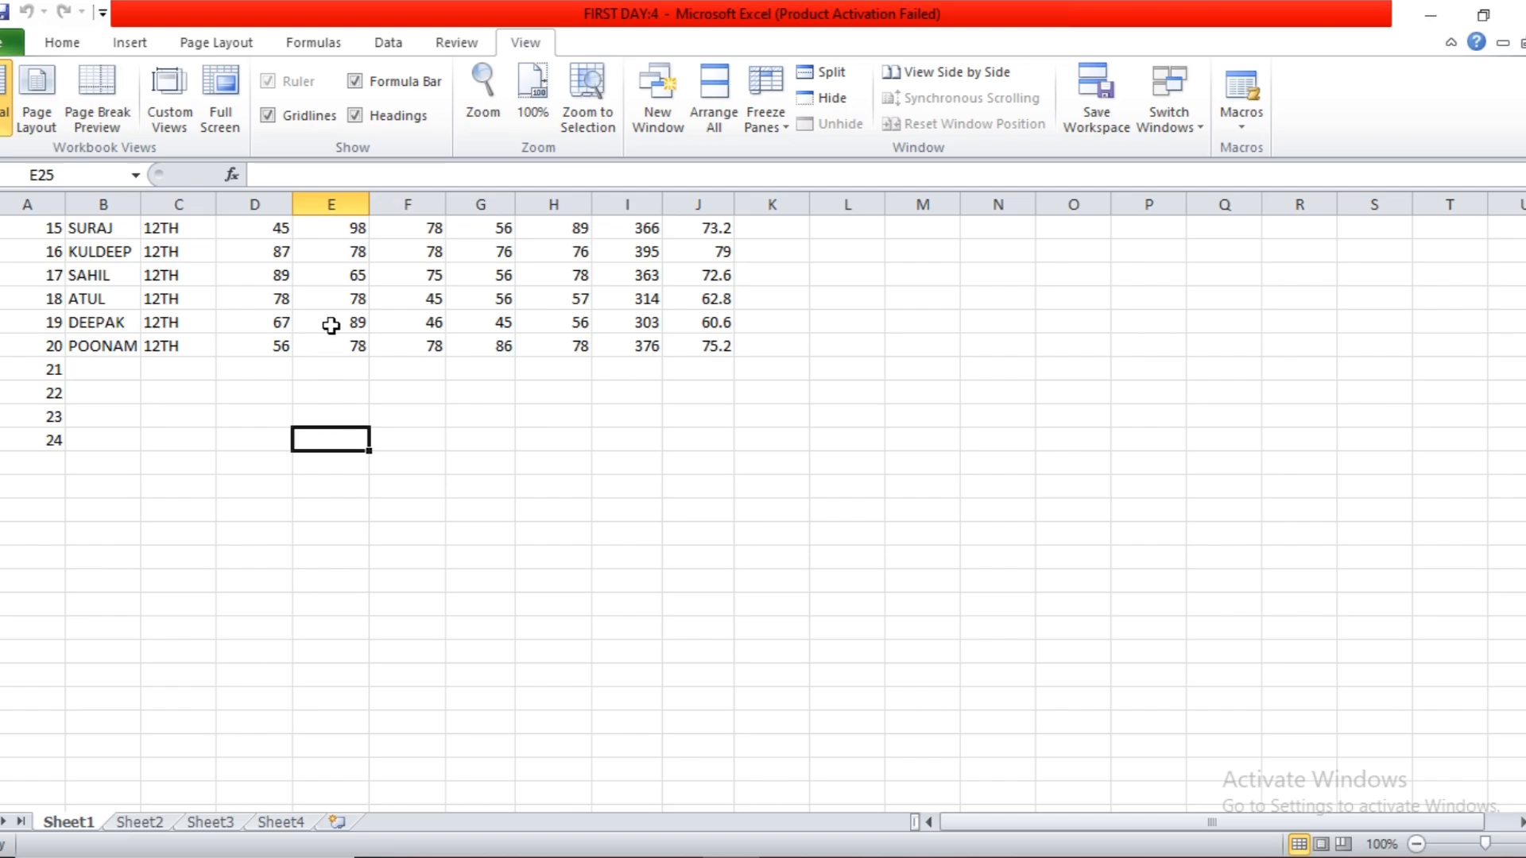
left_click(1247, 123)
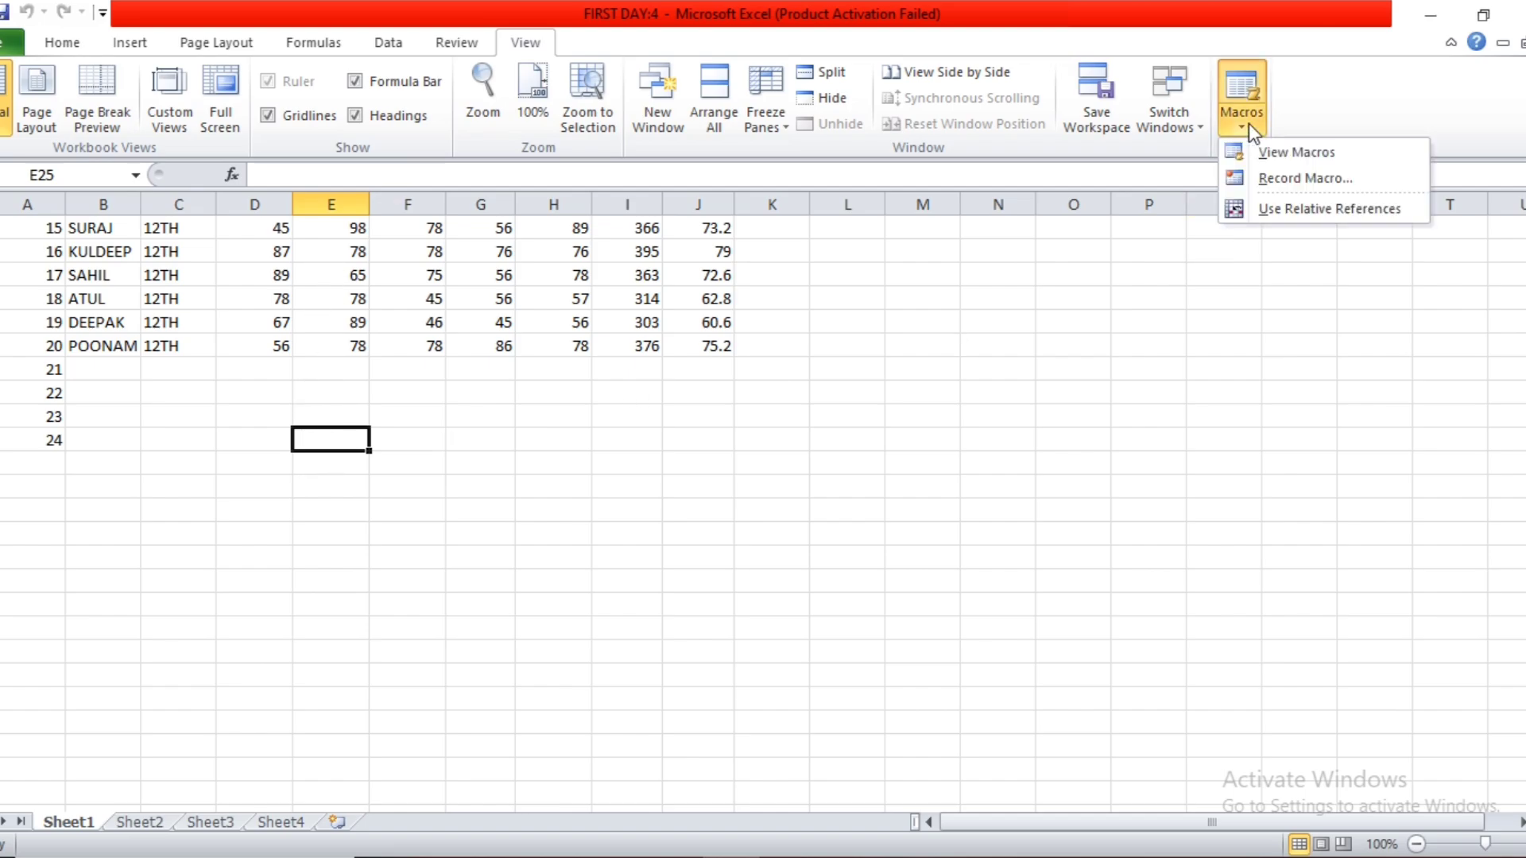
left_click(1259, 181)
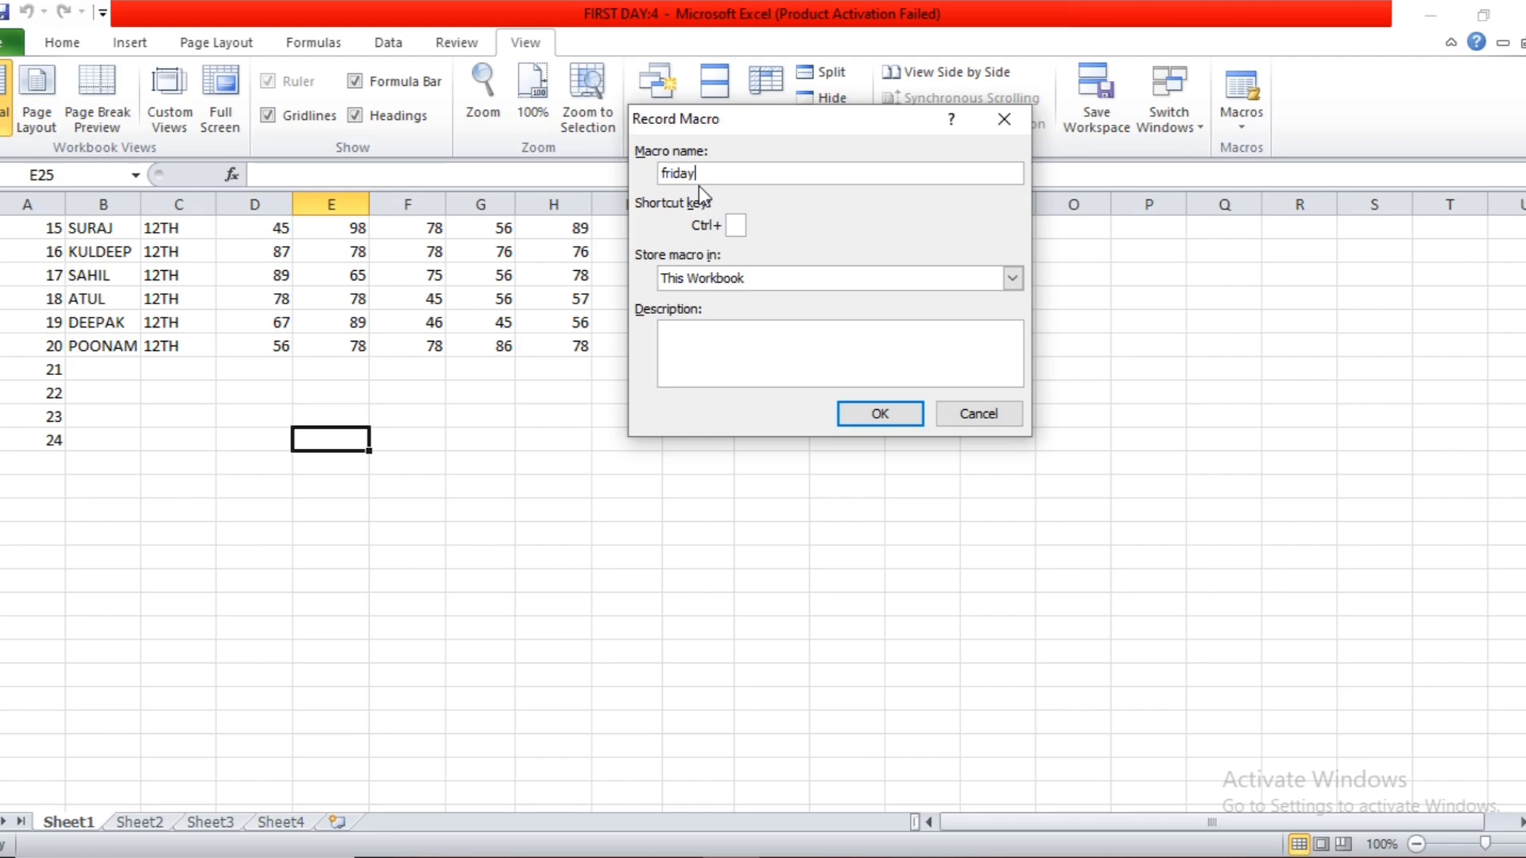
key("Return")
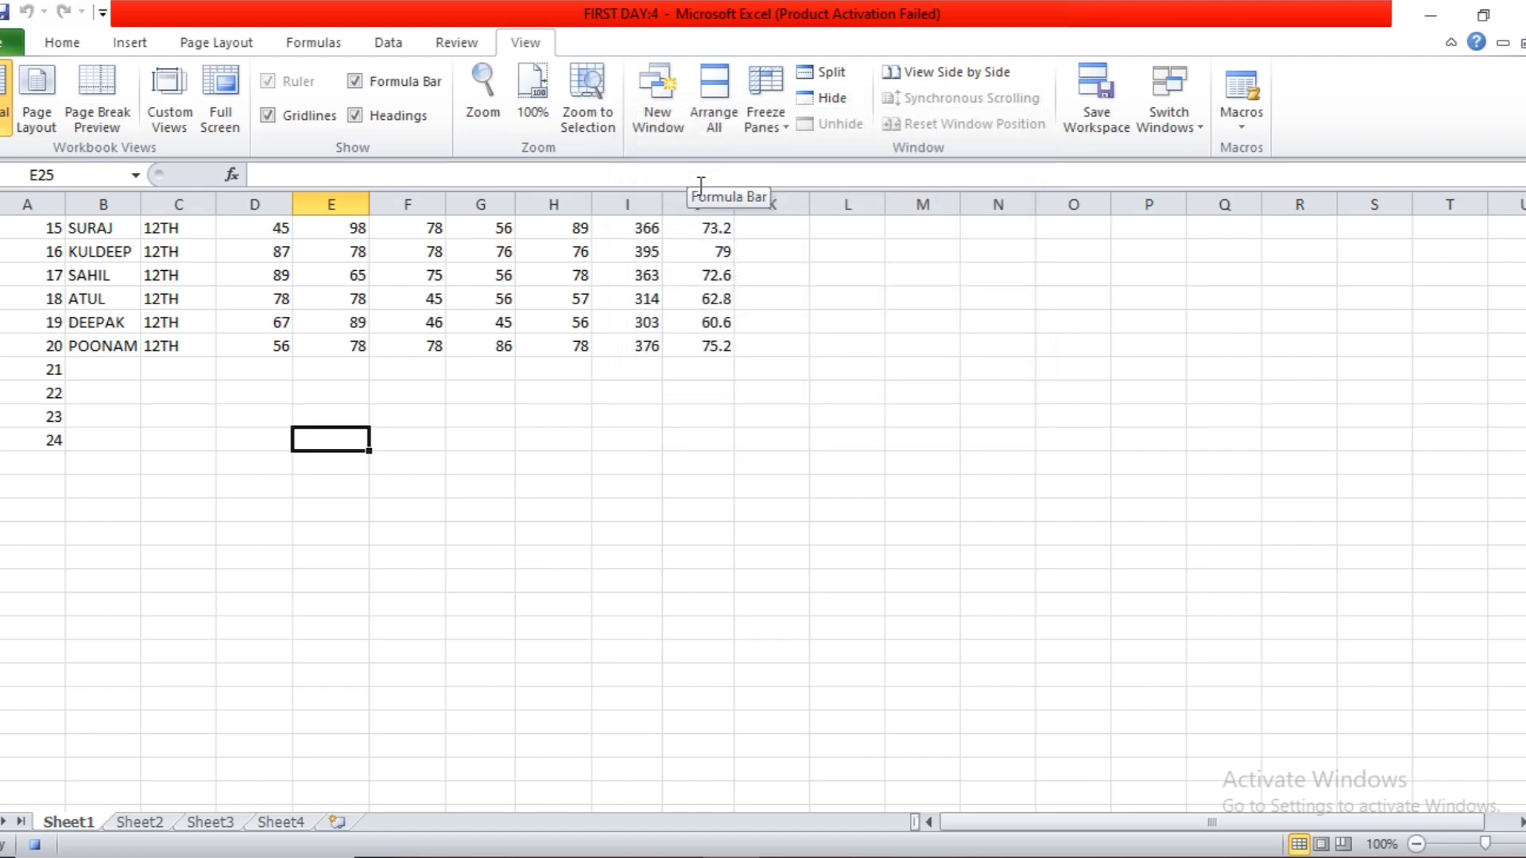
Enter eight first names in lowercase down column E of Sheet1, starting at cell E25.
type("aman")
key("Return")
type("r")
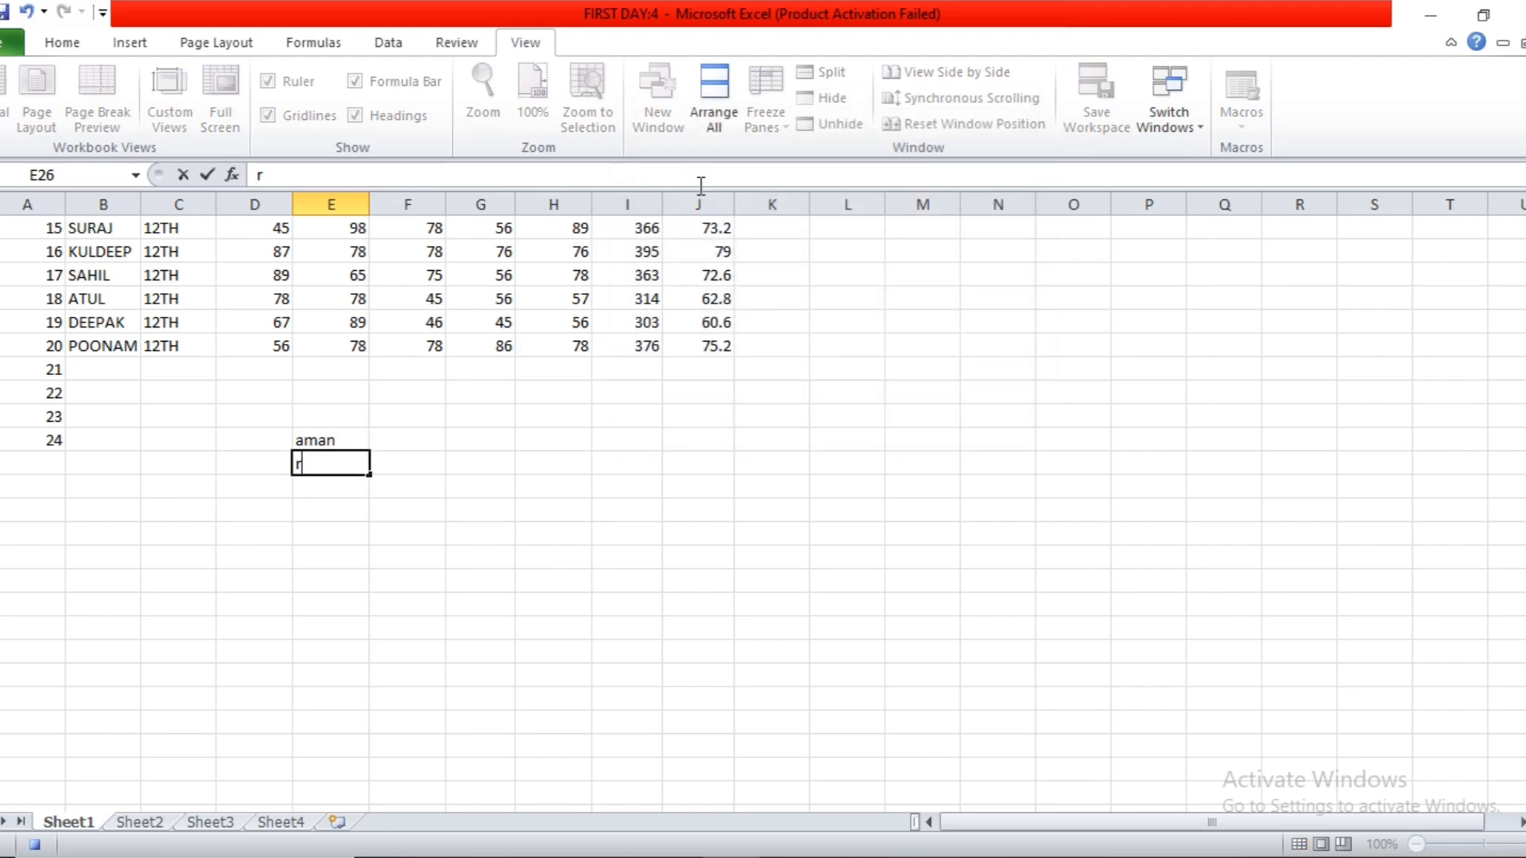
type("iya")
key("Return")
type("raman")
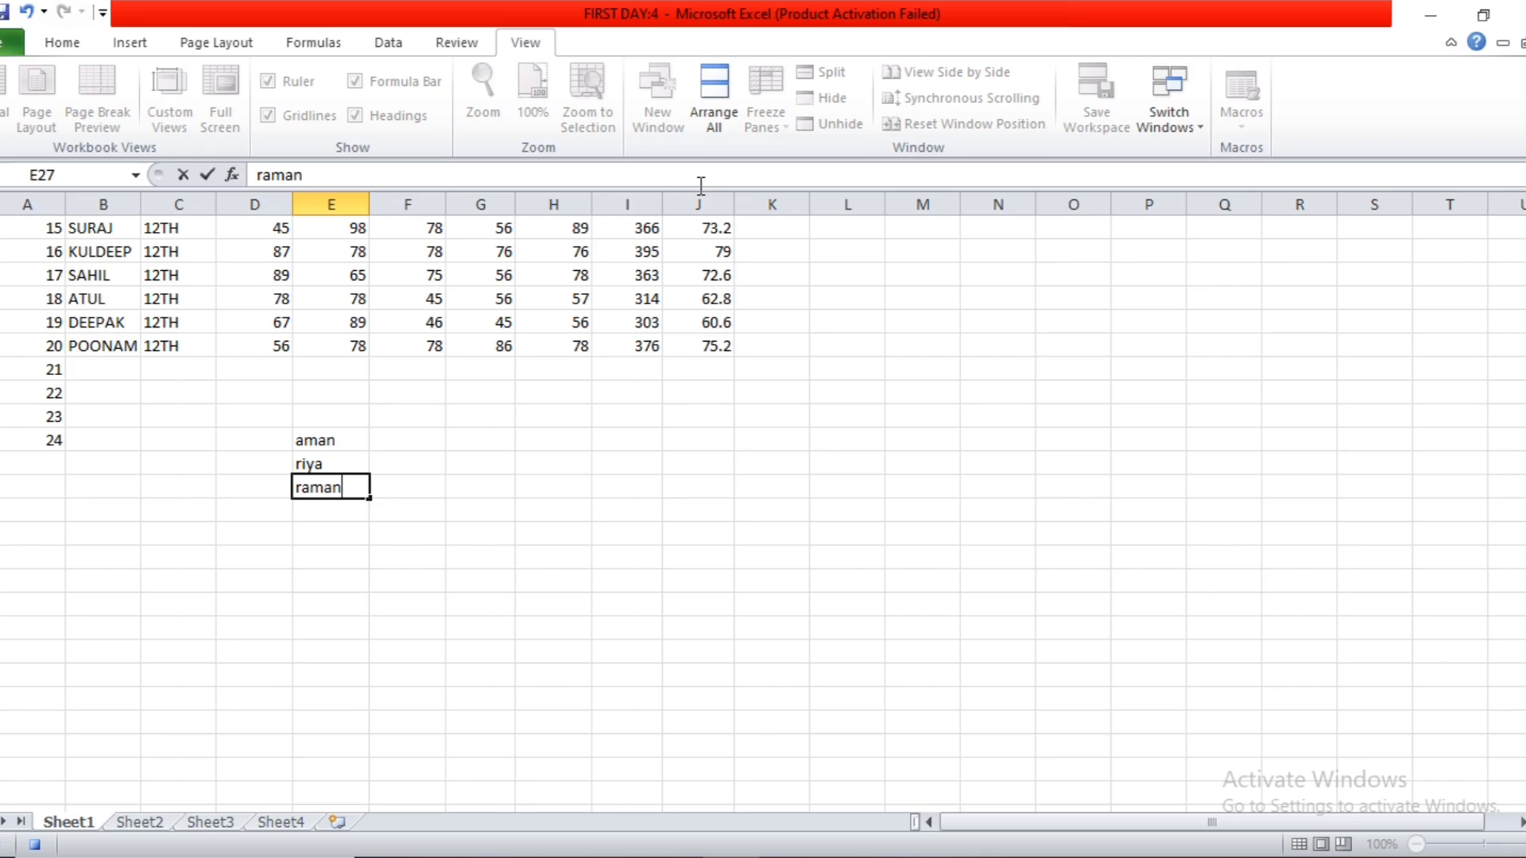
key("Return")
type("kajal")
key("Return")
type("kar")
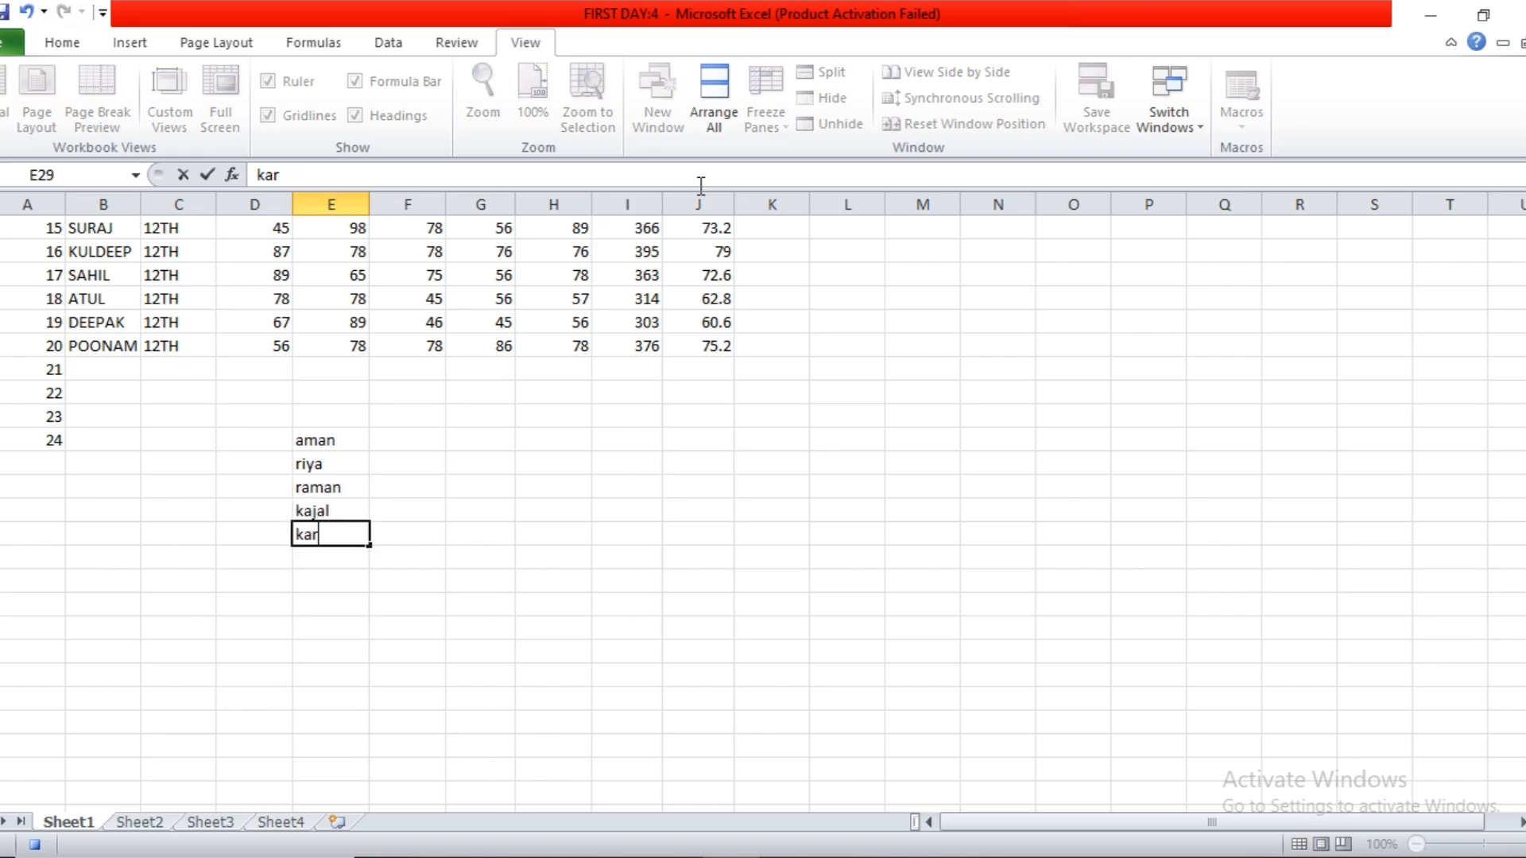
type("an")
key("Return")
type("komal")
key("Return")
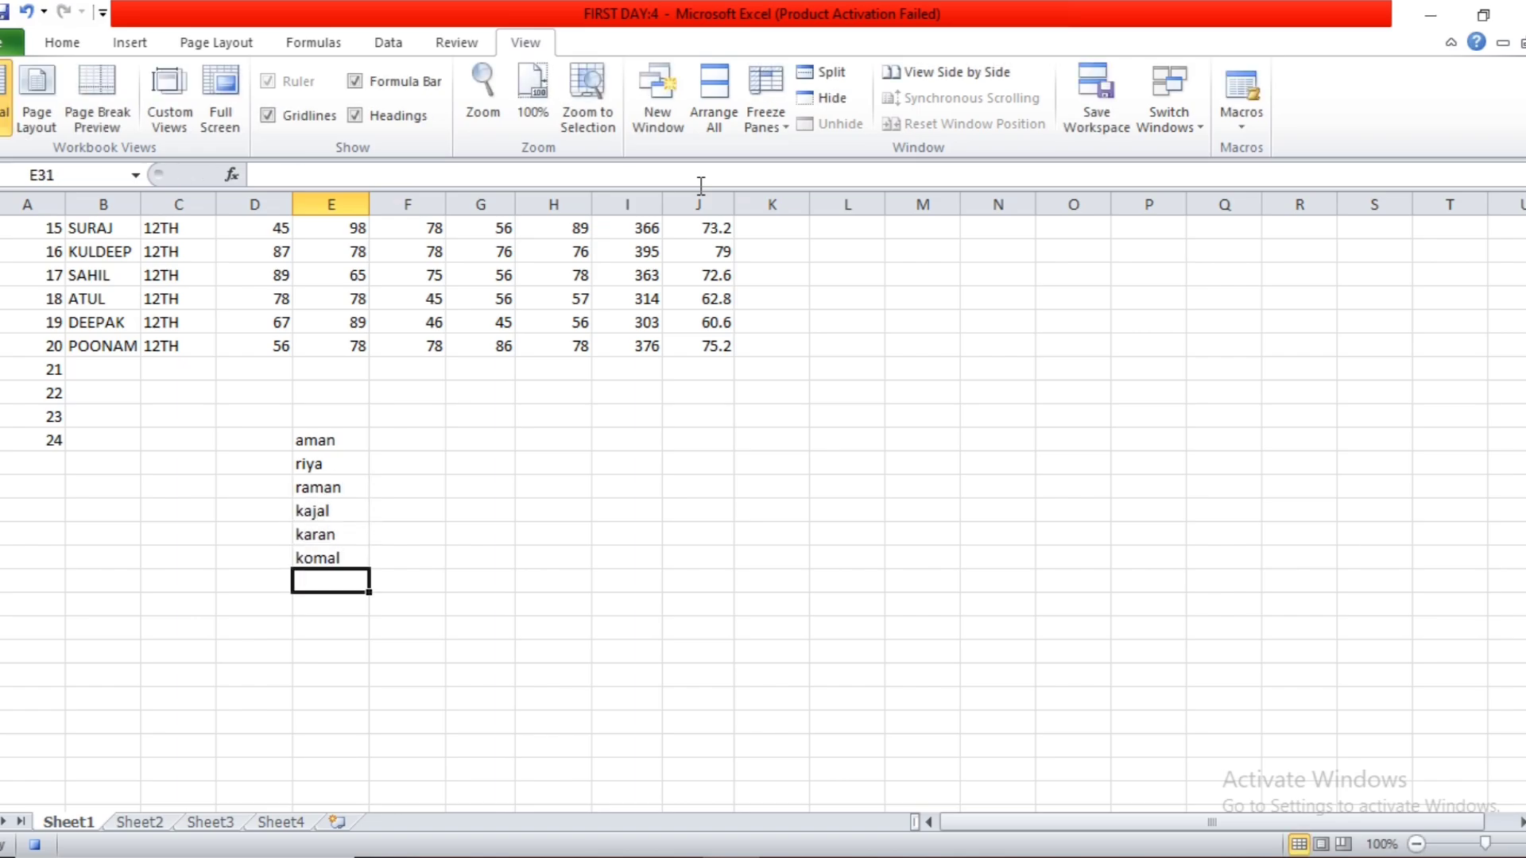
type("kancha")
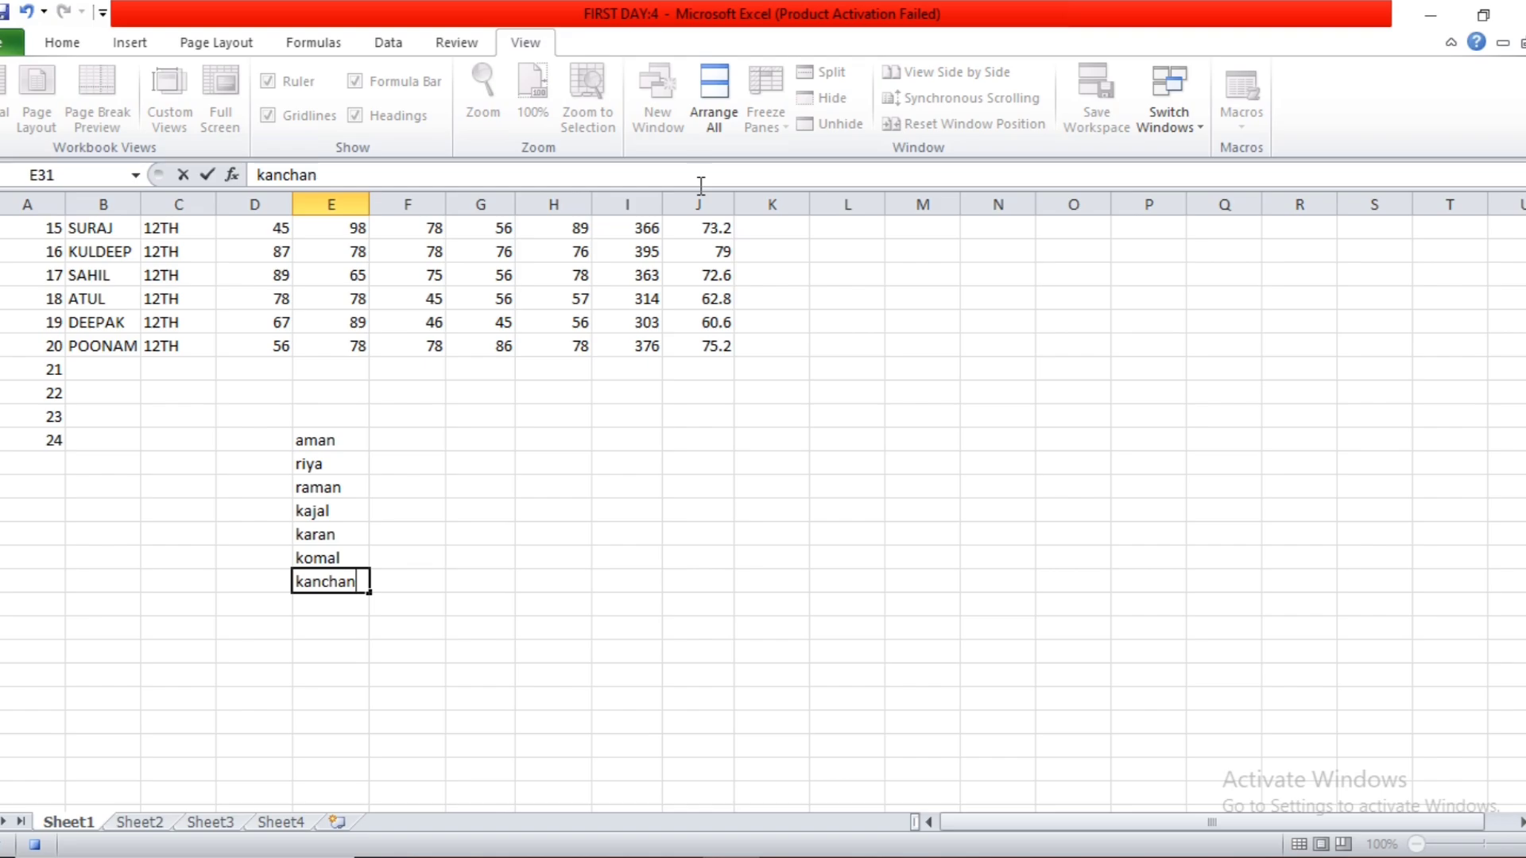
type("n")
key("Return")
type("neha")
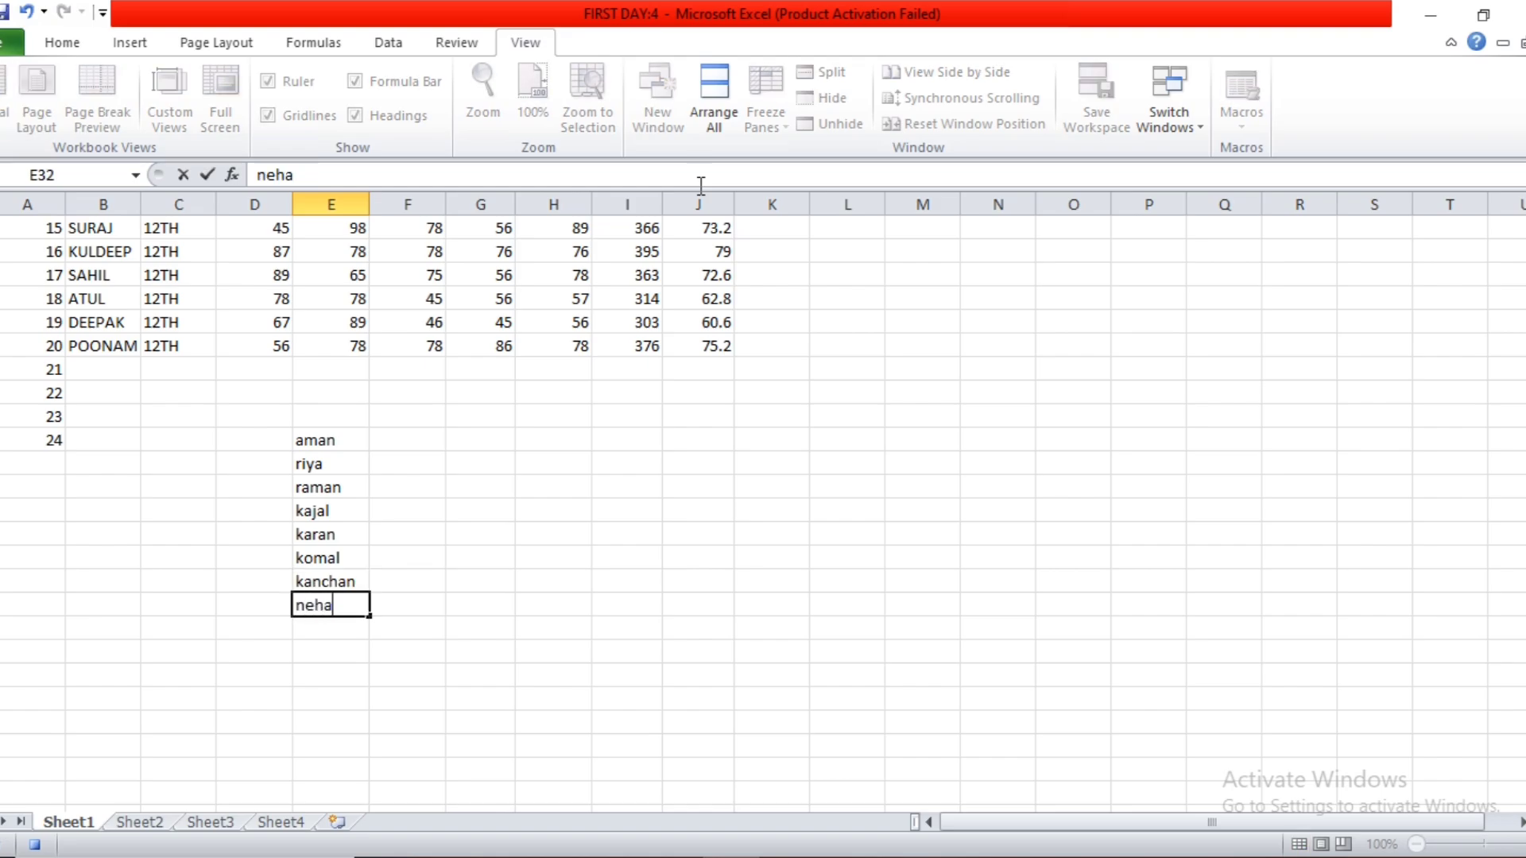
key("Return")
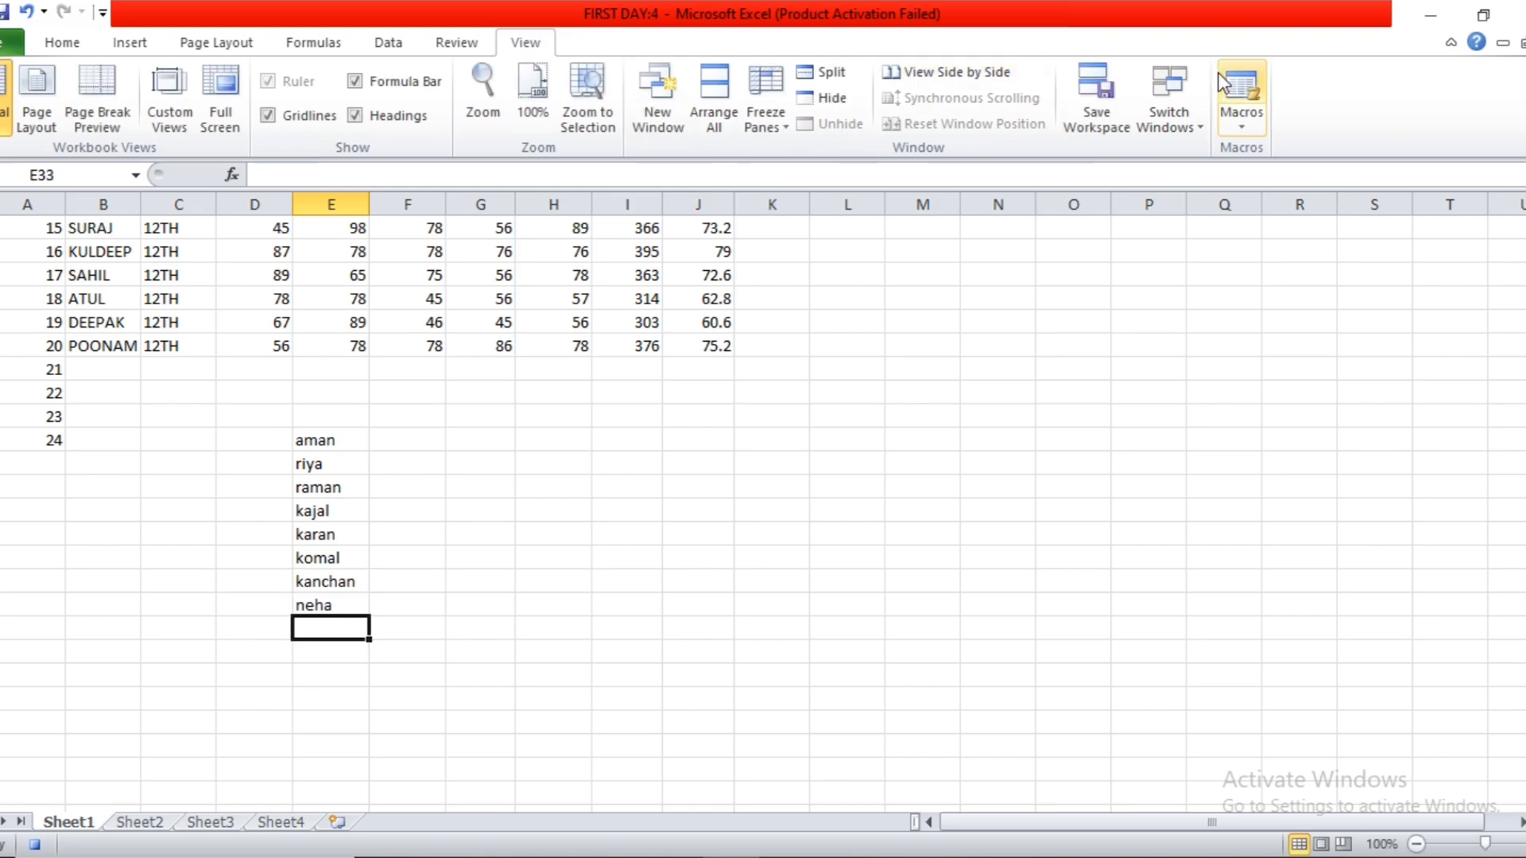
Stop recording the friday macro.
left_click(1238, 119)
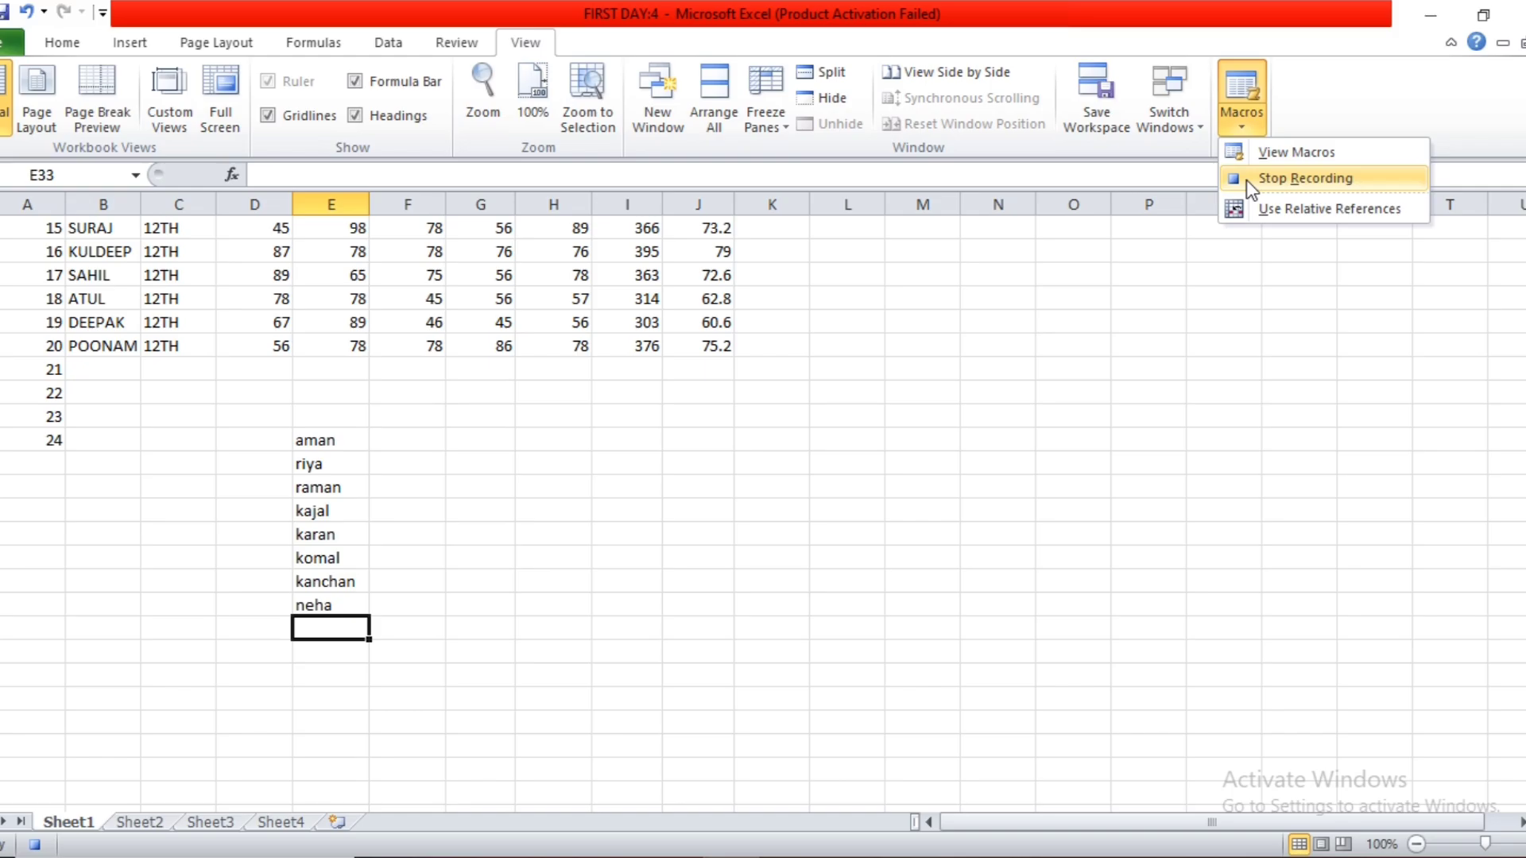
left_click(1246, 179)
left_click(1257, 116)
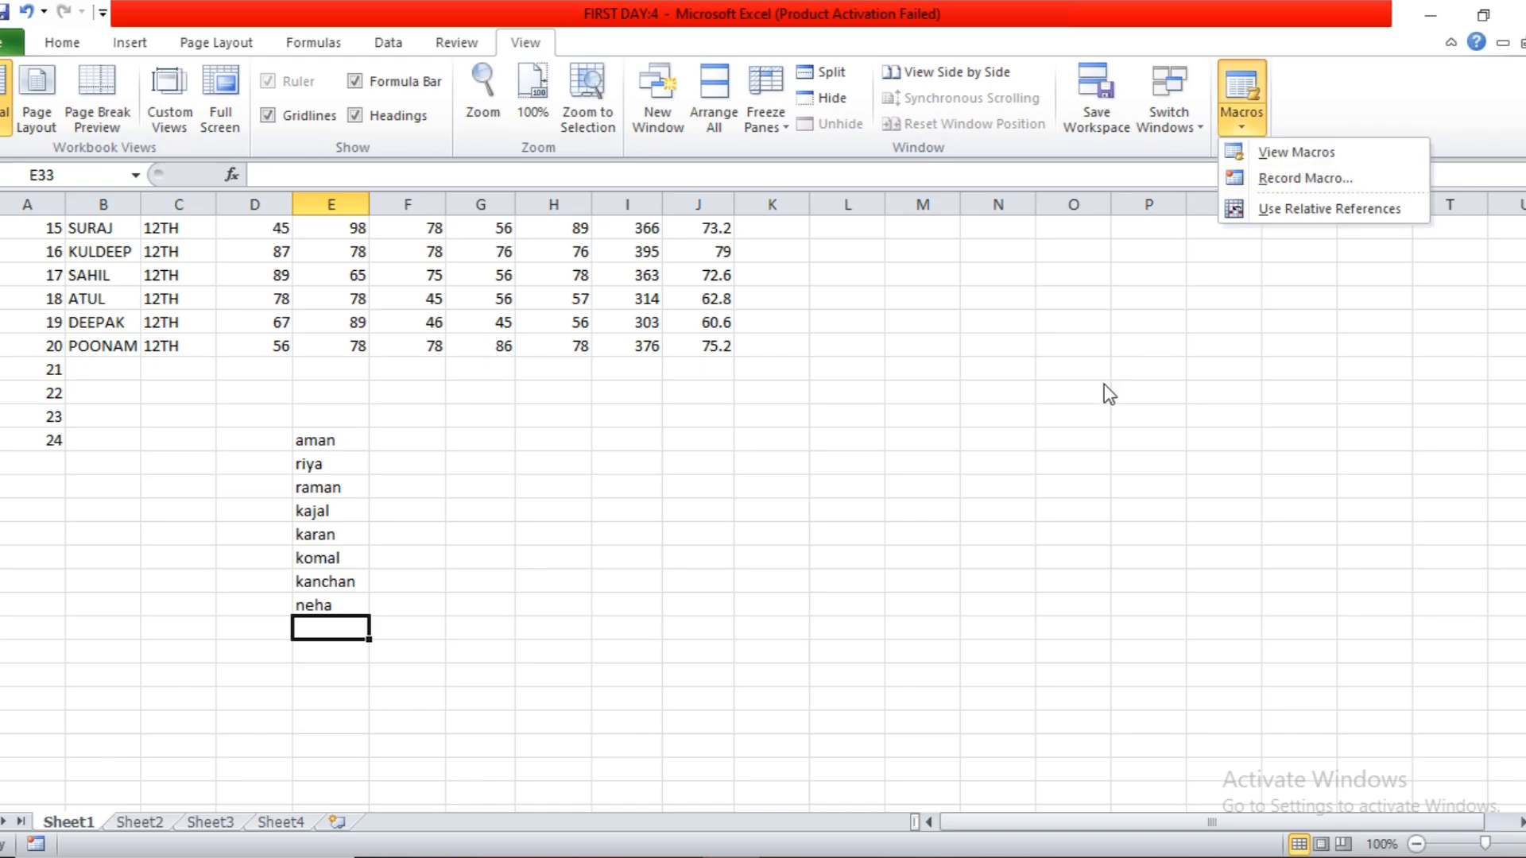
left_click(740, 449)
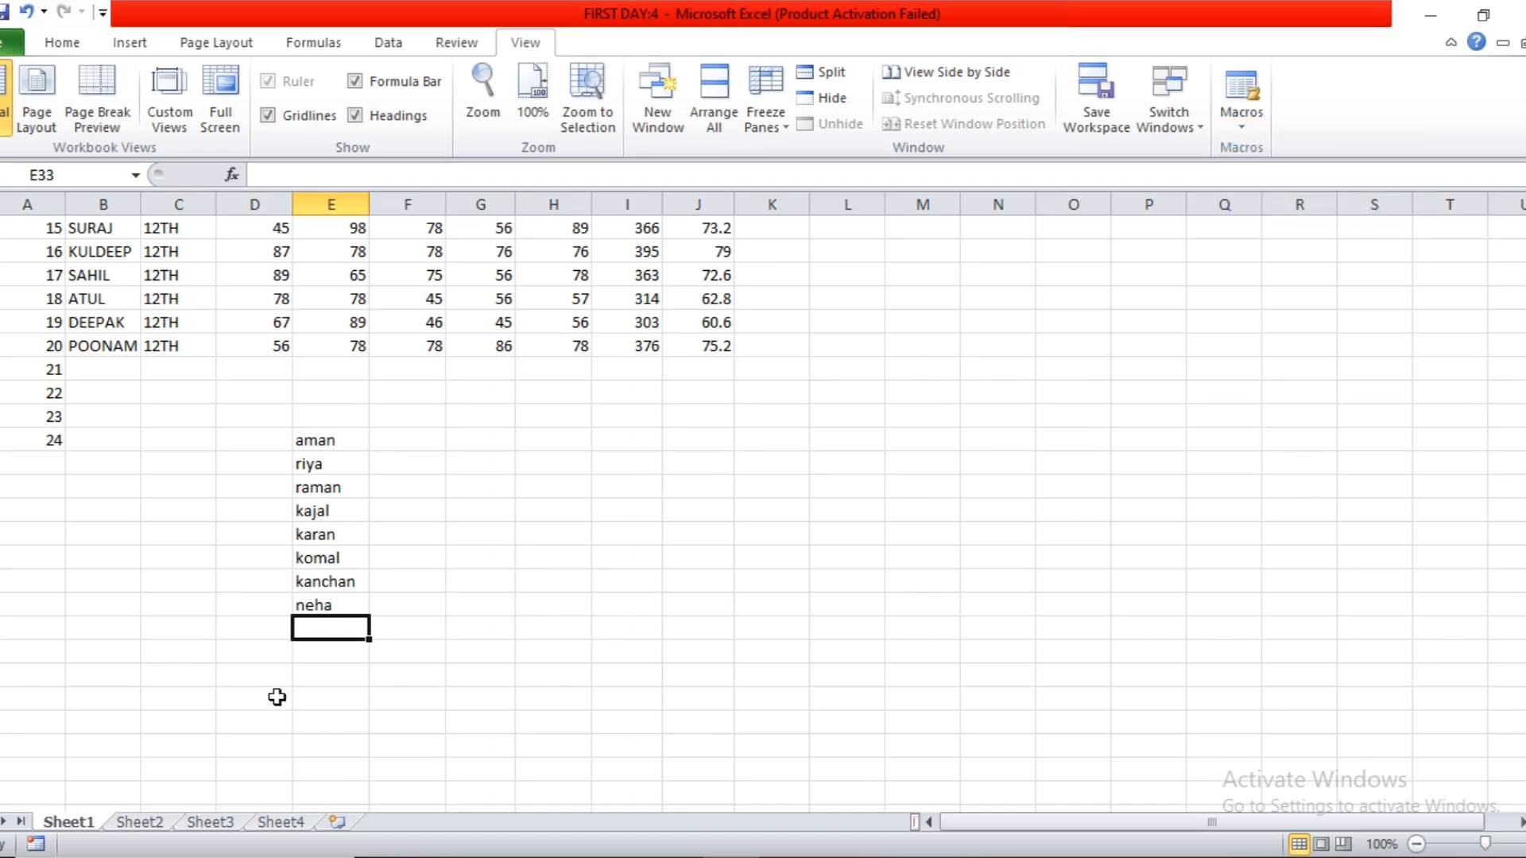
Switch to Sheet2, select cell N8 and run the friday macro there.
left_click(120, 824)
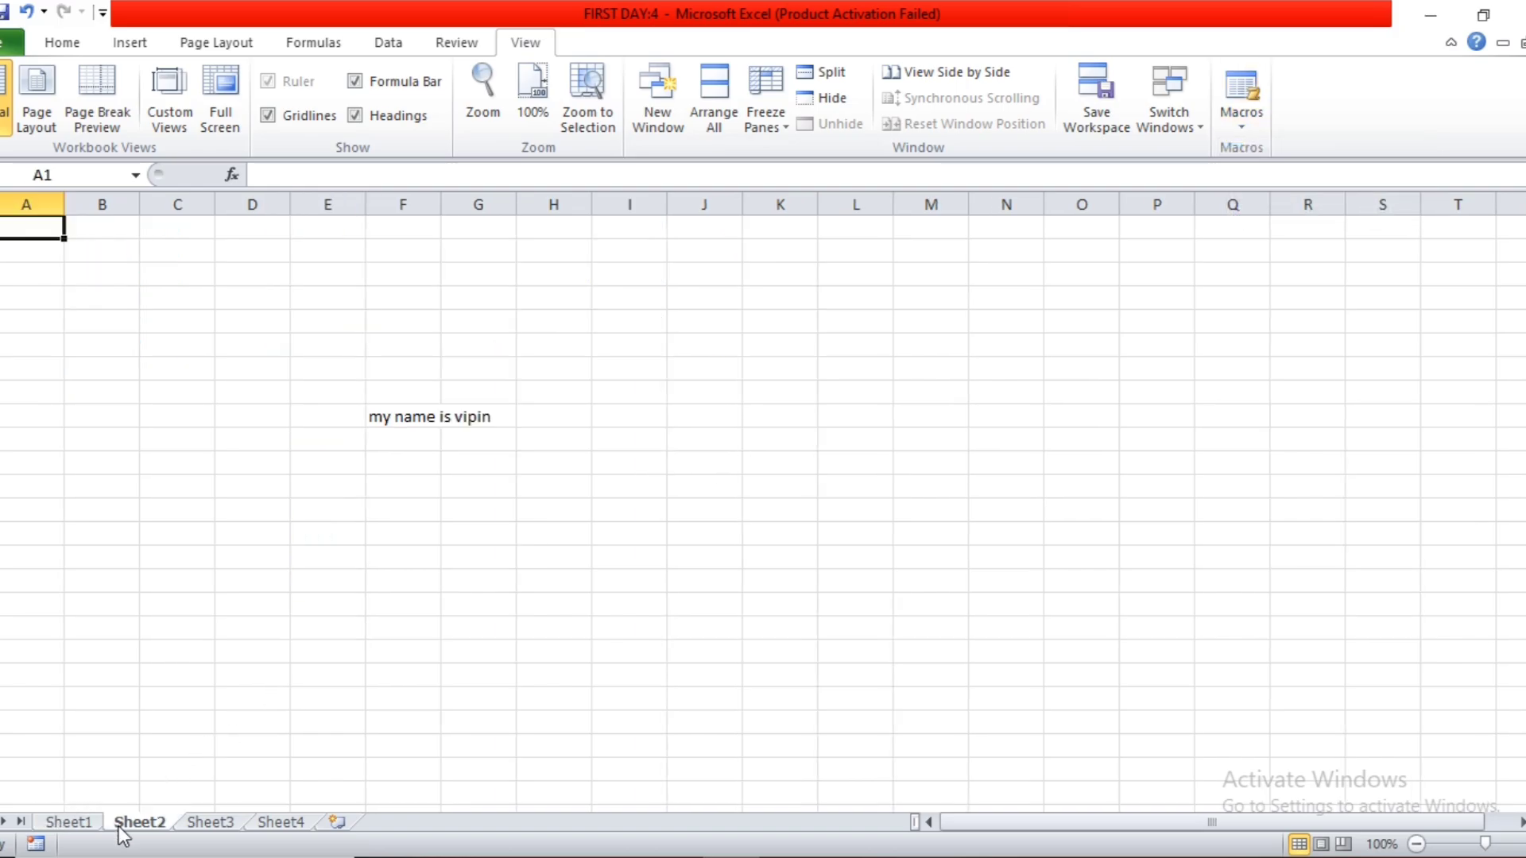
left_click(841, 526)
left_click(973, 395)
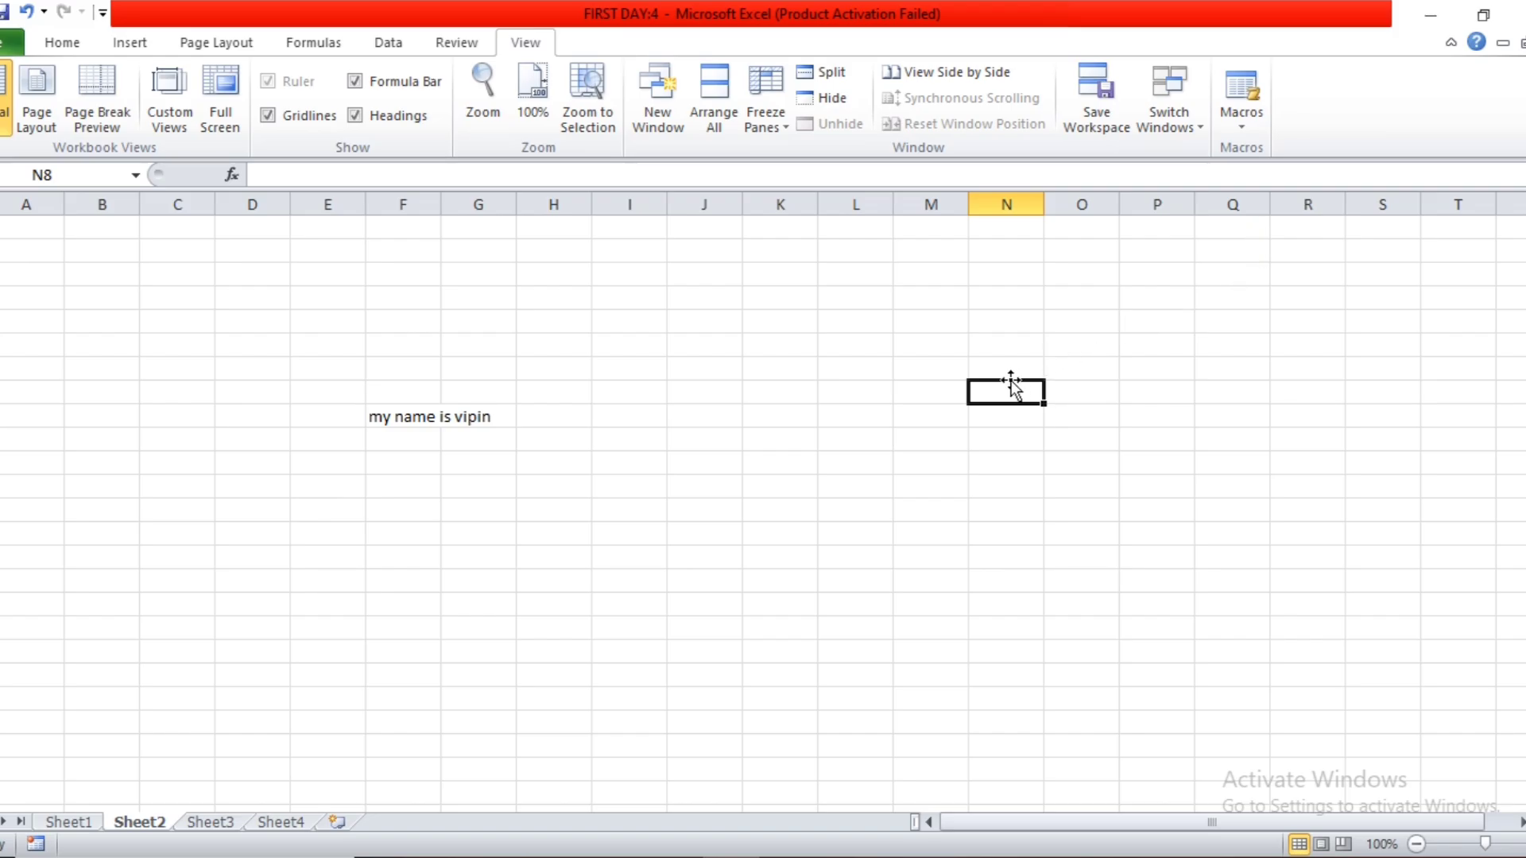
left_click(1244, 130)
left_click(1244, 153)
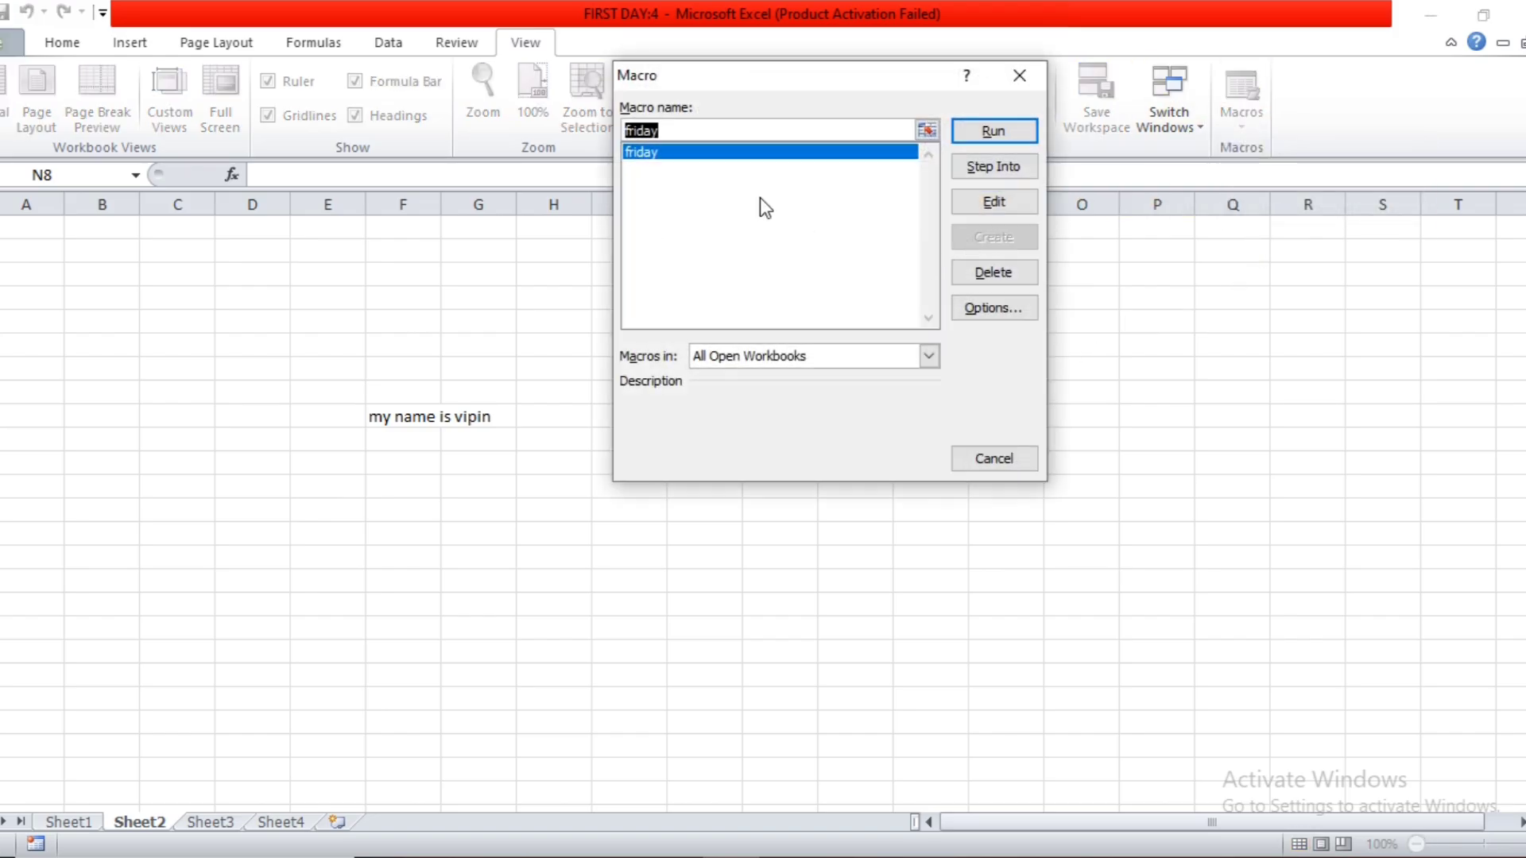
left_click(993, 131)
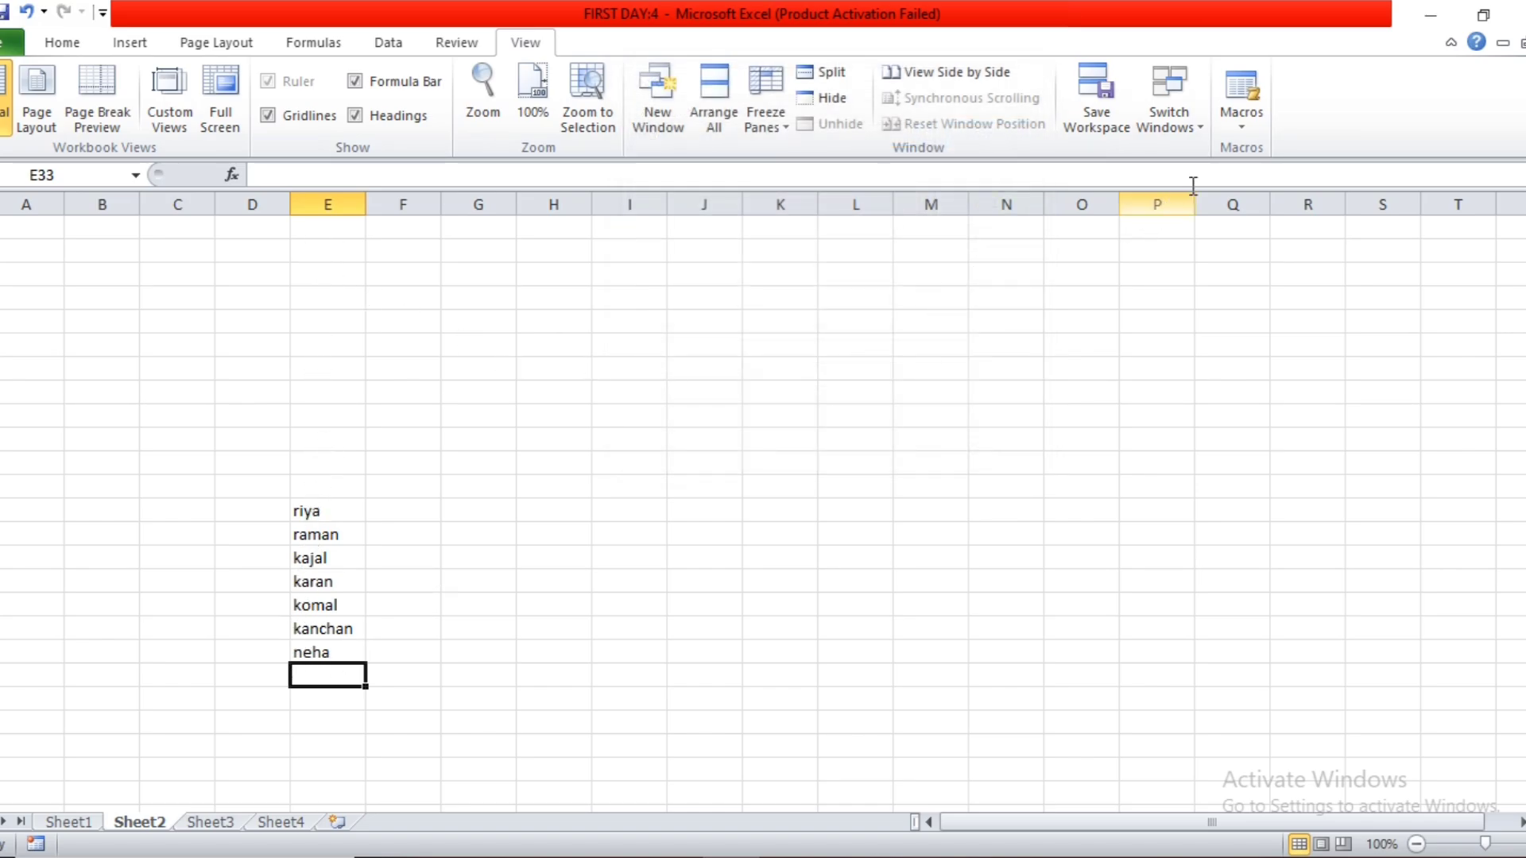
Turn on Use Relative References for macro recording.
left_click(1232, 132)
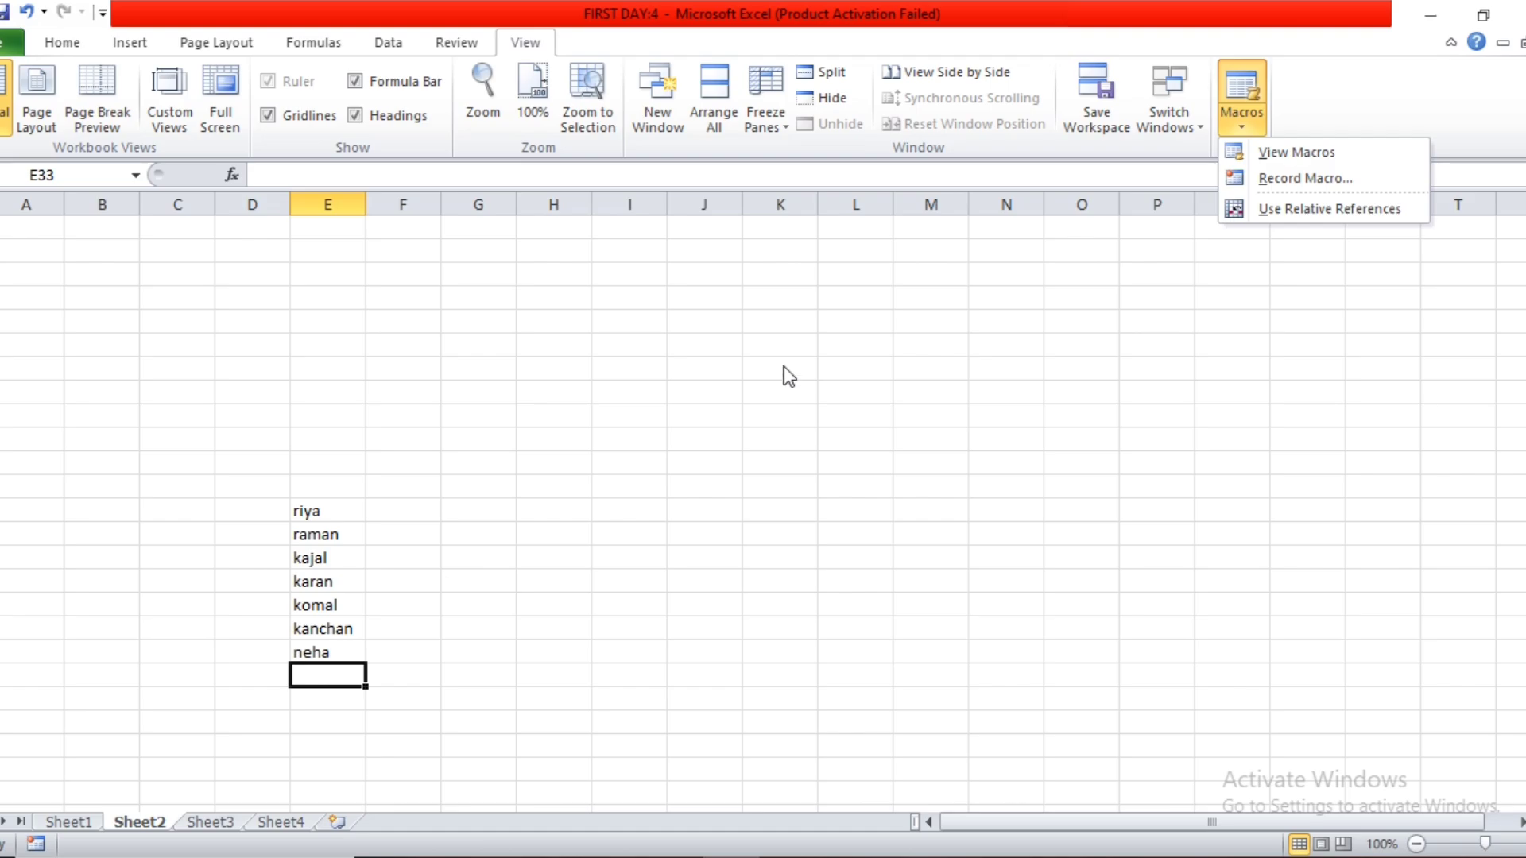
left_click(606, 463)
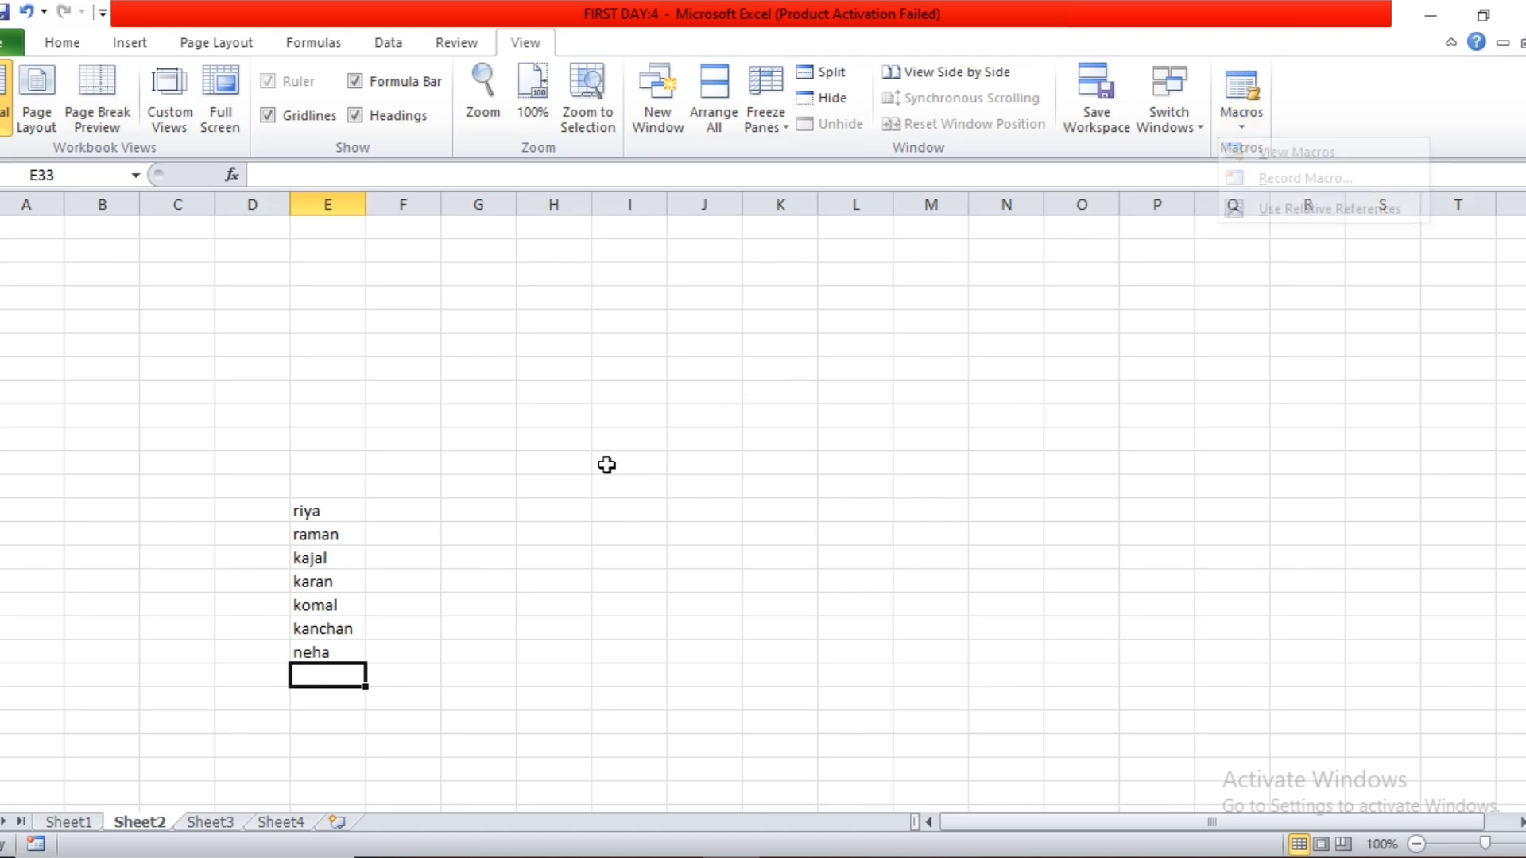
left_click(1238, 125)
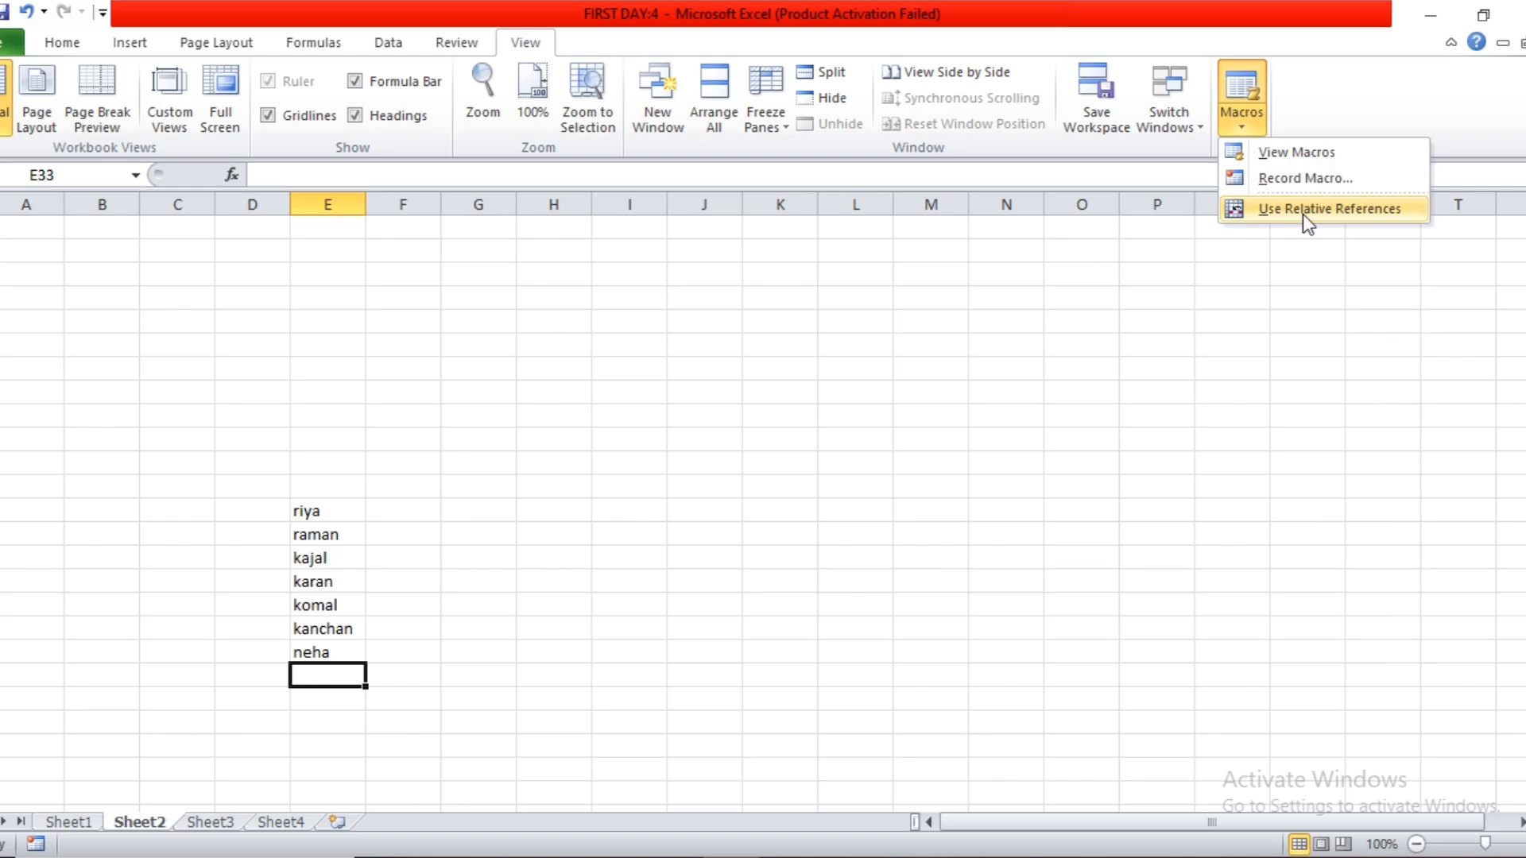
left_click(1246, 211)
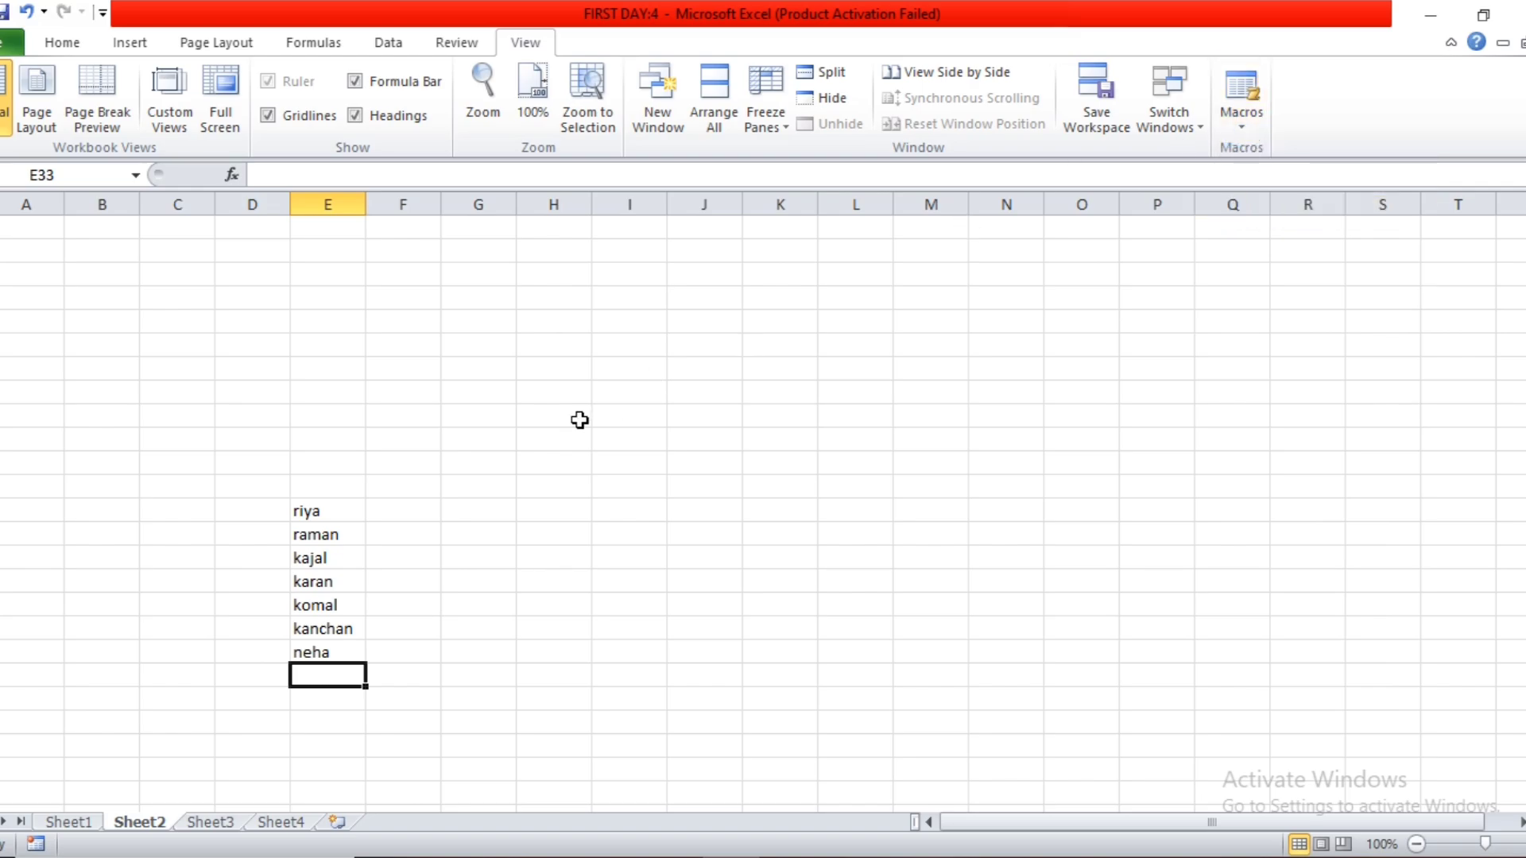
Select cell I21 on Sheet2 and start recording a macro named saturday, stored in This Workbook.
left_click(596, 393)
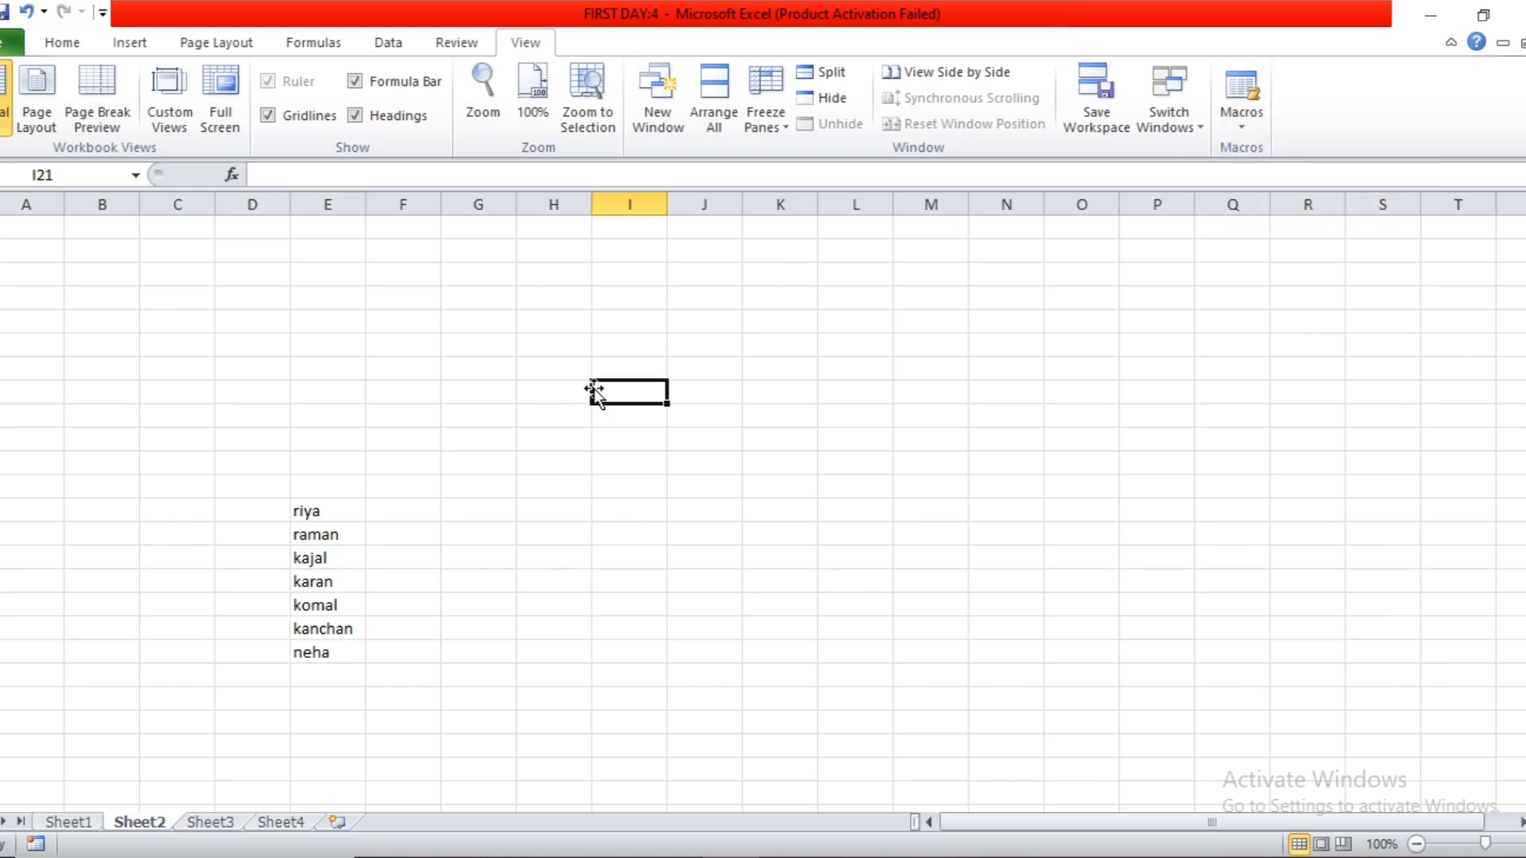
left_click(1248, 123)
left_click(1251, 171)
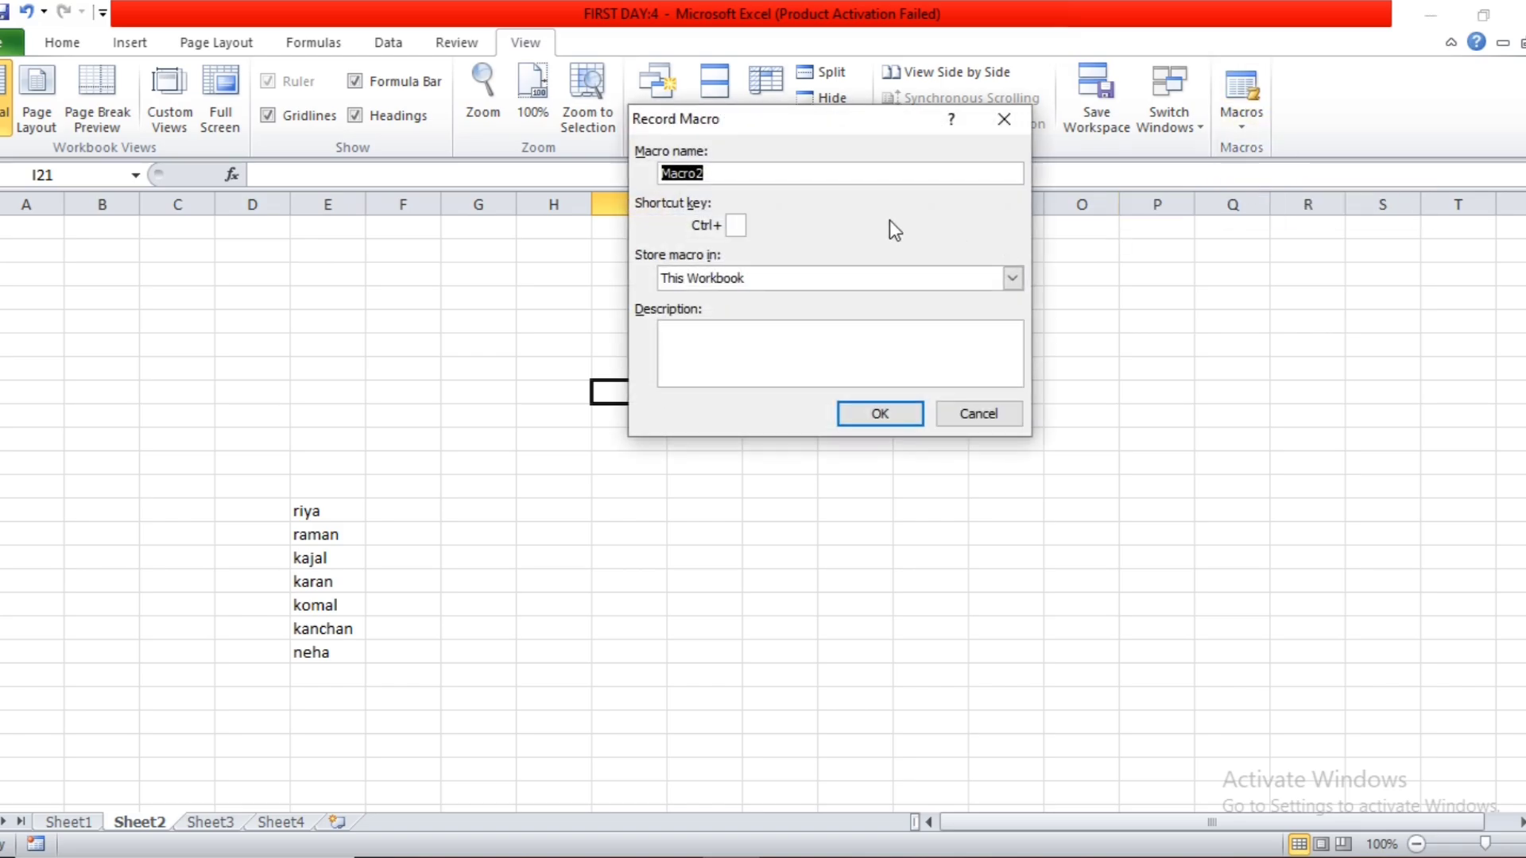
type("saturday")
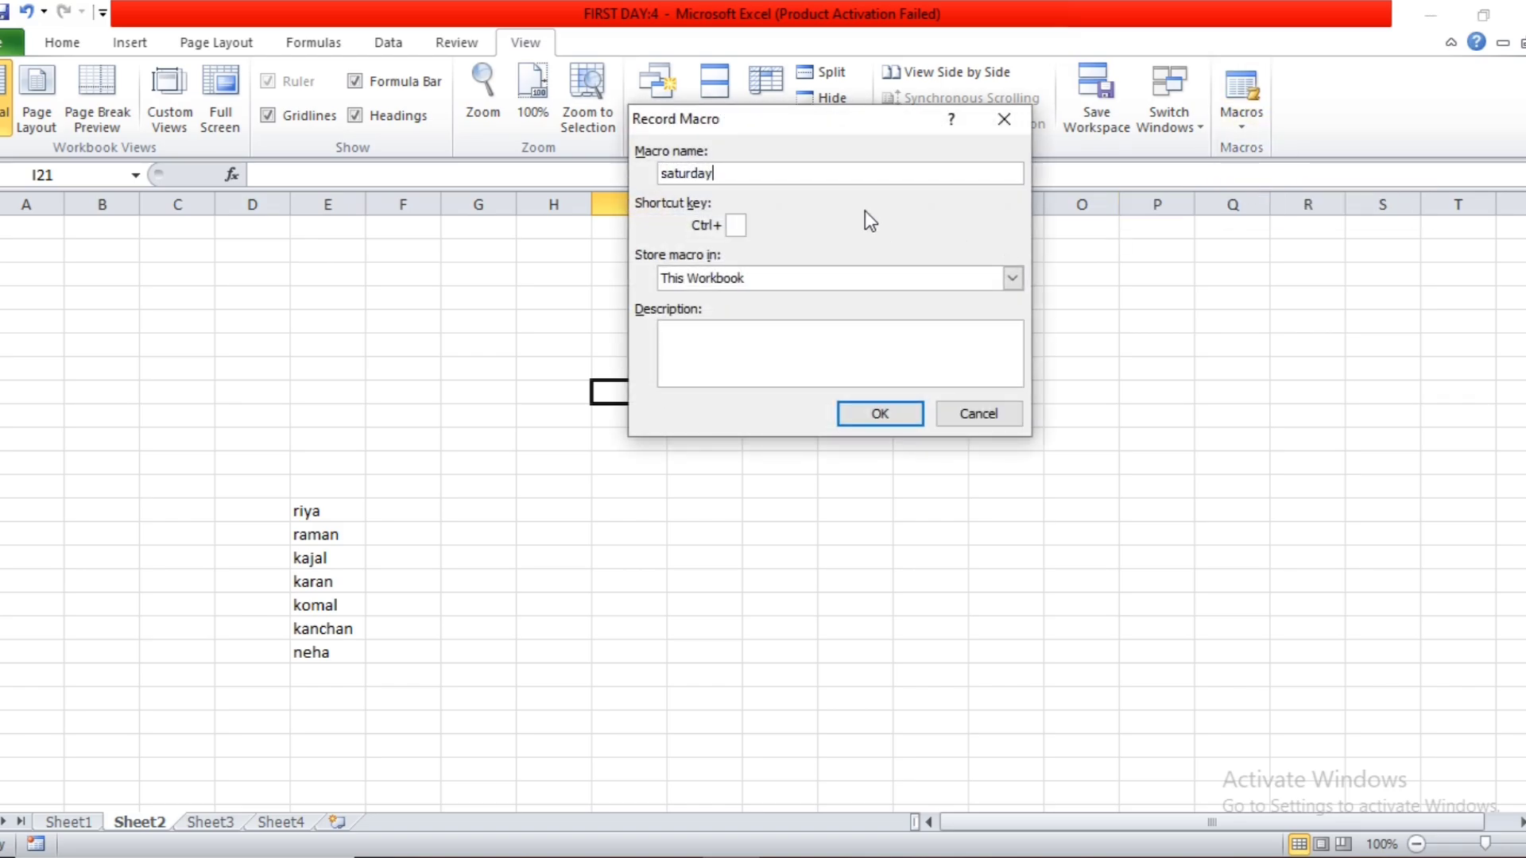
left_click(878, 412)
Enter 78, 67, 56, 45, 56, 67, 78, 56, 45, 34, 45, 56 and 56 down from cell I21 and stop recording.
type("78")
key("Return")
type("67")
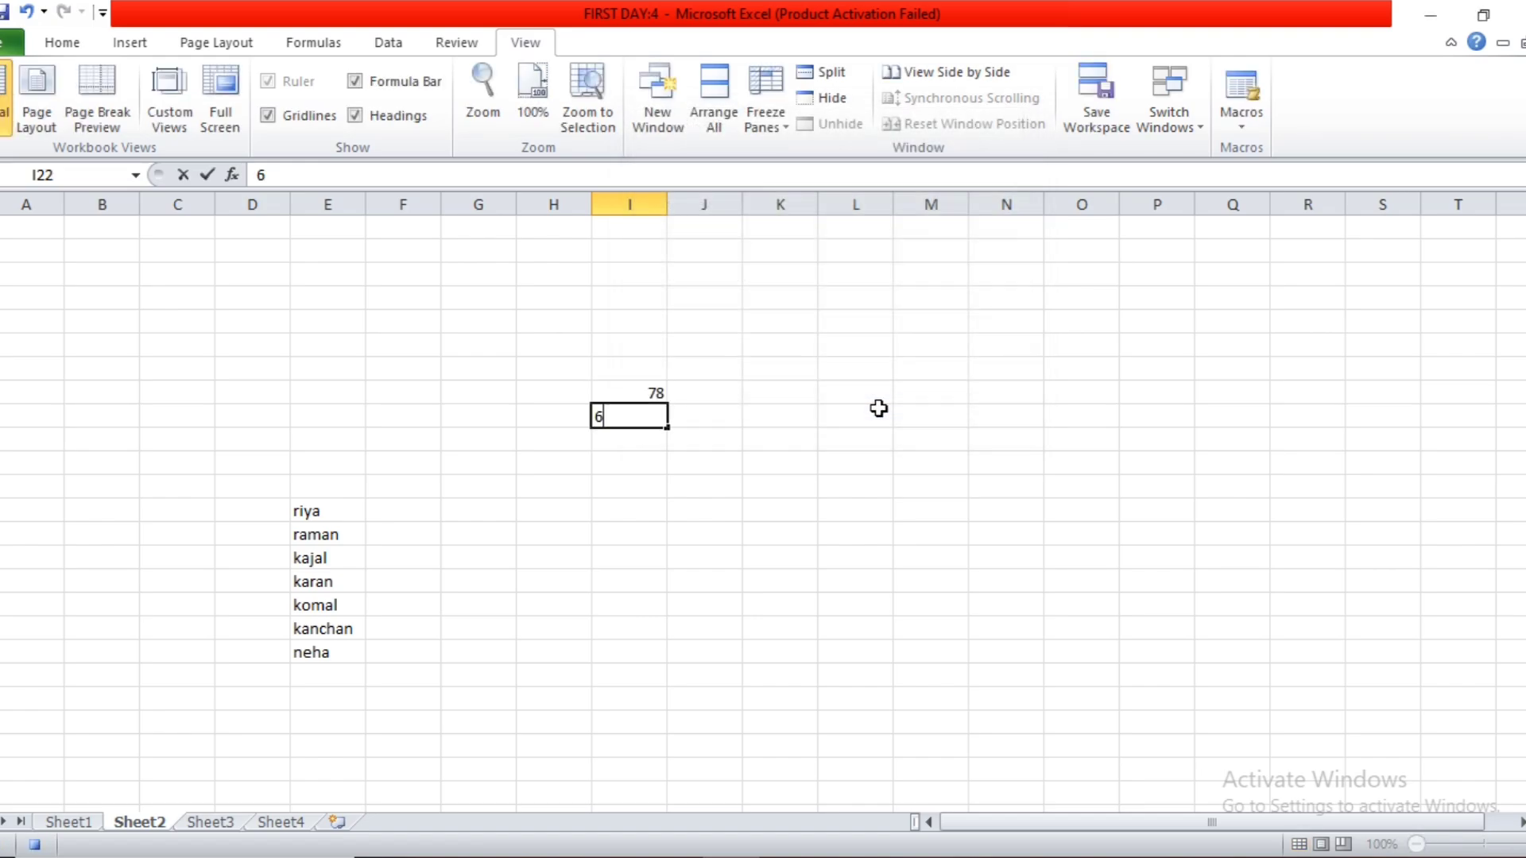
key("Return")
type("56")
key("Return")
type("45")
key("Return")
type("56")
key("Return")
type("6")
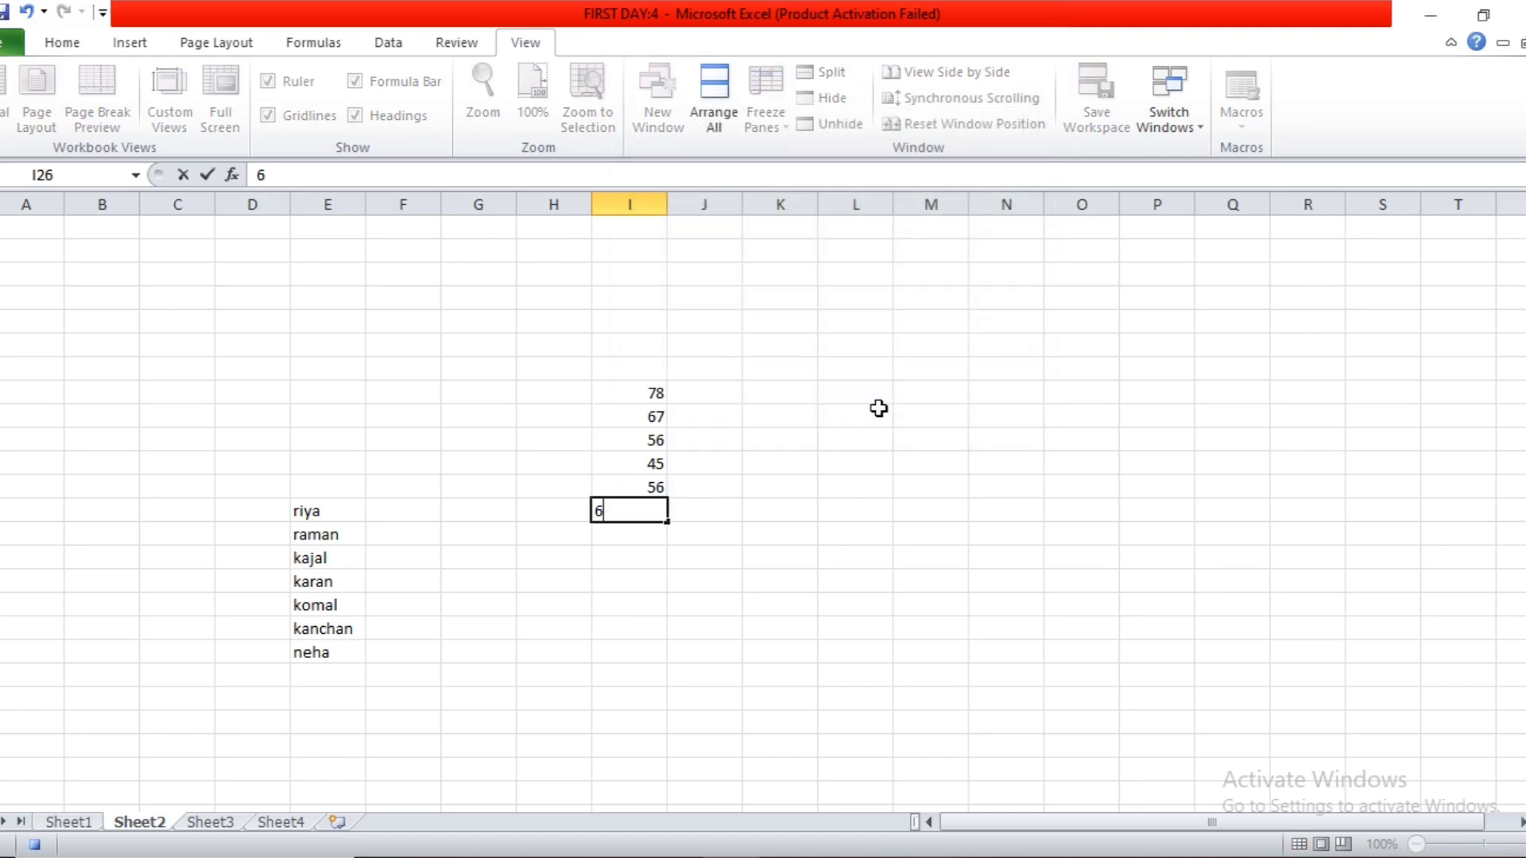
type("7 78")
key("Return")
type("56")
key("Return")
type("45")
key("Return")
type("34")
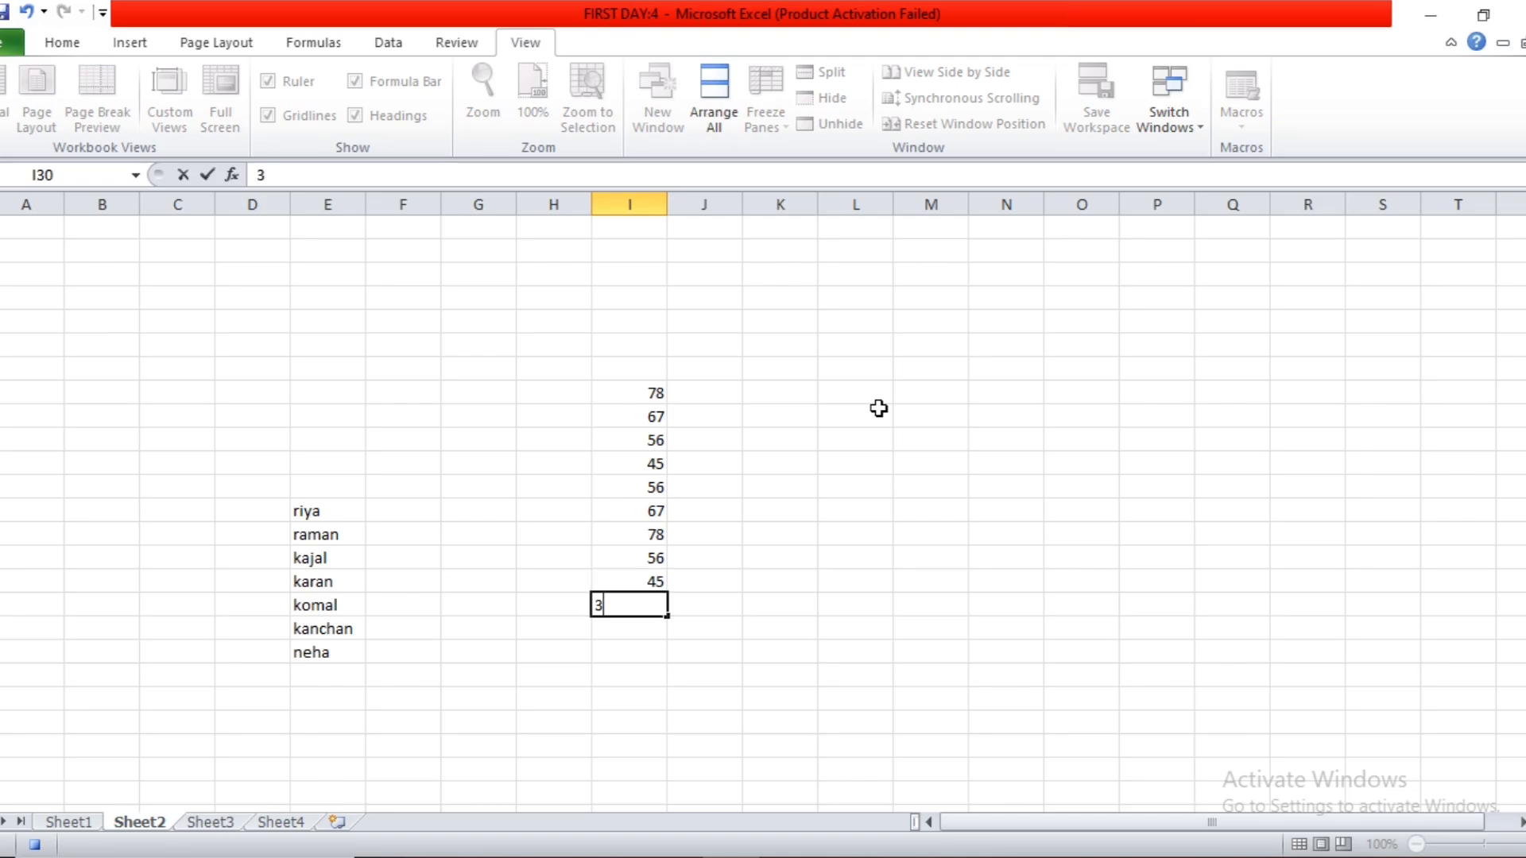
key("Return")
type("45")
key("Return")
type("56")
key("Return")
type("56")
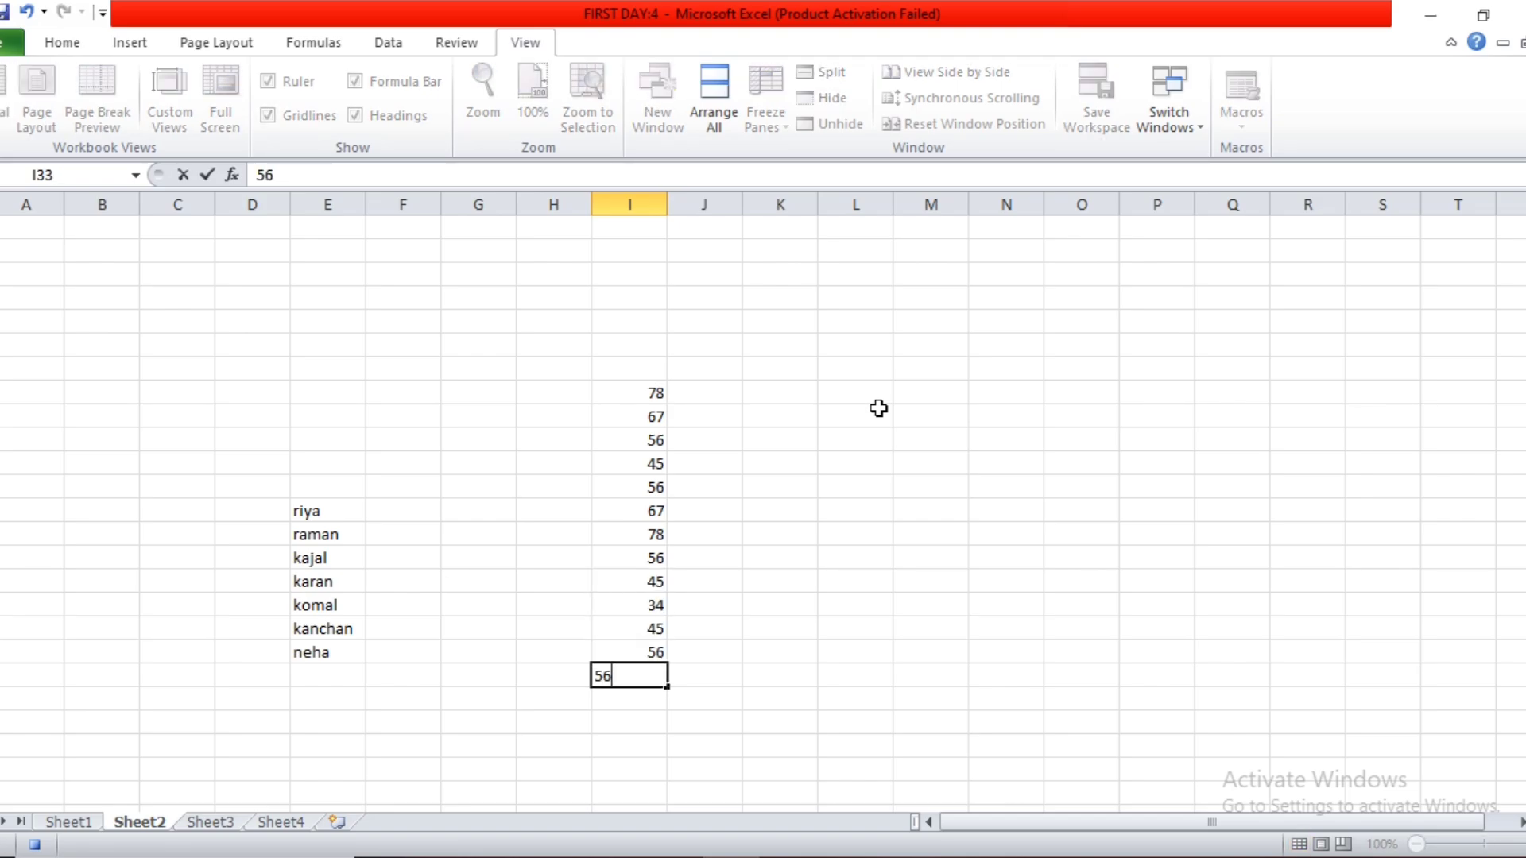
key("Return")
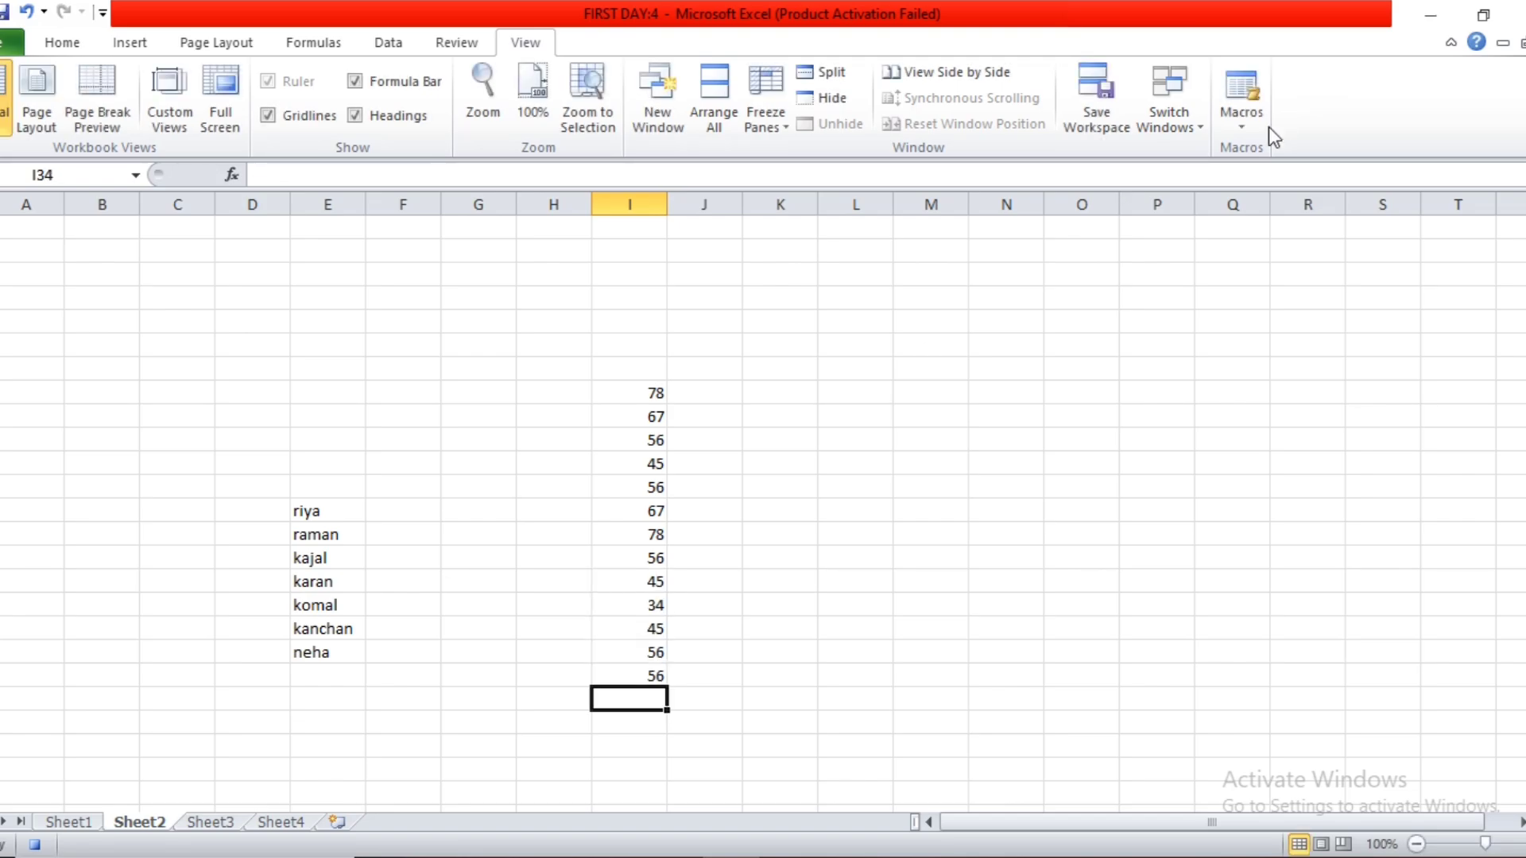
left_click(1243, 115)
left_click(1246, 174)
Select cell L20 and run the saturday macro from there.
left_click(890, 371)
left_click(1243, 122)
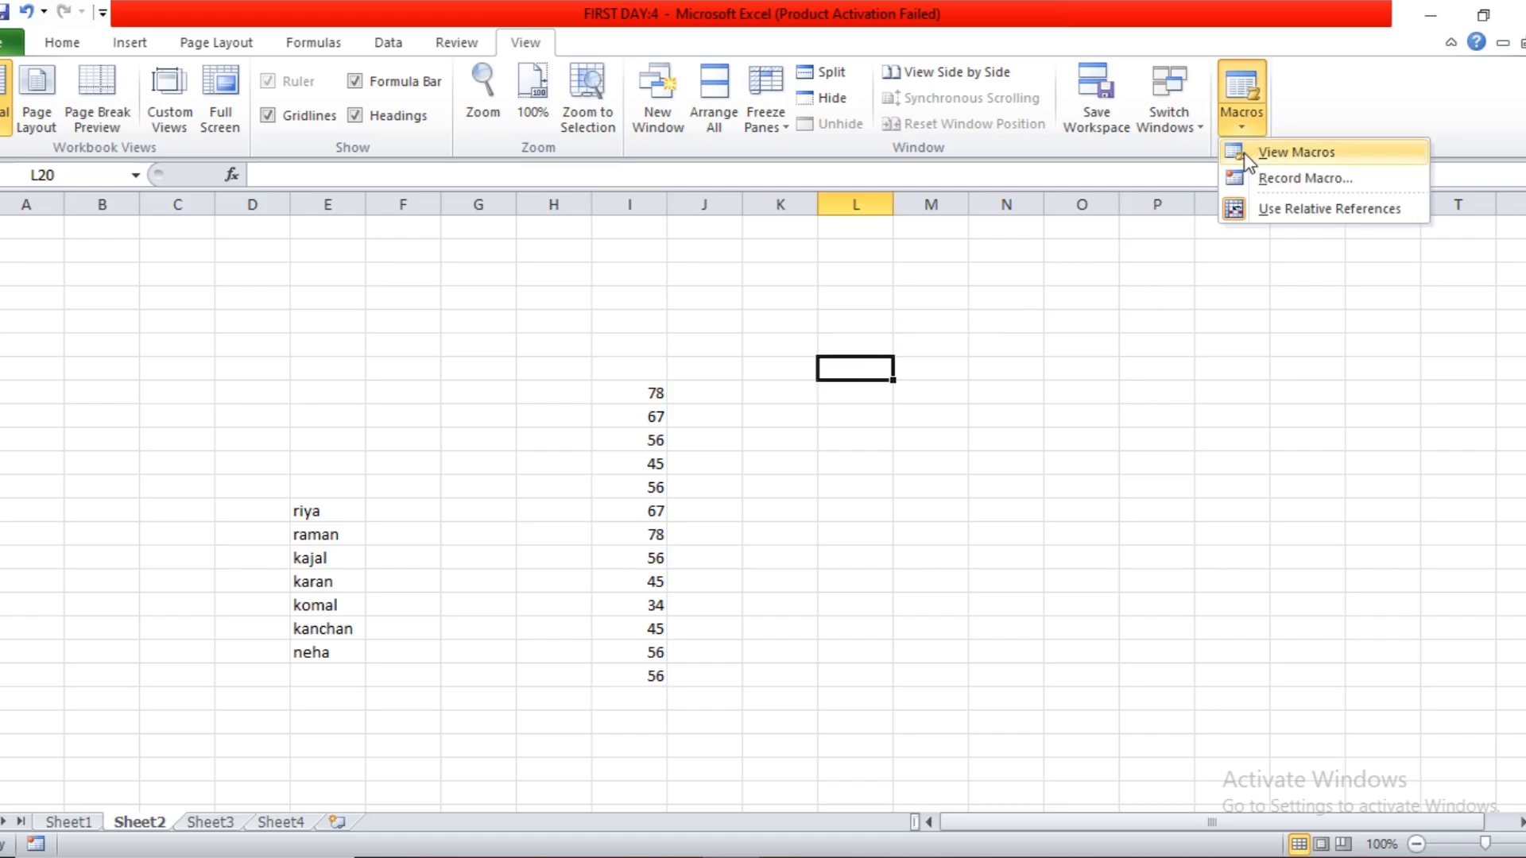
left_click(1263, 151)
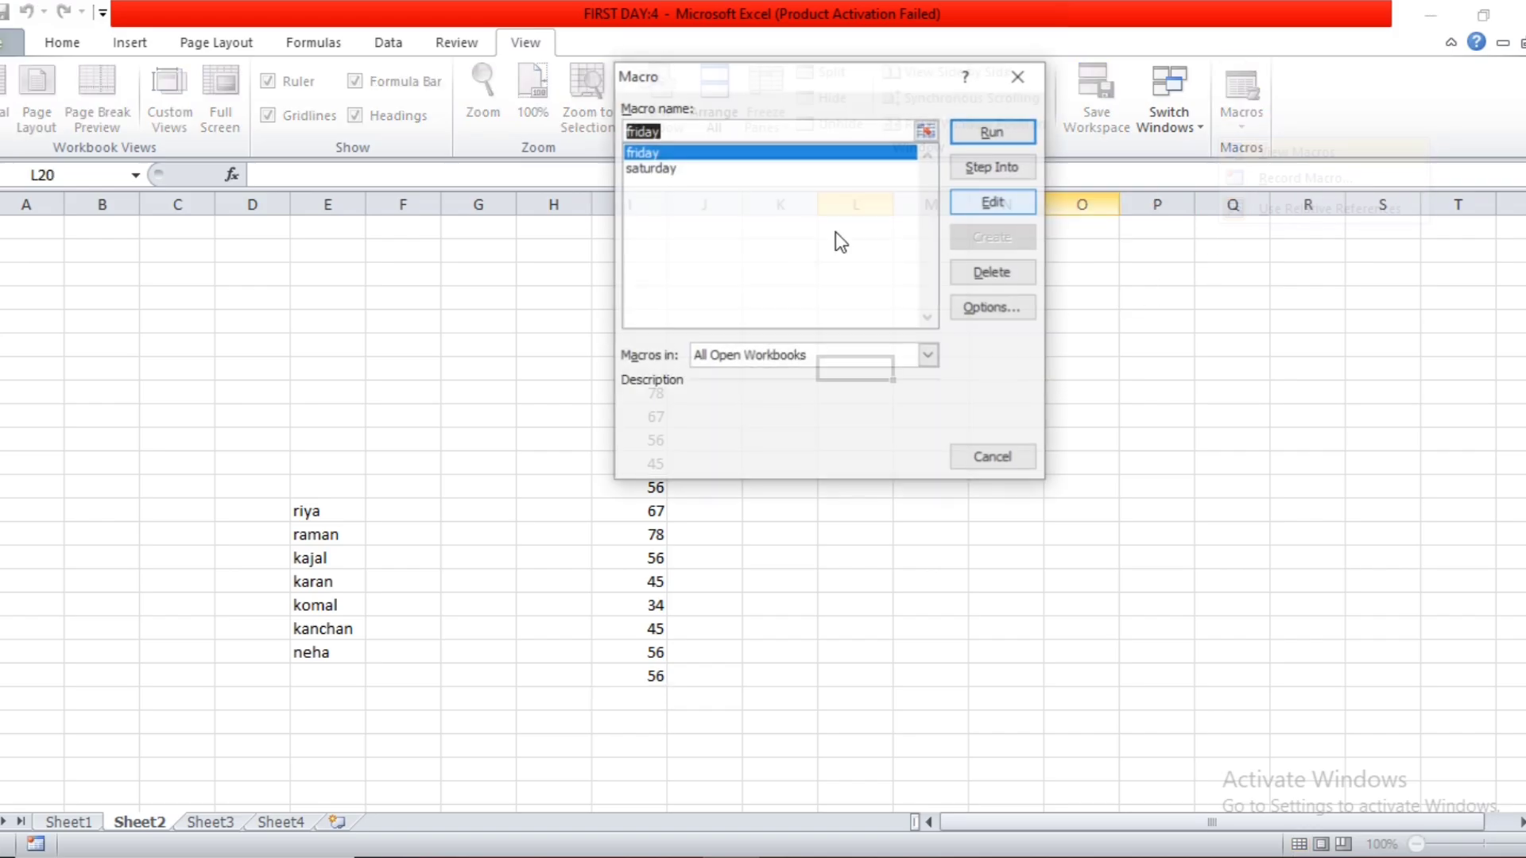
left_click(688, 168)
left_click(989, 129)
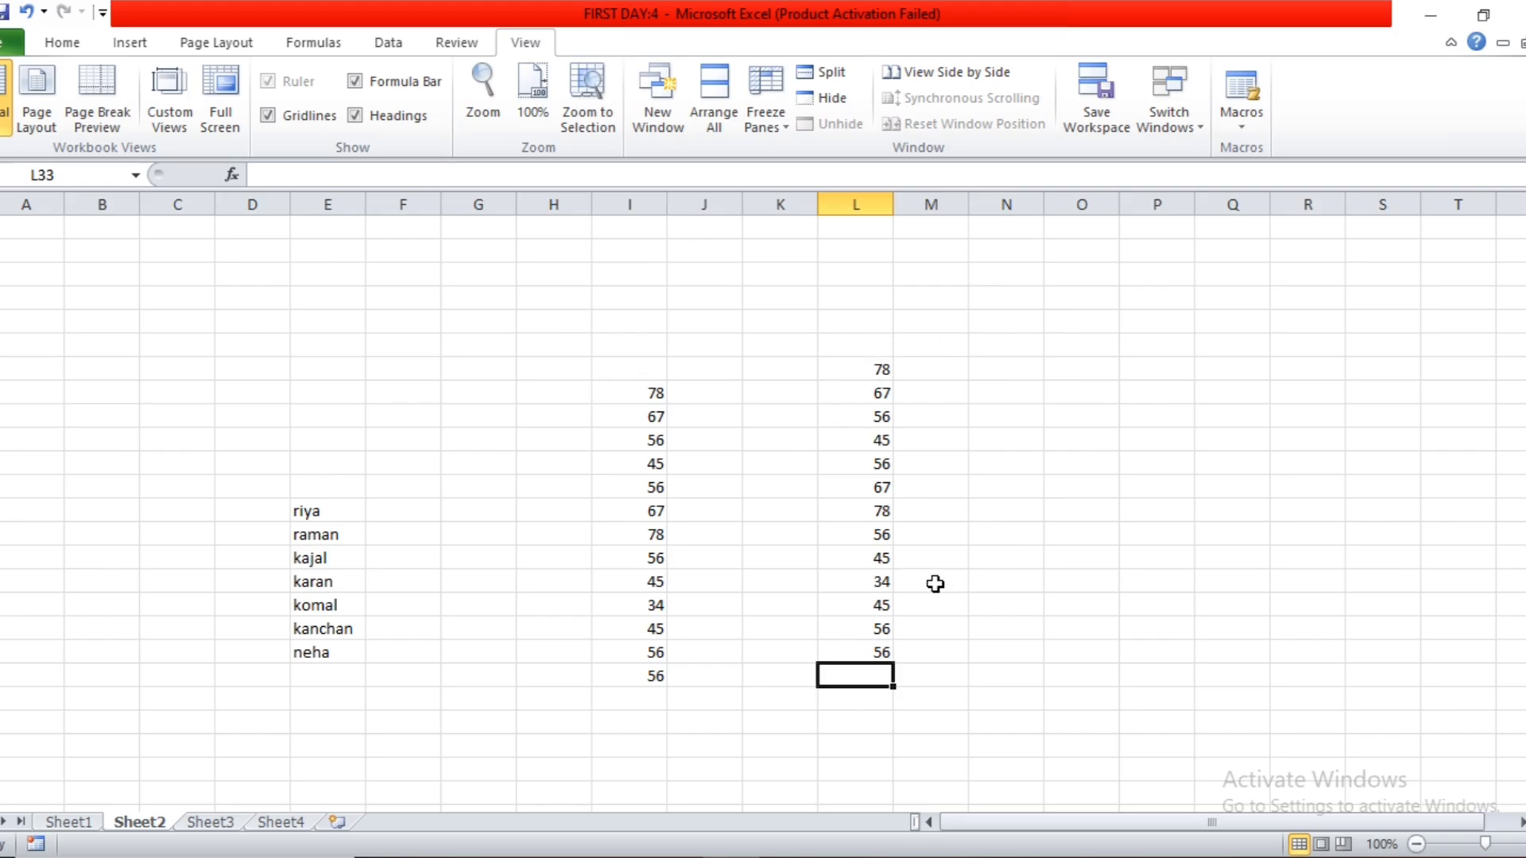
Run the saturday macro again with cell O20 as the starting cell.
left_click(1060, 367)
left_click(1243, 121)
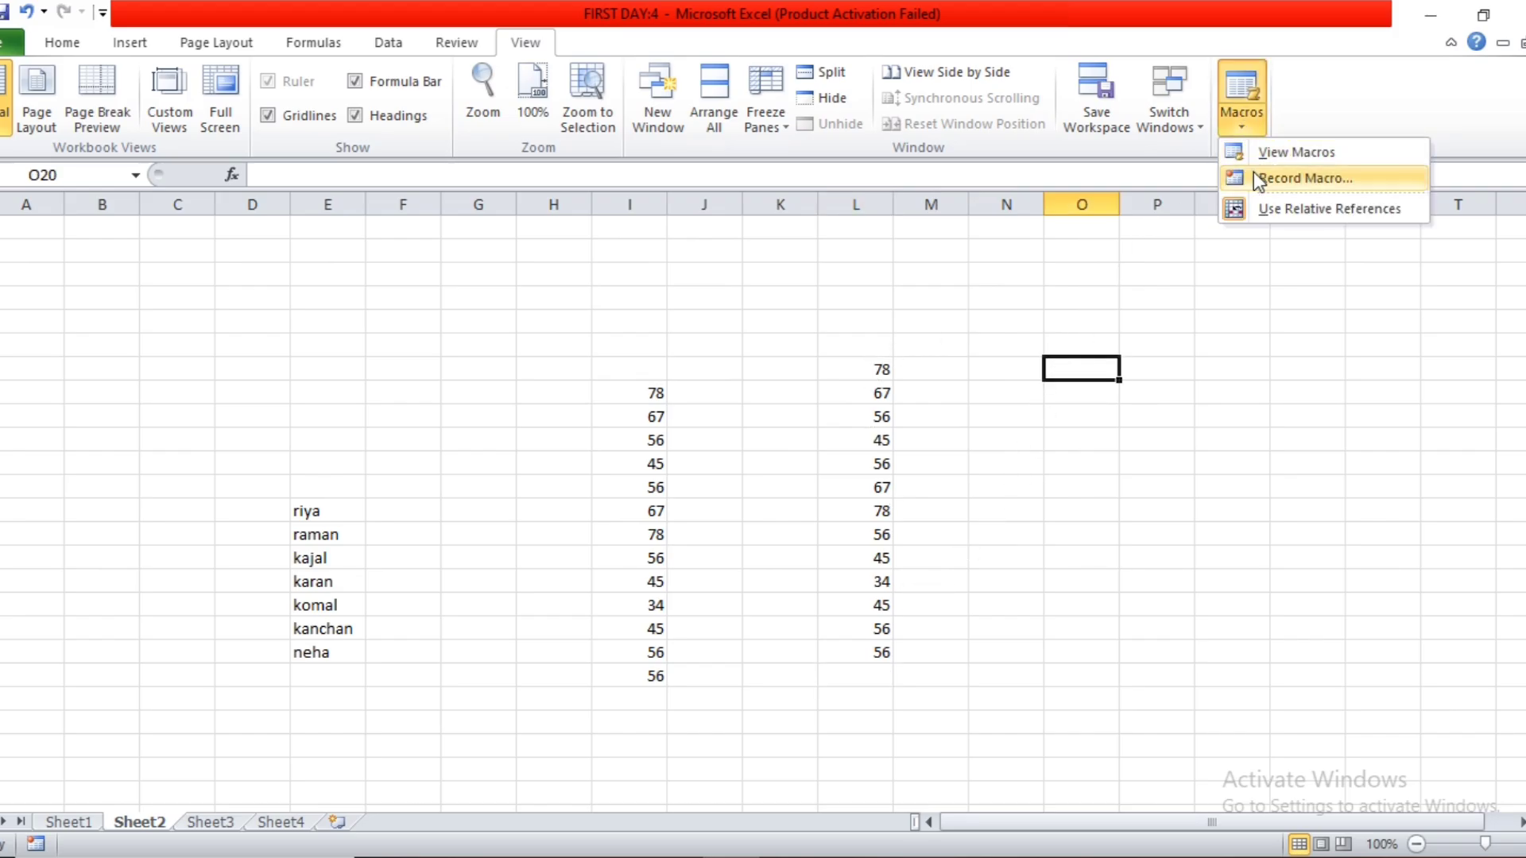
left_click(1255, 155)
left_click(665, 168)
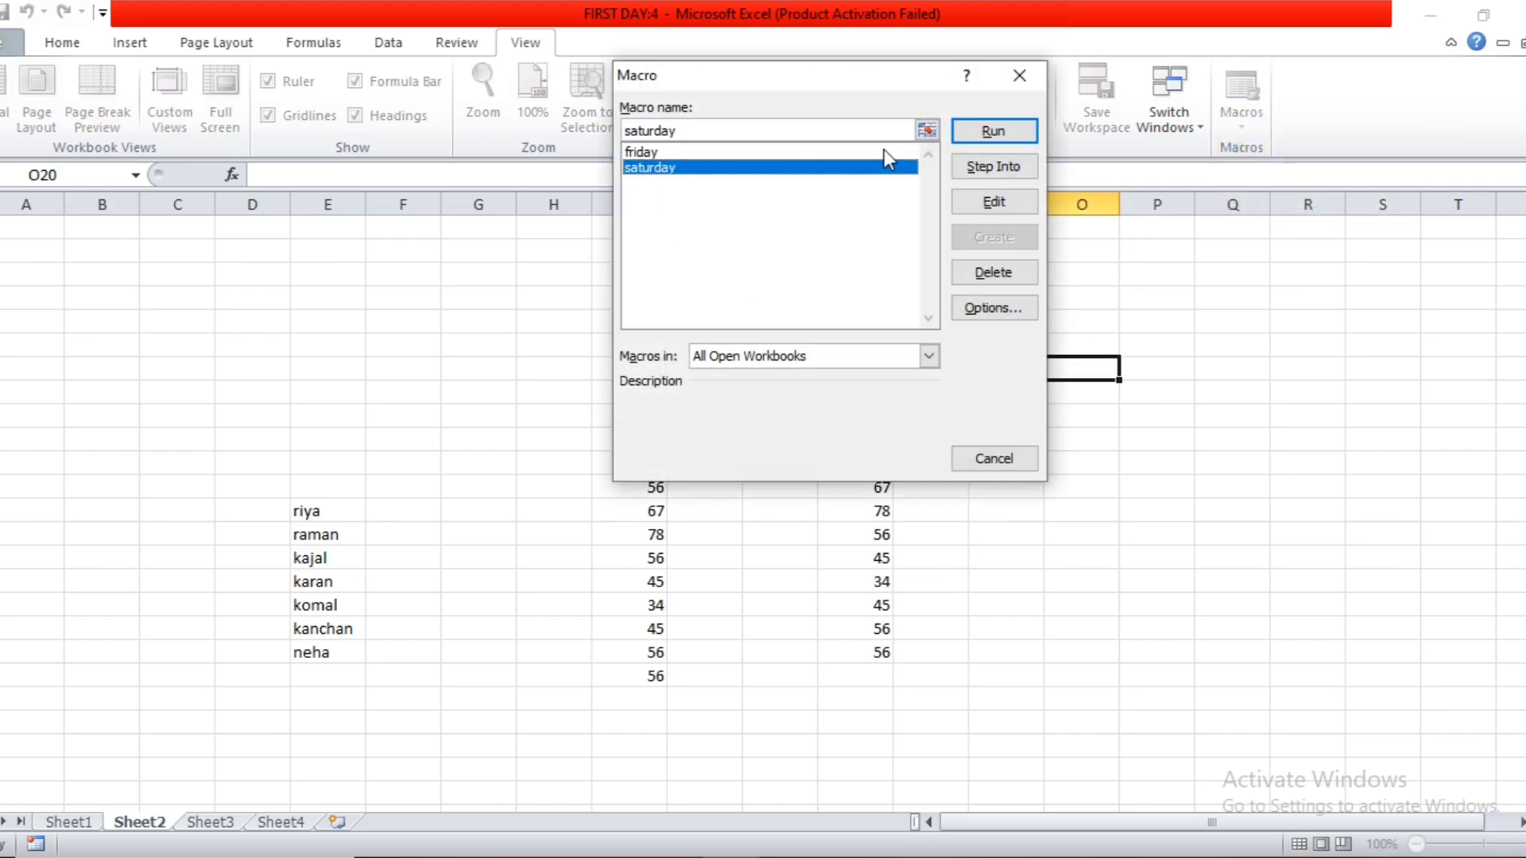
left_click(993, 130)
left_click(1236, 120)
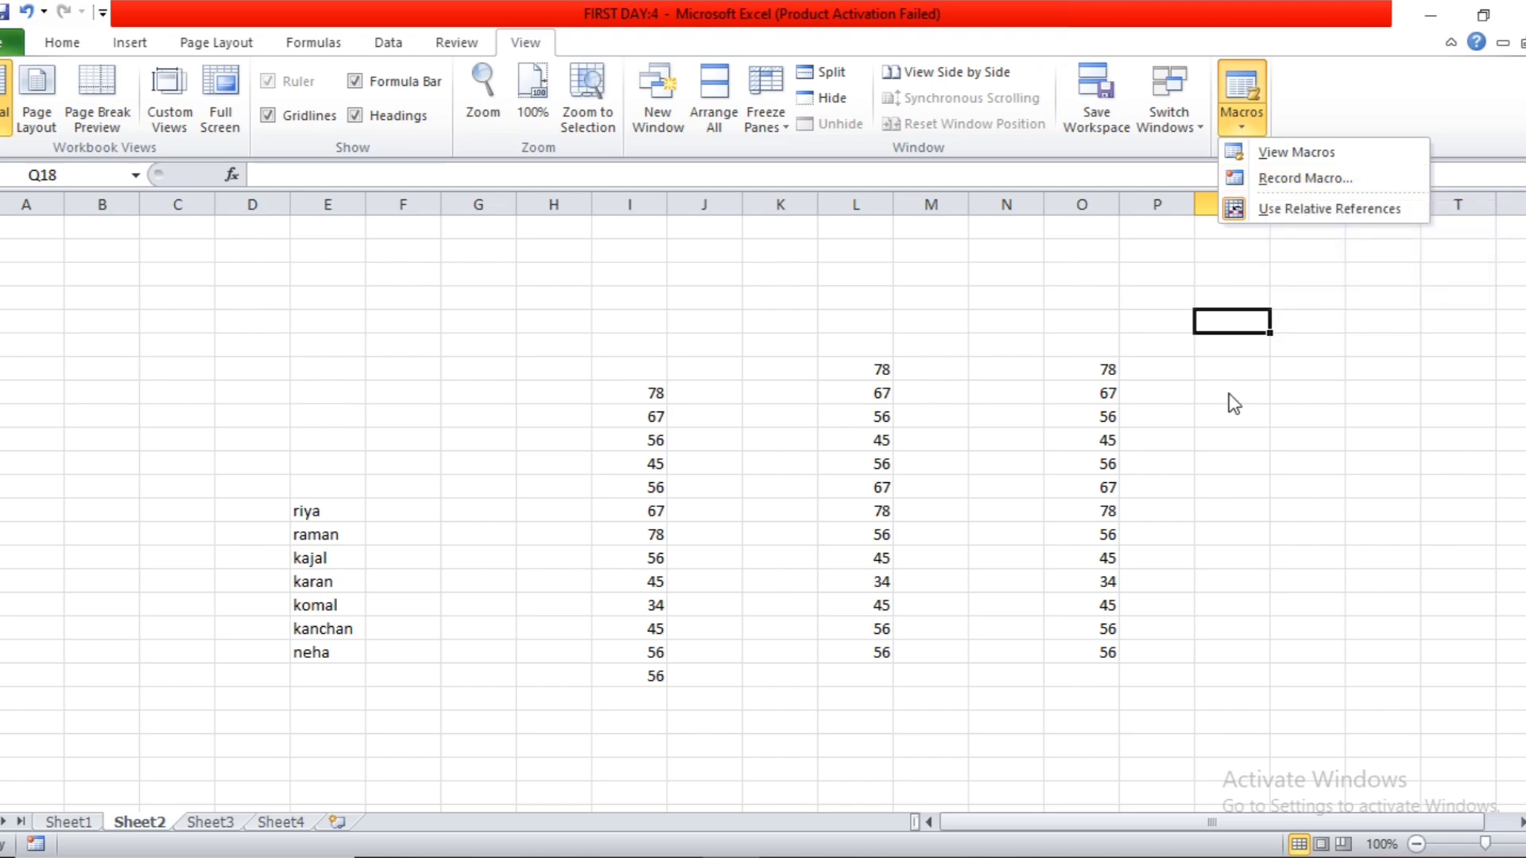
left_click(1199, 399)
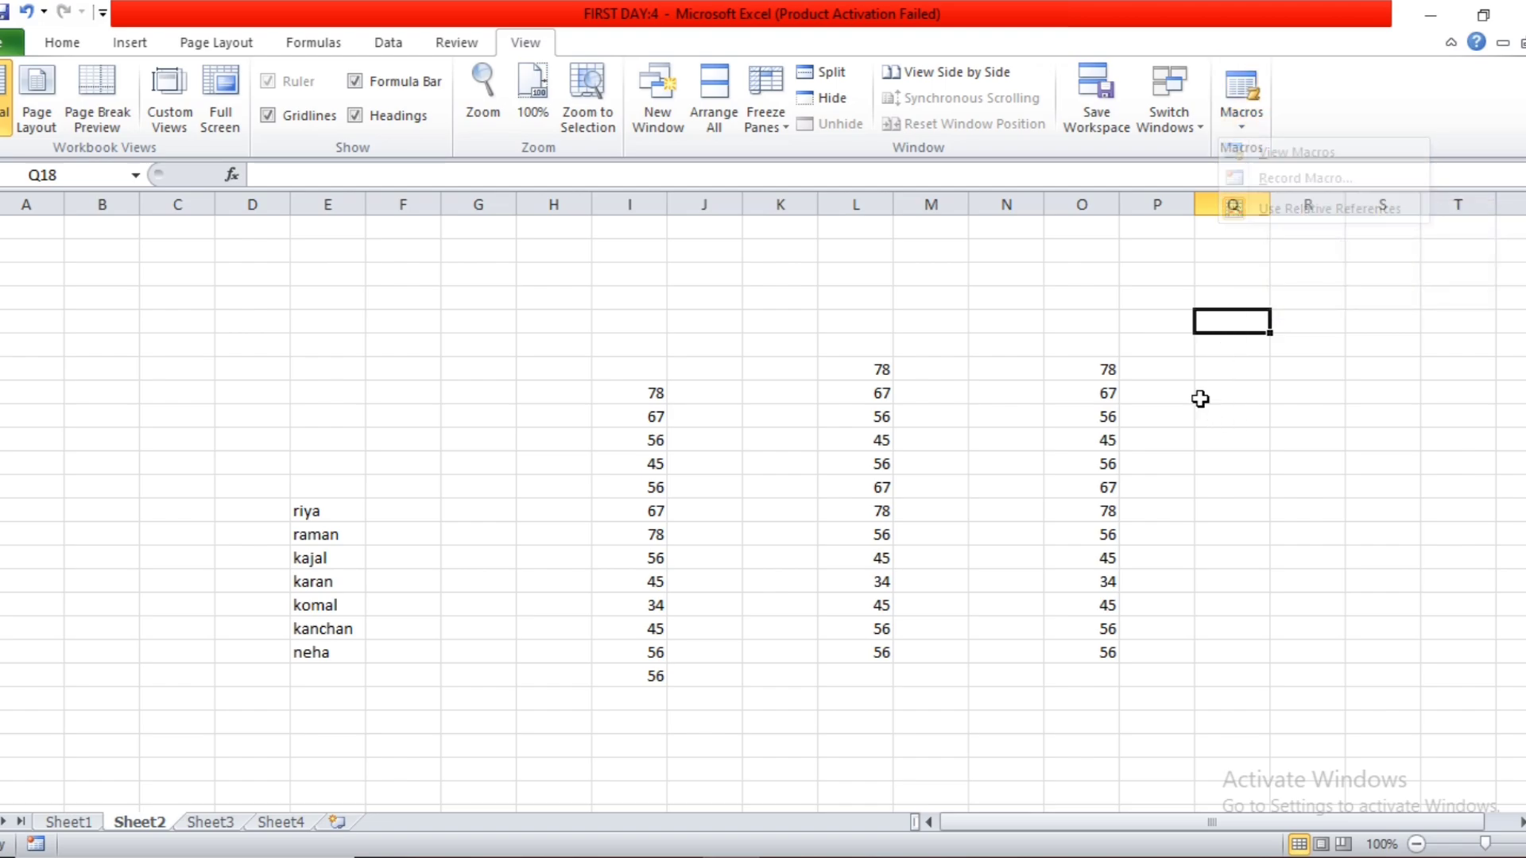
Show the Review commands, return to Sheet1 and widen column K slightly.
left_click(466, 45)
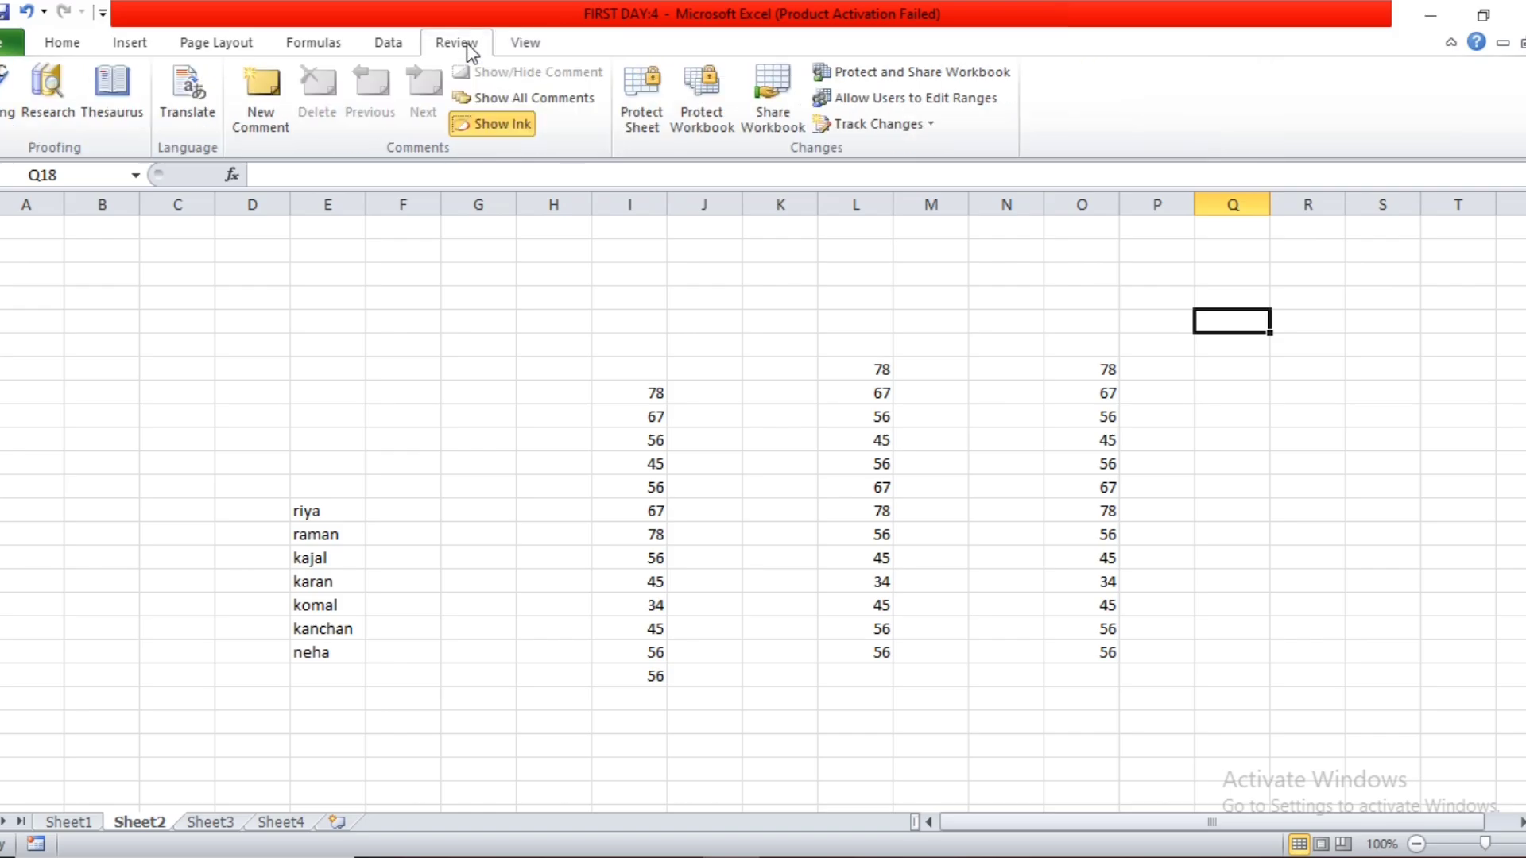
left_click(819, 524)
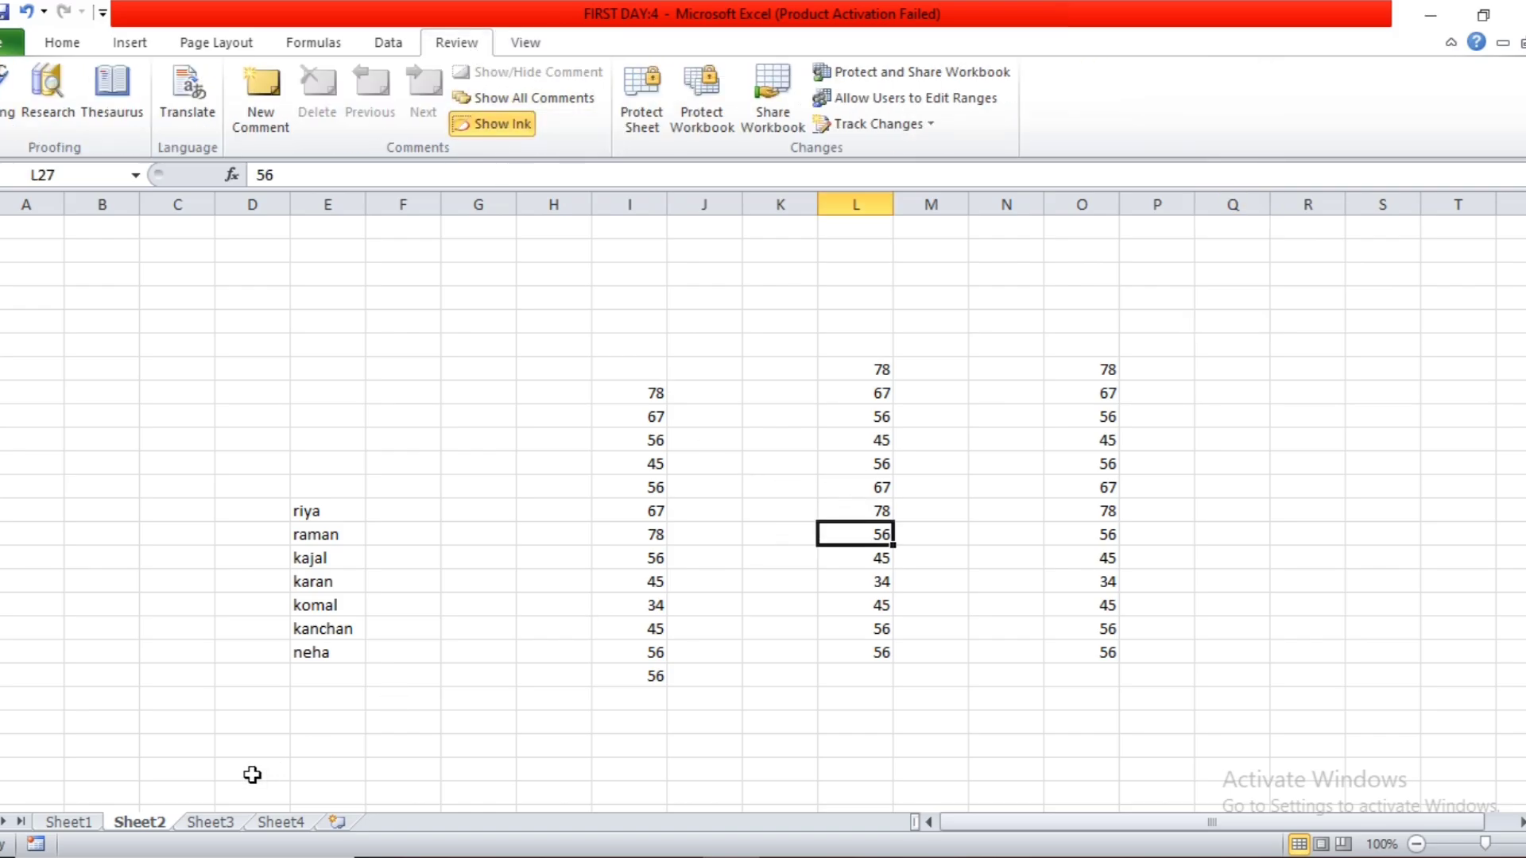
left_click(54, 823)
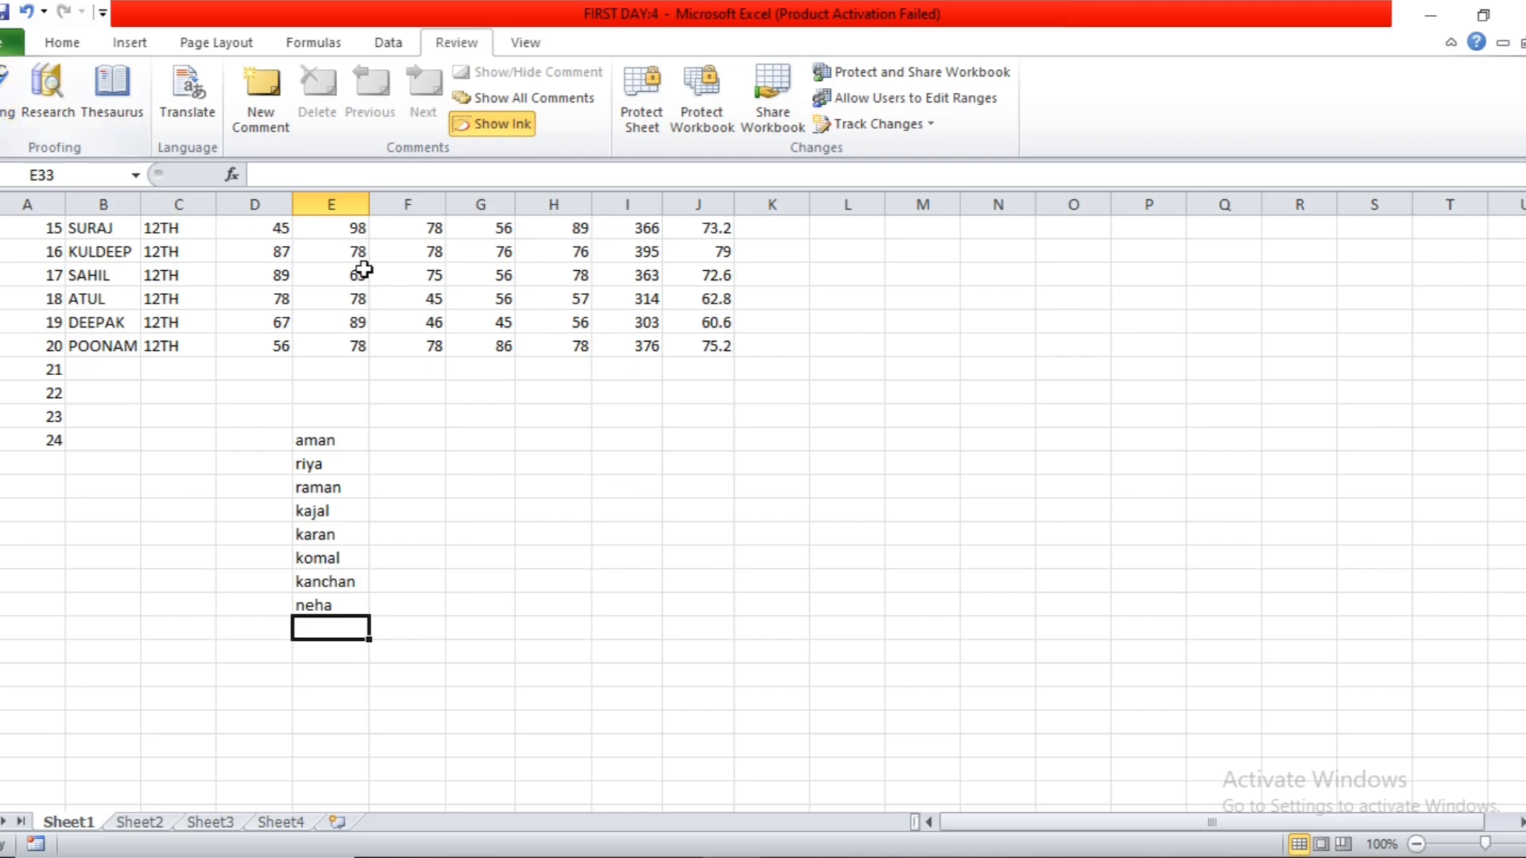
left_click(785, 463)
left_click_drag(810, 204, 826, 205)
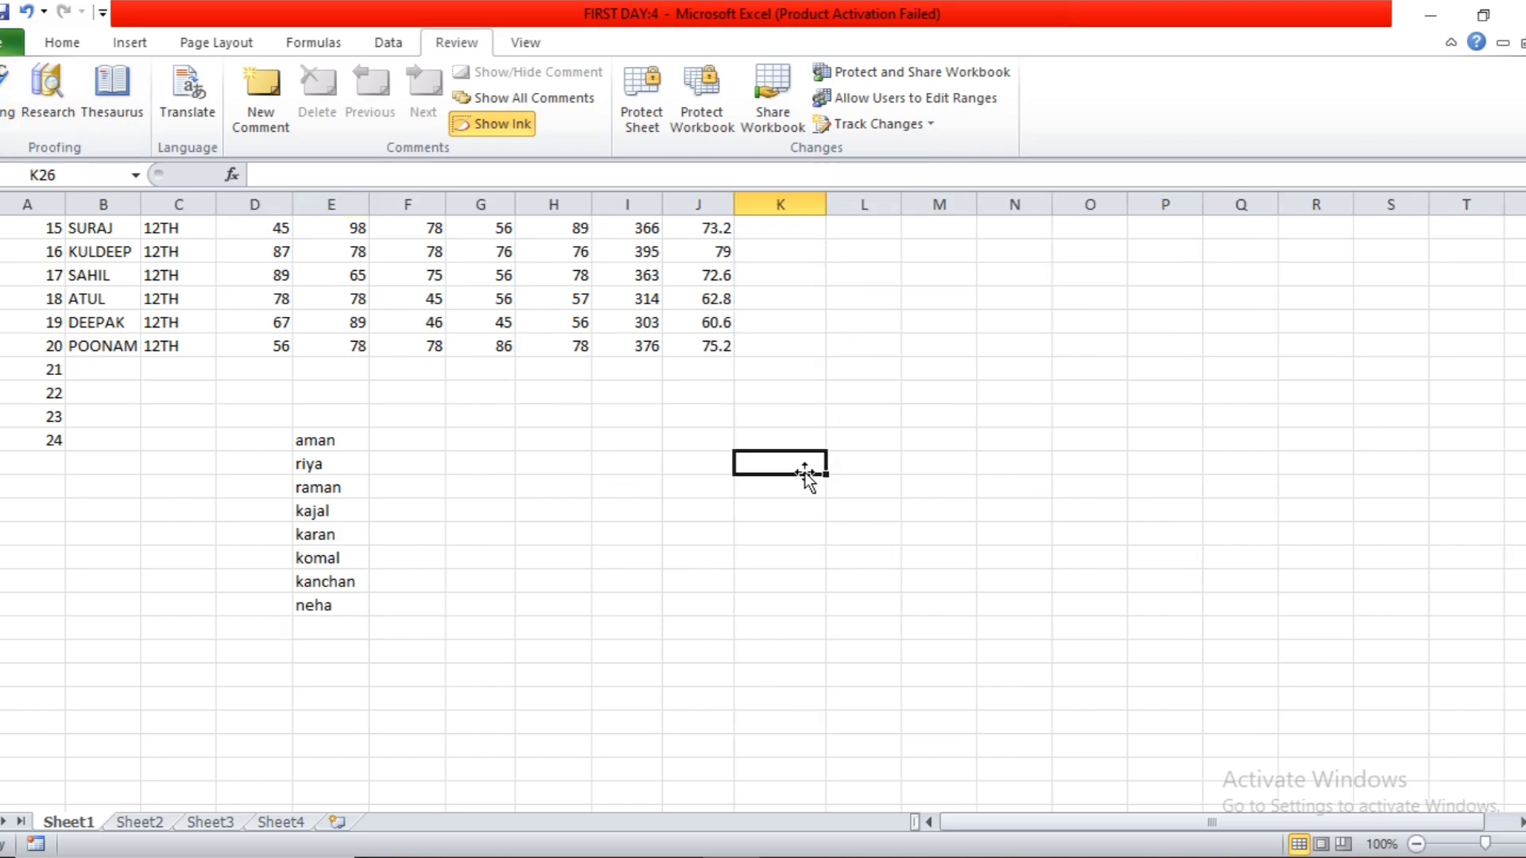
Enter the misspelled word computr in cell K26 and move the selection to K28.
type("comput")
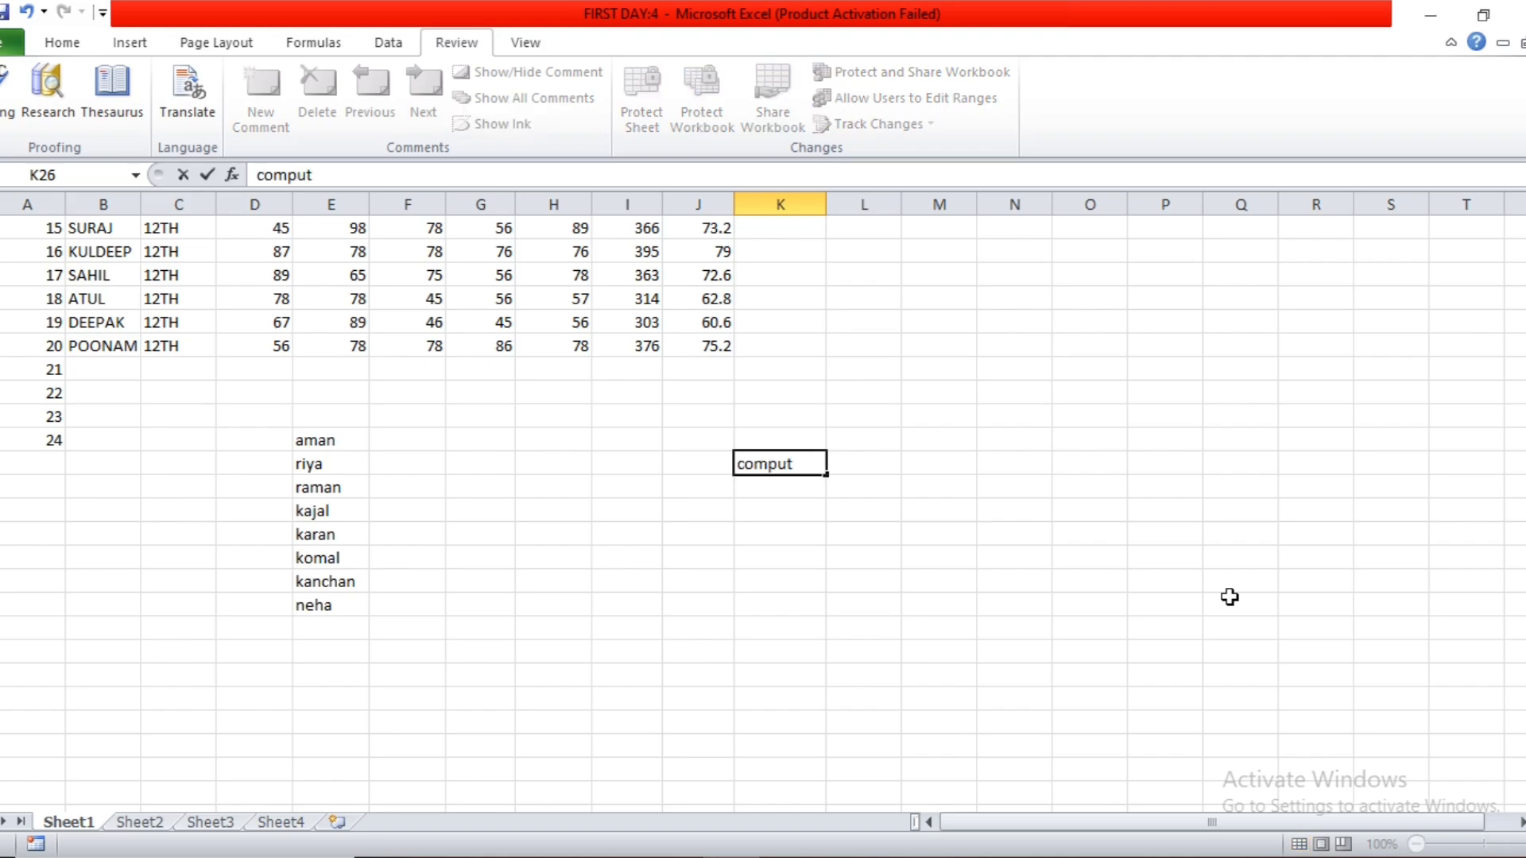
type("r")
key("Return")
key("Return")
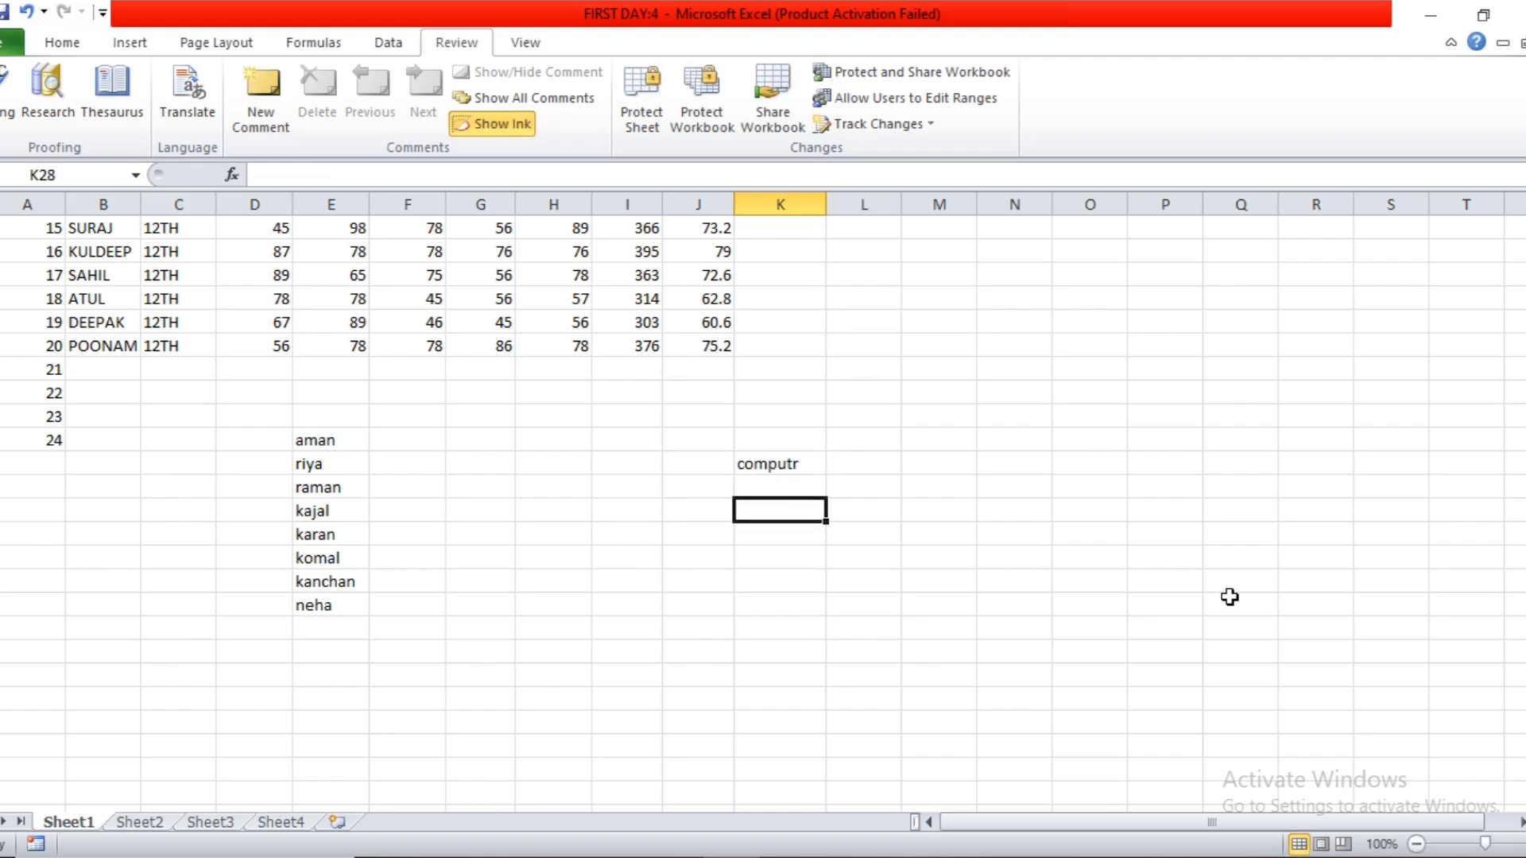
key("Return")
key("Up")
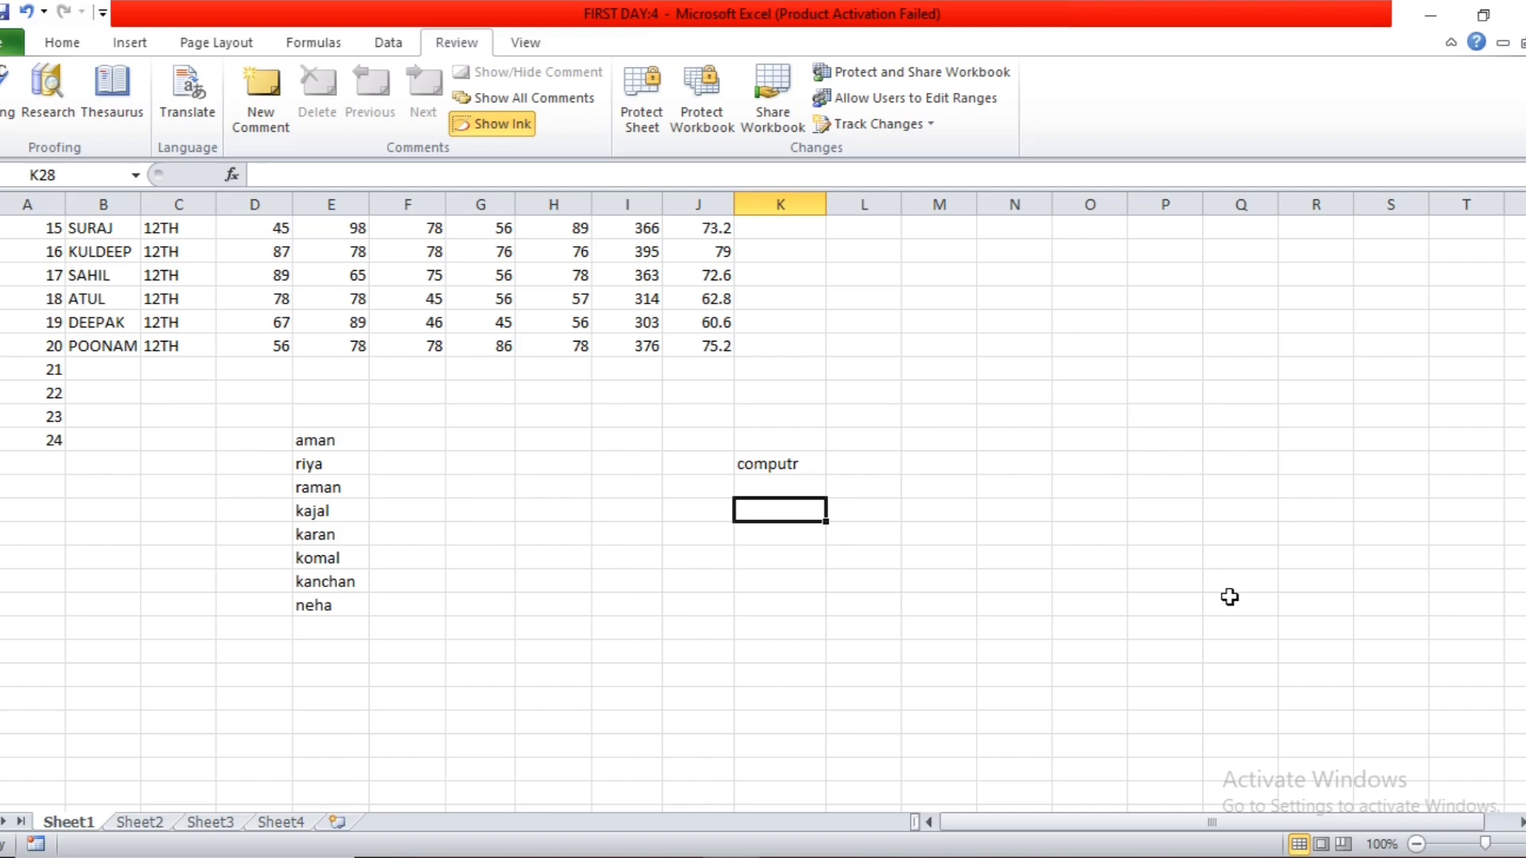
Enter the misspelled word printre in cell K28.
type("printr")
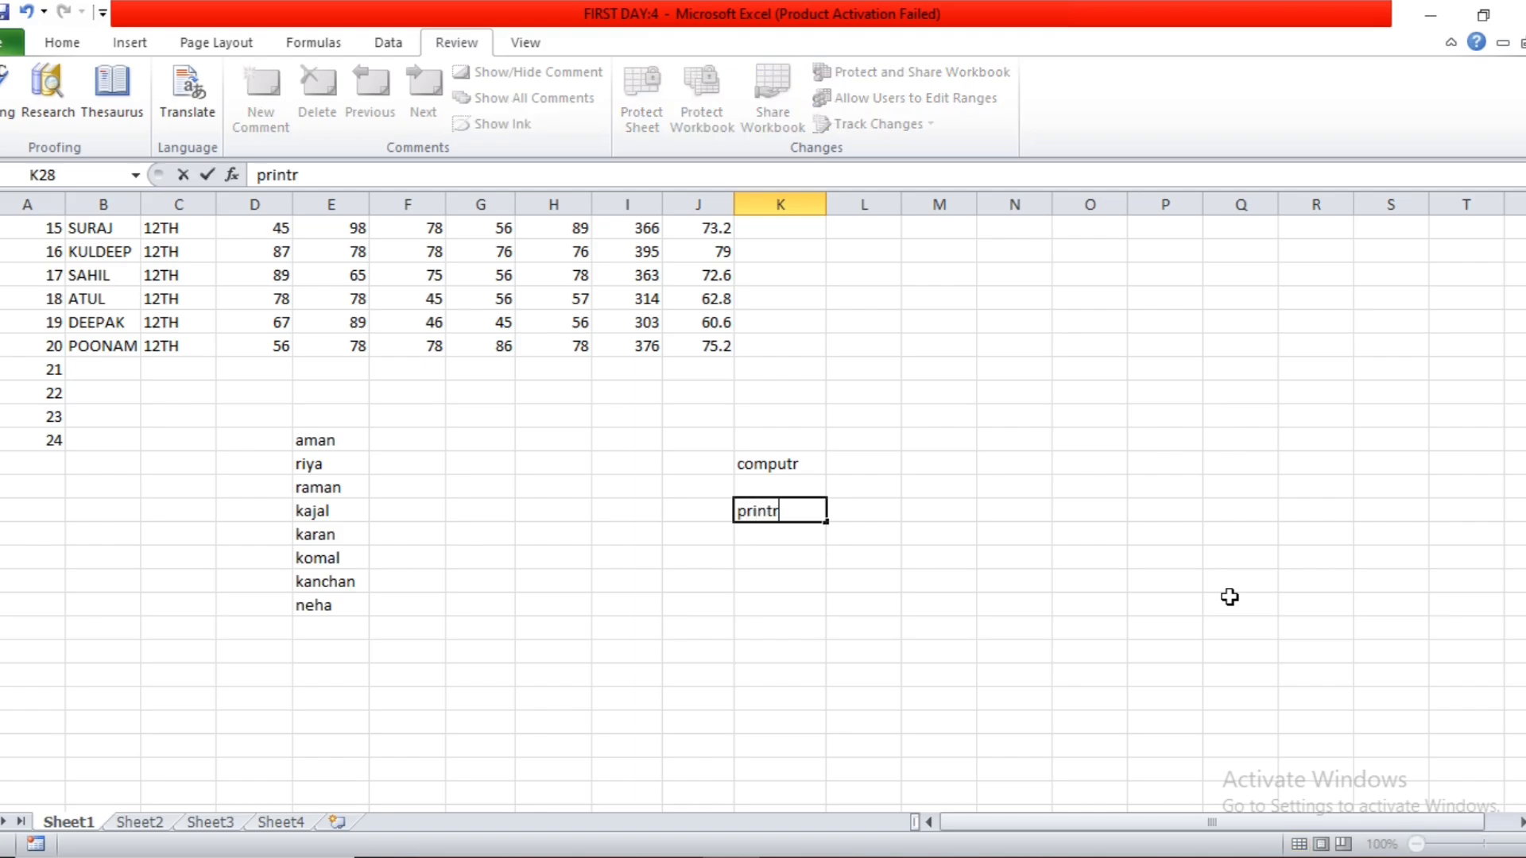
type("e")
key("Return")
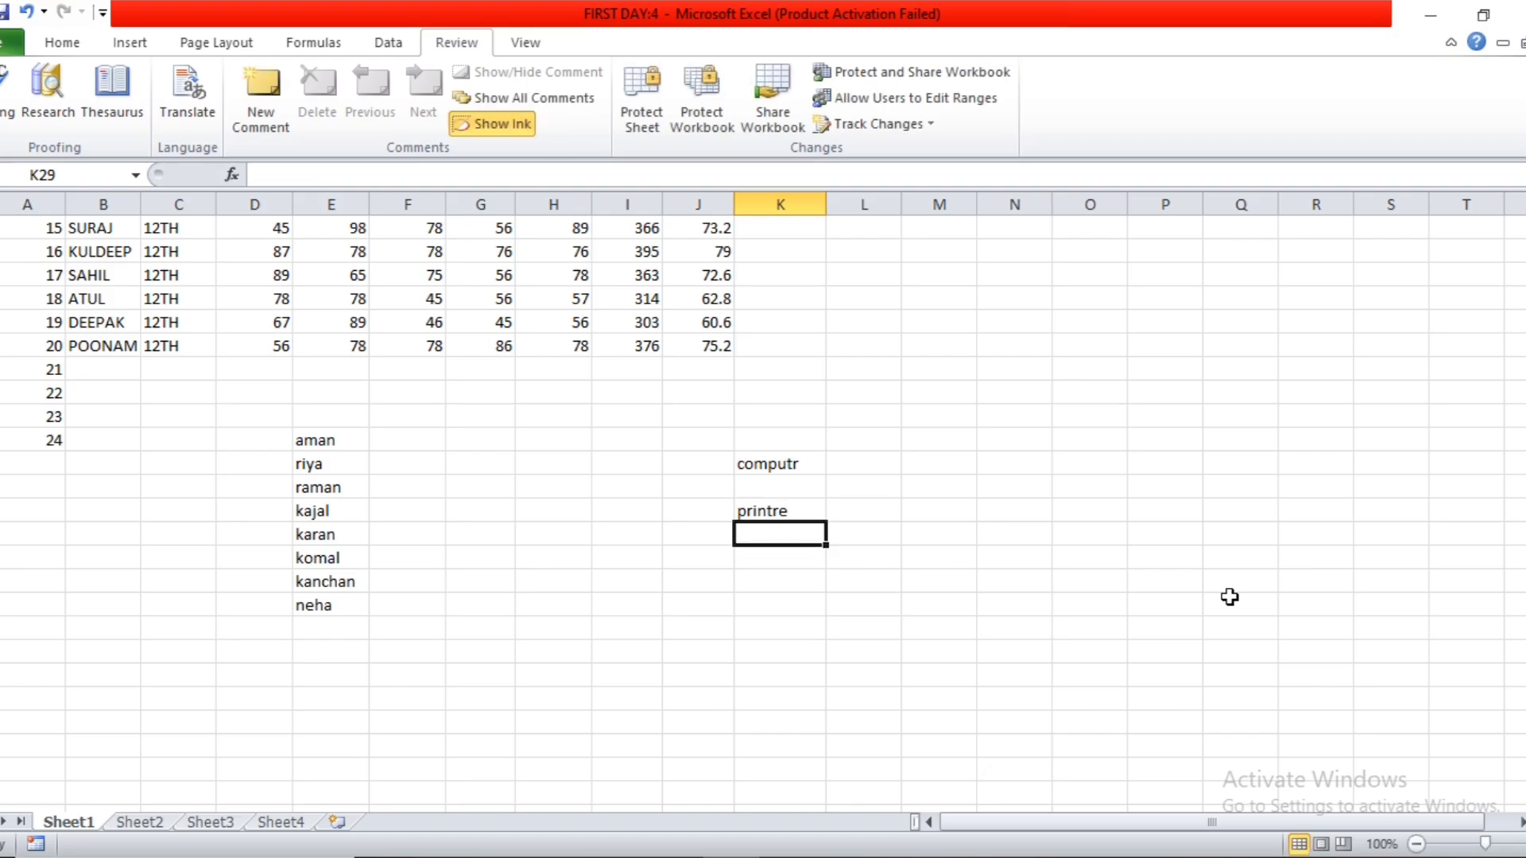
Start a spelling check from cell K26 and replace computr with the suggestion computer.
left_click_drag(766, 445, 768, 464)
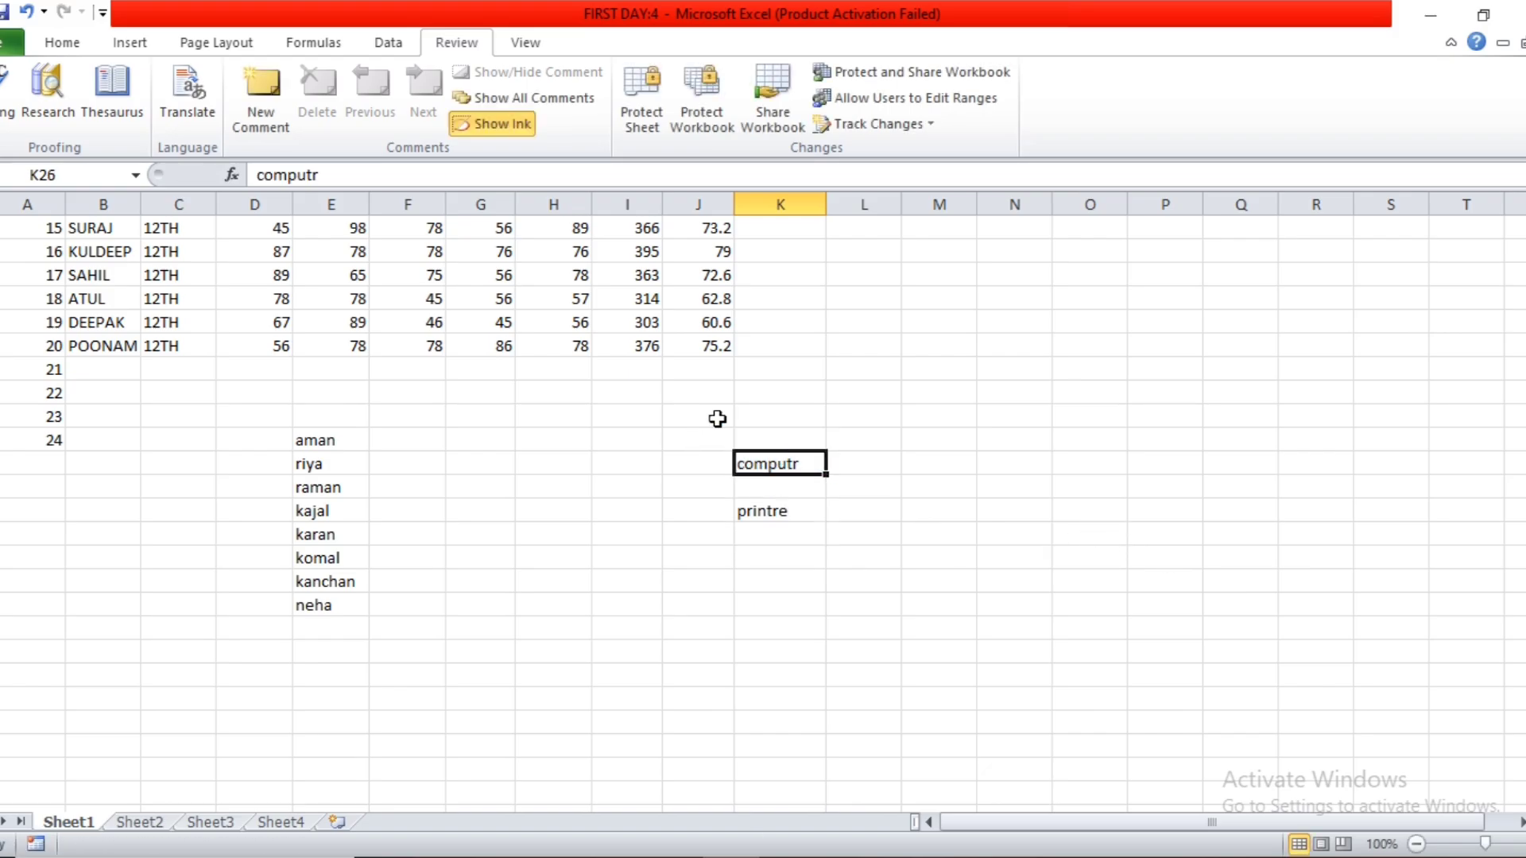
left_click(9, 111)
left_click_drag(806, 115, 856, 82)
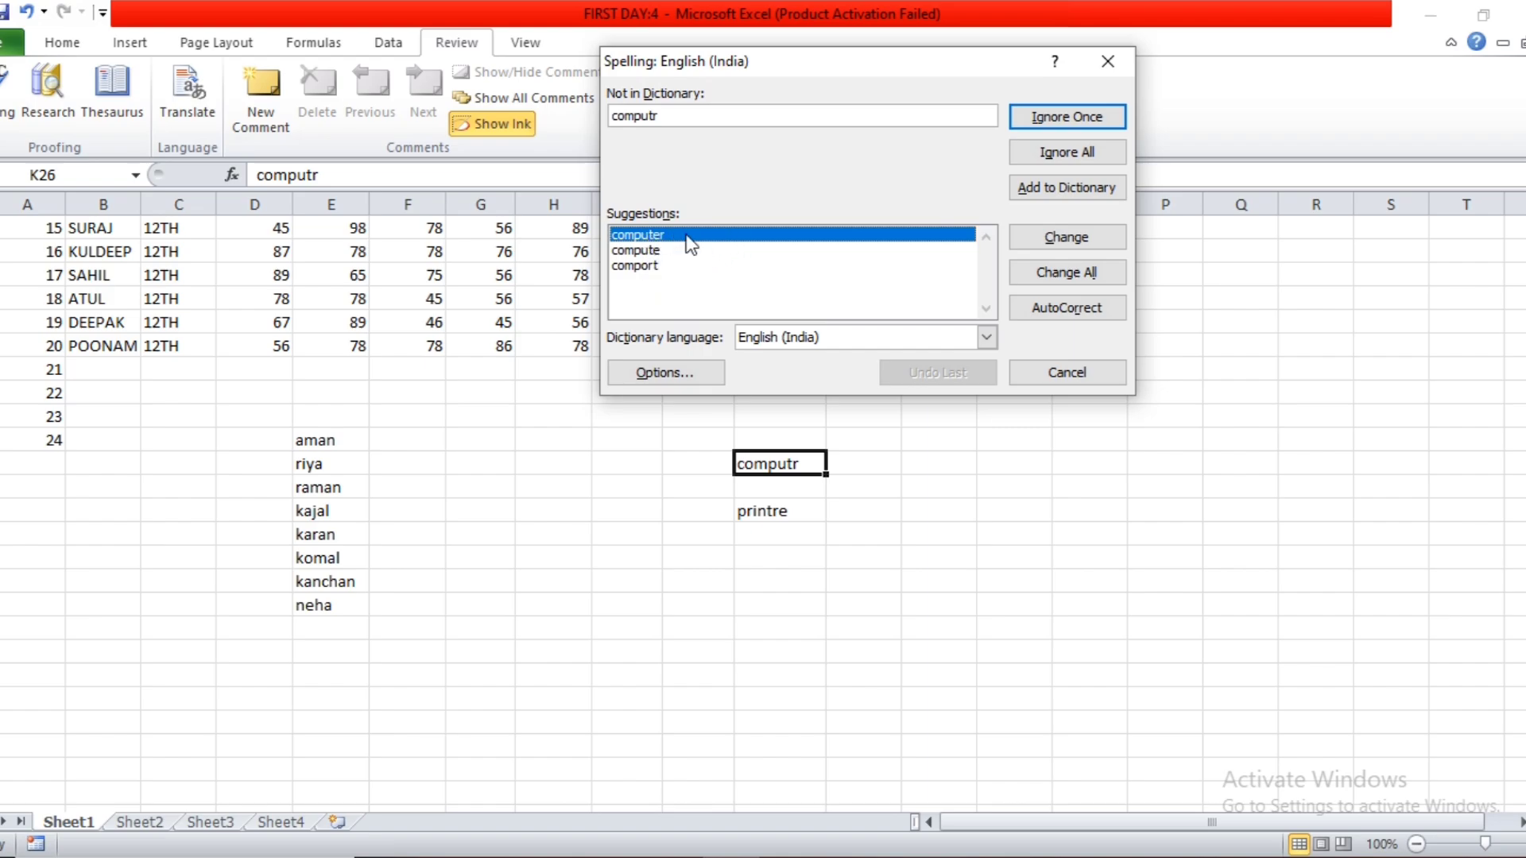
left_click(1060, 246)
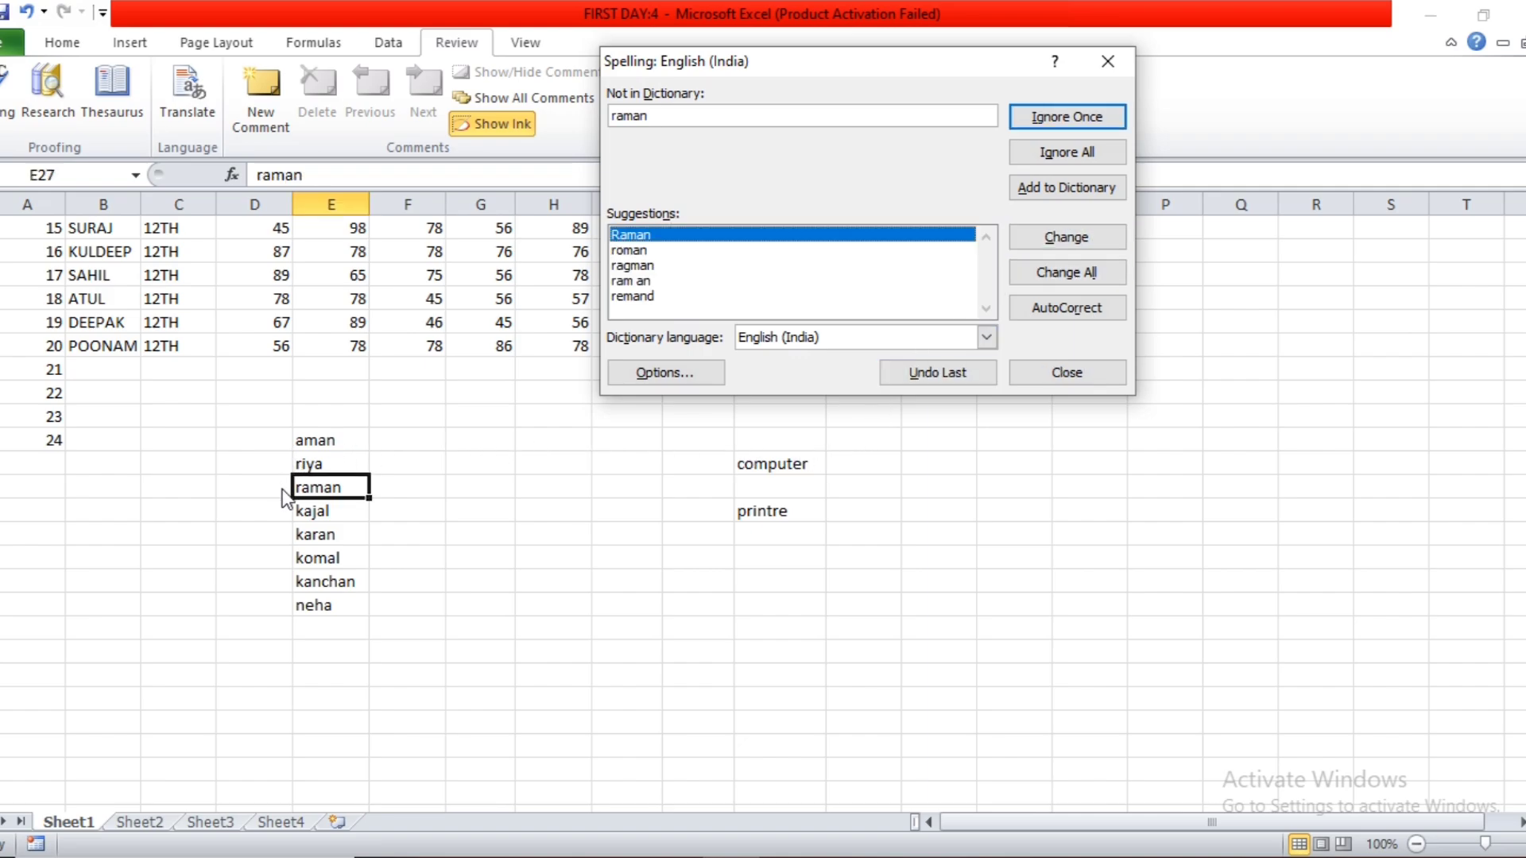
Continue the spelling check, accepting the first suggestion for E27, ignoring the word in E28 once and changing printre to printer.
left_click(1077, 238)
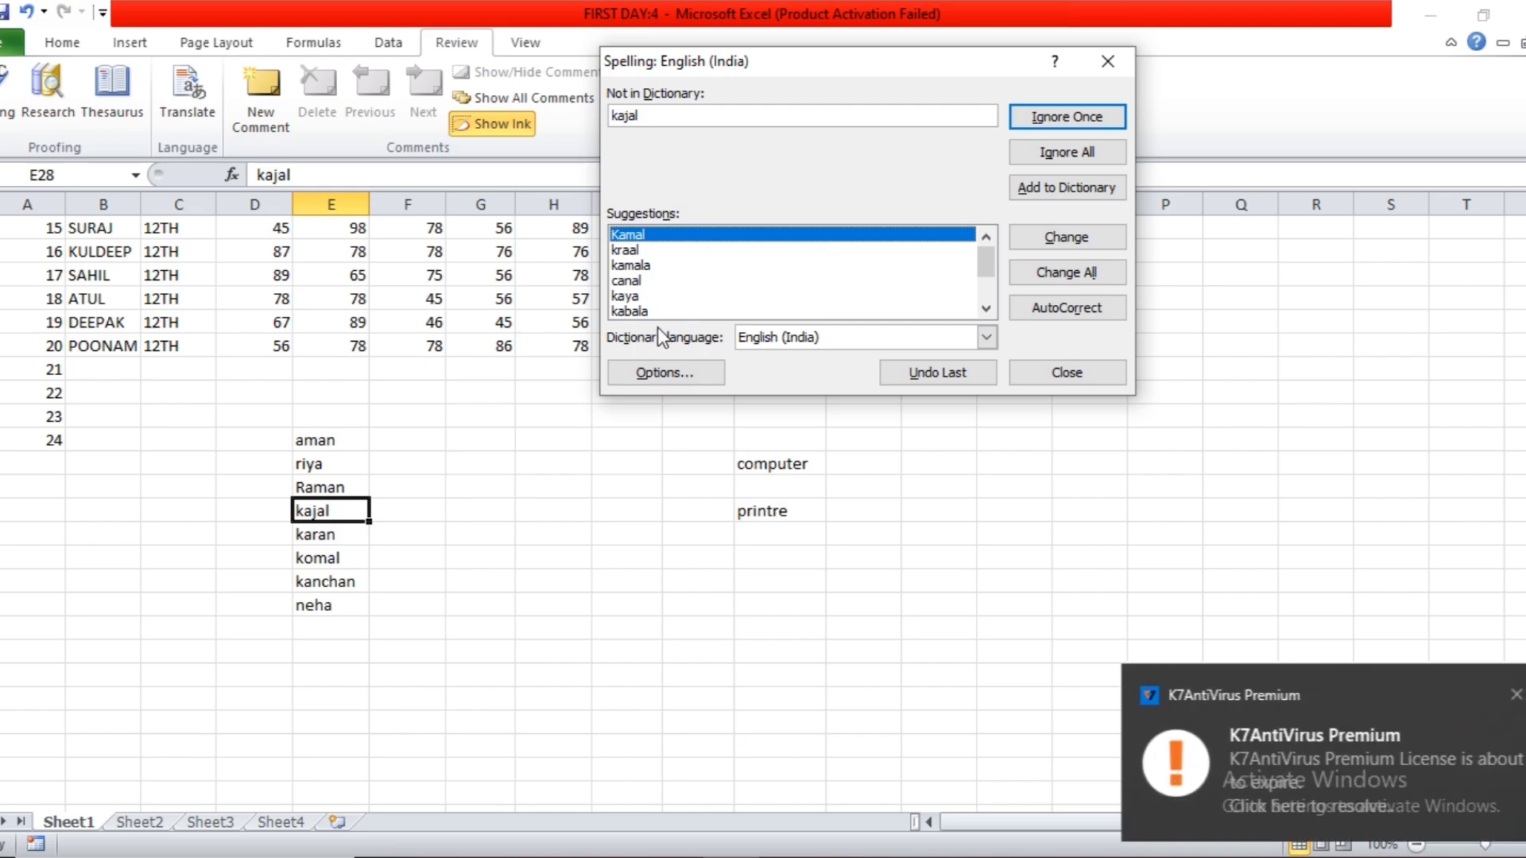
left_click(1514, 694)
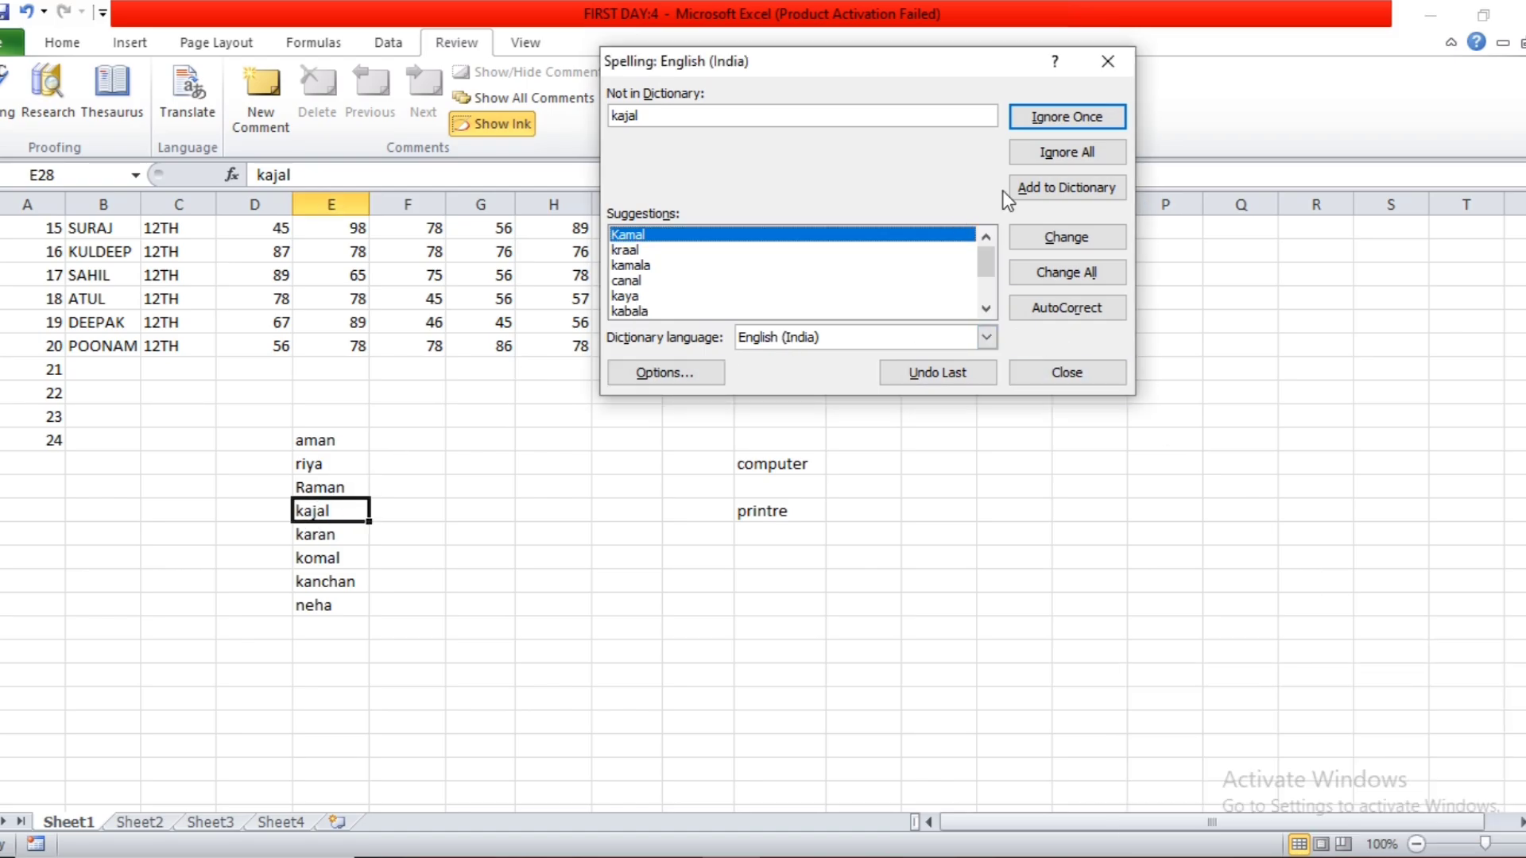
left_click(1052, 122)
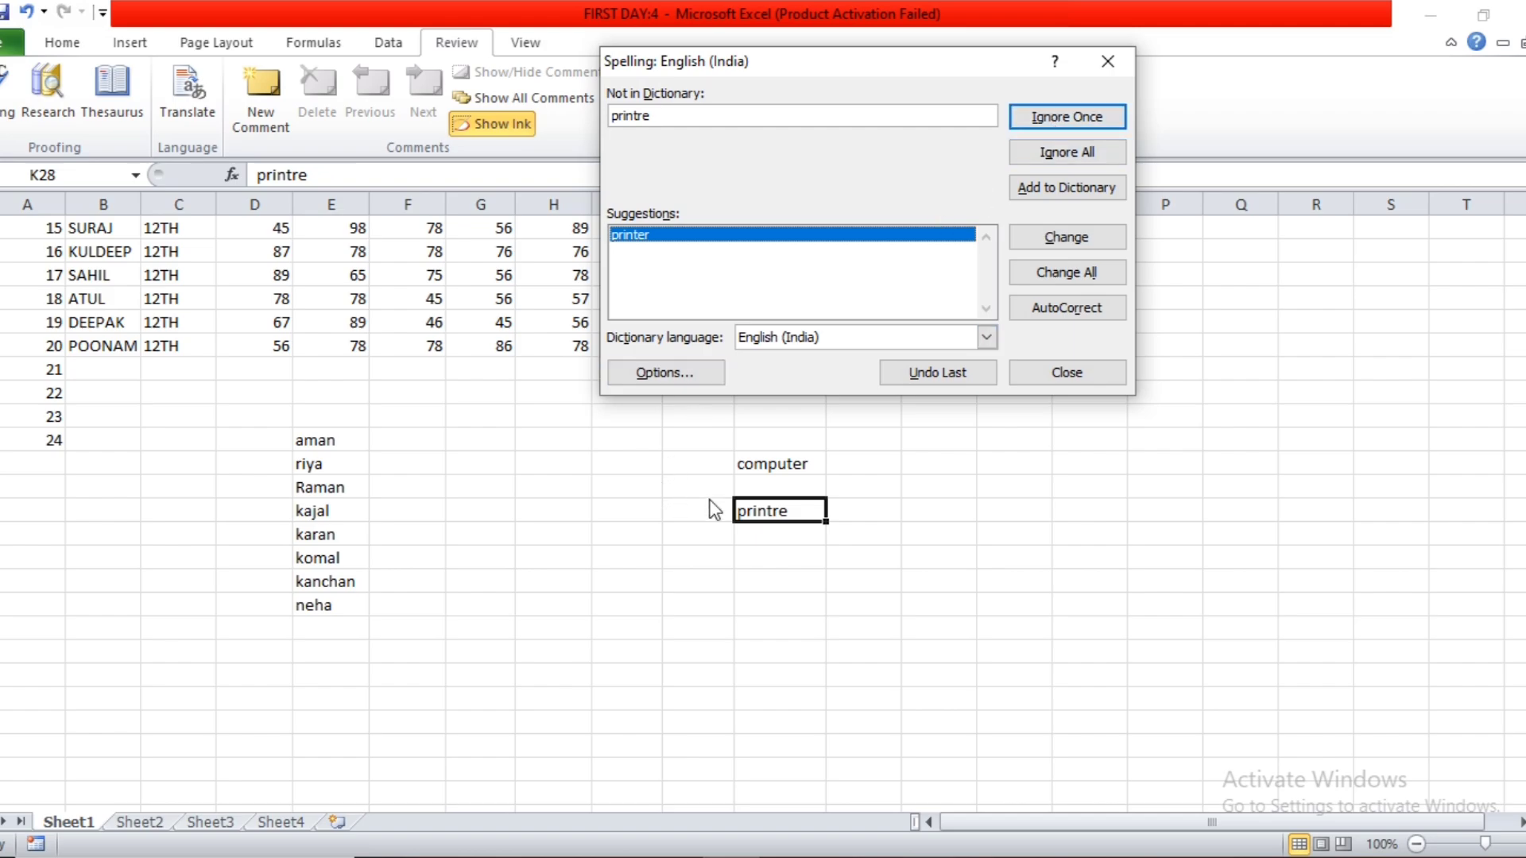
left_click(1057, 241)
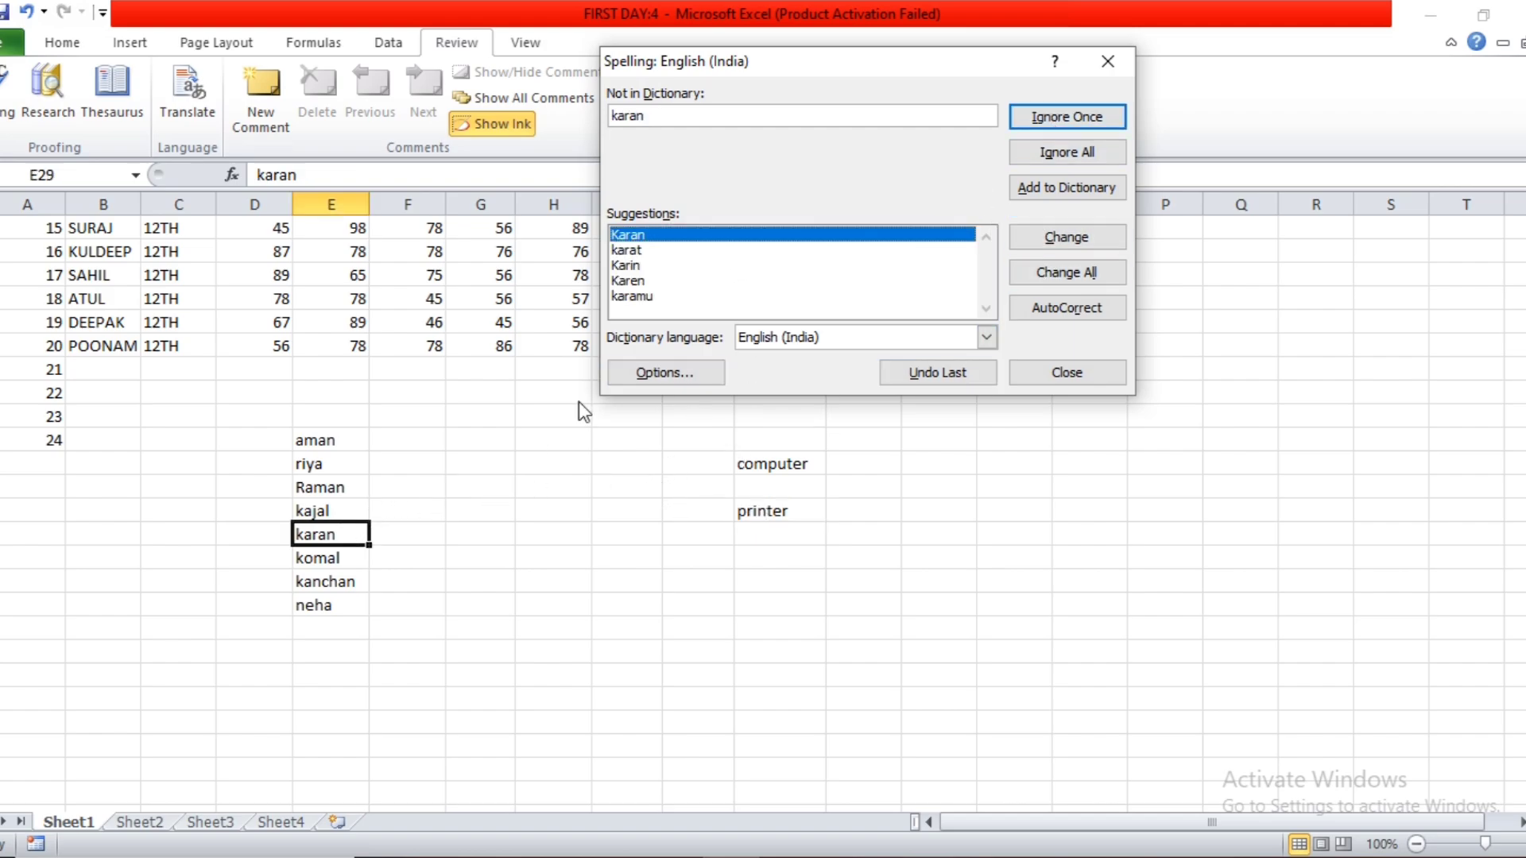
Accept the first spelling suggestions for cells E29 and E30 and end the check at E31.
left_click(1087, 237)
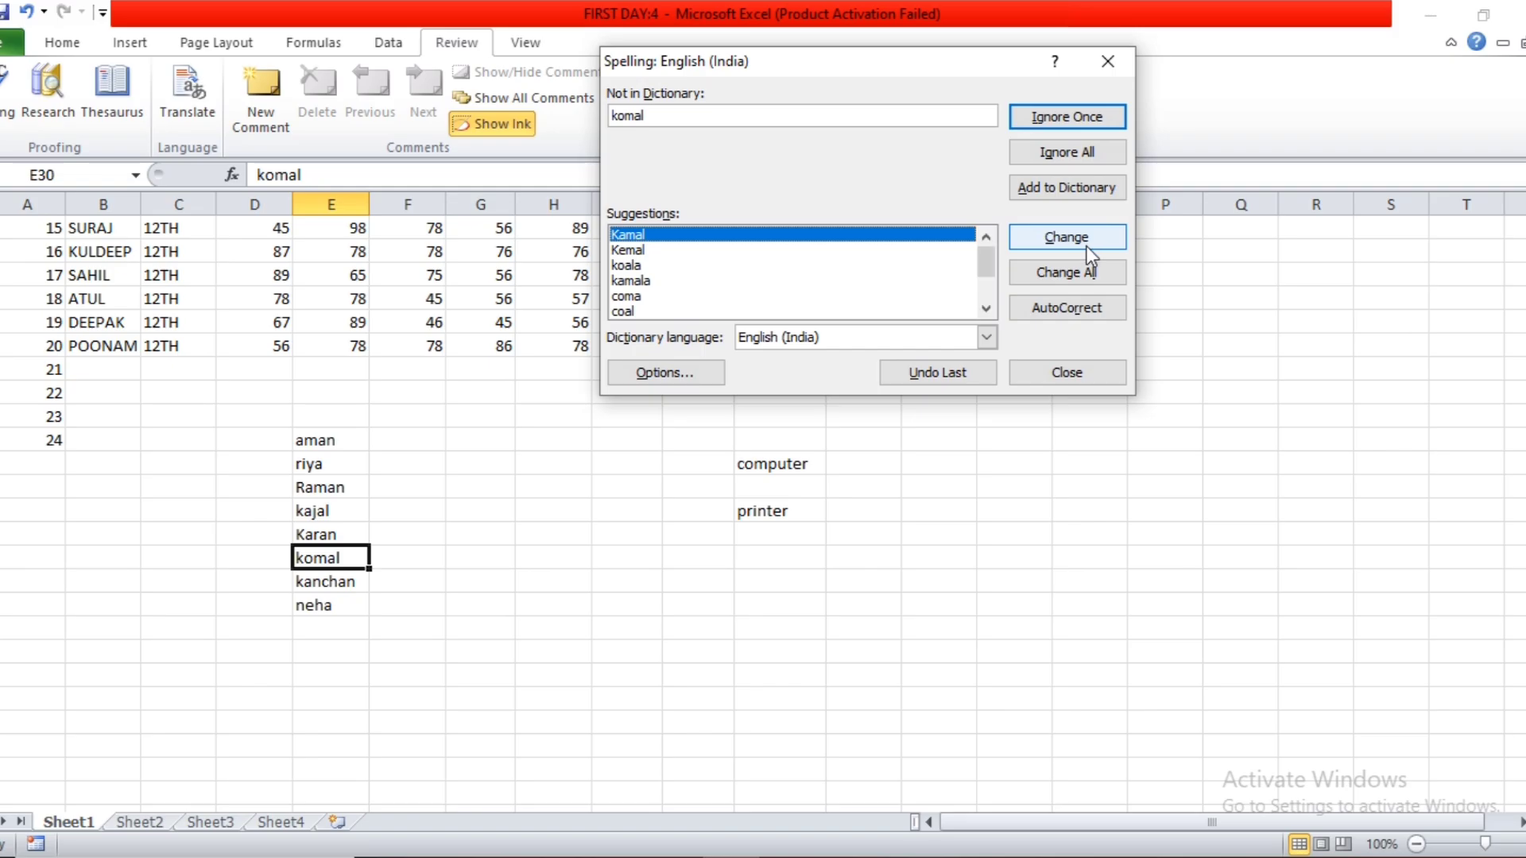
left_click(1085, 245)
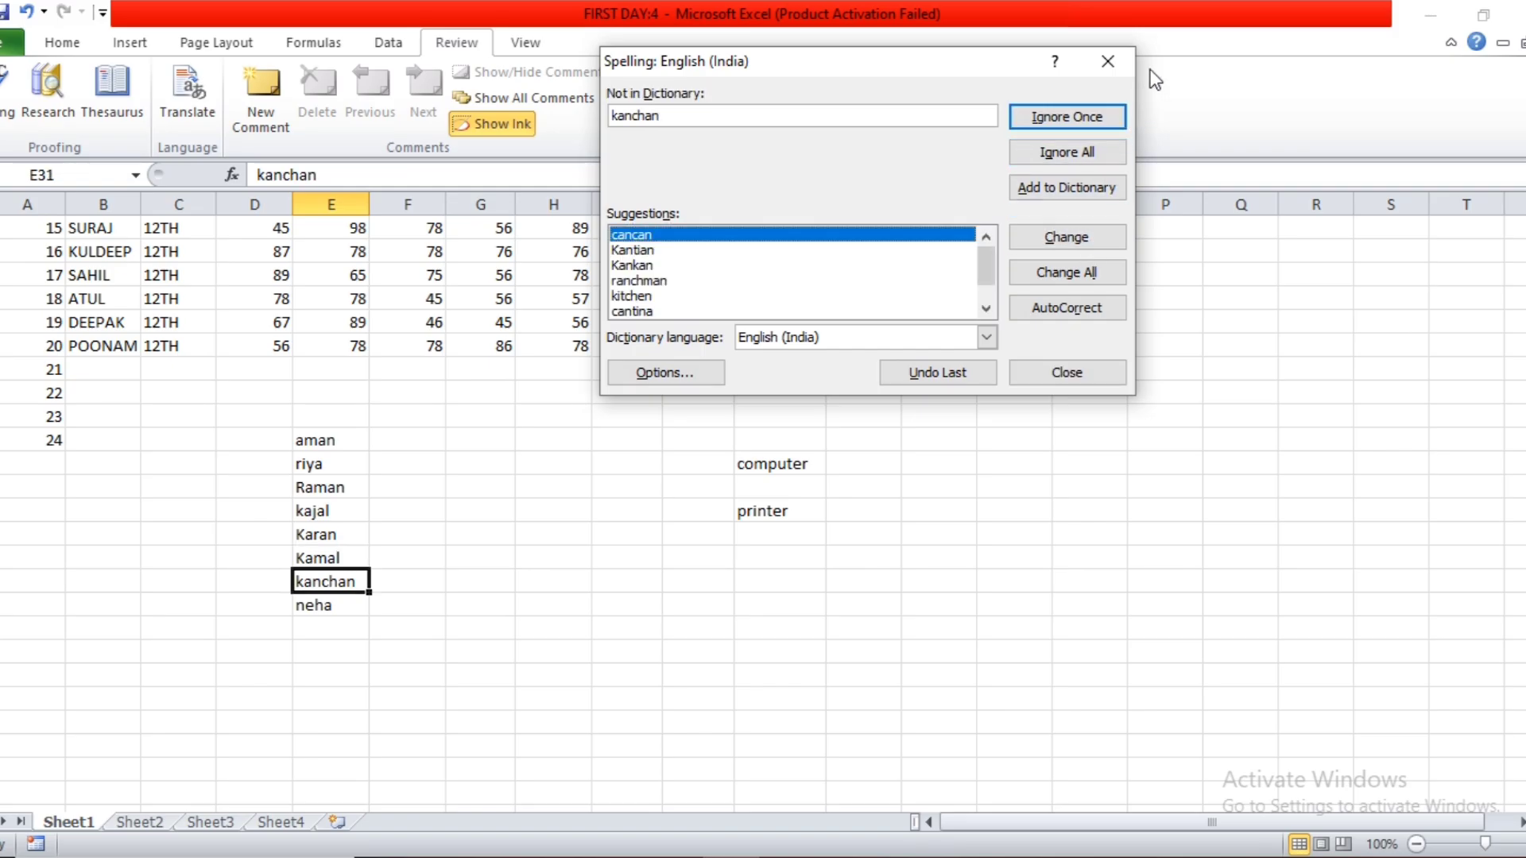
left_click(1116, 66)
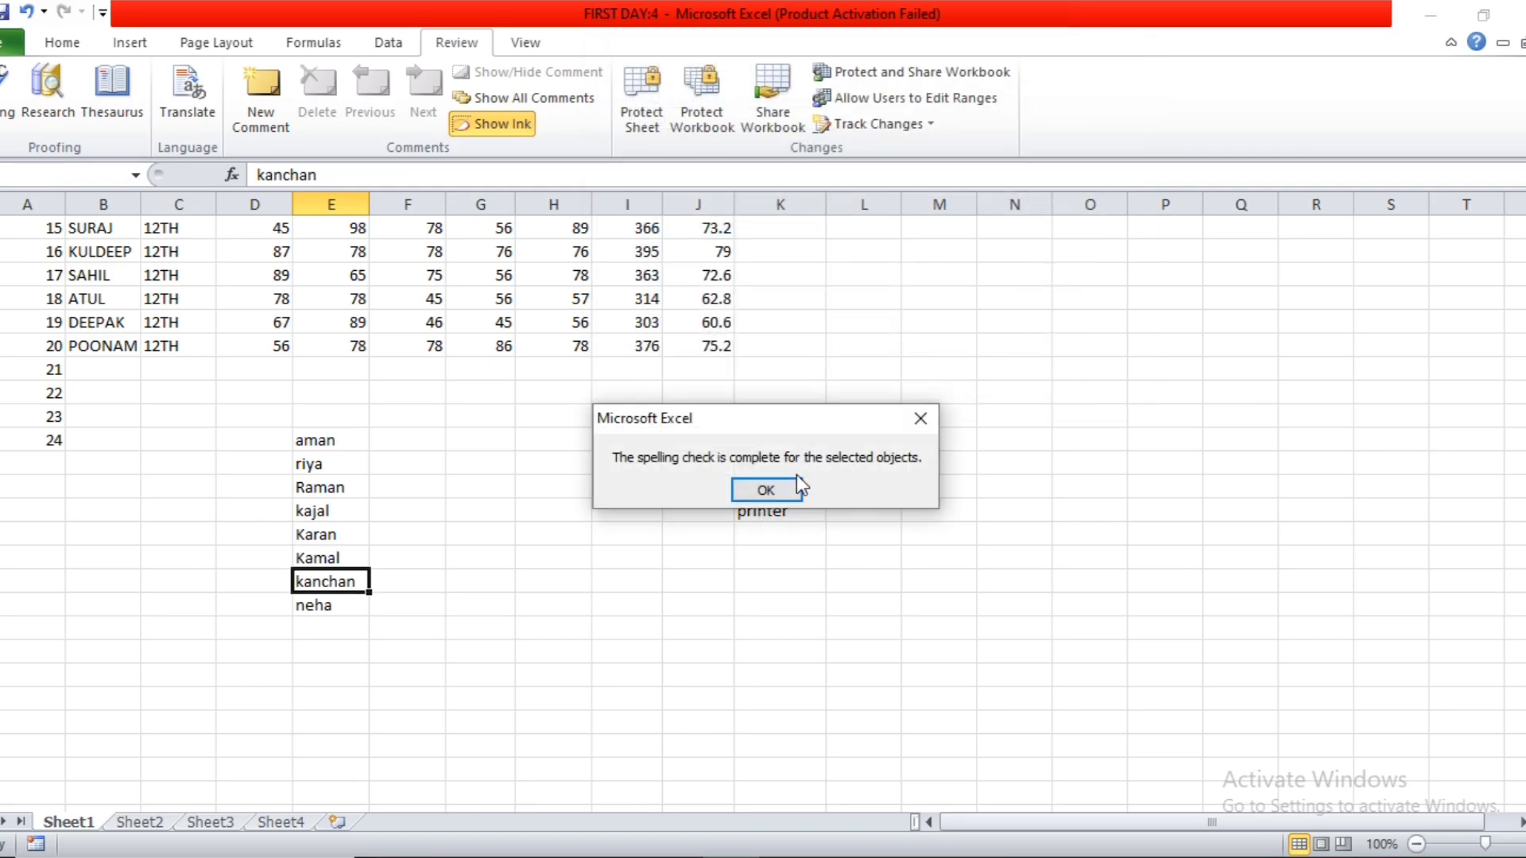
left_click(765, 490)
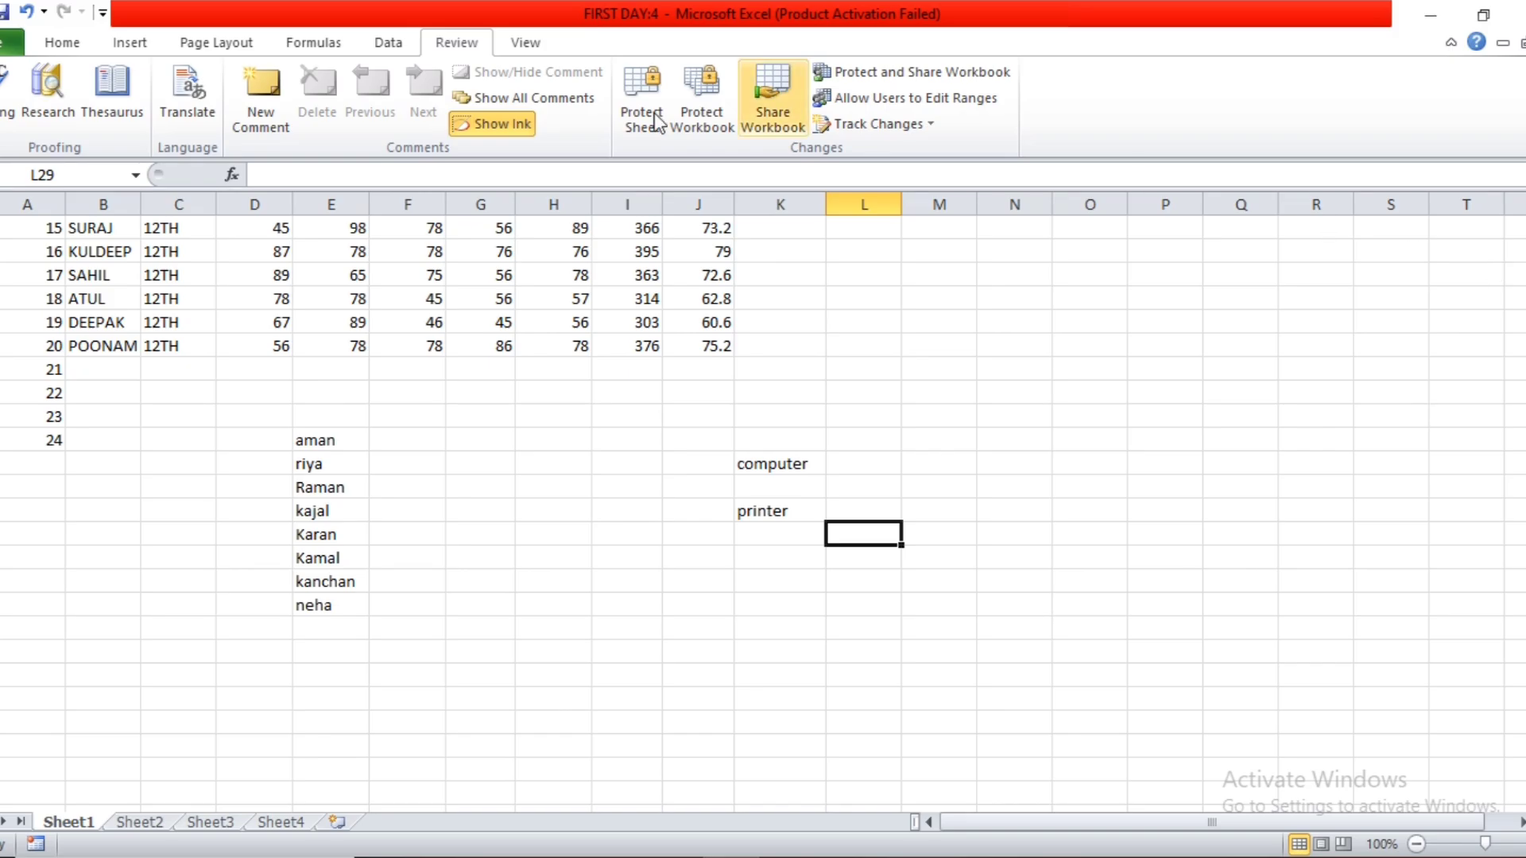
Research the word computer in All Reference Books and view the available reference sources.
left_click(39, 97)
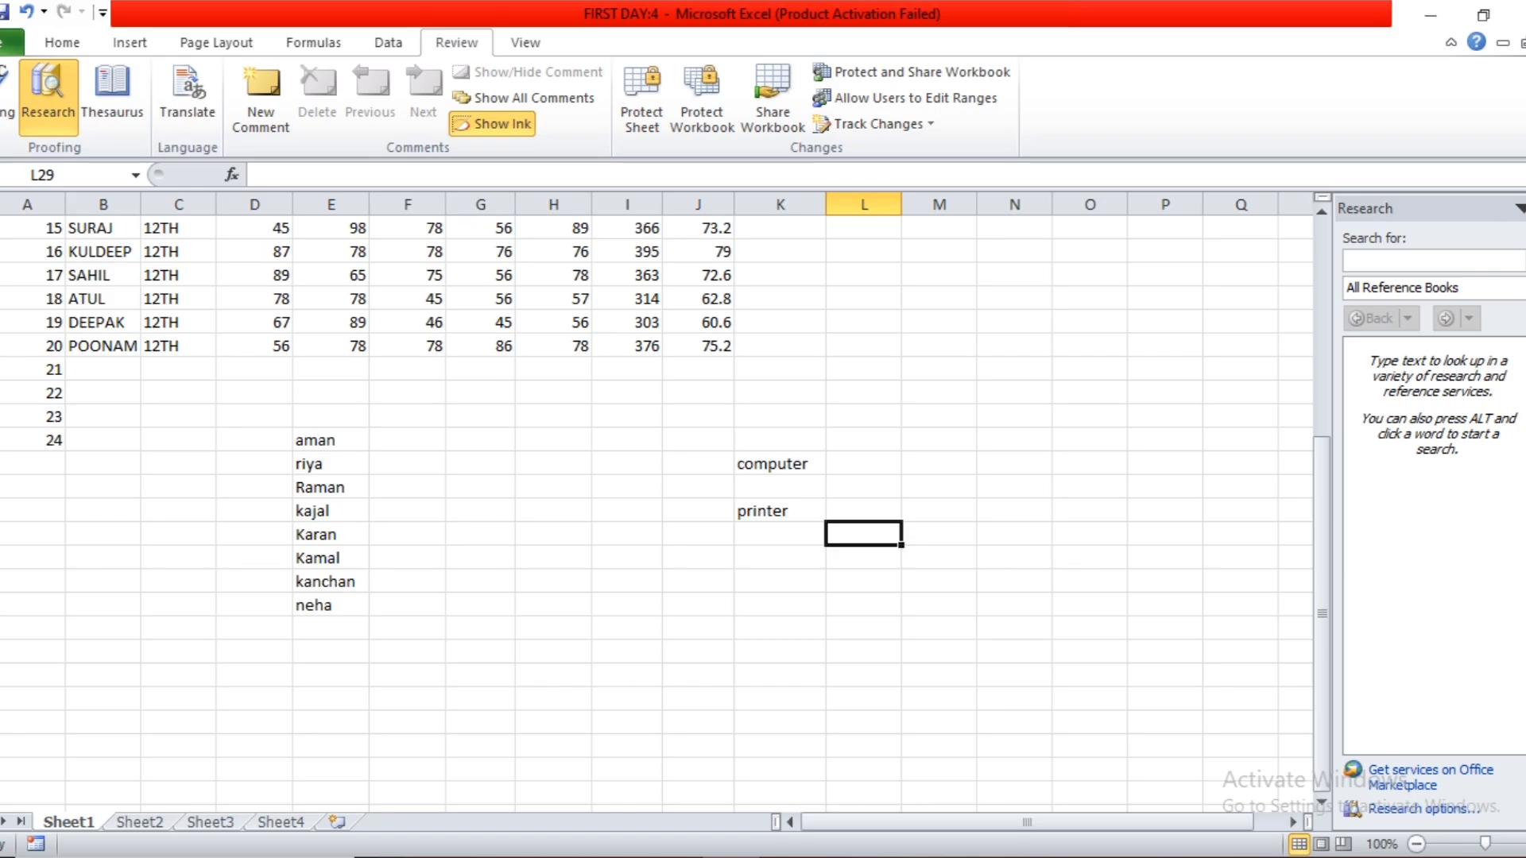
left_click(1399, 260)
type("com")
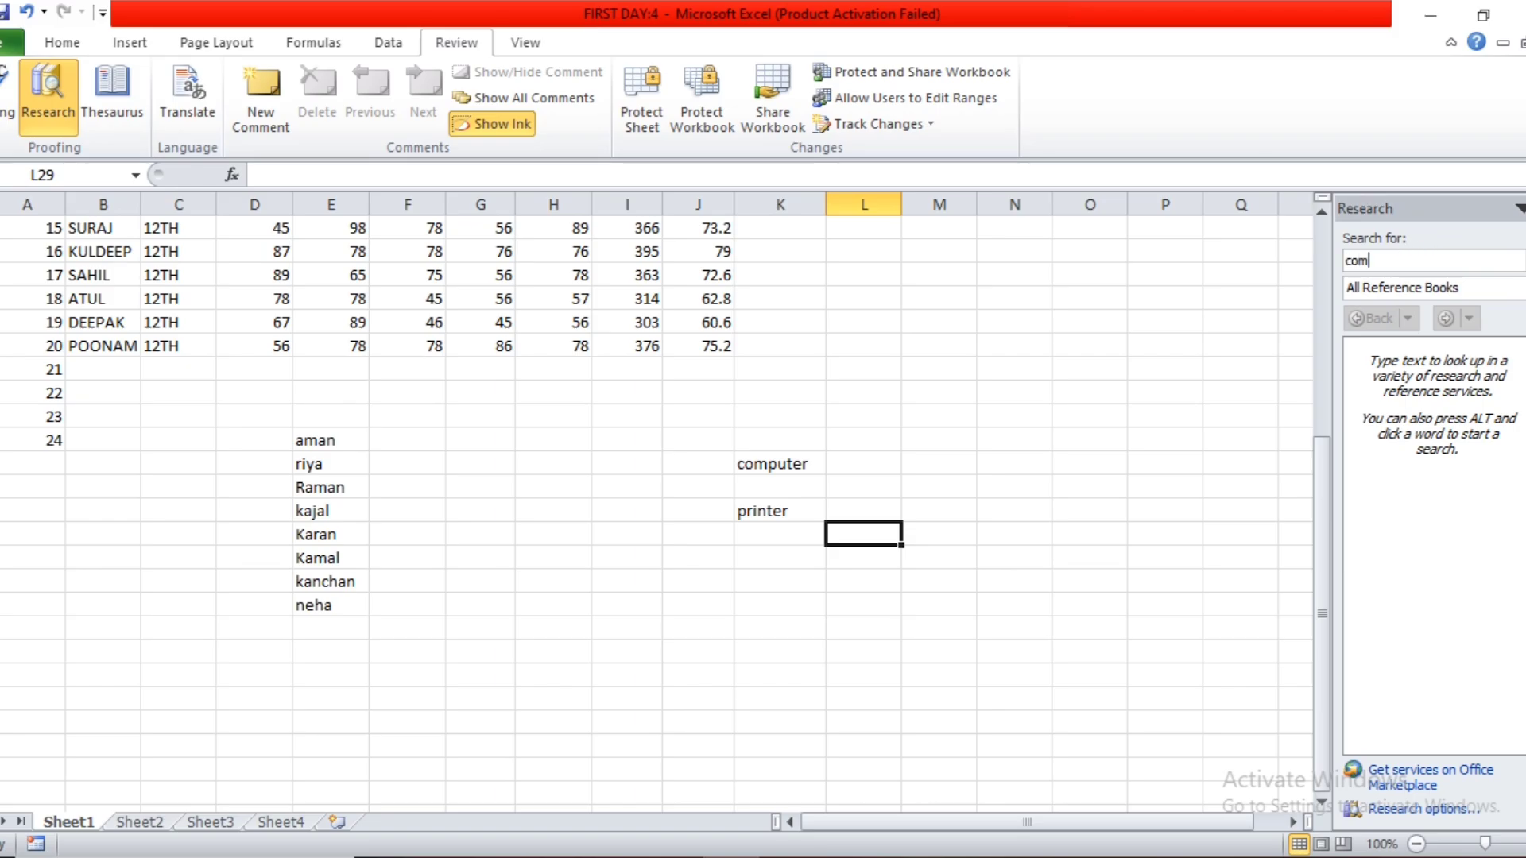
type("puter")
left_click(1507, 290)
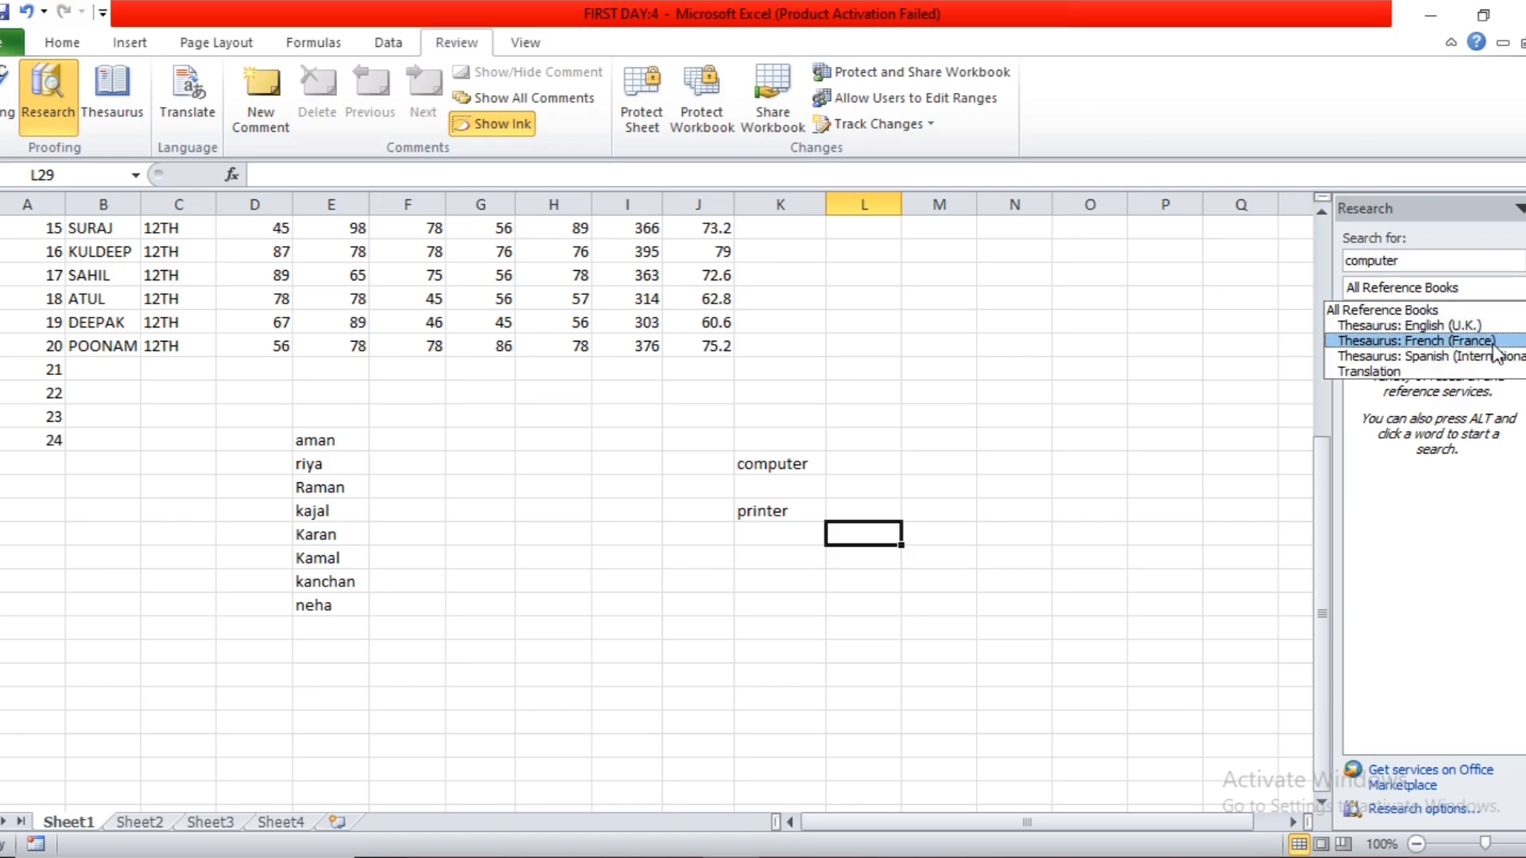
left_click(1254, 484)
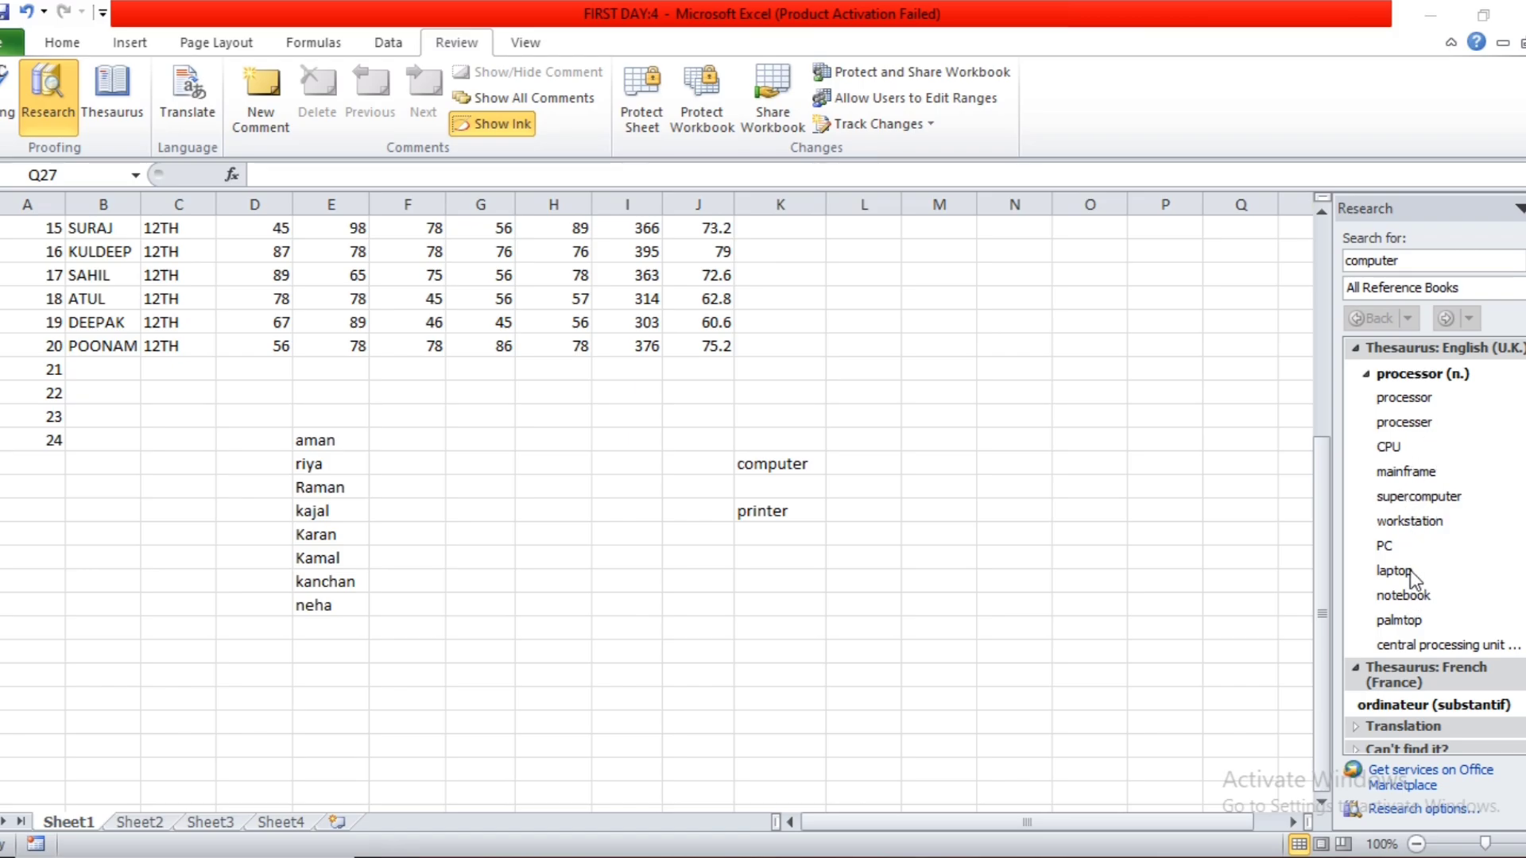
Browse the research results for computer, collapsing and re-expanding the French (France) thesaurus section.
left_click(1524, 208)
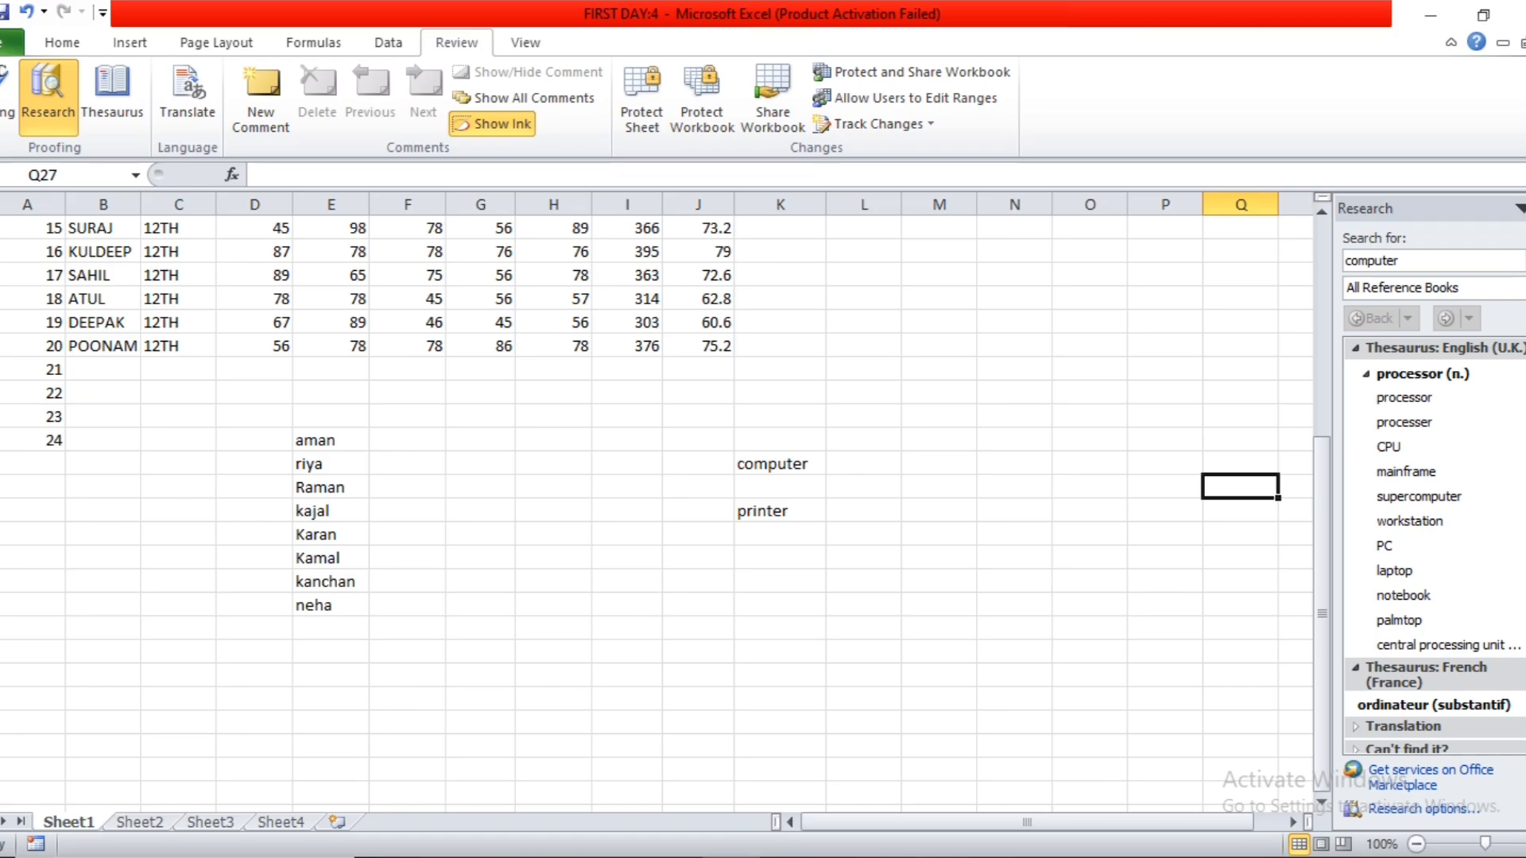
scroll(1402, 584, "down", 1)
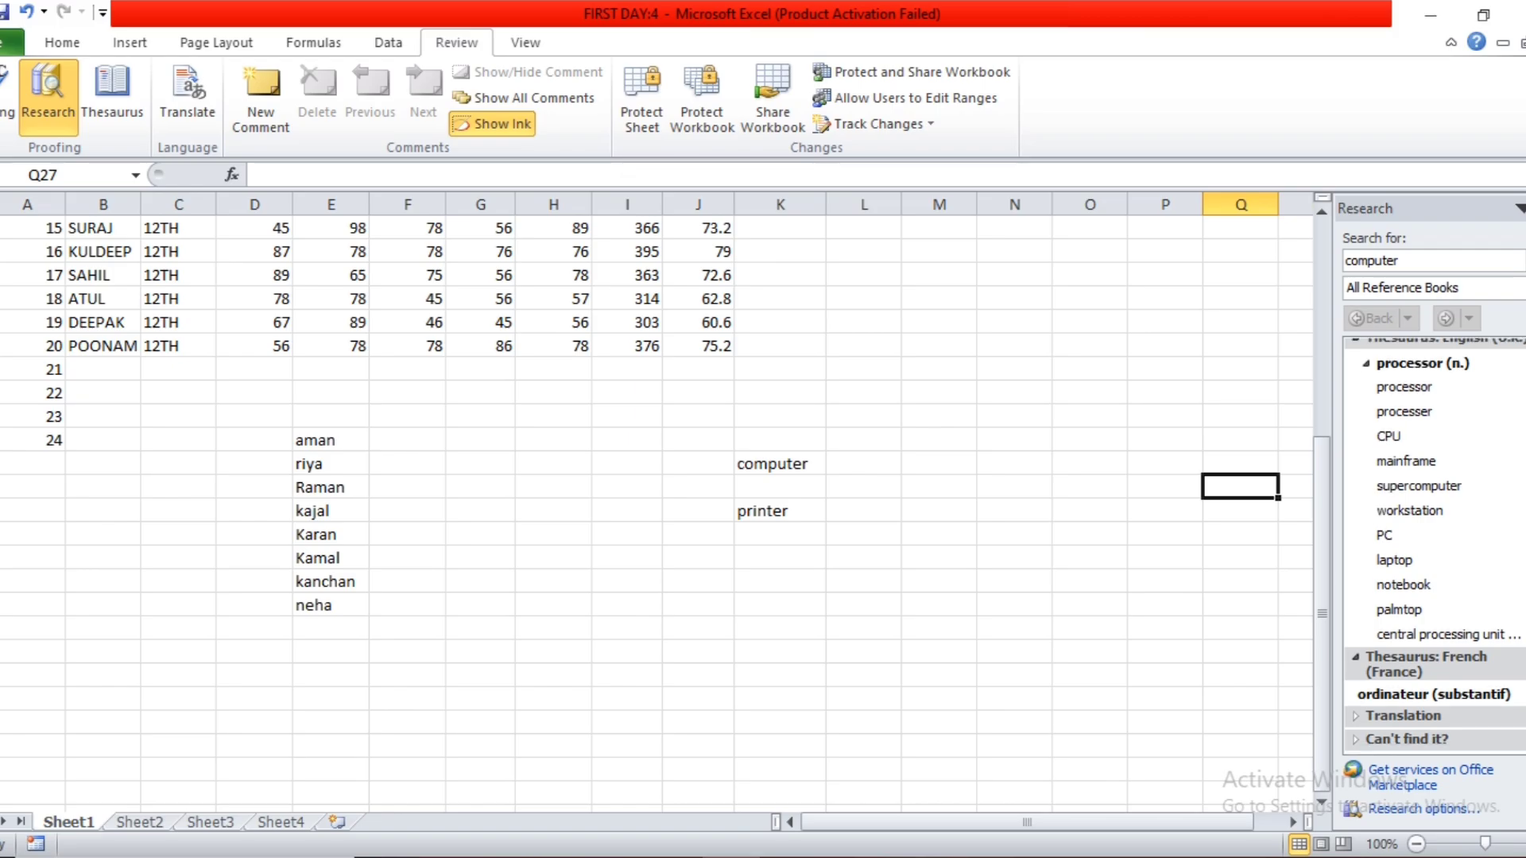
left_click(1401, 659)
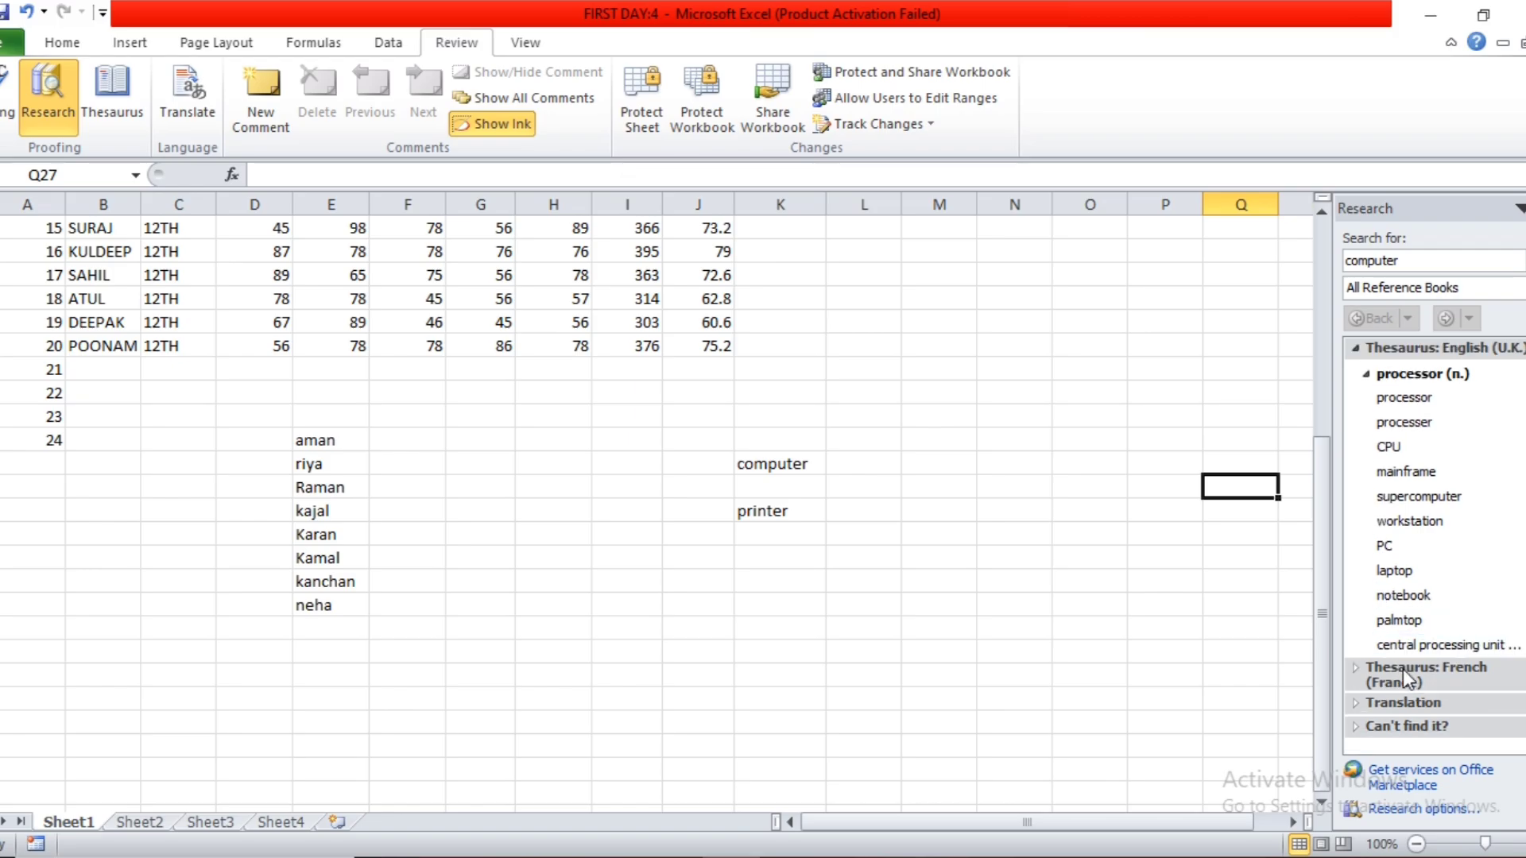
left_click(1417, 674)
scroll(1408, 713, "down", 2)
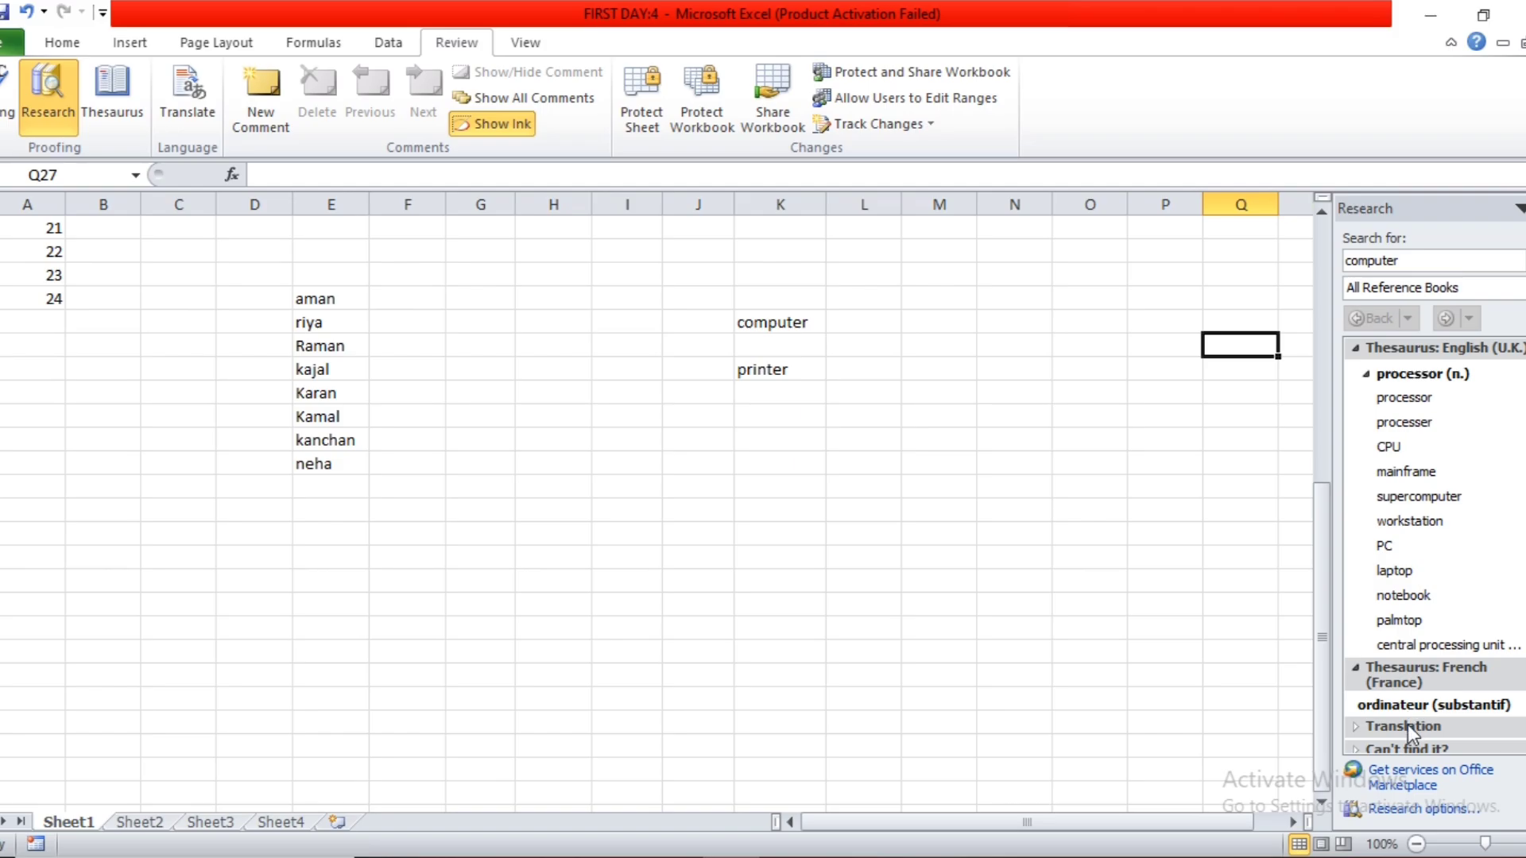
scroll(1408, 724, "up", 4)
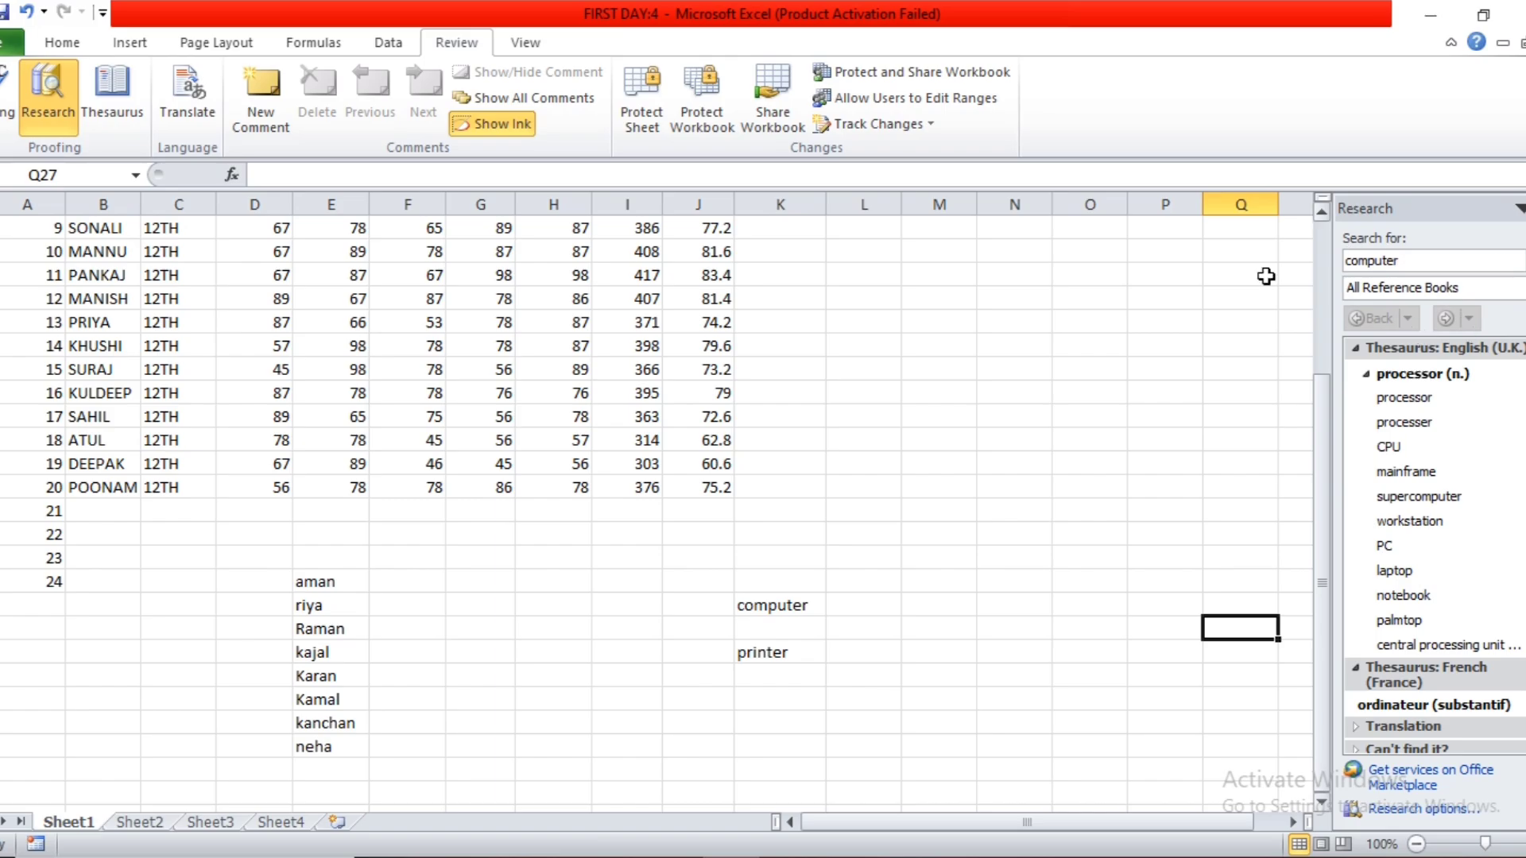
Look up computer in the English (U.K.) thesaurus, close the research results and select cell O14.
left_click(134, 120)
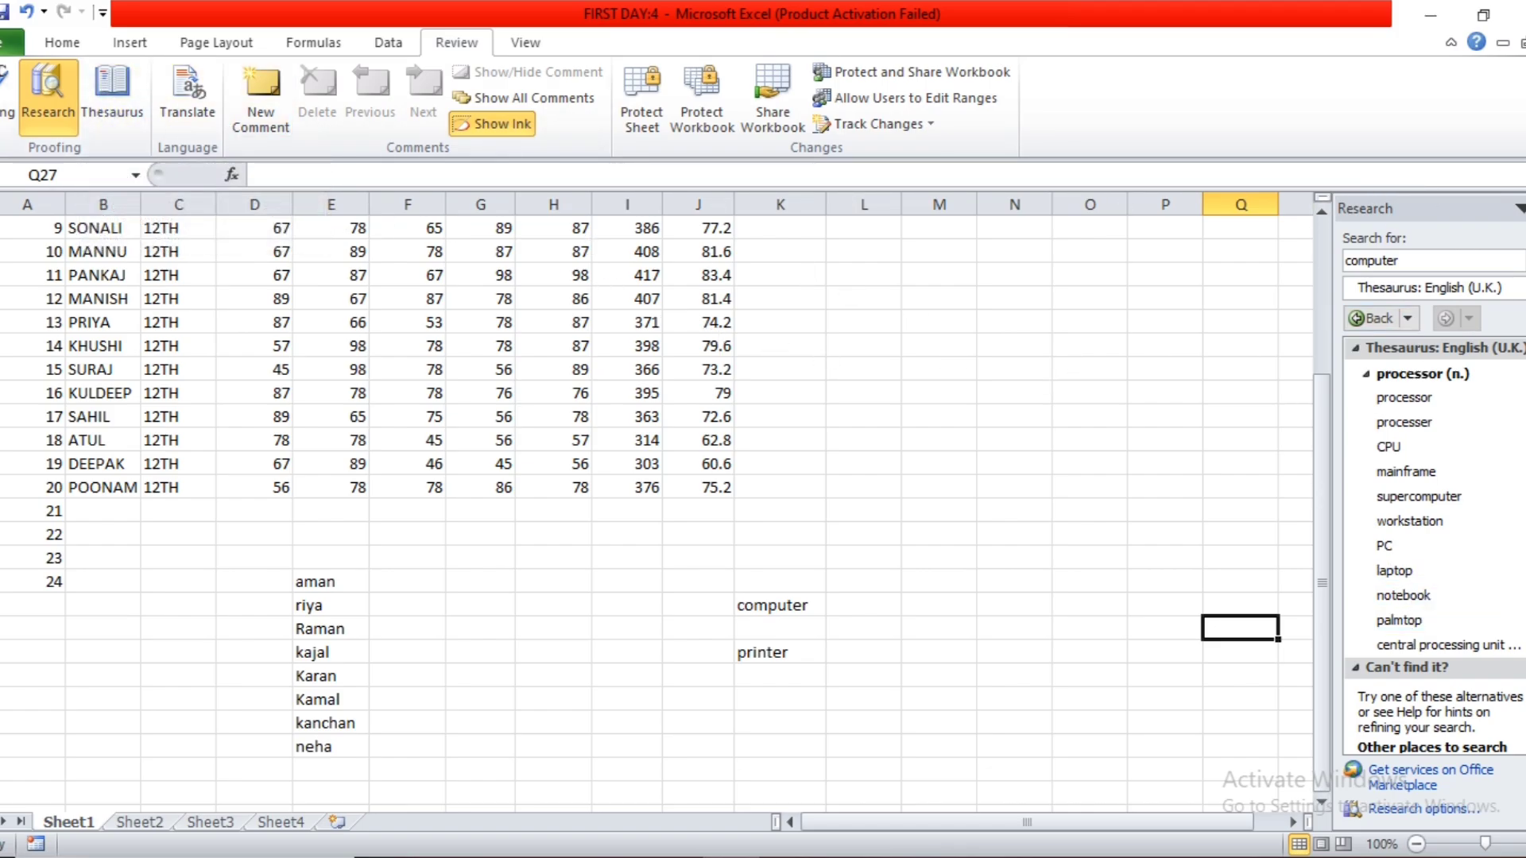
left_click(1525, 208)
left_click(1102, 325)
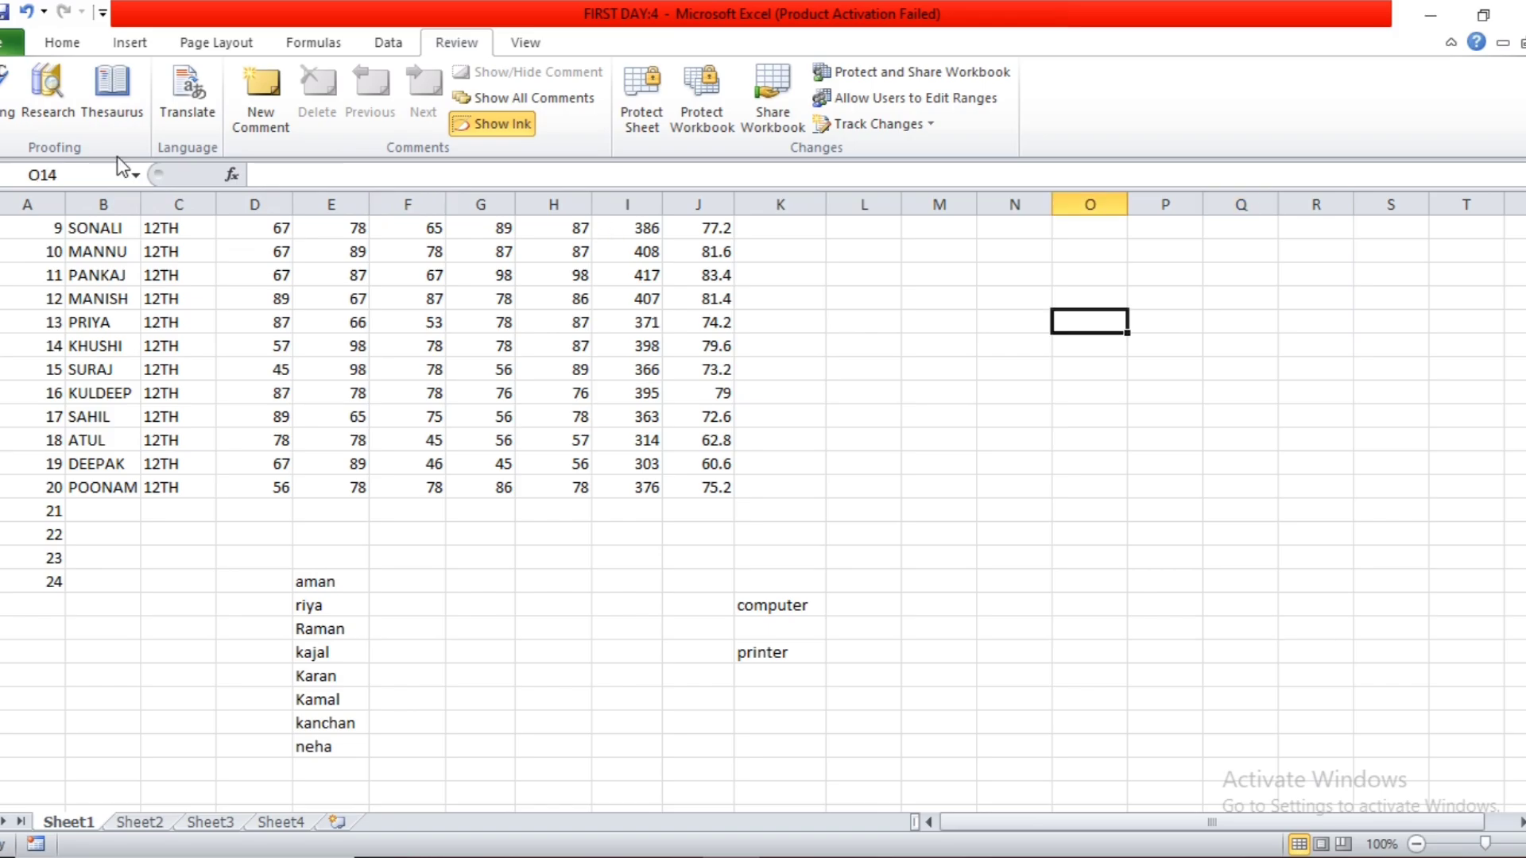
Translate computer from English (U.S.) to Spanish (International Sort), close the research results and select cell M20.
left_click(170, 89)
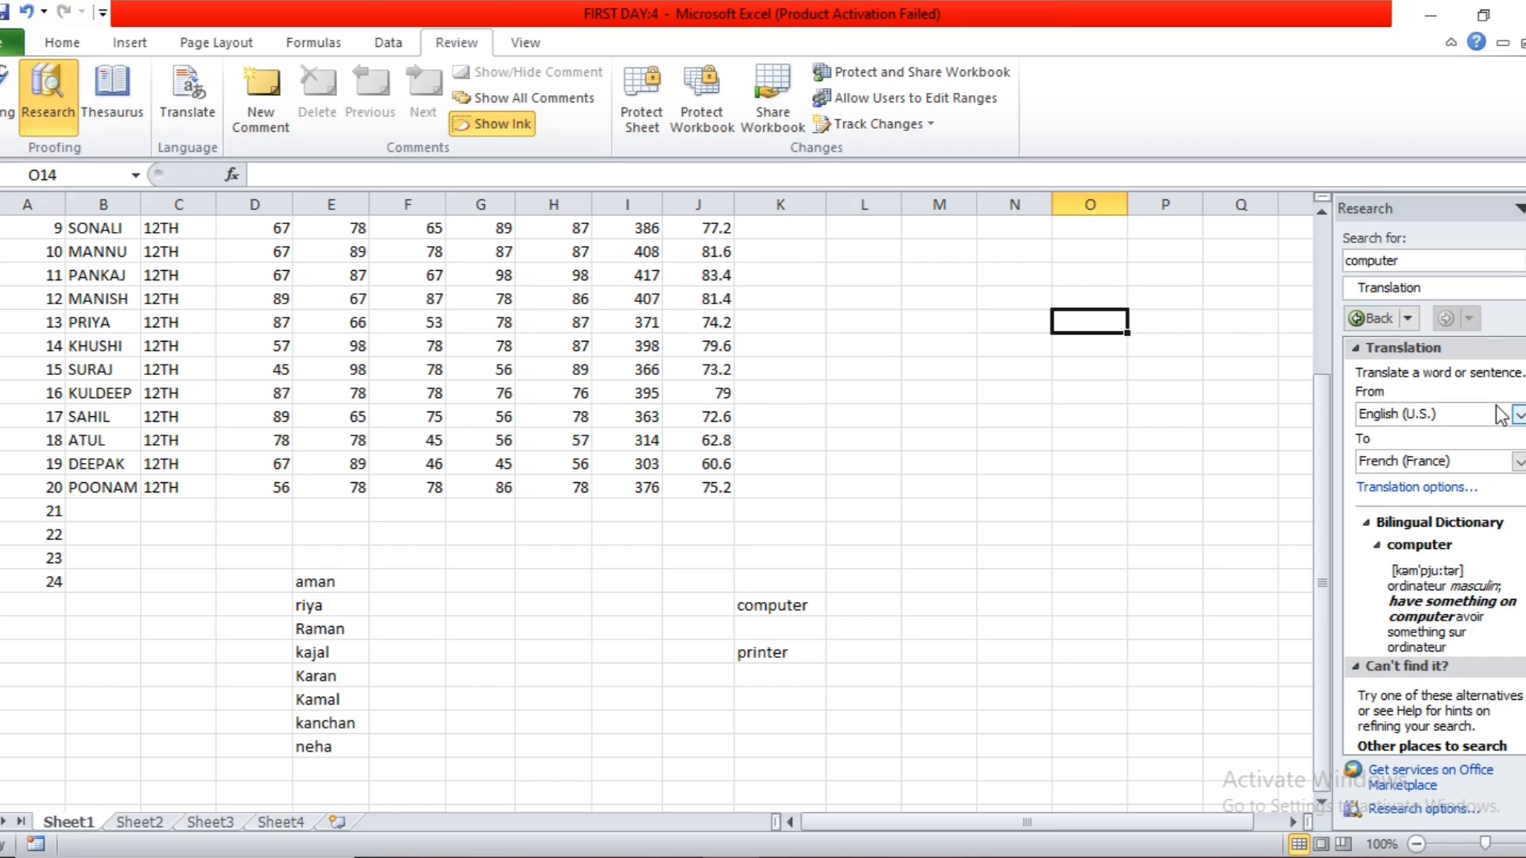
left_click(1449, 469)
left_click(1433, 496)
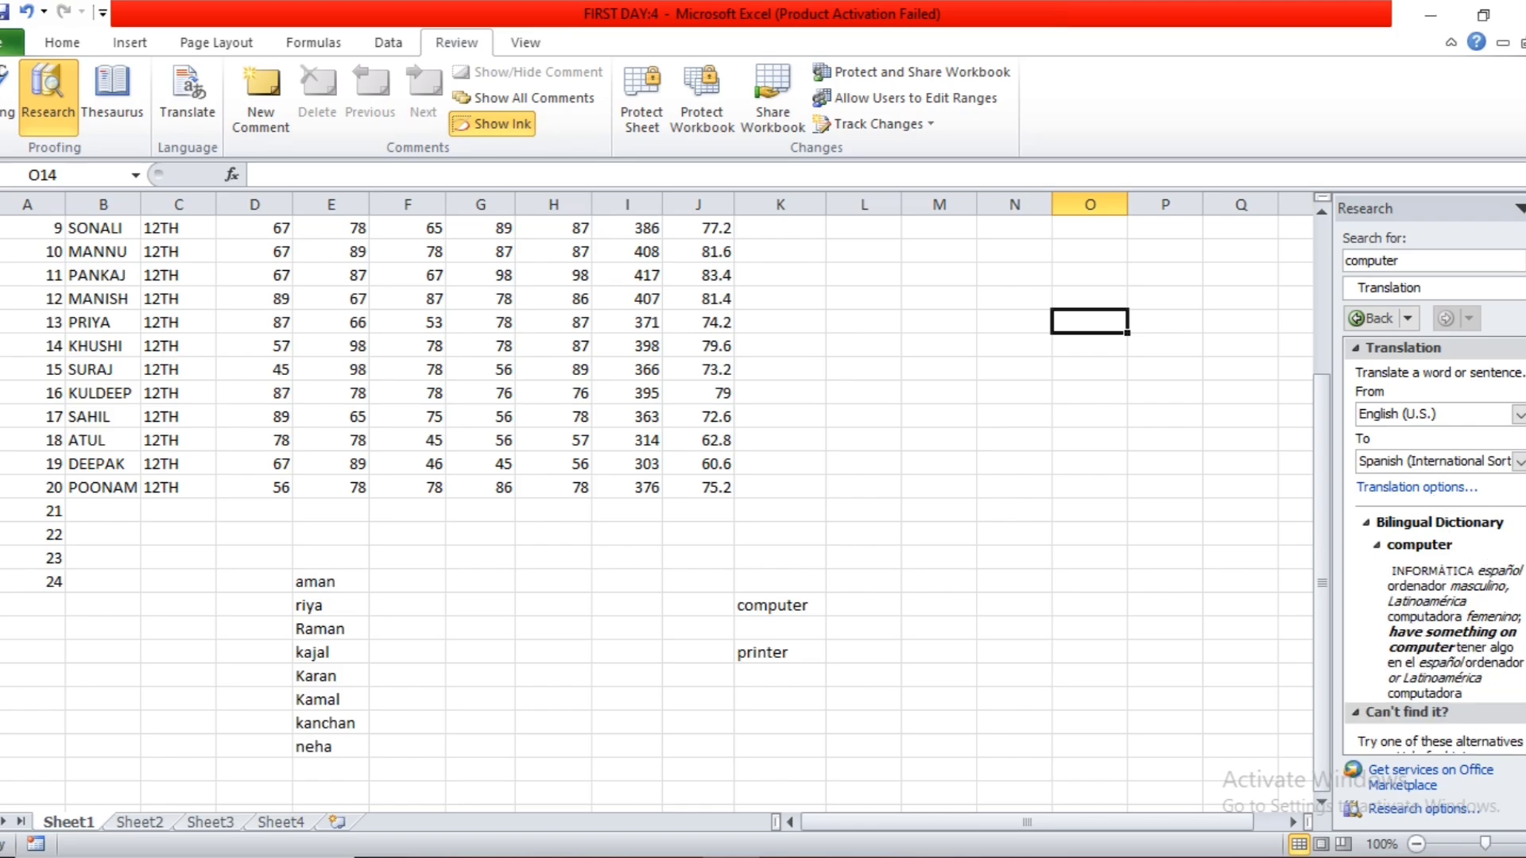
left_click(1525, 208)
left_click(957, 464)
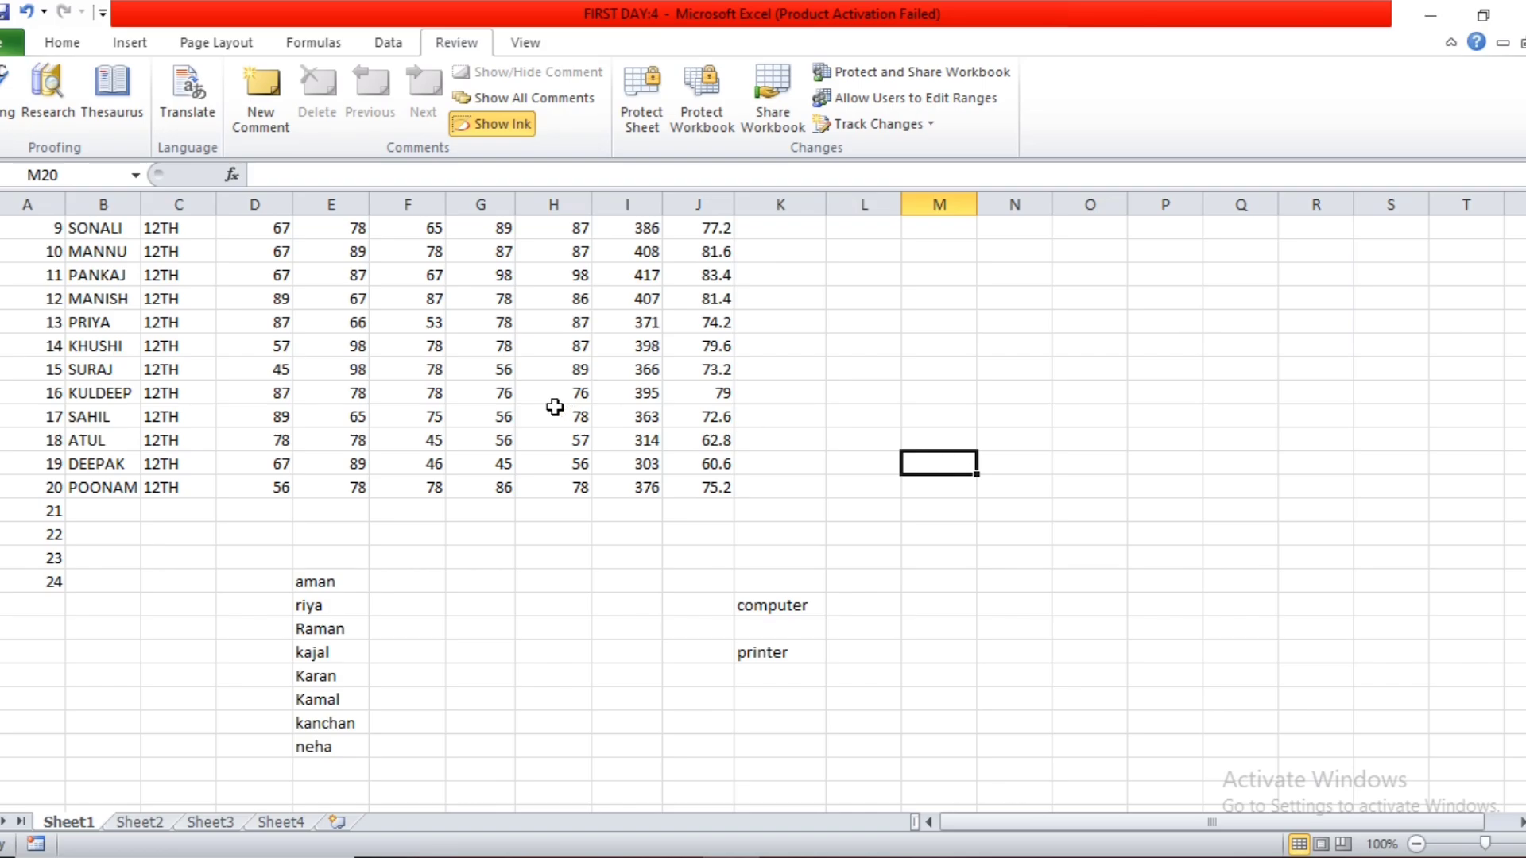
Add a comment to cell B3 stating that the named student is a good girl, replacing the default author label.
scroll(555, 408, "up", 2)
scroll(554, 408, "up", 1)
left_click(119, 274)
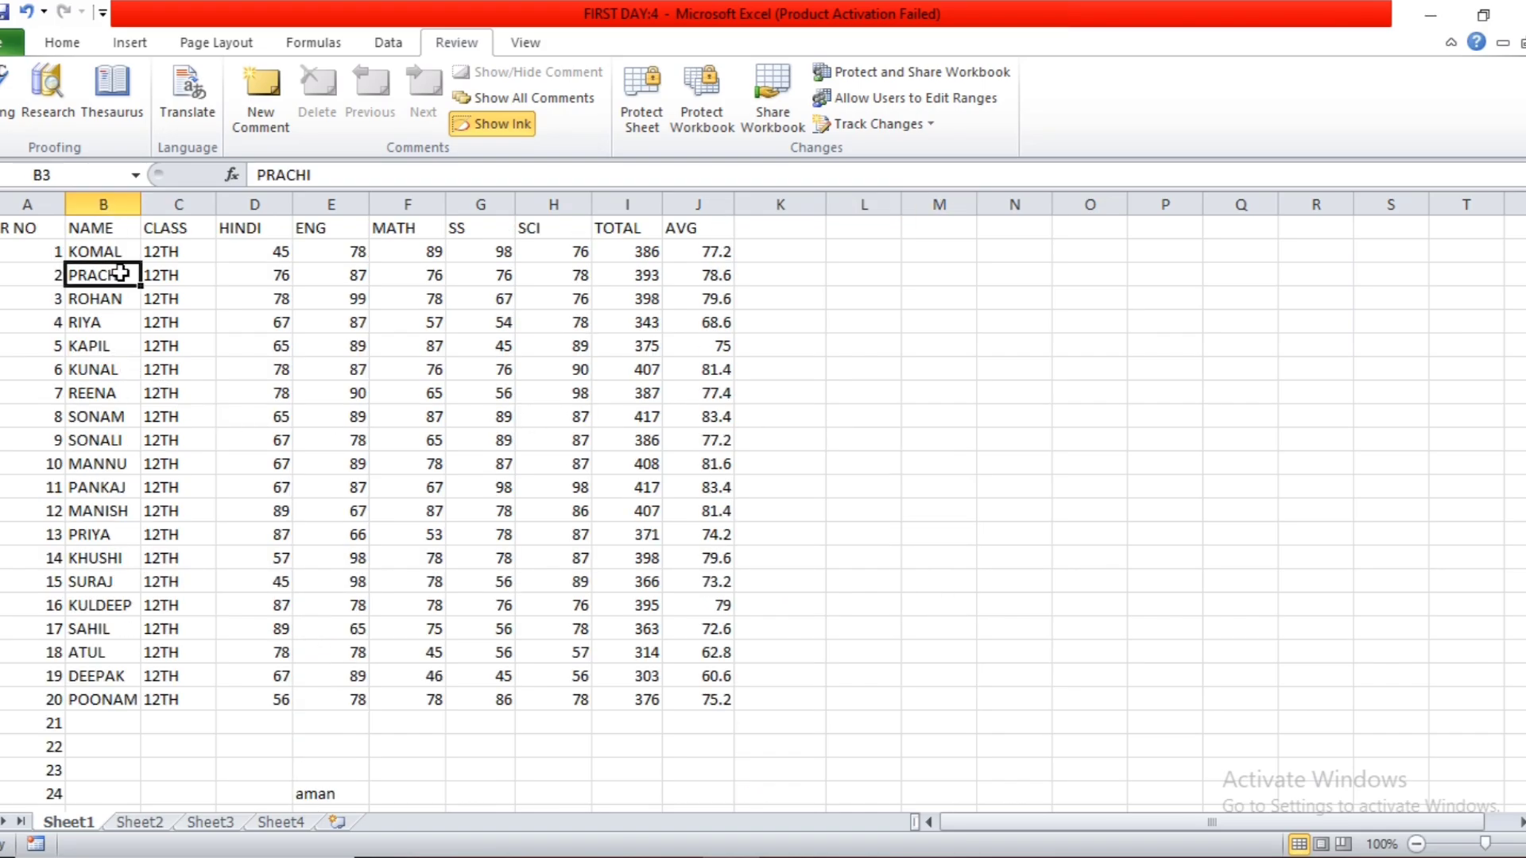
left_click(238, 121)
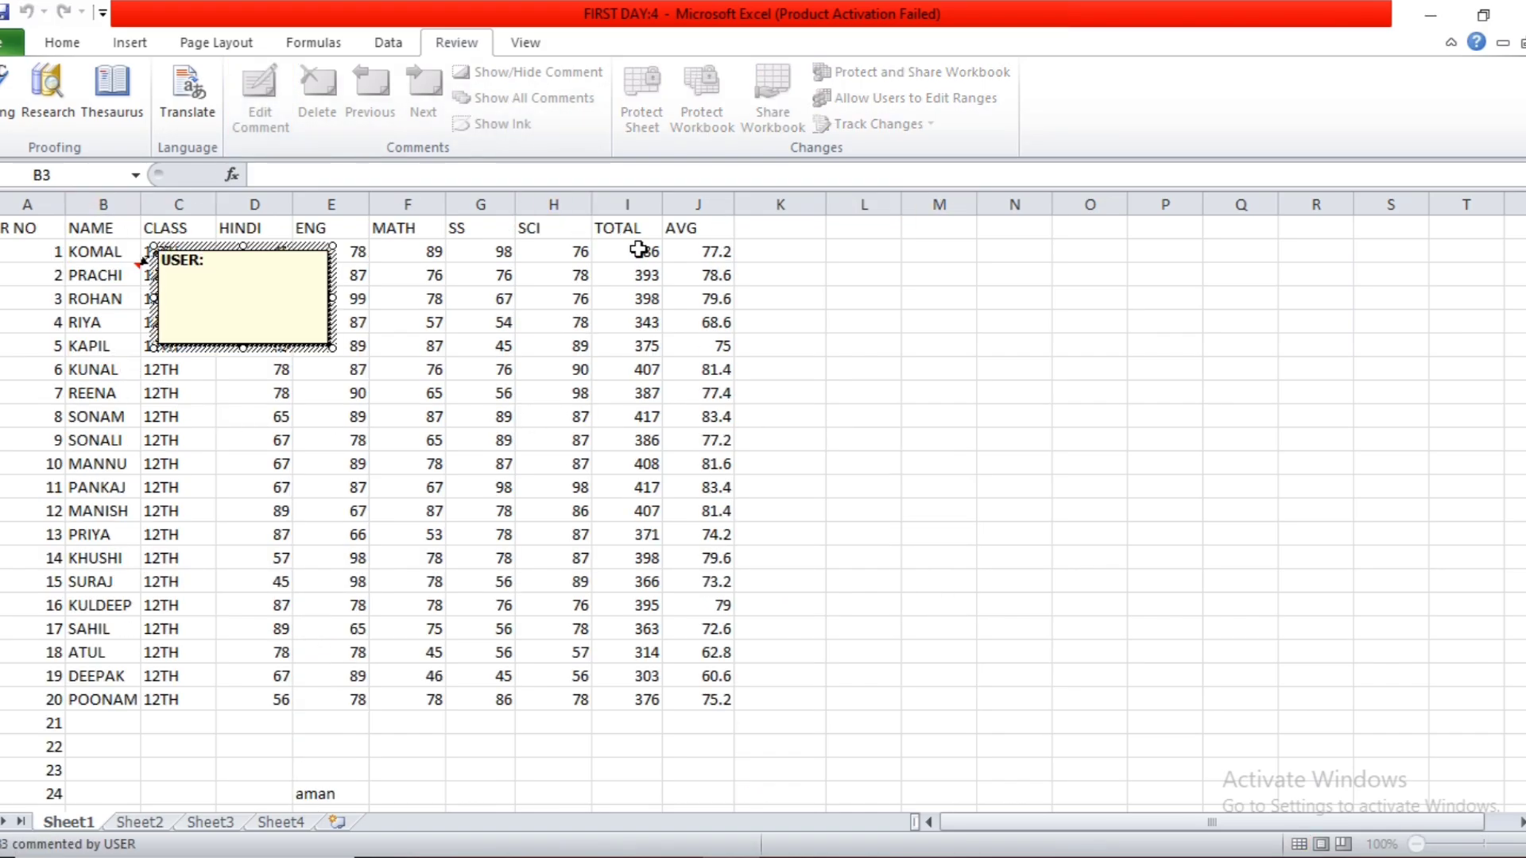
key("BackSpace")
key("BackSpace")
key("BackSpace")
key("BackSpace")
key("BackSpace")
type("prachi is a good g")
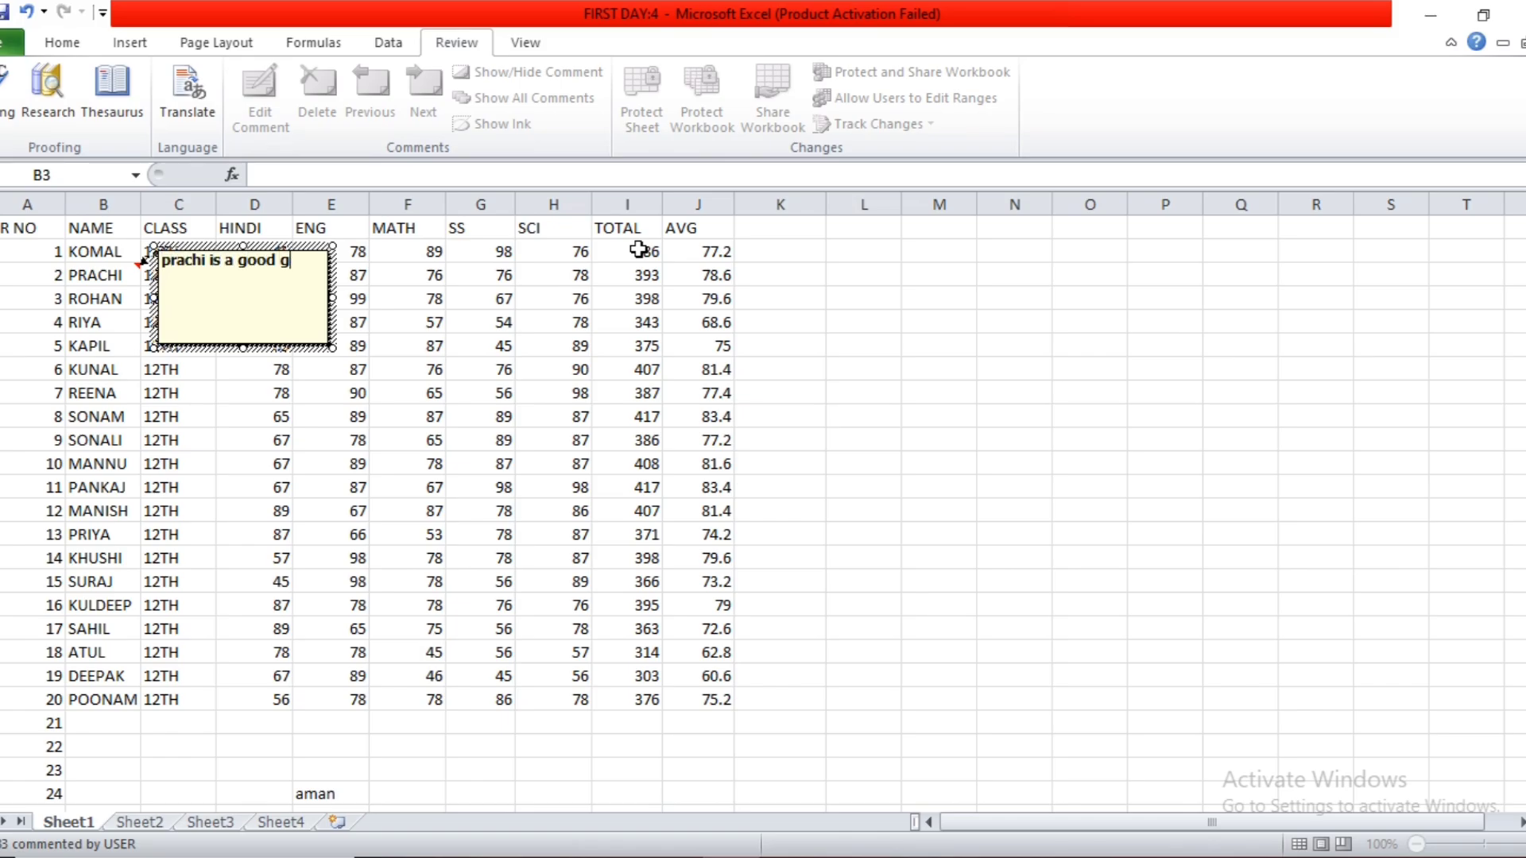
type("irl")
Add a comment to cell B9 with the student's first name followed by "is my student", without the author label.
left_click(118, 421)
left_click(263, 89)
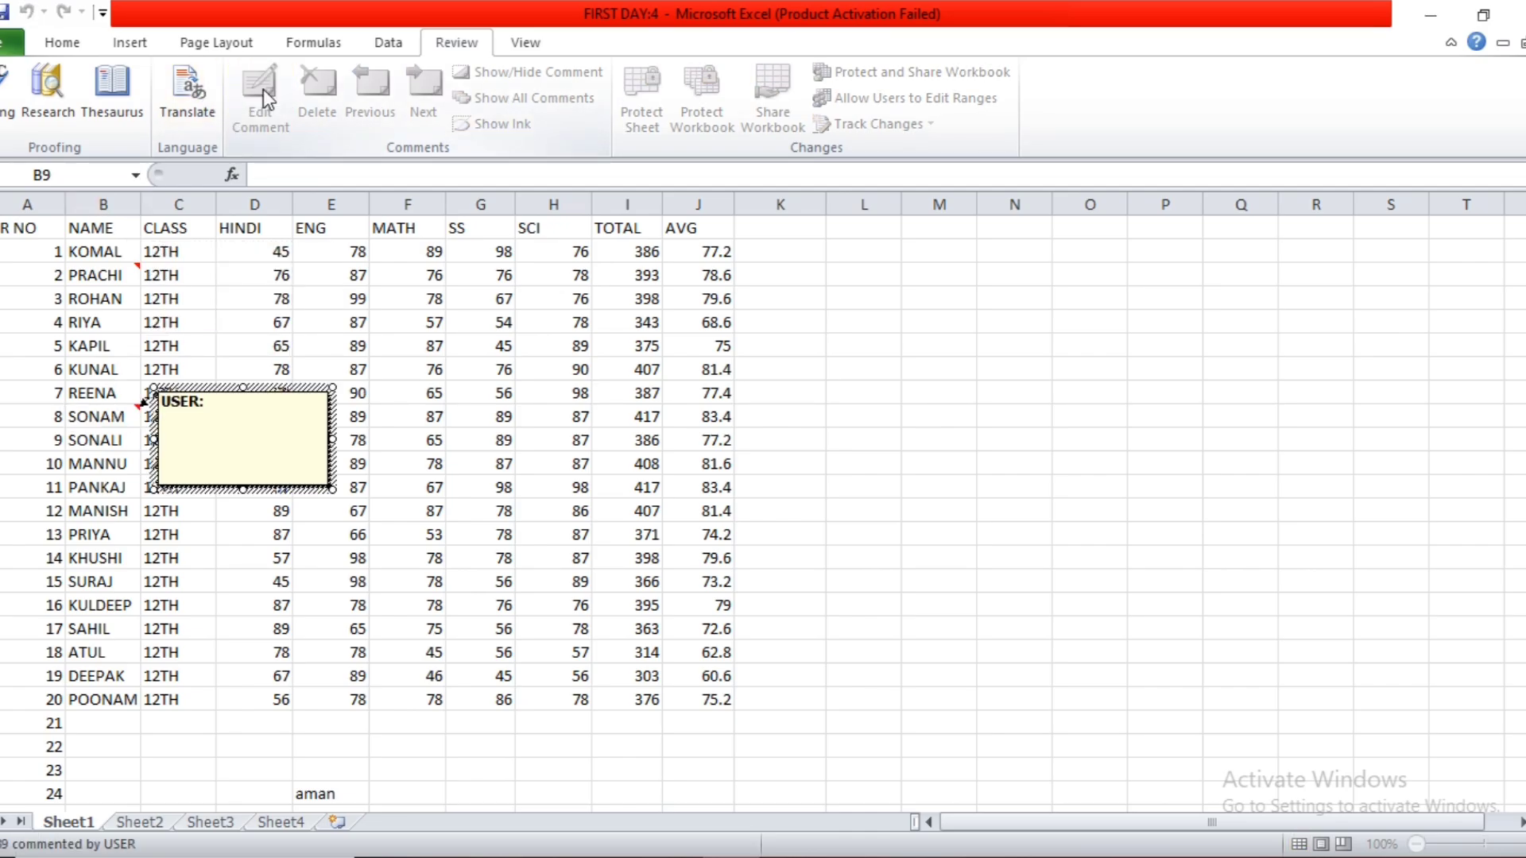
key("BackSpace")
key("BackSpace")
key("BackSpace")
key("BackSpace")
key("BackSpace")
type("sonam is my stud")
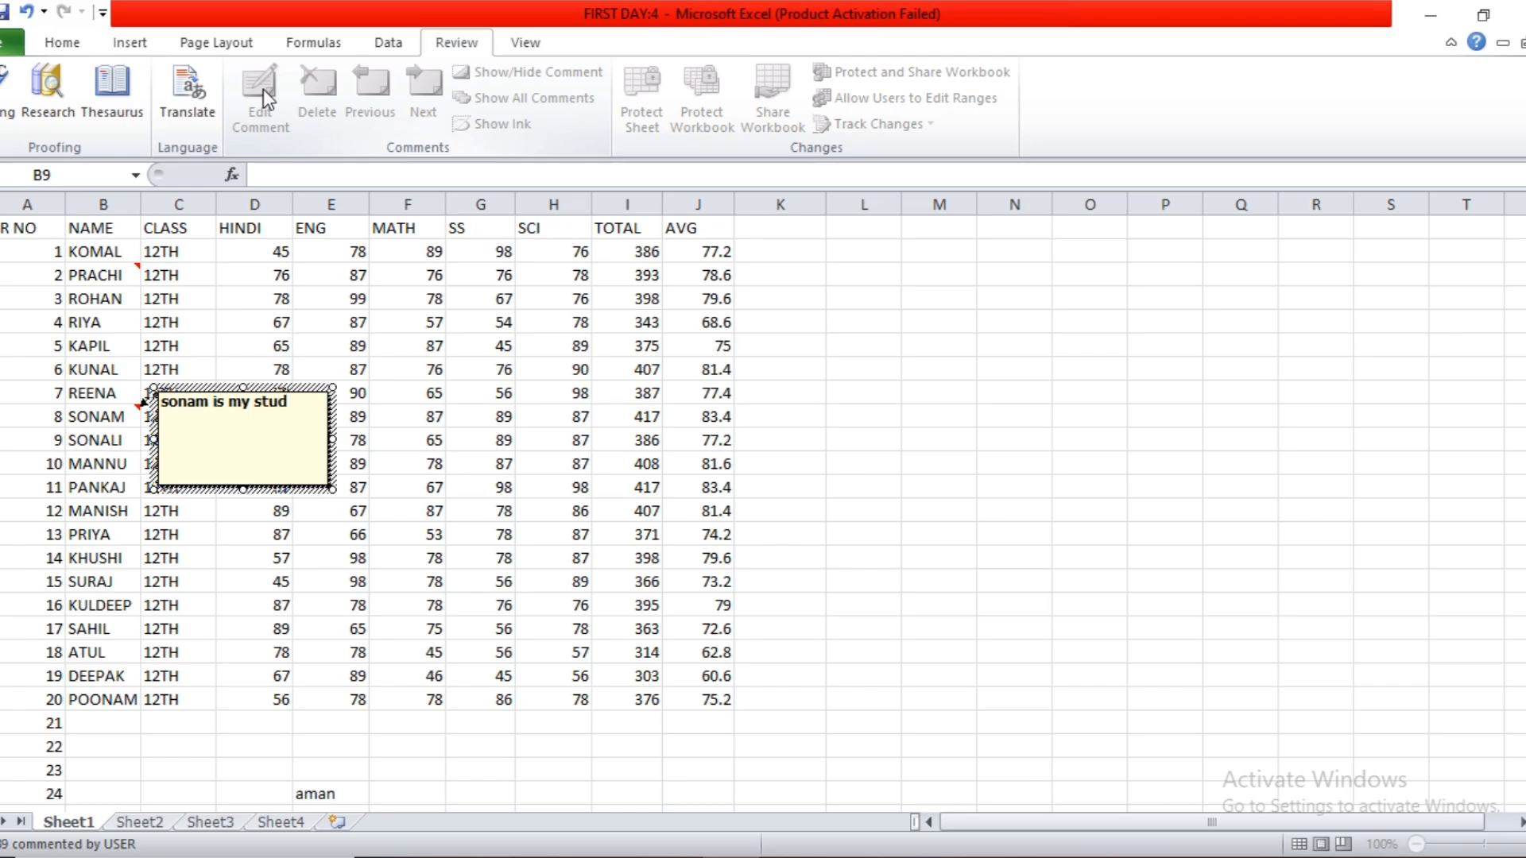
type("ent")
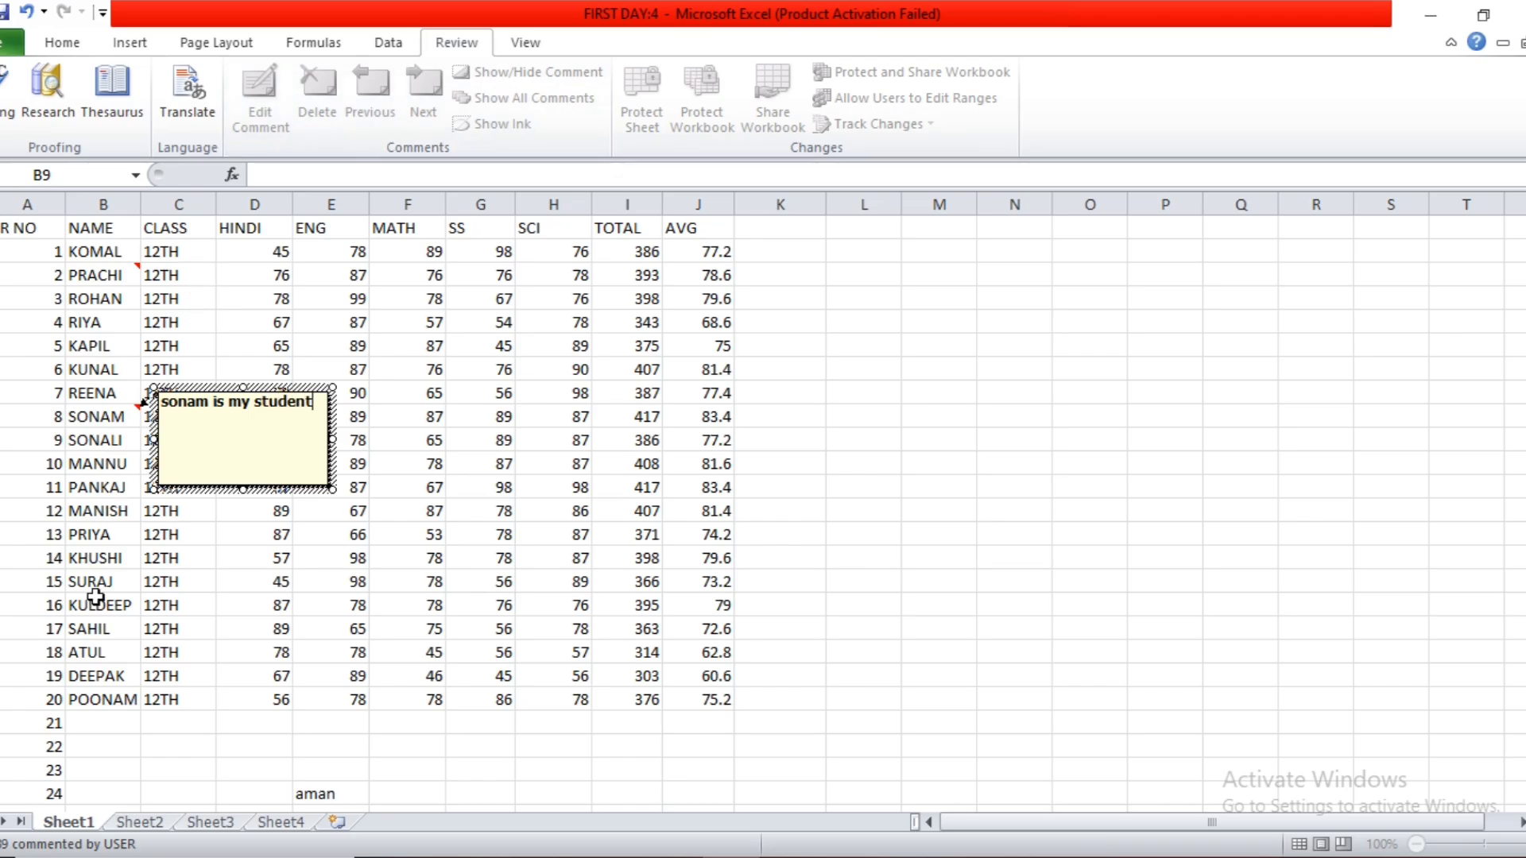
Add a comment to cell B13 with the student's first name followed by "is naughty boy.", replacing the default author label.
left_click(127, 509)
left_click(280, 109)
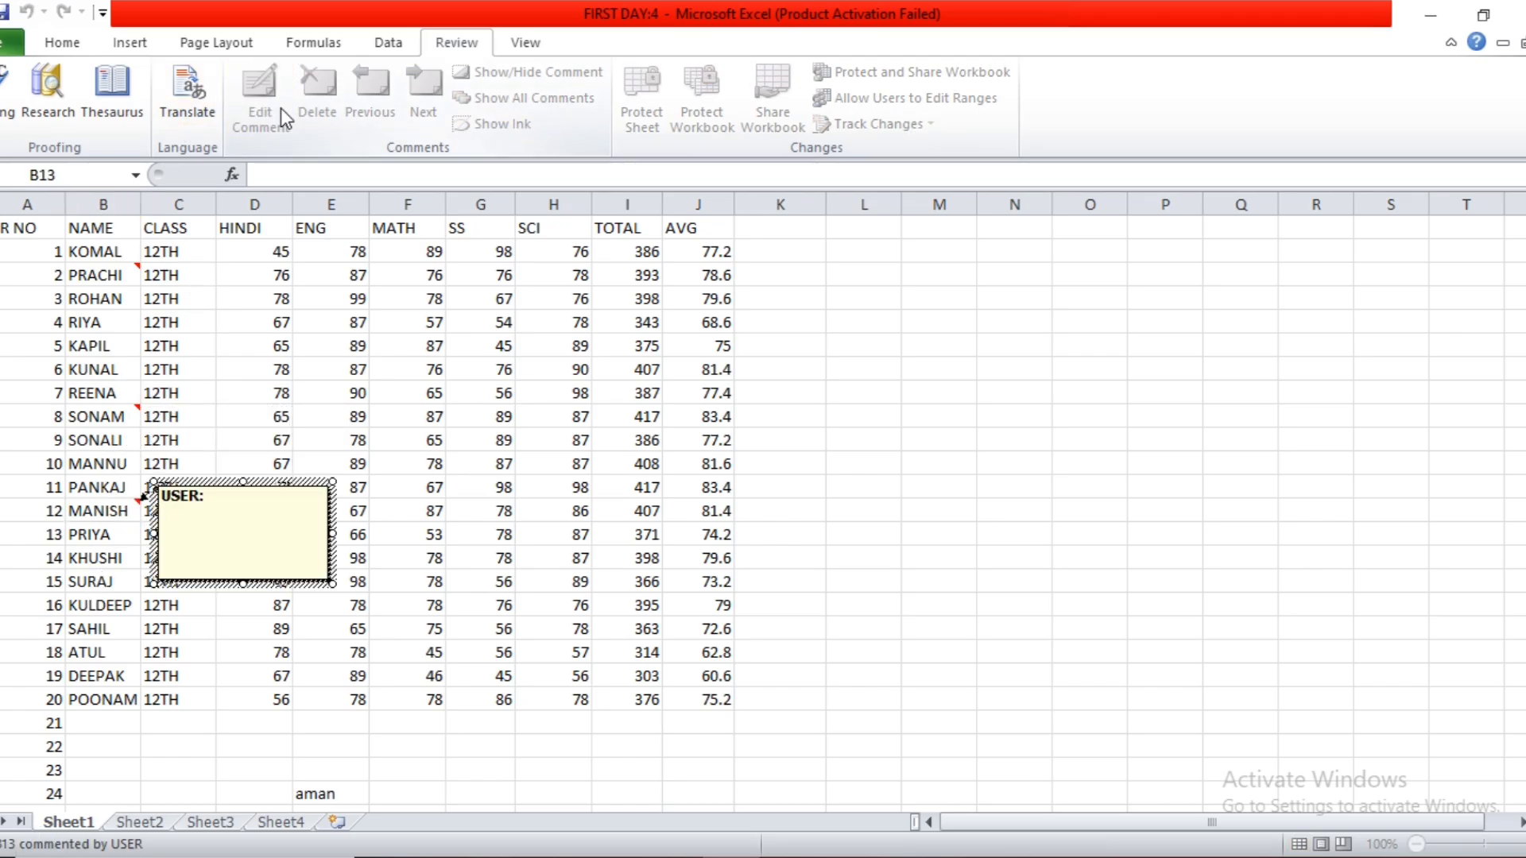
key("BackSpace")
key("BackSpace")
key("BackSpace")
key("BackSpace")
key("BackSpace")
key("BackSpace")
type("he is")
type("bbo")
key("BackSpace")
key("BackSpace")
key("BackSpace")
key("BackSpace")
key("BackSpace")
key("BackSpace")
type("manish is naughty")
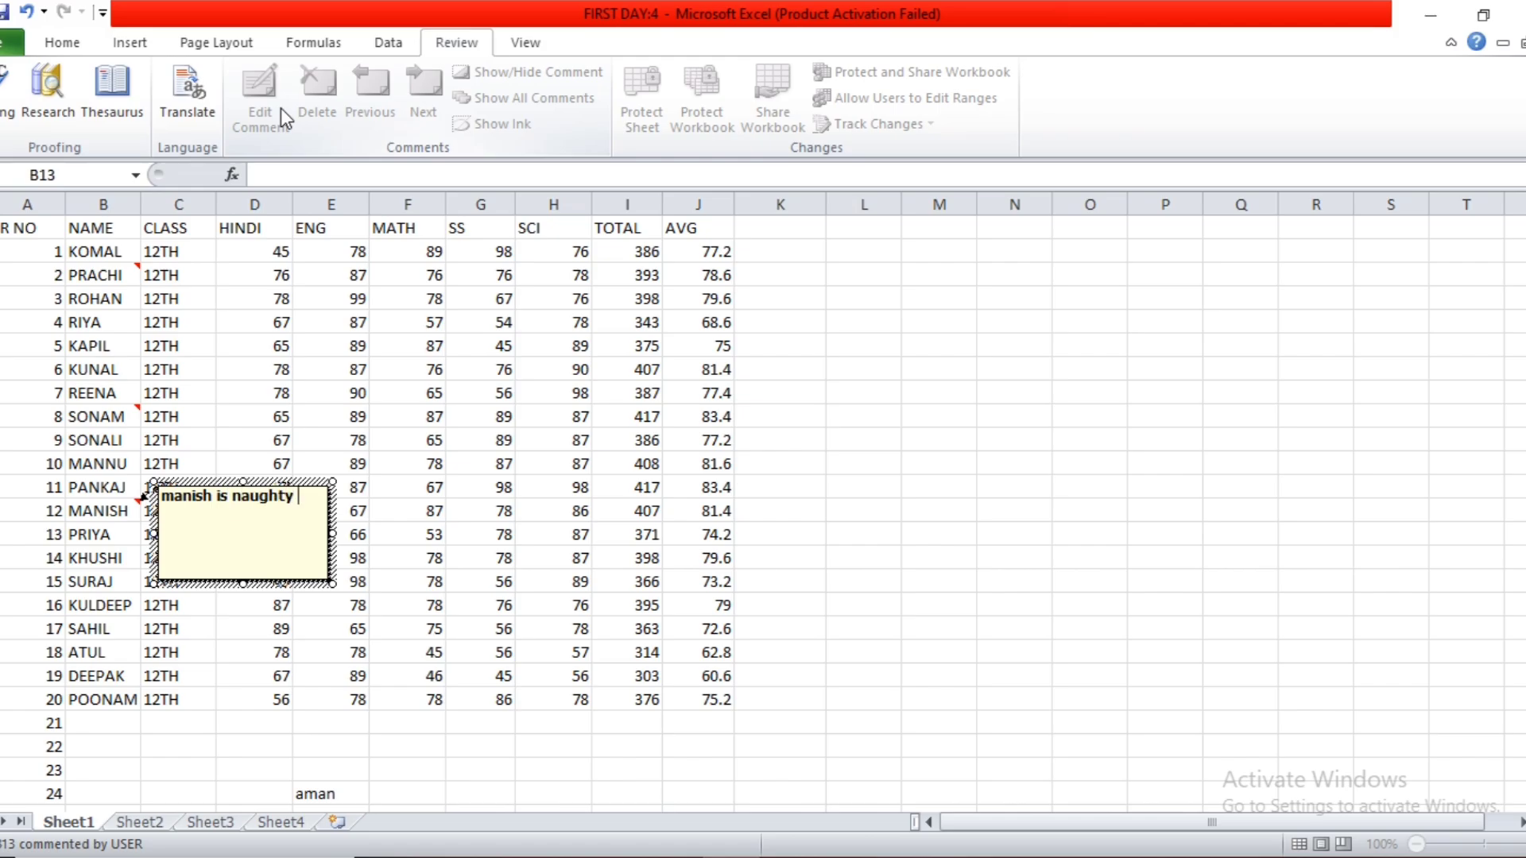
type(" boy.")
left_click(482, 371)
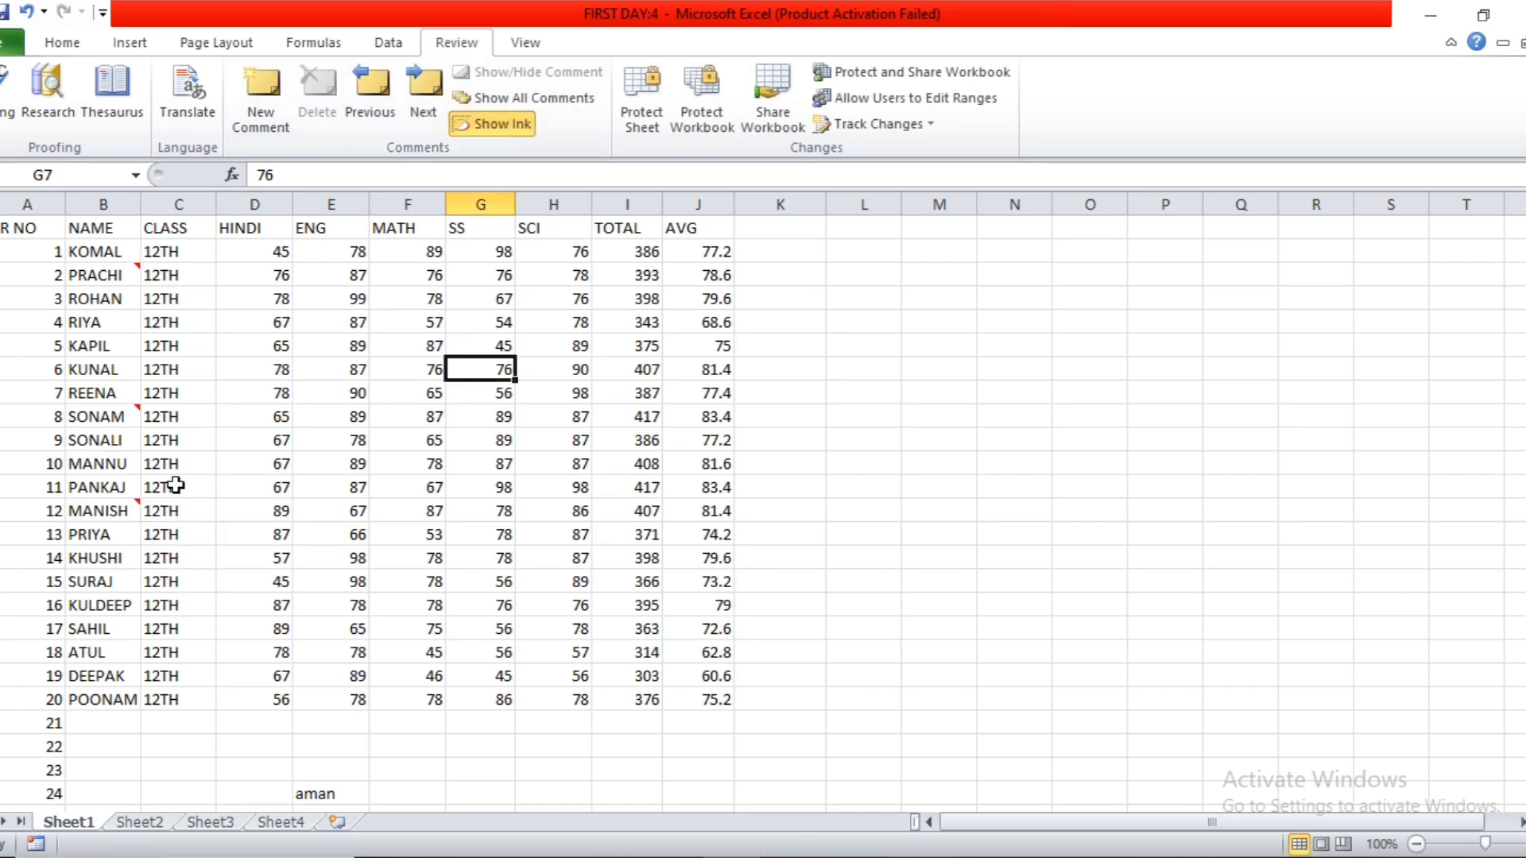
Go forward and back through the sheet's comments, ending on the one attached to cell B3.
left_click(424, 89)
left_click(424, 106)
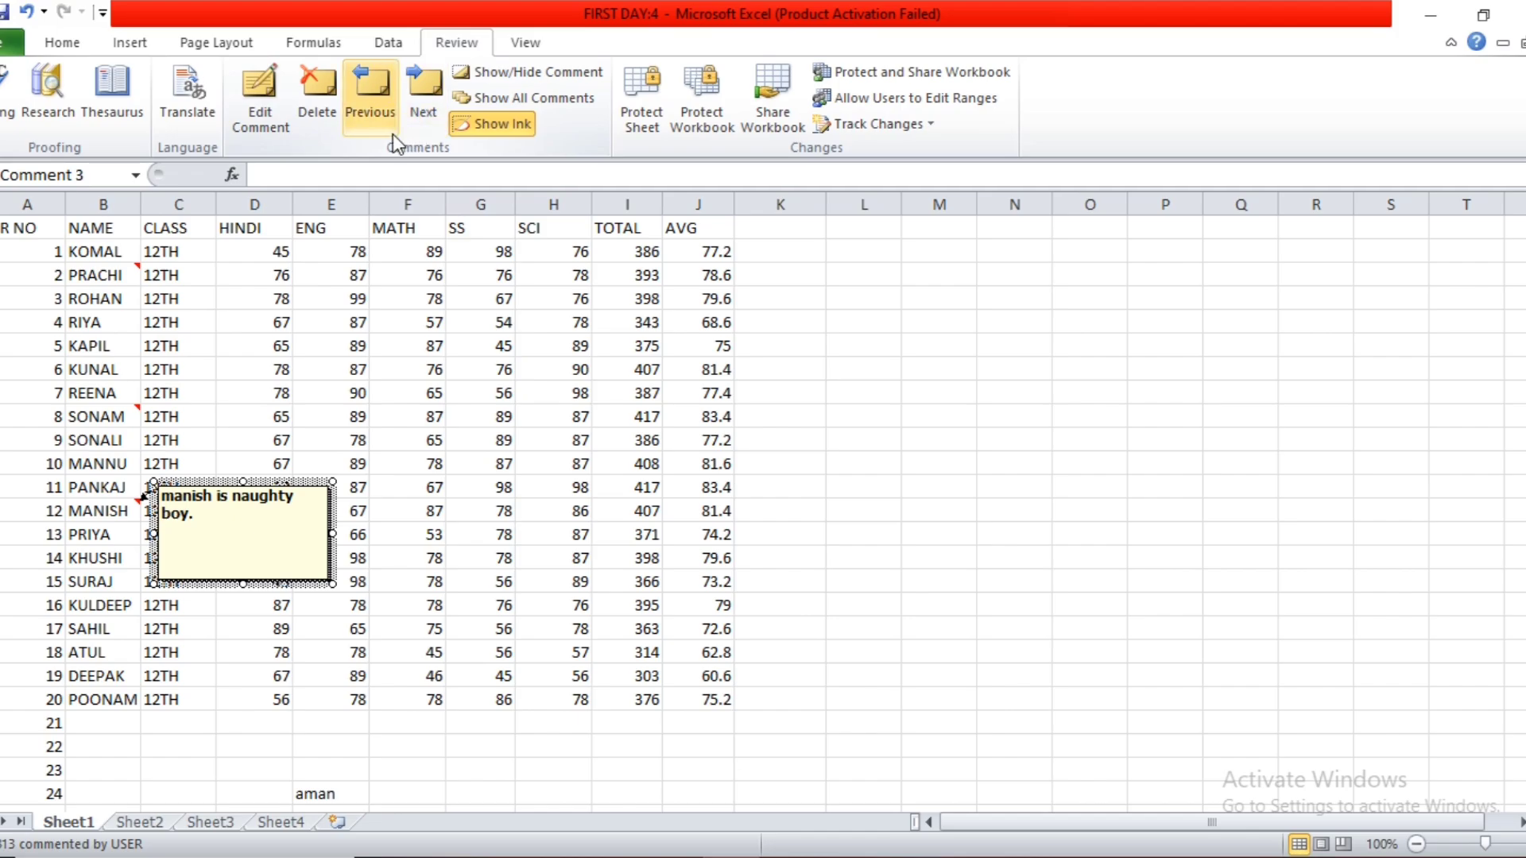
left_click(380, 118)
left_click(380, 118)
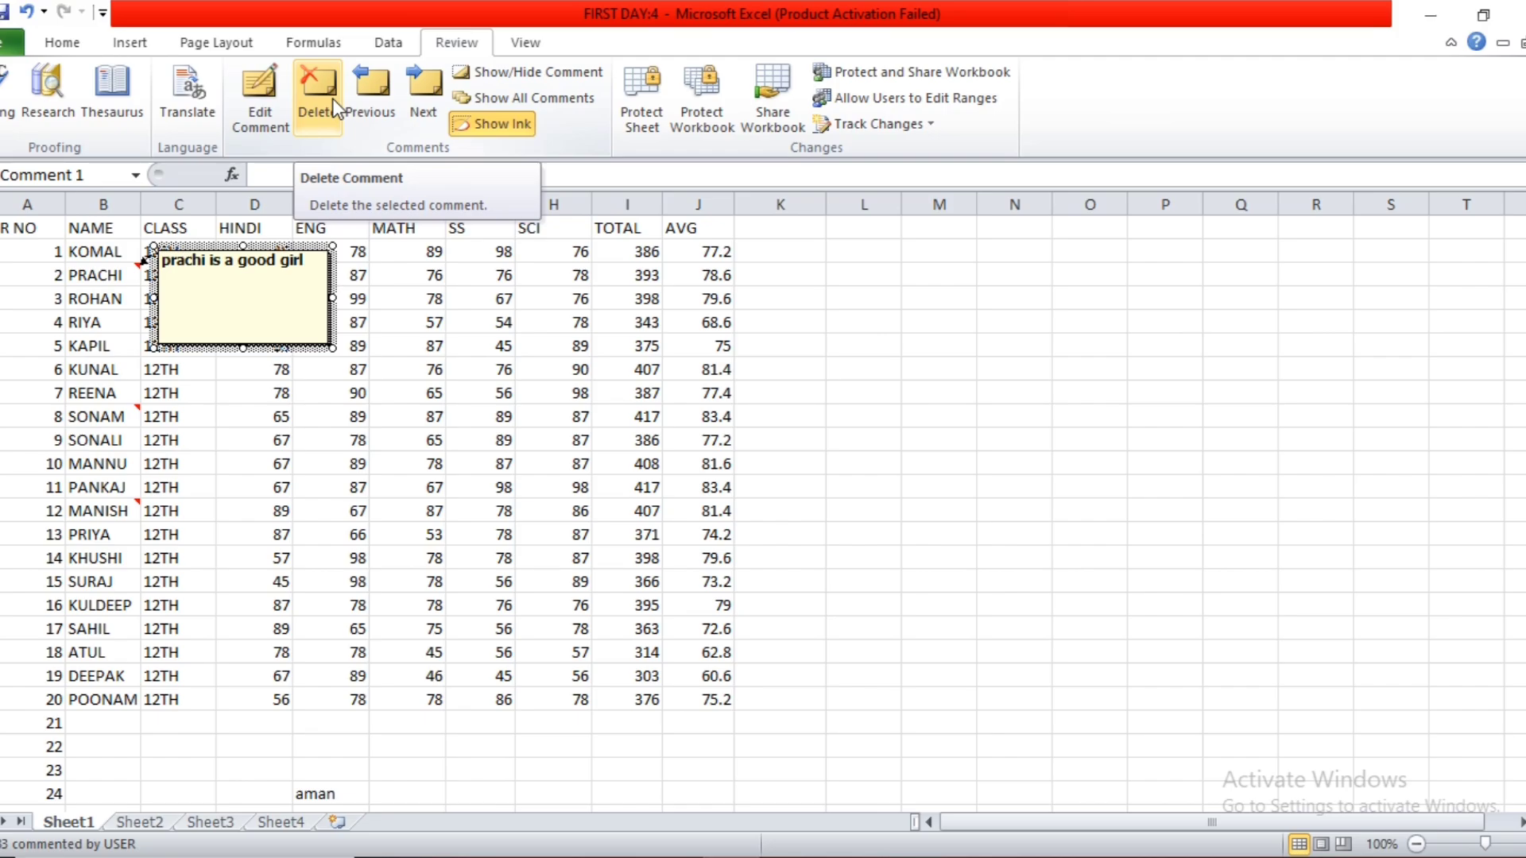
Edit the comment on cell B3 to append "(hry)" after its existing text.
left_click(260, 100)
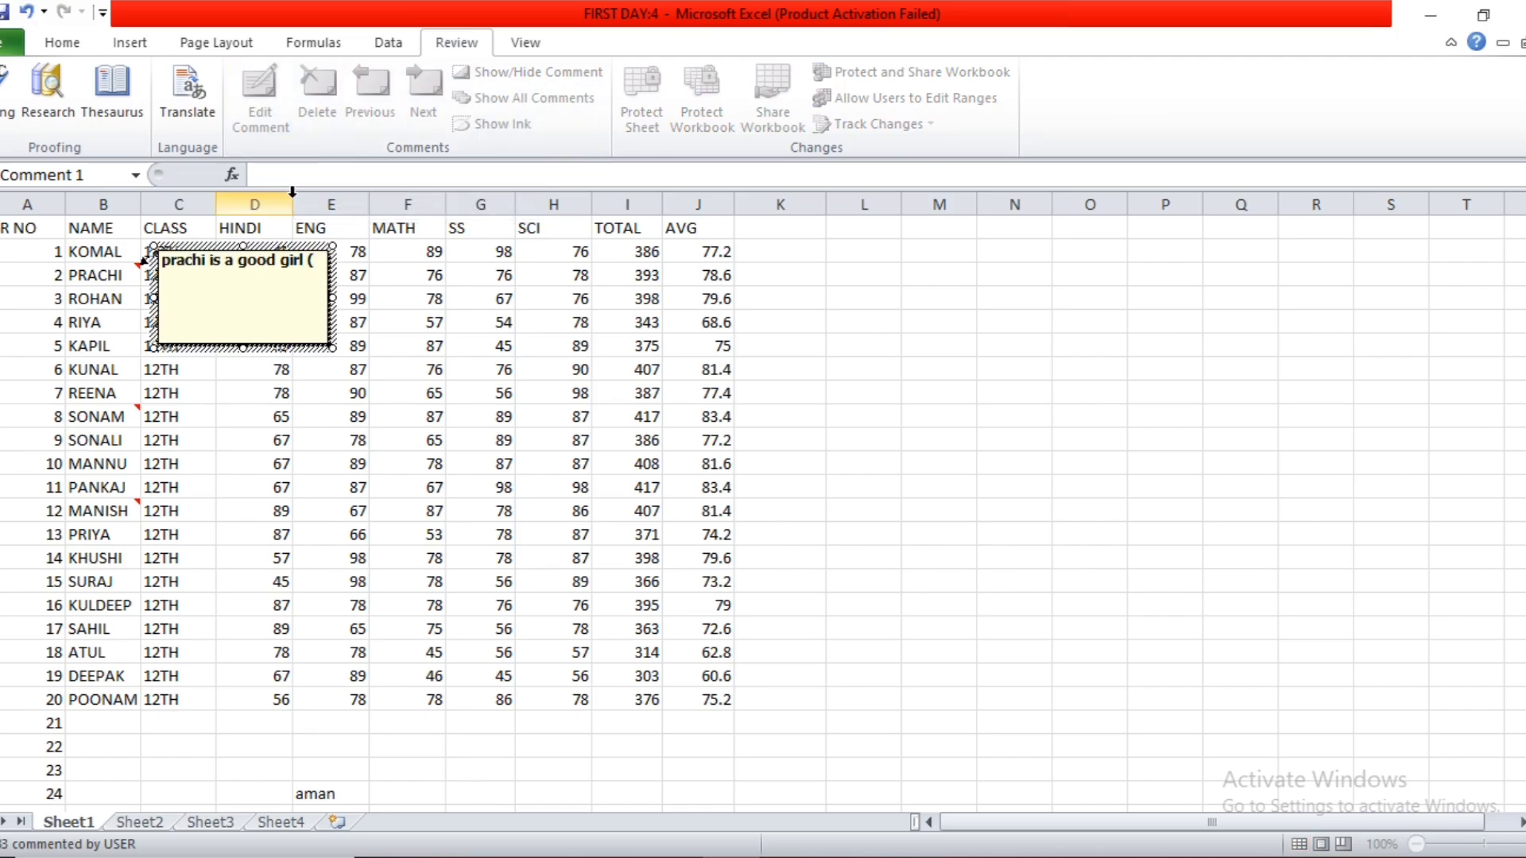
type("(hry")
left_click(459, 489)
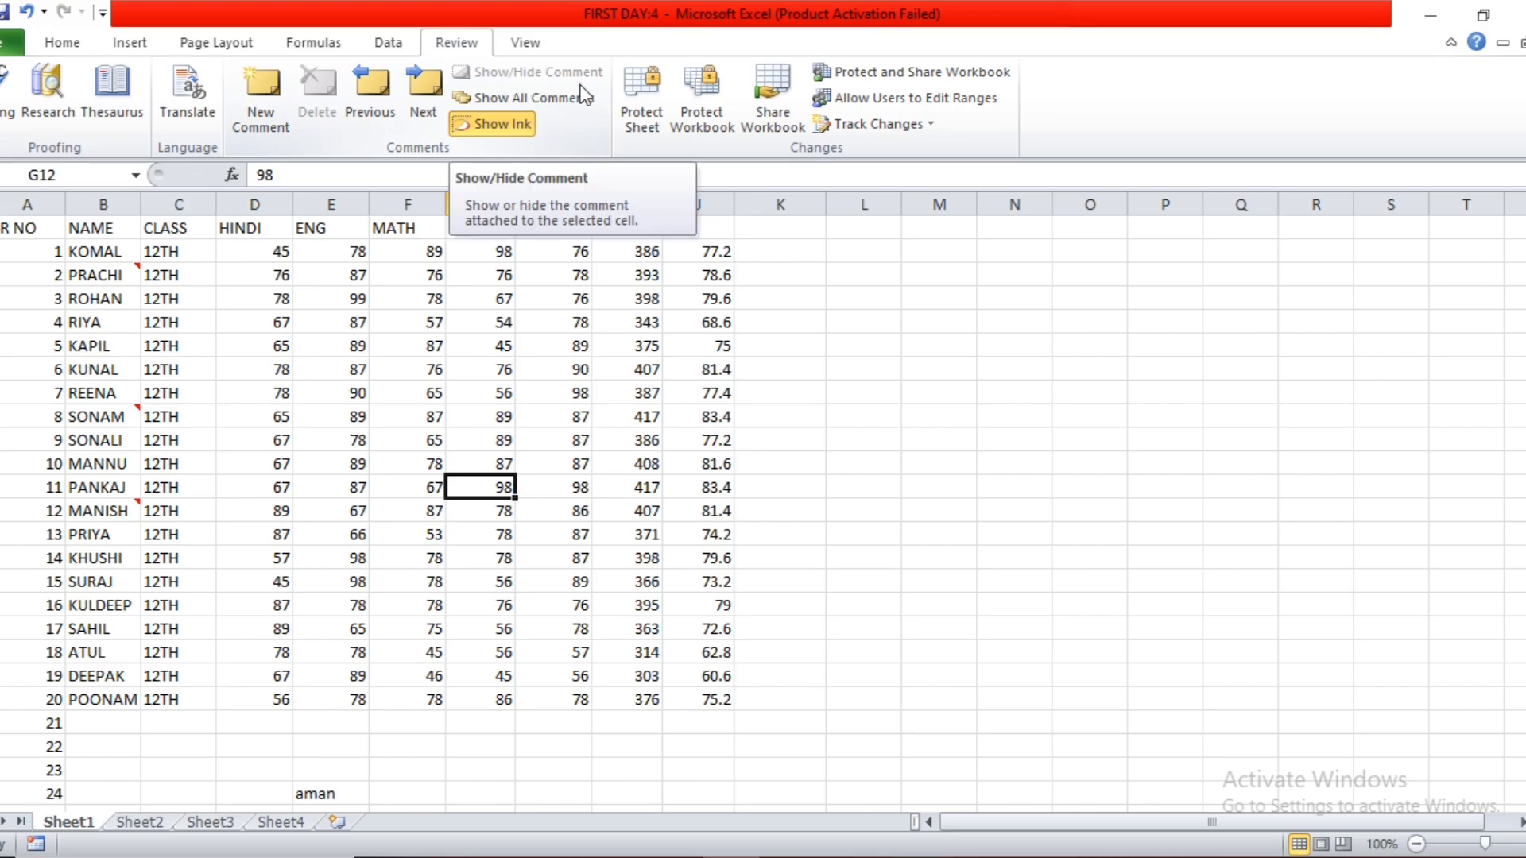
Show and hide the comment on cell B3, and do the same for all comments on the sheet.
left_click(111, 277)
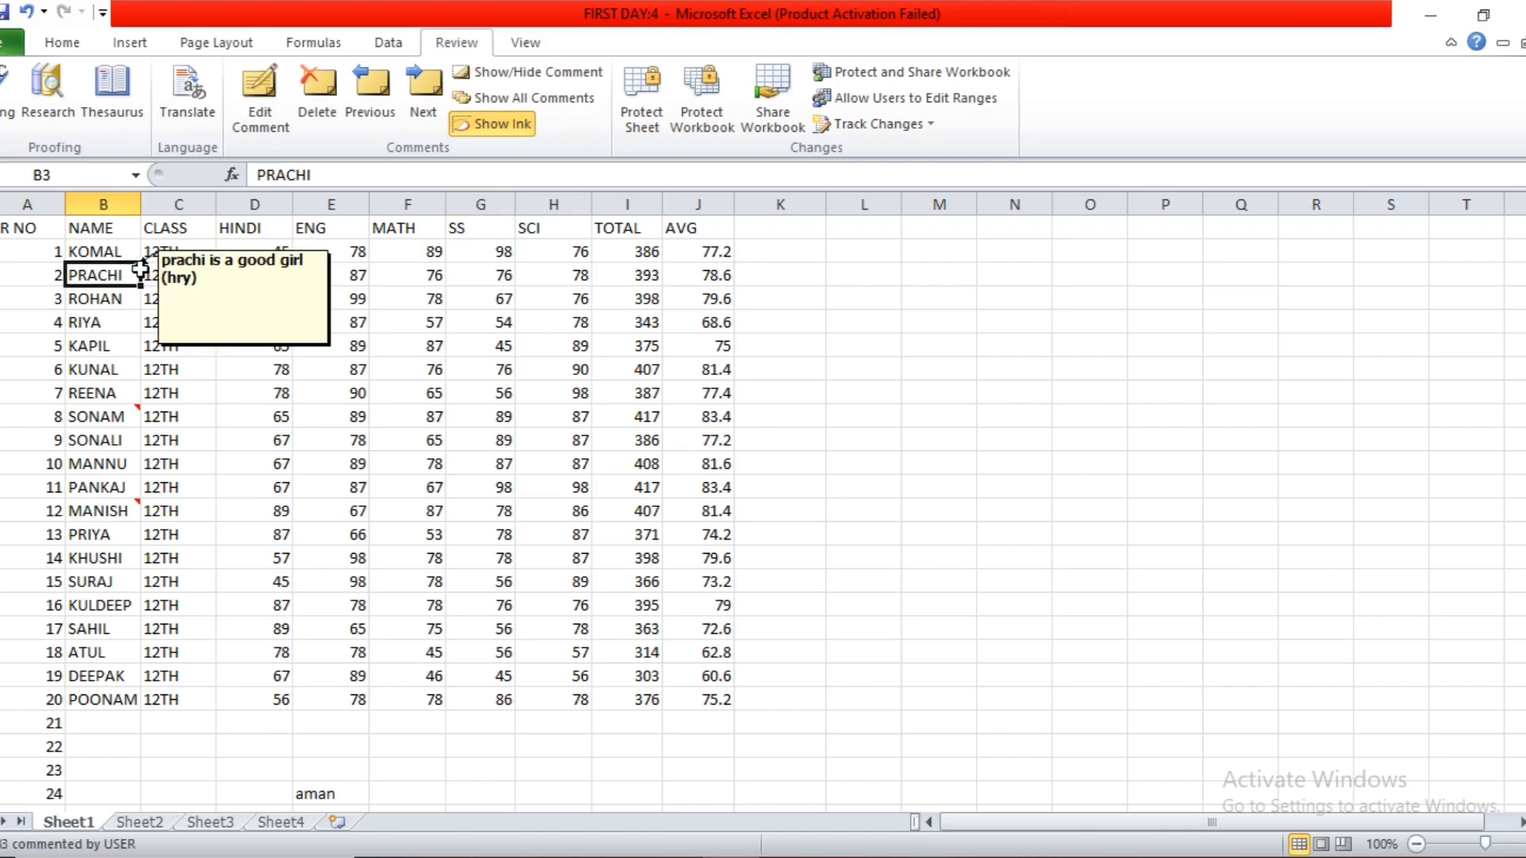
left_click(494, 75)
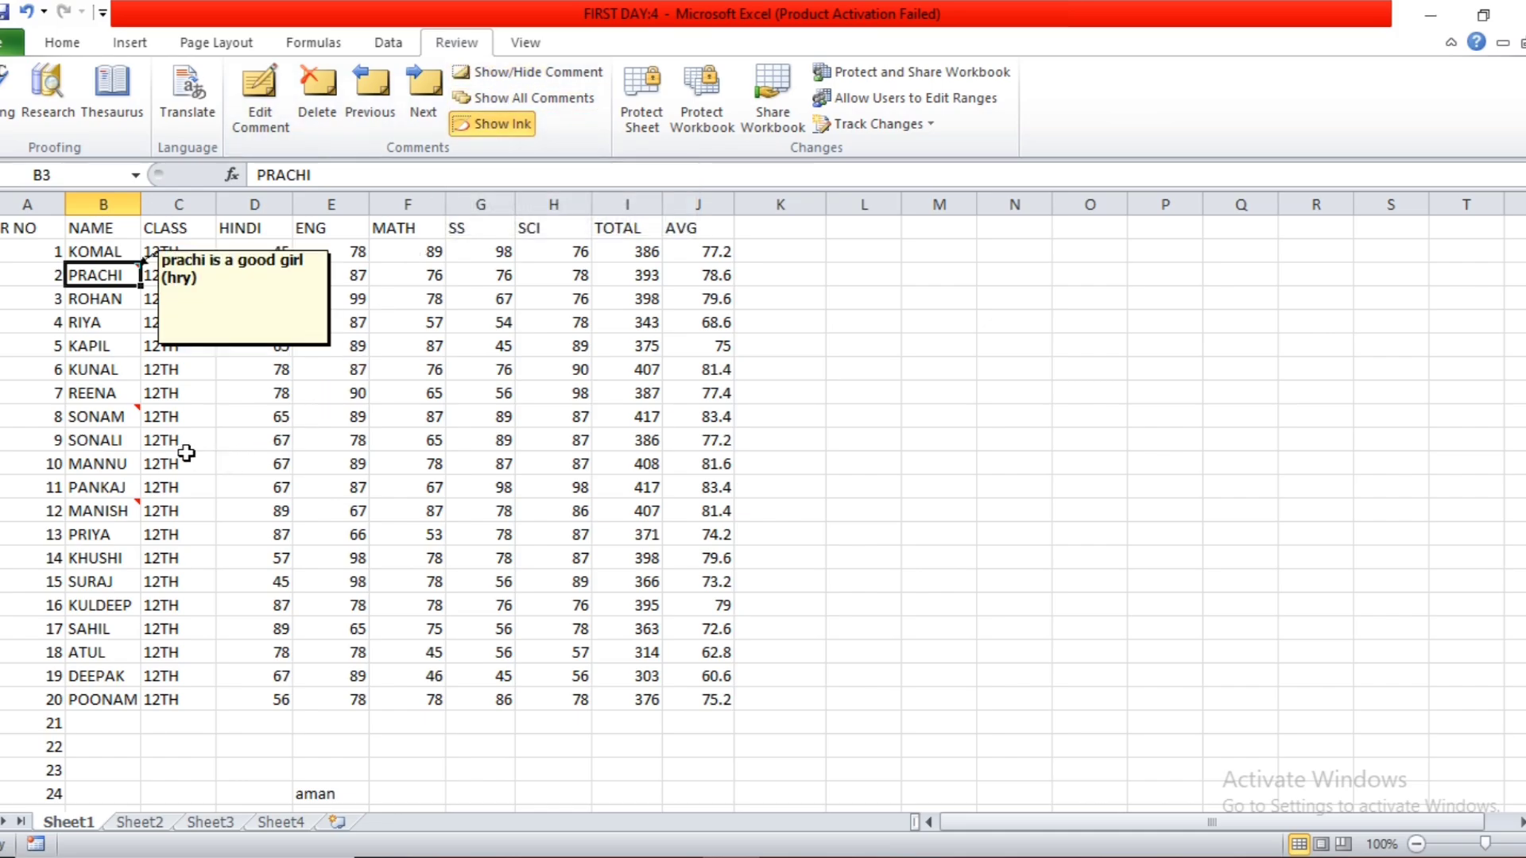
left_click(513, 74)
left_click(484, 322)
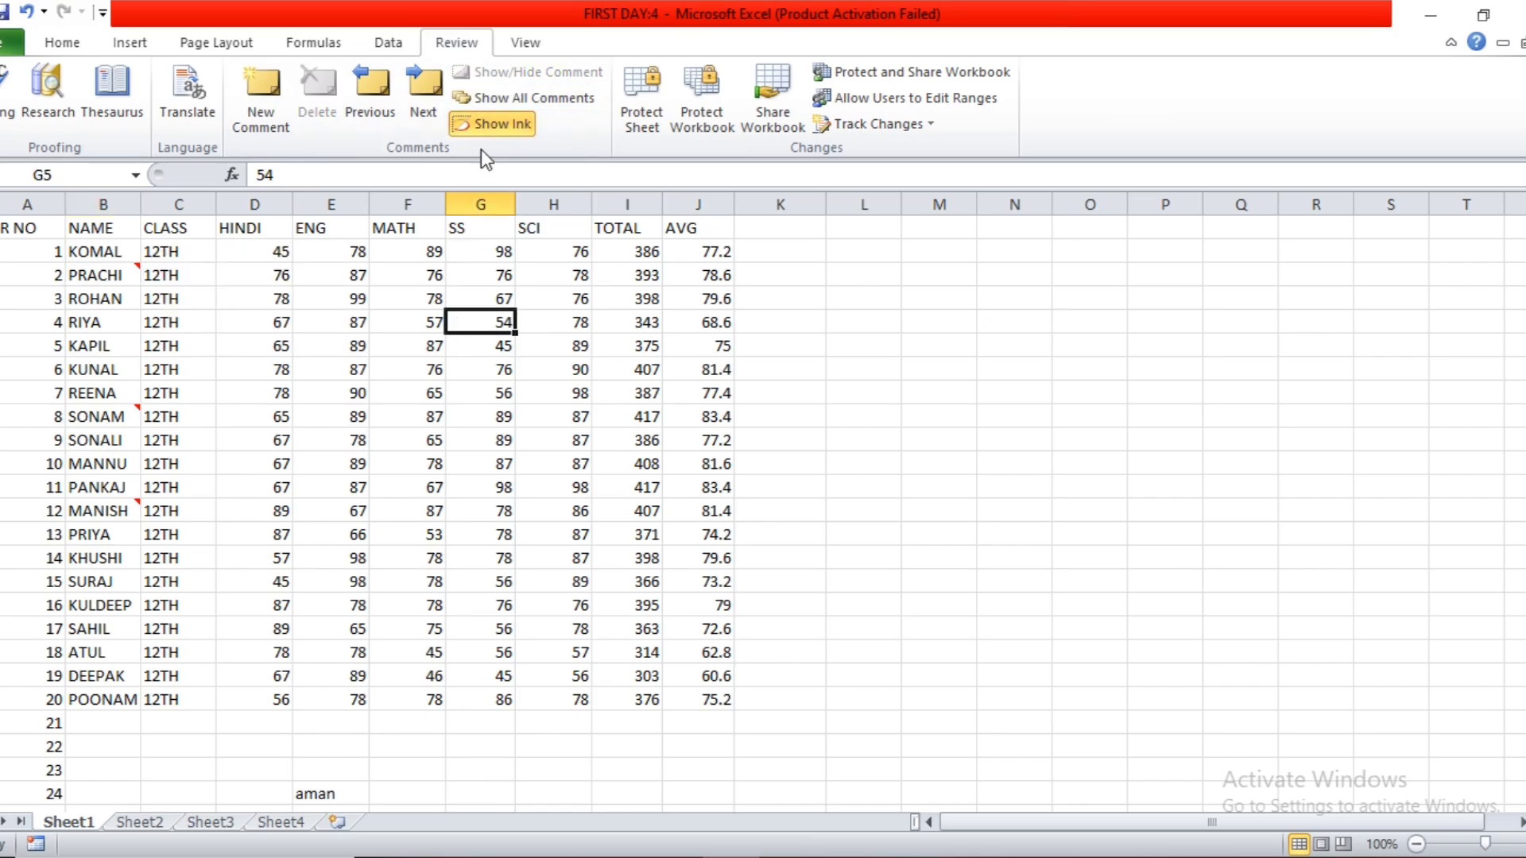
left_click(507, 98)
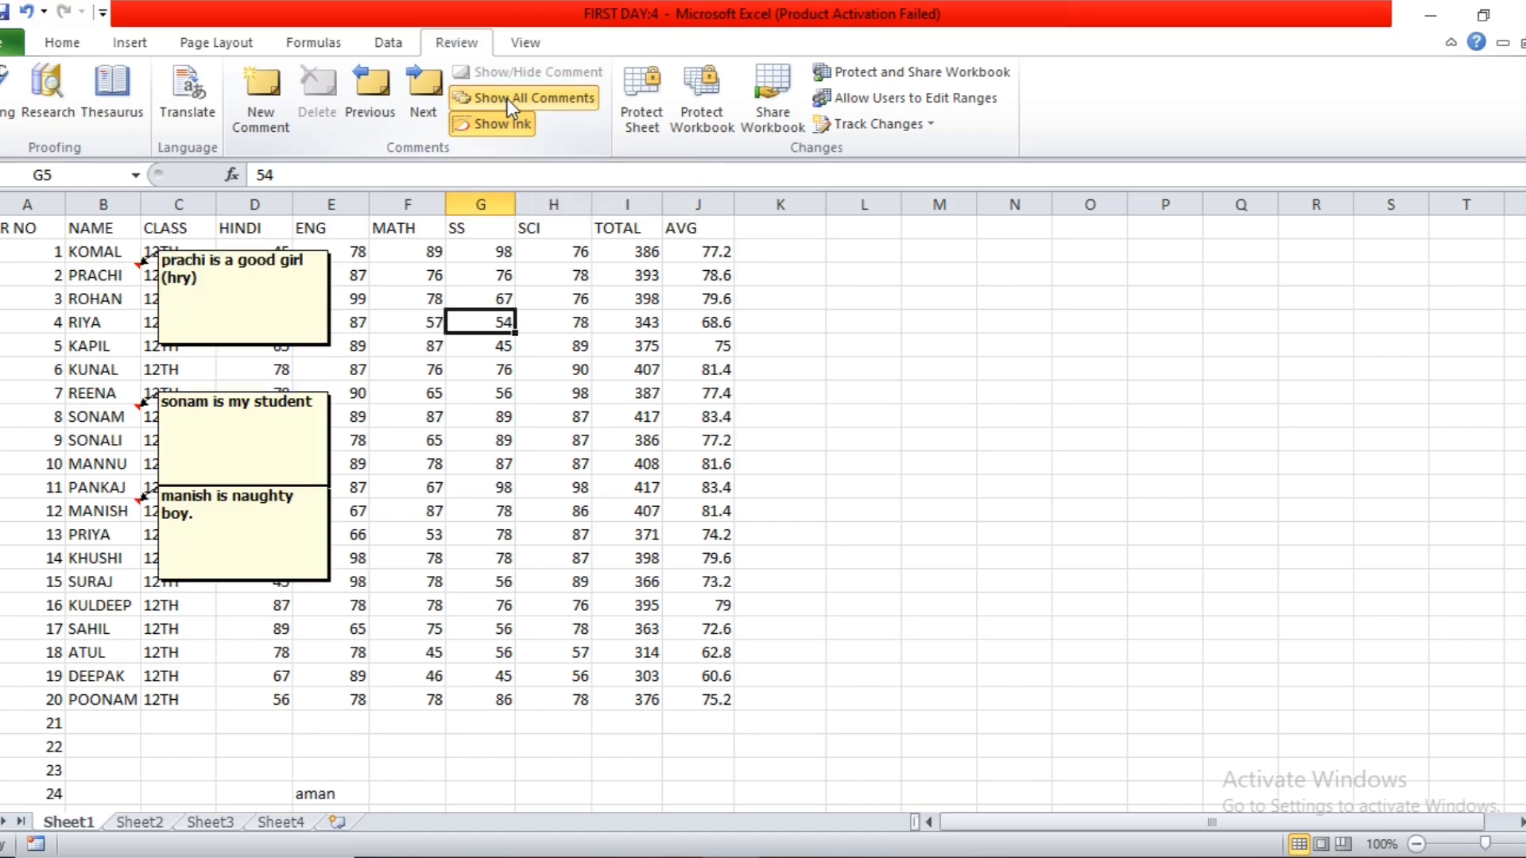
left_click(507, 98)
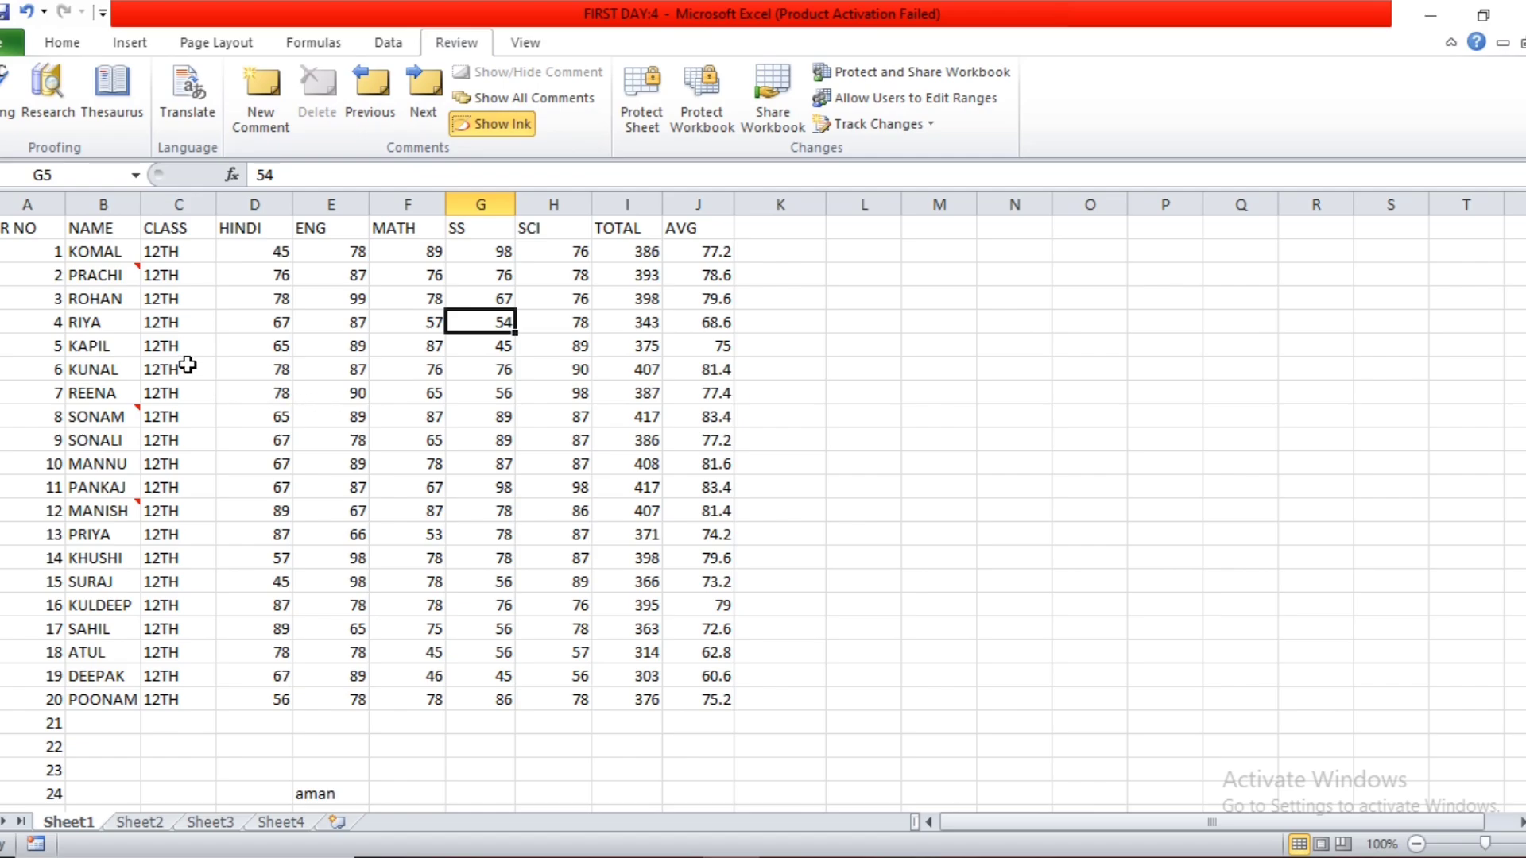
Select every cell that has a comment and clear the comments from those cells.
left_click(62, 42)
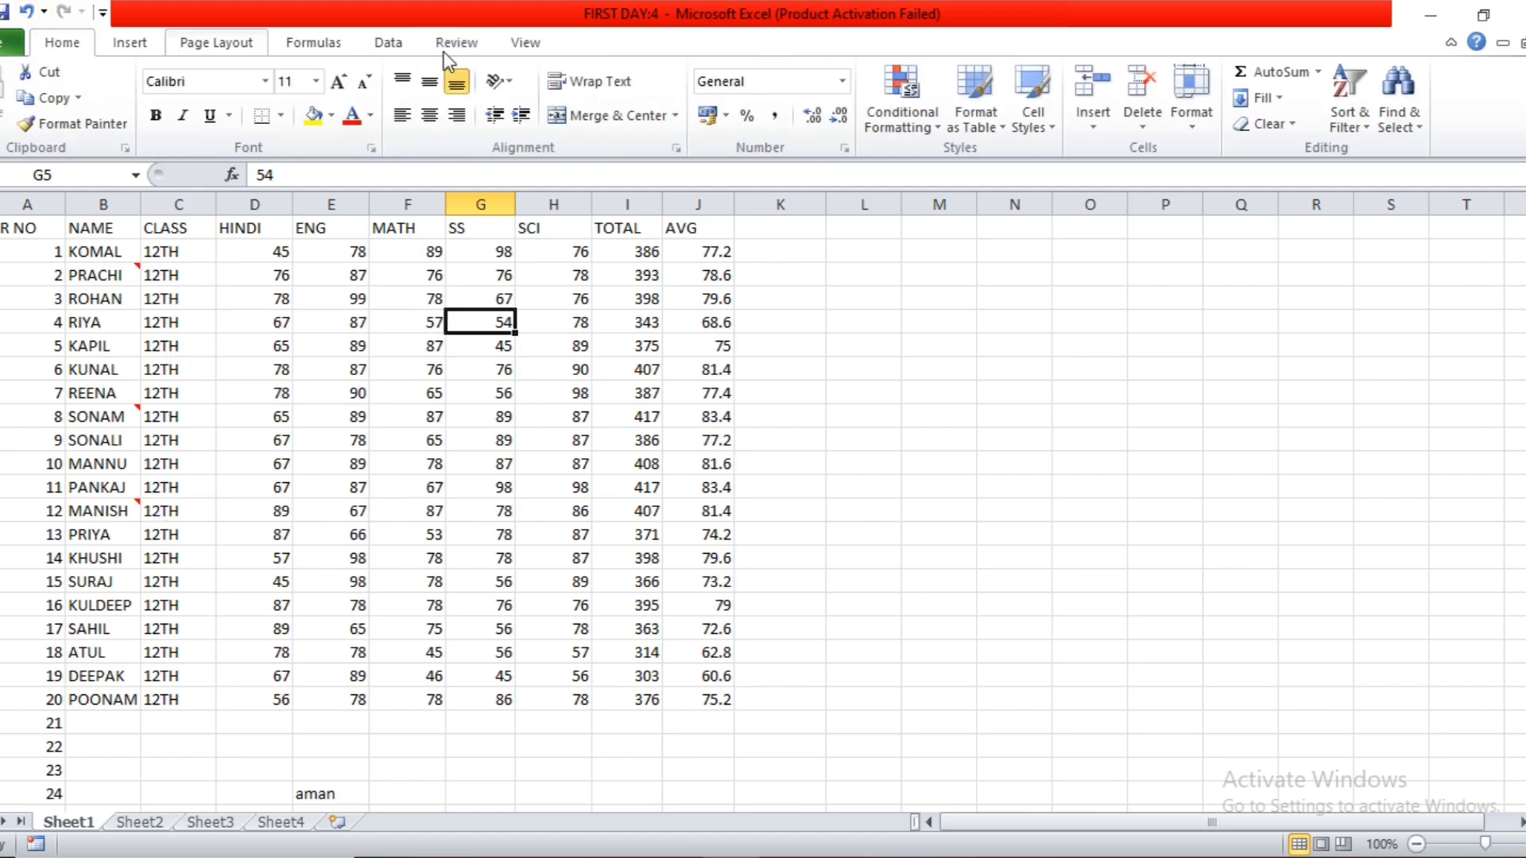
left_click(1400, 111)
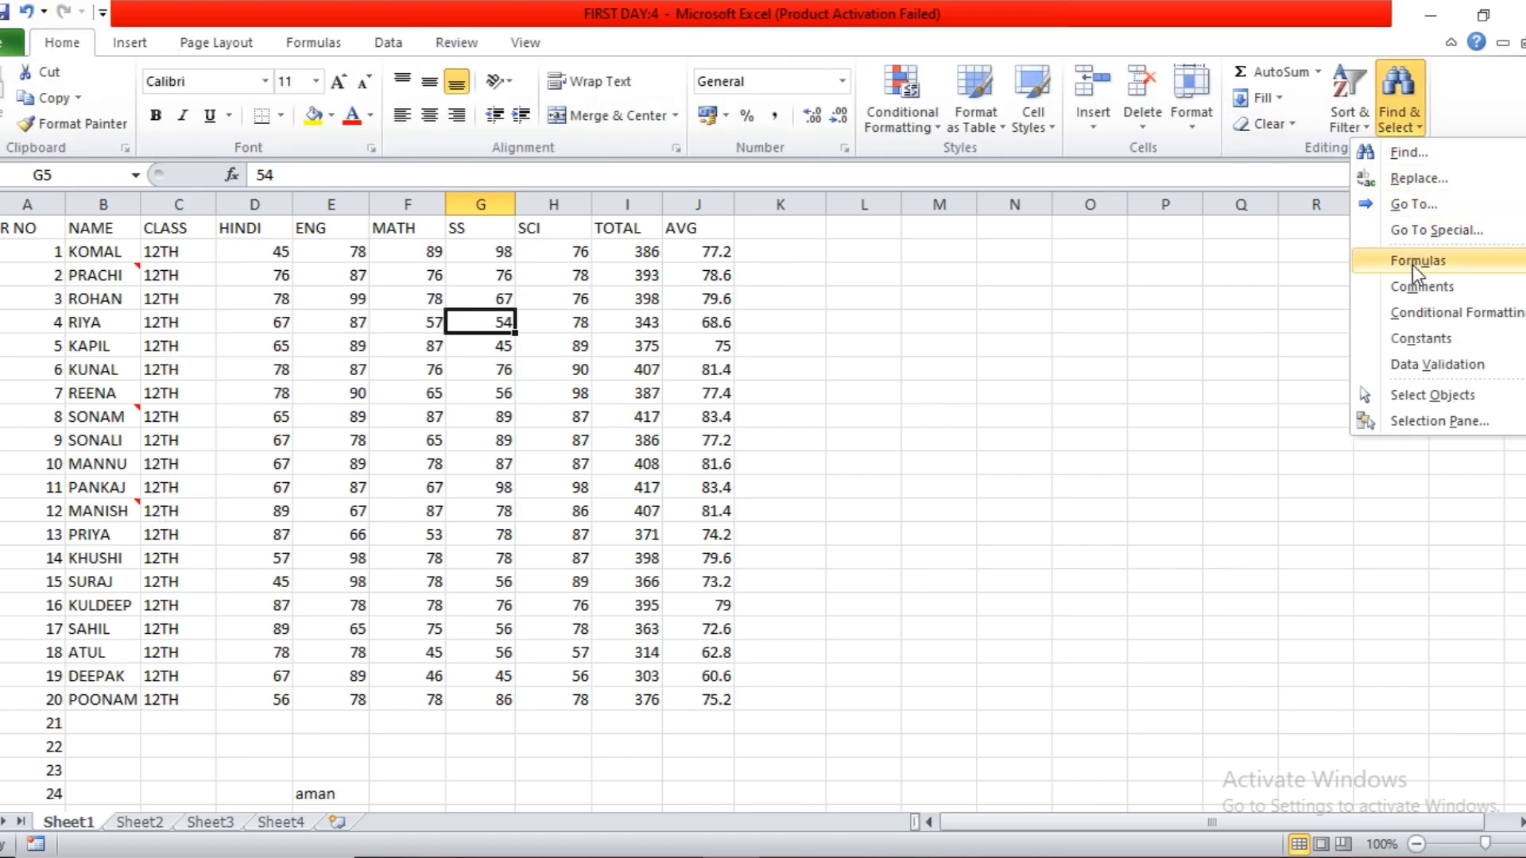
left_click(1415, 287)
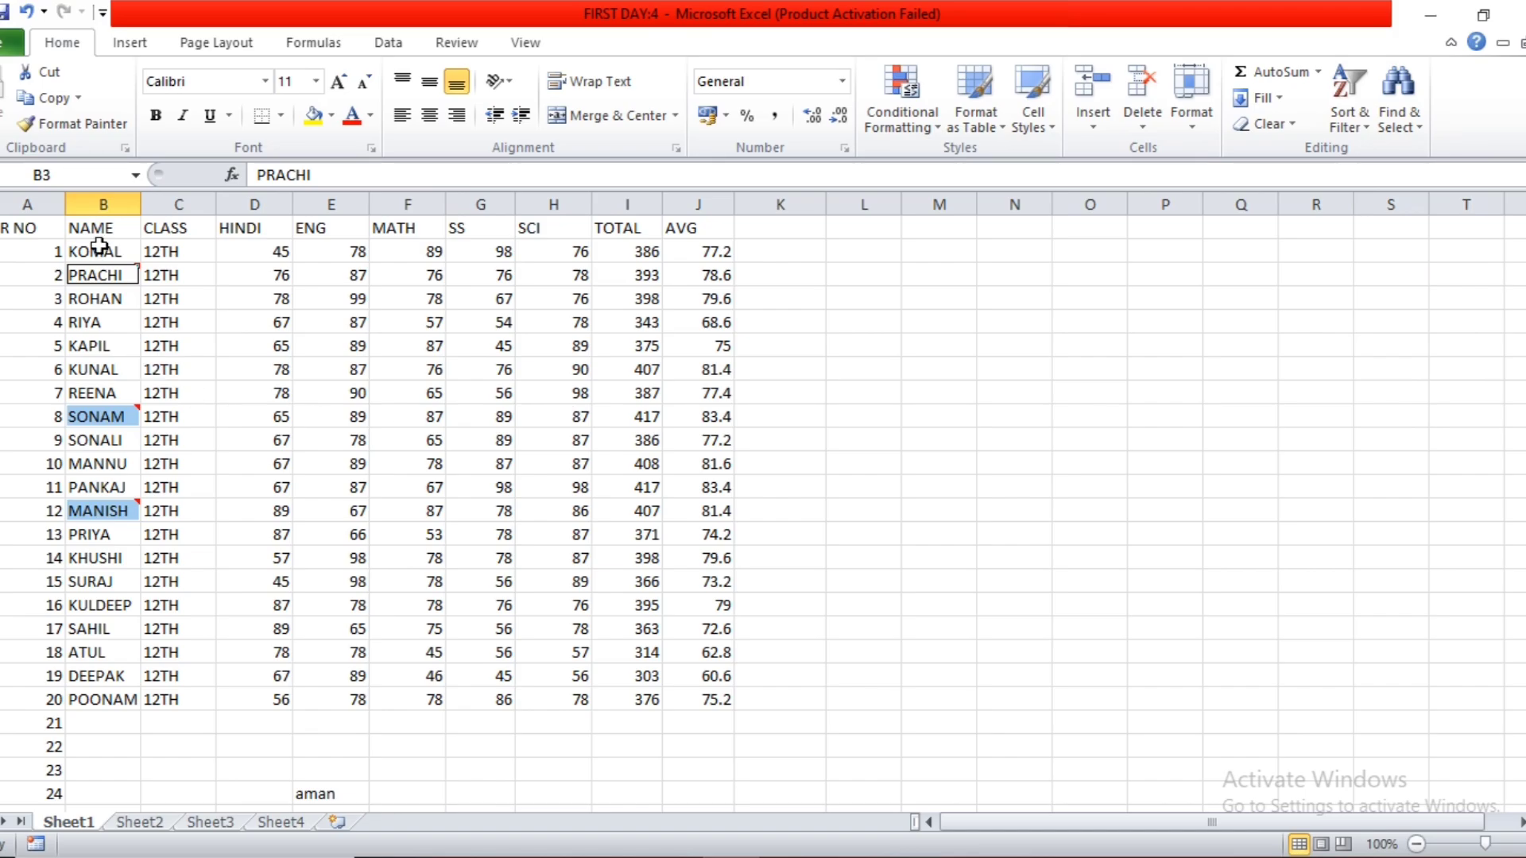
left_click(1247, 122)
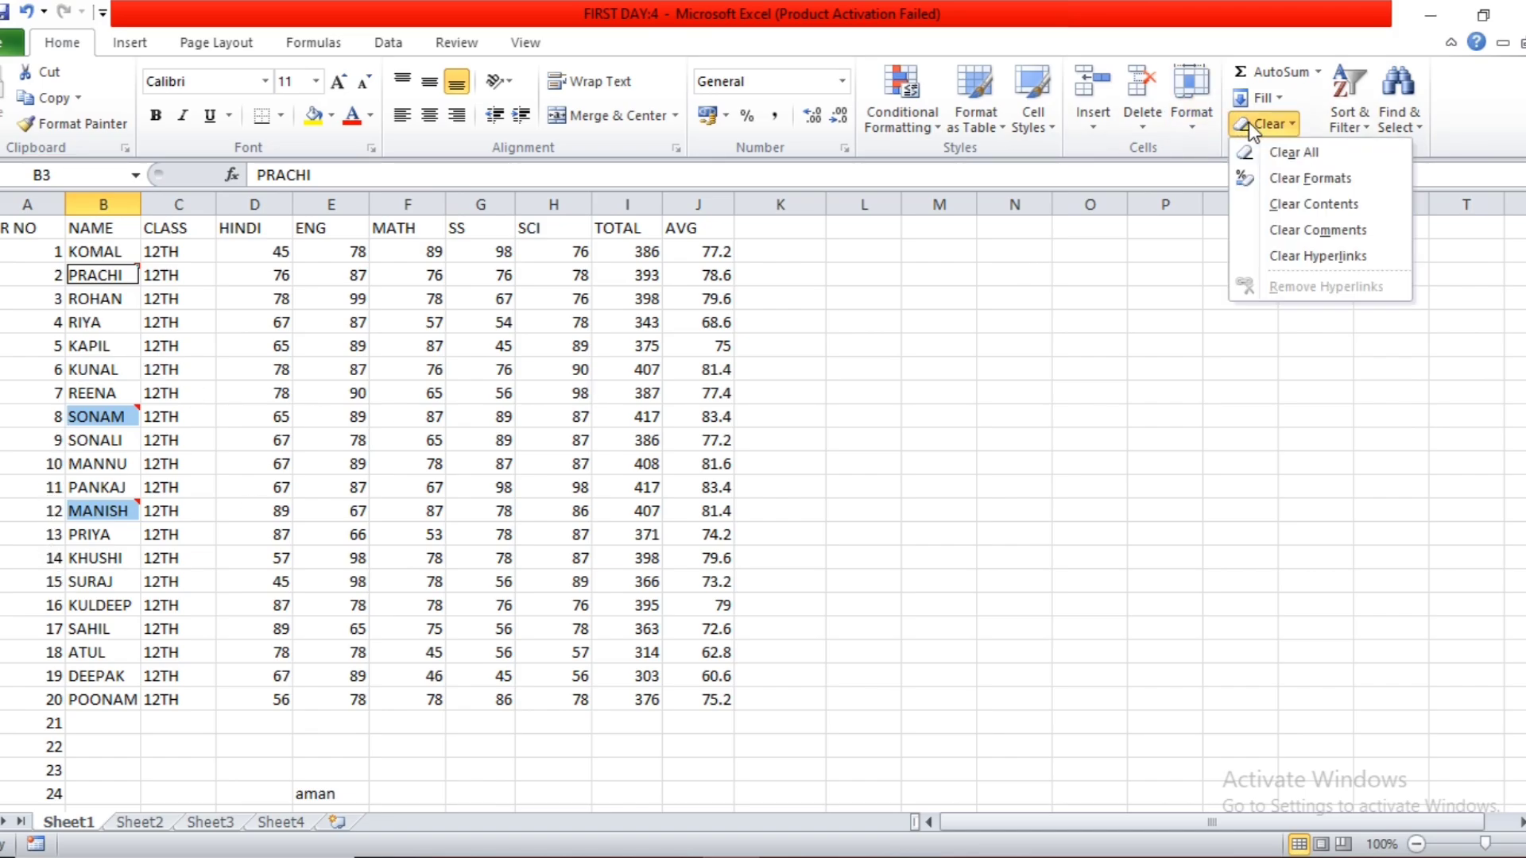
left_click(1286, 232)
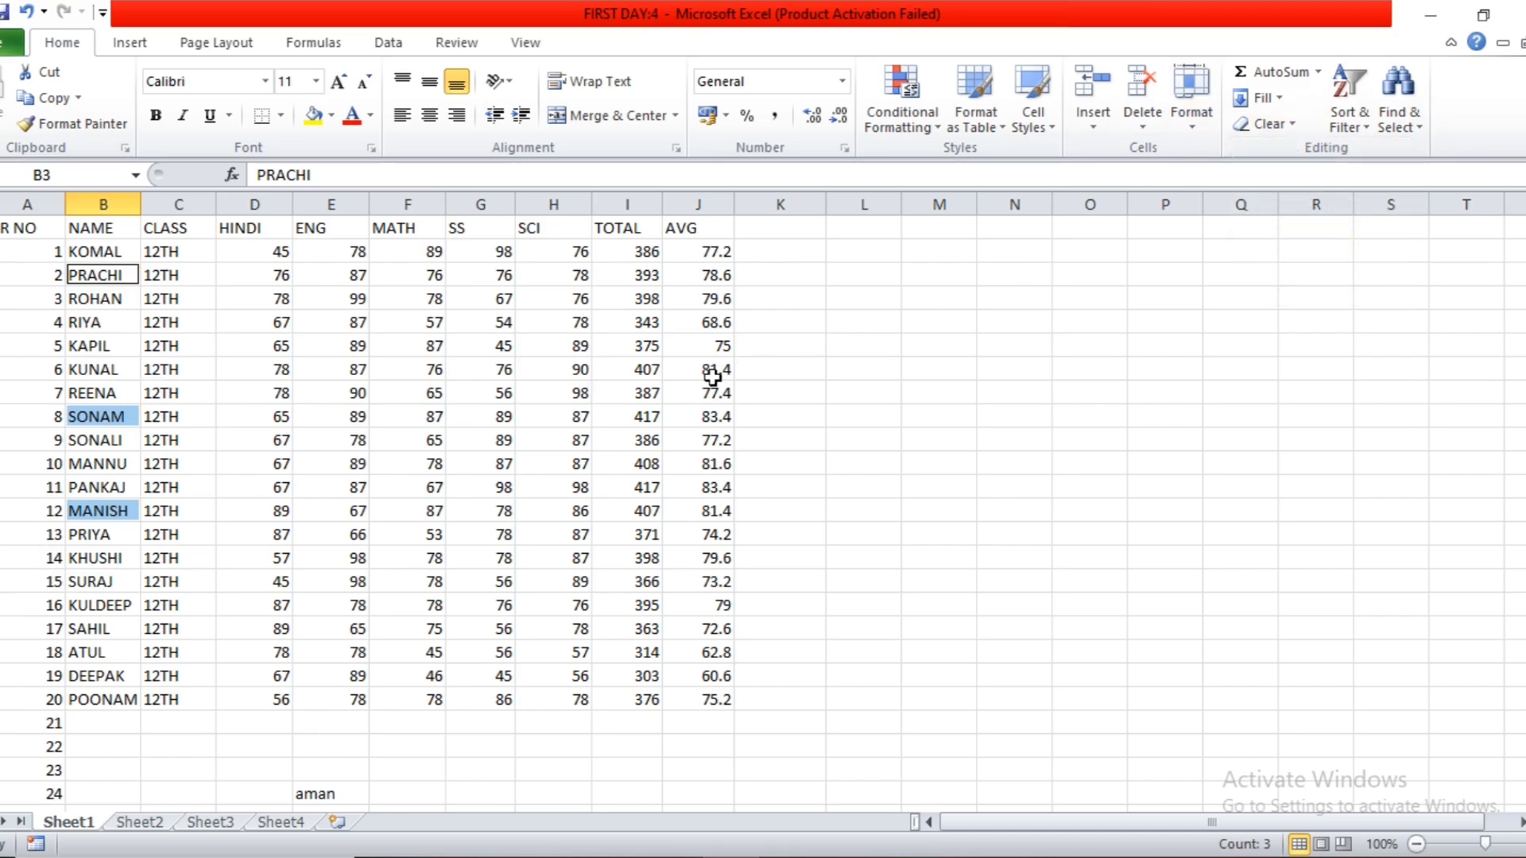
left_click(703, 372)
Customize the ribbon by adding the Pens tab from the All Tabs list under Ink Tools.
left_click(461, 49)
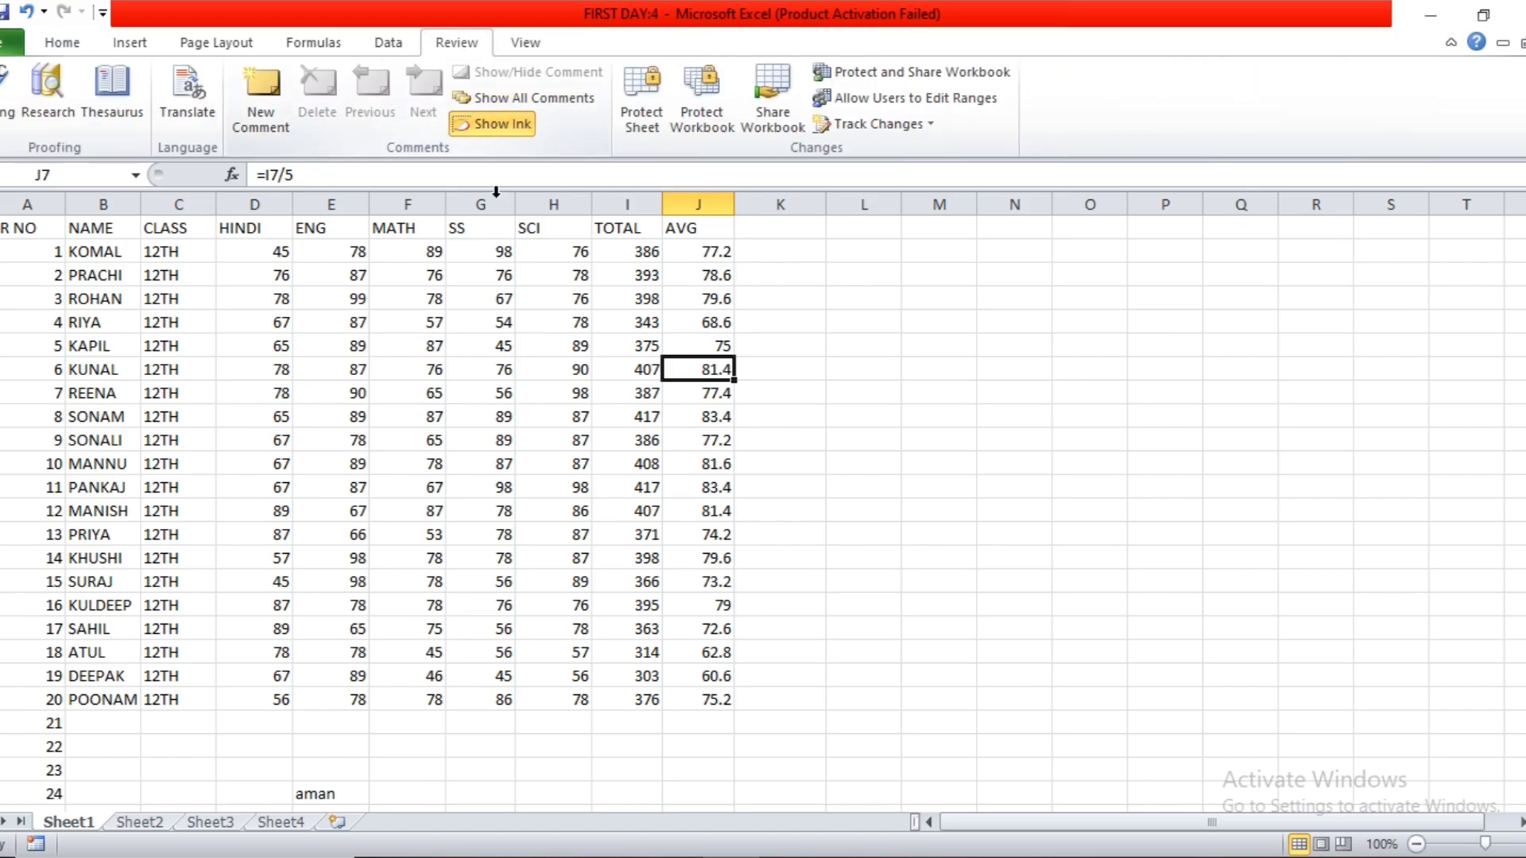
left_click(496, 276)
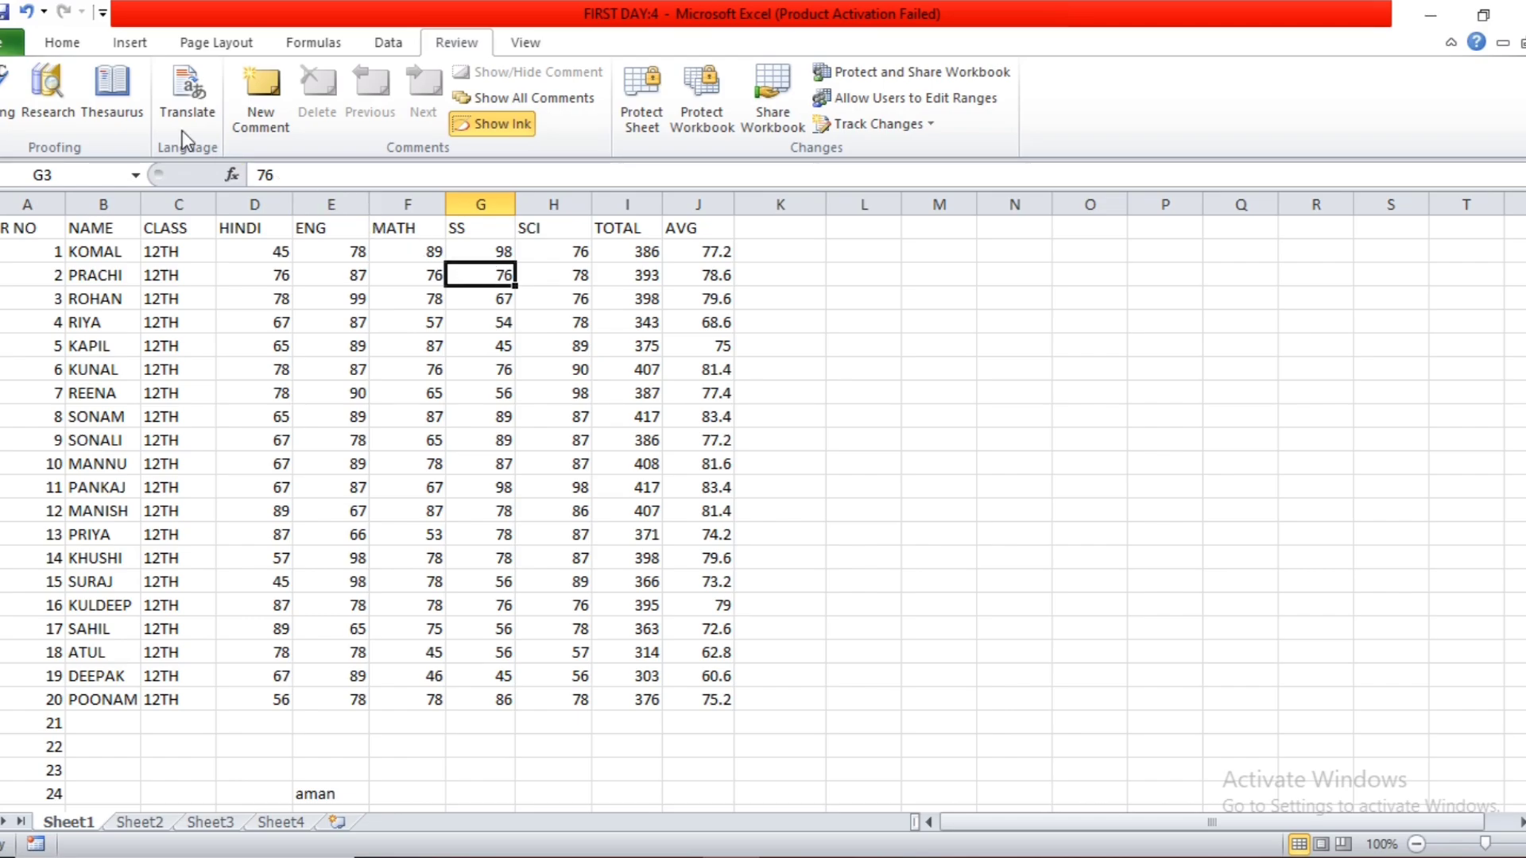
left_click(8, 44)
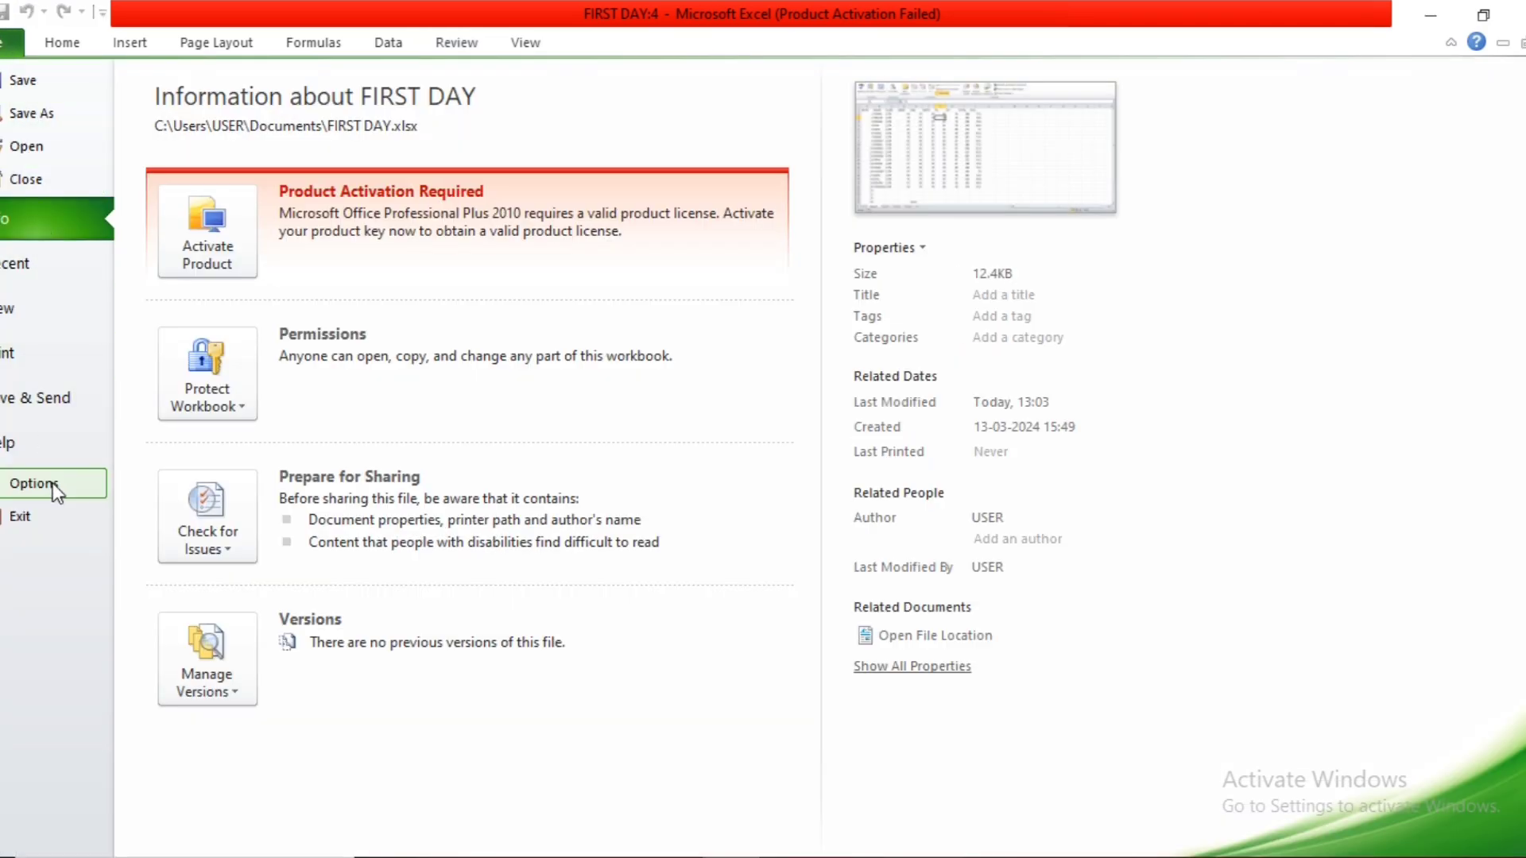
left_click(32, 483)
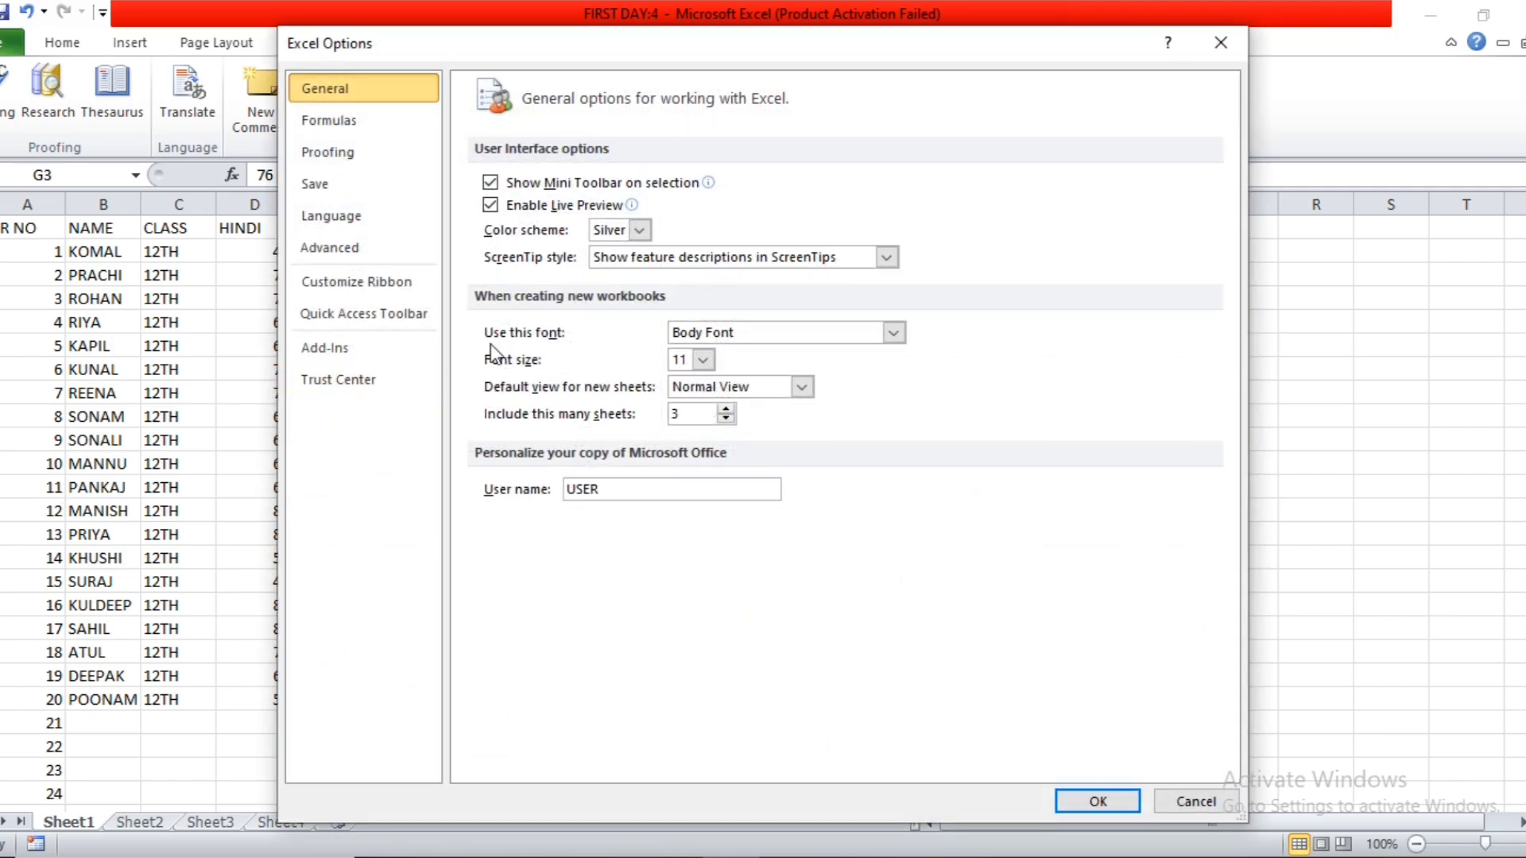
left_click(399, 282)
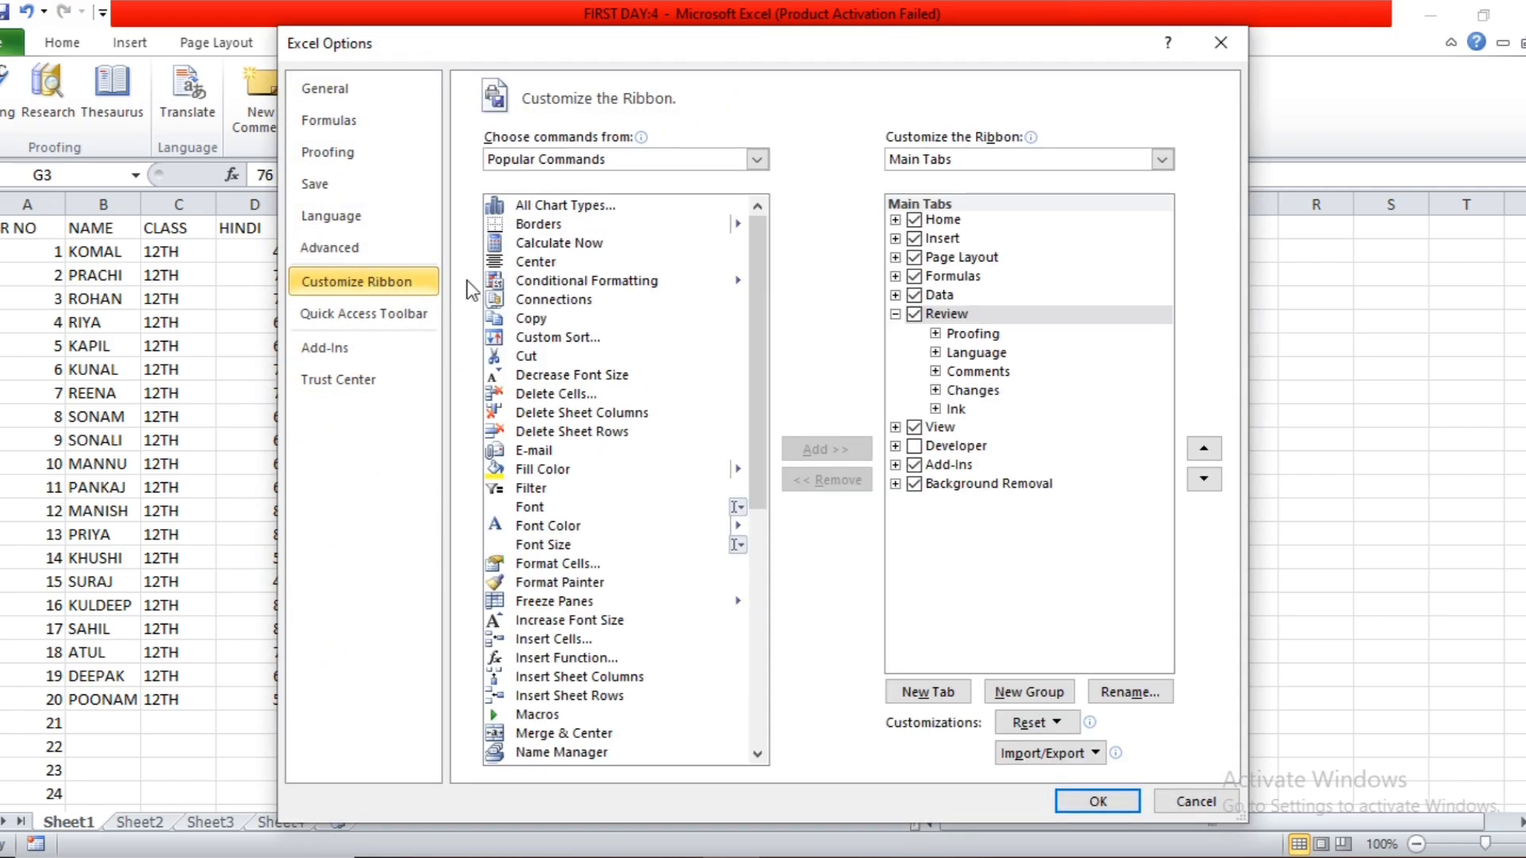
left_click(756, 159)
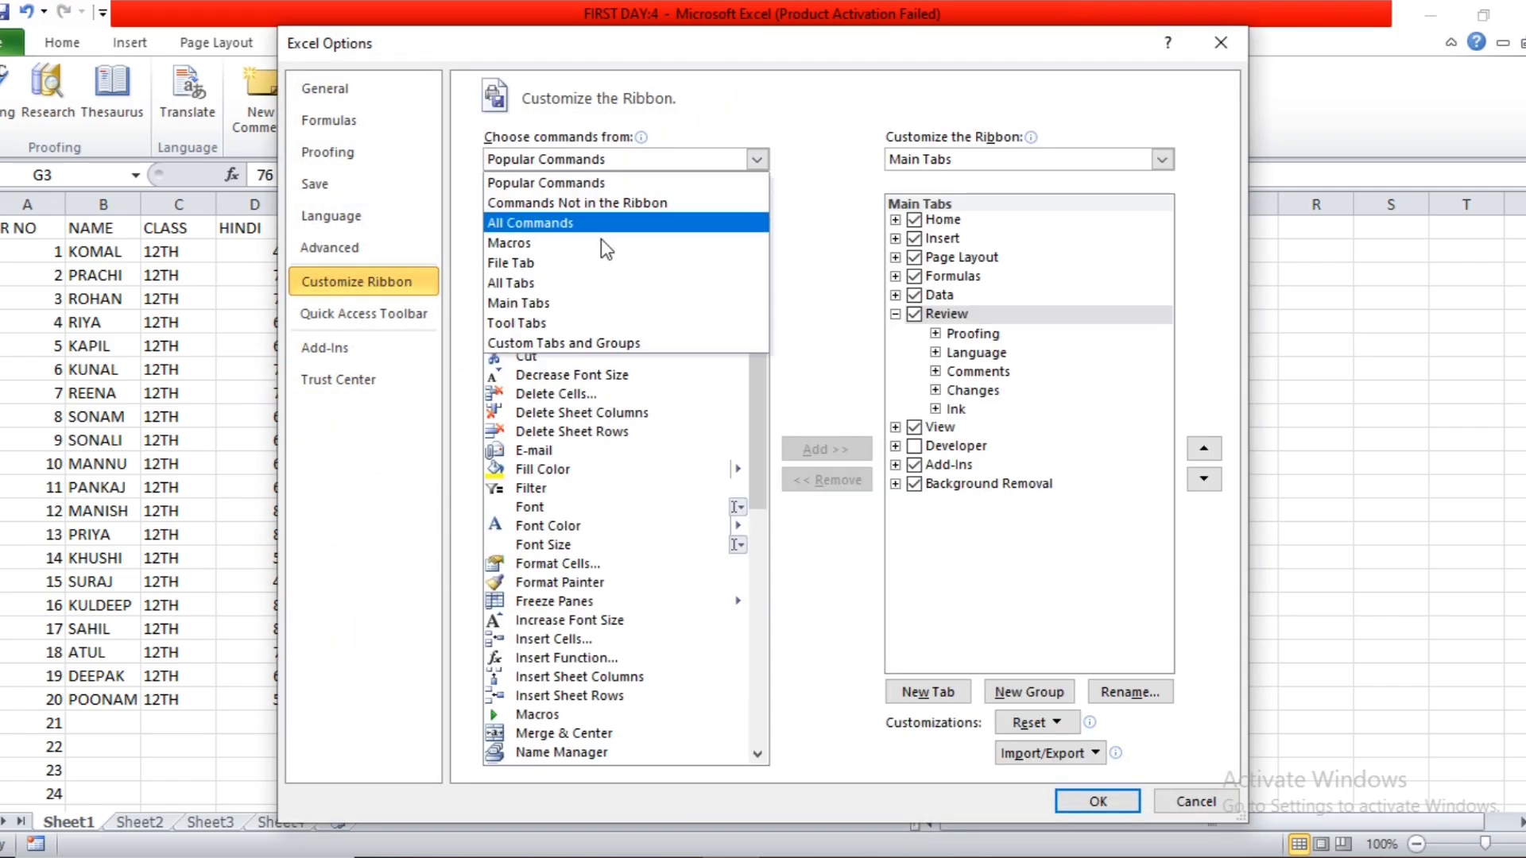
left_click(582, 283)
left_click_drag(756, 341, 752, 495)
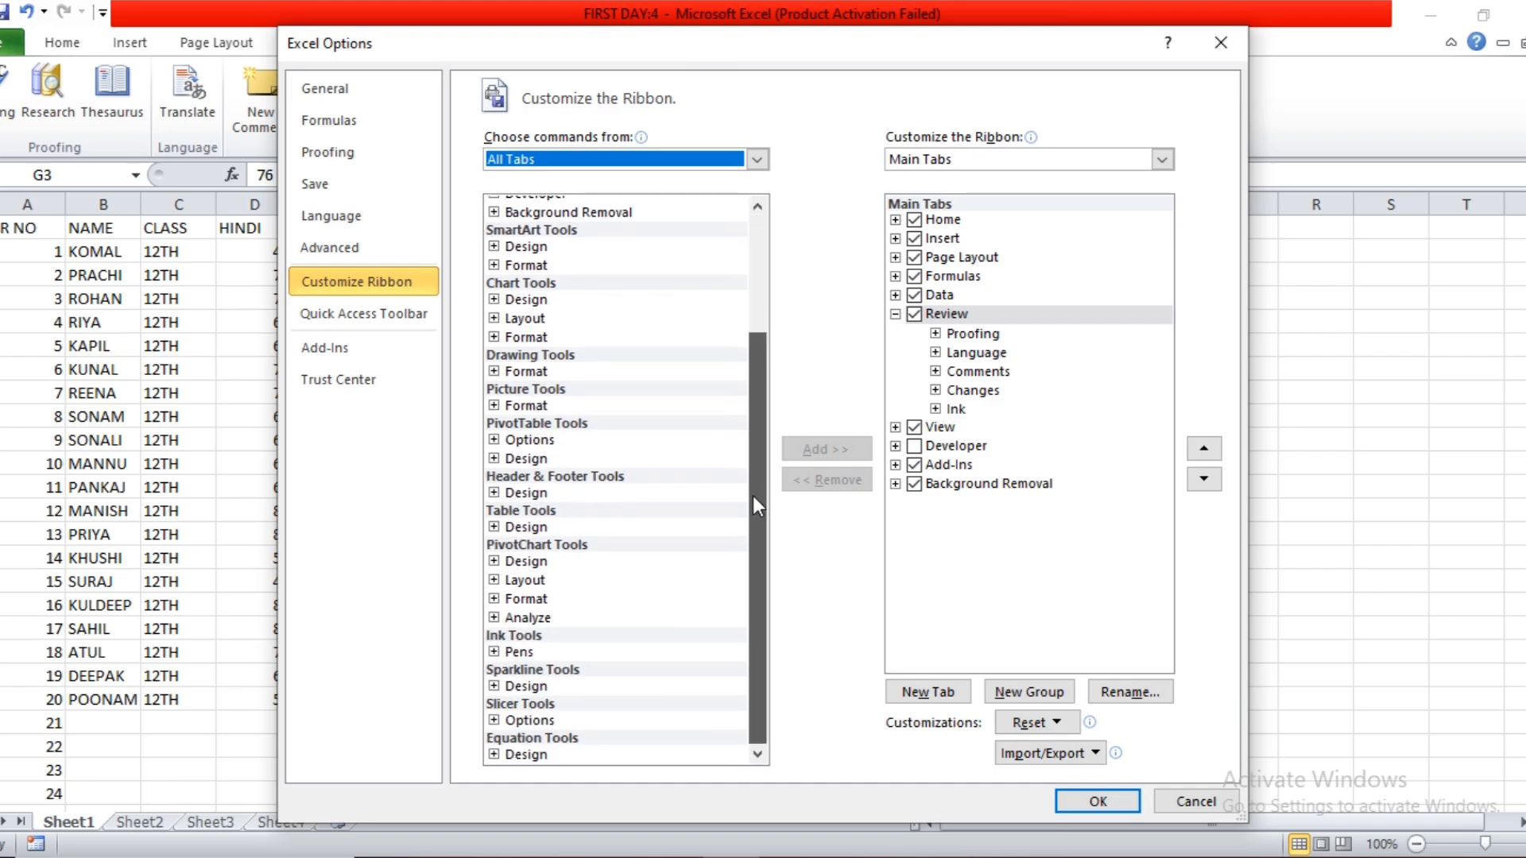
left_click(564, 651)
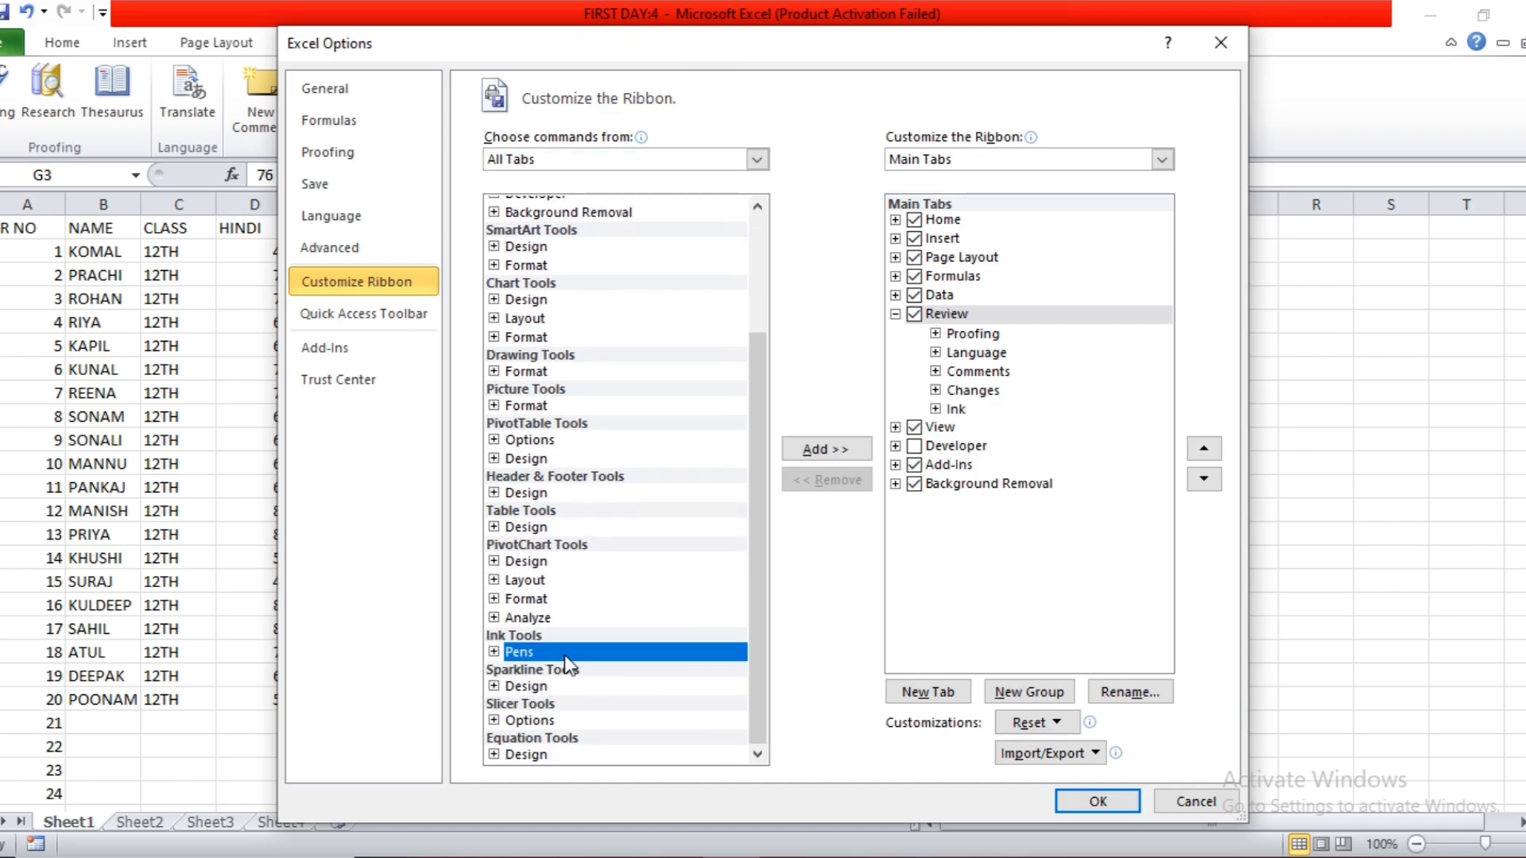
left_click(823, 450)
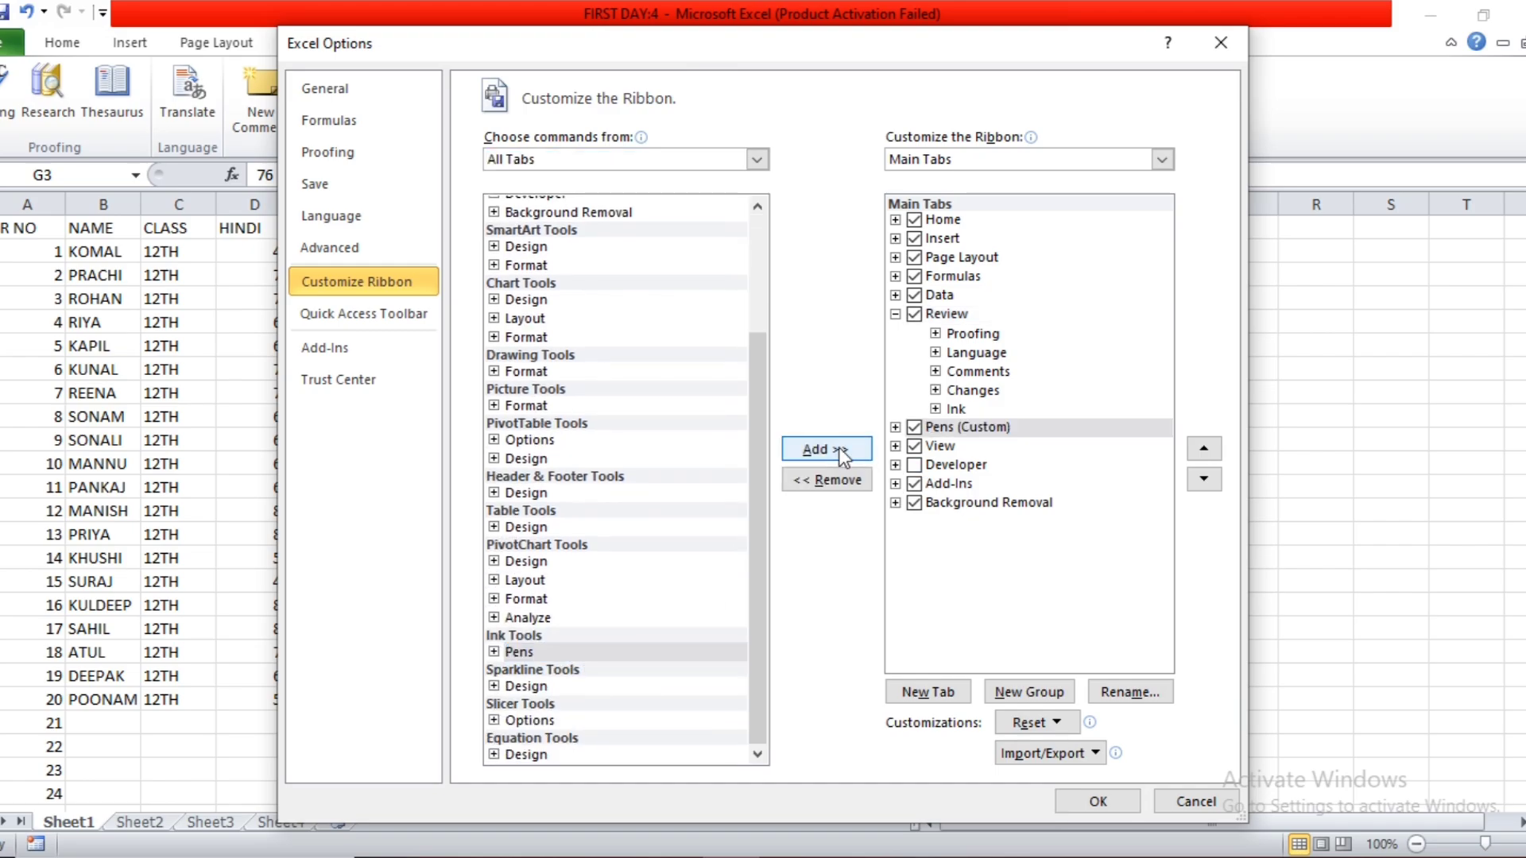
left_click(1098, 801)
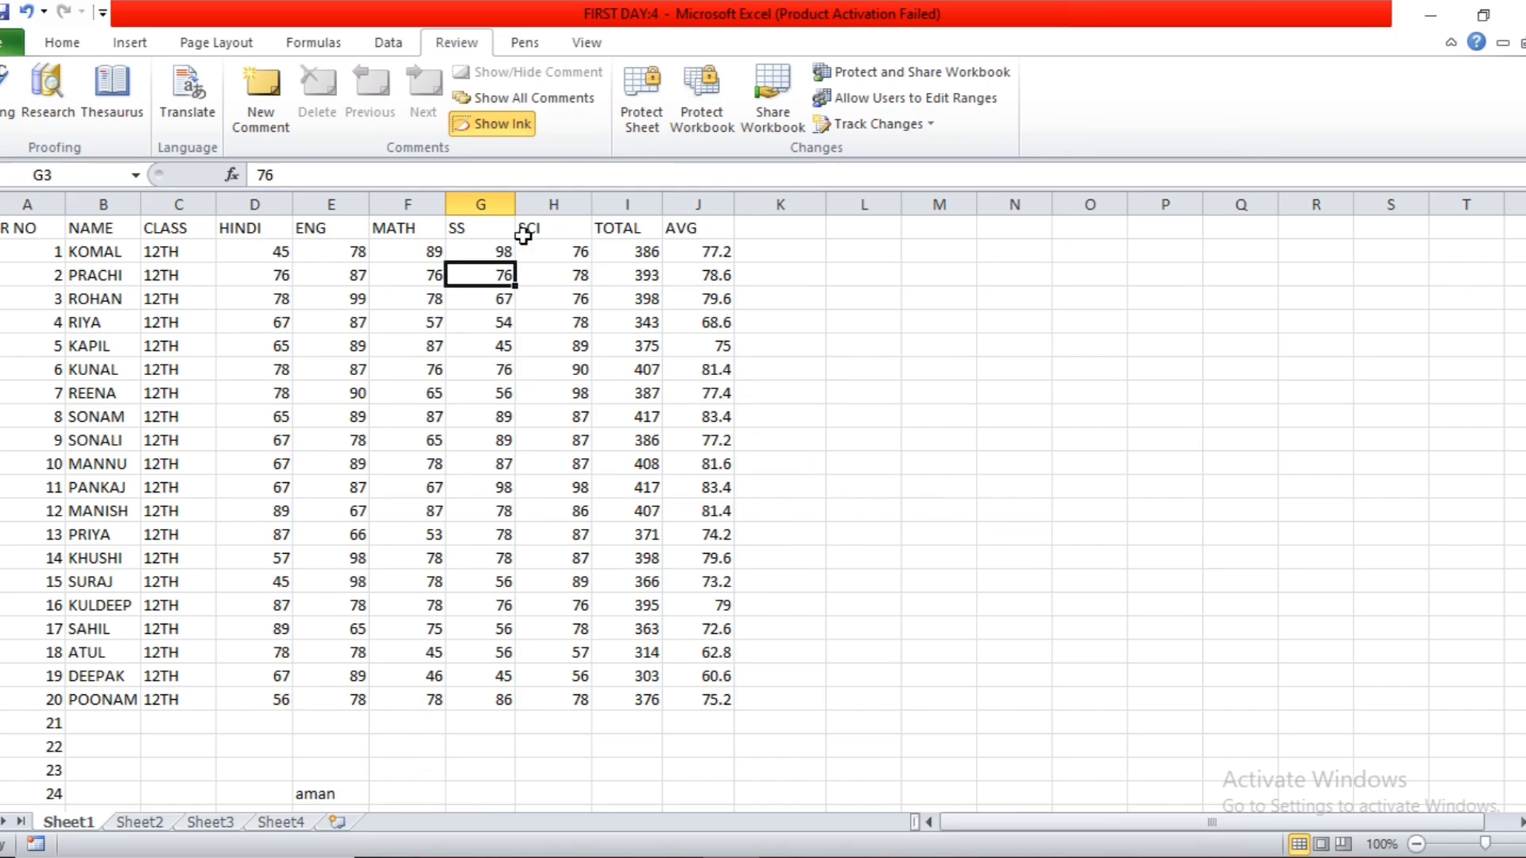
Mark the SS and SCI headers and the student names in B2 and B10 with the green highlighter.
left_click(512, 42)
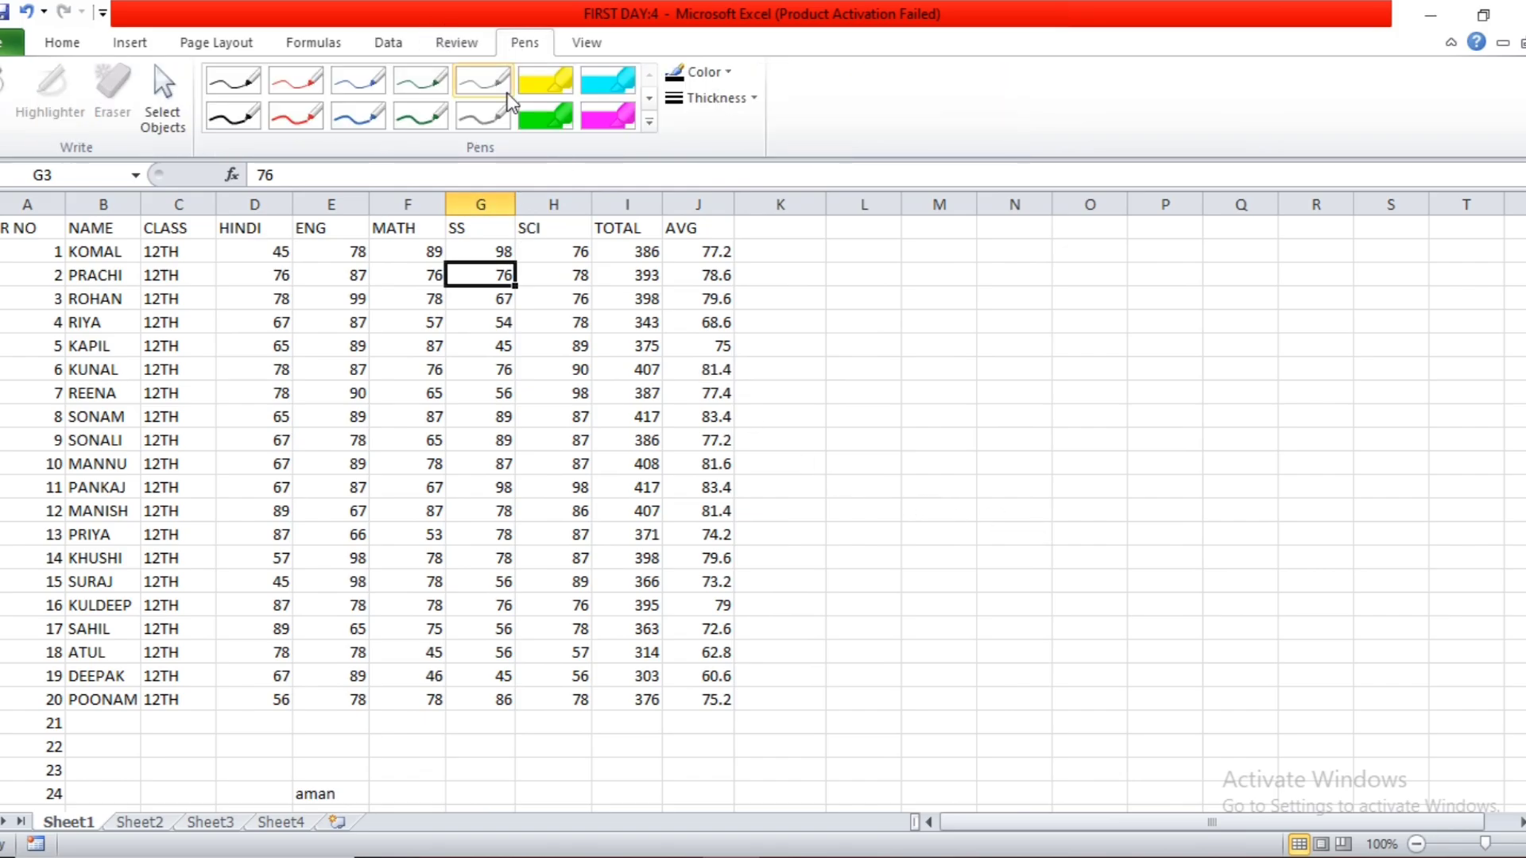
left_click(546, 115)
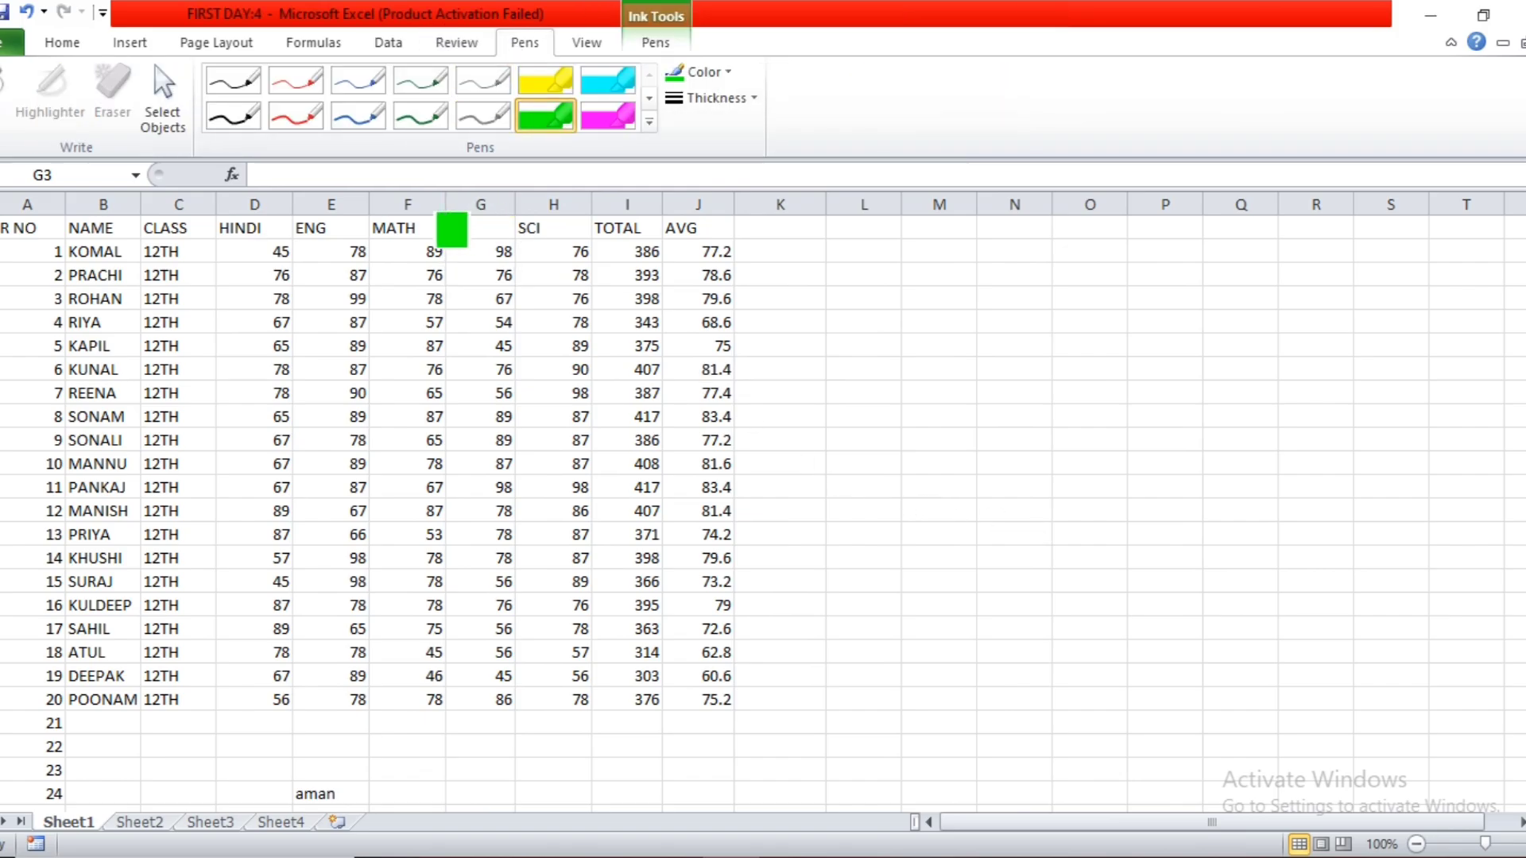
left_click_drag(449, 229, 528, 229)
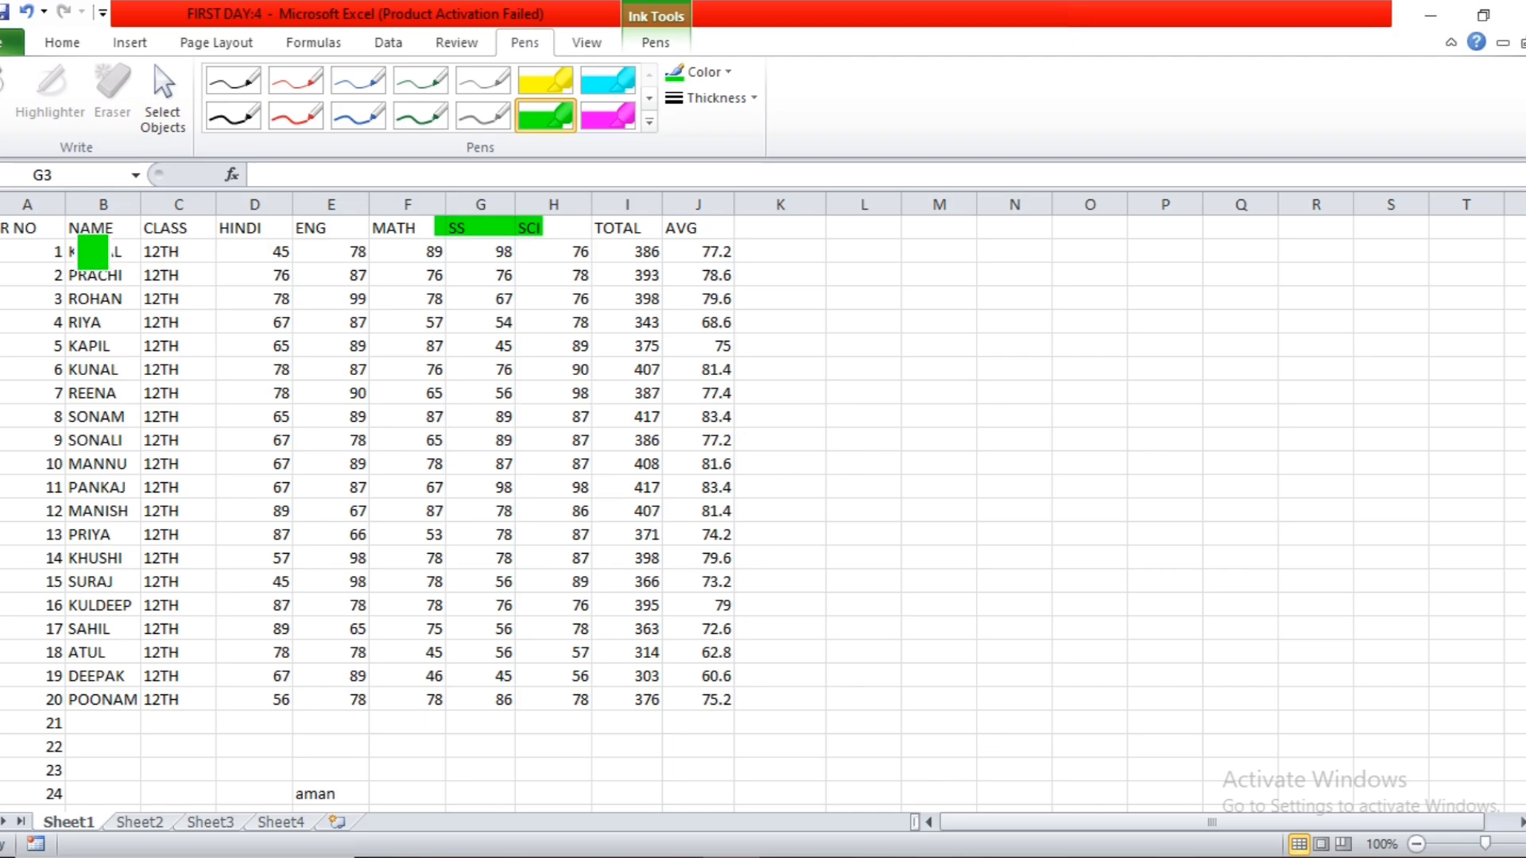
left_click_drag(86, 250, 115, 253)
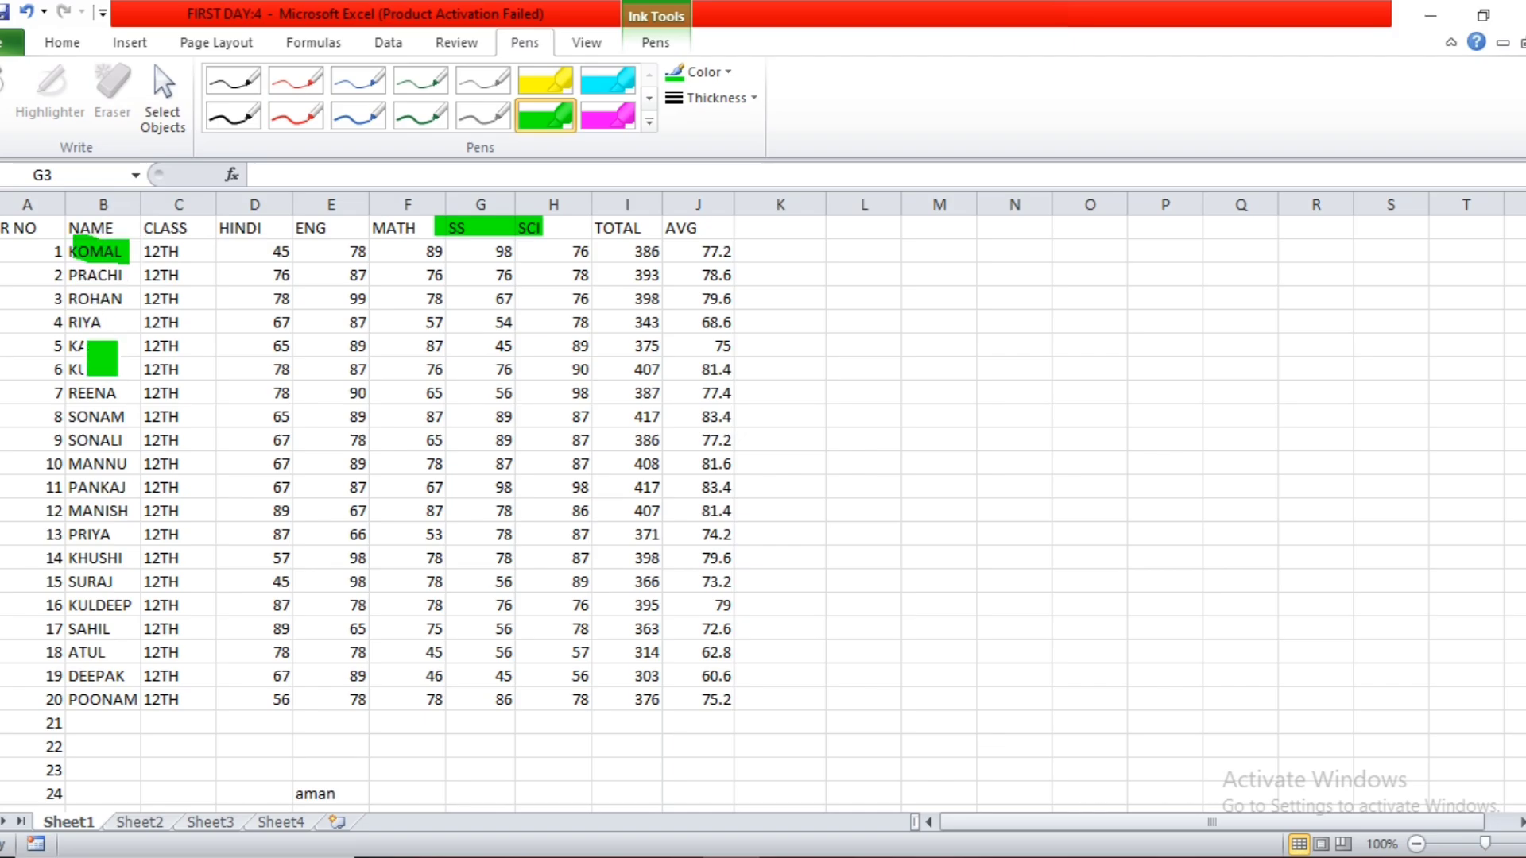
left_click_drag(82, 439, 122, 439)
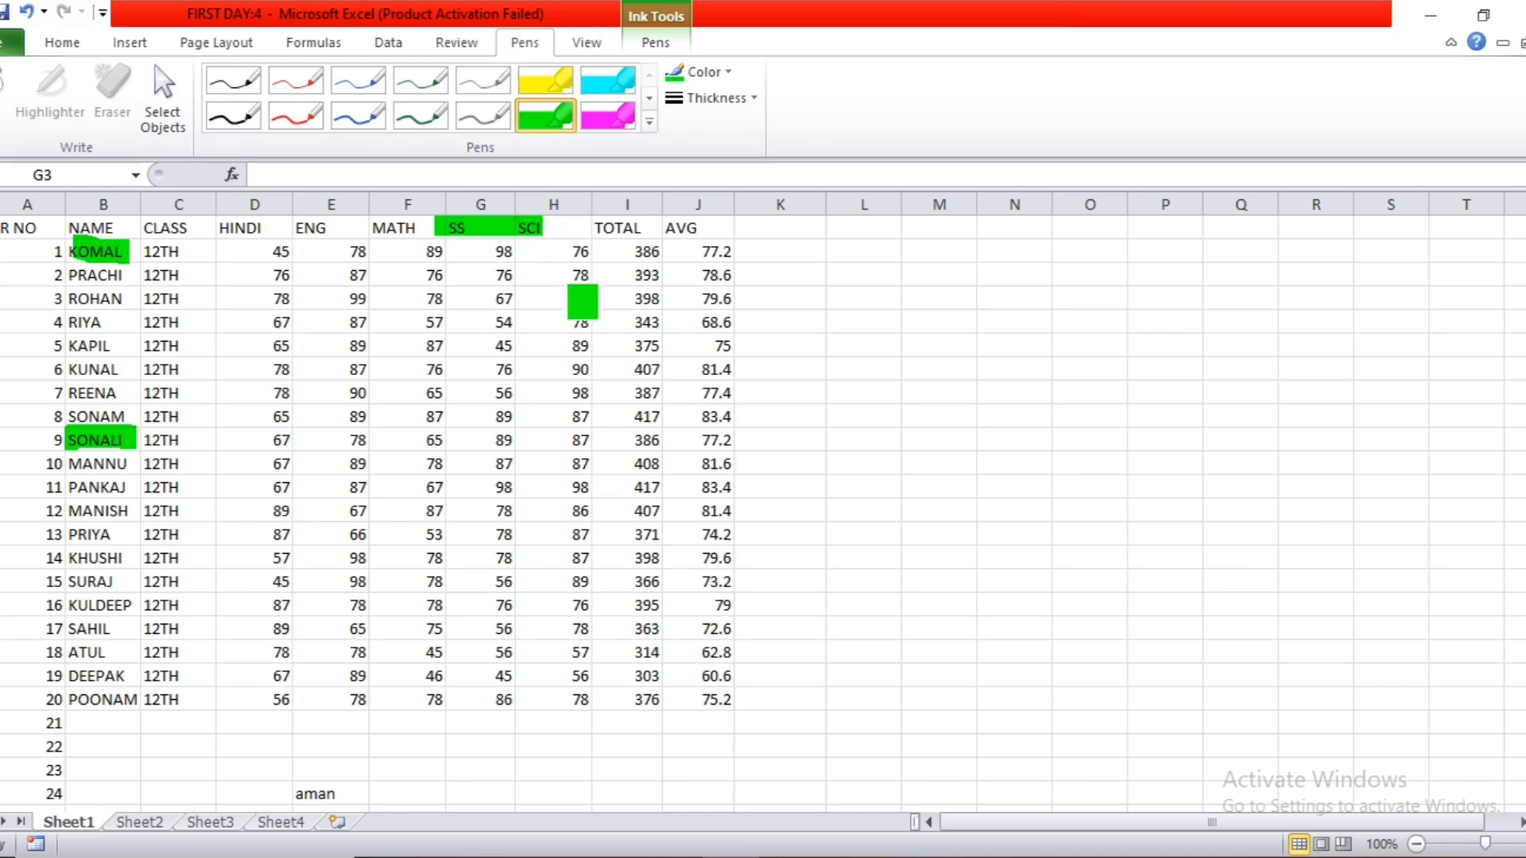
Return to the review tools and select the green ink highlight over the SS and SCI headers.
left_click(586, 44)
left_click(525, 44)
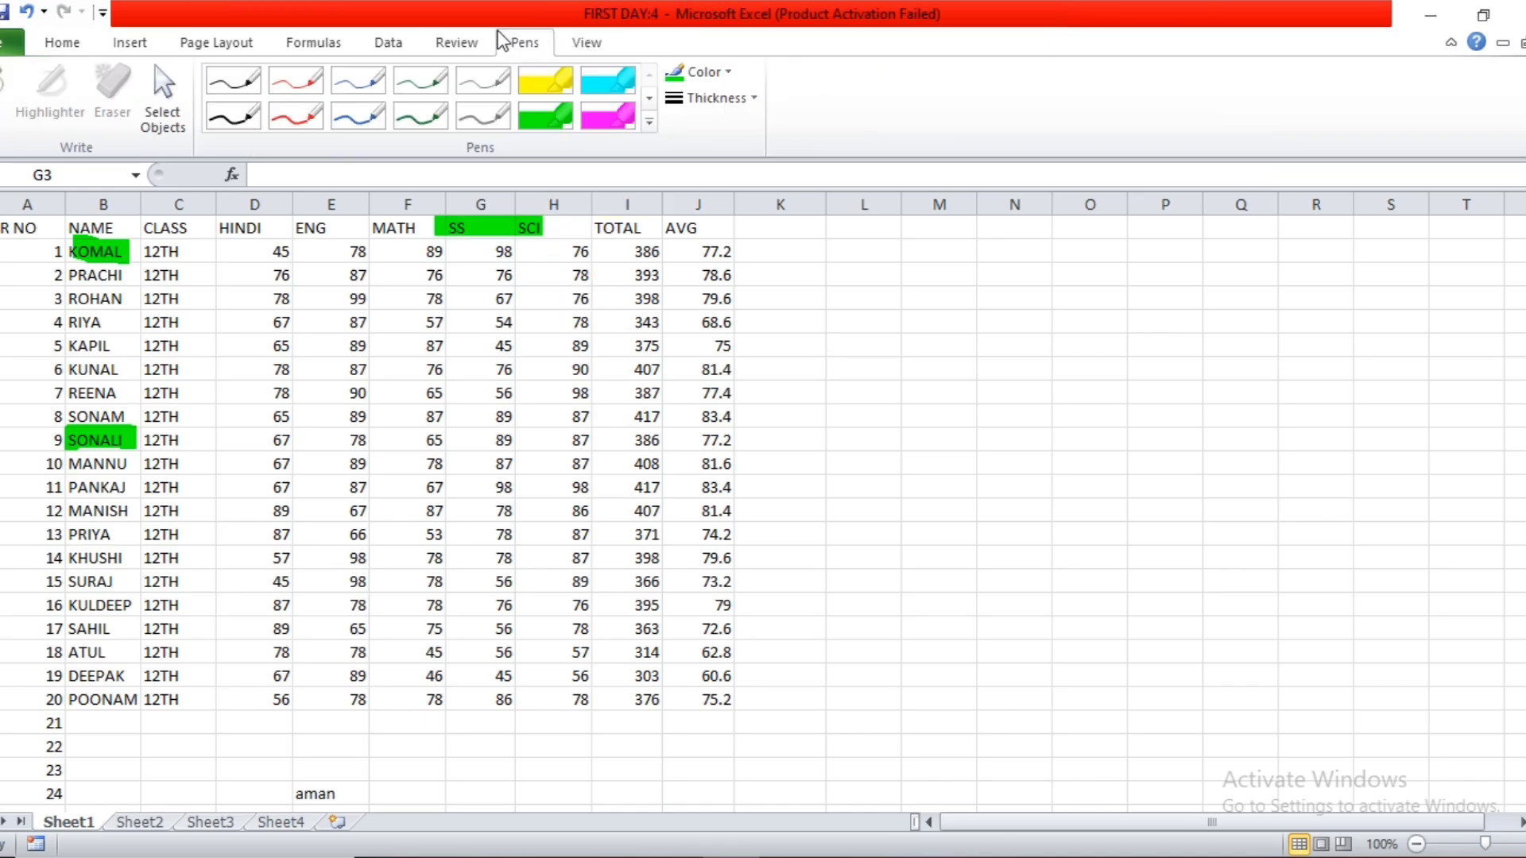
left_click(459, 44)
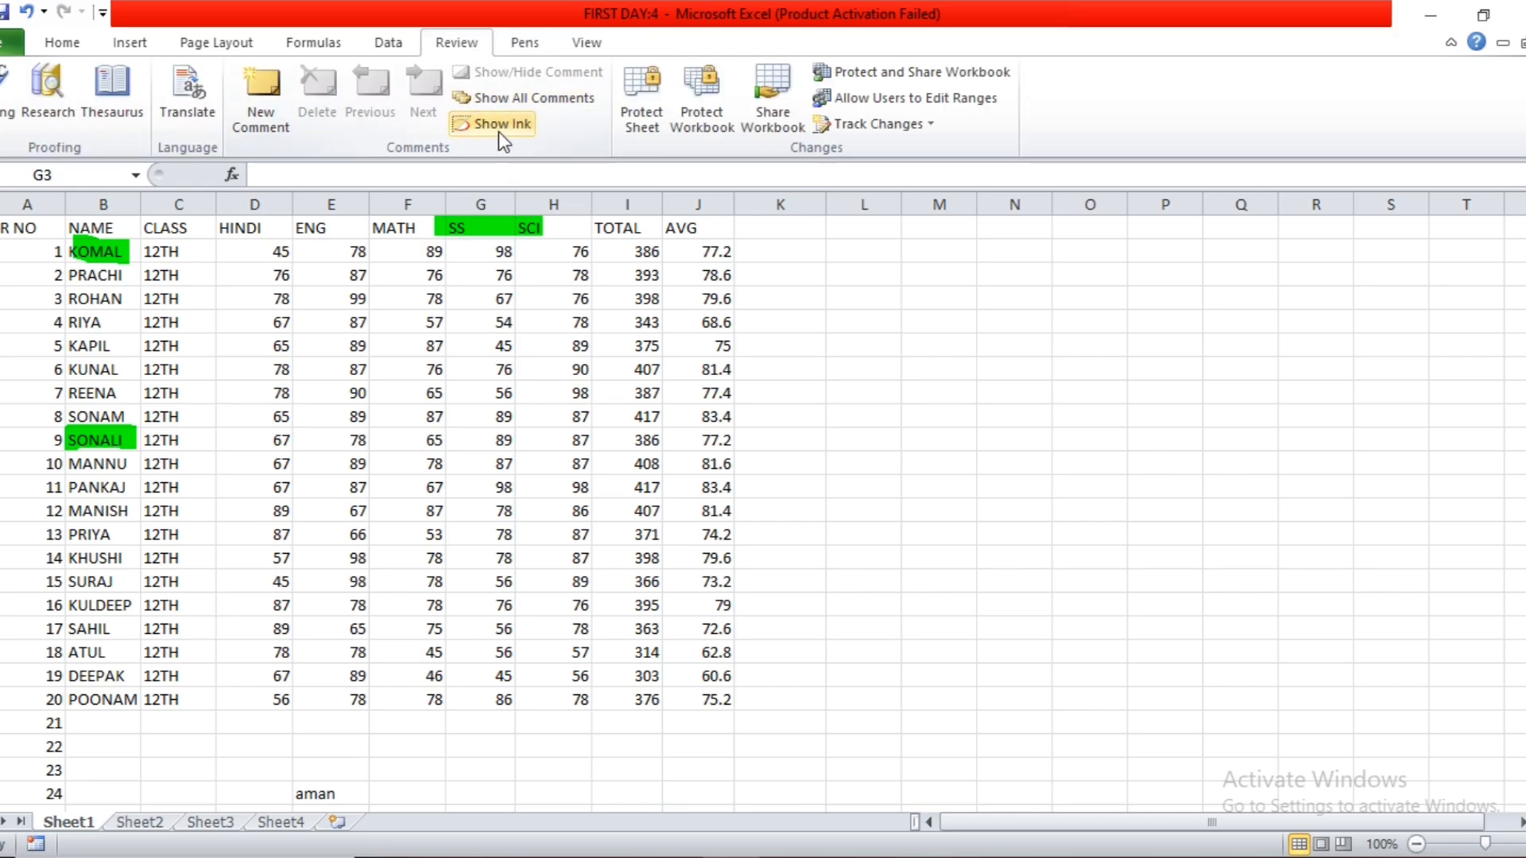
left_click(499, 130)
left_click(526, 233)
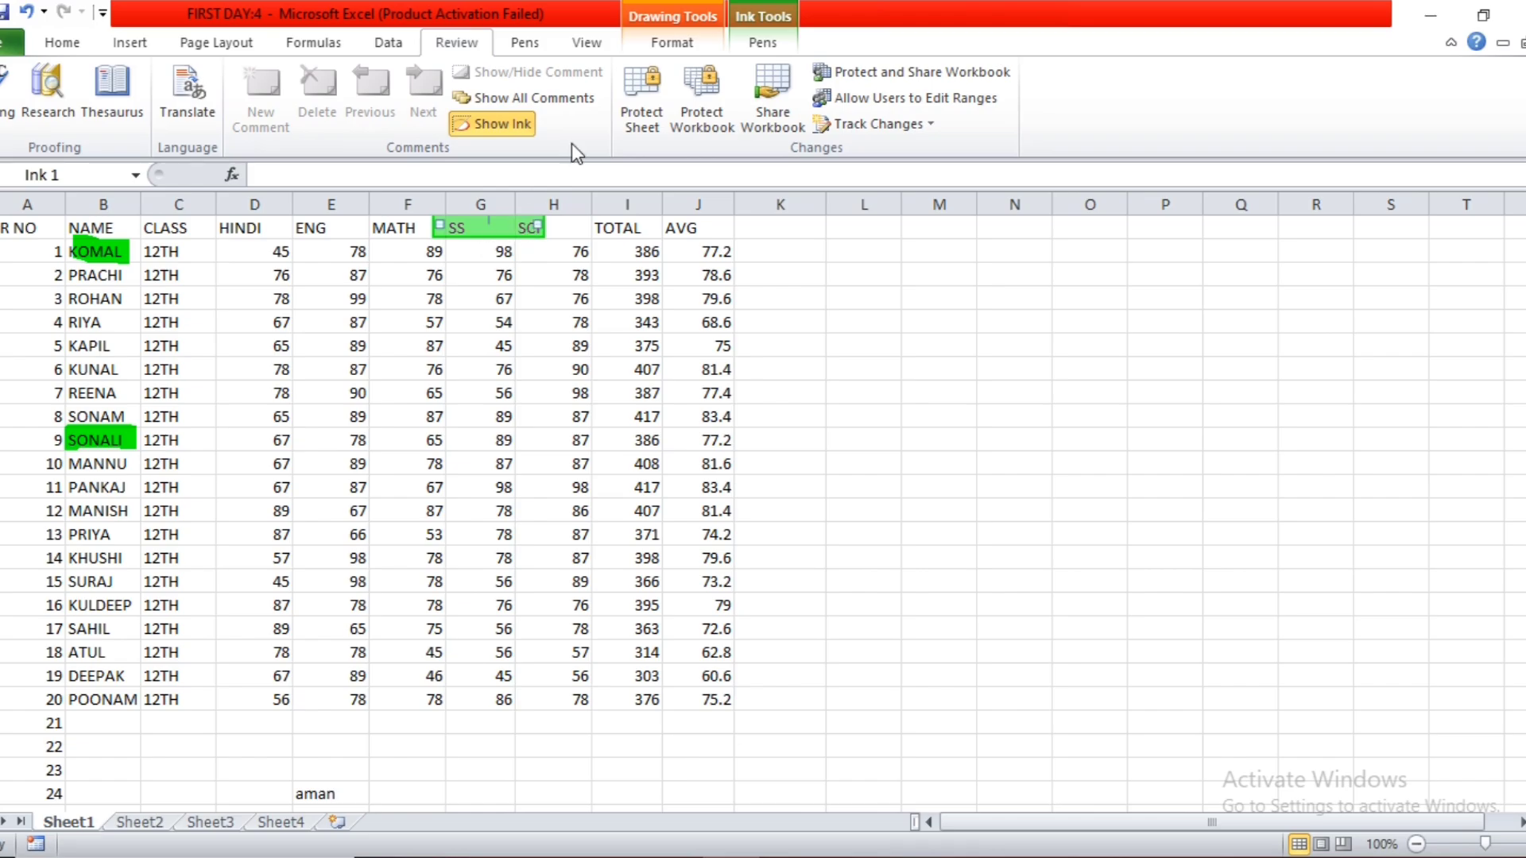
left_click(777, 41)
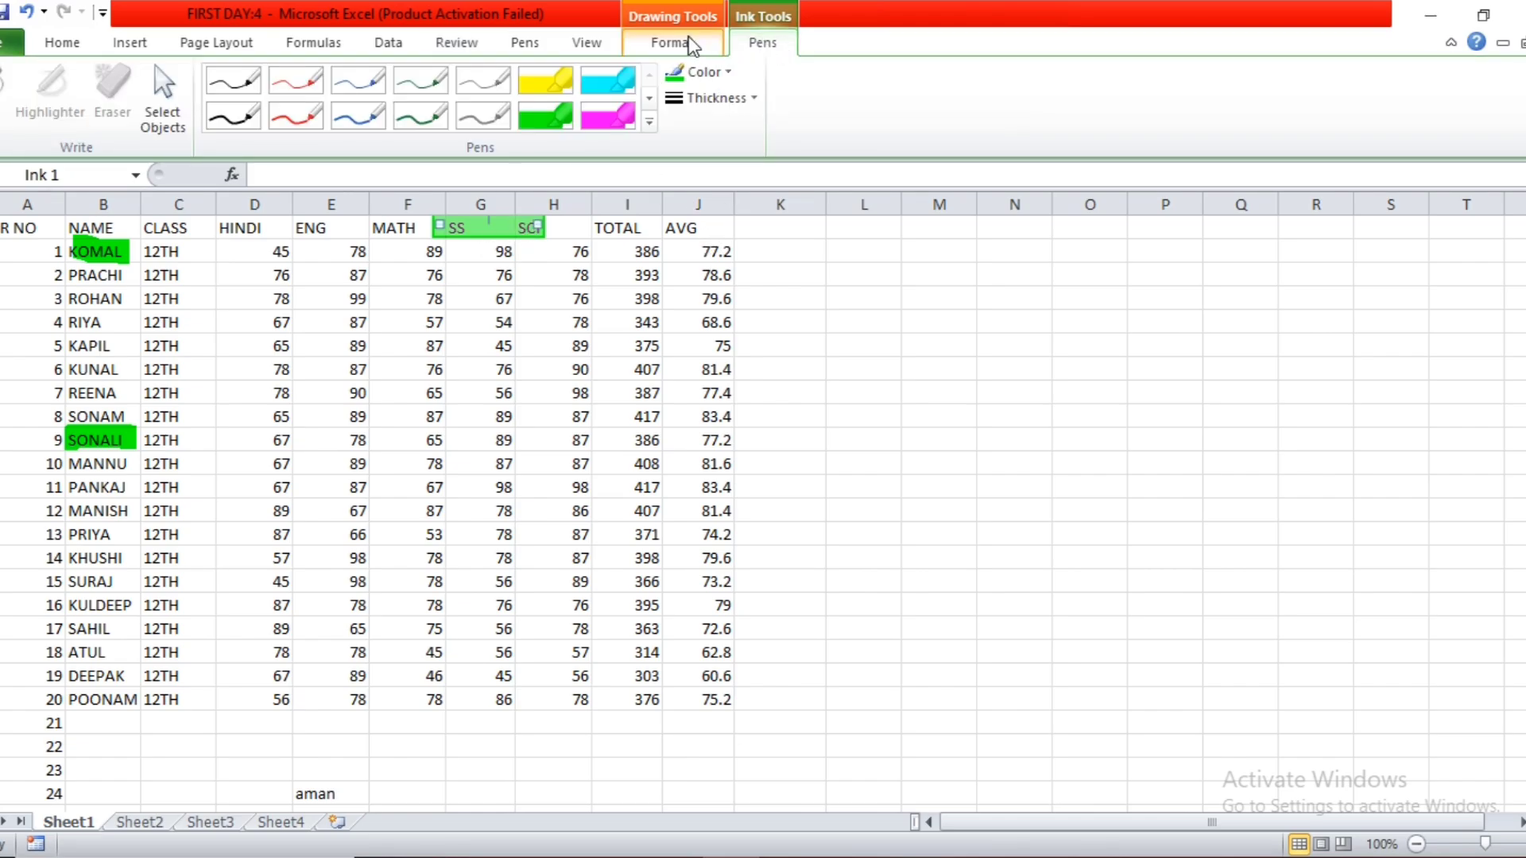
left_click(688, 40)
left_click(759, 42)
left_click(647, 310)
left_click(469, 46)
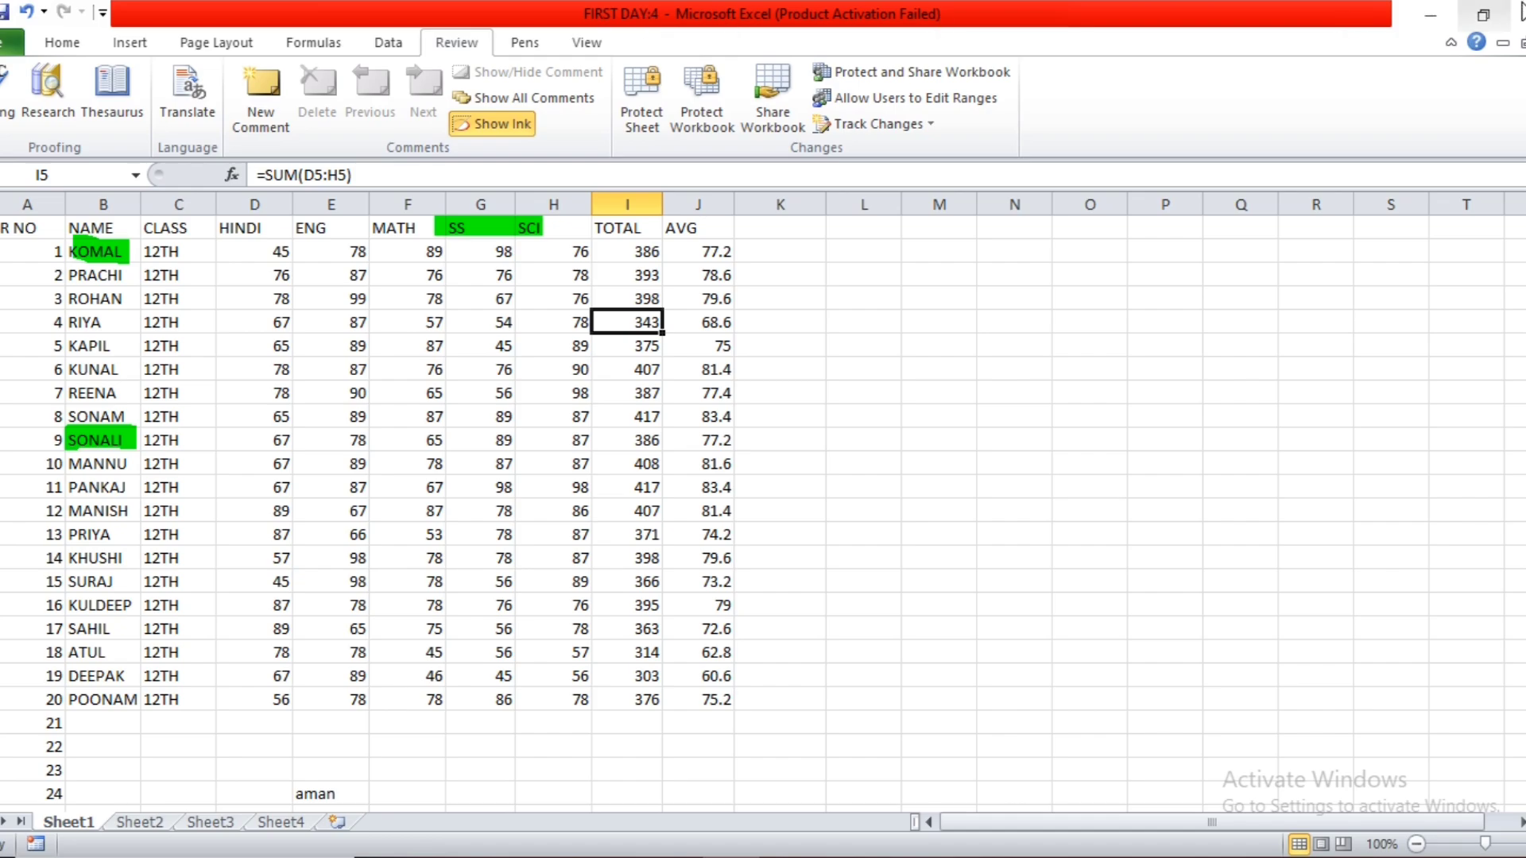
Close all open windows of the FIRST DAY workbook without saving the changes.
left_click(1519, 14)
left_click(1519, 14)
left_click(1519, 14)
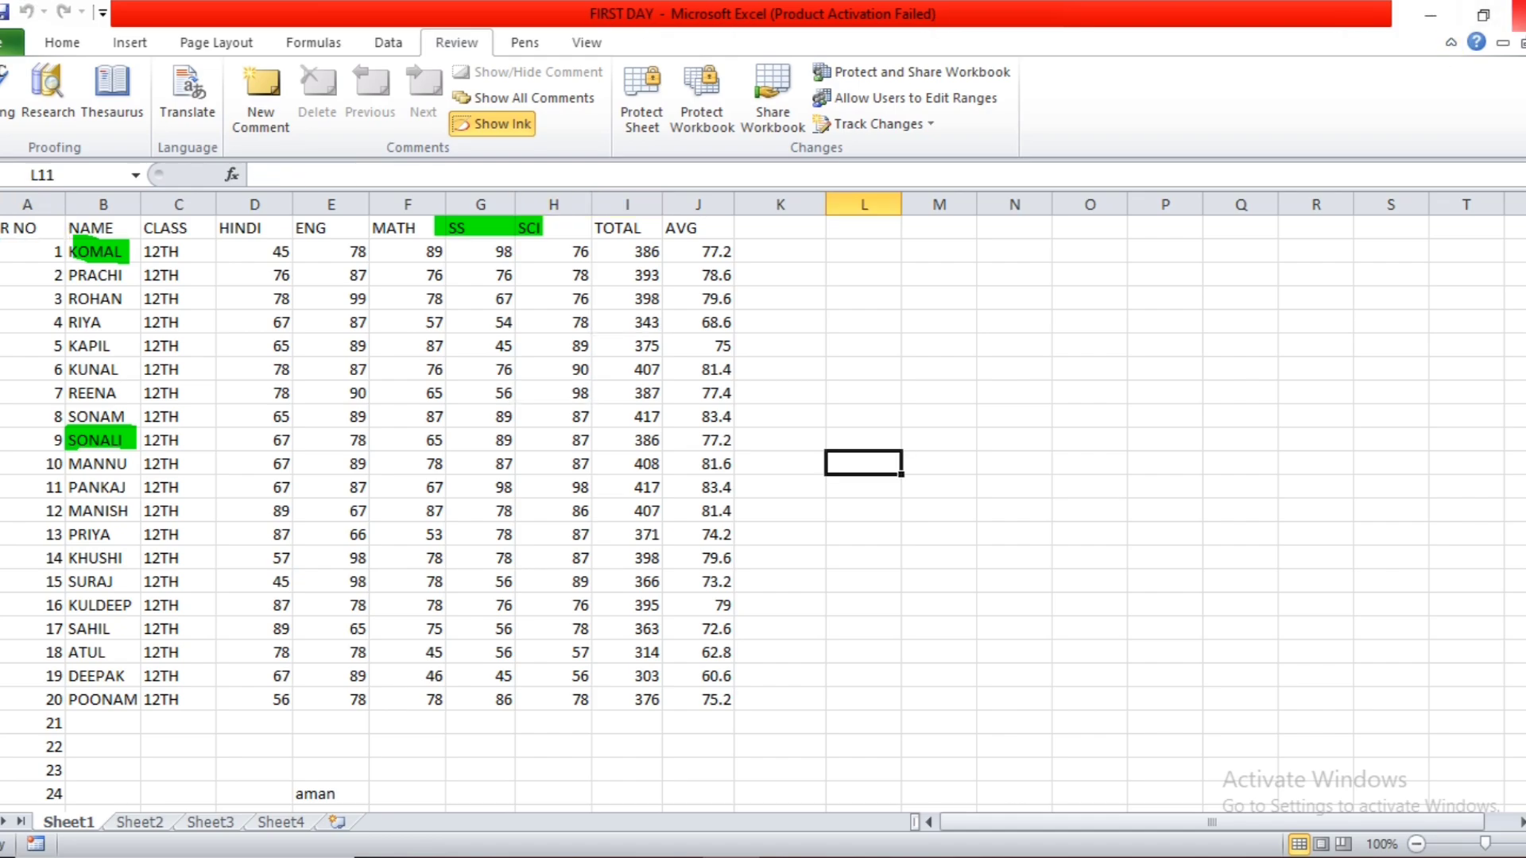
left_click(1519, 14)
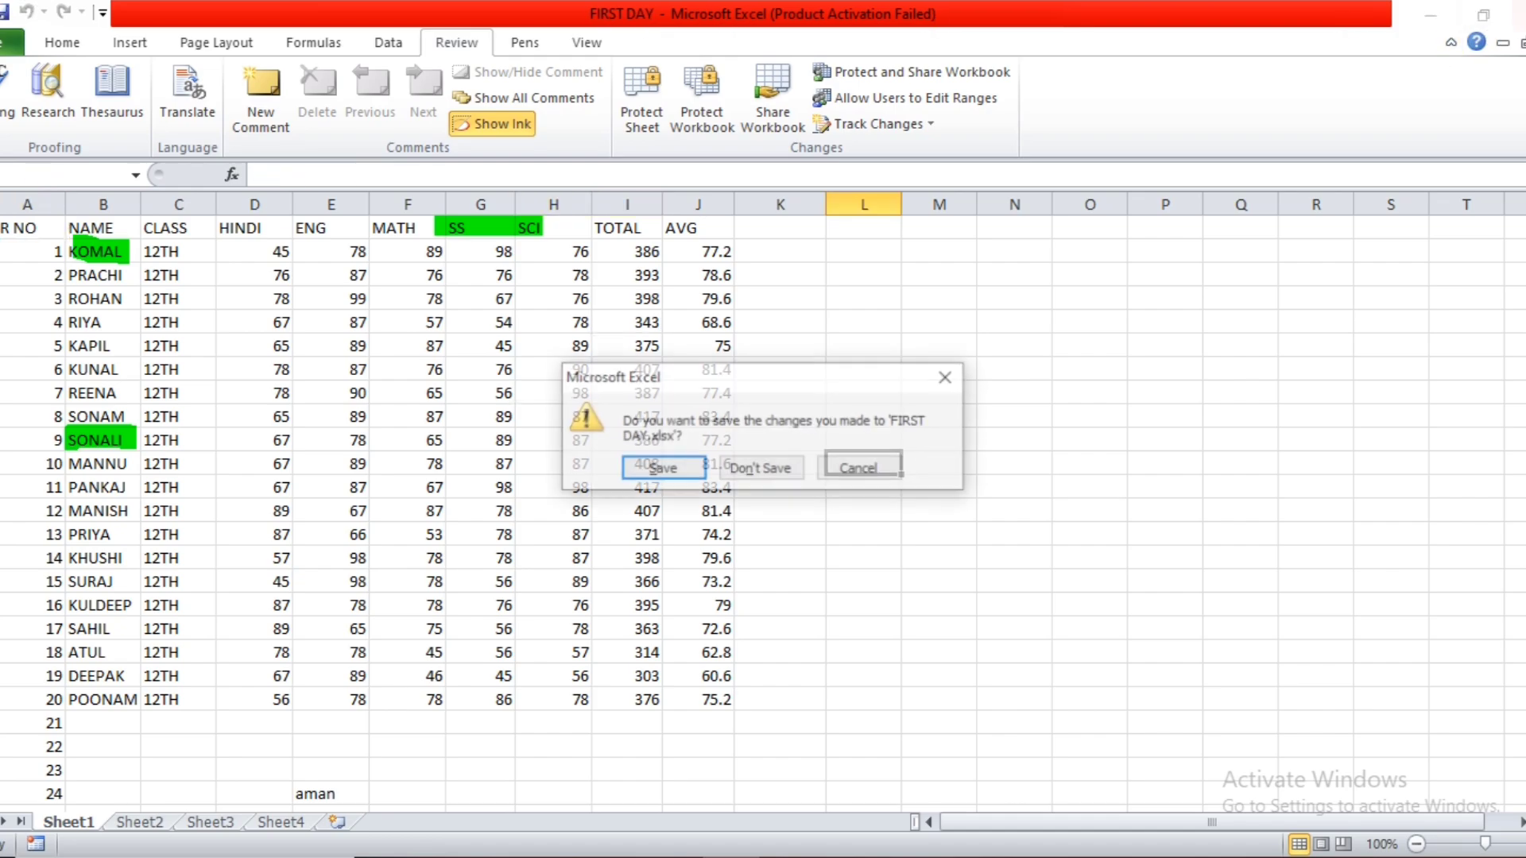
left_click(761, 467)
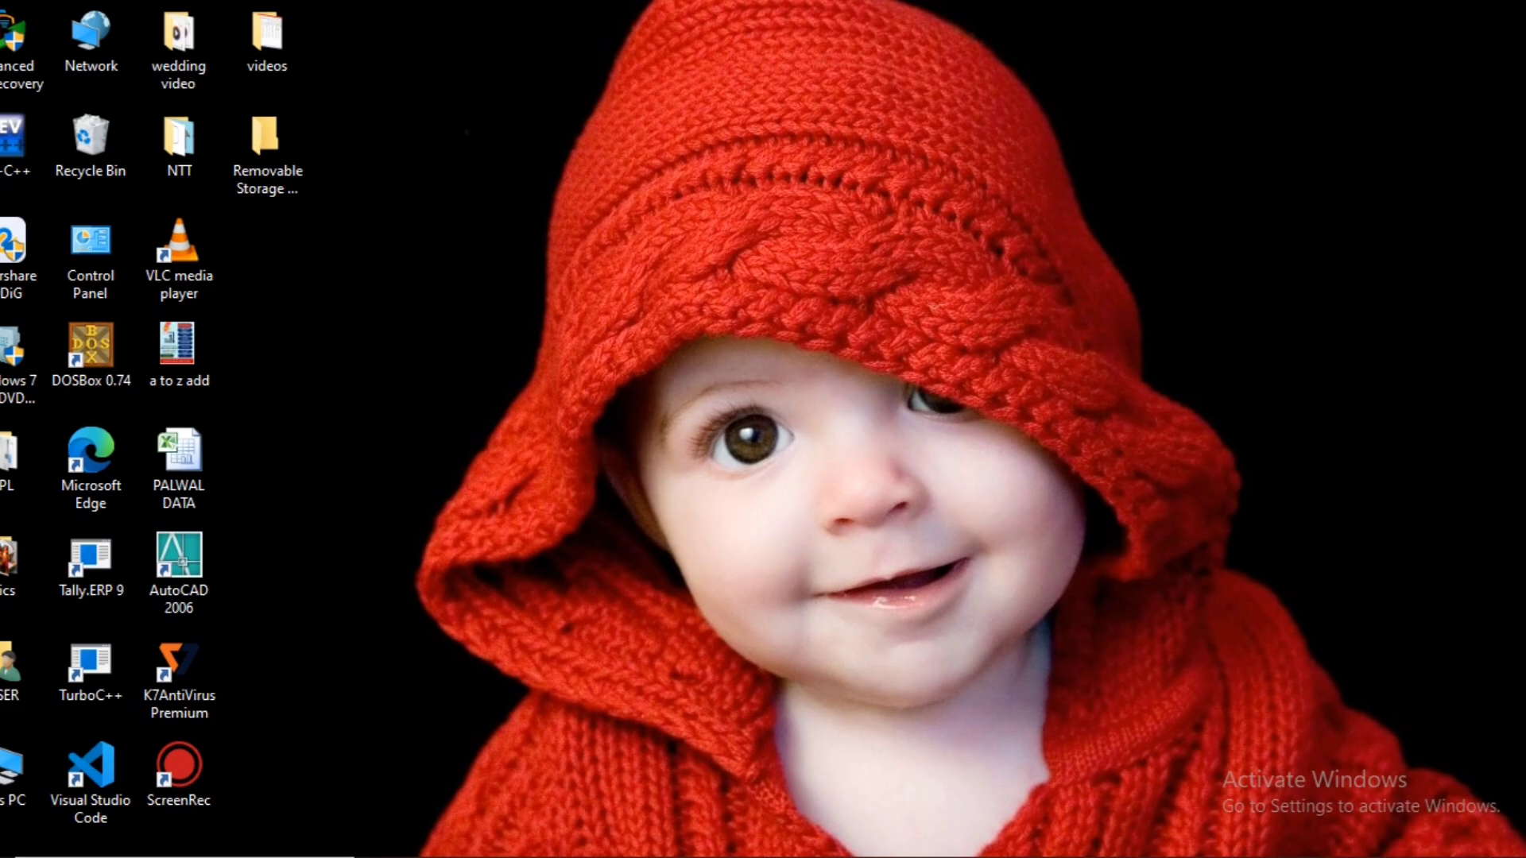
Start Microsoft Excel 2010 and open the recent workbook EVENING.
key("super")
type("exce")
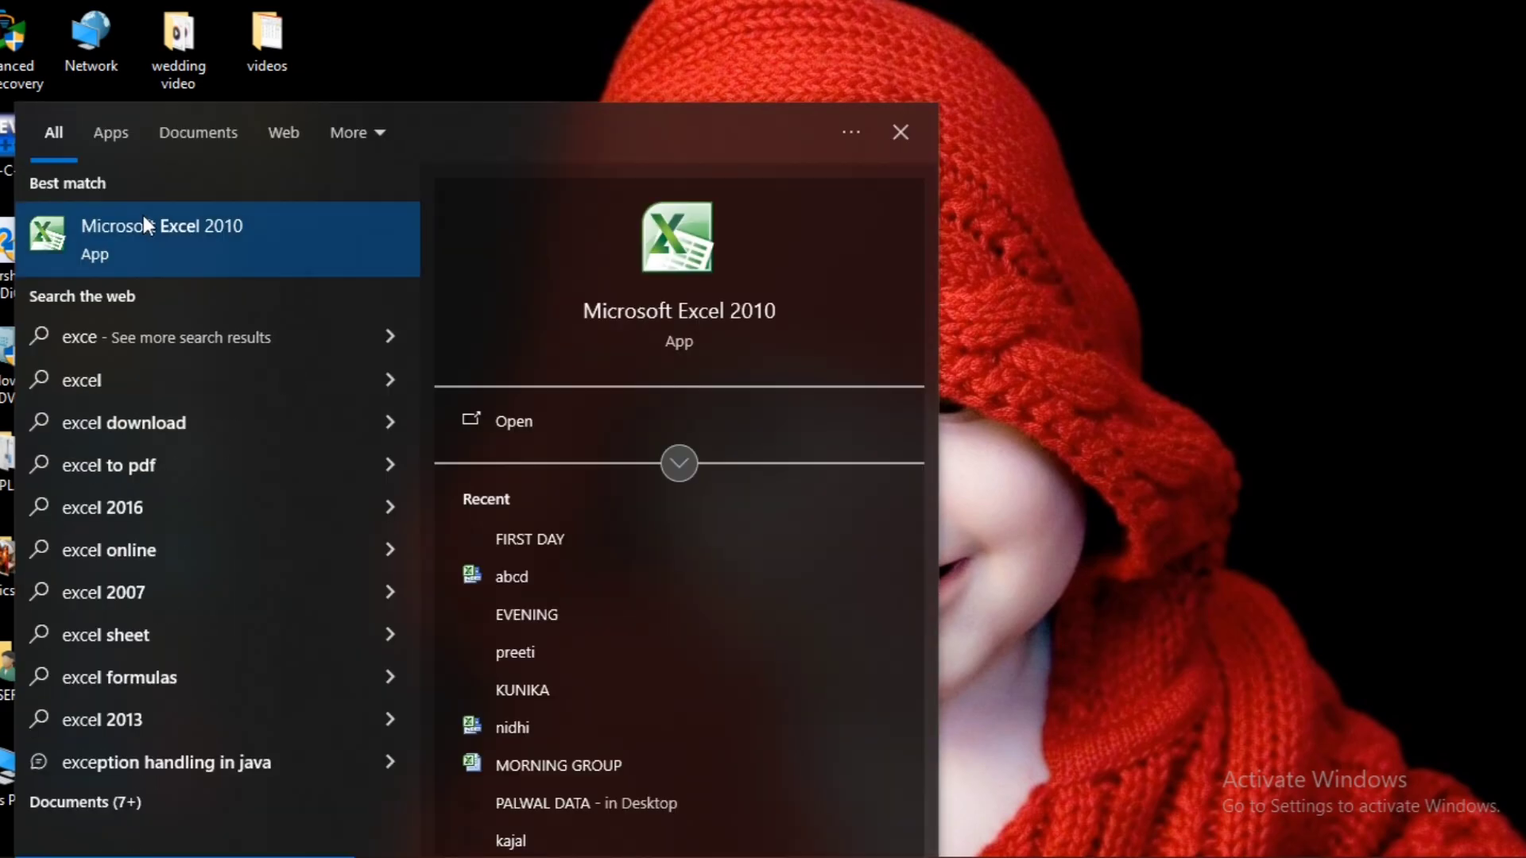
left_click(144, 219)
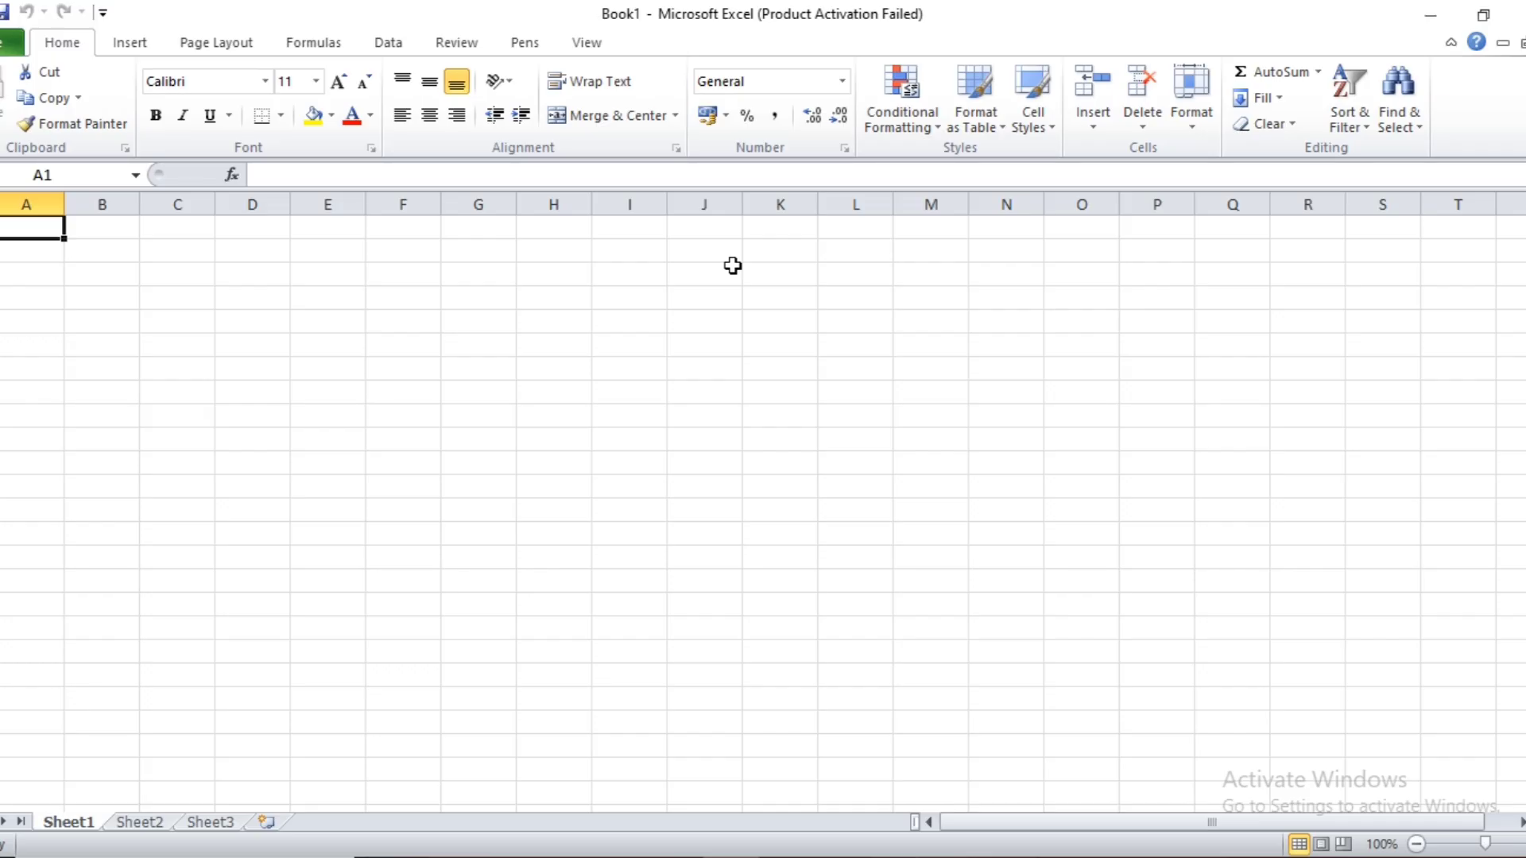
left_click(10, 44)
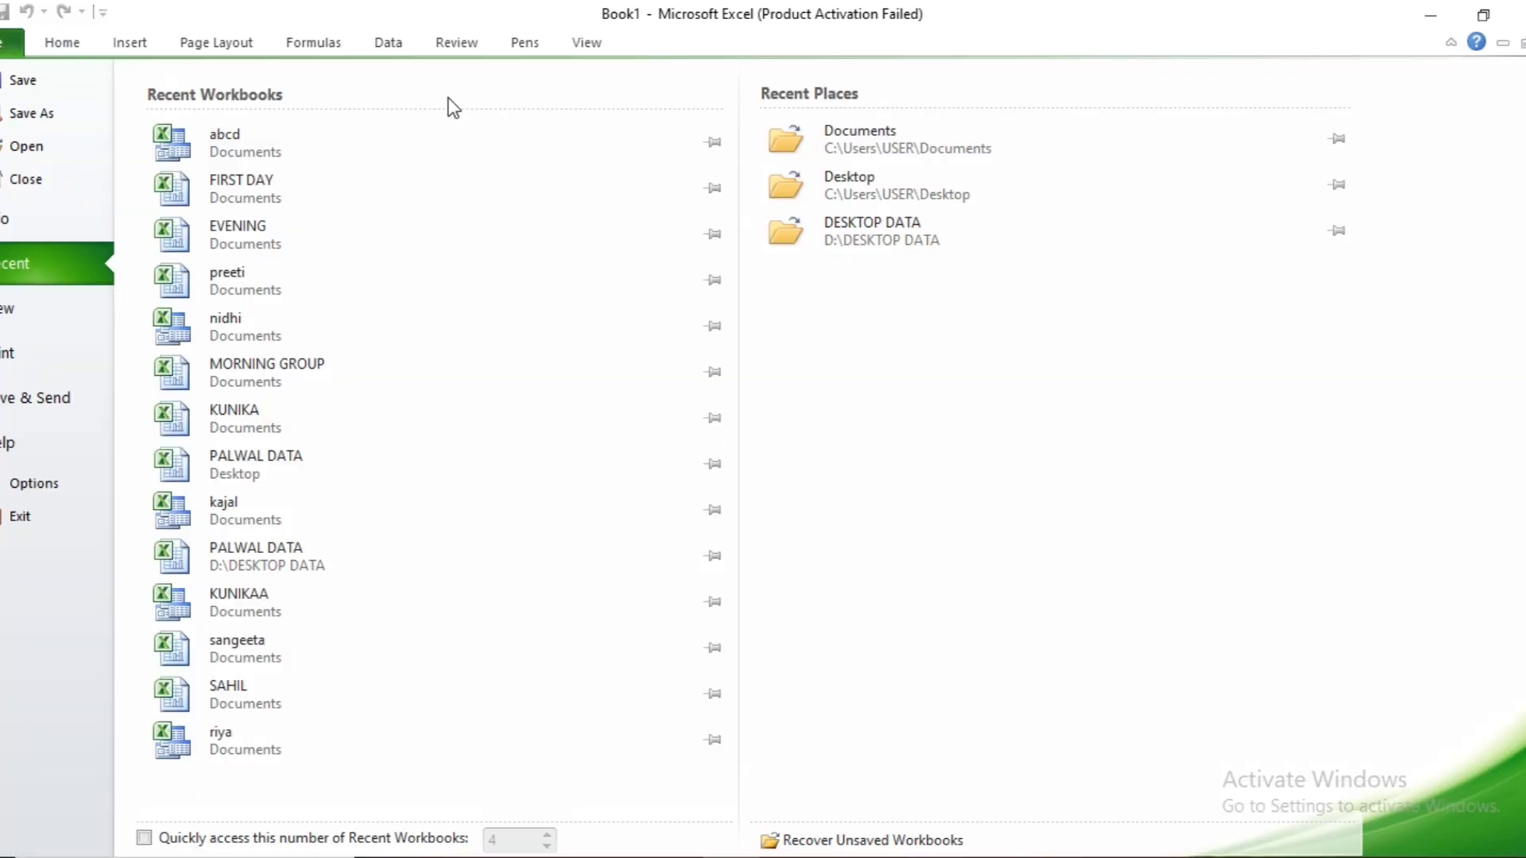
left_click(1032, 658)
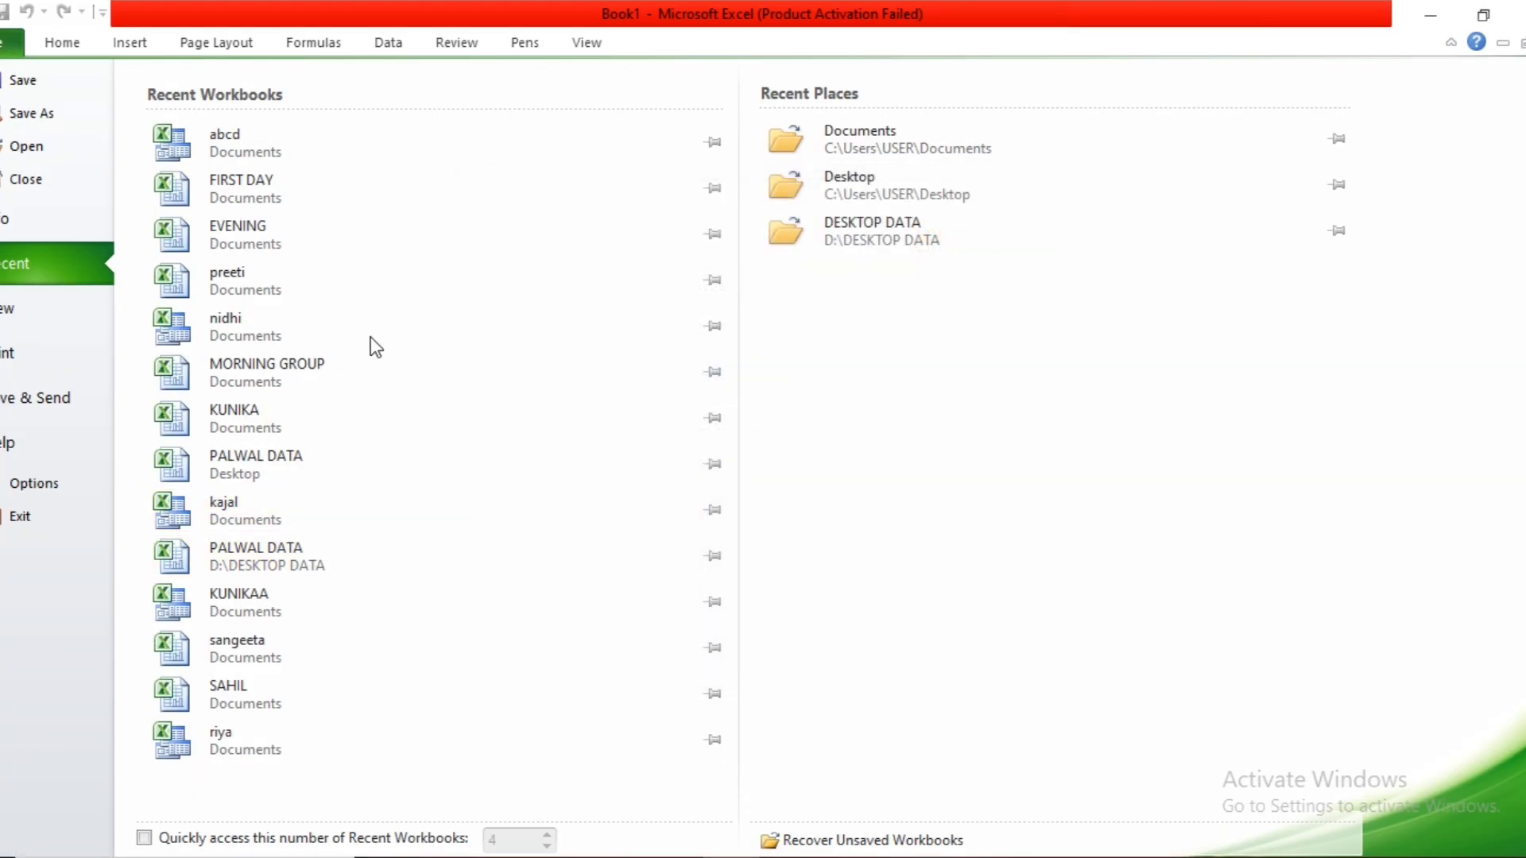
left_click(350, 270)
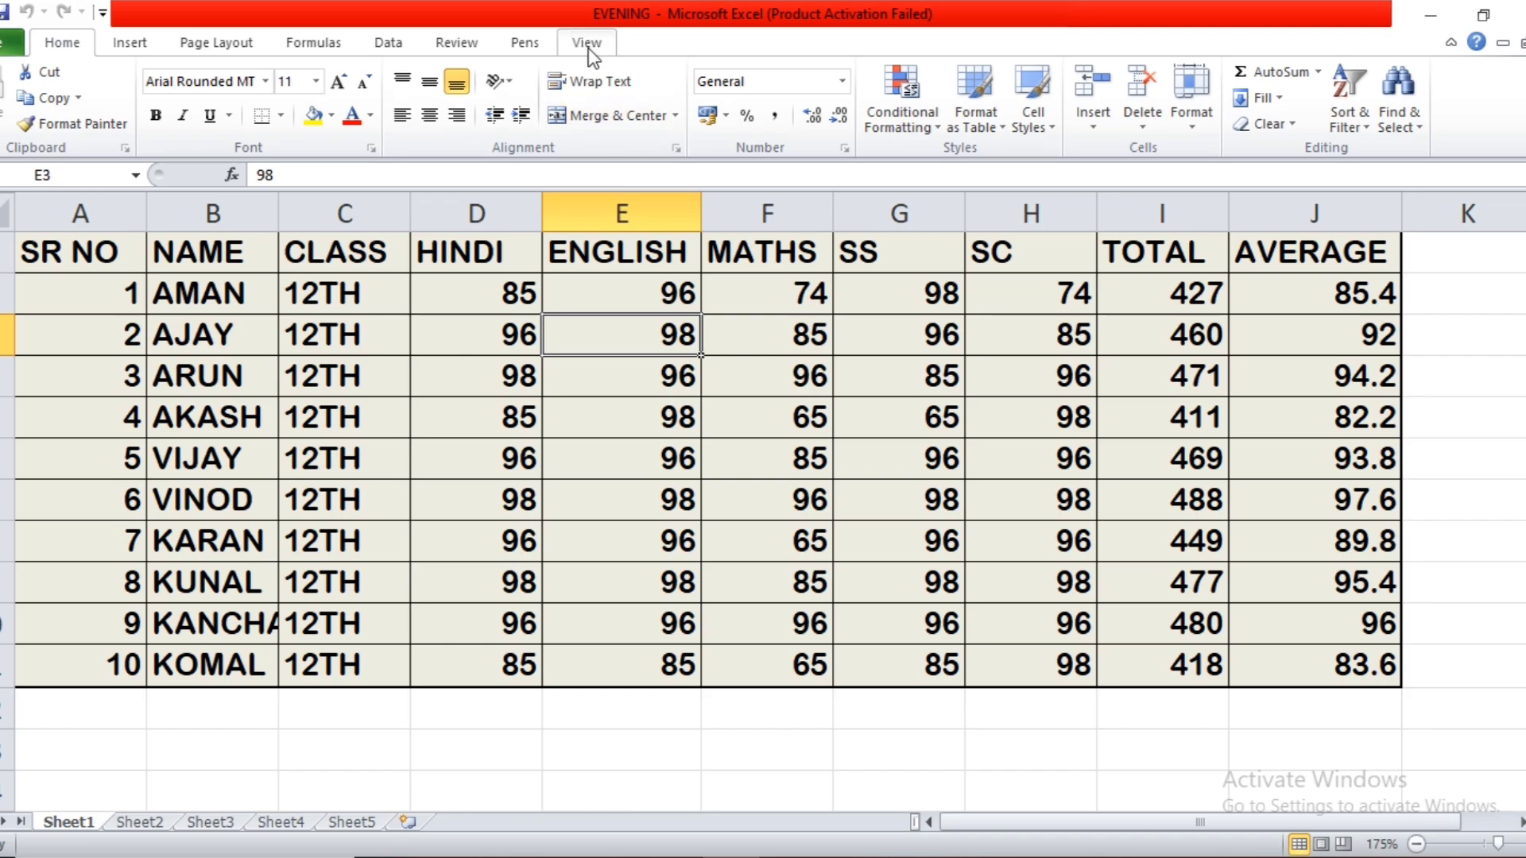
Mark the HINDI and MATHS headers with the green highlighter.
left_click(588, 48)
left_click(525, 42)
left_click(545, 116)
left_click(413, 248)
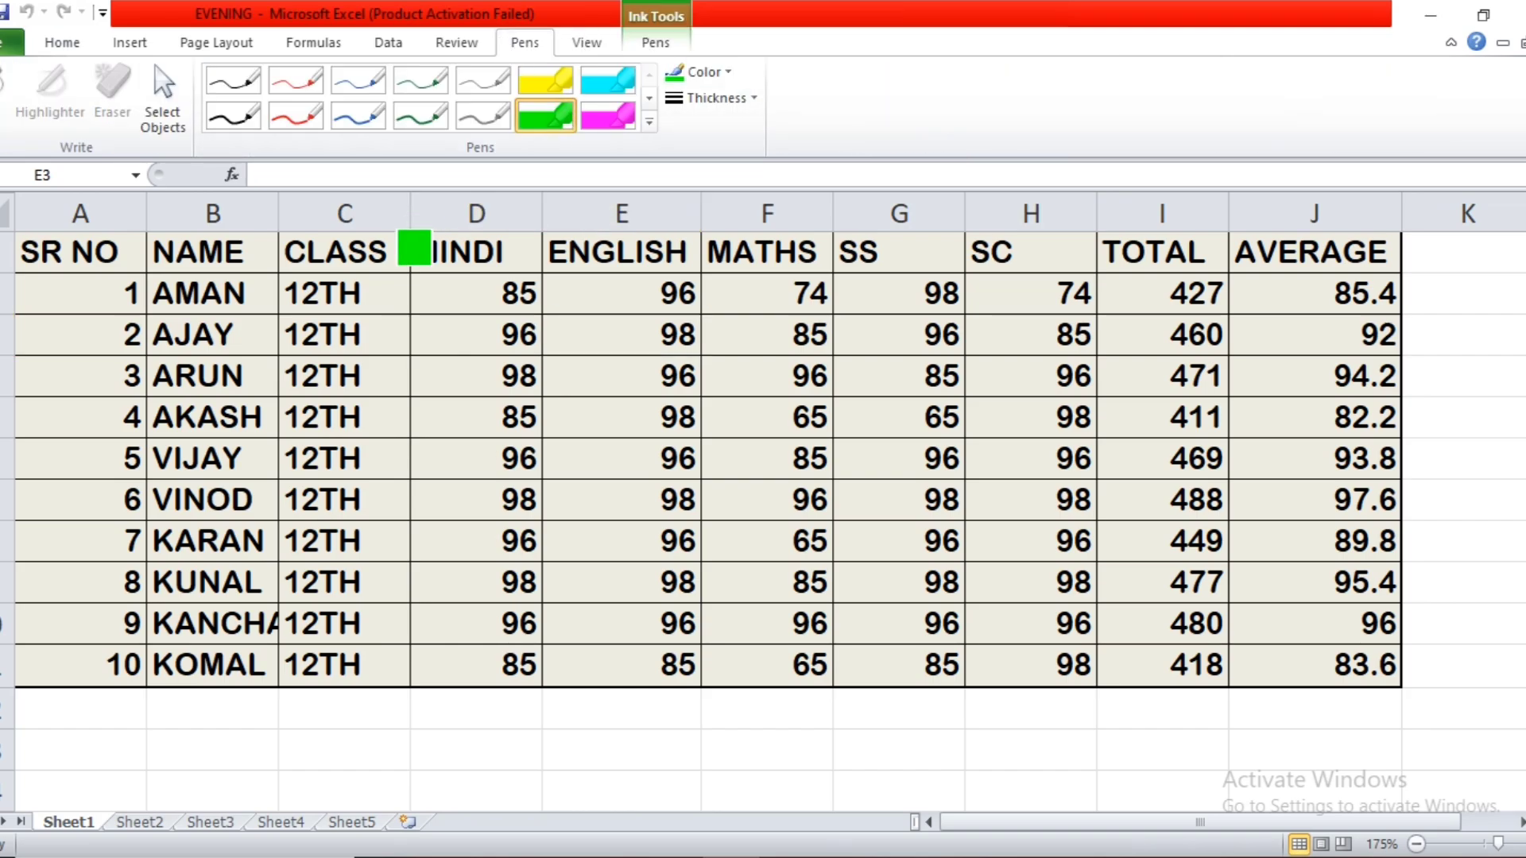
left_click_drag(413, 248, 557, 278)
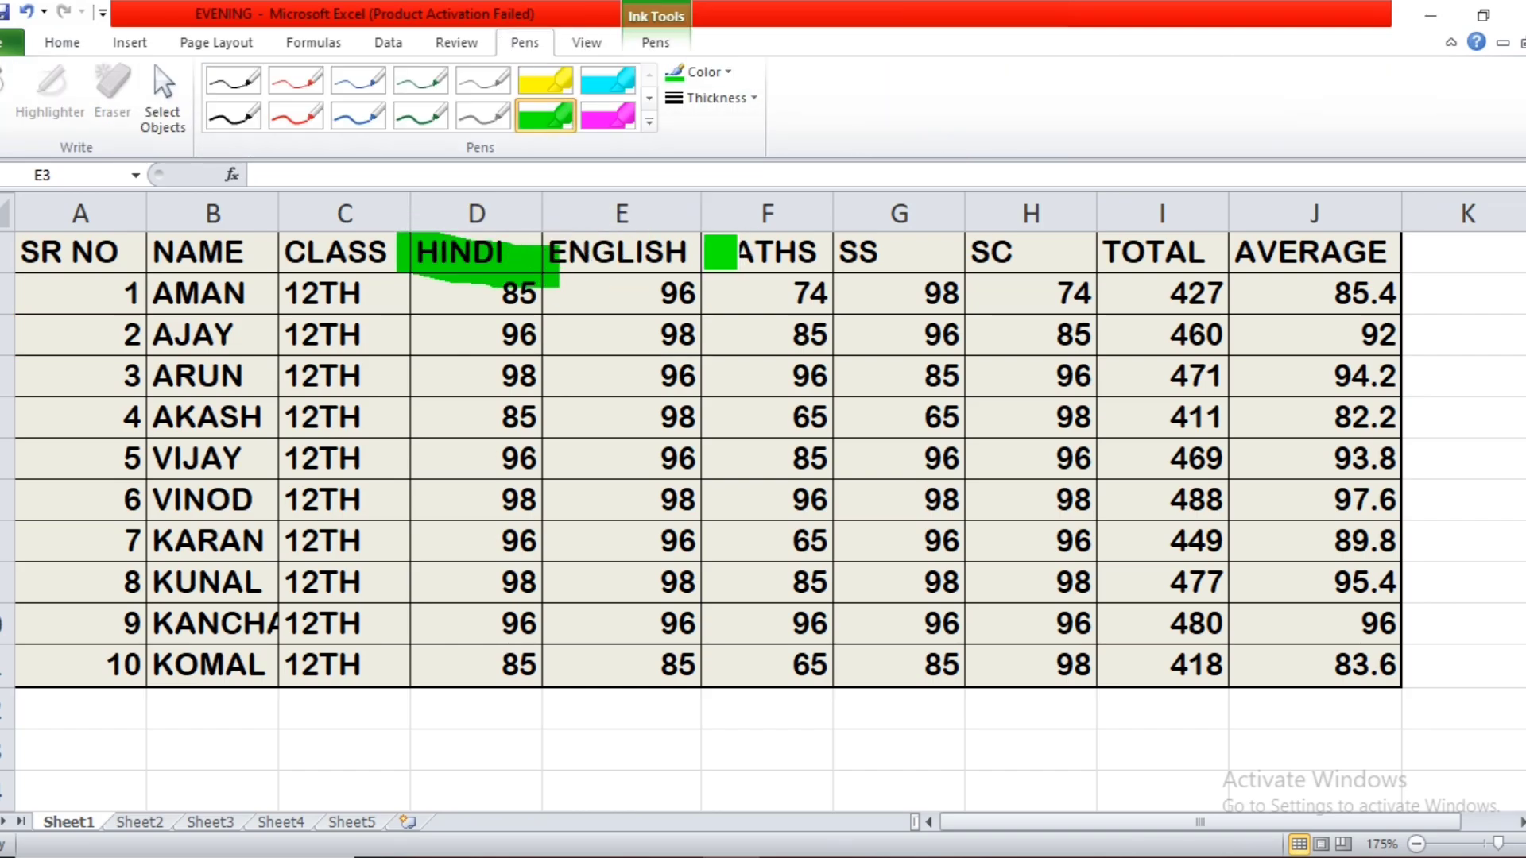
left_click_drag(719, 253, 826, 266)
Toggle the display of ink annotations from the review tools, ending with the green highlights hidden.
left_click(461, 43)
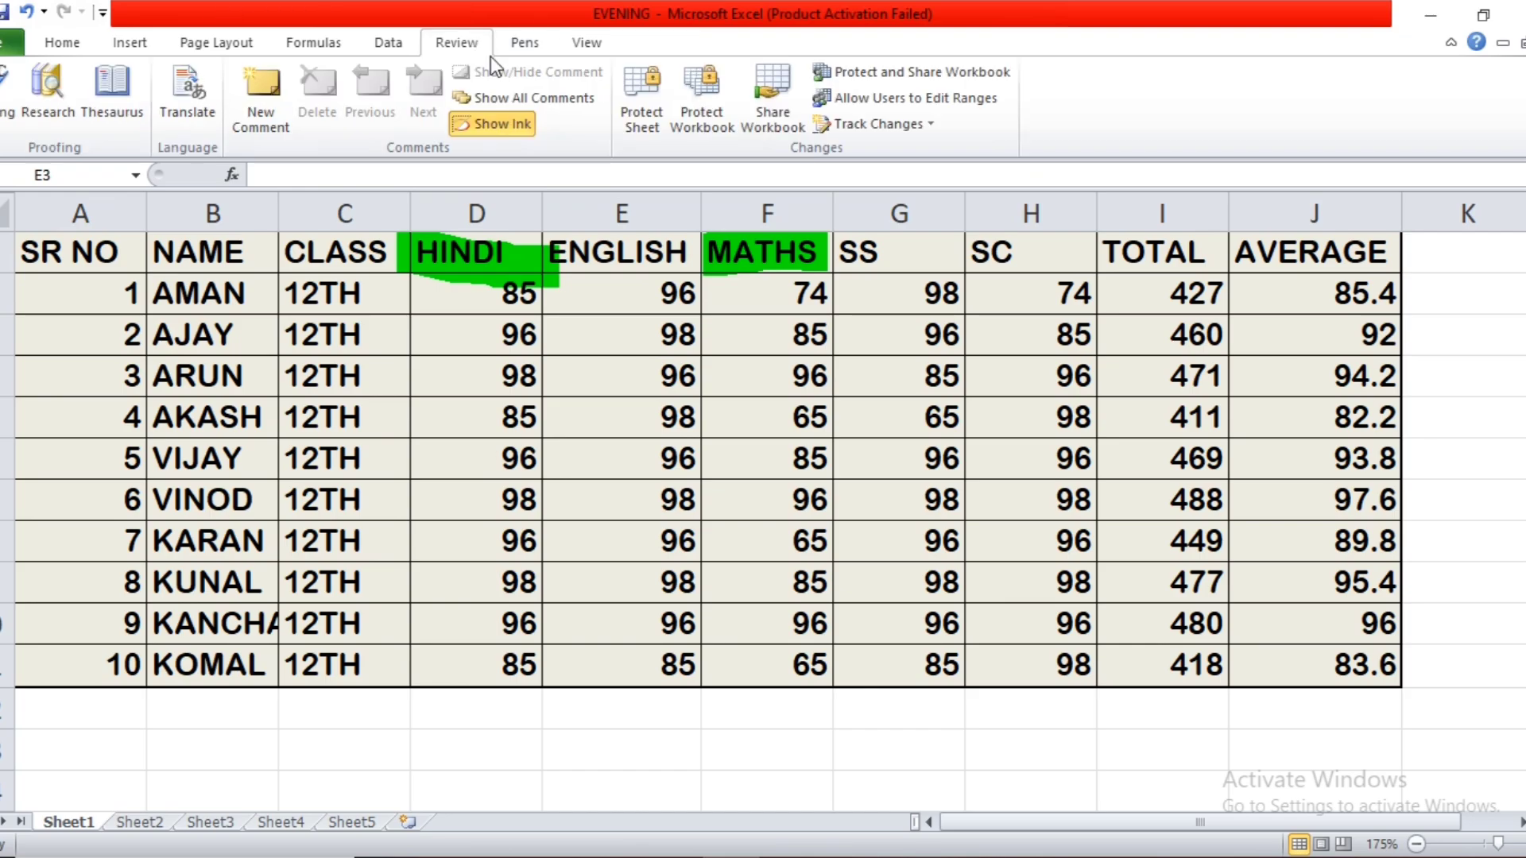
left_click(505, 126)
left_click(504, 125)
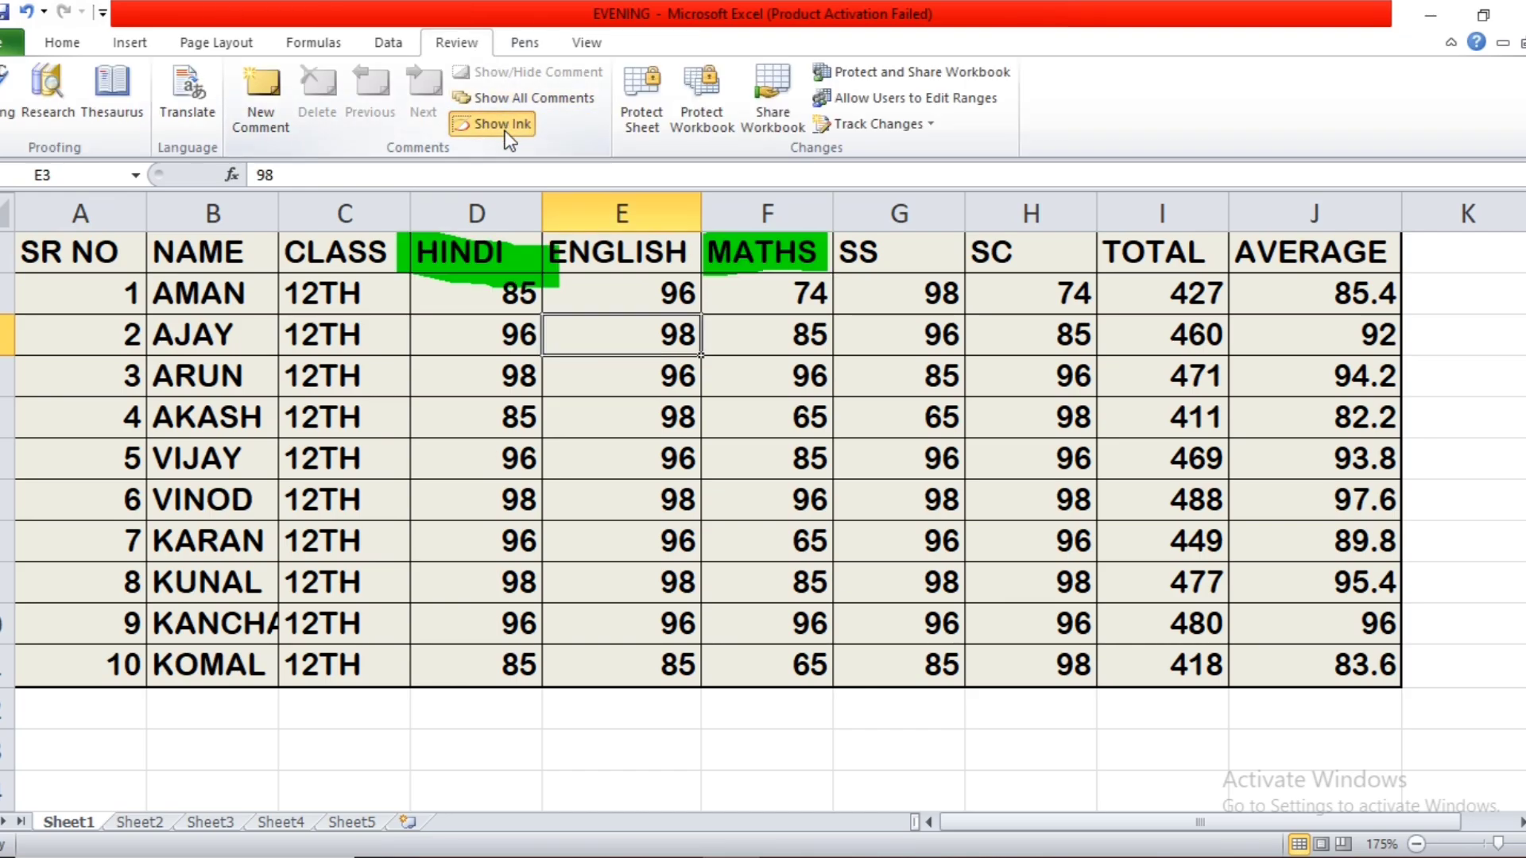
left_click(504, 126)
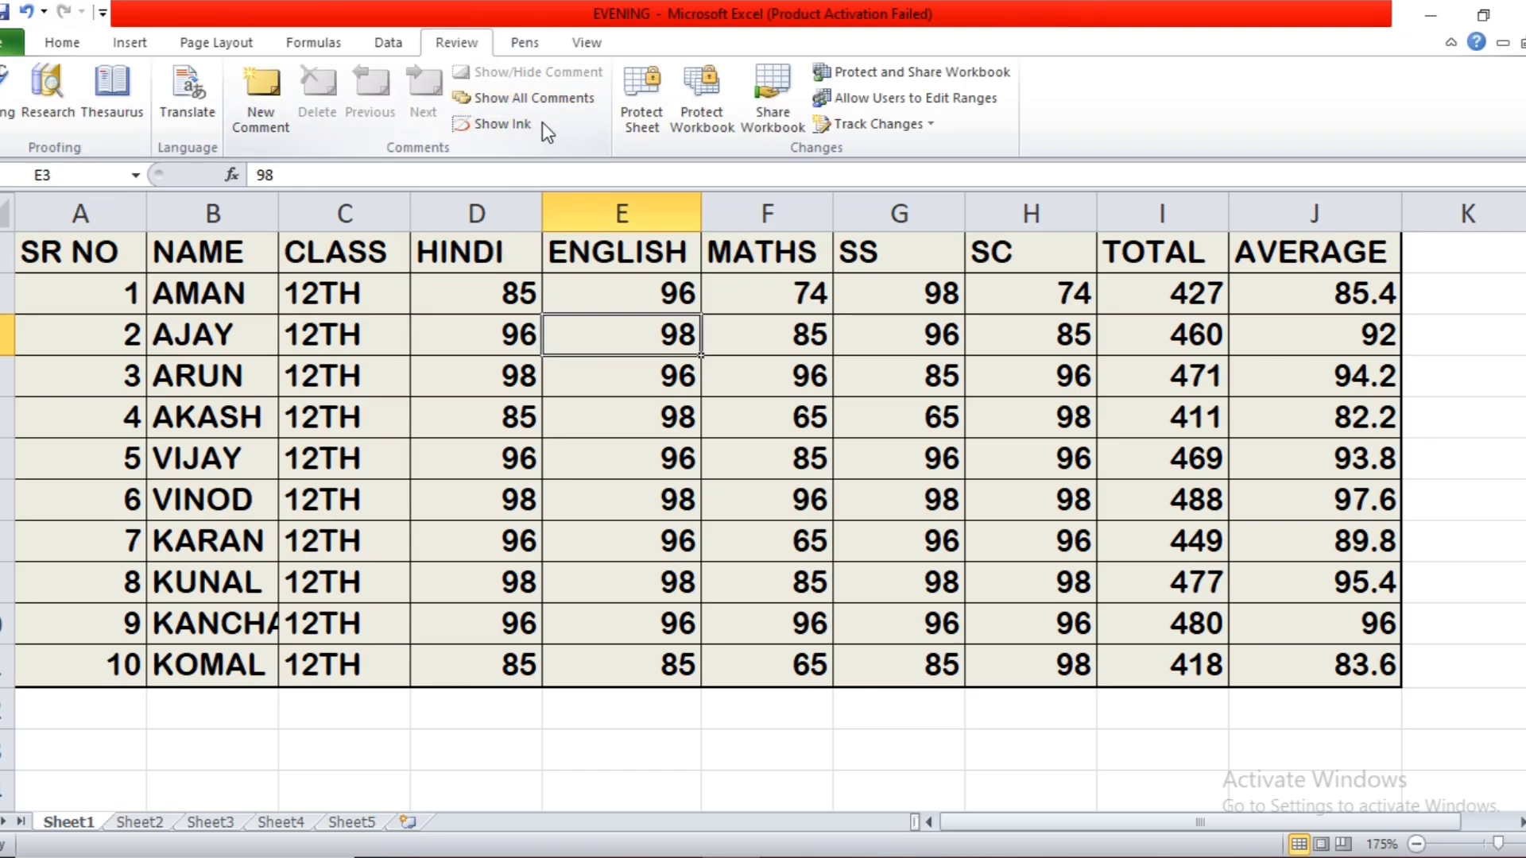
Reset all ribbon and Quick Access Toolbar customizations in the Excel options.
left_click(12, 42)
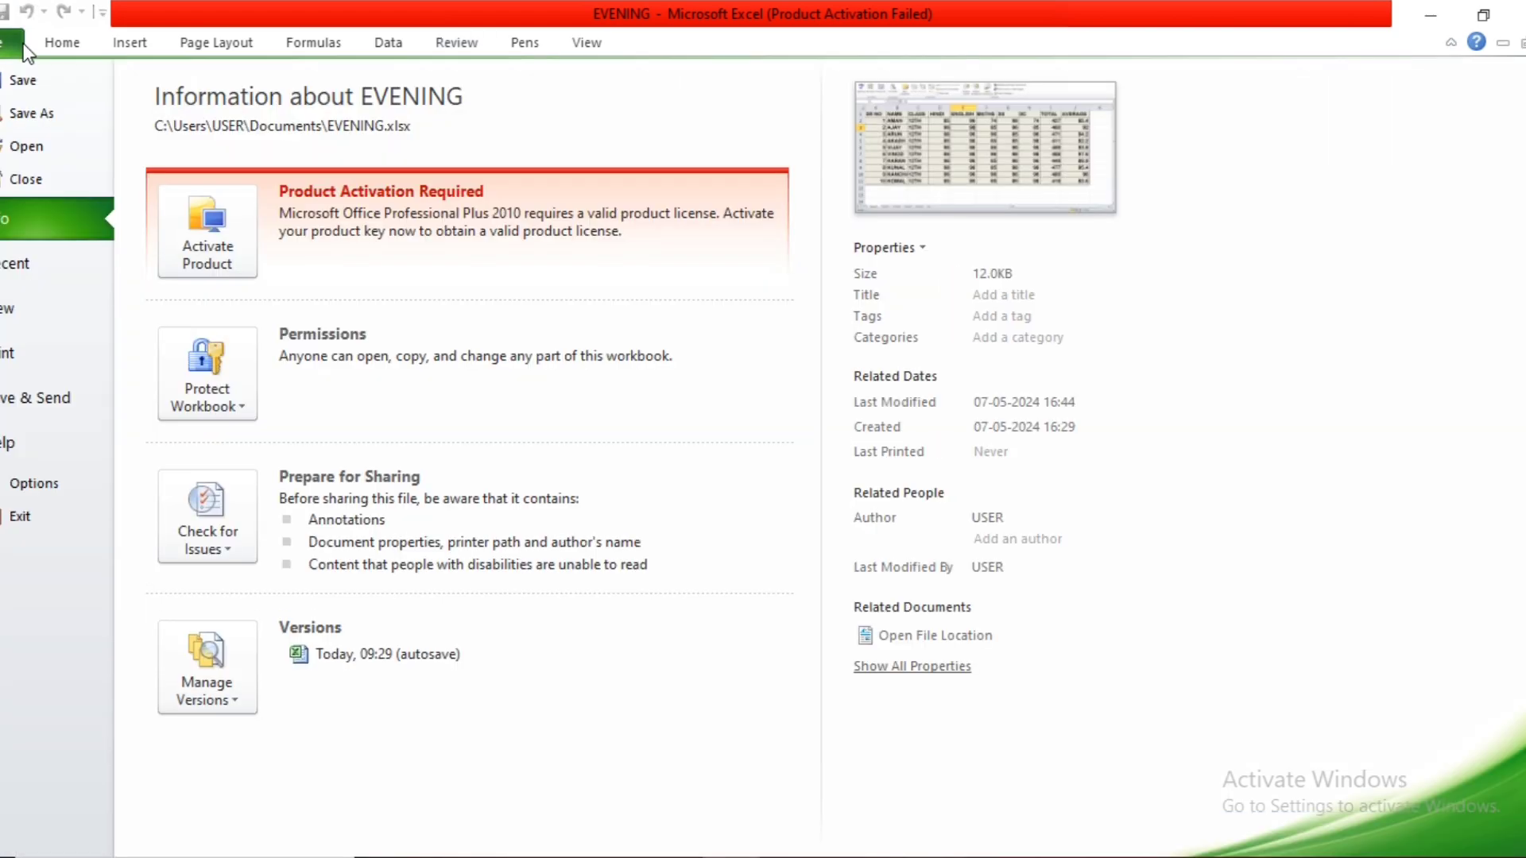
left_click(34, 483)
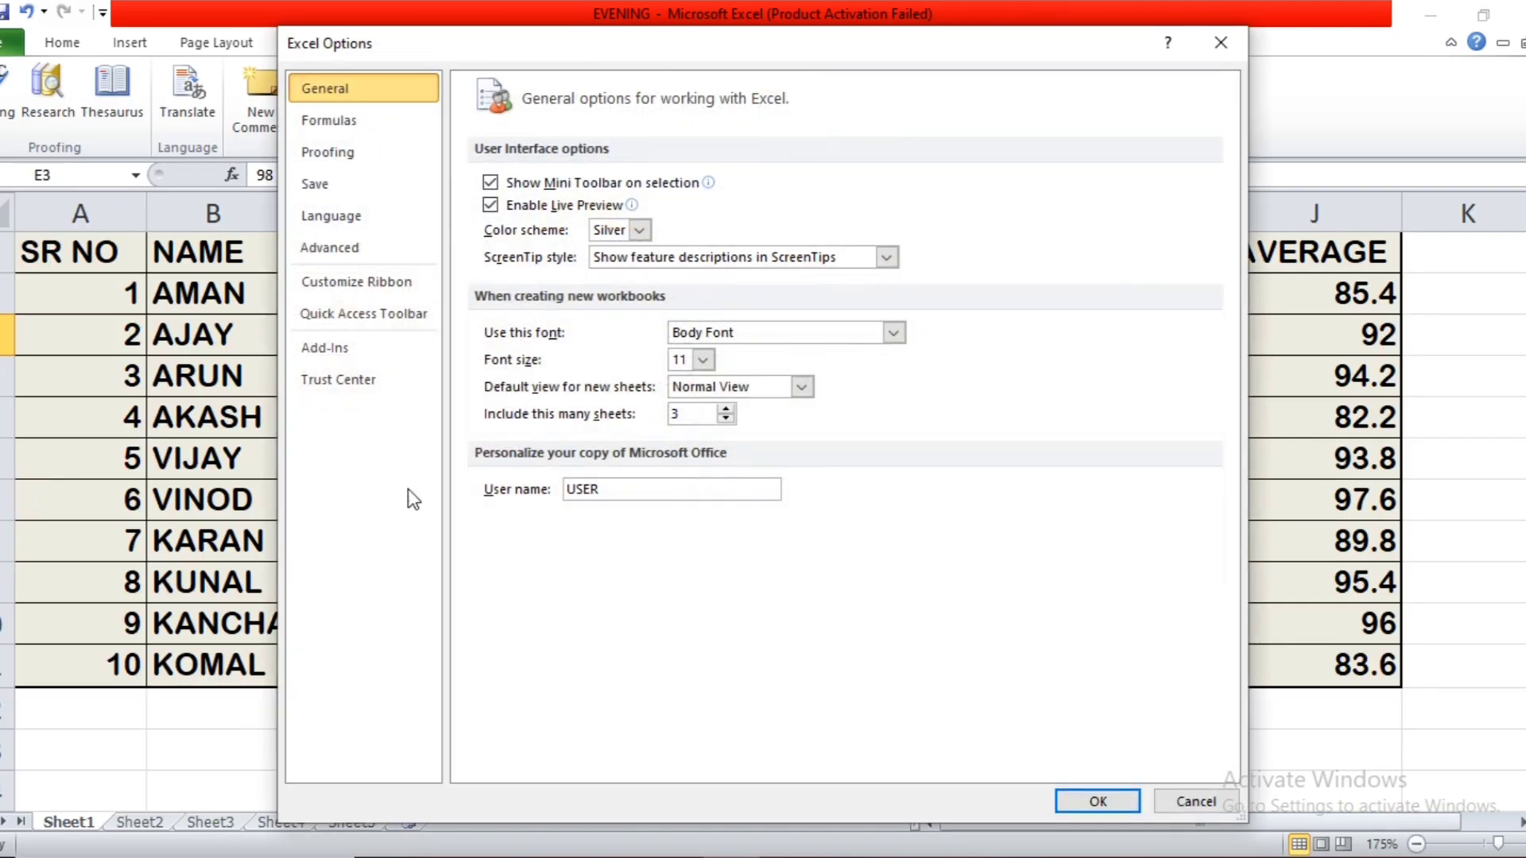
left_click(389, 284)
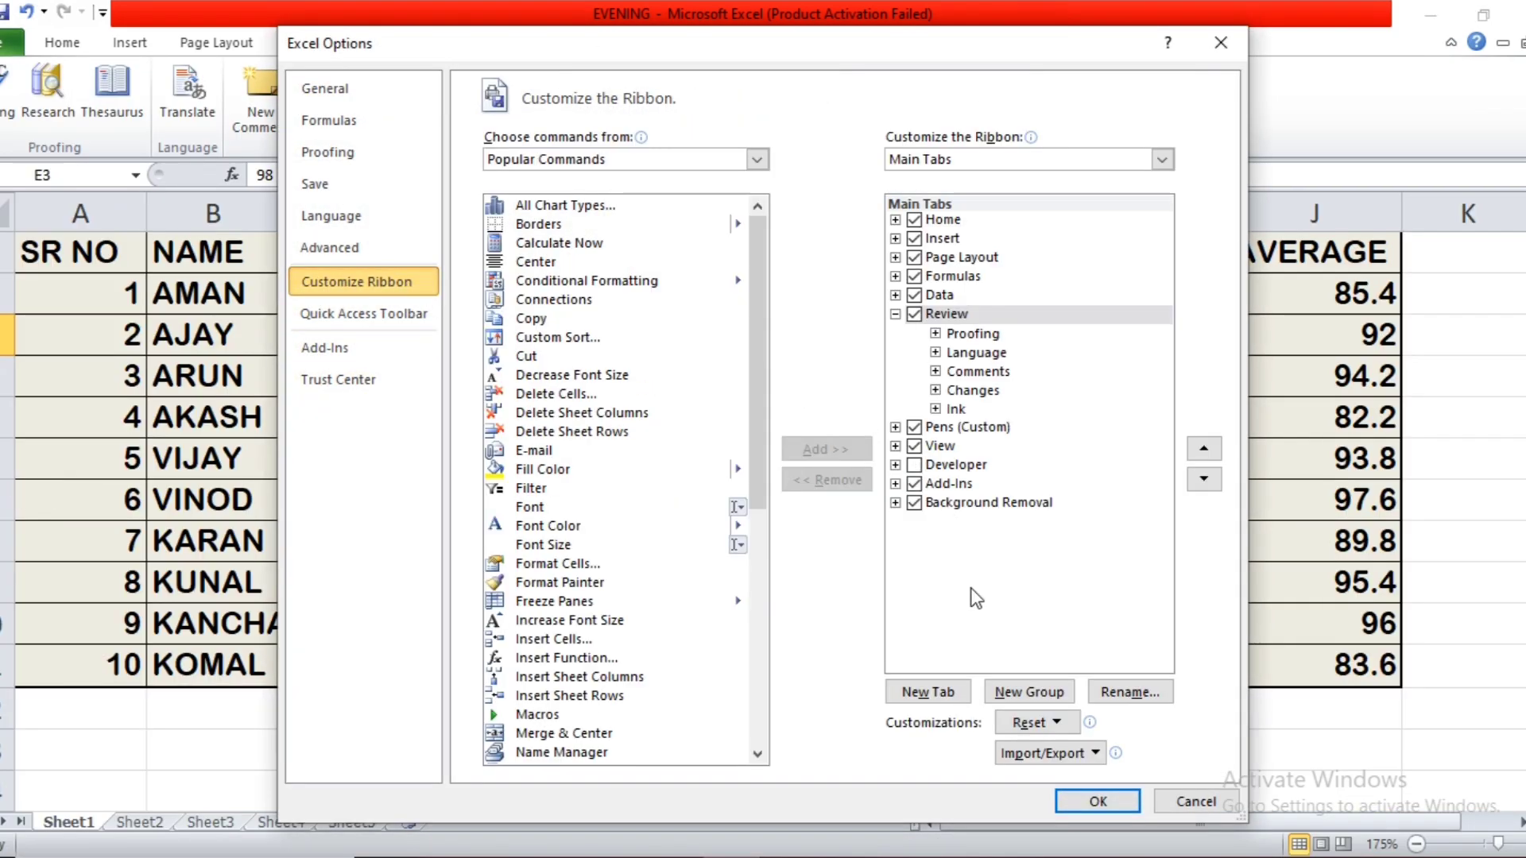
left_click(1060, 719)
left_click(1064, 779)
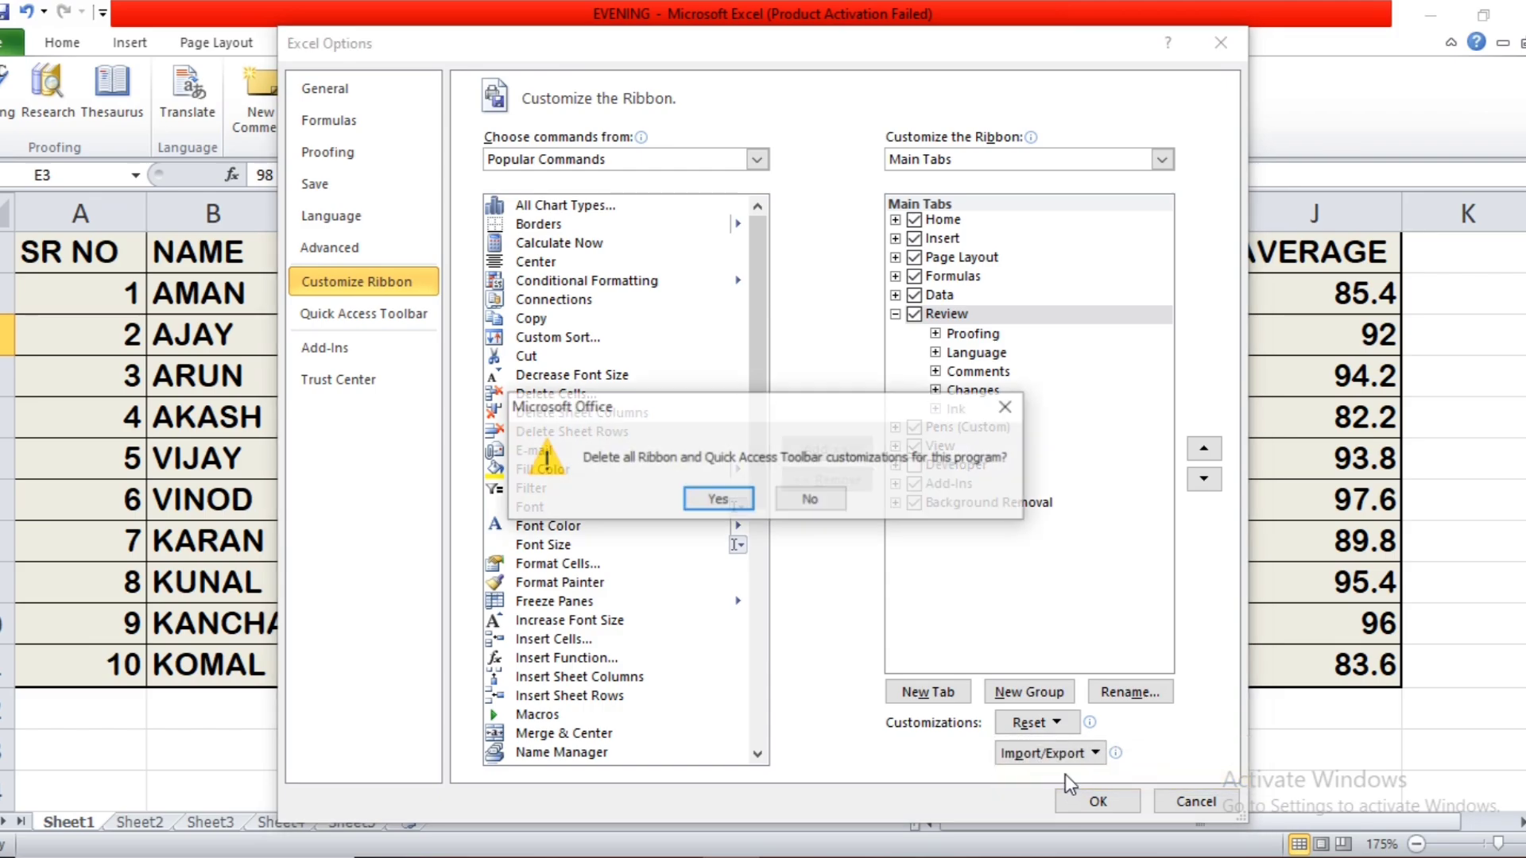
left_click(706, 502)
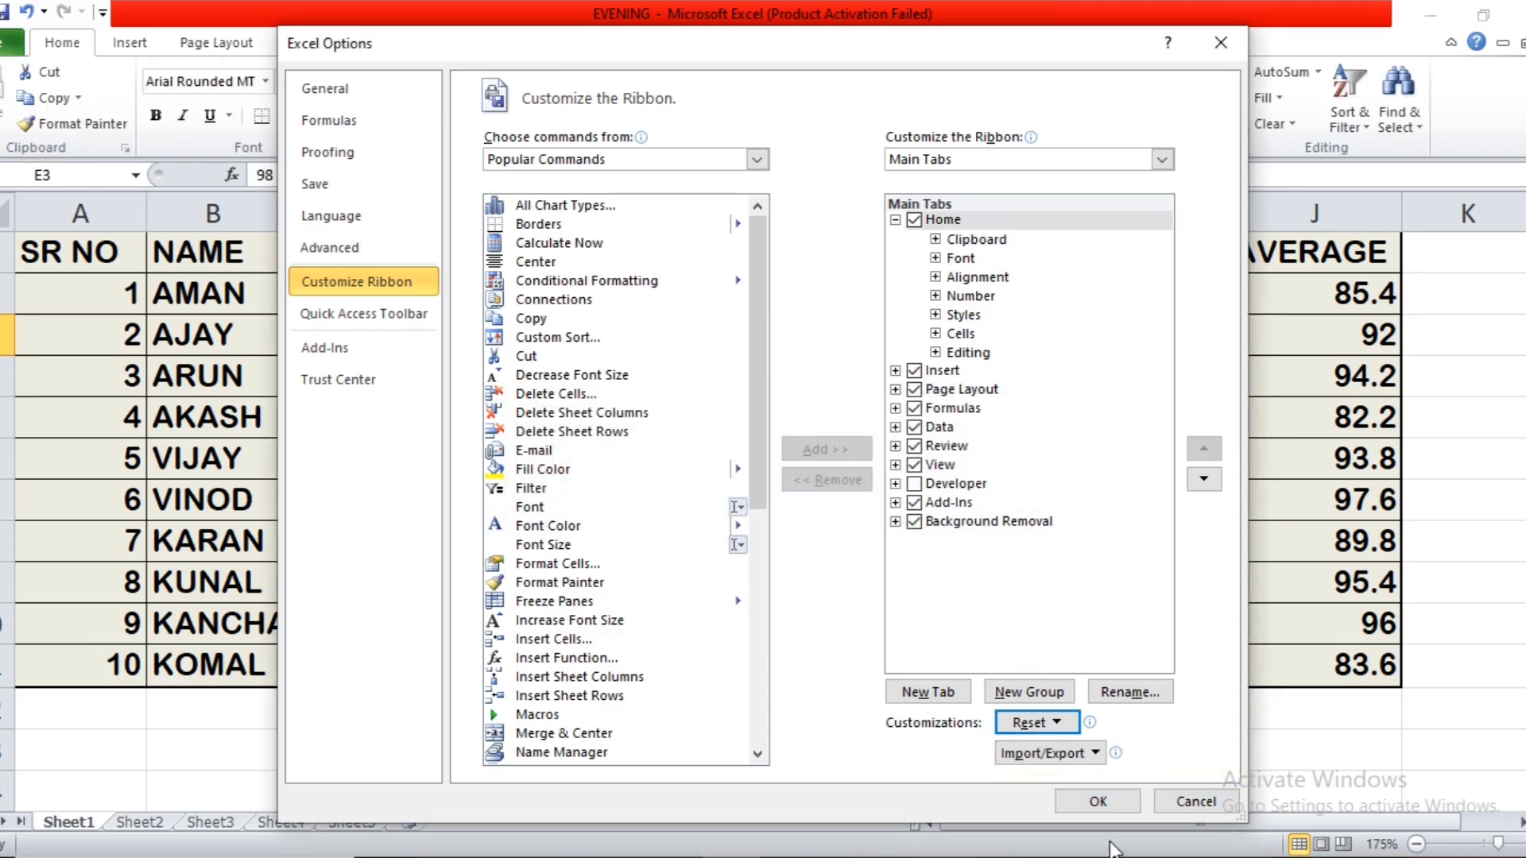
left_click(1097, 801)
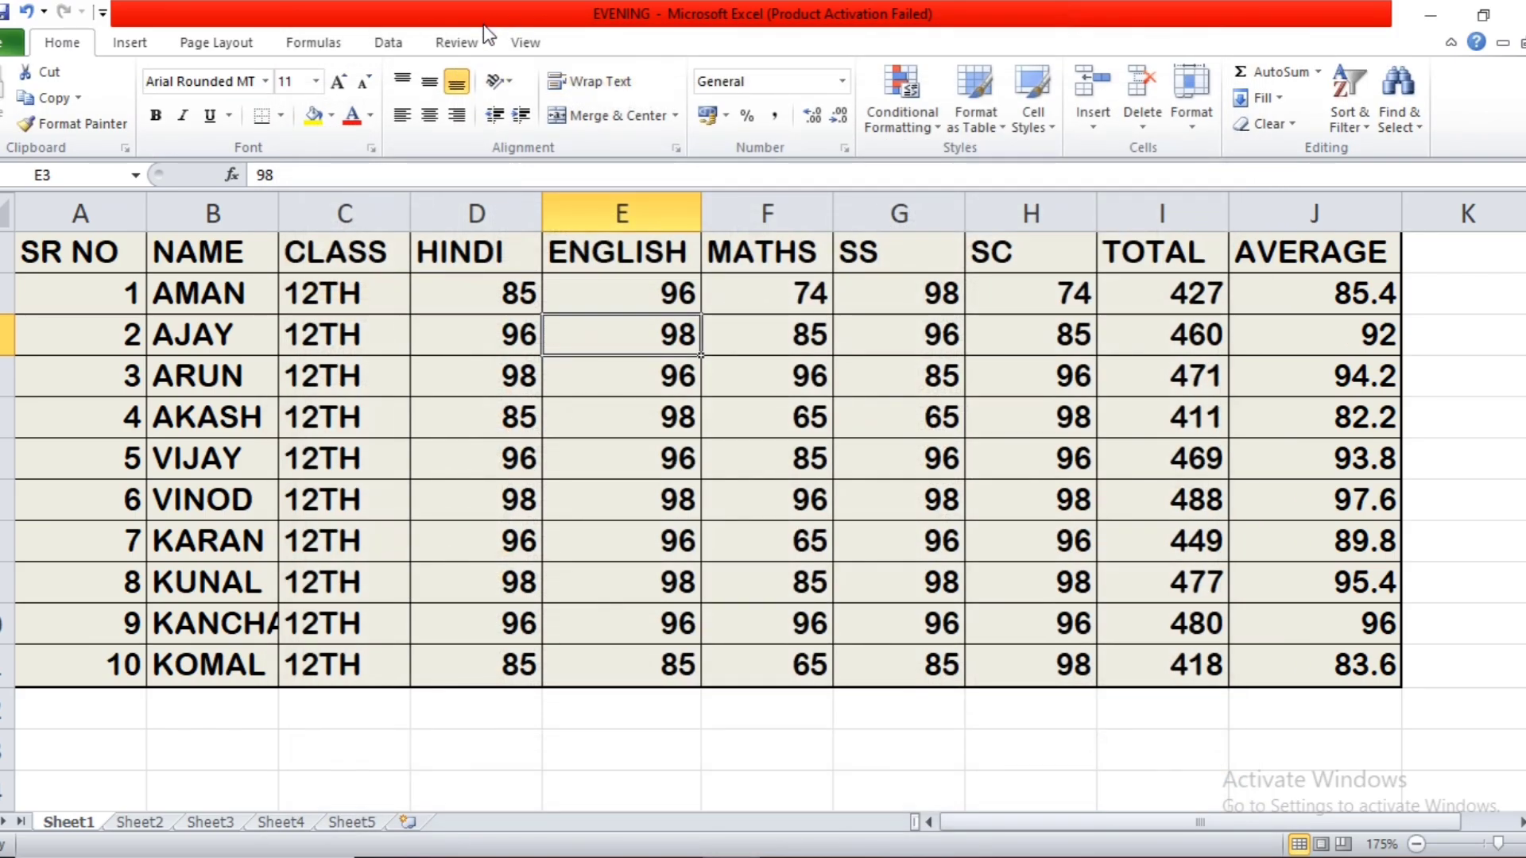
Protect the sheet with a password, keeping the default user permissions, and re-enter the password to confirm it.
left_click(466, 45)
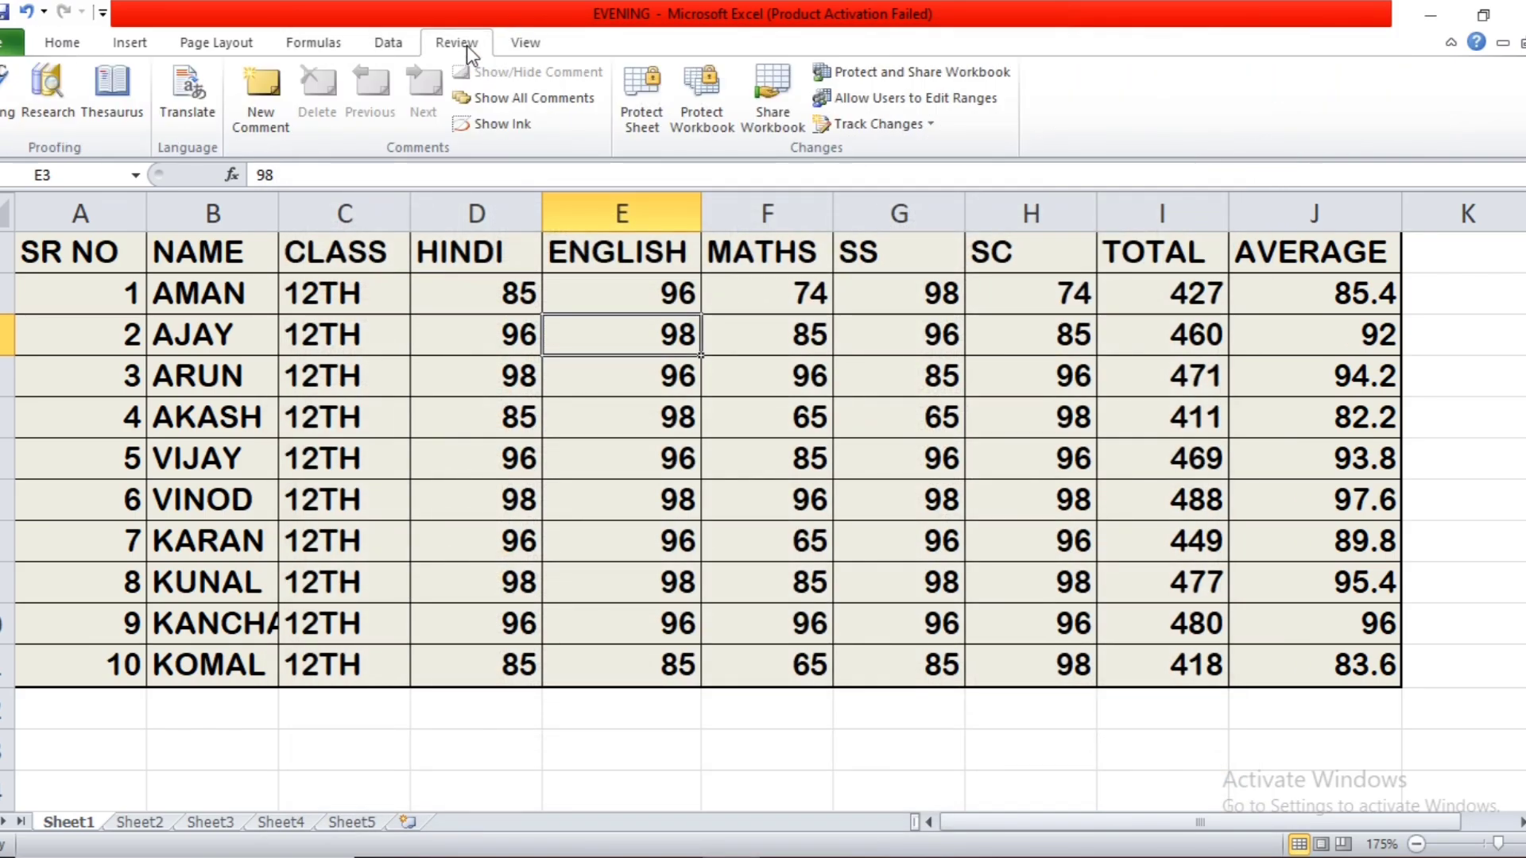
left_click(630, 112)
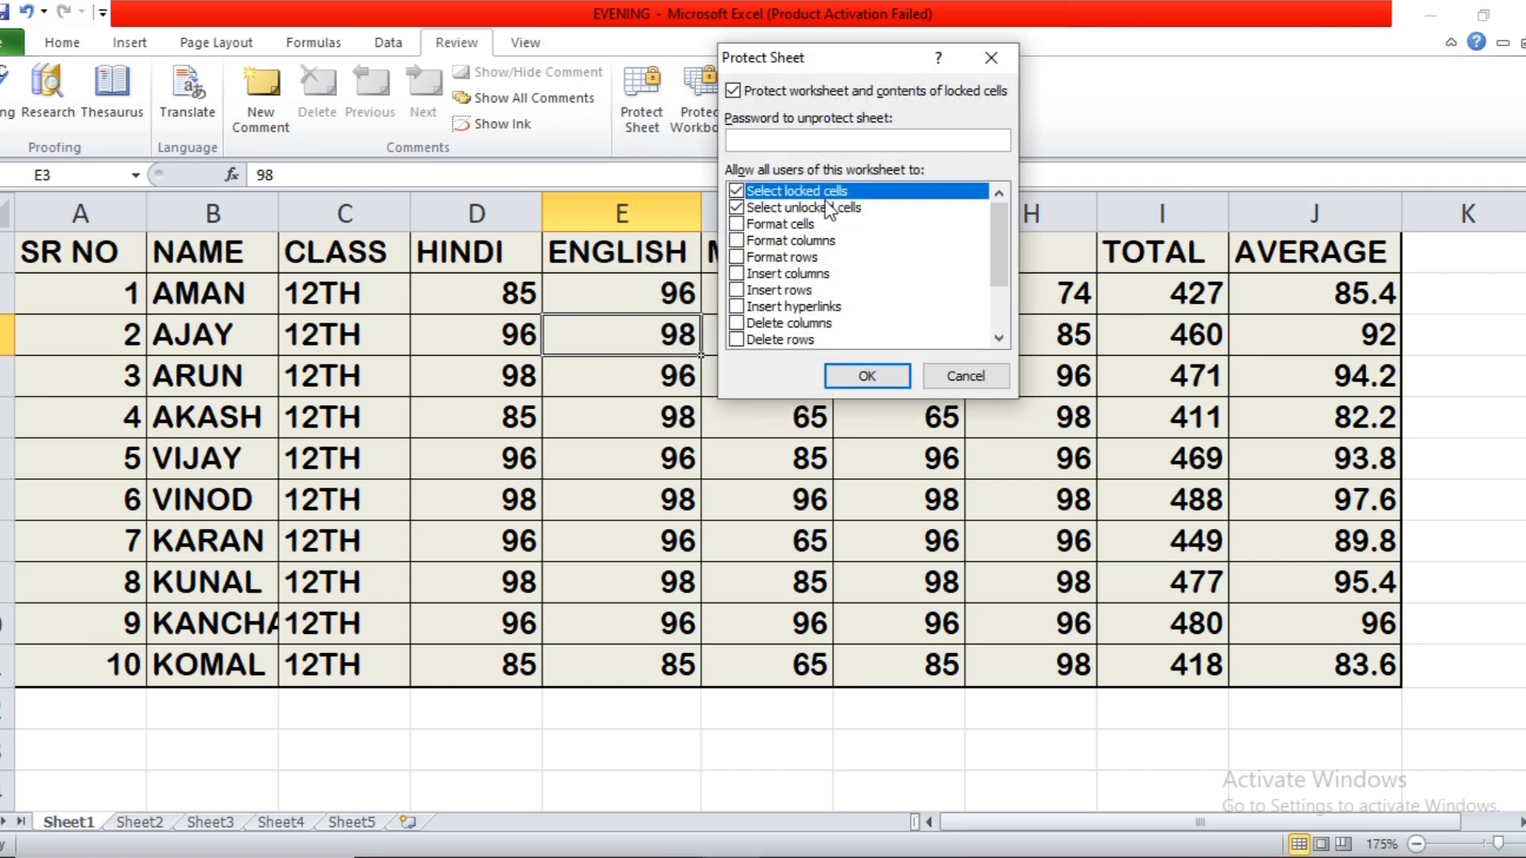
left_click(857, 382)
type("1234")
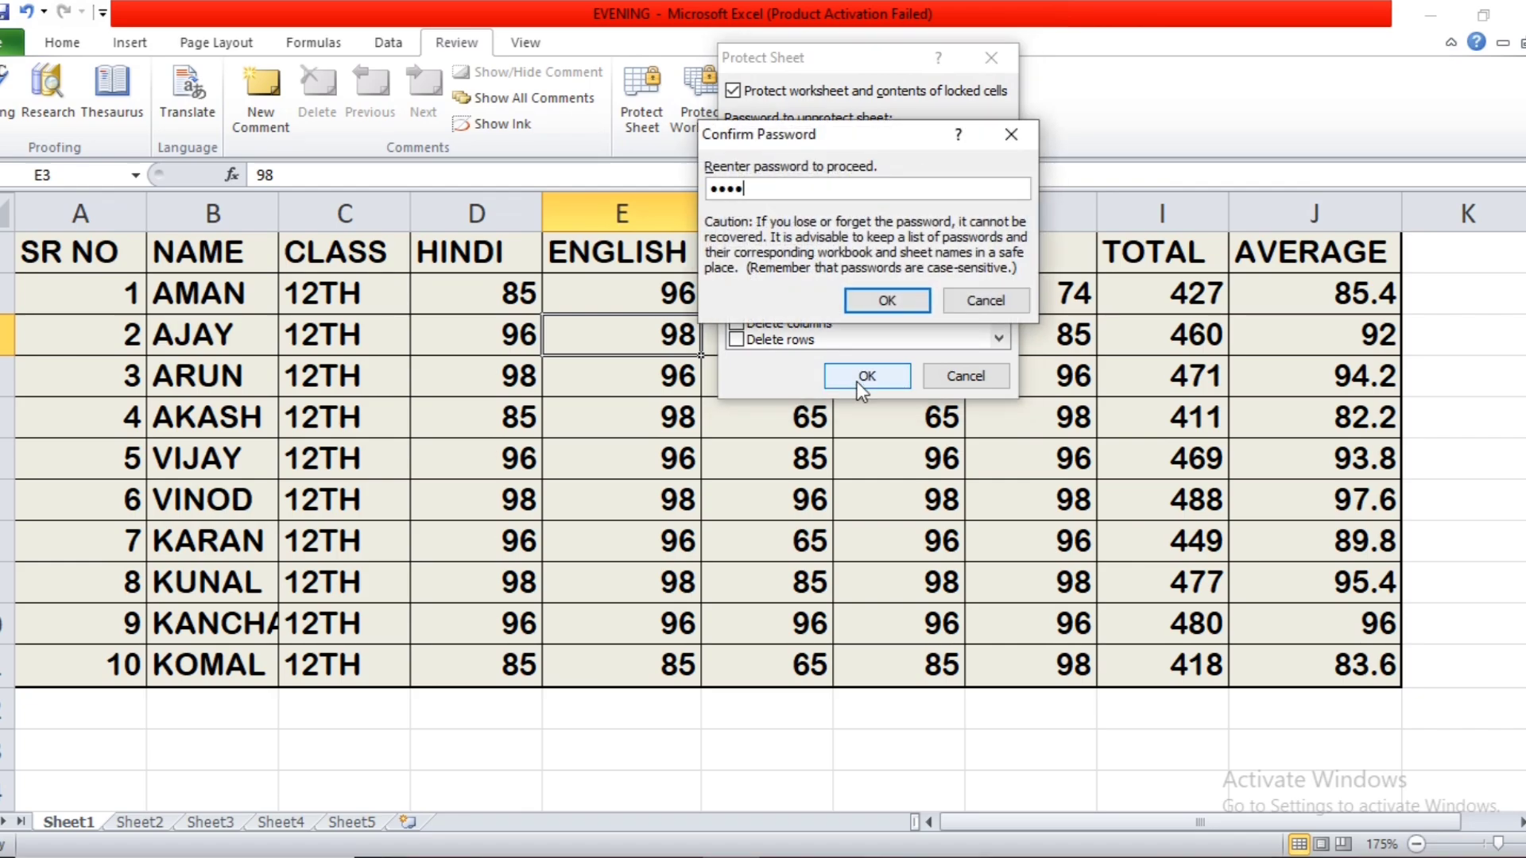
left_click(871, 302)
Try to edit cell G5 on the protected sheet.
left_click(836, 411)
double_click(836, 412)
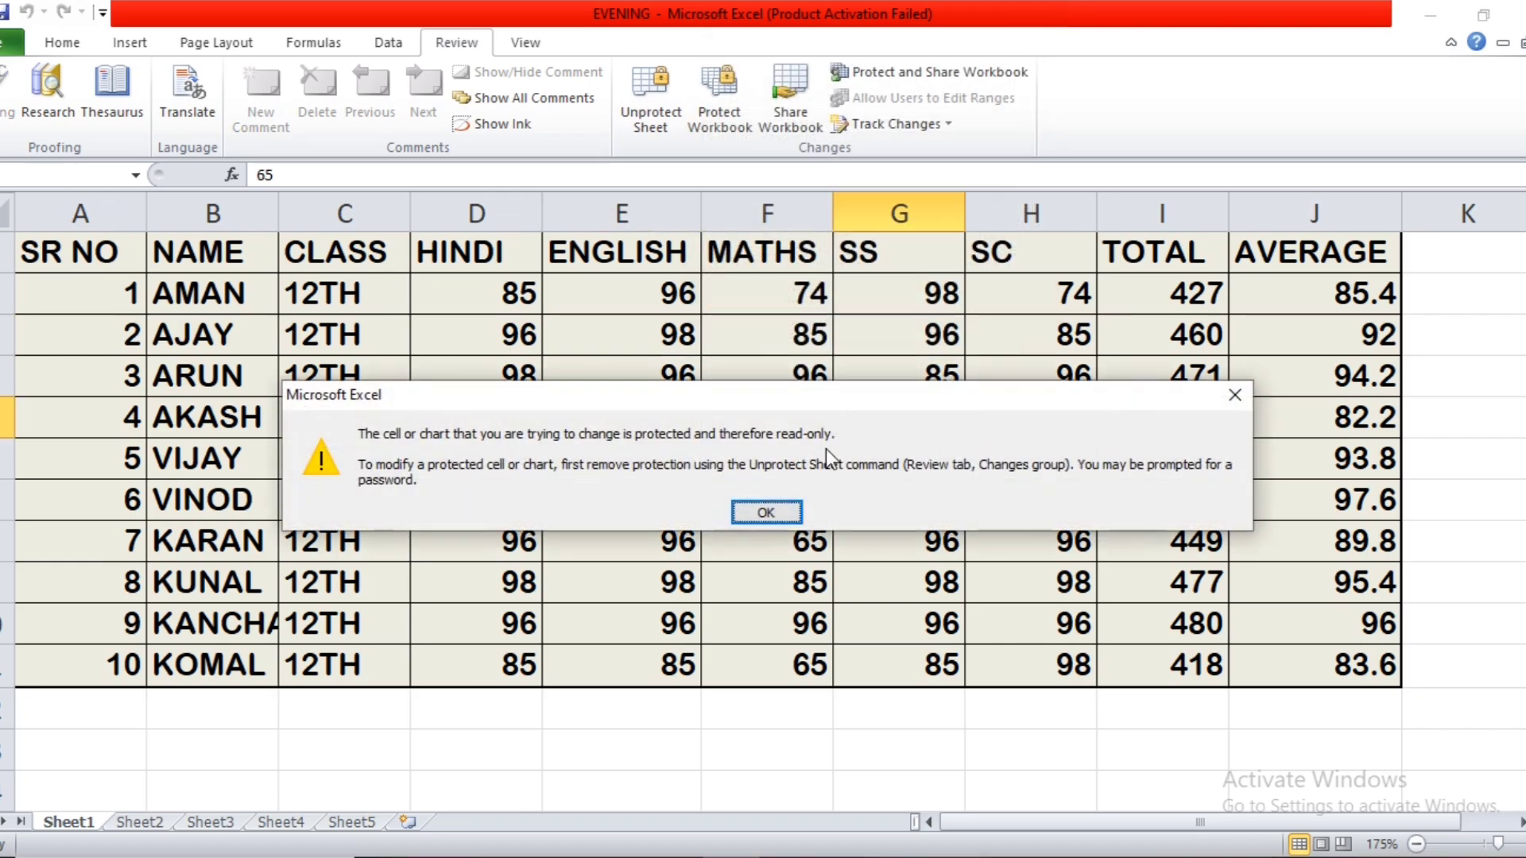
left_click(747, 512)
Unprotect the sheet by entering the sheet password, and select cell F5.
left_click(635, 115)
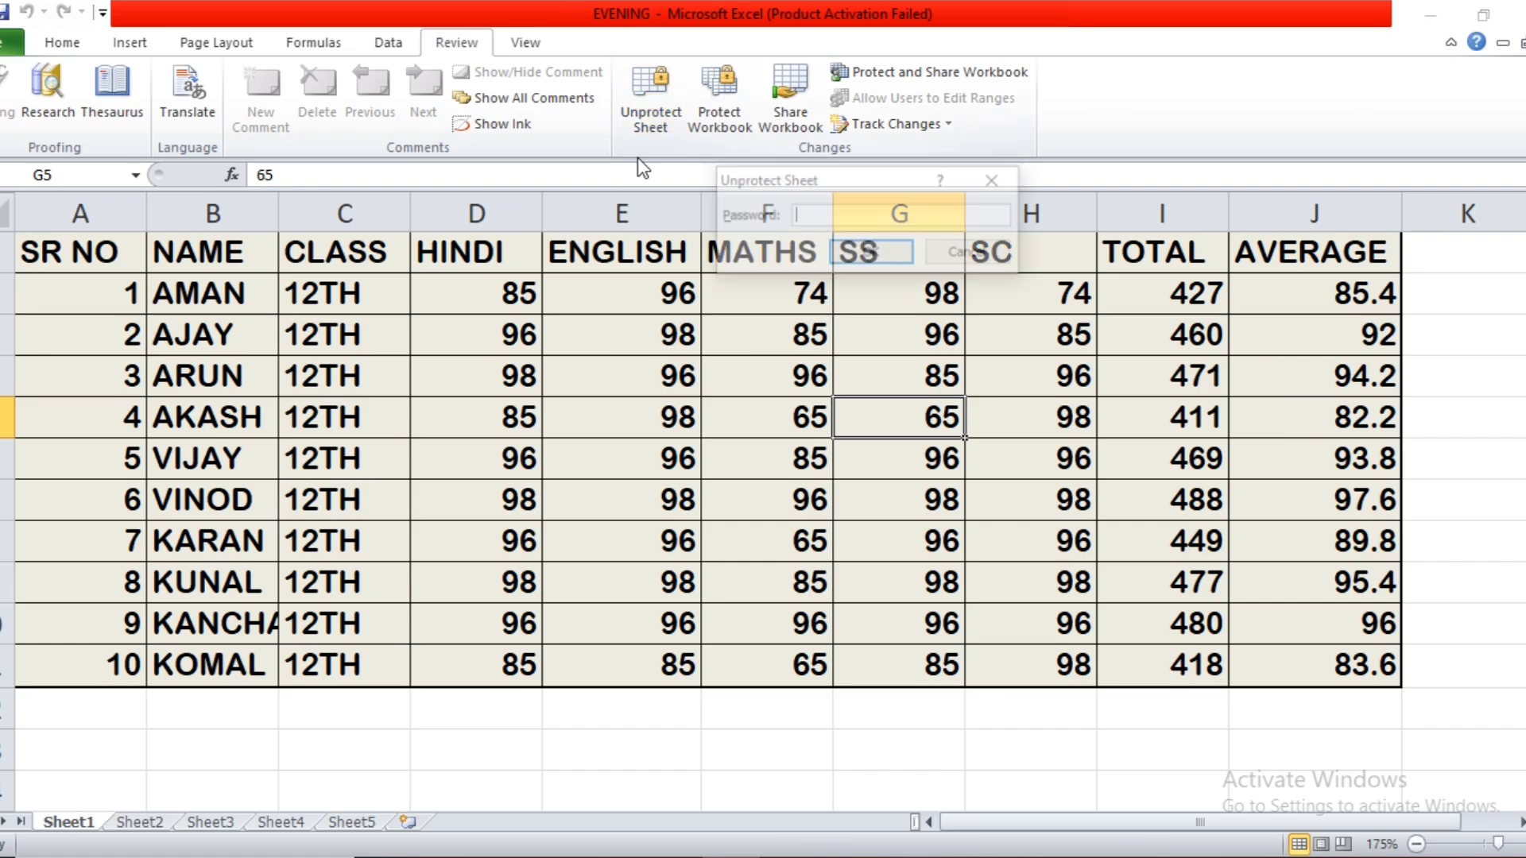
type("1234")
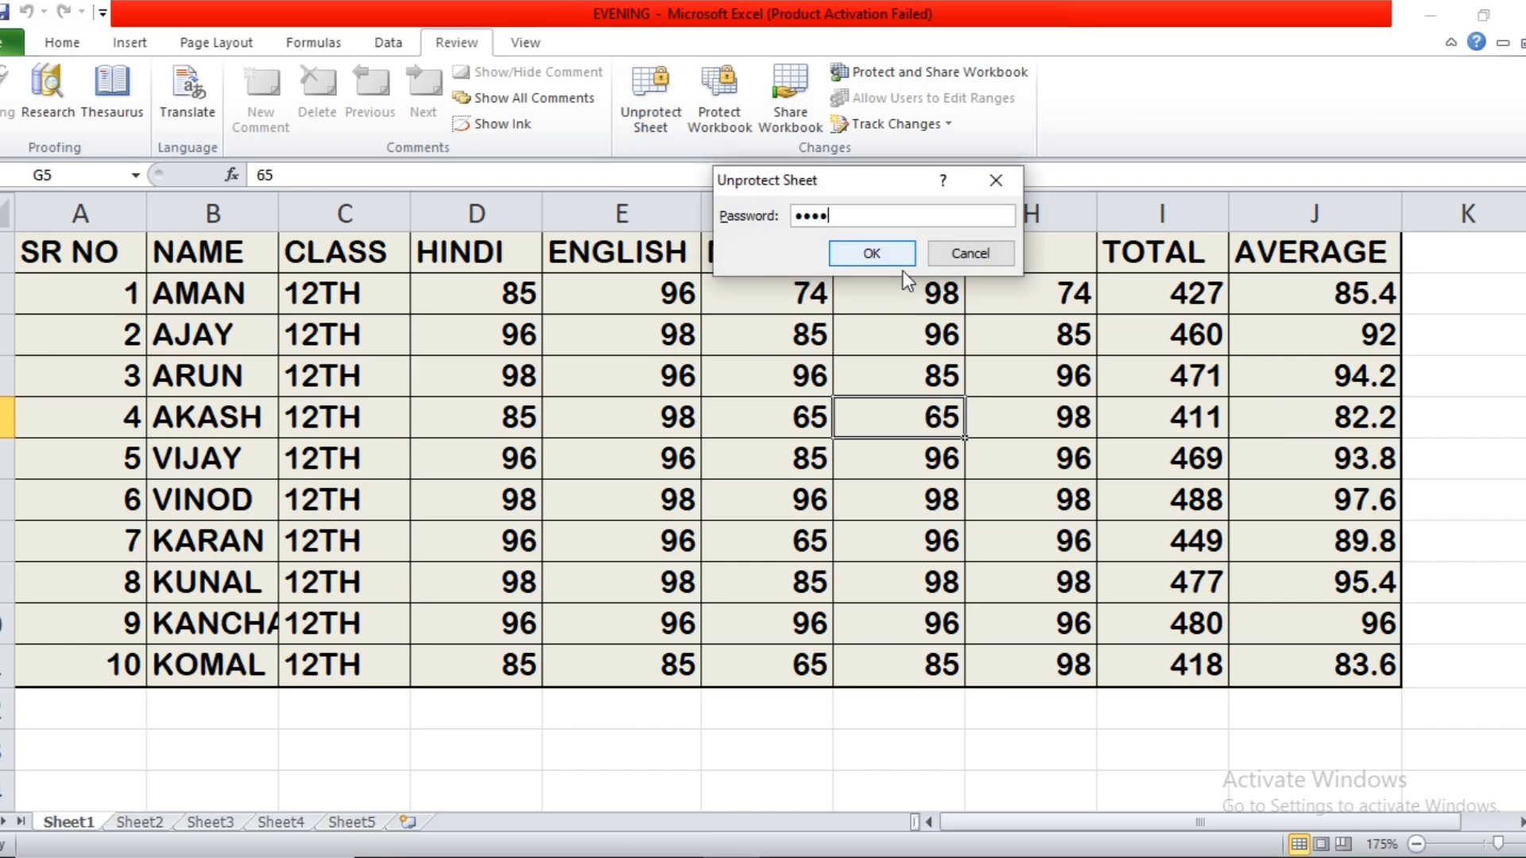
left_click(872, 253)
key("Left")
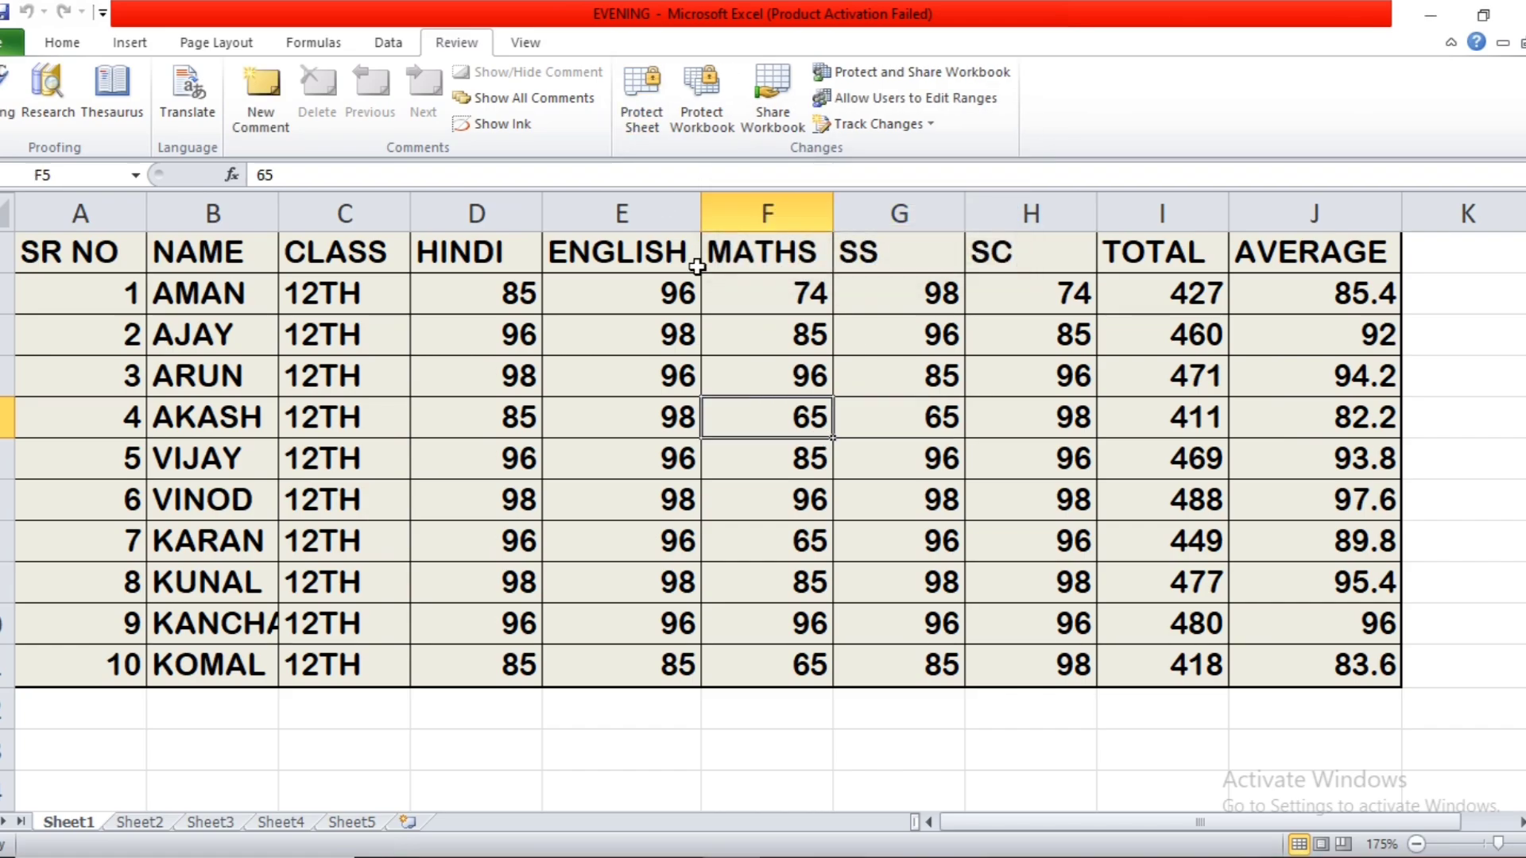
Protect the workbook for both Structure and Windows with a password, and re-enter the password to confirm it.
left_click(720, 98)
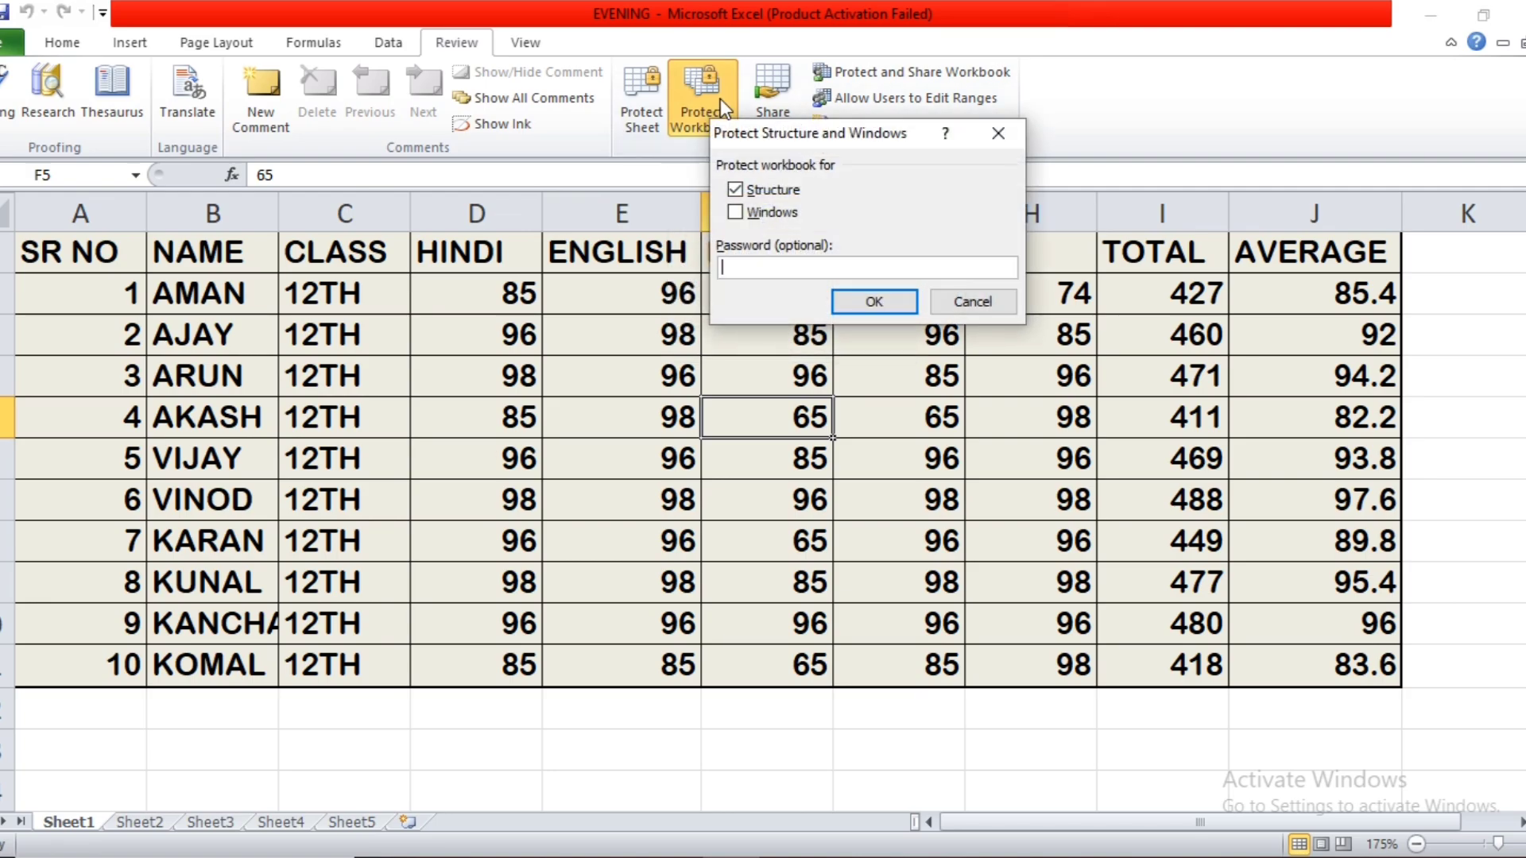
left_click_drag(842, 151, 818, 248)
left_click(716, 314)
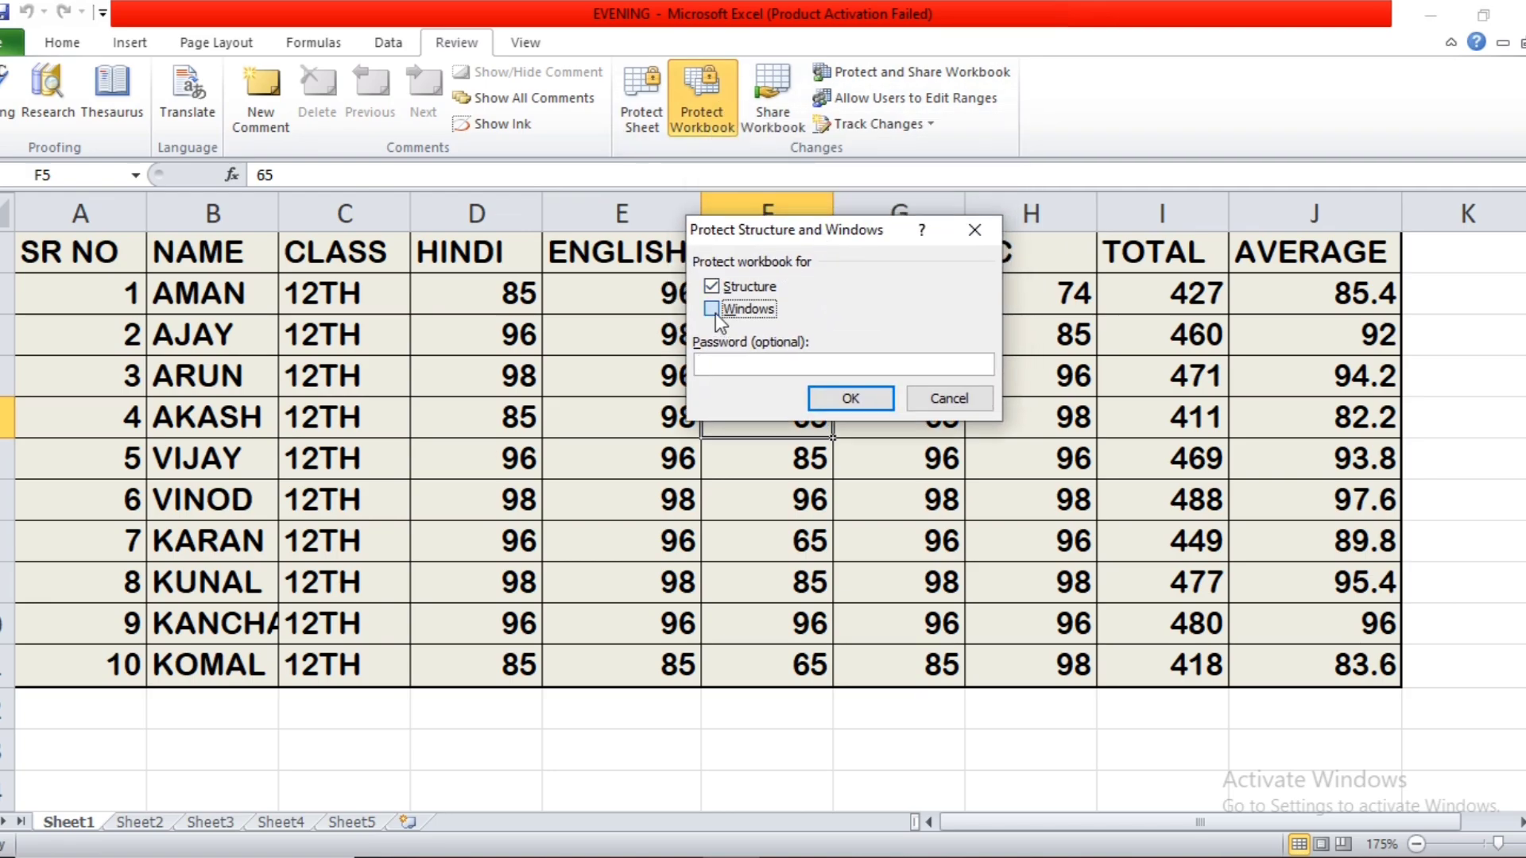
left_click(719, 364)
type("1234")
left_click(844, 397)
type("1234")
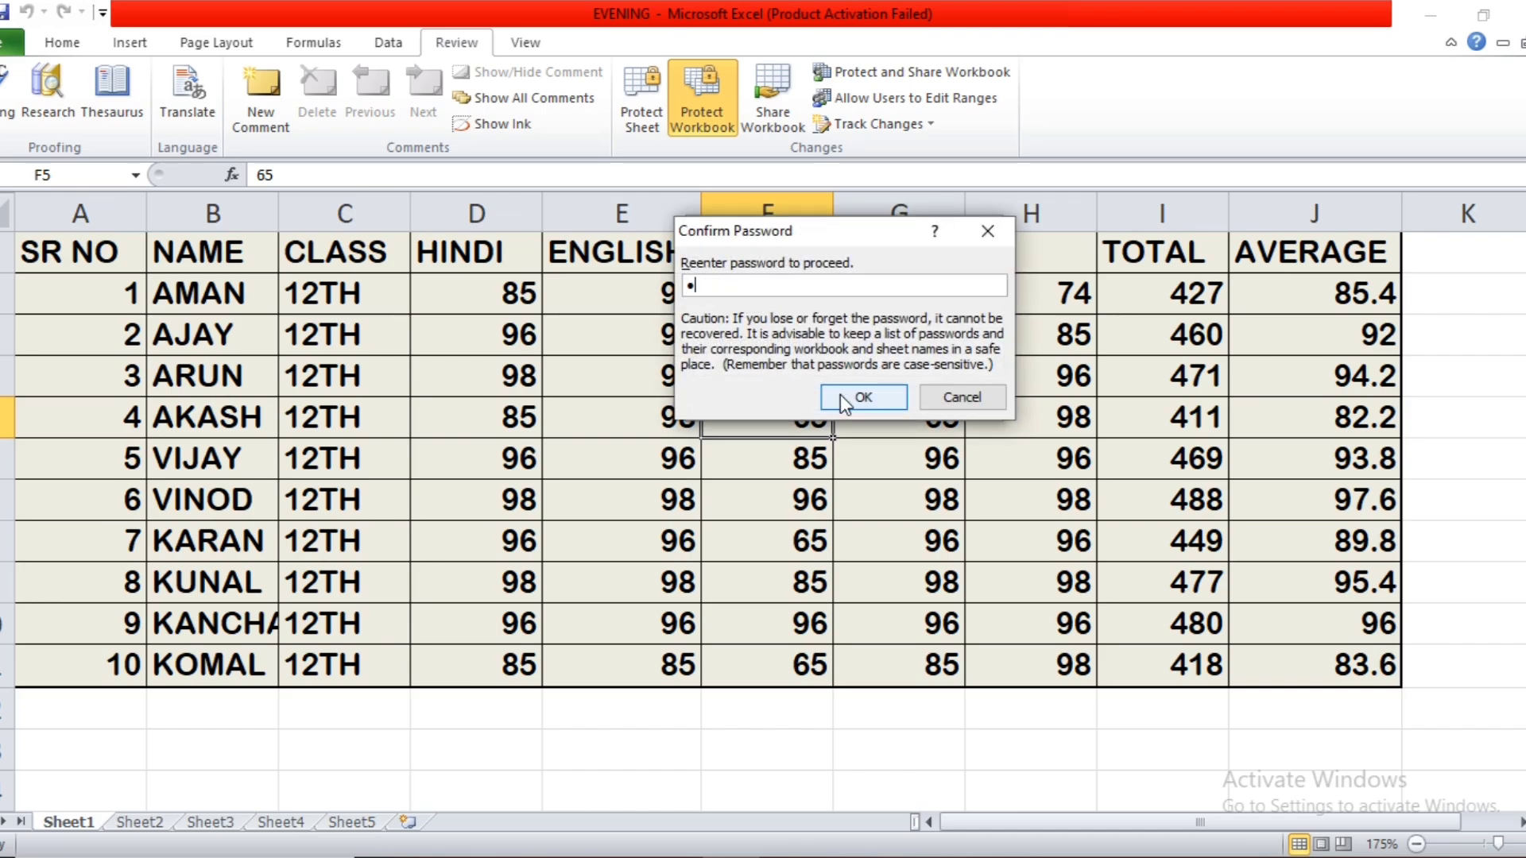
left_click(863, 397)
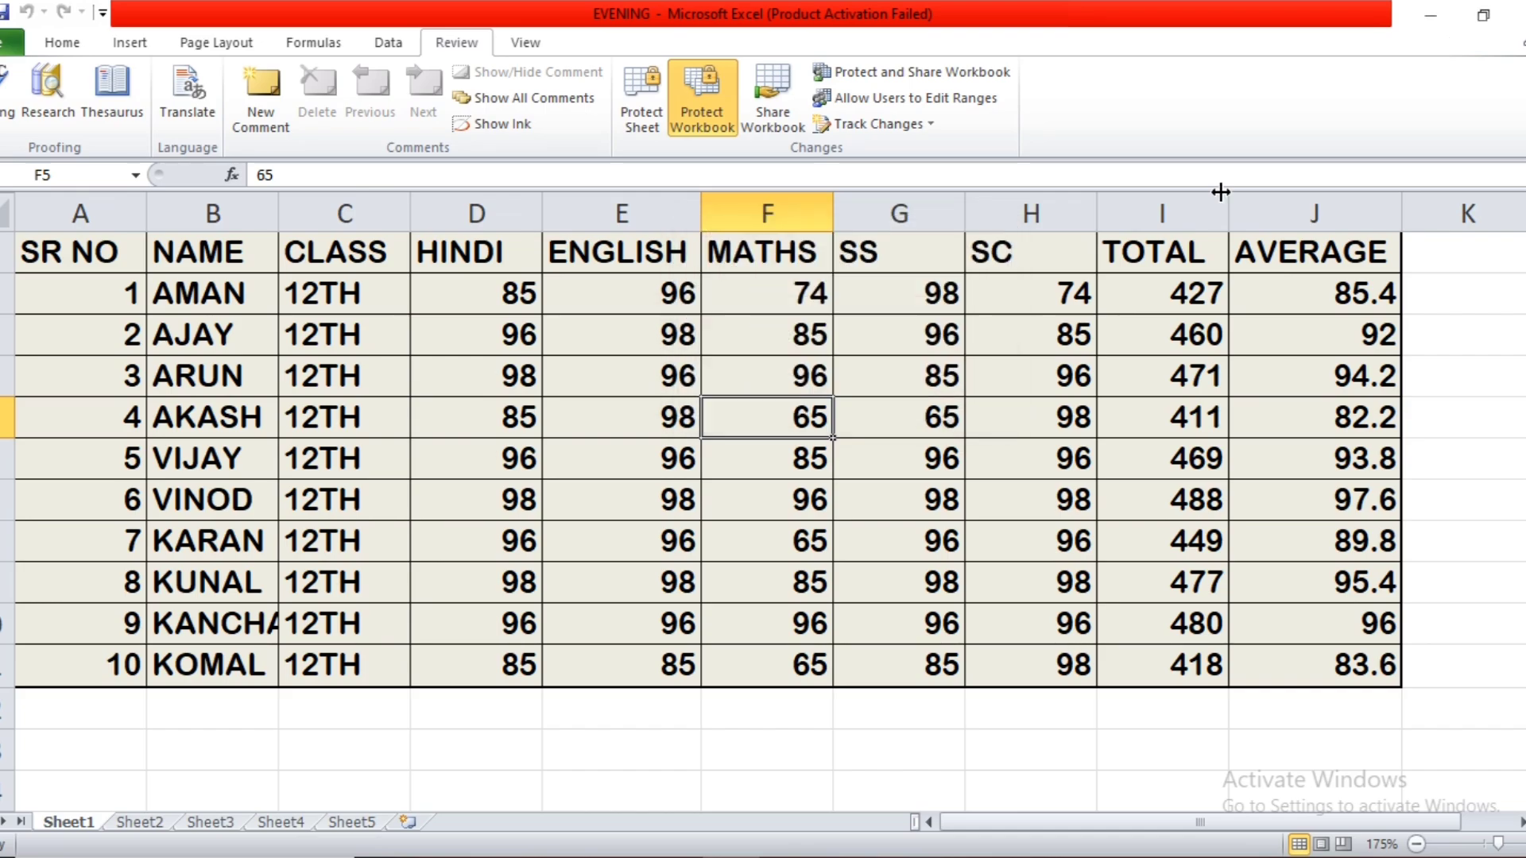
Close the EVENING workbook and save its changes.
left_click(1516, 13)
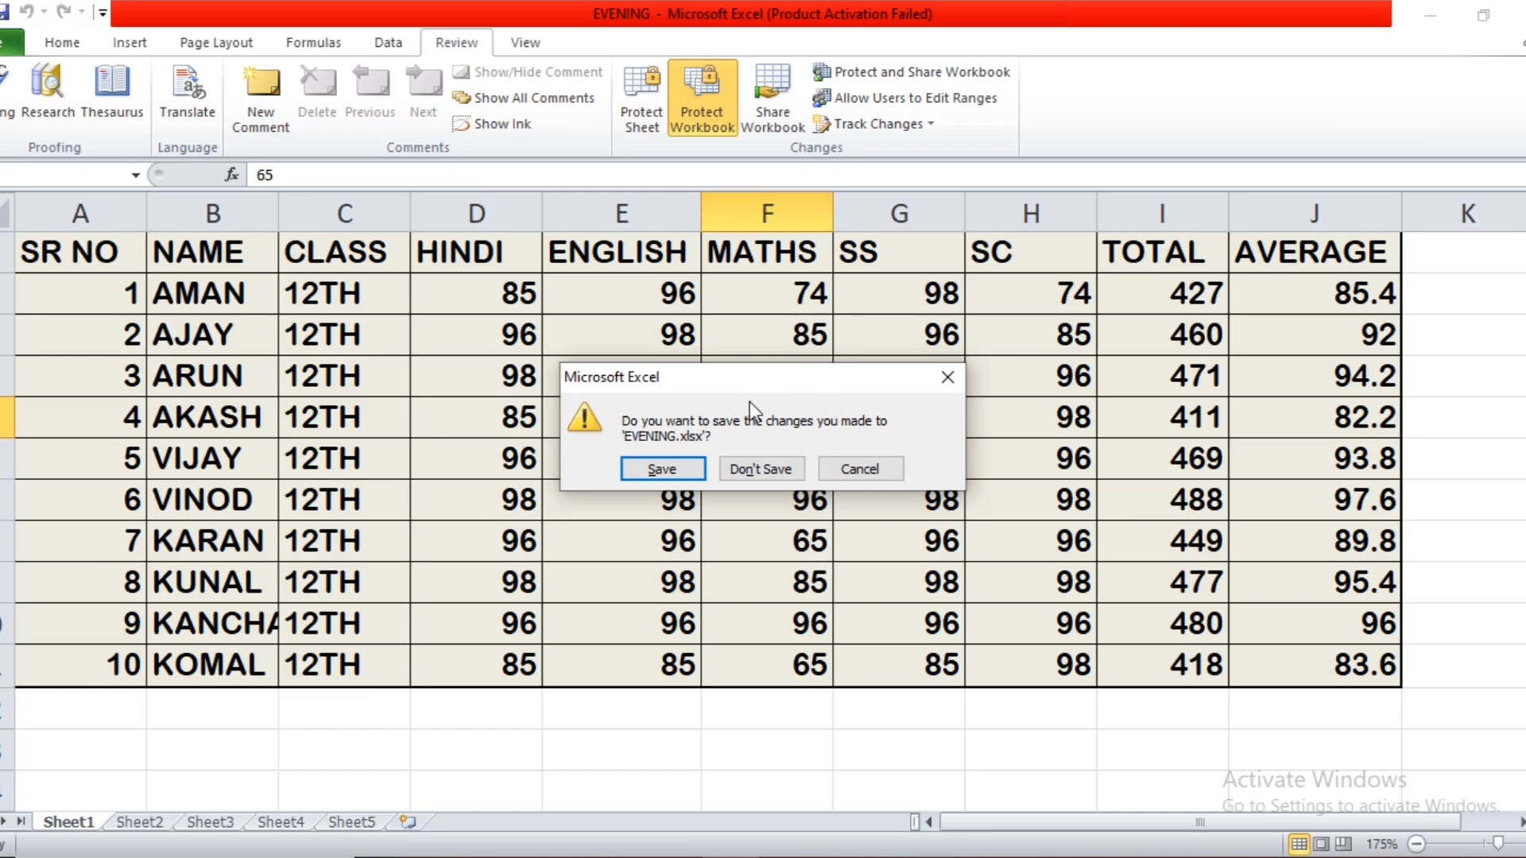
left_click(684, 473)
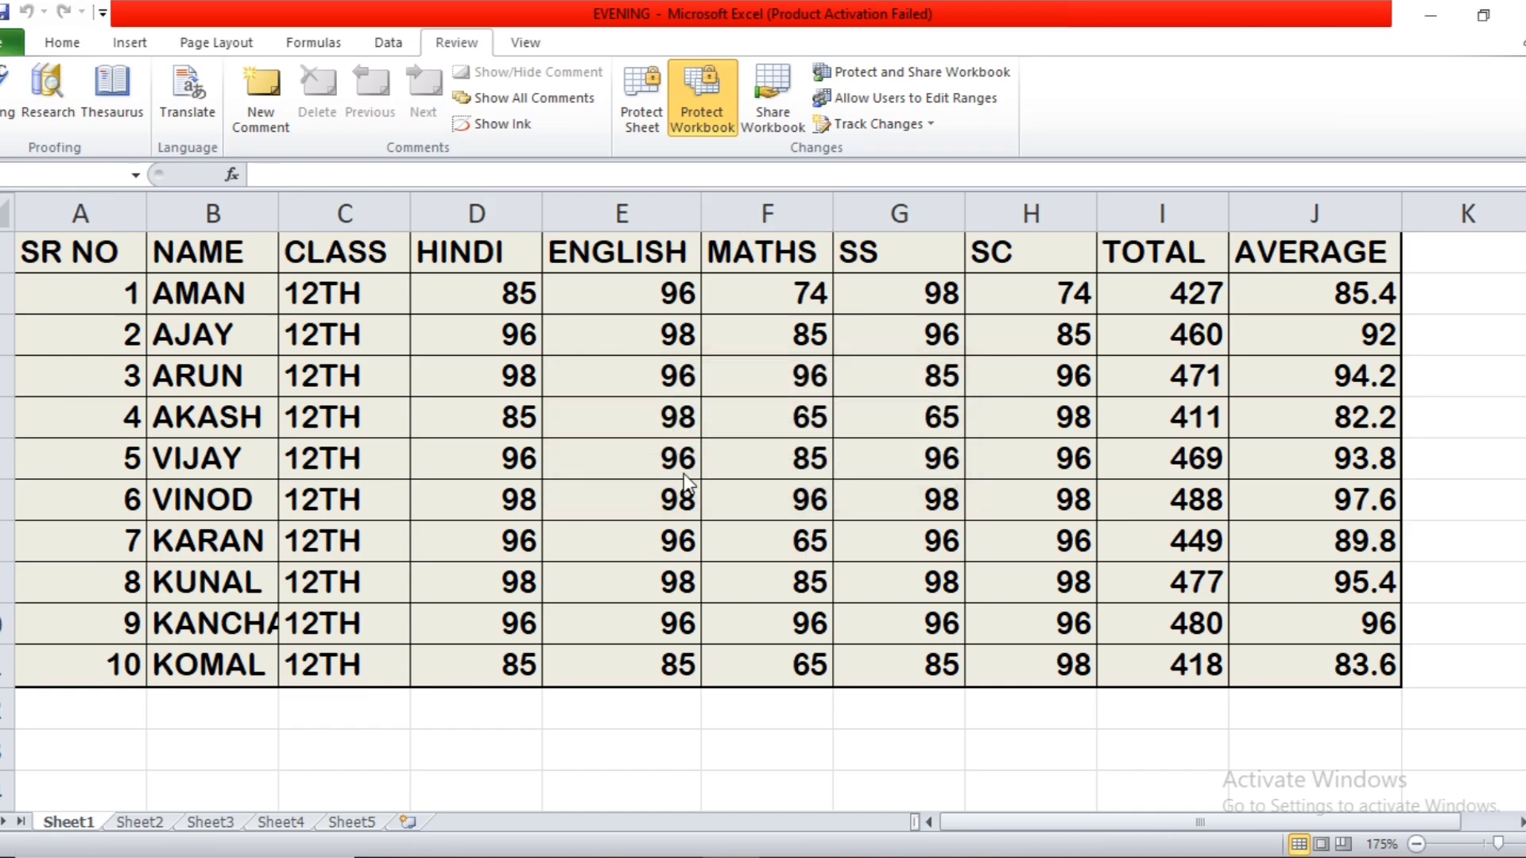
Relaunch Microsoft Excel 2010, dismiss the activation wizard, and open the recent EVENING workbook.
left_click(195, 857)
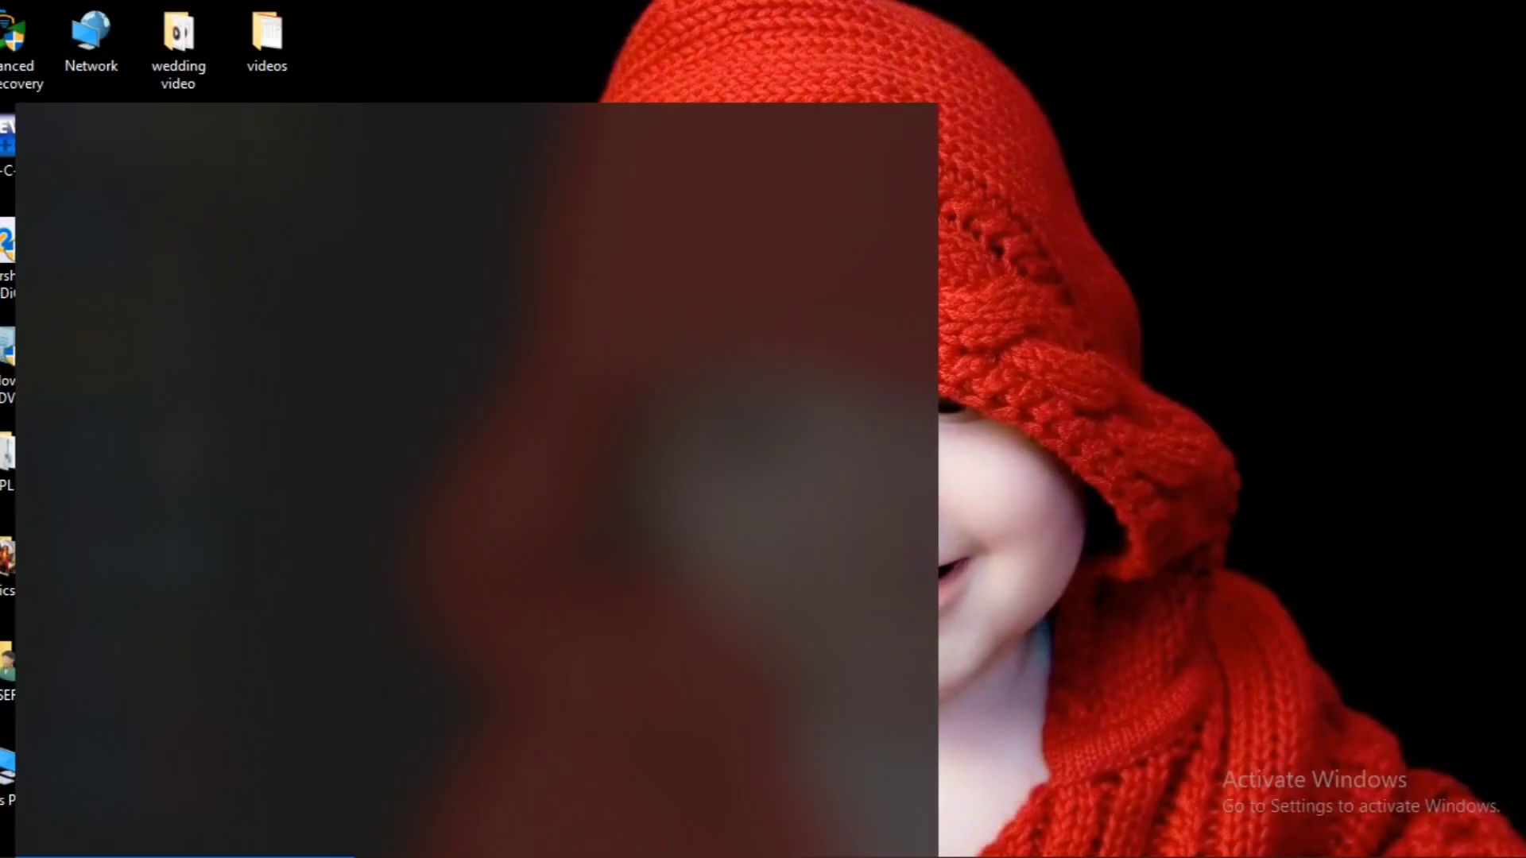
type("ex")
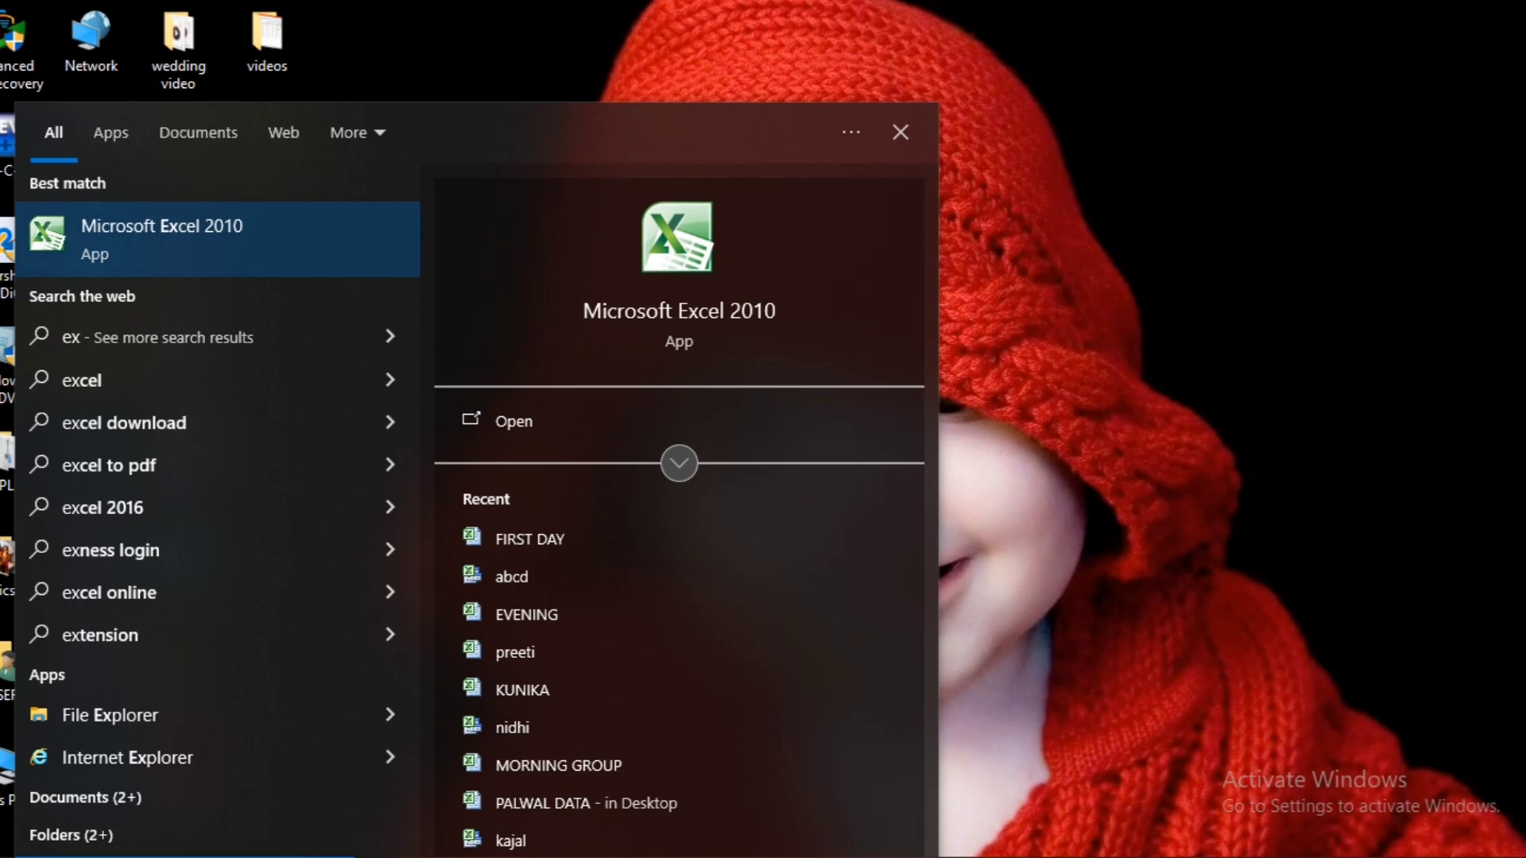
key("BackSpace")
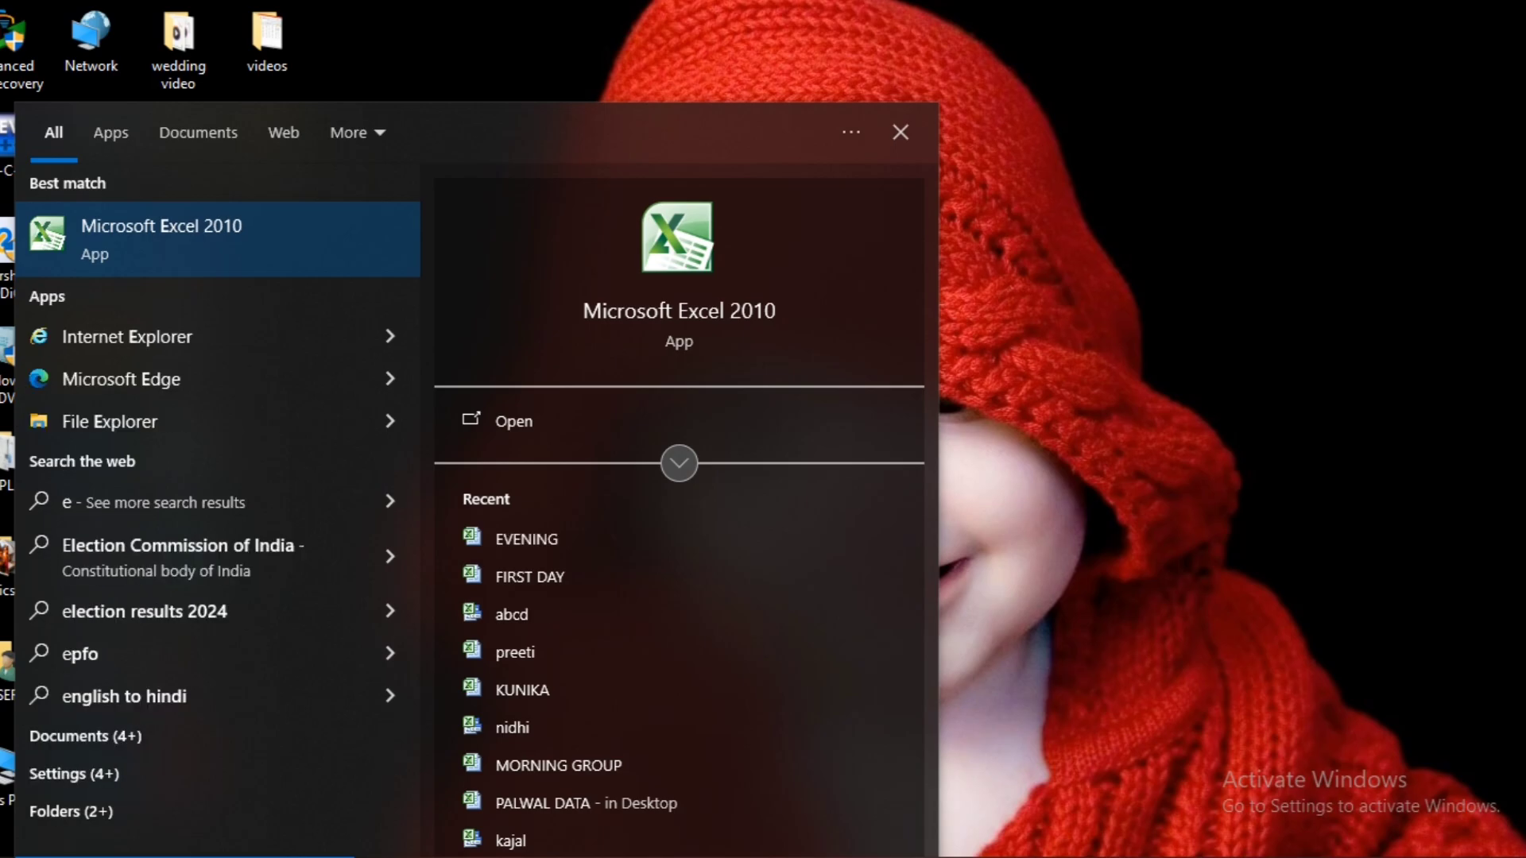
left_click(254, 256)
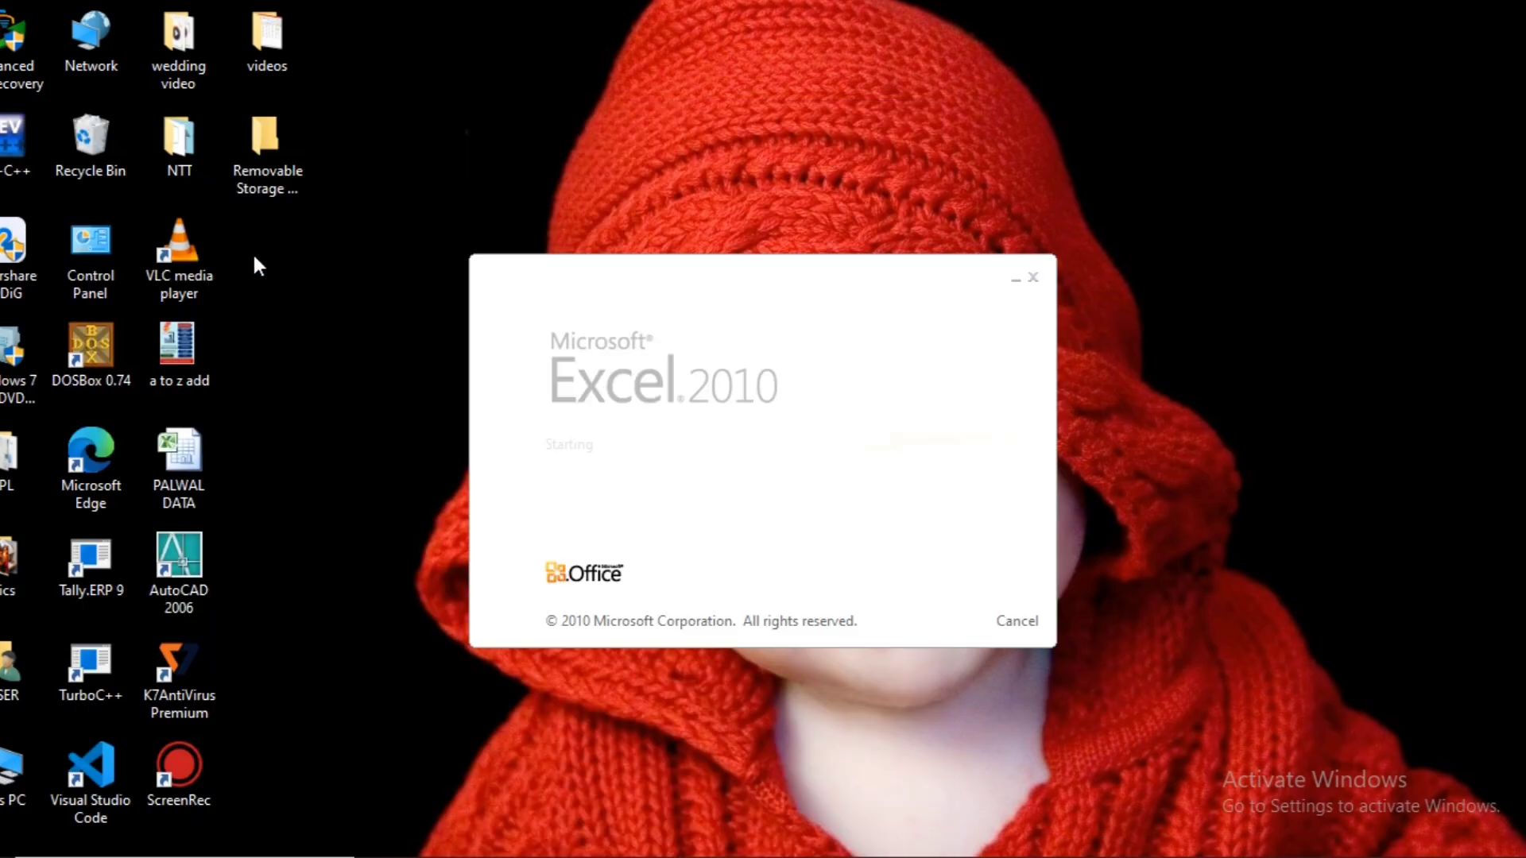
left_click(6, 43)
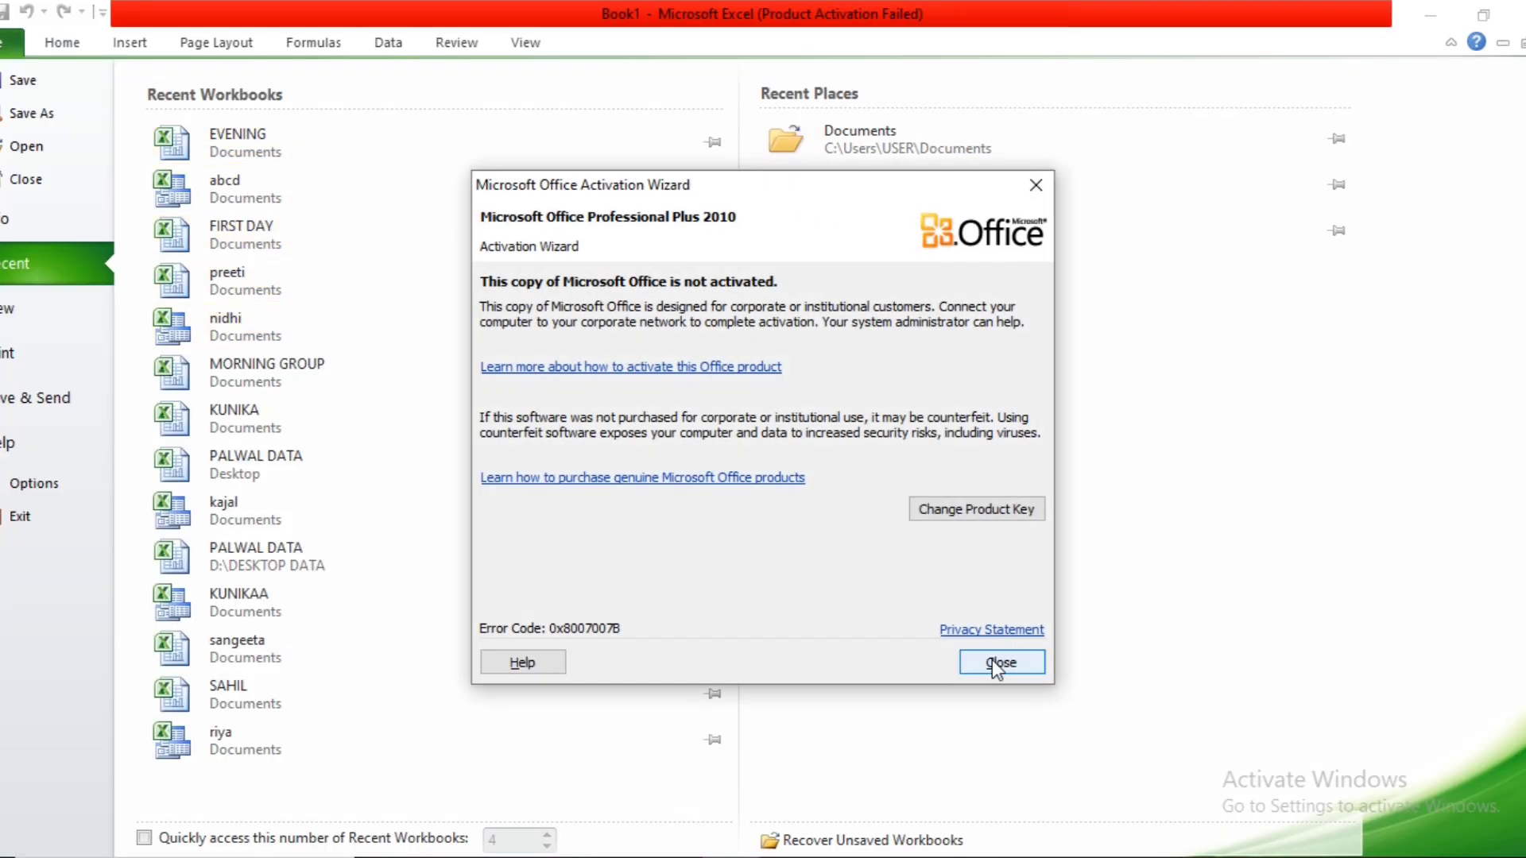
left_click(1000, 664)
left_click(237, 144)
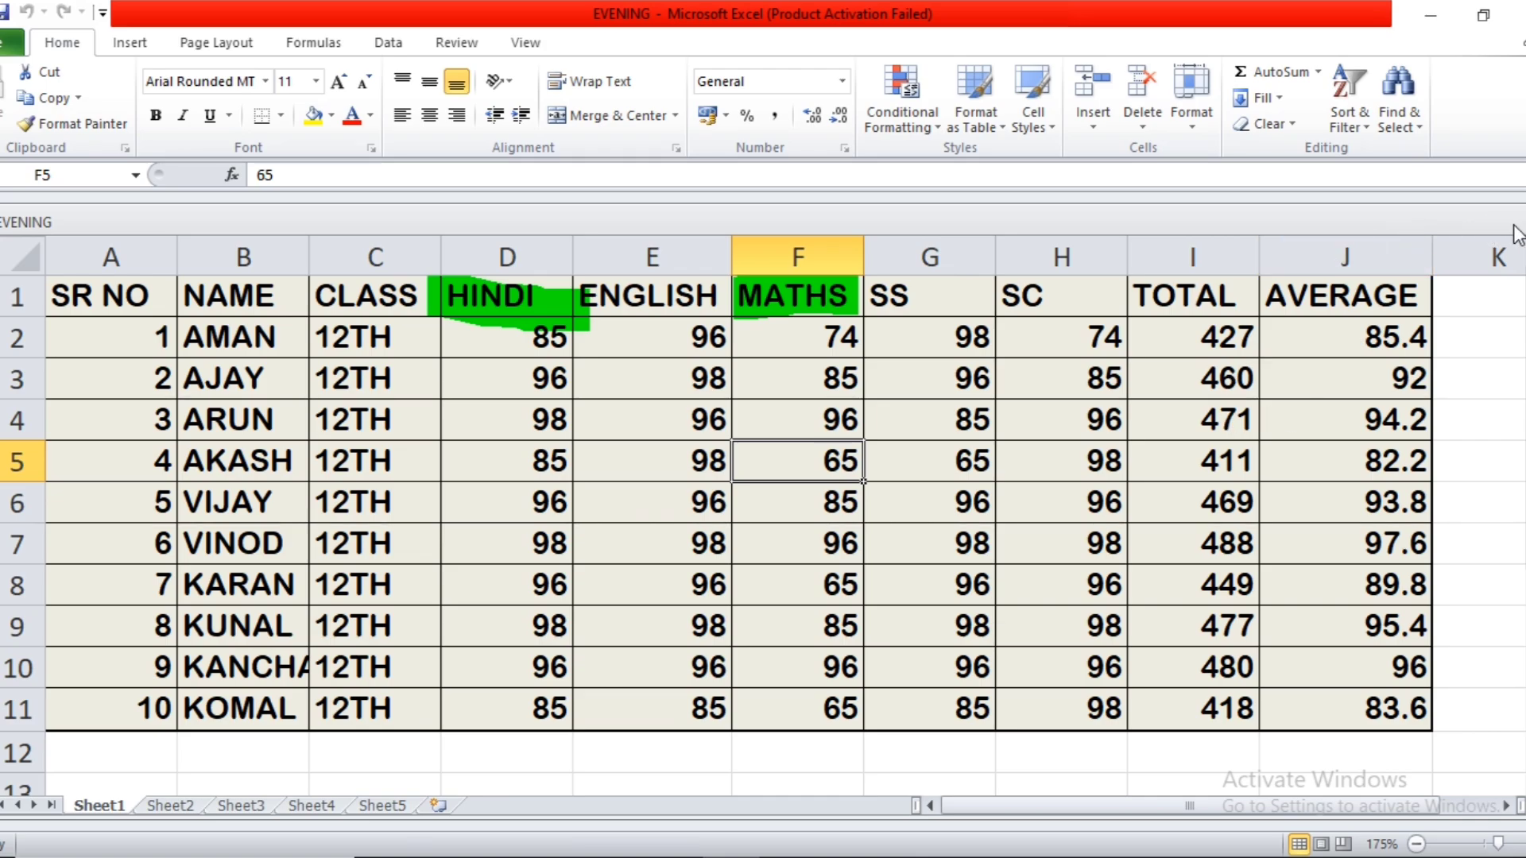
Unprotect the workbook by entering the workbook password.
left_click(438, 50)
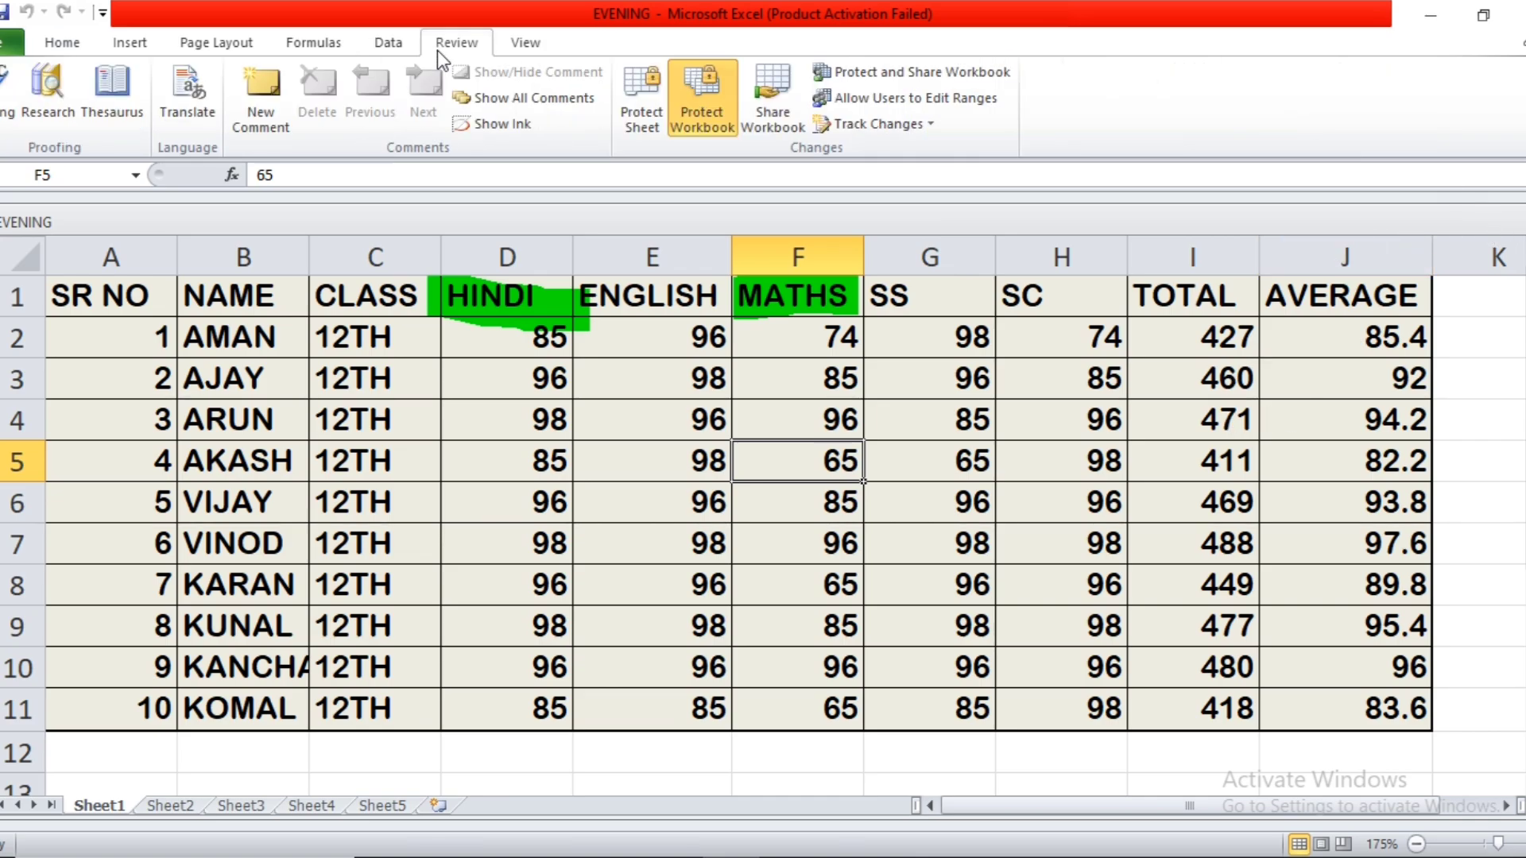
left_click(725, 98)
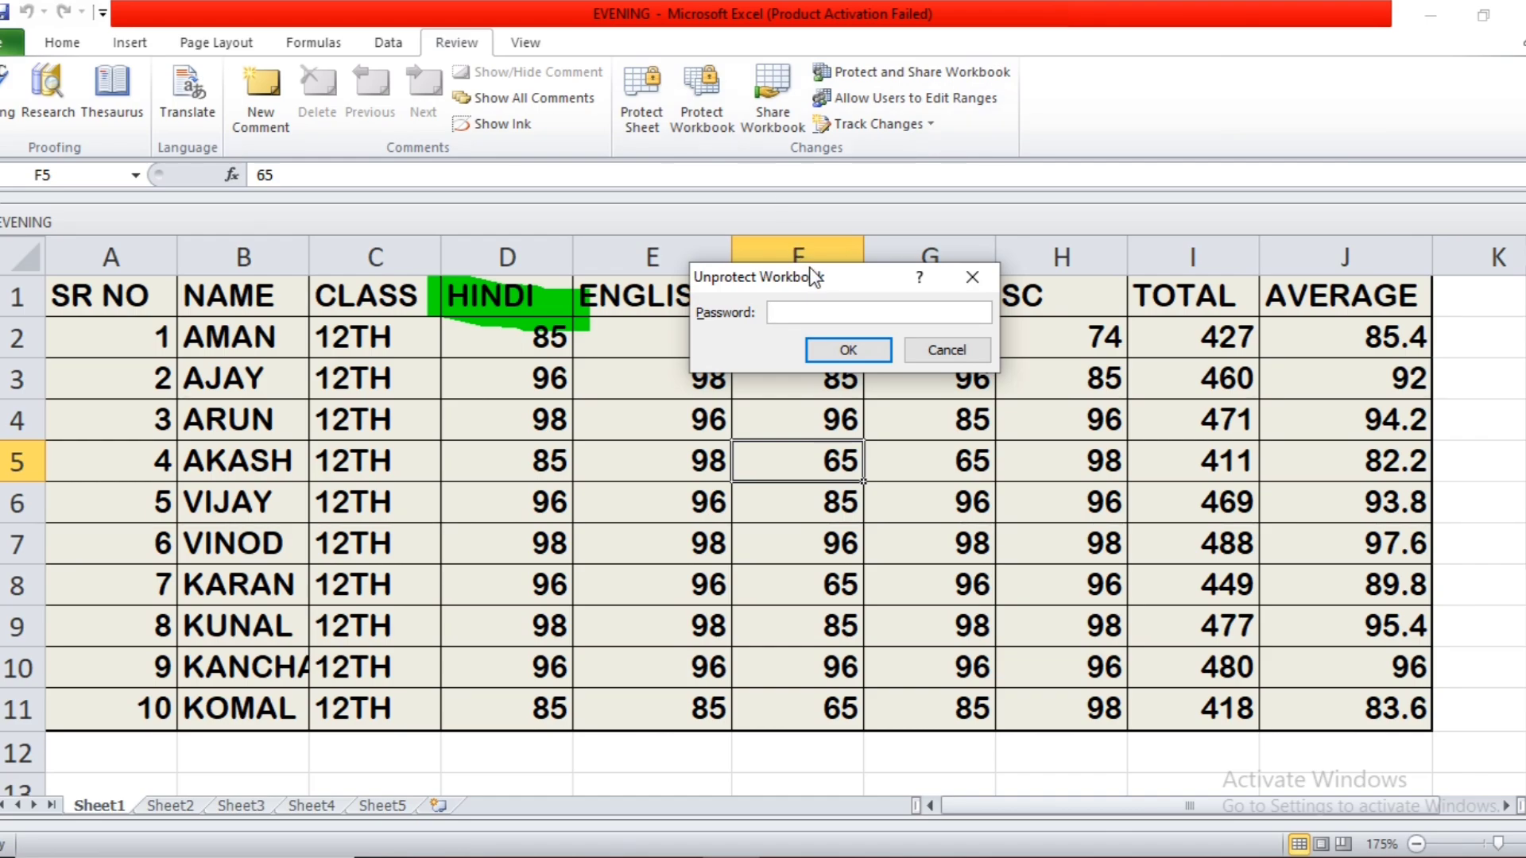
type("1234")
left_click(836, 350)
left_click(836, 350)
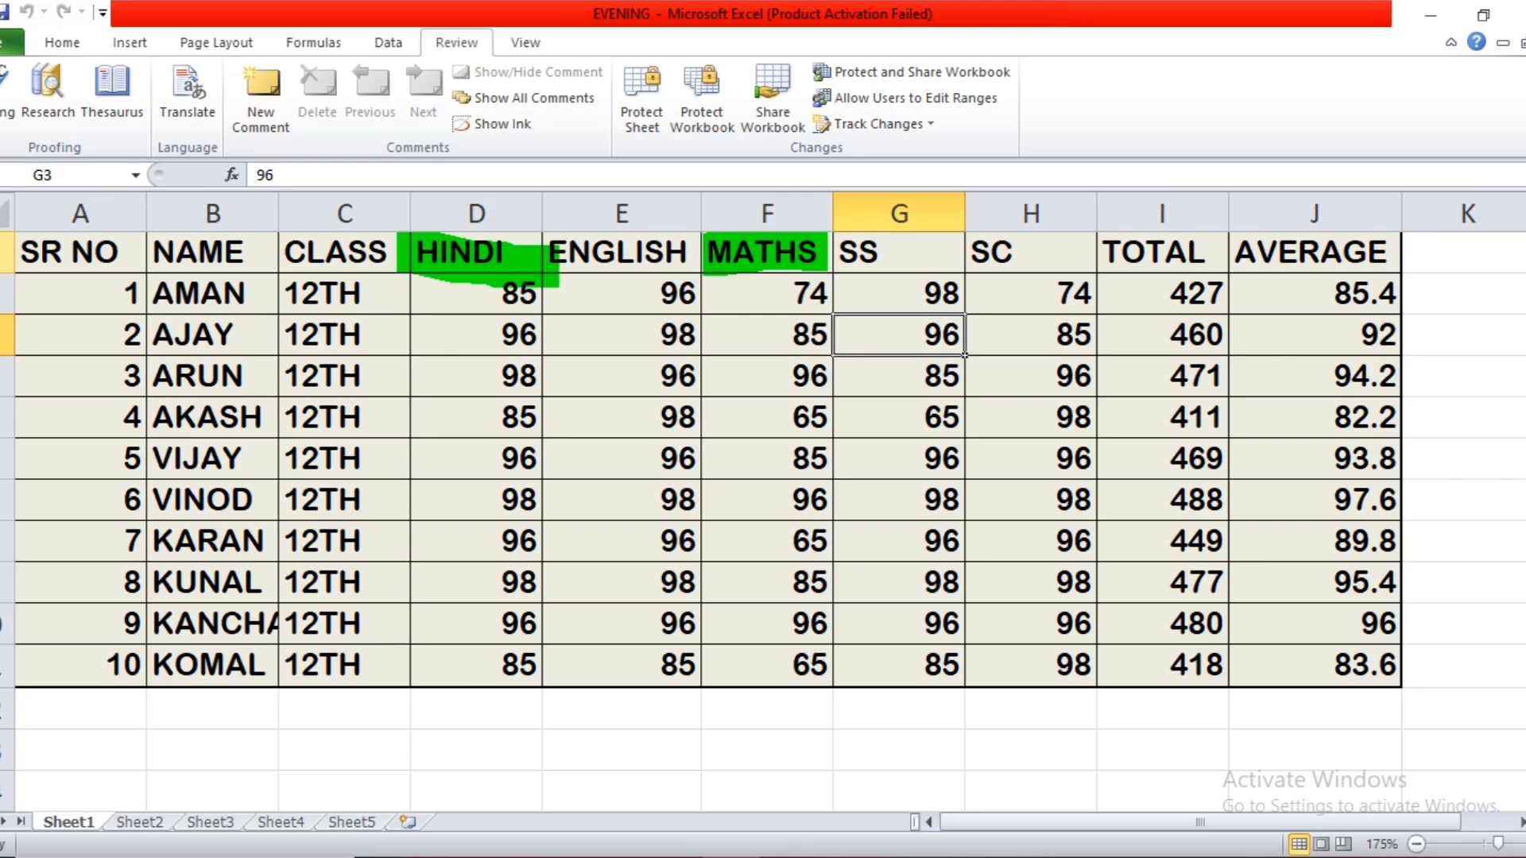
Share the workbook, allowing changes by more than one user at the same time, and accept saving it.
left_click(766, 104)
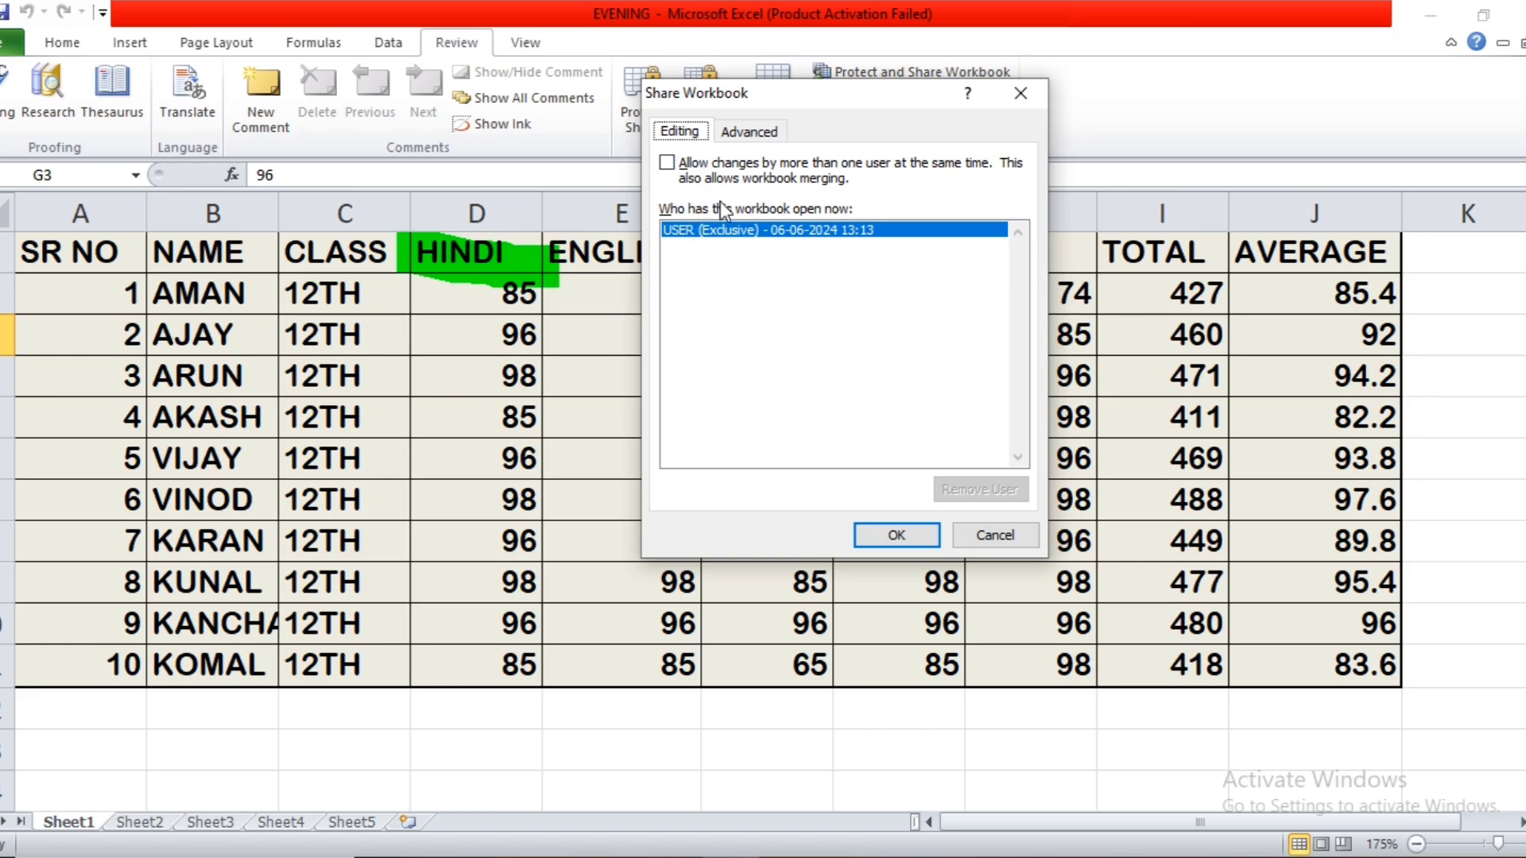
left_click(668, 163)
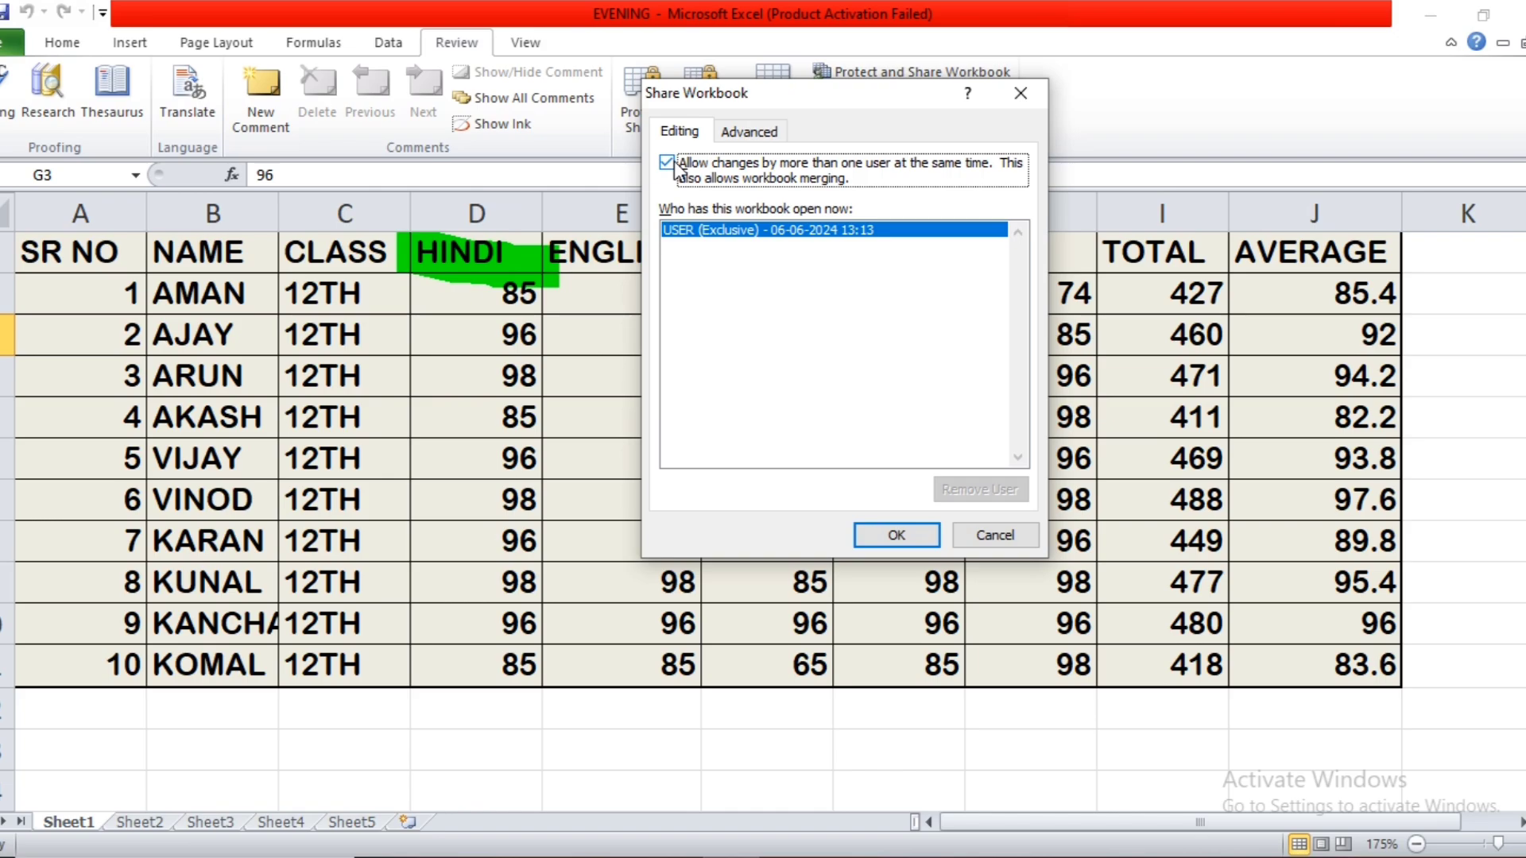
left_click(897, 537)
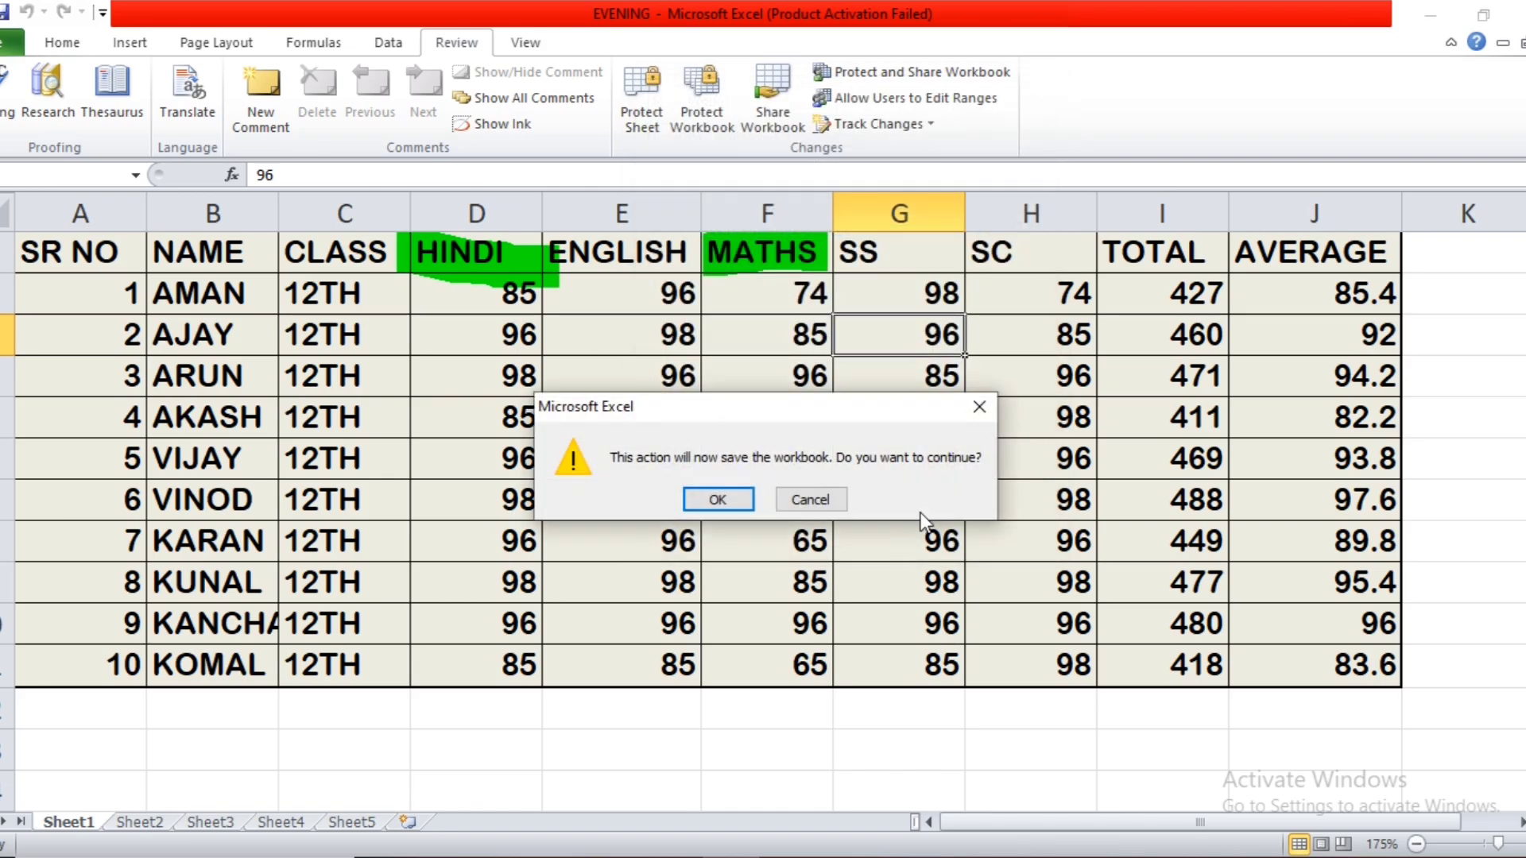
left_click(729, 501)
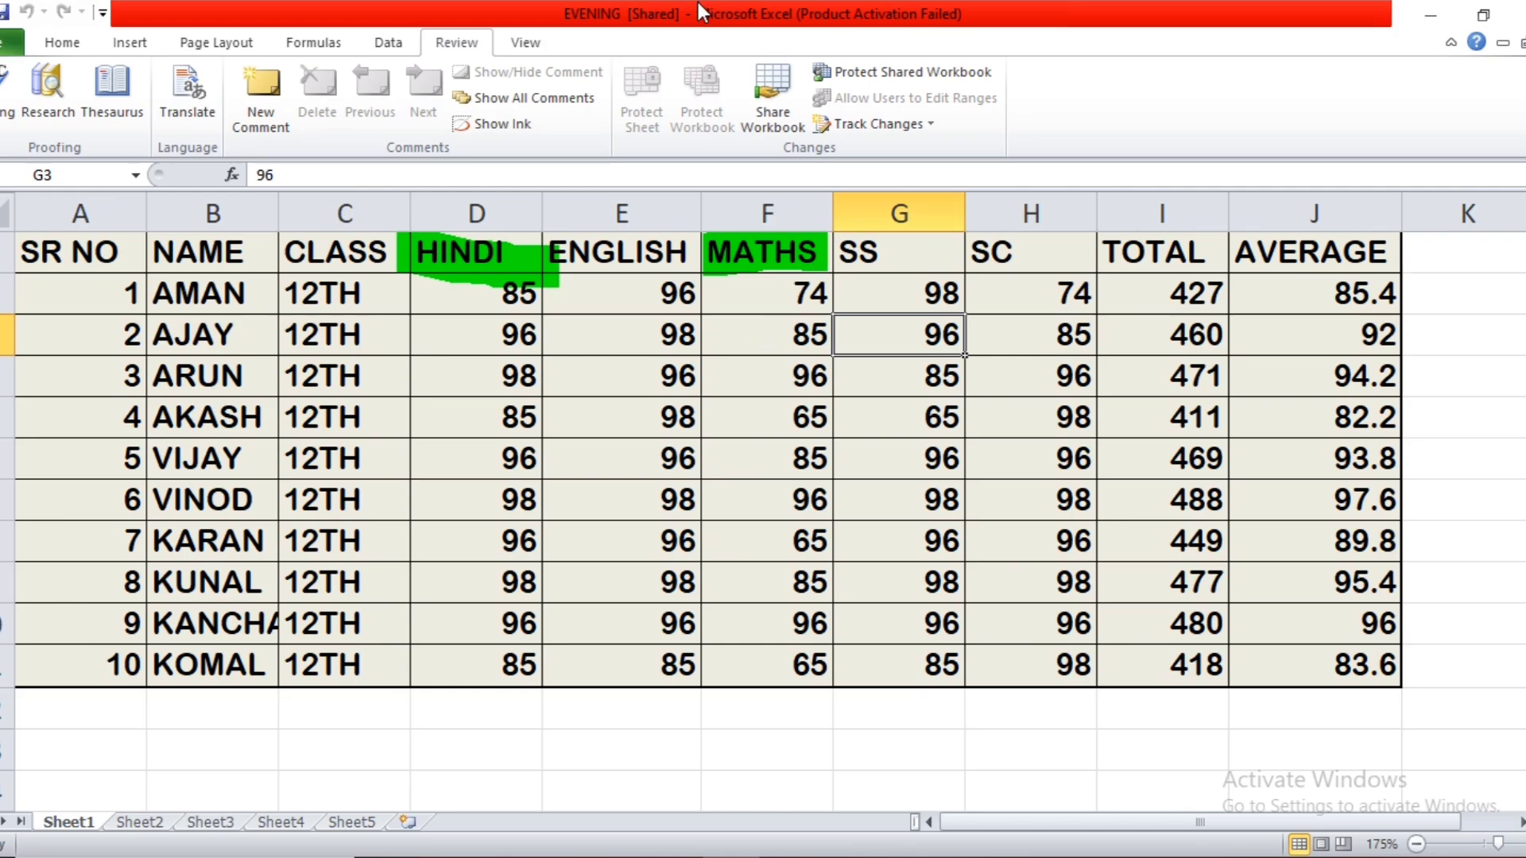
left_click(819, 394)
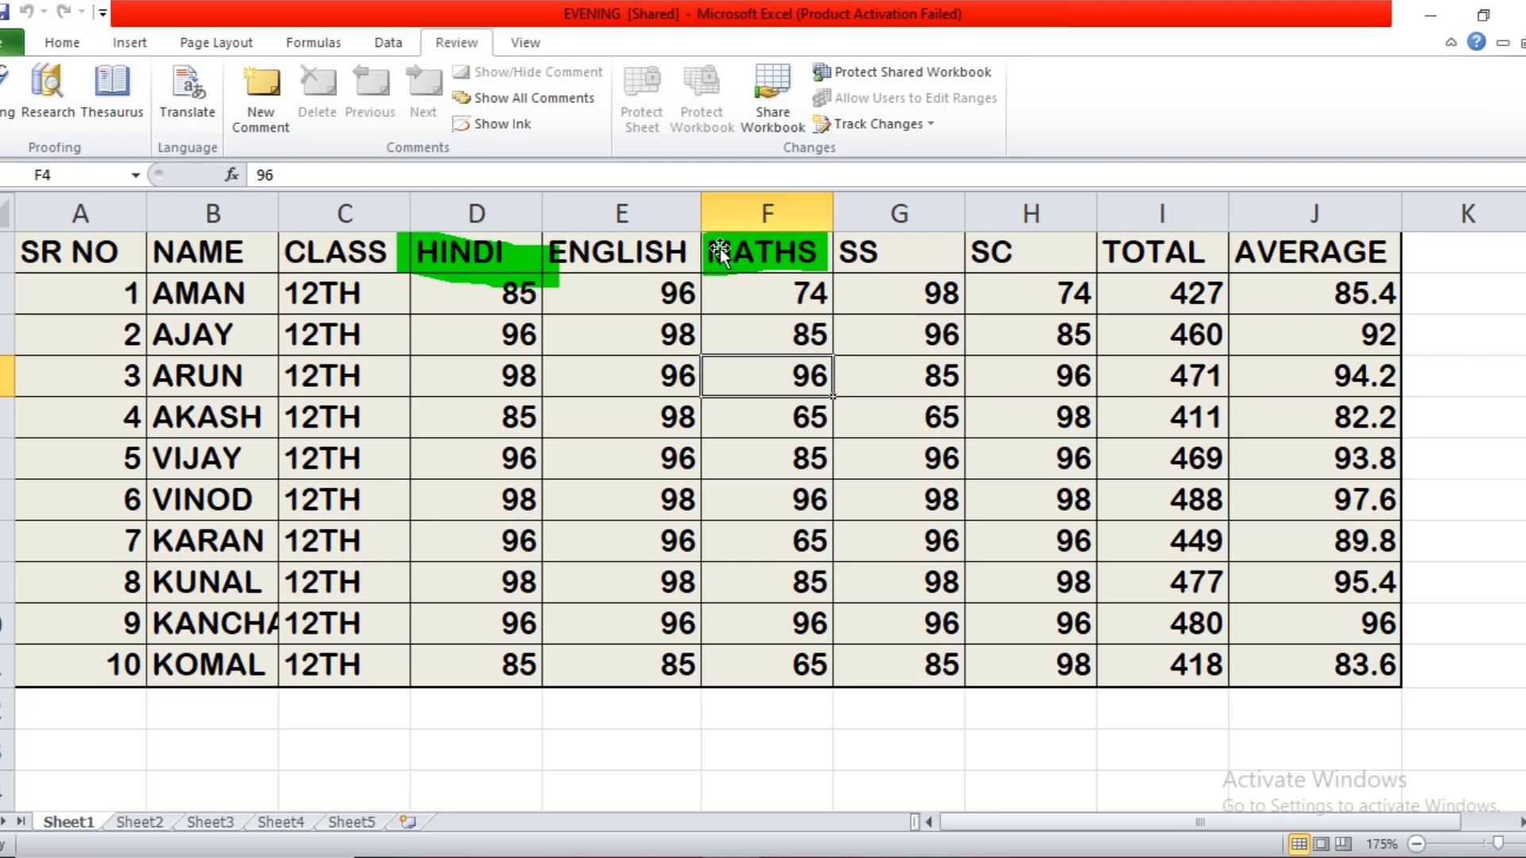
left_click(131, 43)
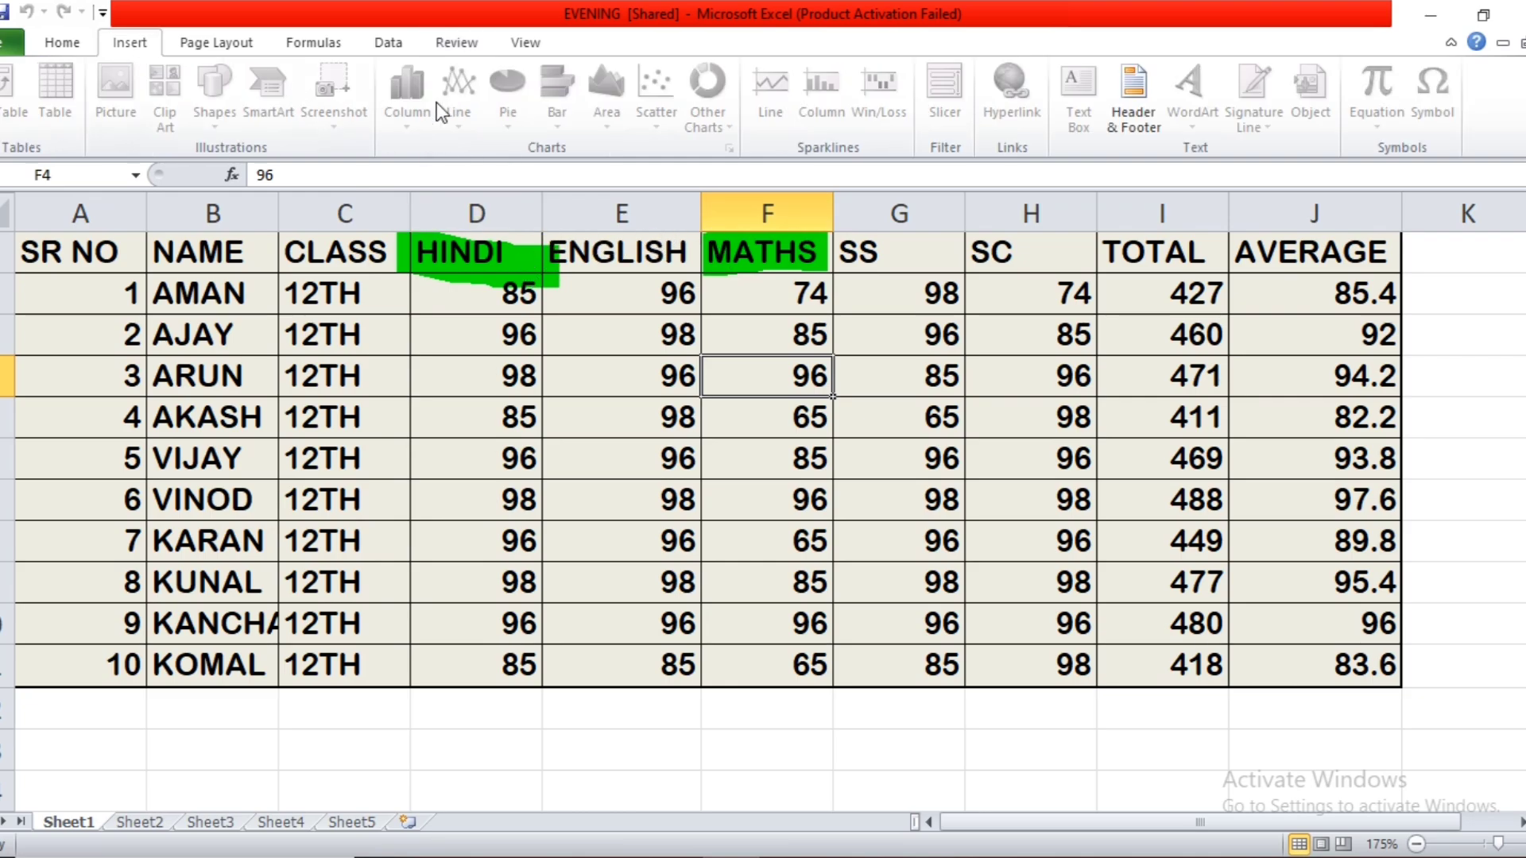
left_click(222, 36)
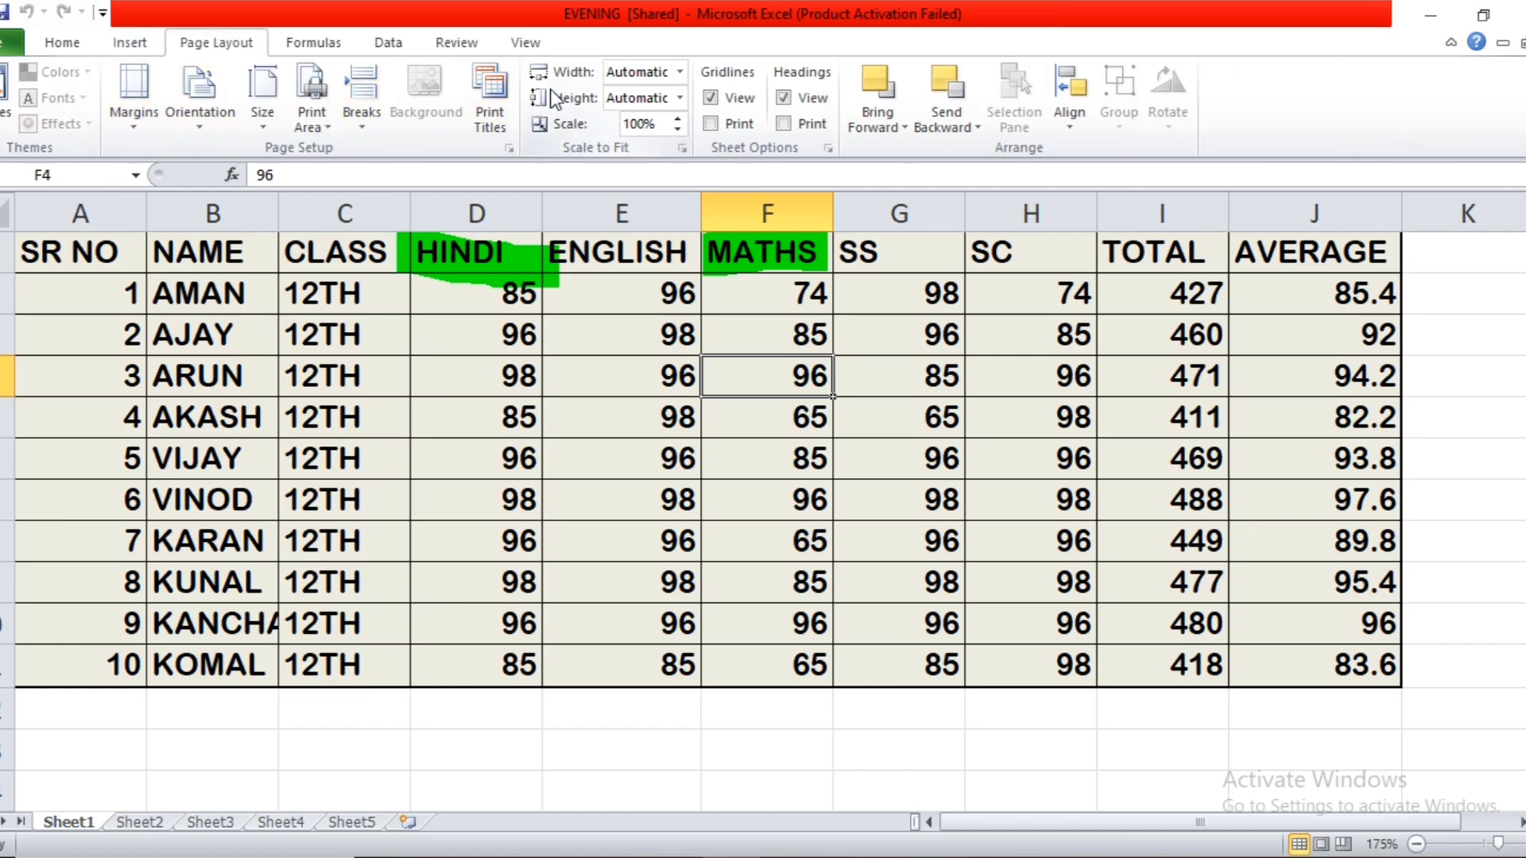
Turn on highlighting of tracked changes for A1:J11, made since the last save by Everyone.
left_click(485, 49)
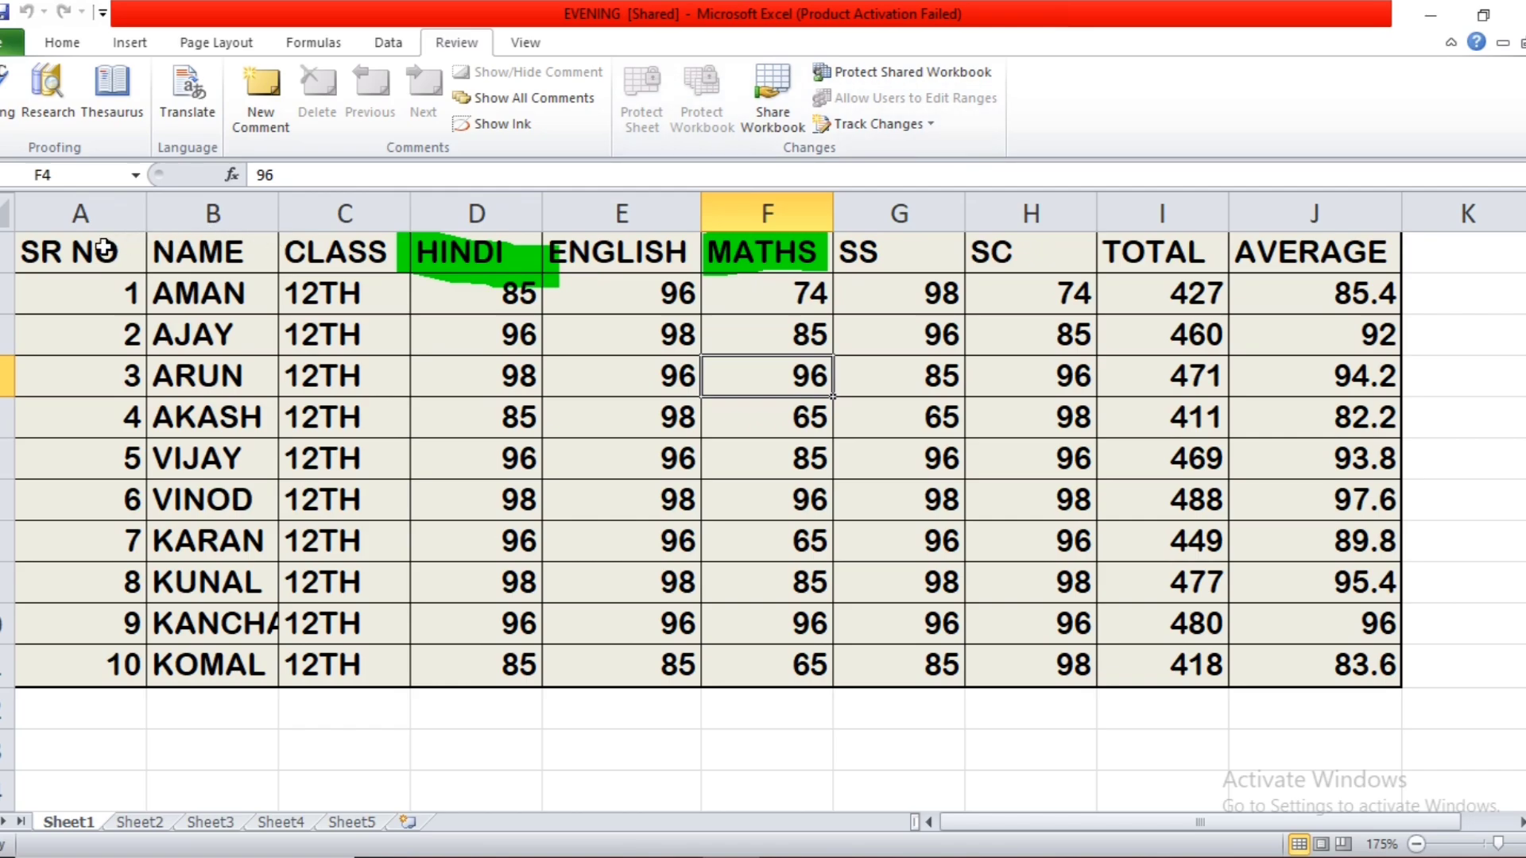
left_click_drag(104, 247, 1341, 666)
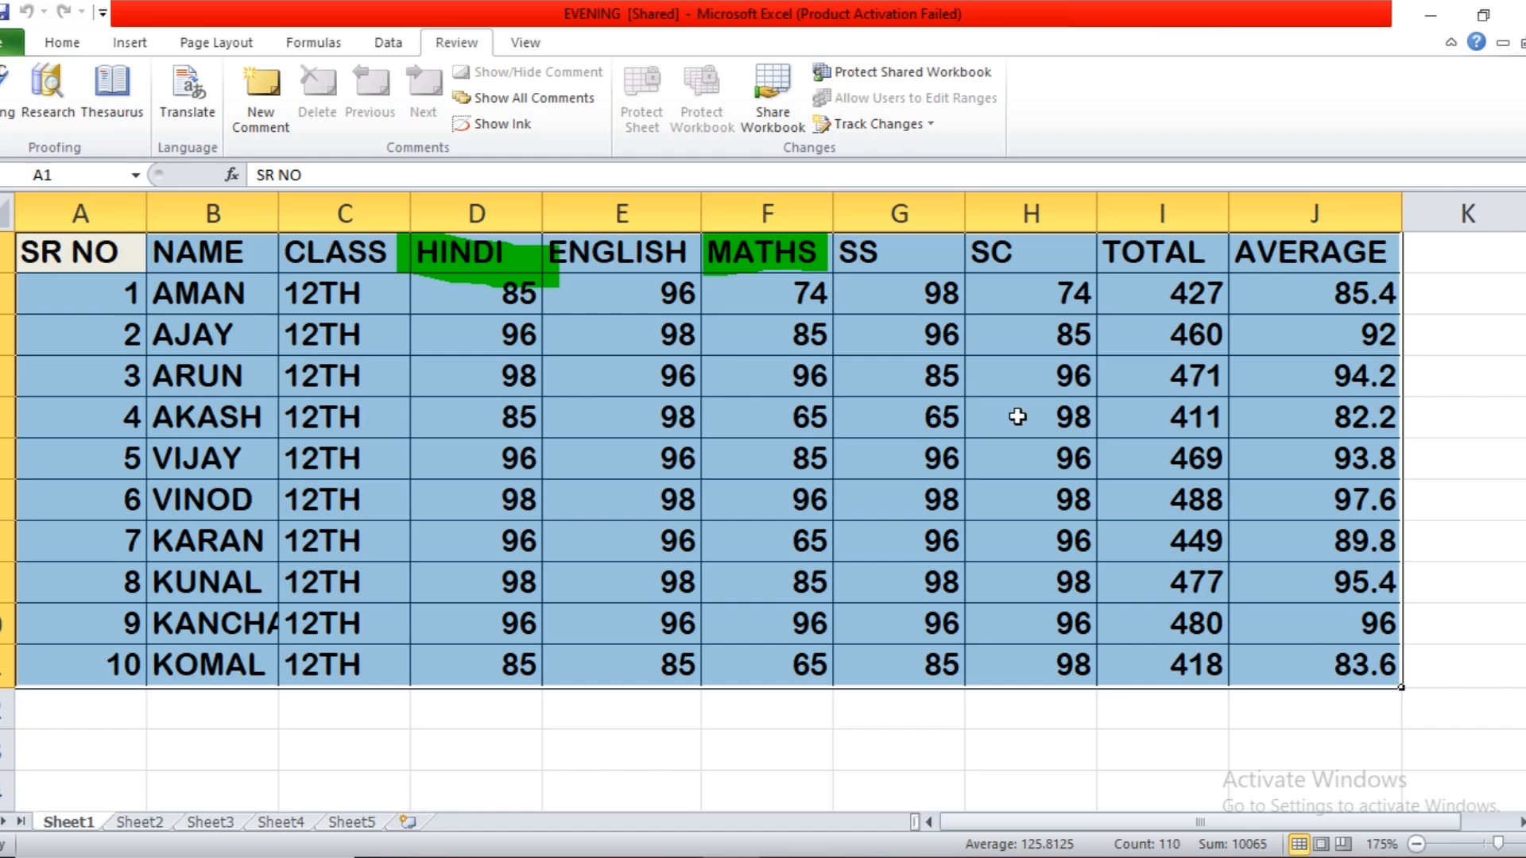
left_click(905, 132)
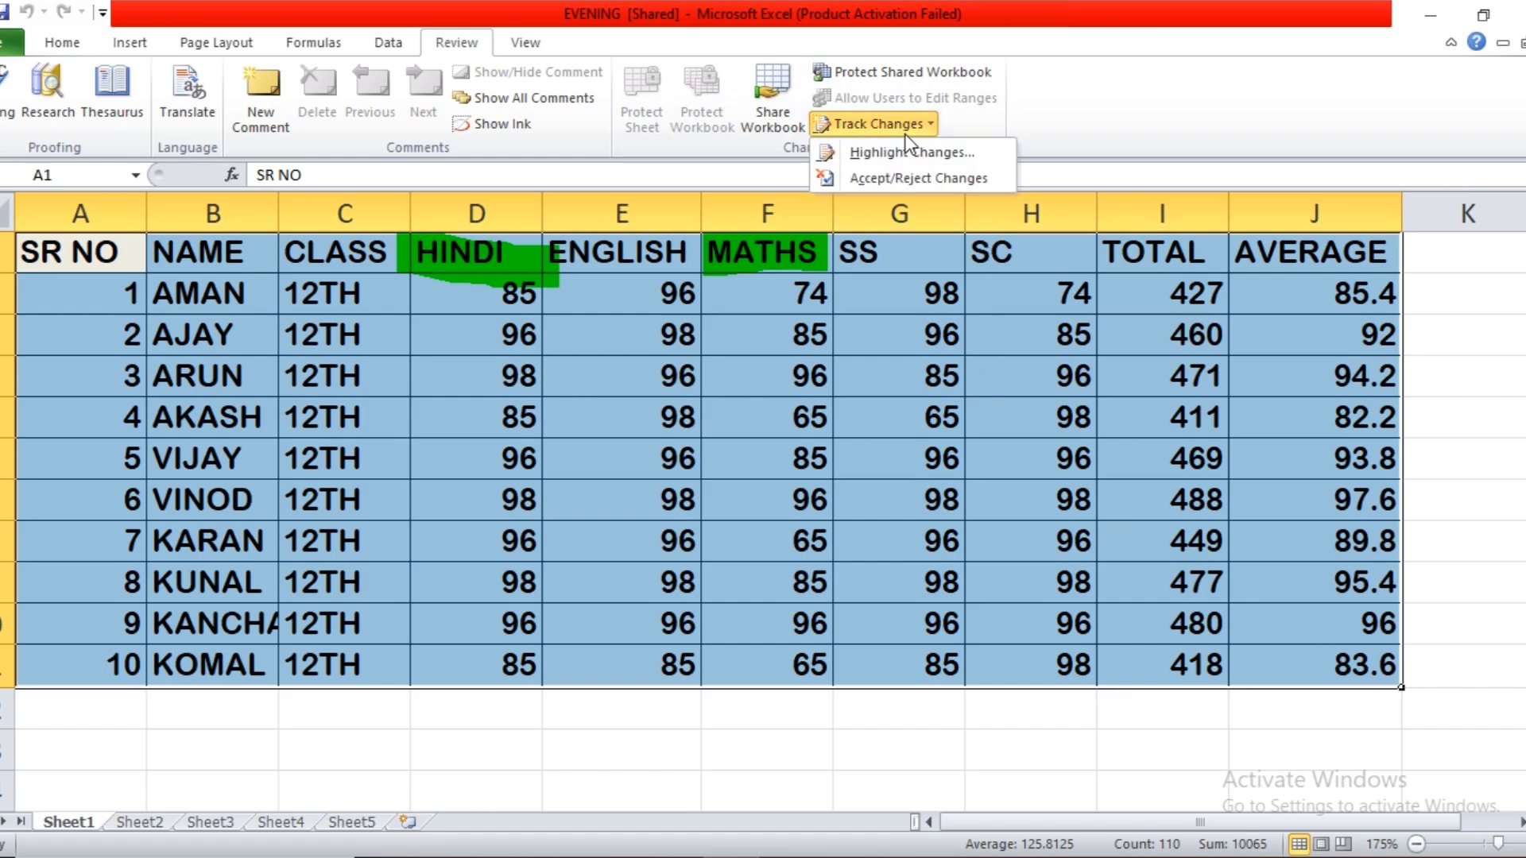
left_click(913, 150)
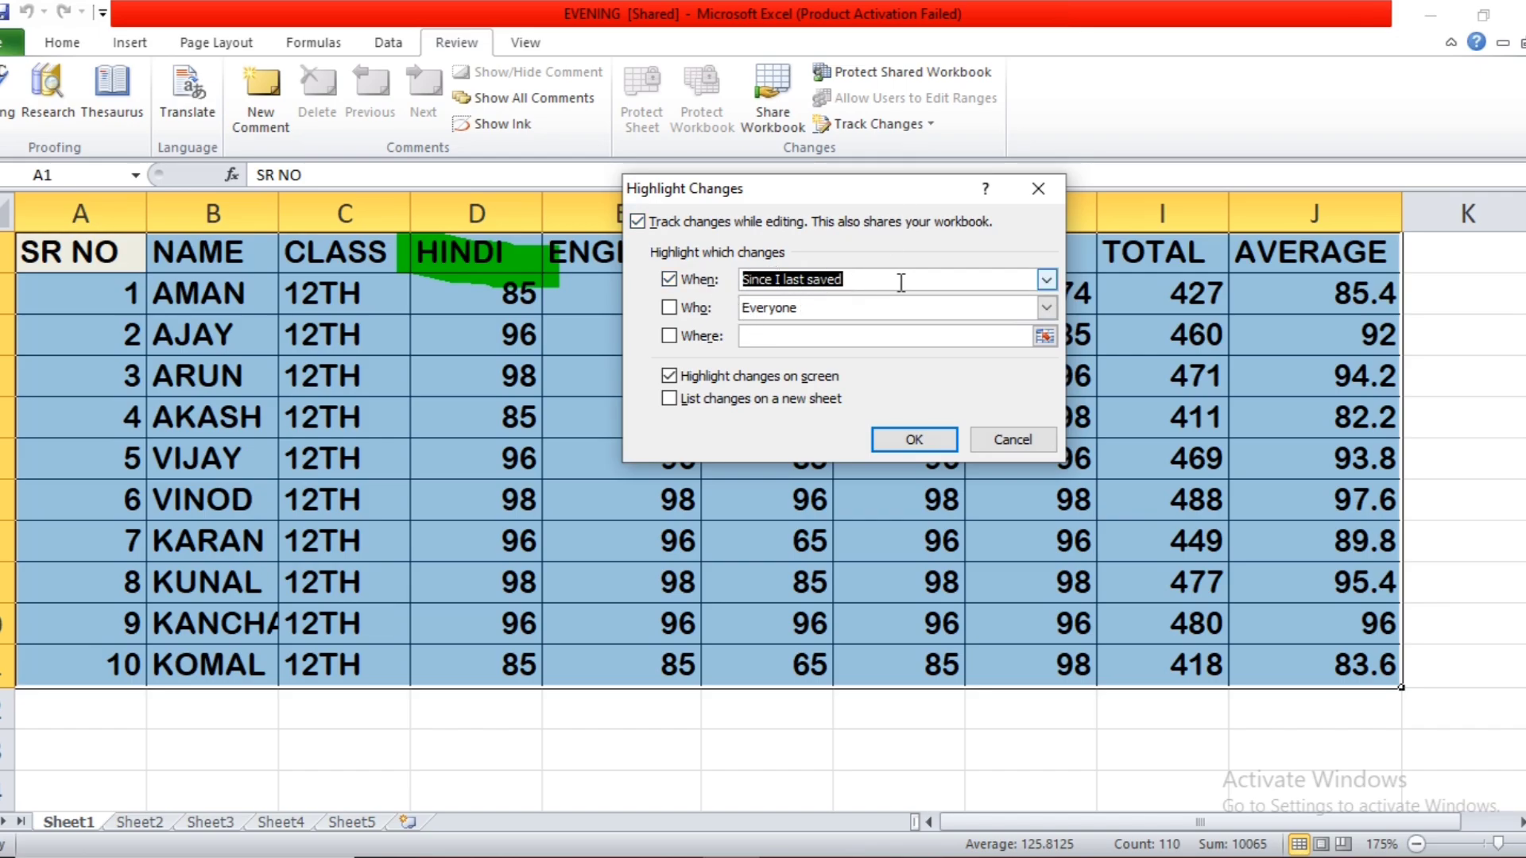
left_click(706, 310)
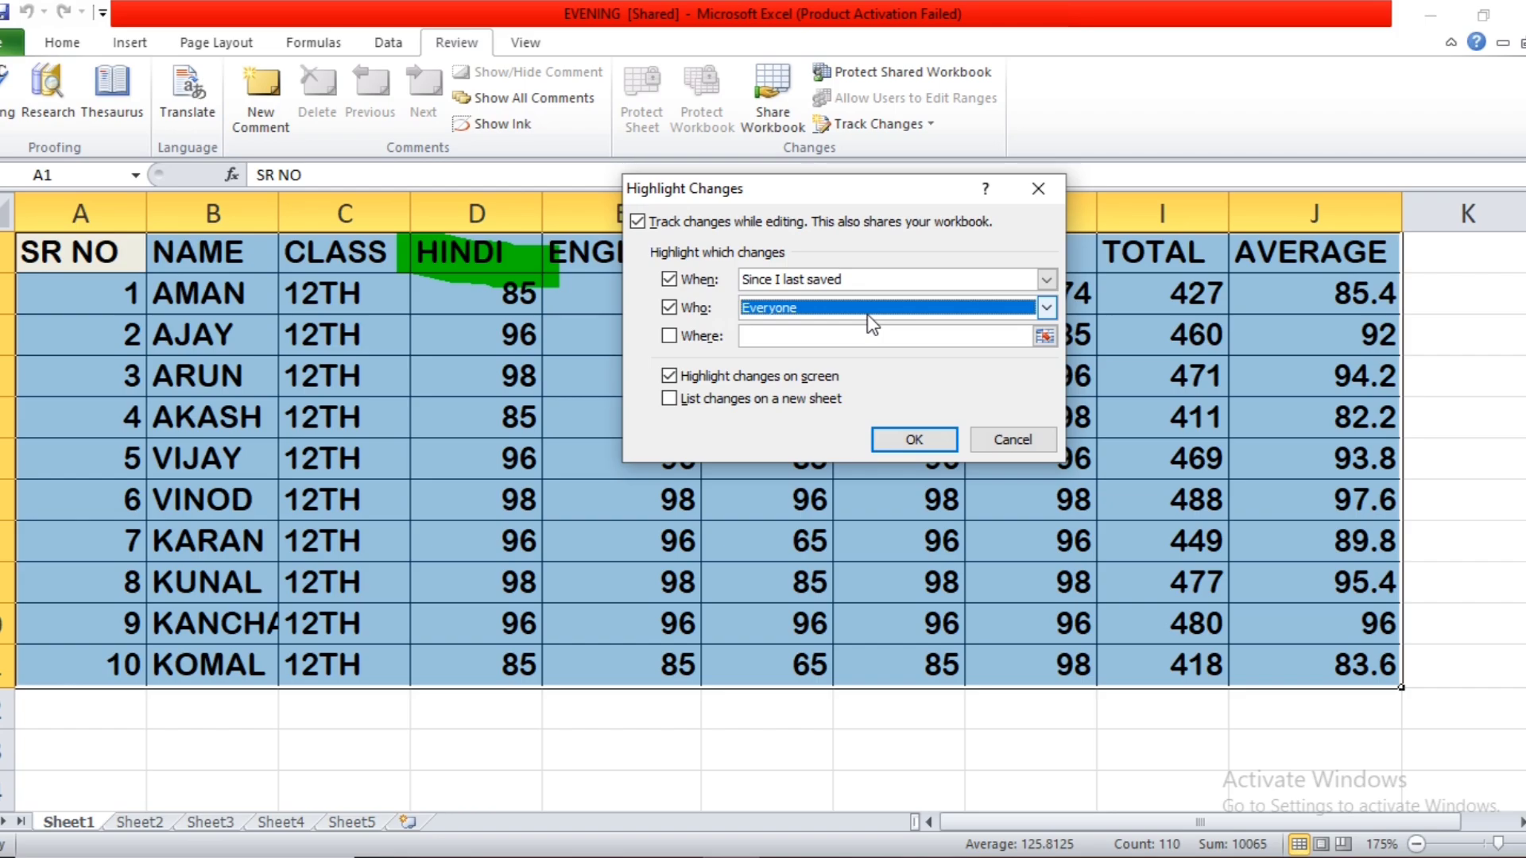
left_click(680, 337)
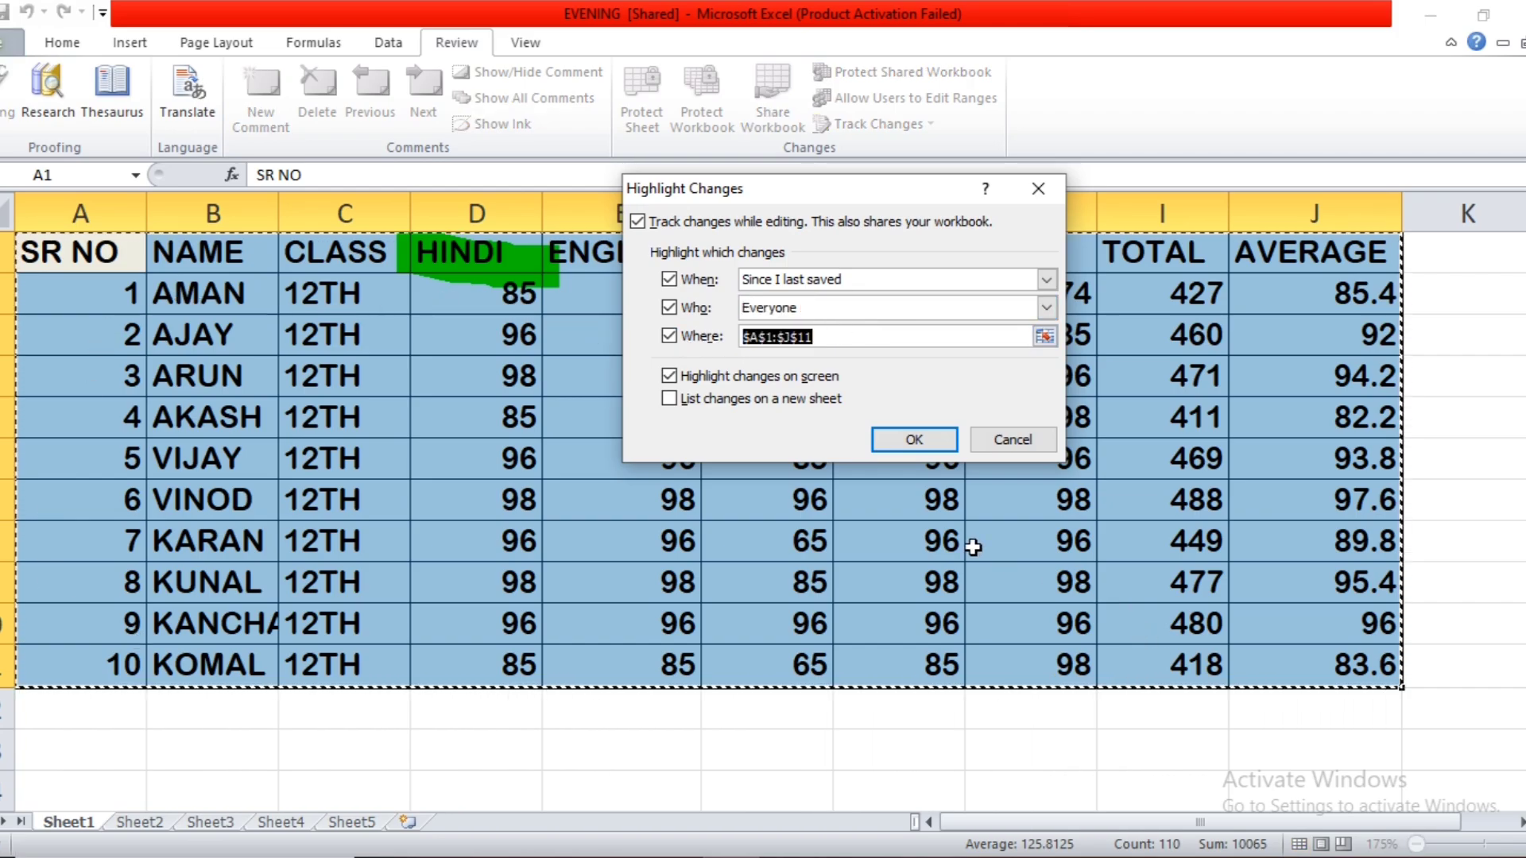
left_click(898, 439)
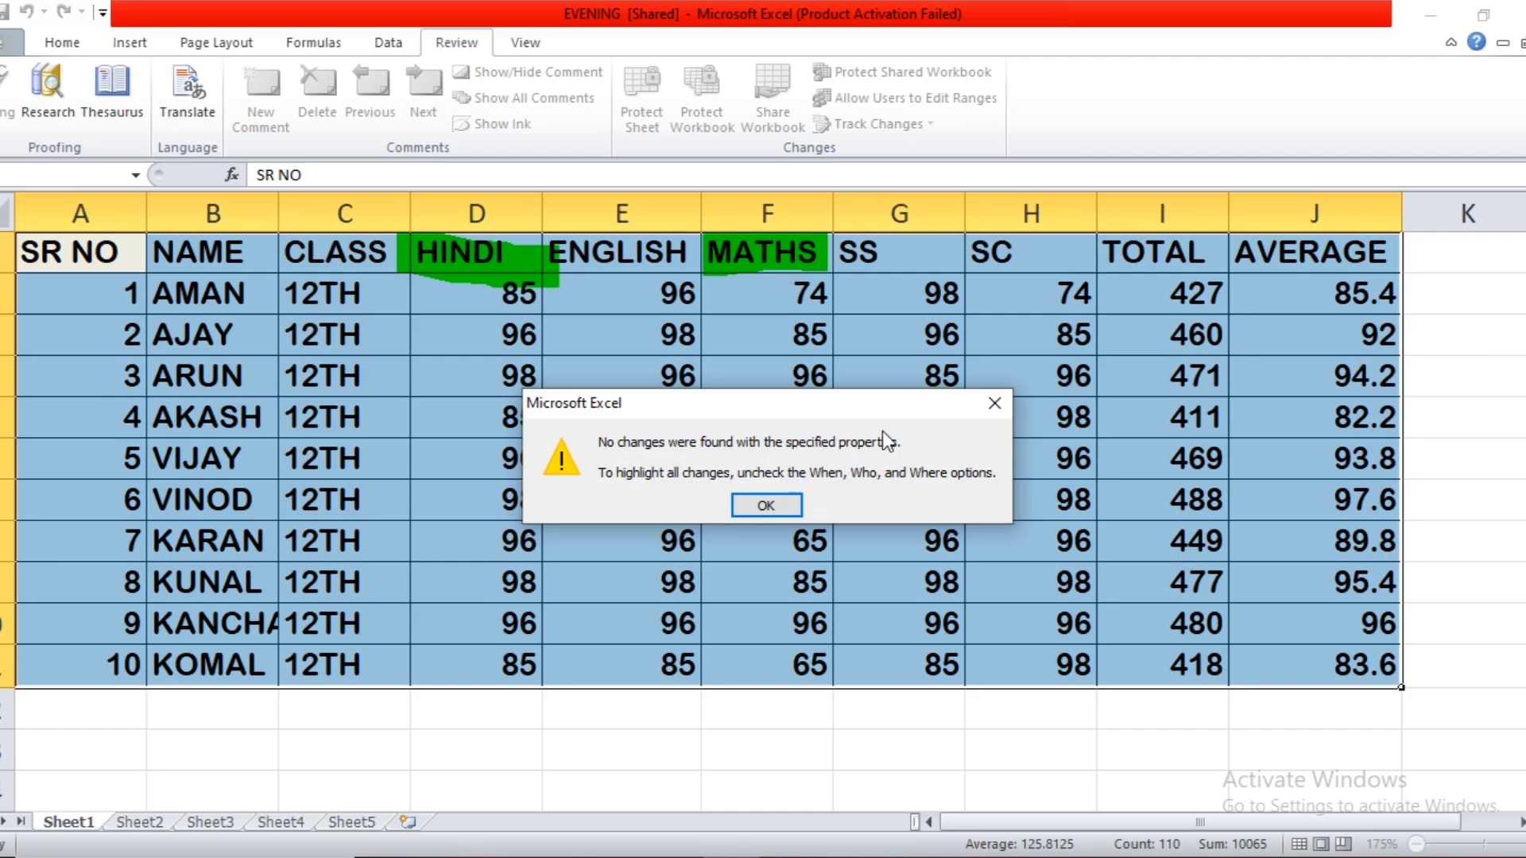
left_click(795, 505)
Change the MATHS marks to 89 in F5, 67 in F7 and 56 in F10.
left_click(796, 407)
type("89")
key("Return")
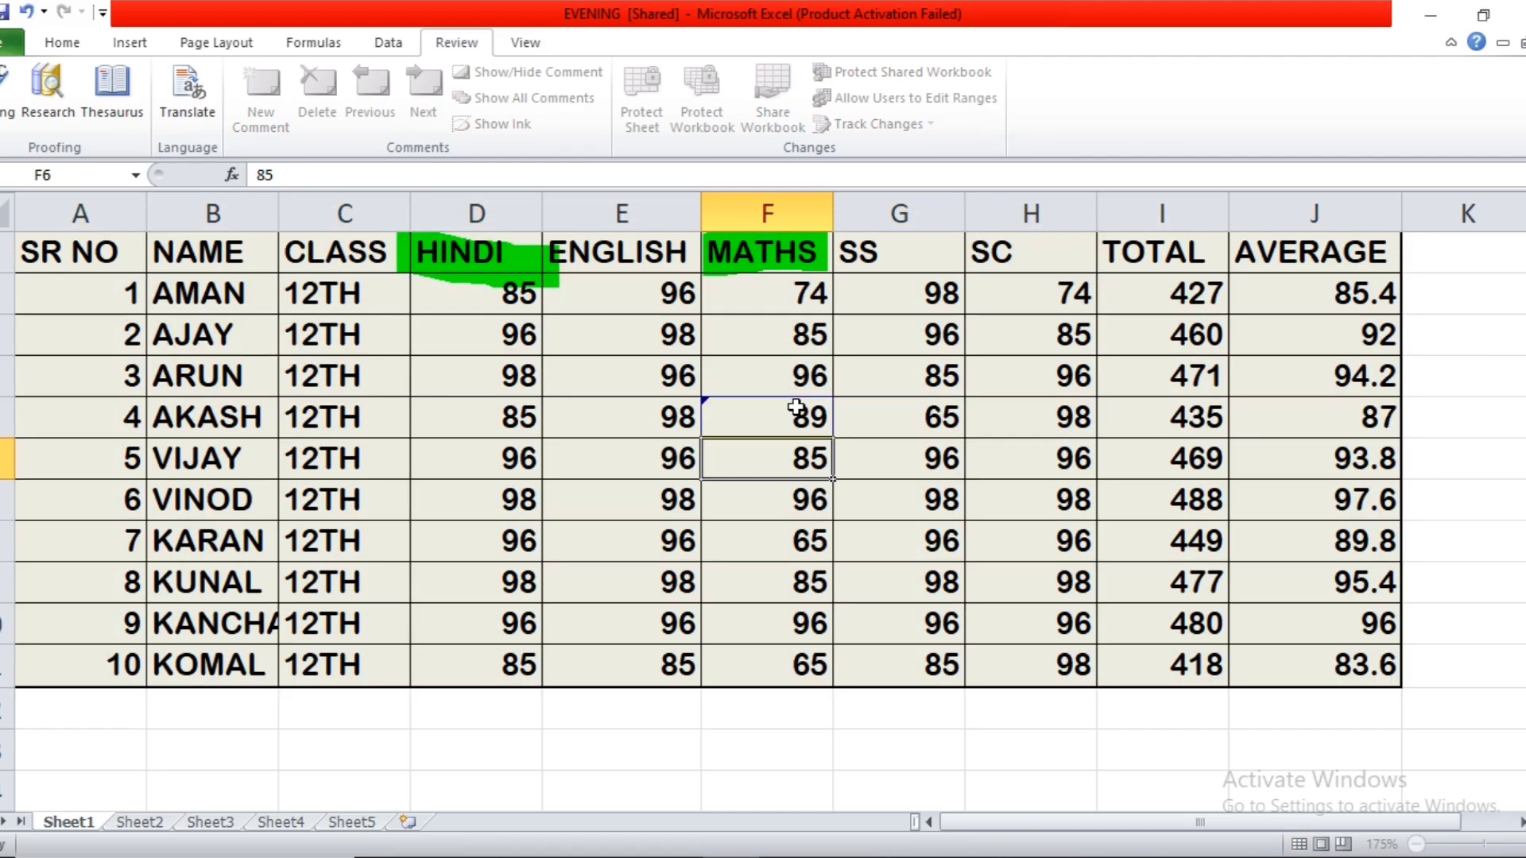
key("Return")
type("67")
key("Return")
key("Return")
key("Return")
type("56")
key("Return")
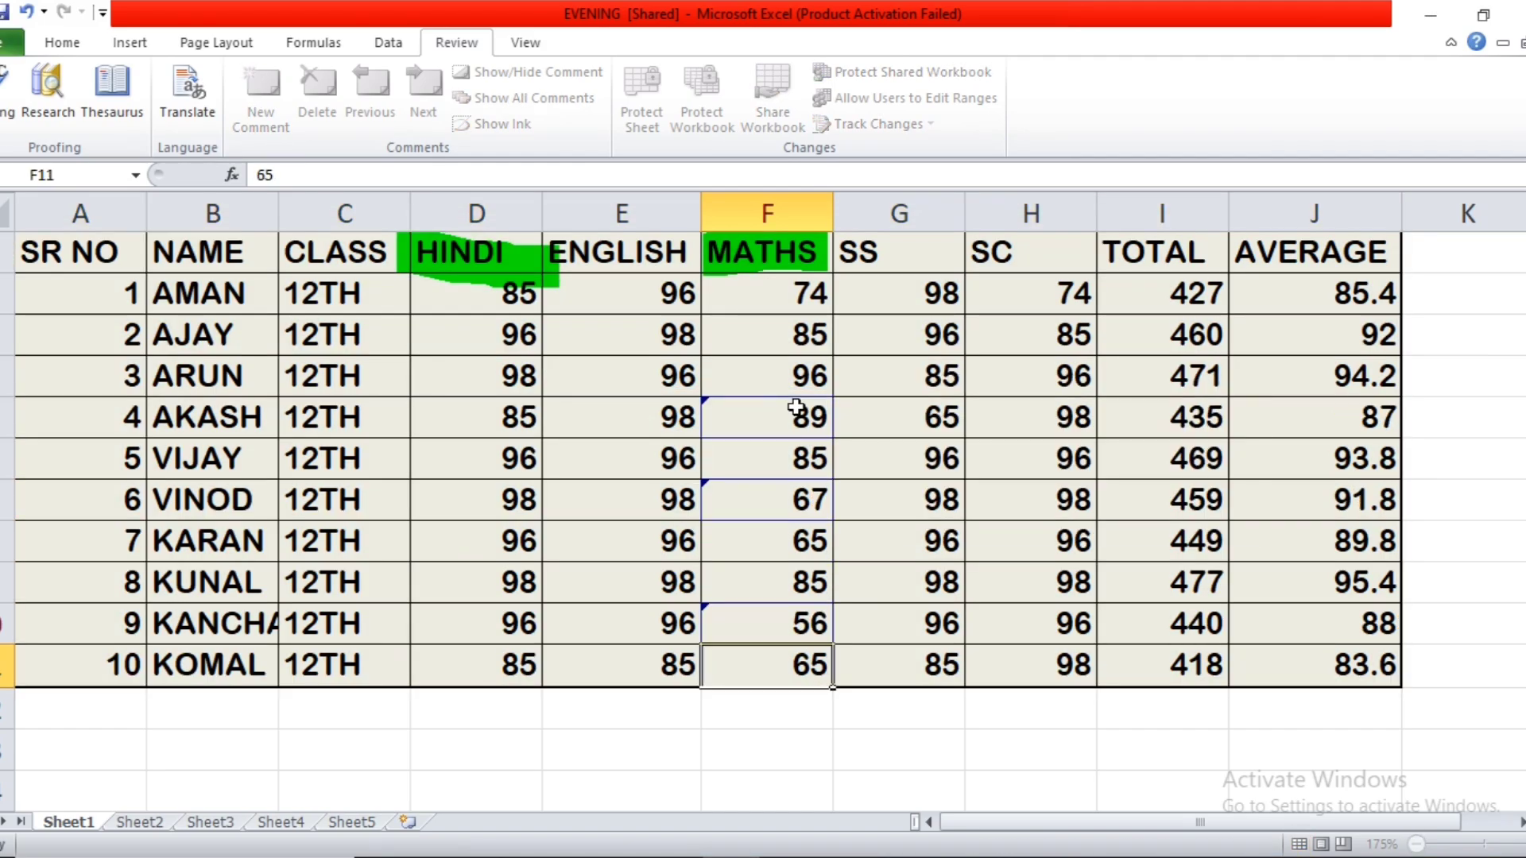
Delete the student name in cell B8.
left_click(511, 539)
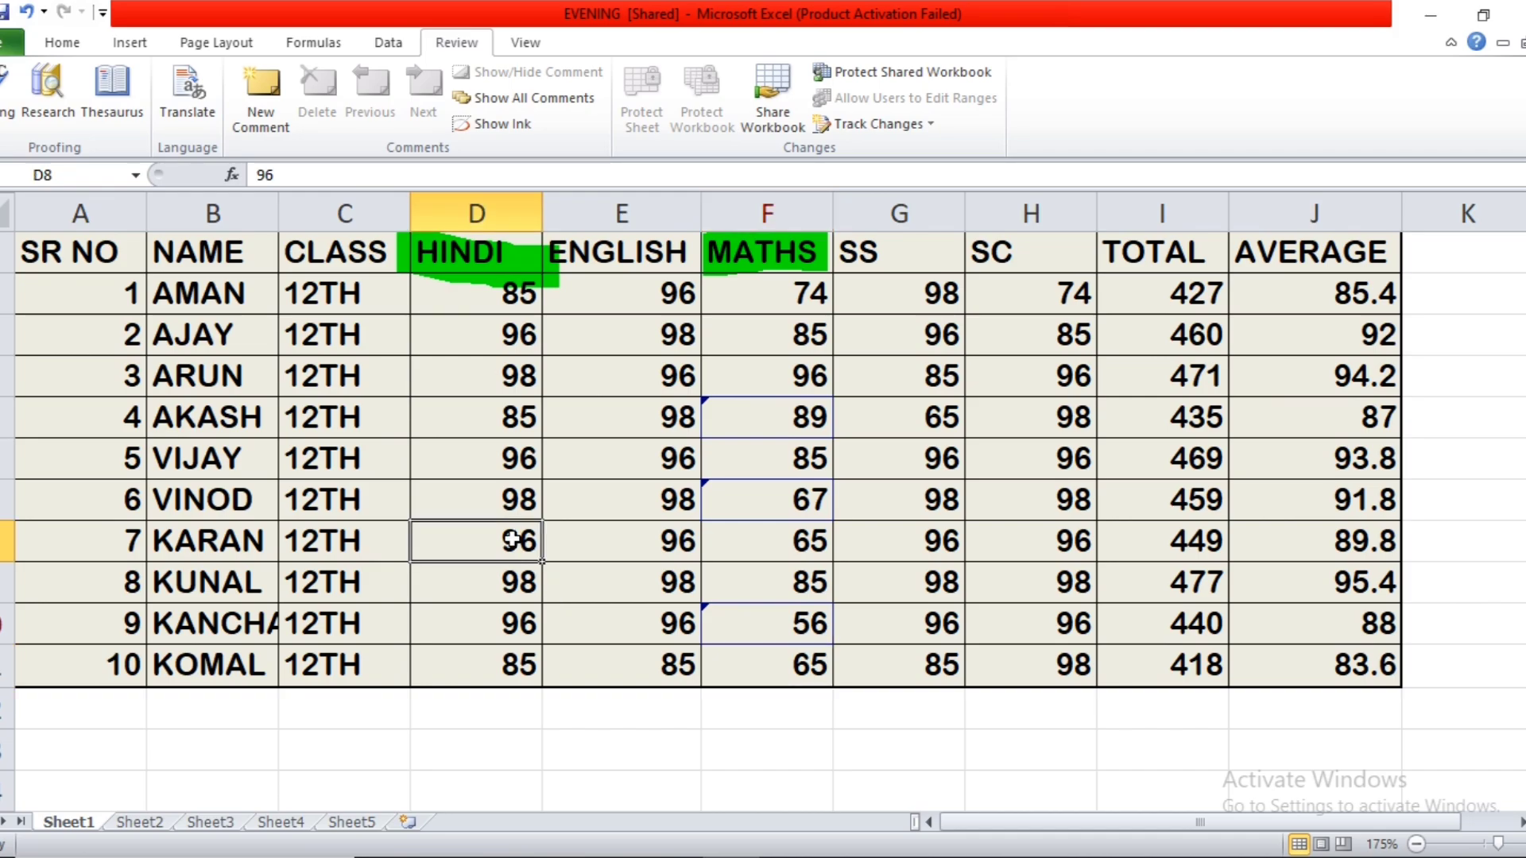
left_click(270, 545)
key("Delete")
left_click(308, 653)
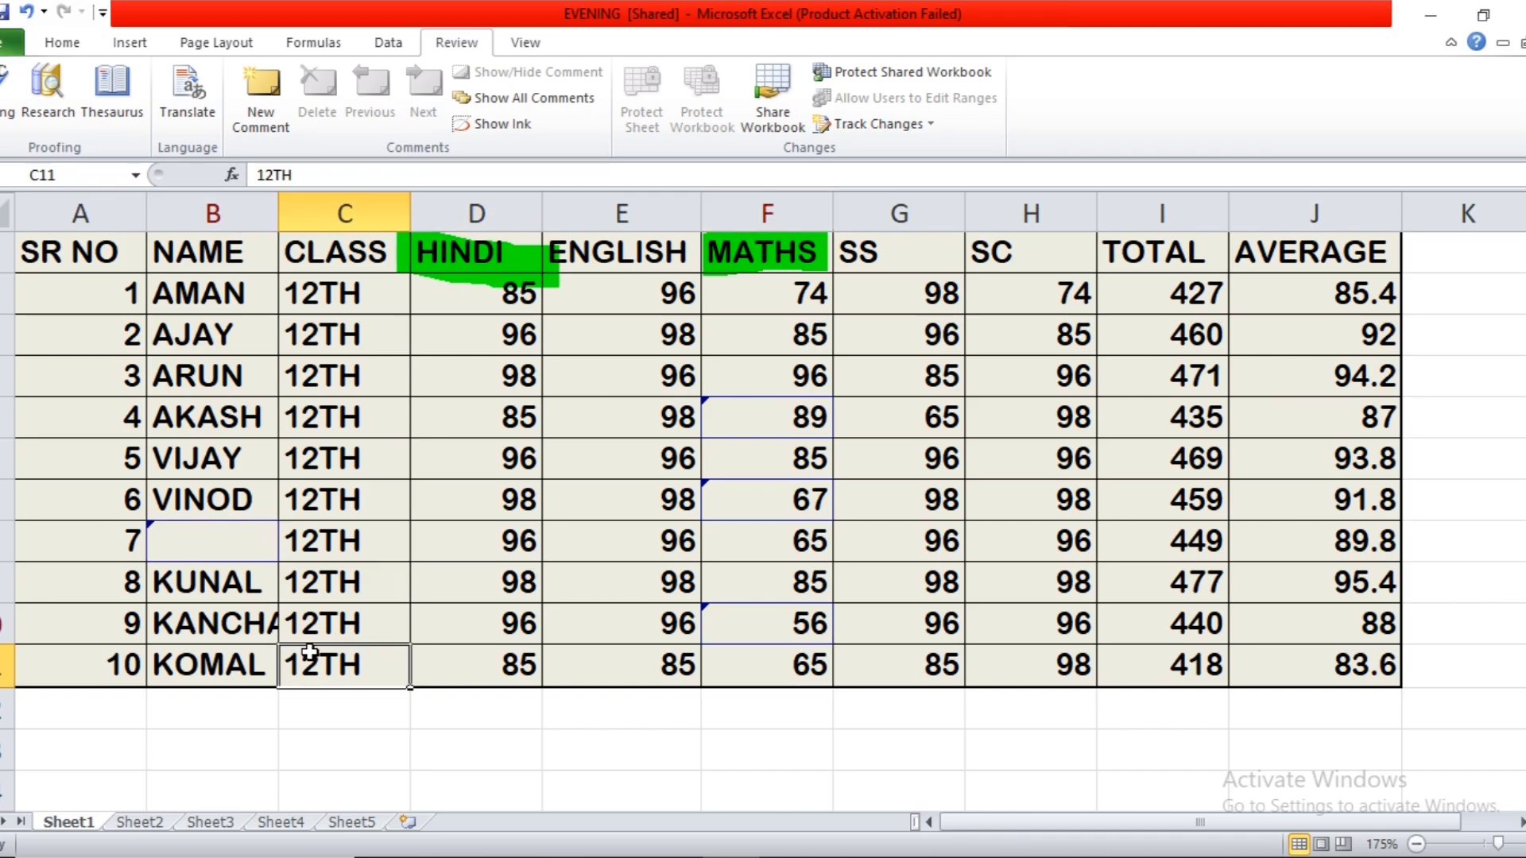
Clear the formatting of the marks table A1:J11, and undo the clearing.
left_click_drag(78, 245, 1291, 669)
left_click(85, 48)
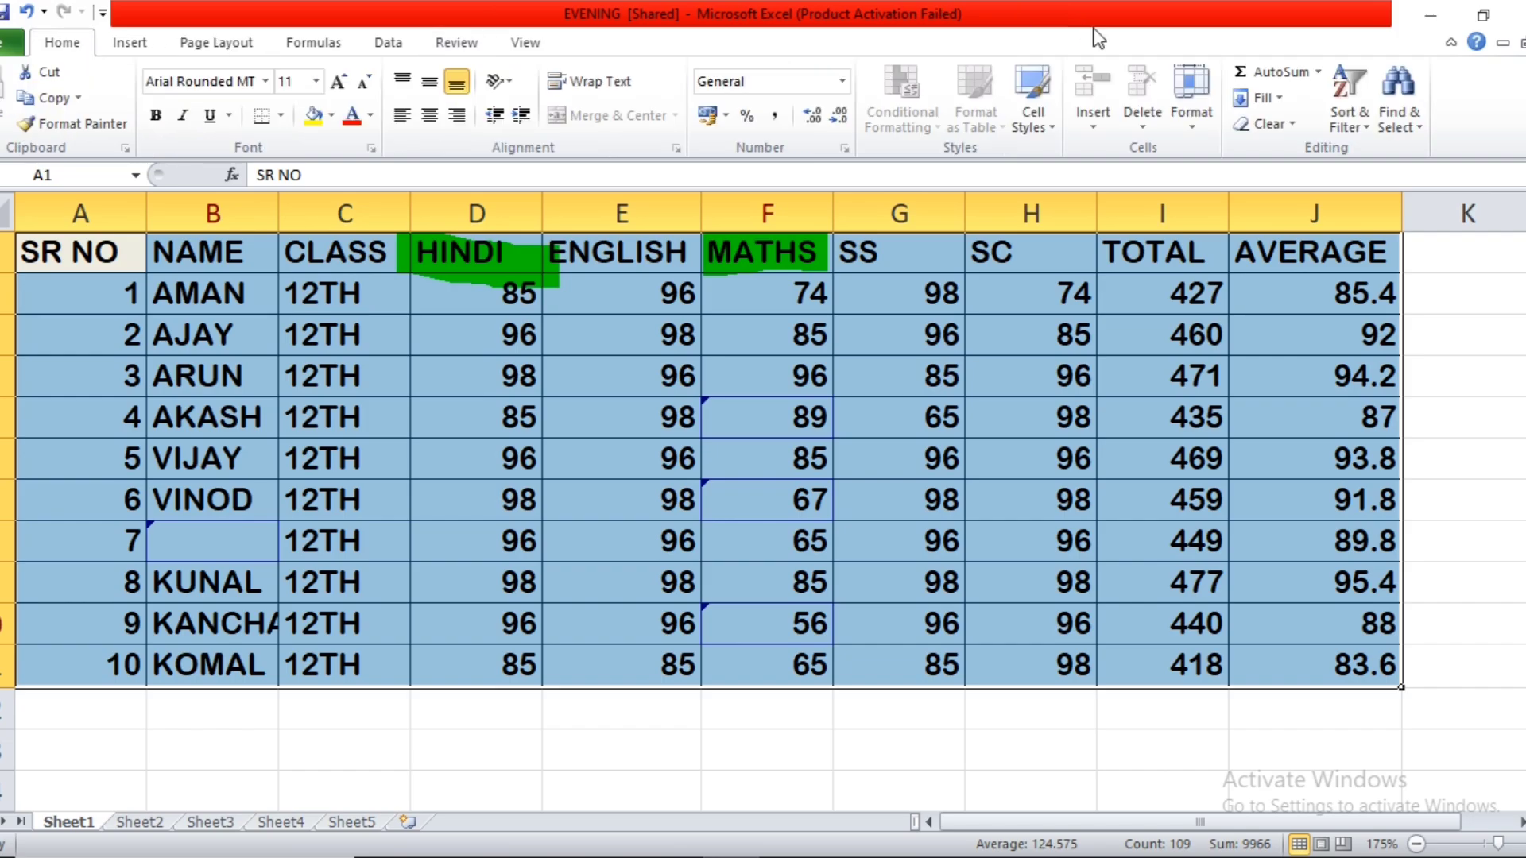
left_click(1269, 123)
left_click(1310, 179)
left_click(1311, 179)
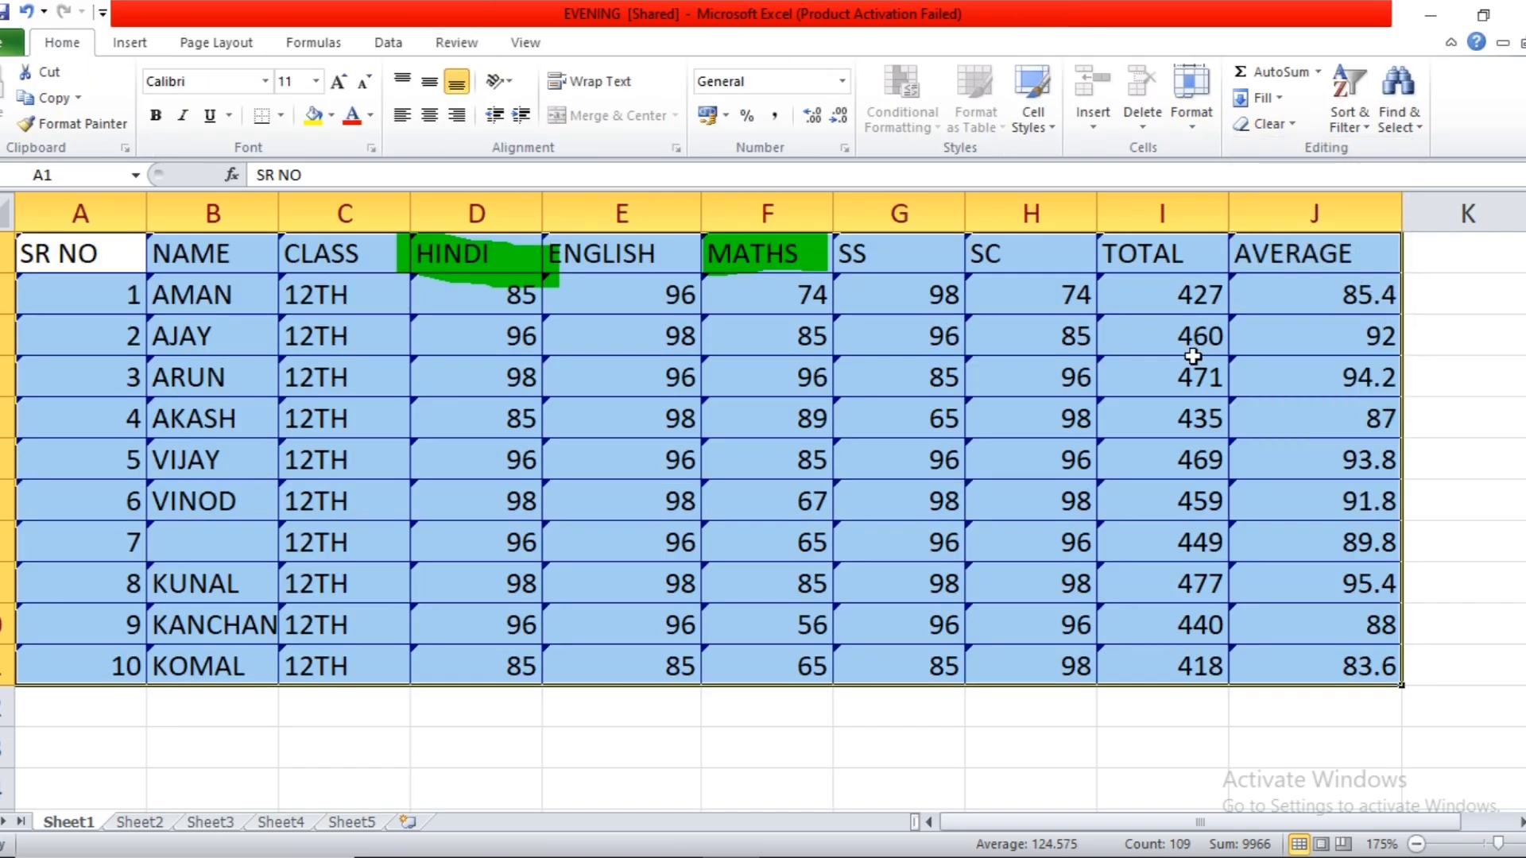
key("ctrl+z")
left_click(1155, 385)
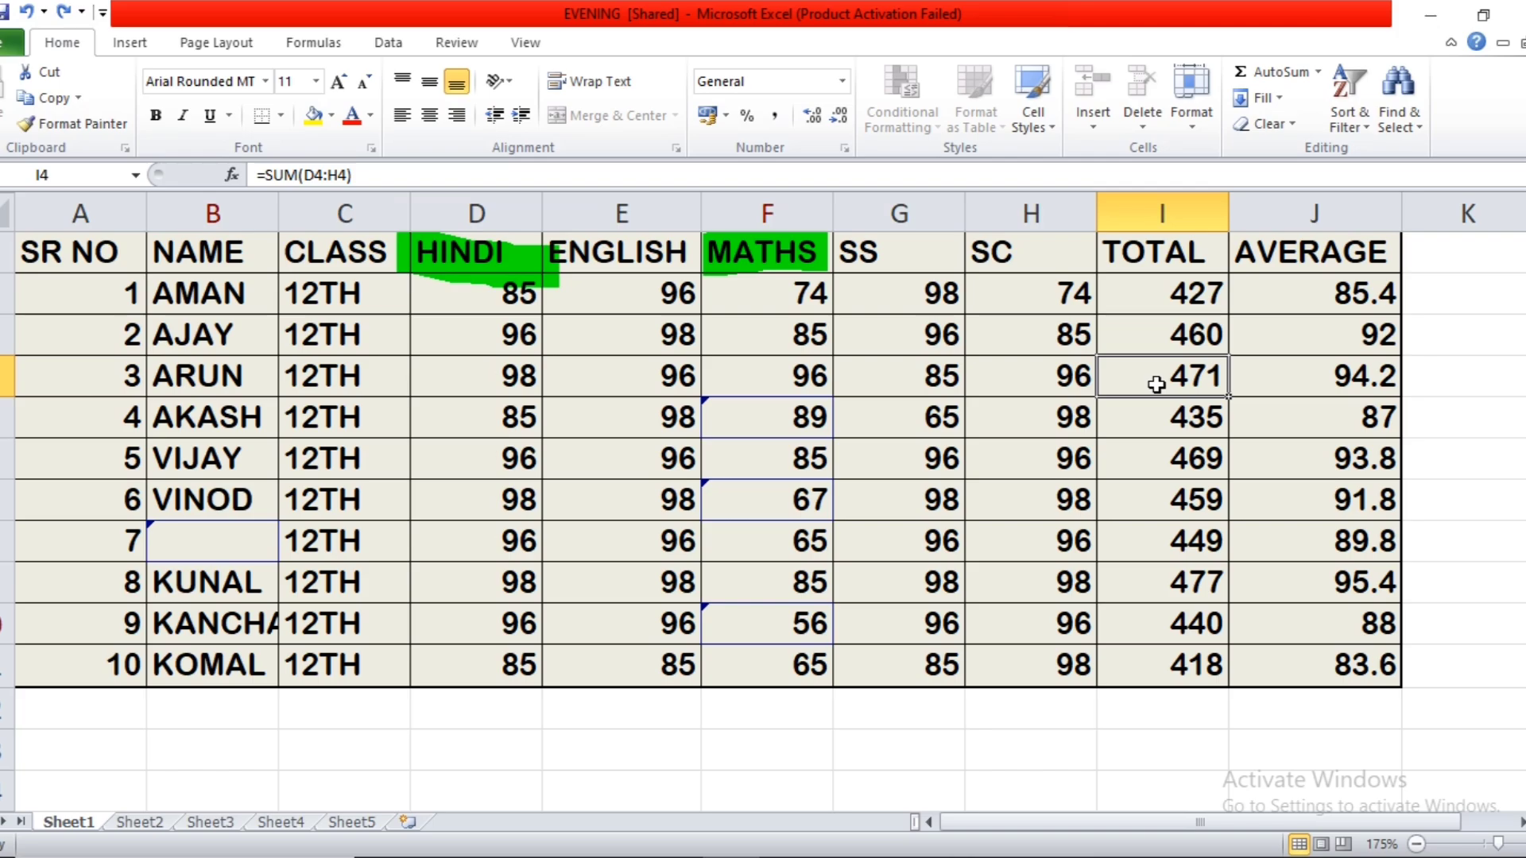
Save the workbook and start the accept-or-reject review of not yet reviewed changes by Everyone in A1:J11.
left_click(529, 42)
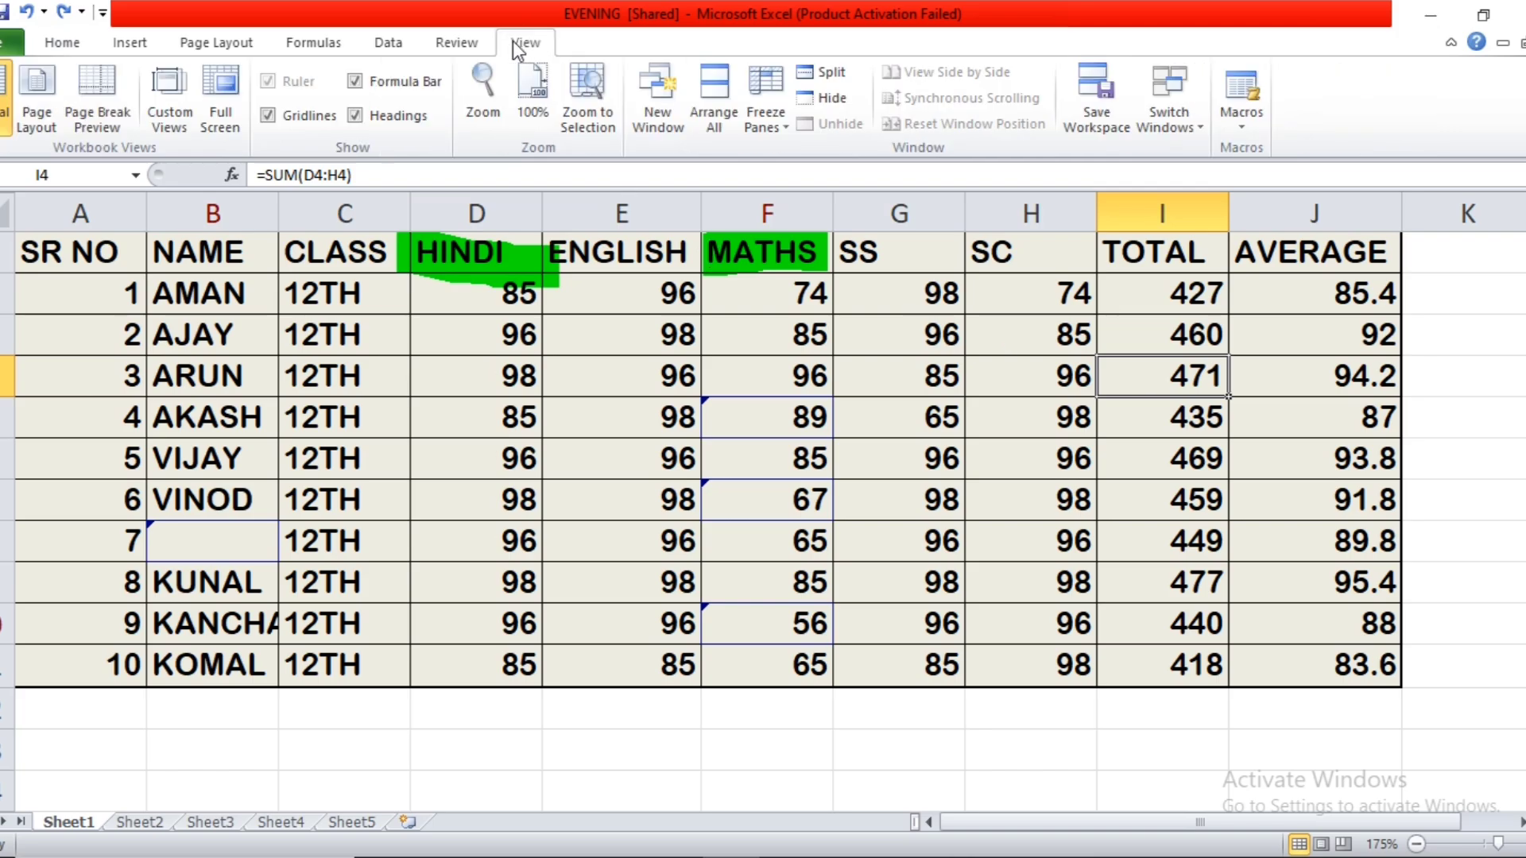
left_click(457, 43)
left_click(976, 303)
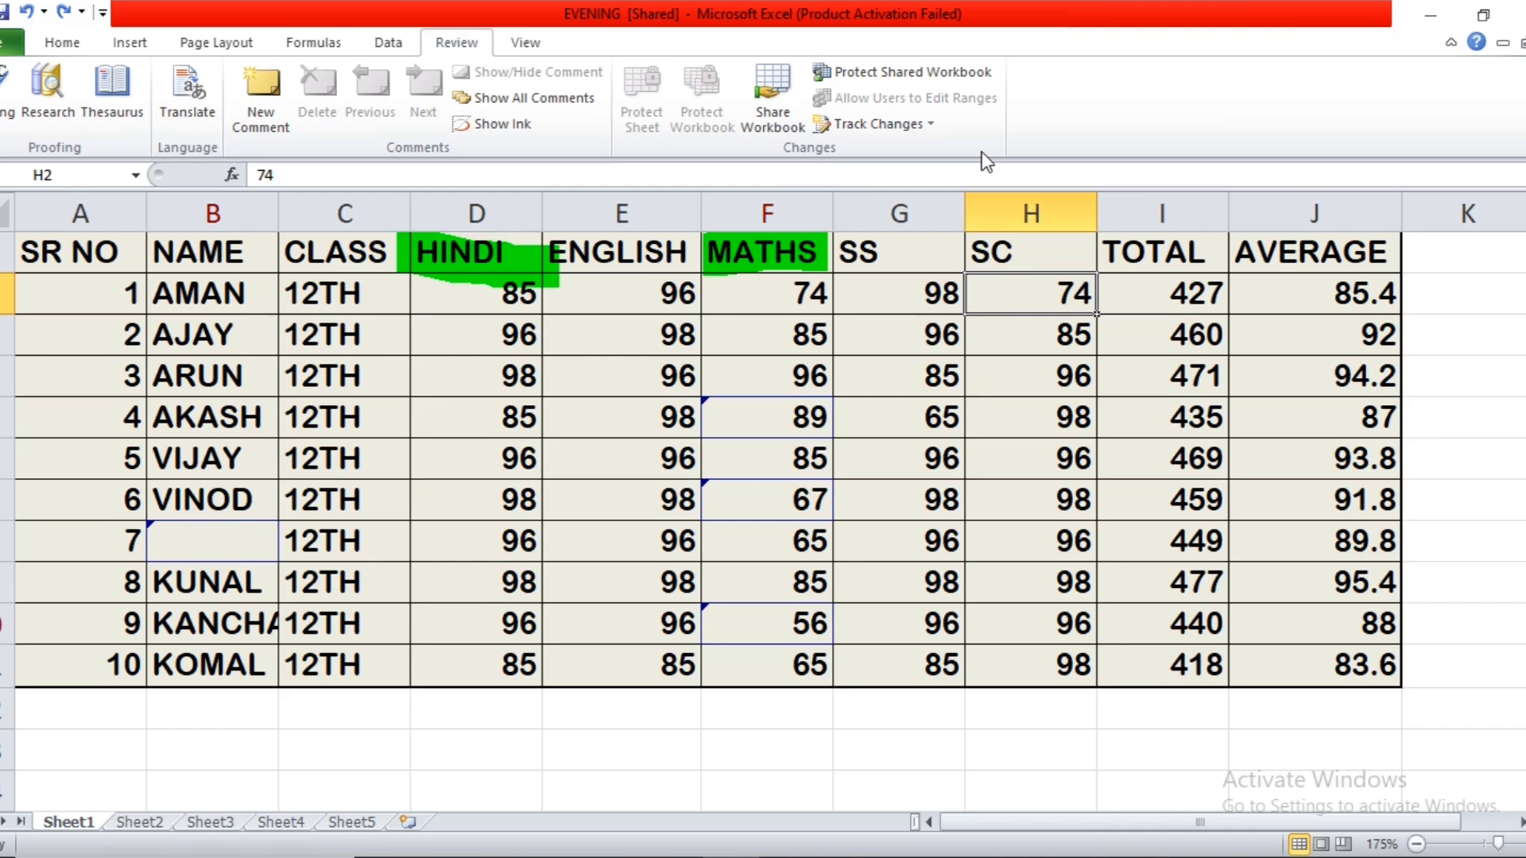
left_click(936, 126)
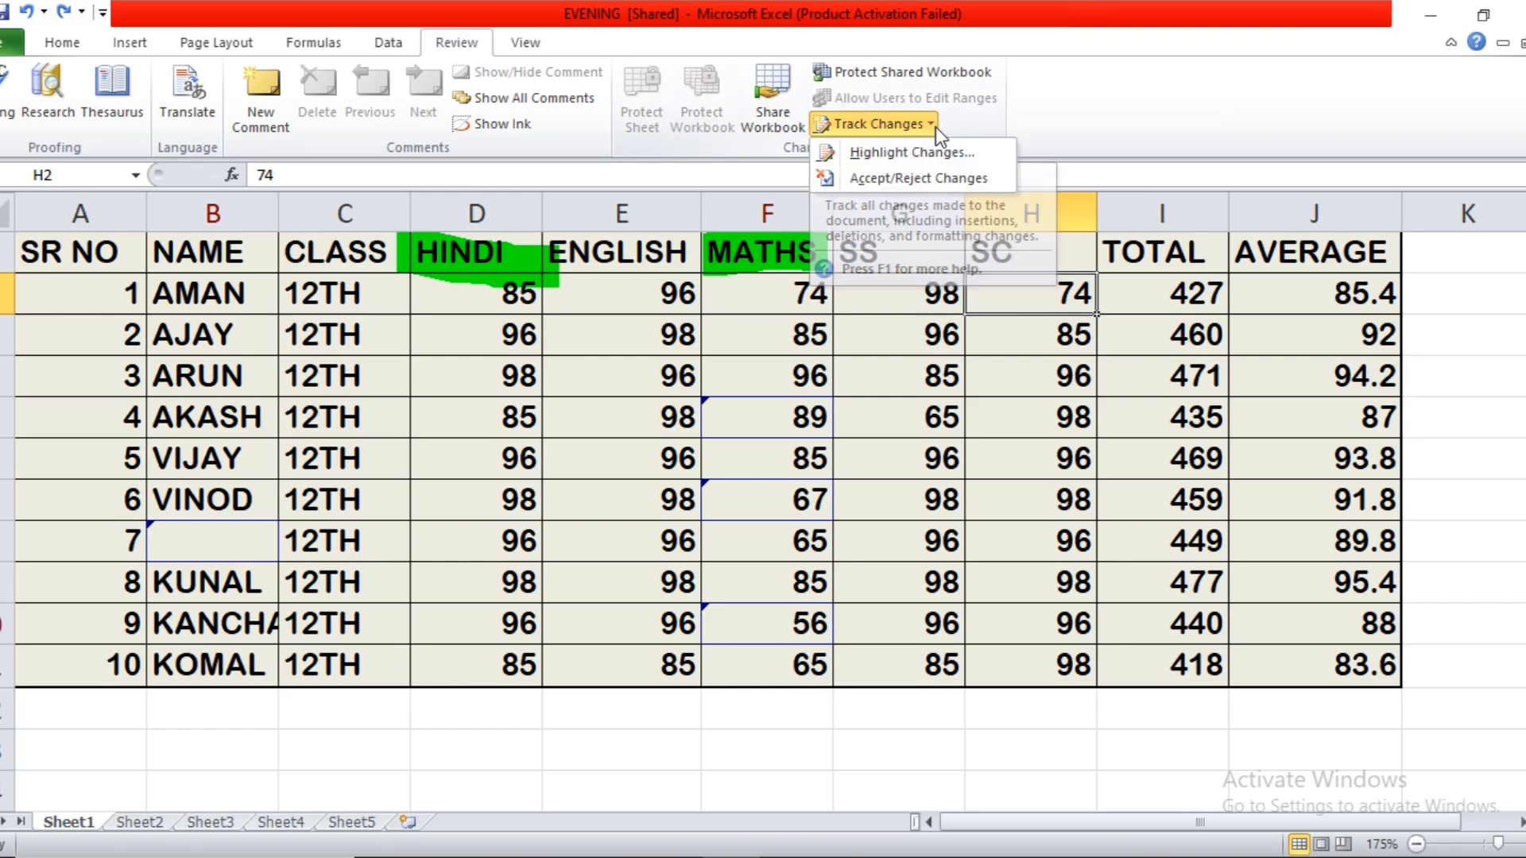
left_click(923, 178)
left_click_drag(825, 407, 941, 218)
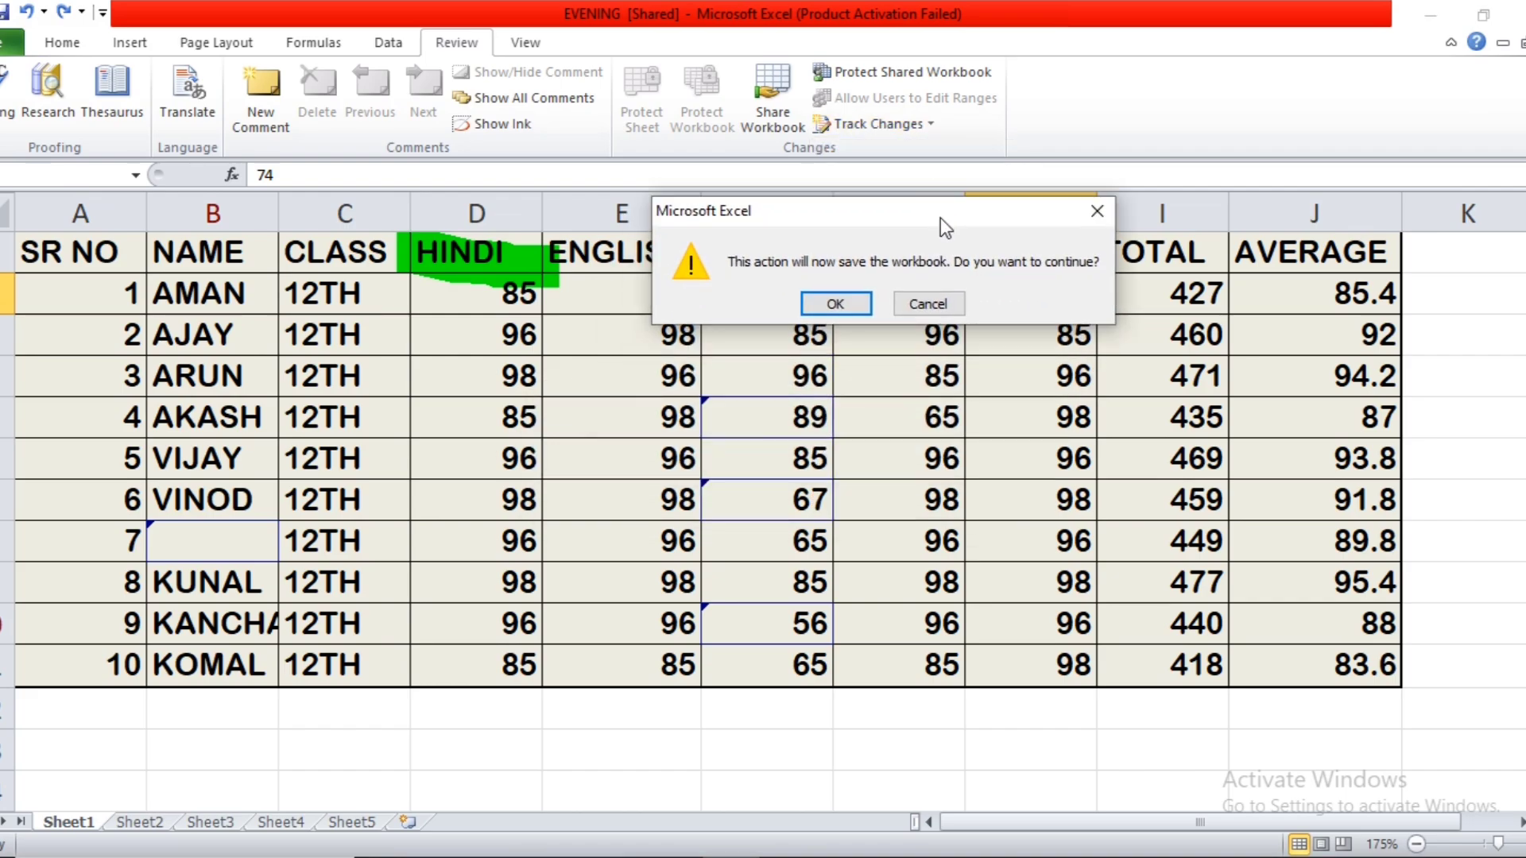
left_click(850, 311)
left_click(900, 392)
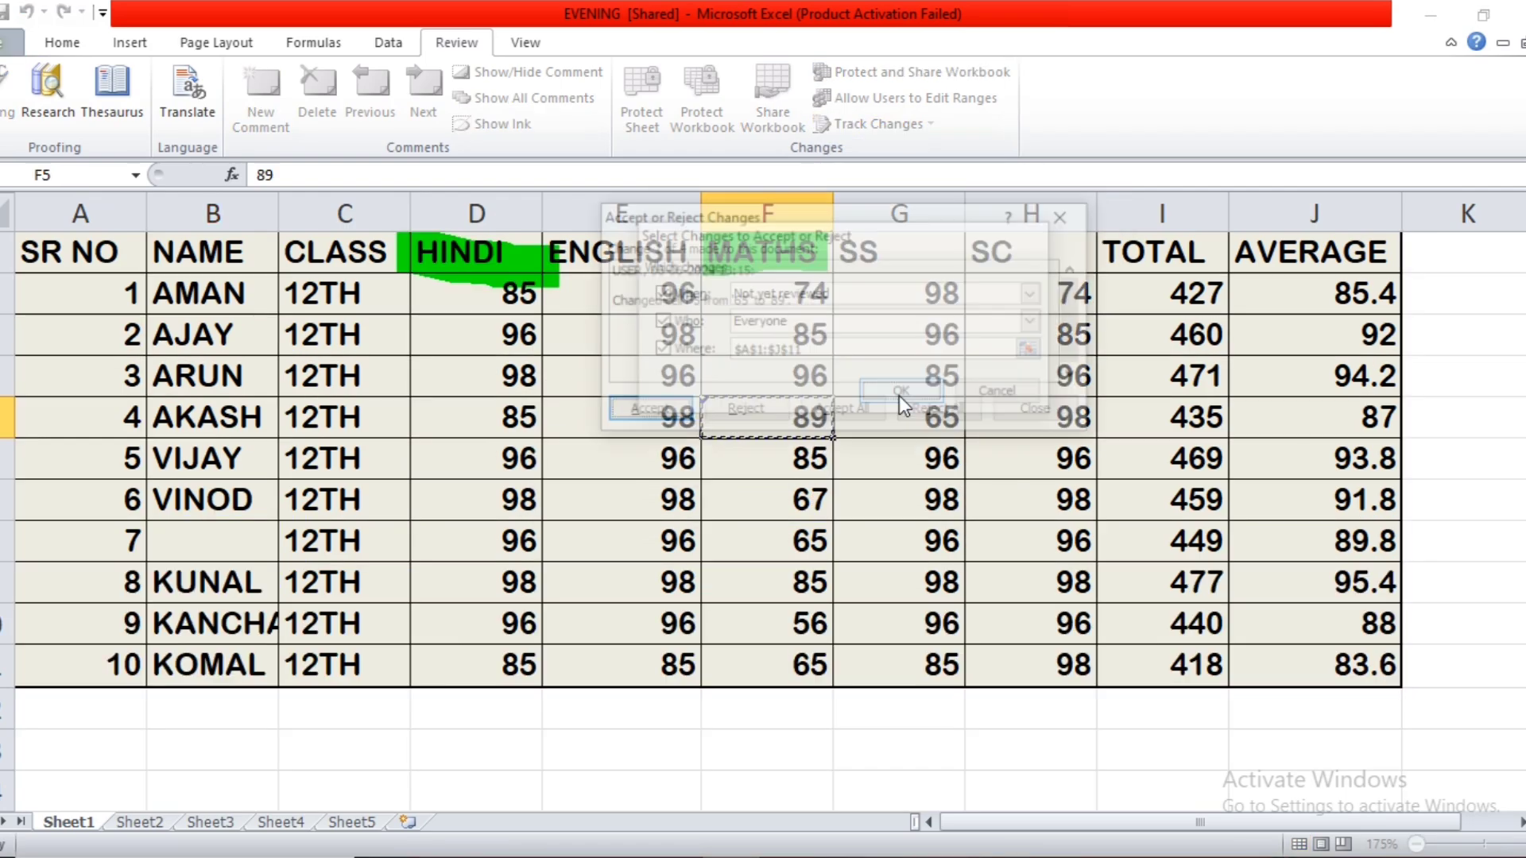
Reject the tracked change in F5, accept the changes in F7 and F10, and reject the name deletion in B8.
left_click_drag(870, 213, 1036, 504)
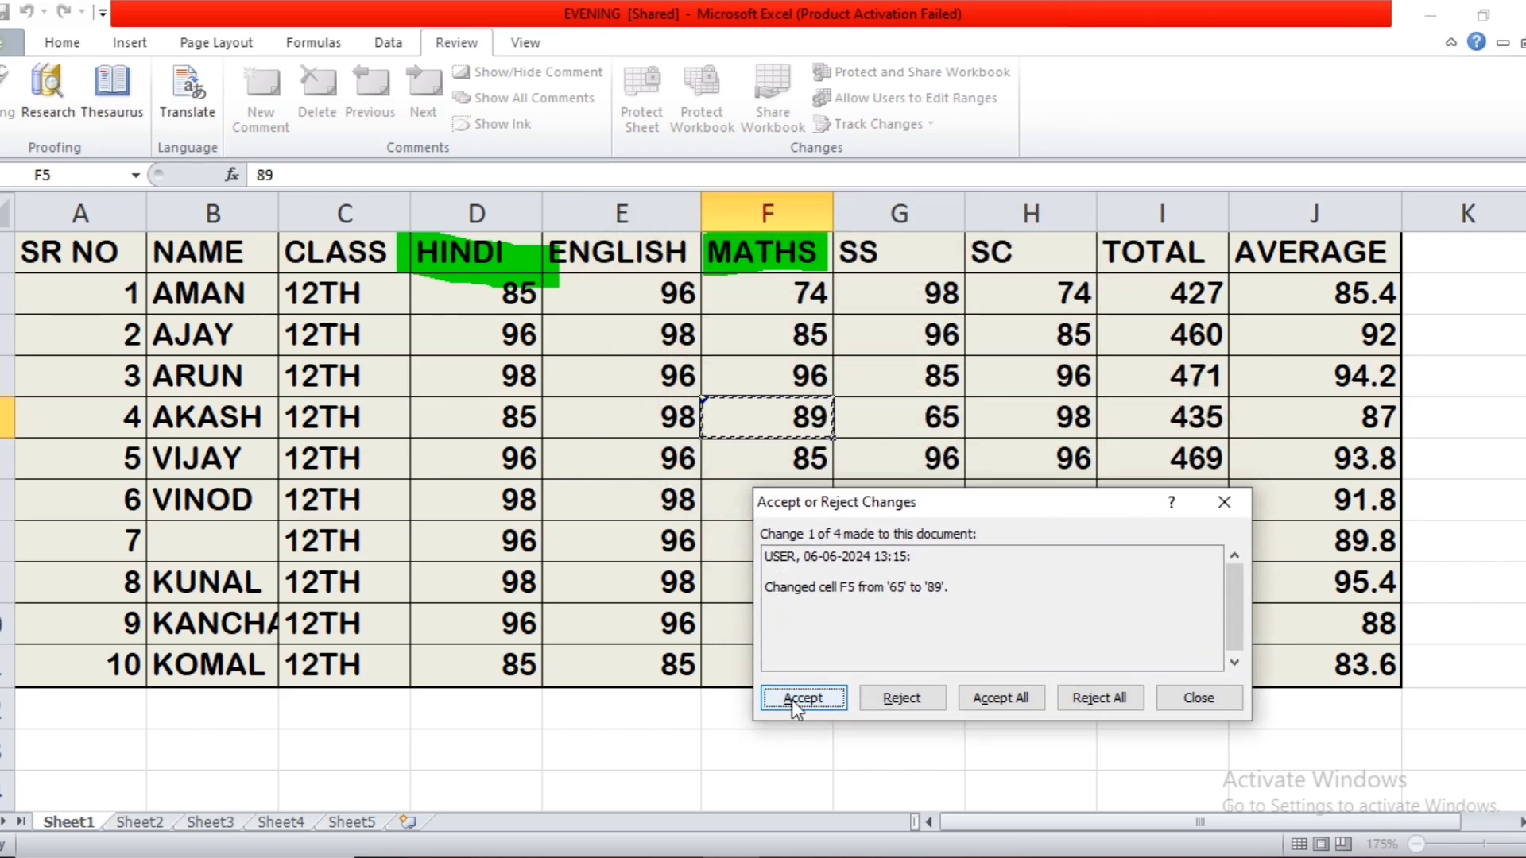
left_click(909, 700)
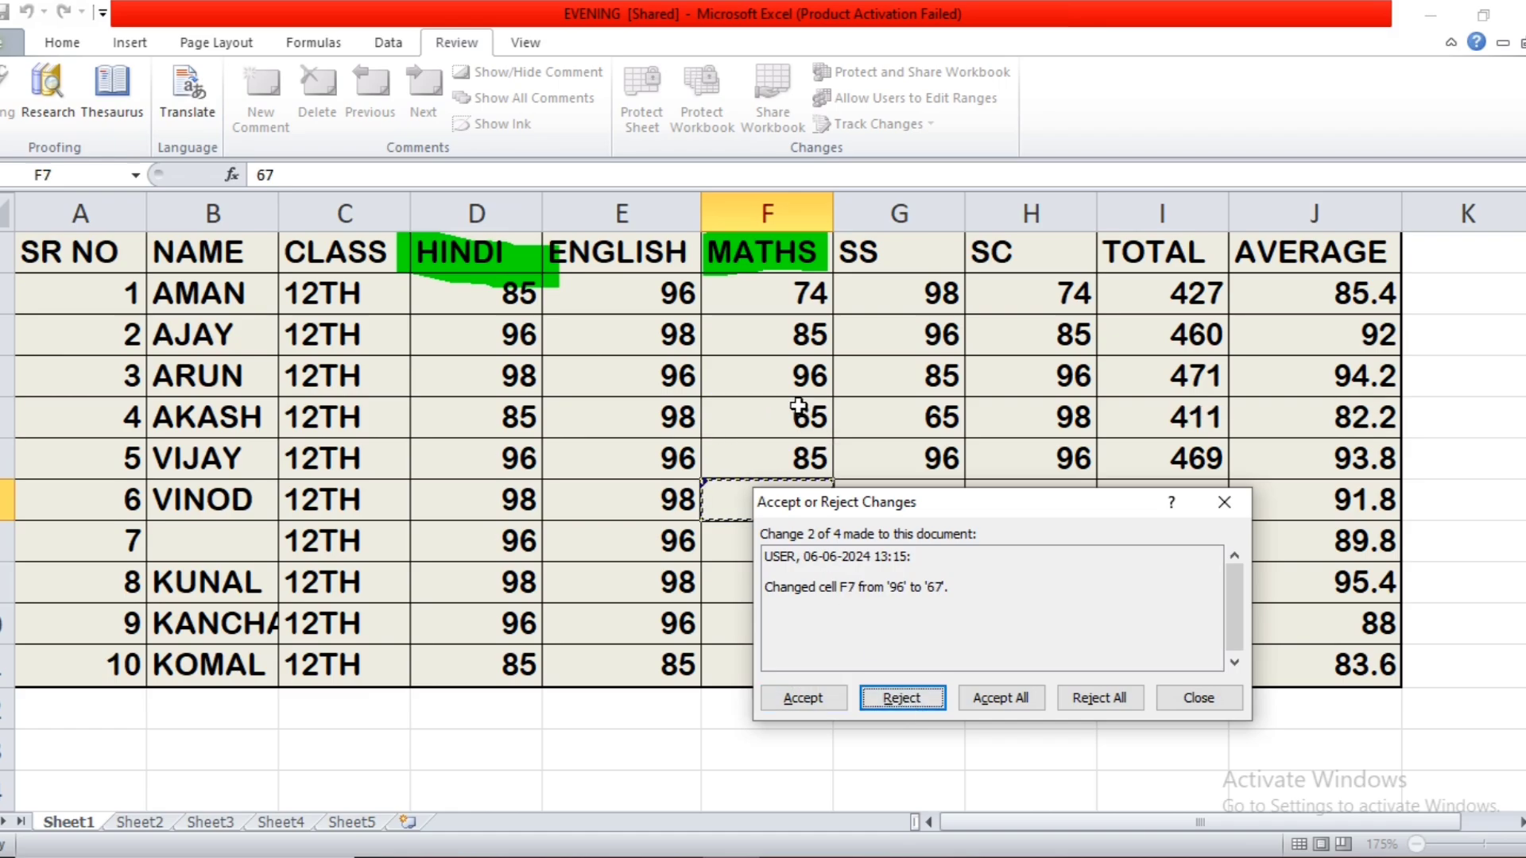
left_click_drag(880, 507, 1082, 226)
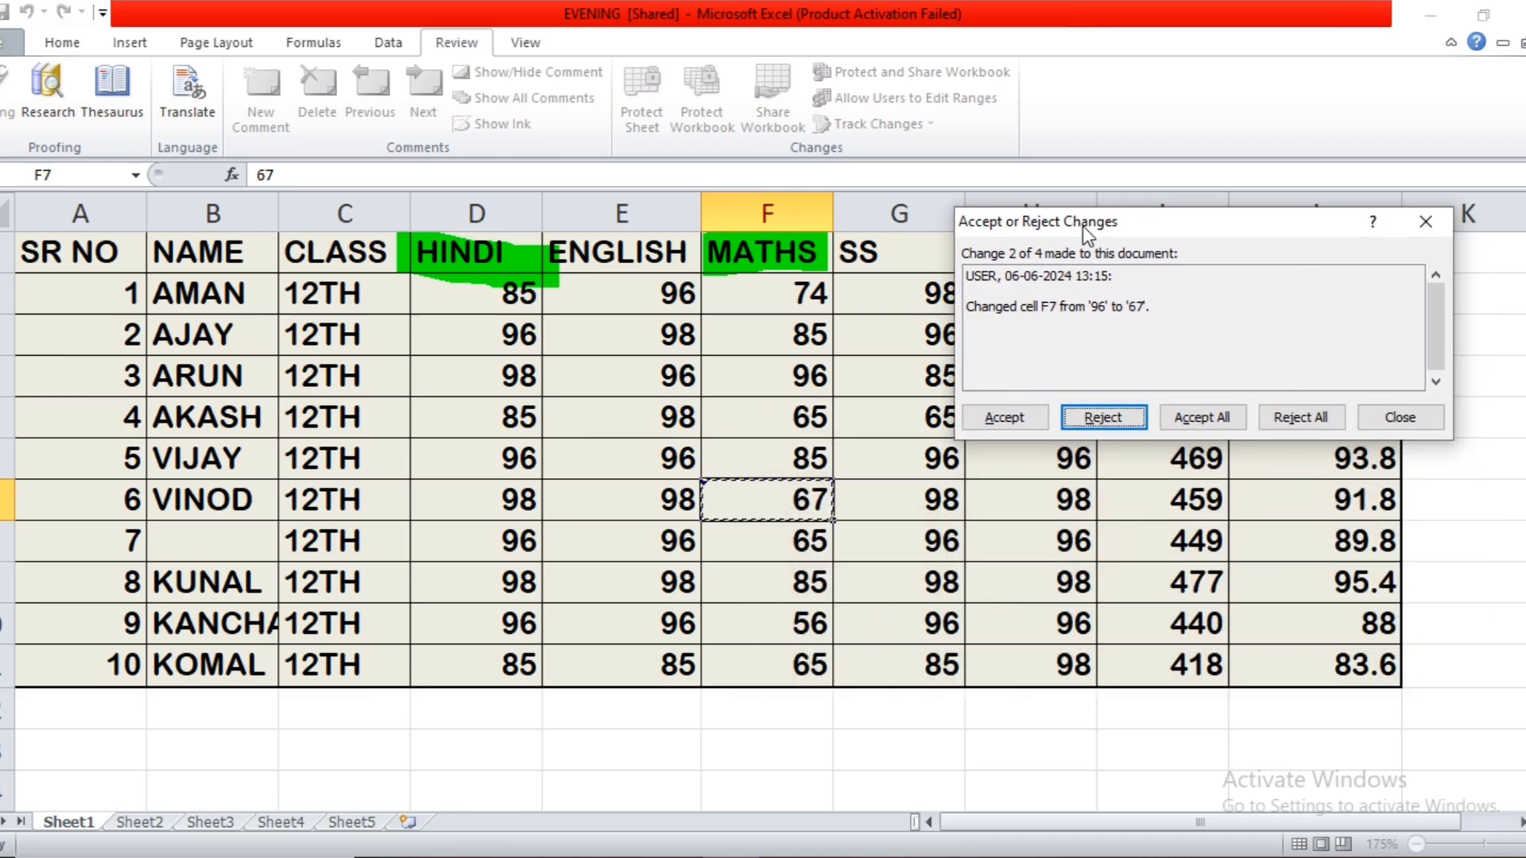
left_click(1021, 419)
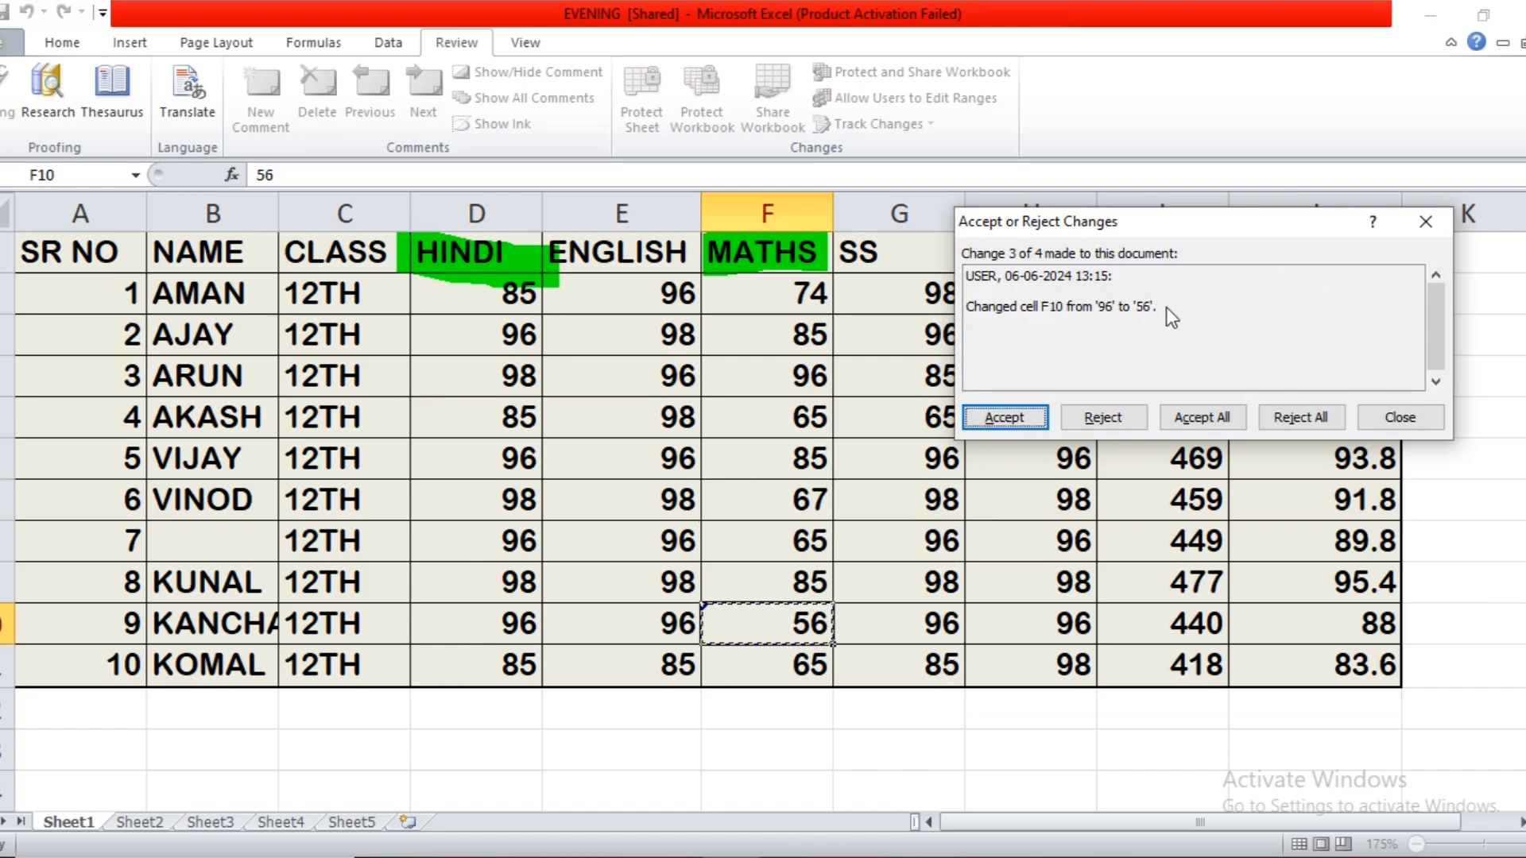
left_click(1026, 419)
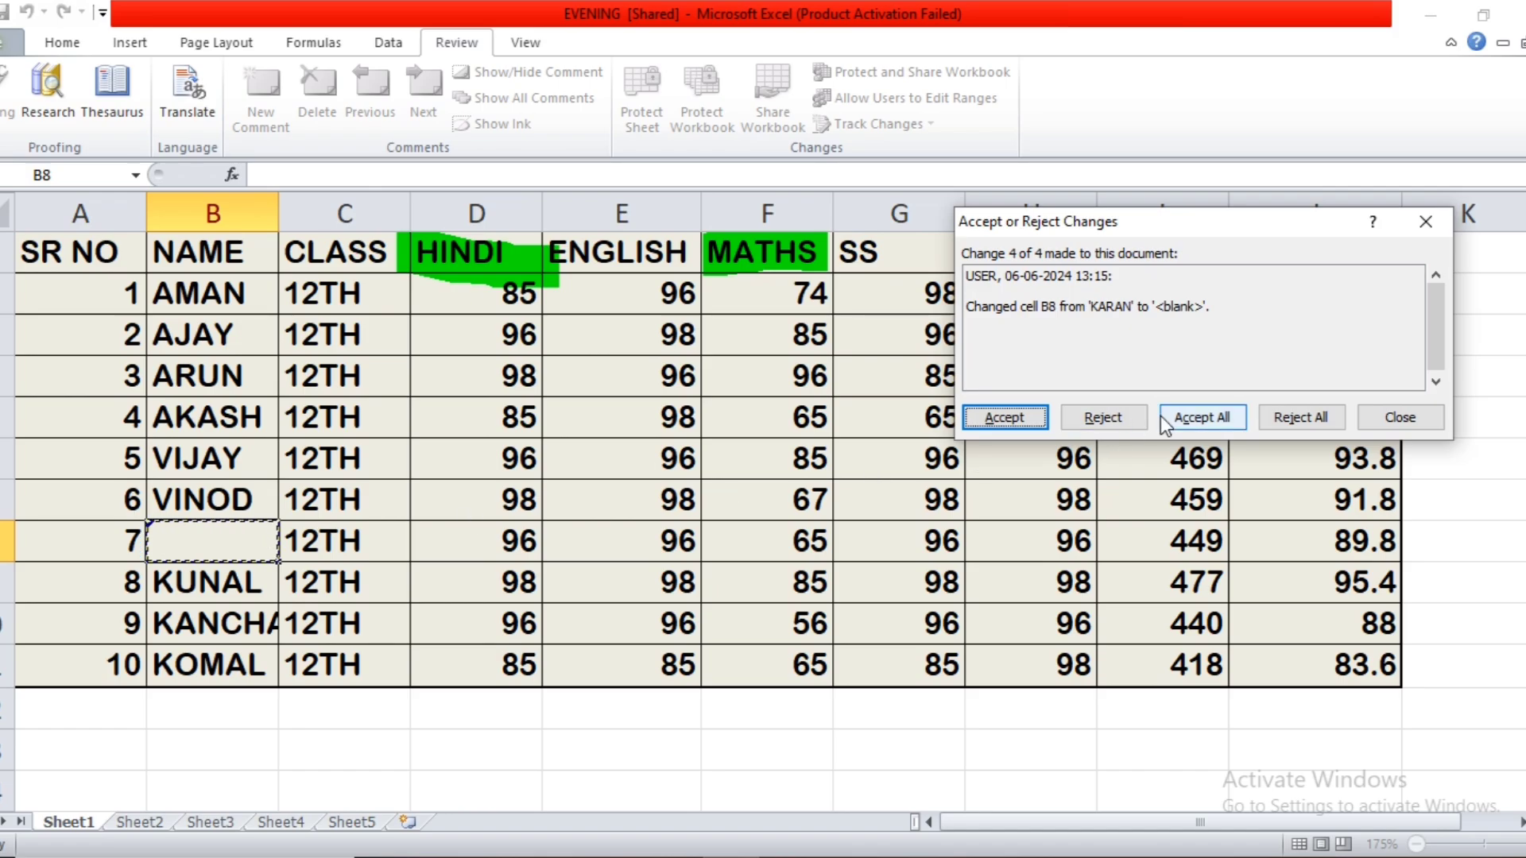
left_click(1113, 420)
left_click(655, 557)
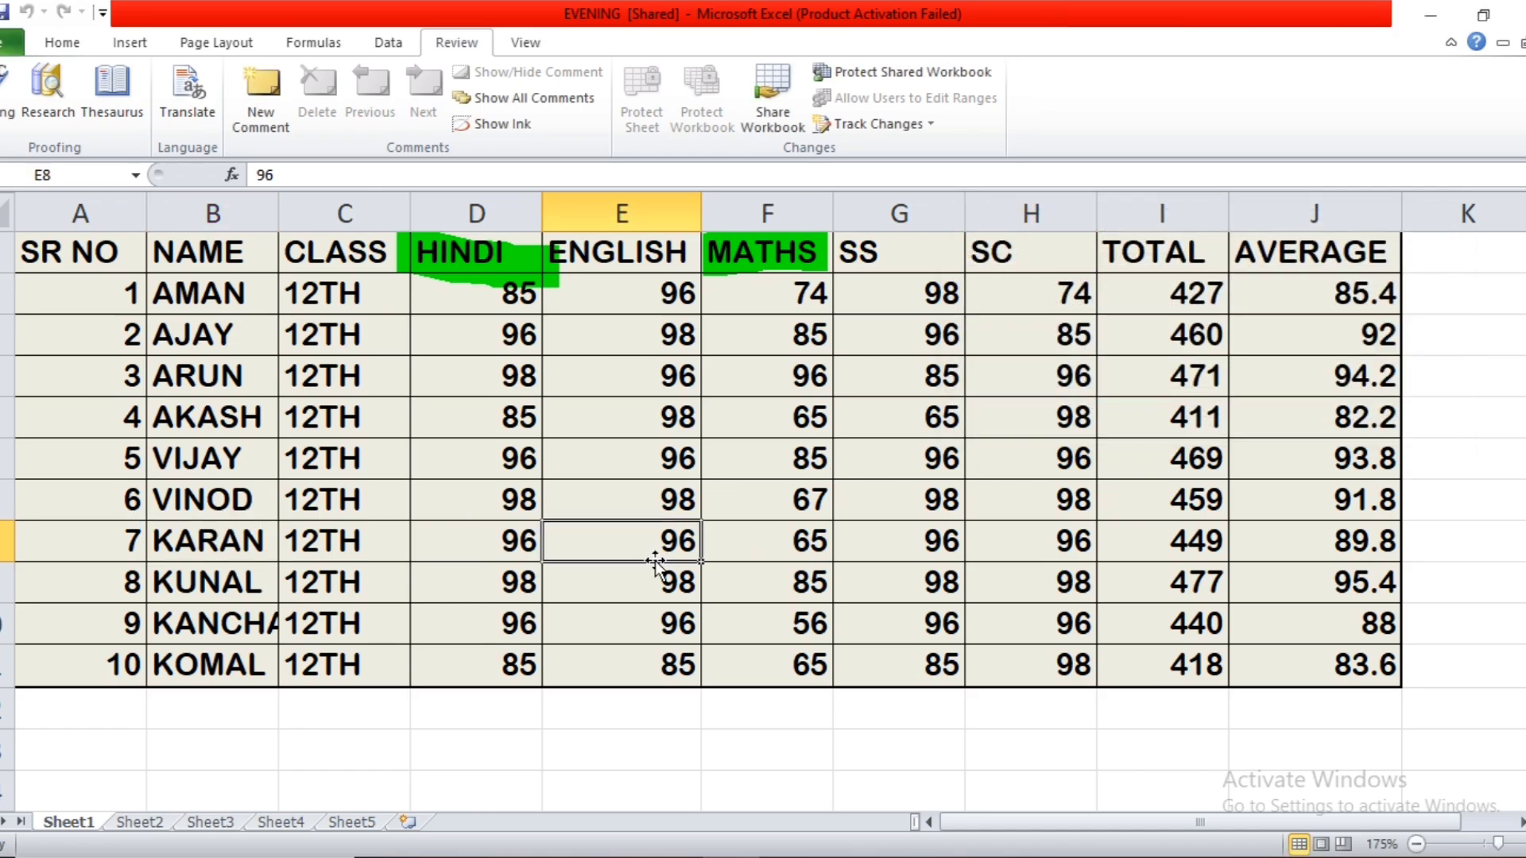
Disallow changes by more than one user at the same time and remove the workbook from shared use.
left_click(788, 125)
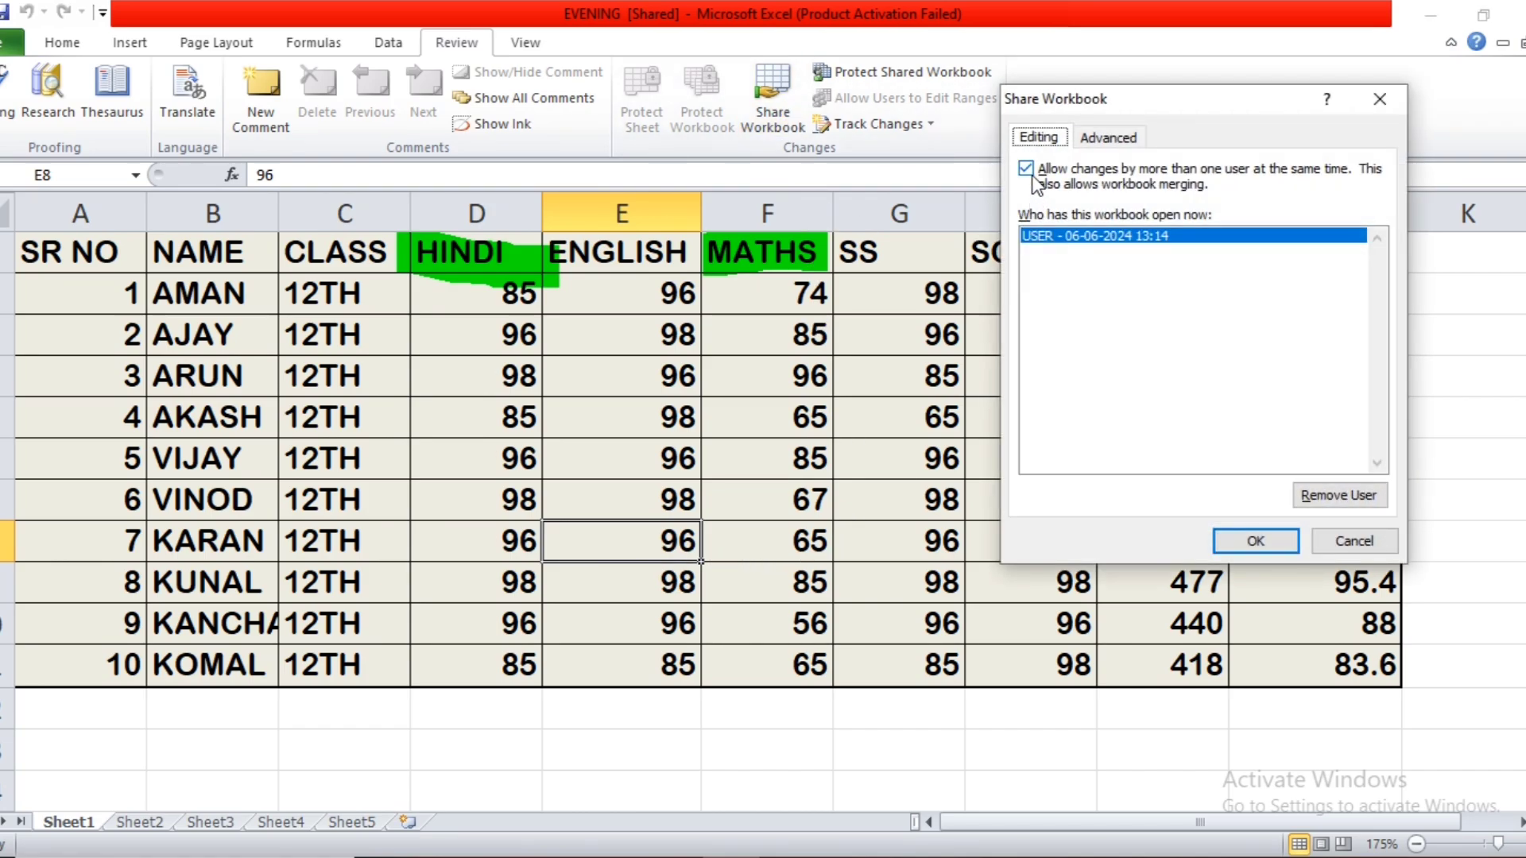
left_click(1031, 174)
left_click(1253, 544)
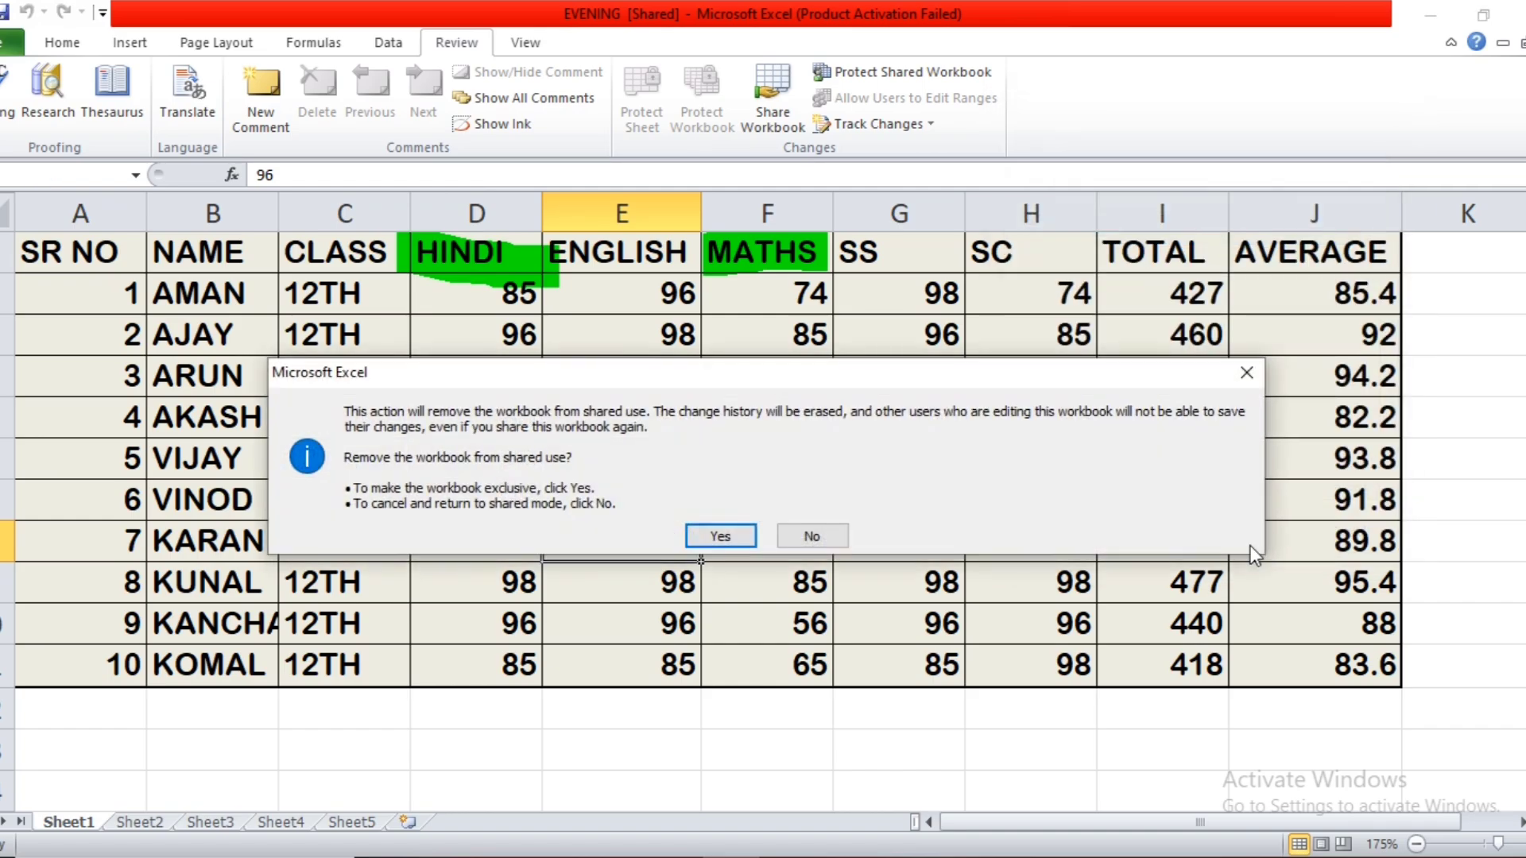
left_click(718, 537)
Change the SS mark in cell G5 to 78.
left_click(842, 526)
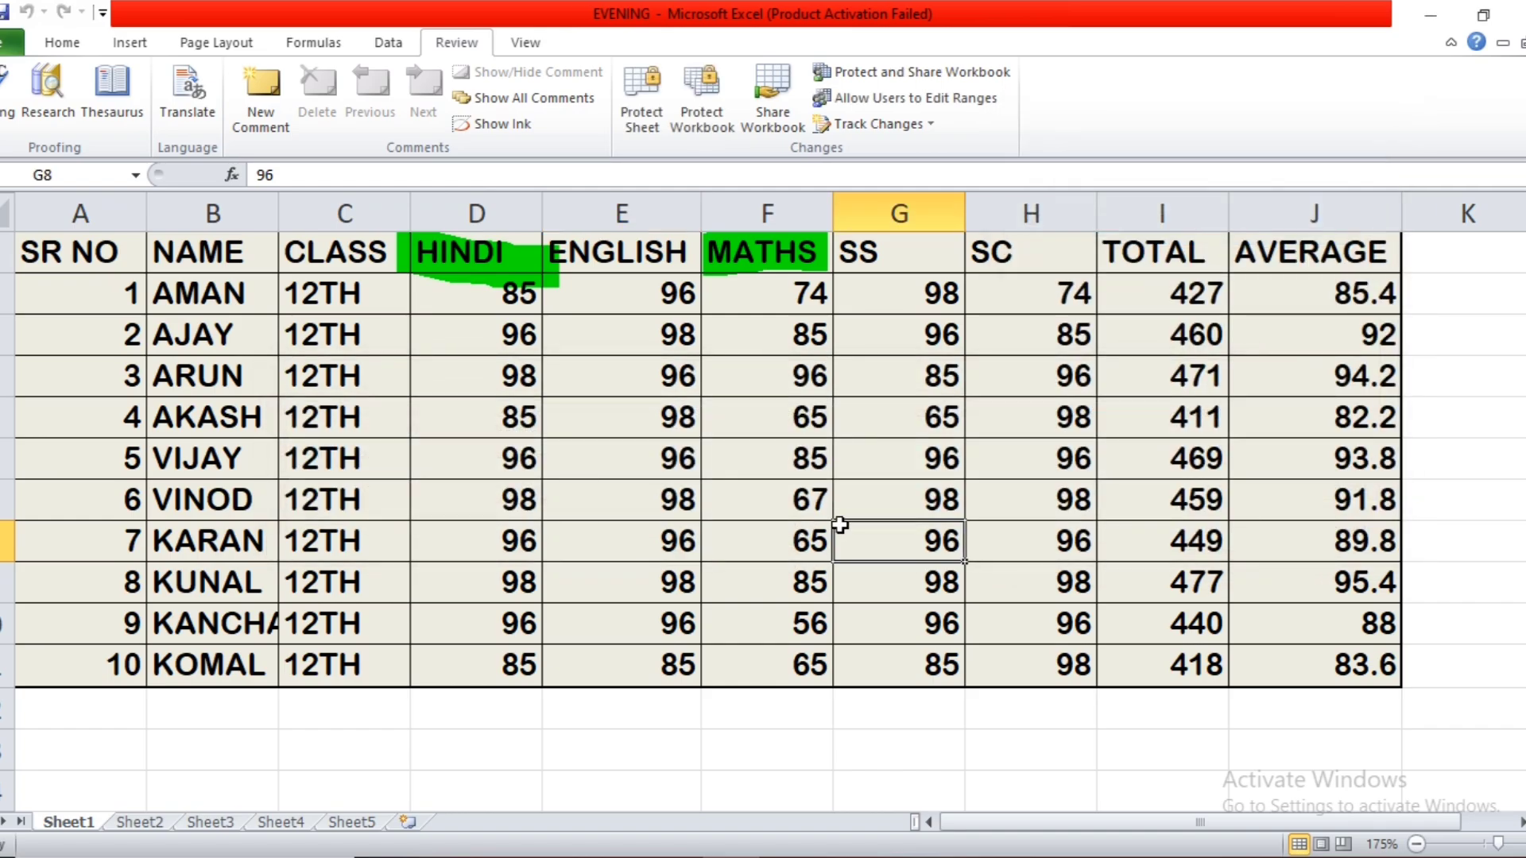
left_click(839, 429)
type("78")
left_click(921, 566)
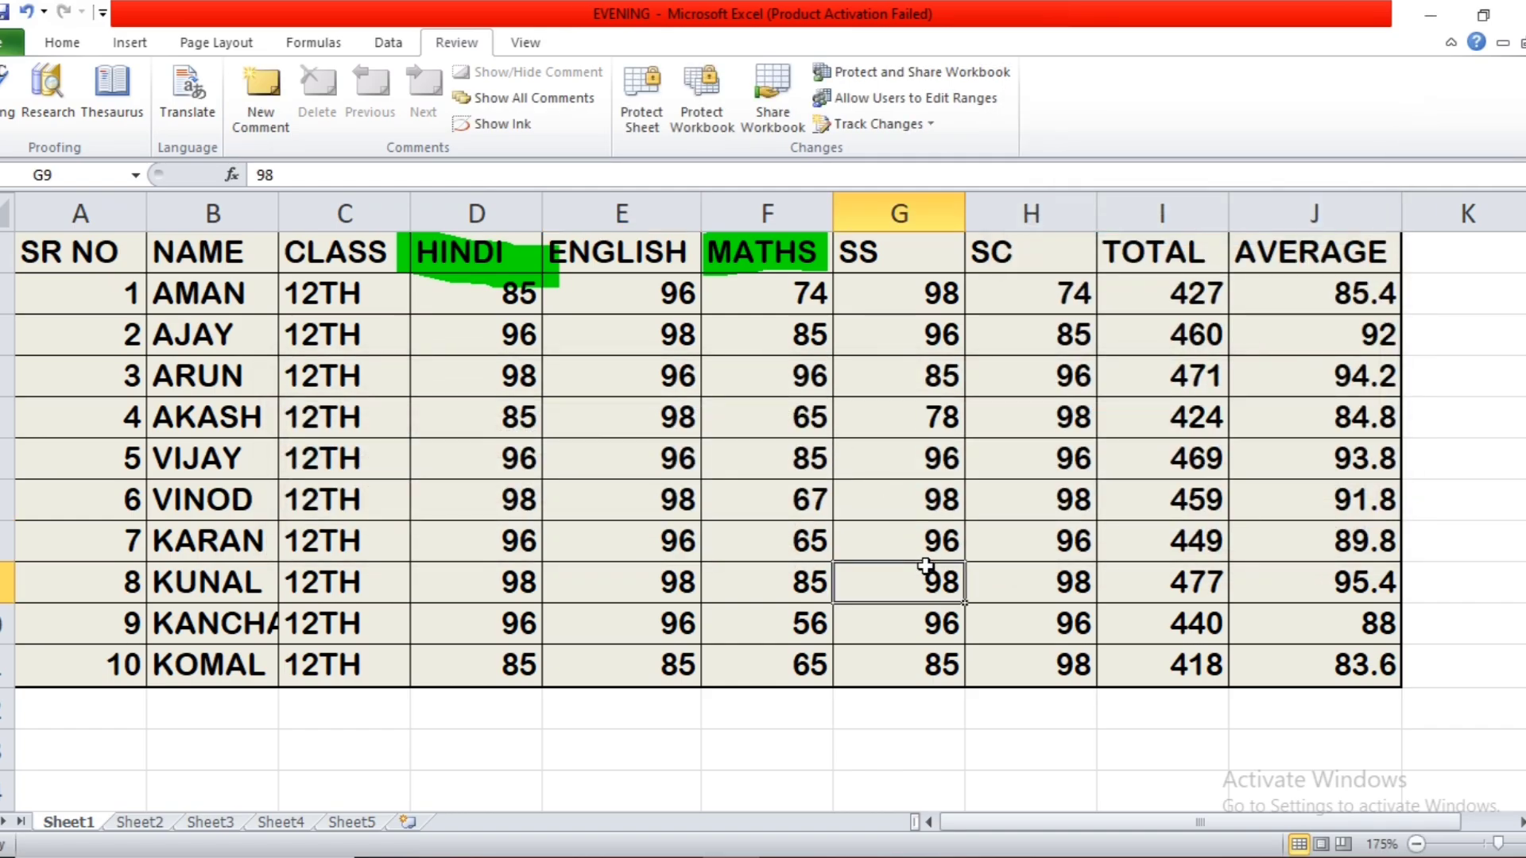